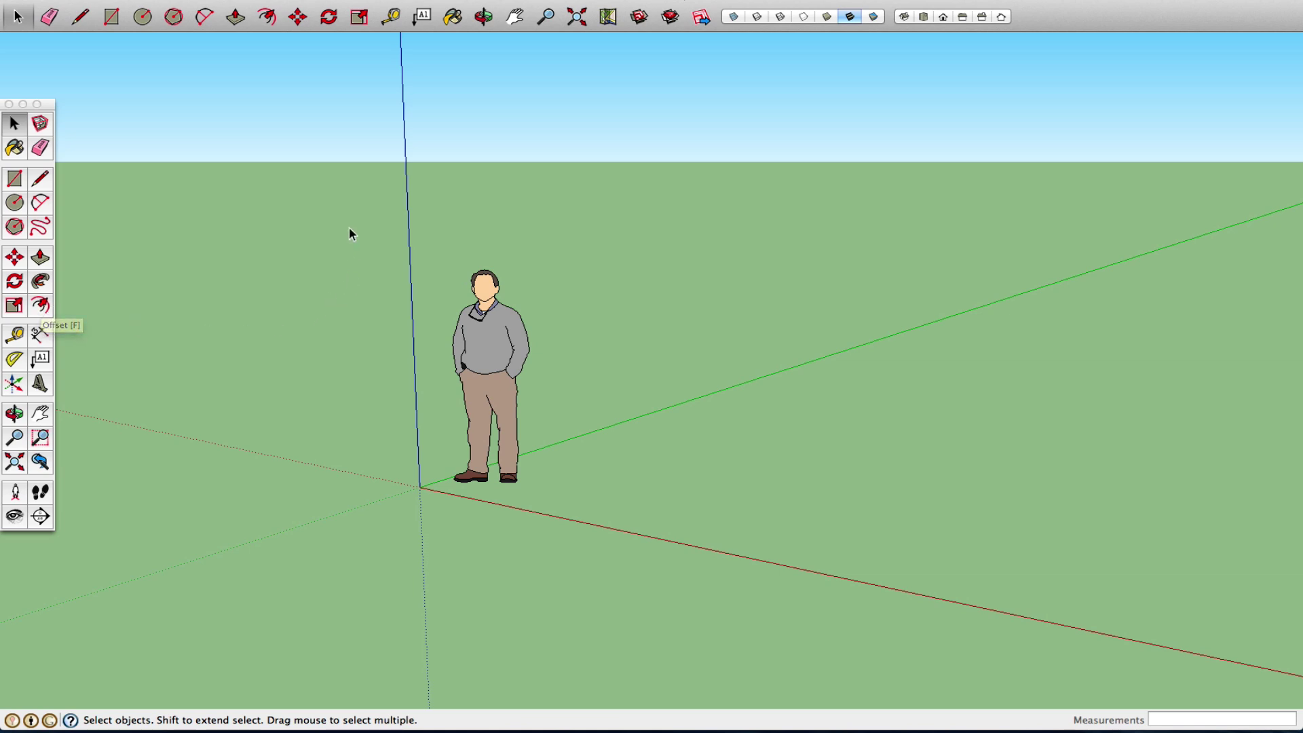
Delete the default human figure from the model
left_click_drag(349, 228, 604, 436)
key("Delete")
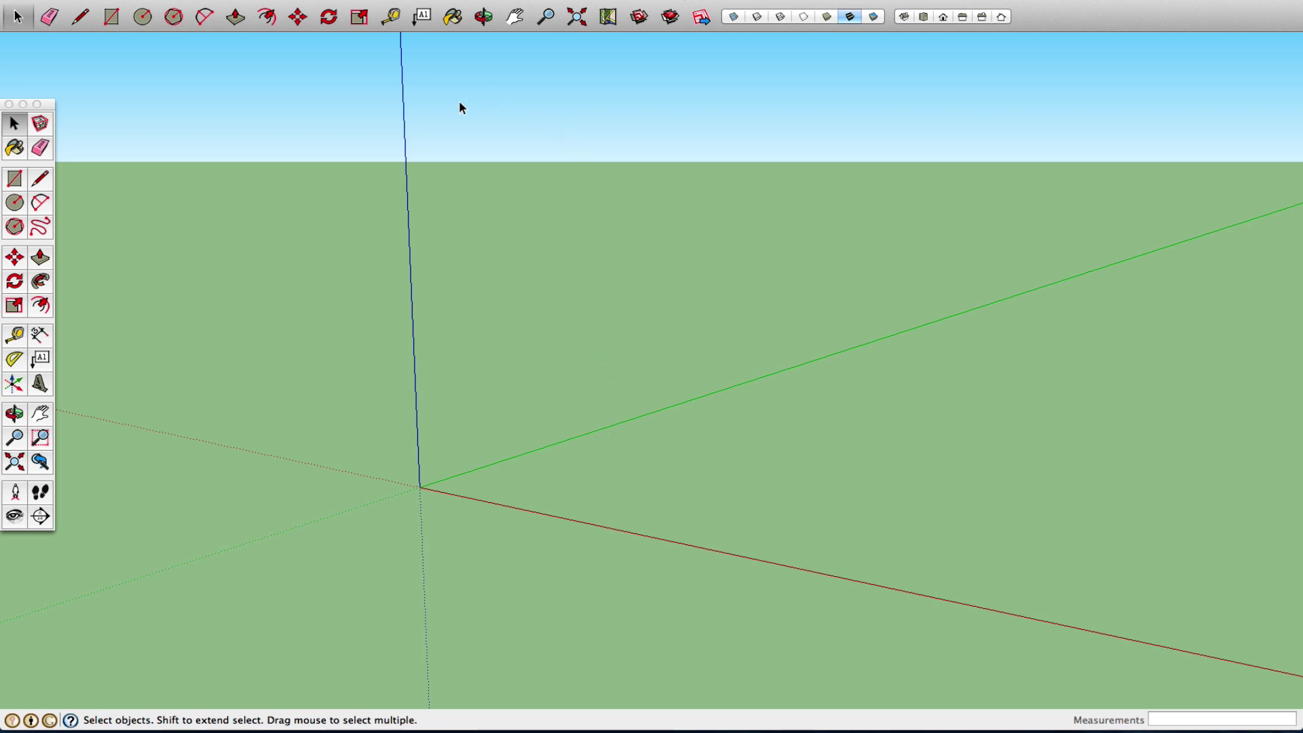
Show the Layers window, reposition it over the upper part of the model and enlarge it
left_click(372, 1)
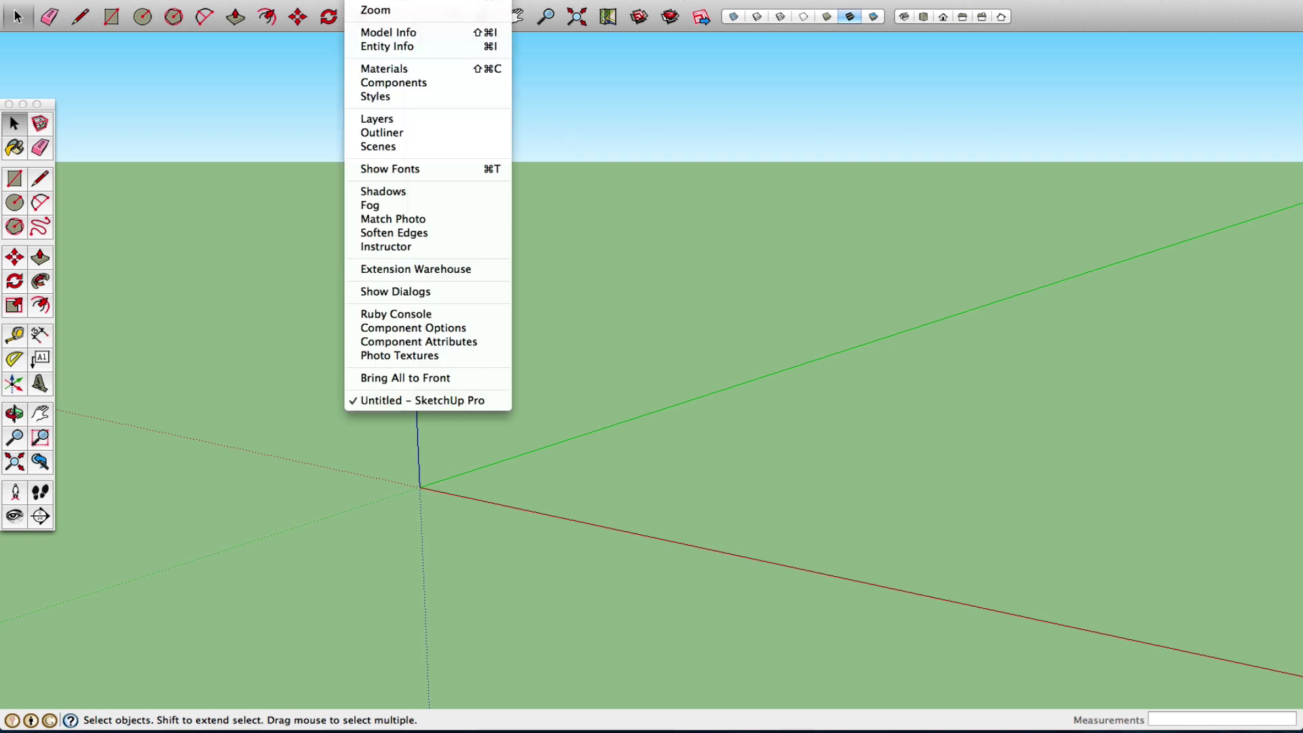
left_click(396, 119)
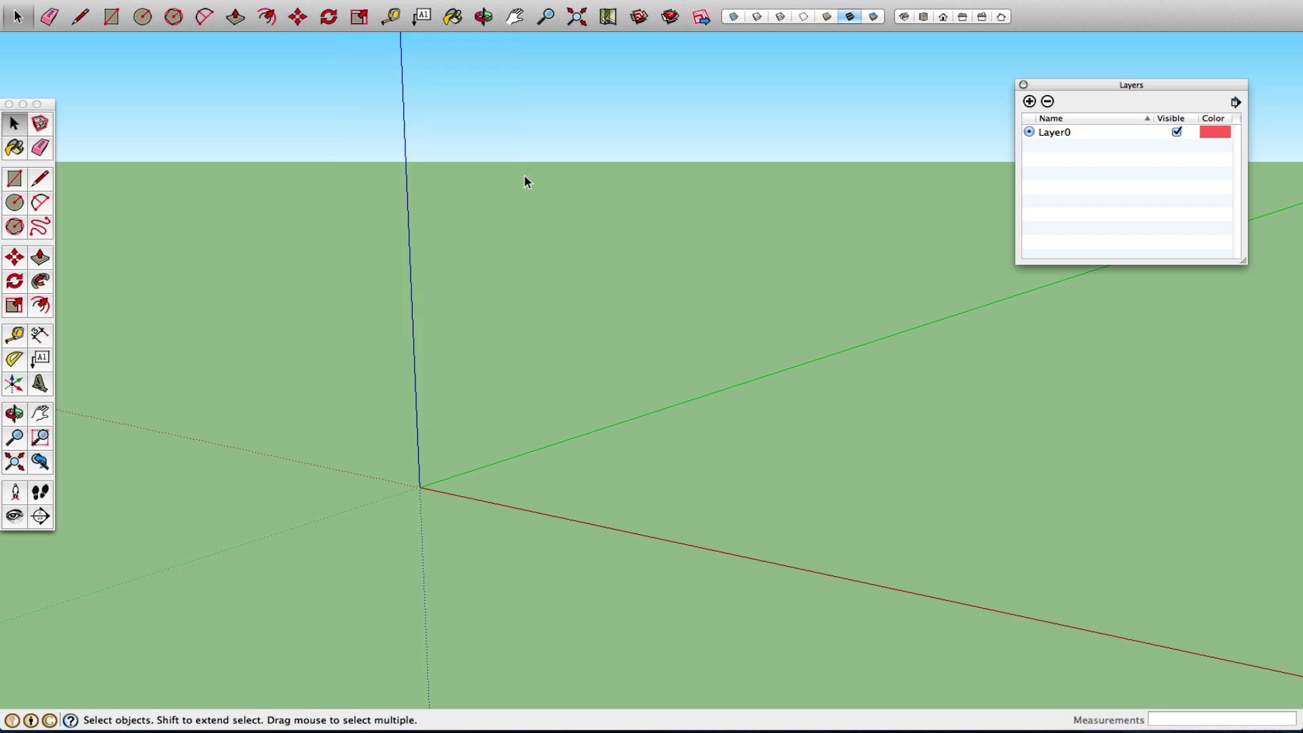
left_click_drag(1102, 89, 969, 58)
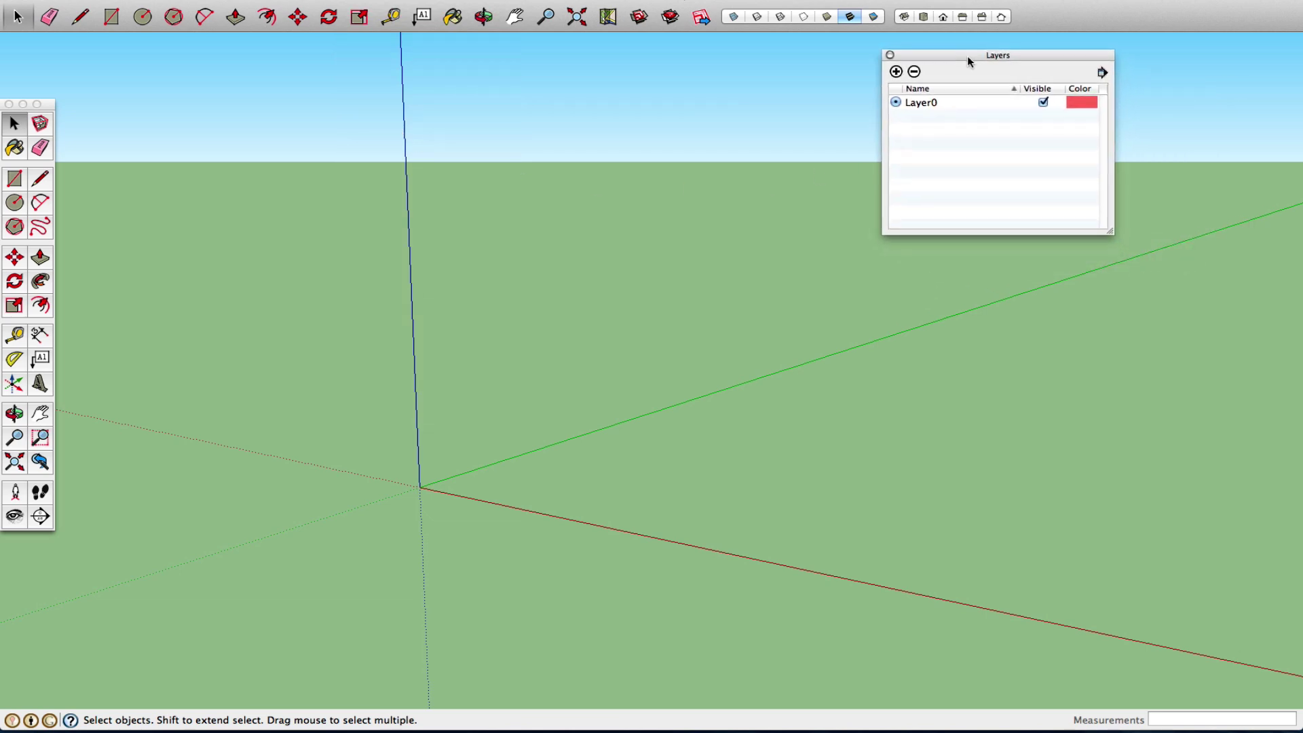
left_click_drag(1111, 232, 1151, 324)
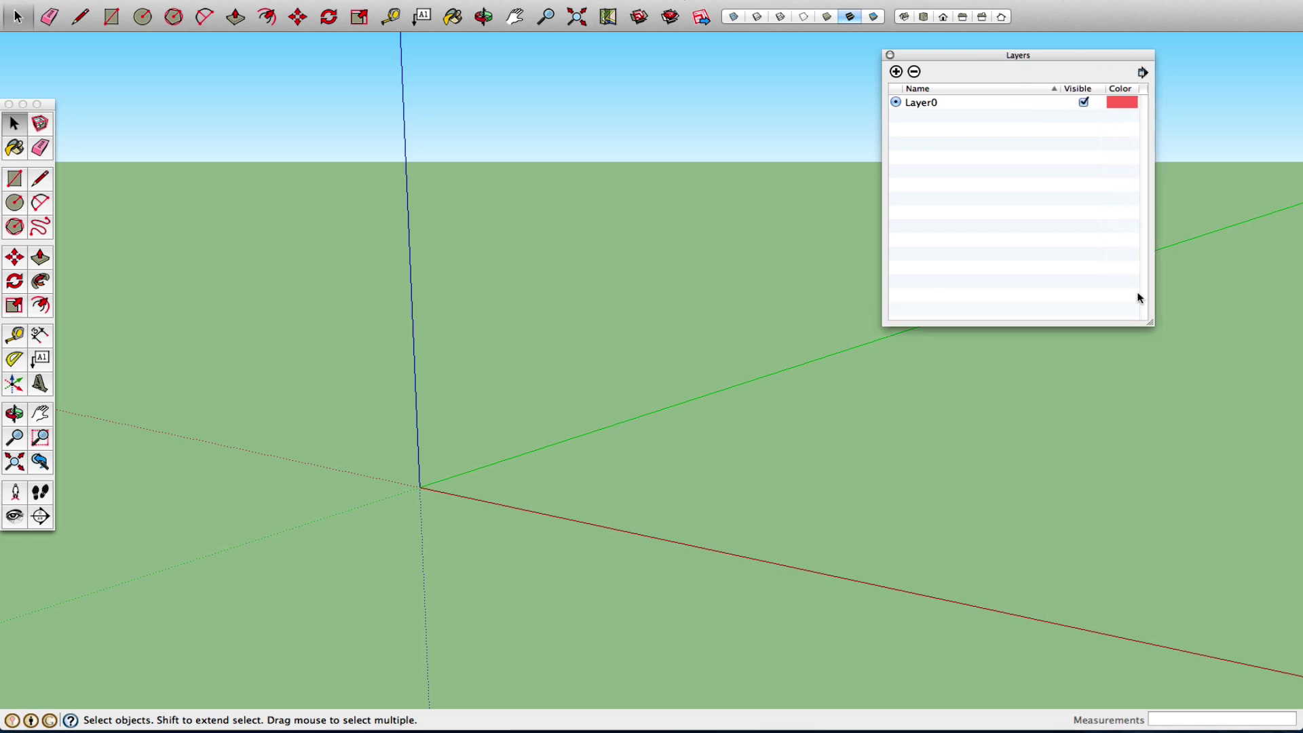
left_click(929, 102)
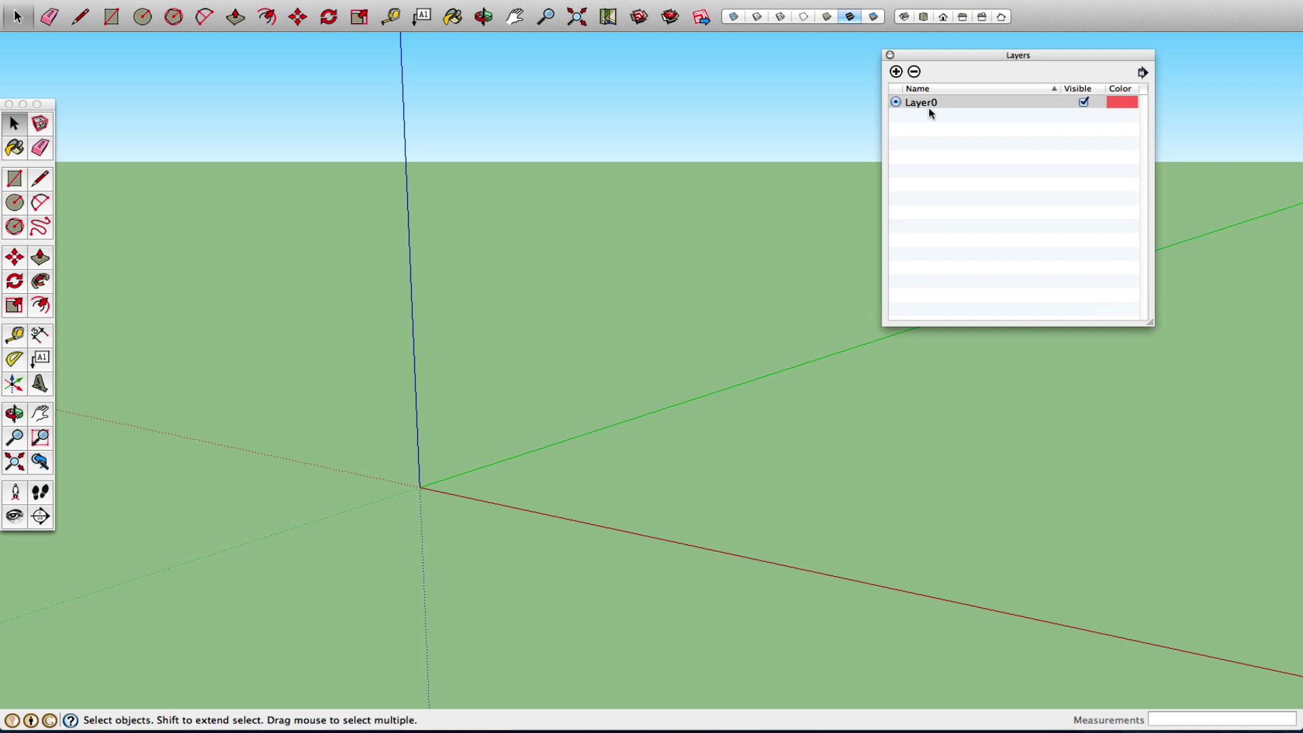
left_click(928, 102)
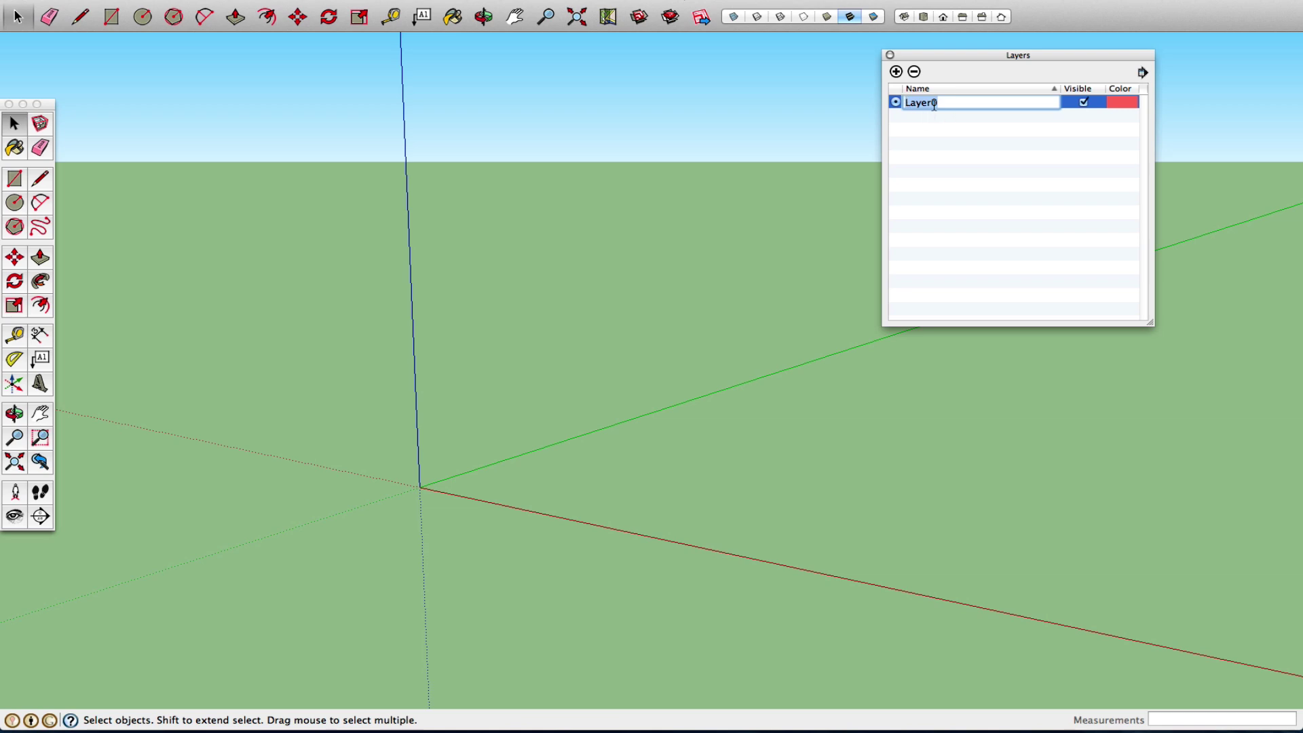
left_click(967, 150)
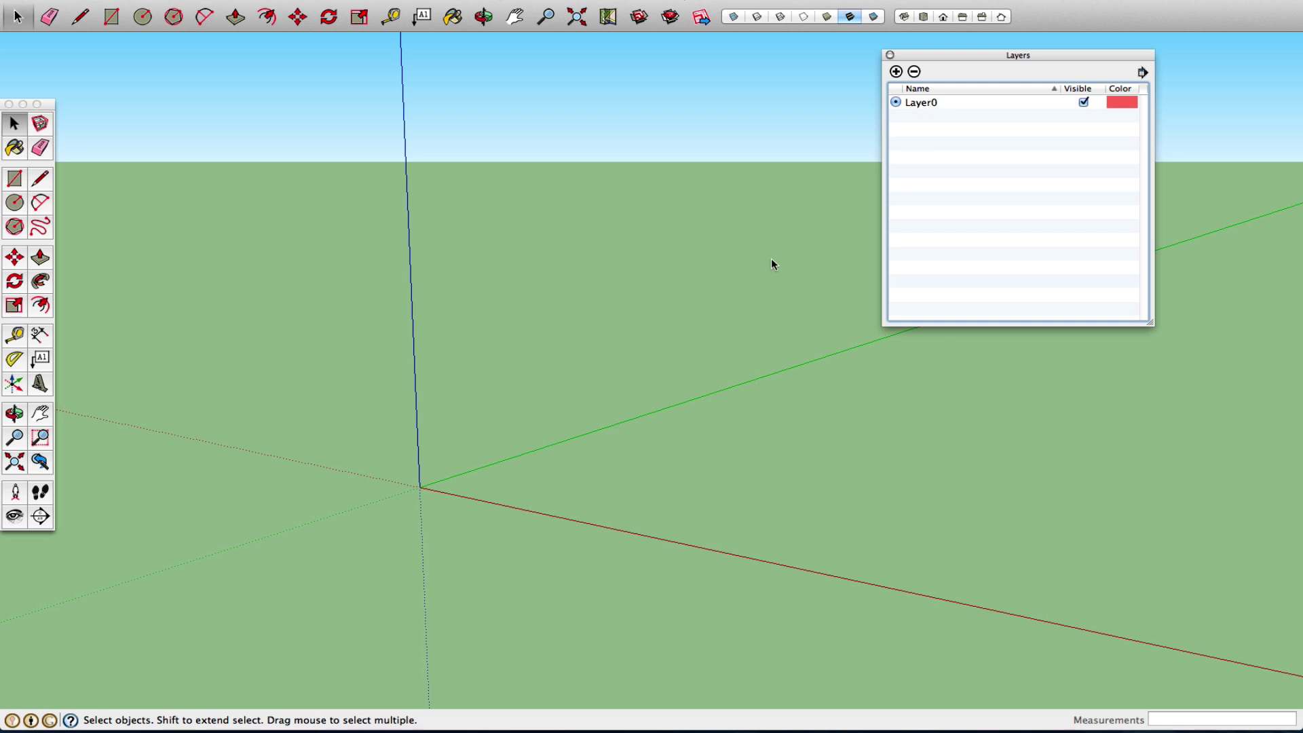
Draw a rectangle of about 1.68 by 1.11 m from the origin and pull it up about 0.94 m into a box
left_click(14, 185)
left_click(419, 487)
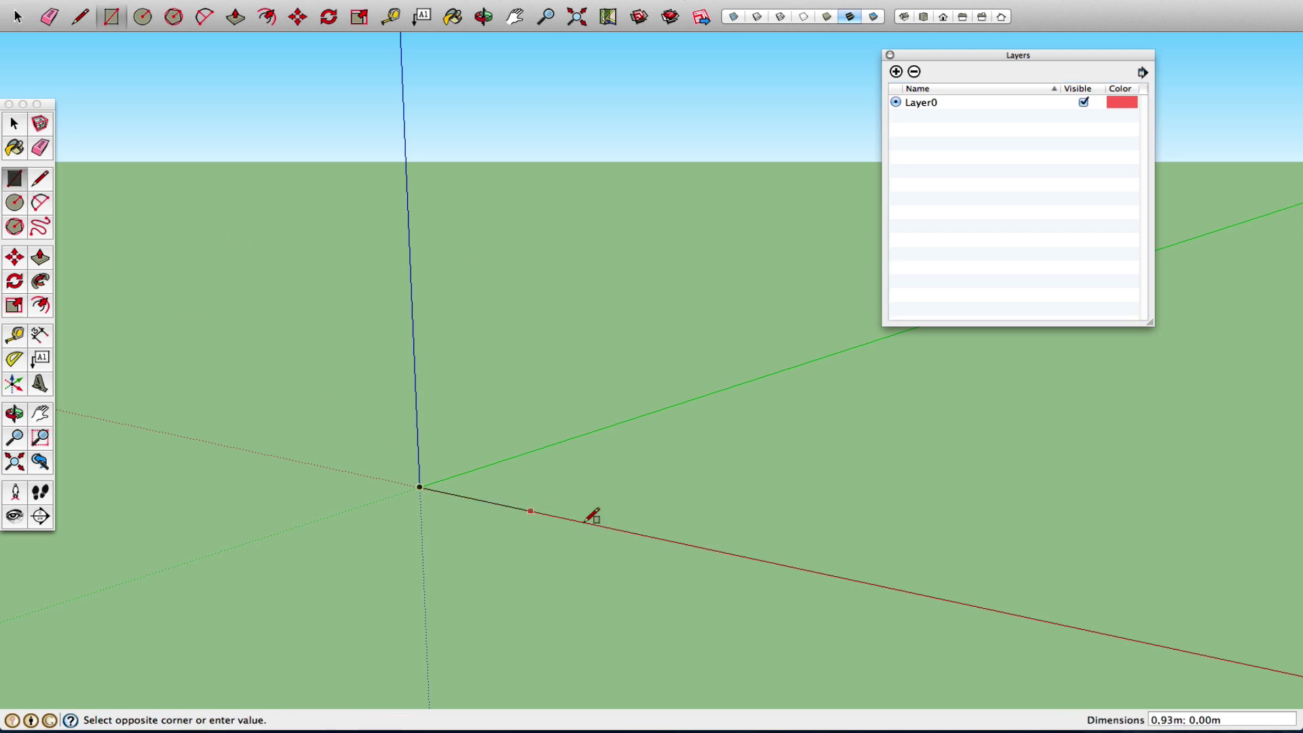
left_click(684, 487)
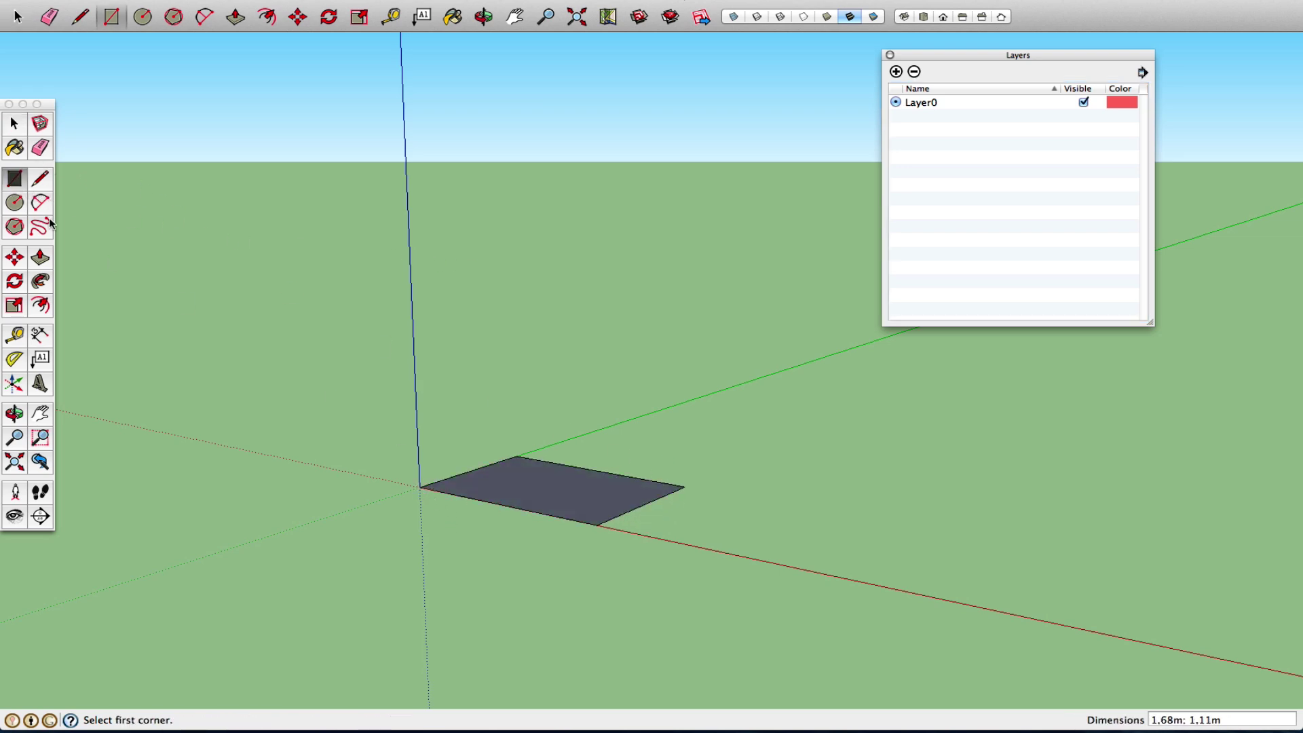
left_click(40, 260)
left_click_drag(570, 500, 529, 414)
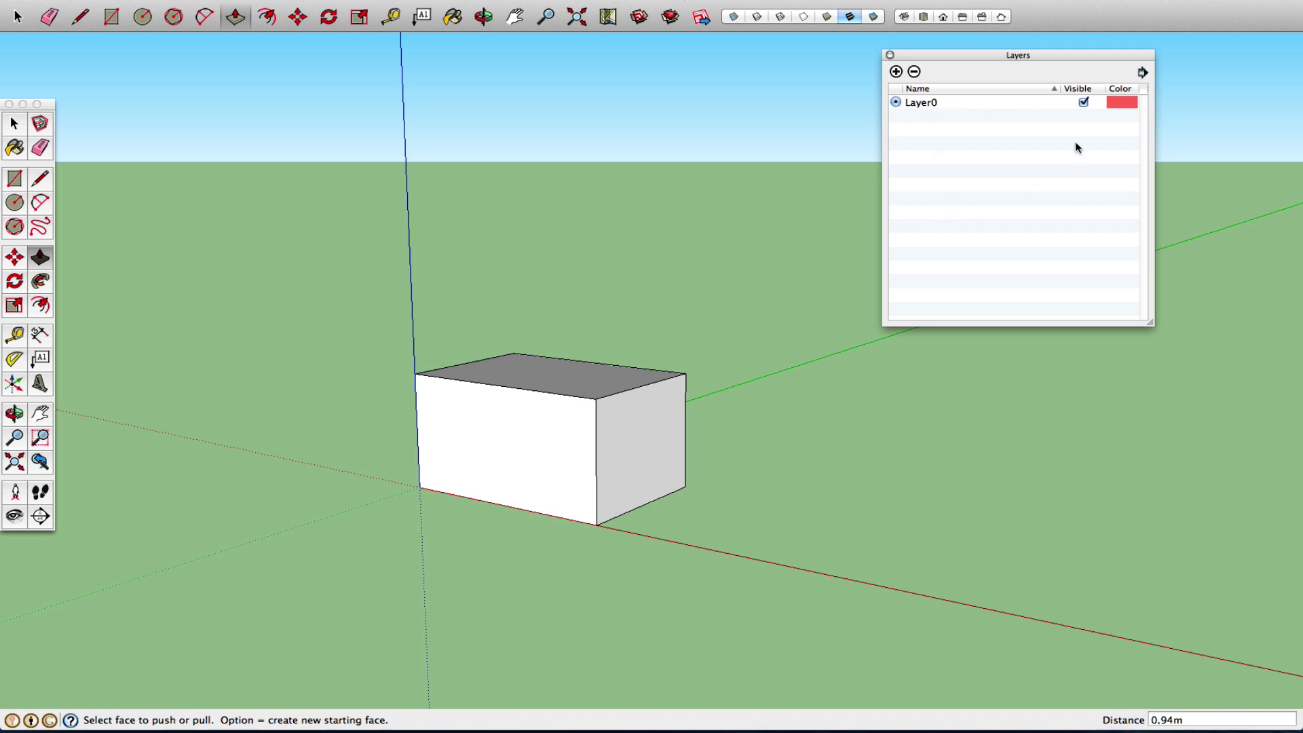
Try to hide Layer0 while it is the current layer, and try to remove it
left_click(1084, 102)
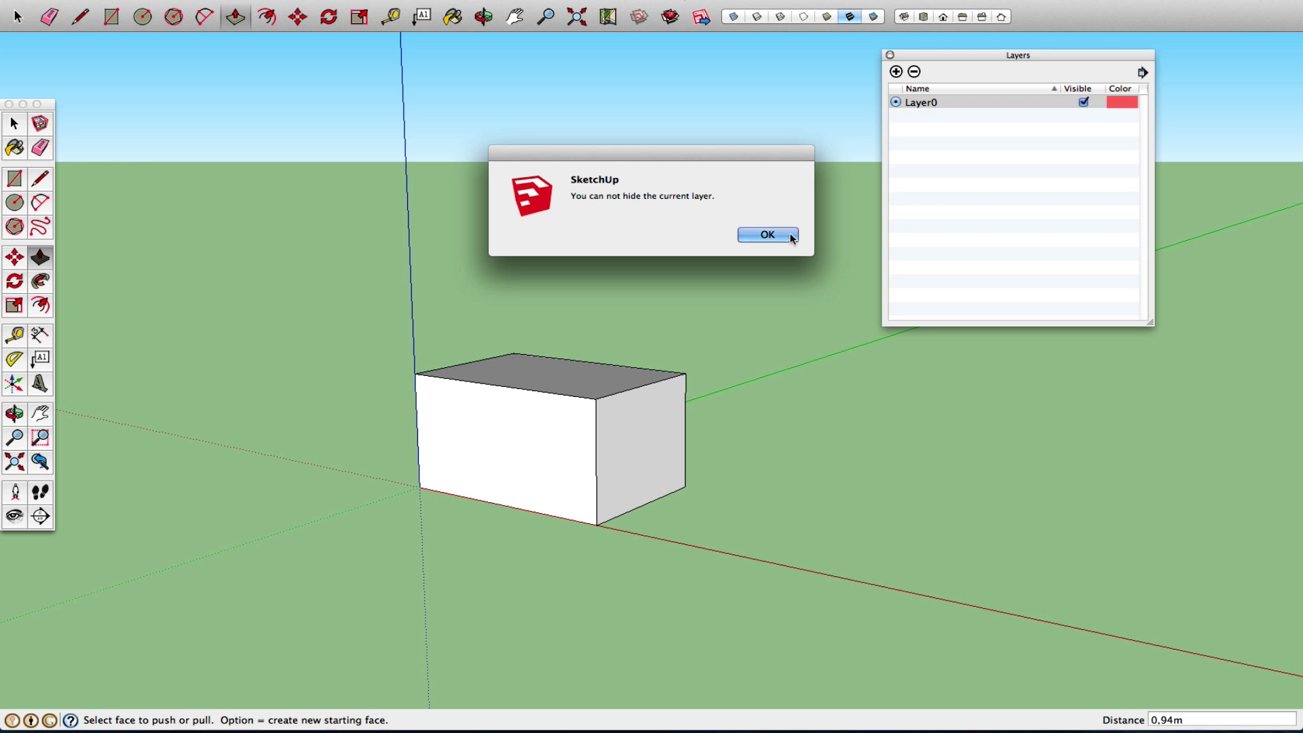
left_click(767, 235)
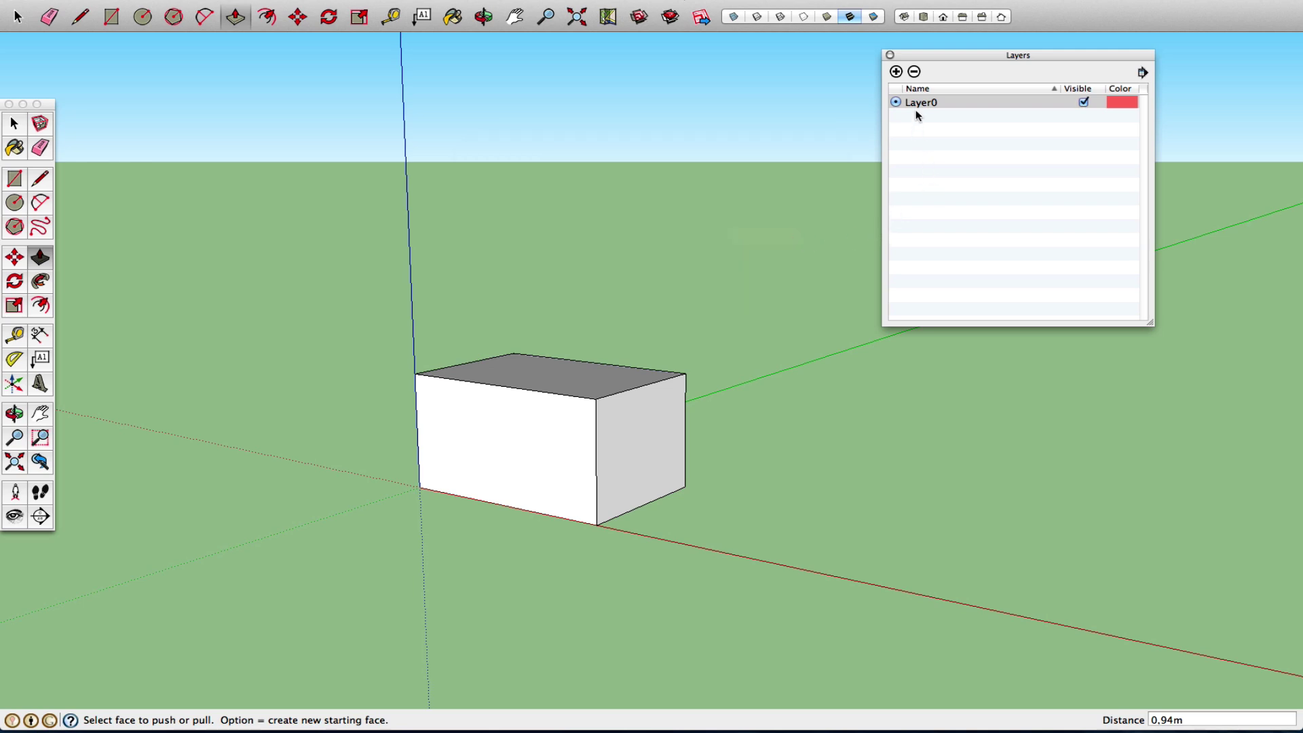
left_click(915, 72)
left_click(915, 72)
left_click(915, 72)
Add a second layer, keeping its default name Layer1
left_click(896, 72)
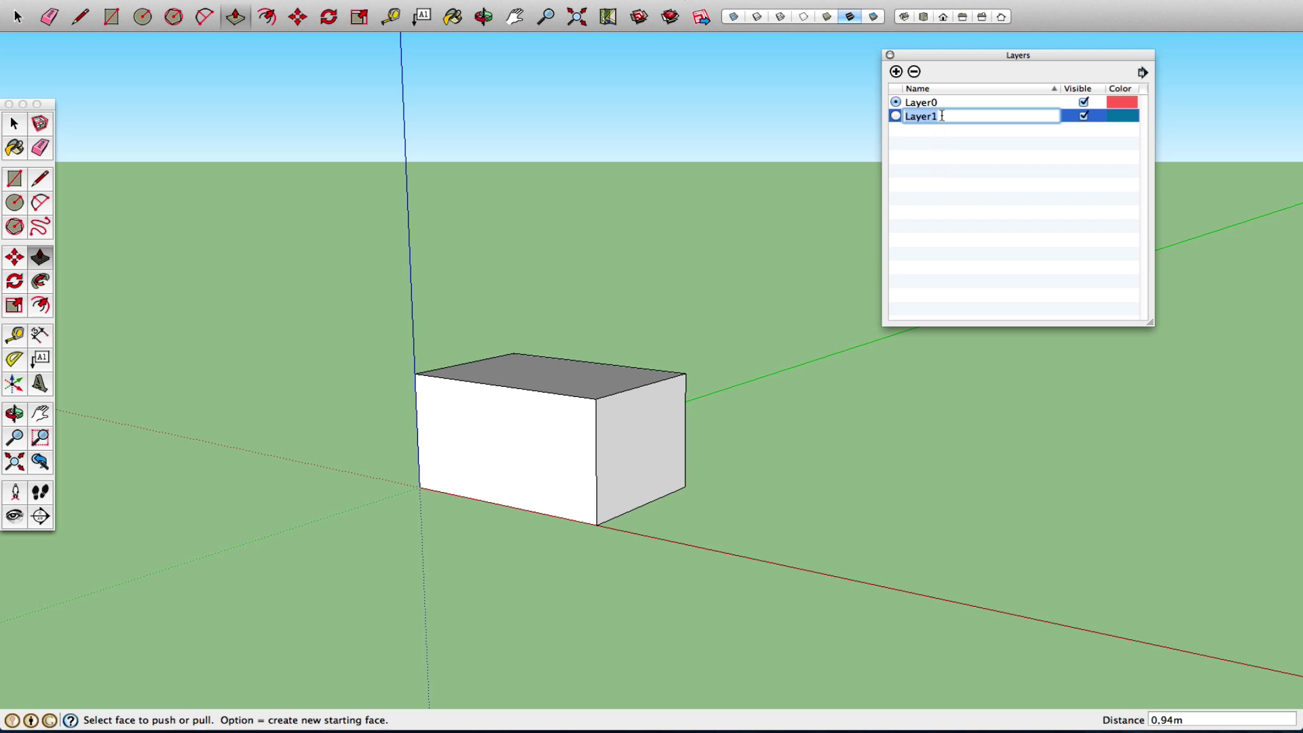
left_click_drag(942, 116, 906, 117)
left_click(973, 175)
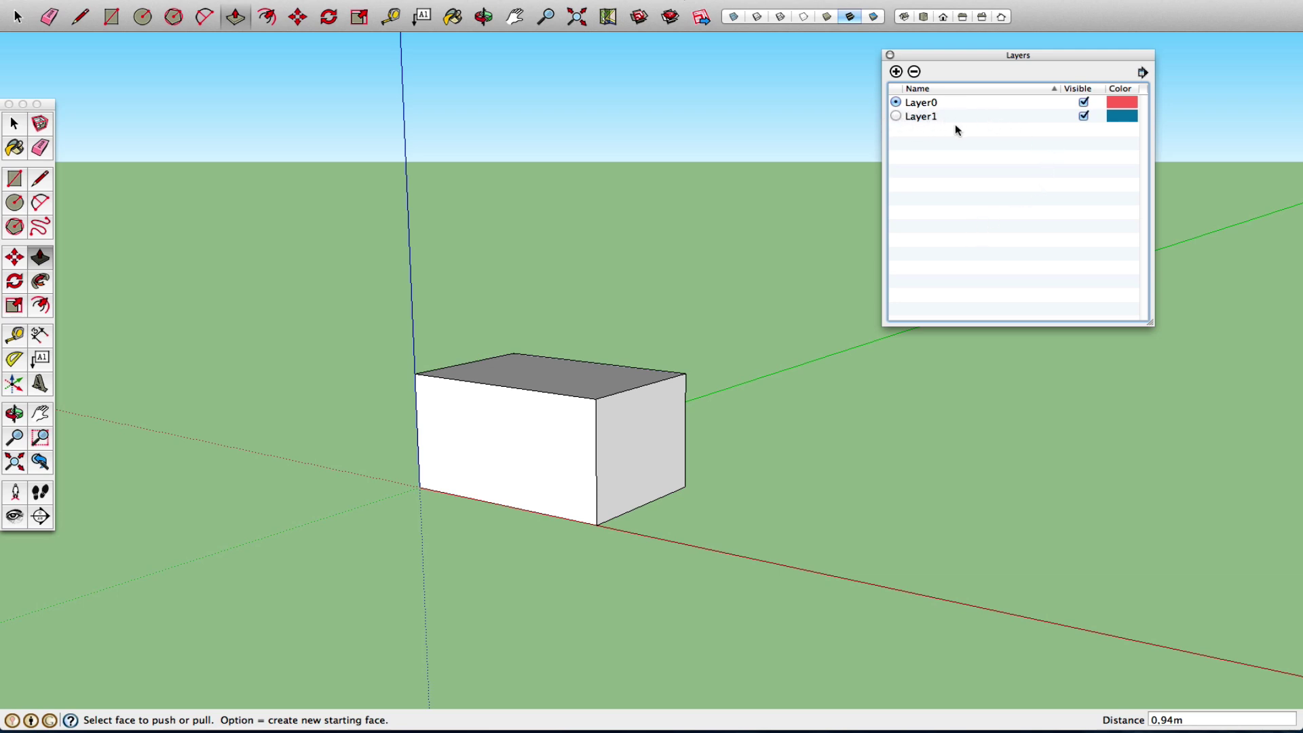
With Layer0 current, draw a separate rectangle of about 1.36 by 0.57 m beside the first box and pull it up about 0.53 m
left_click(896, 116)
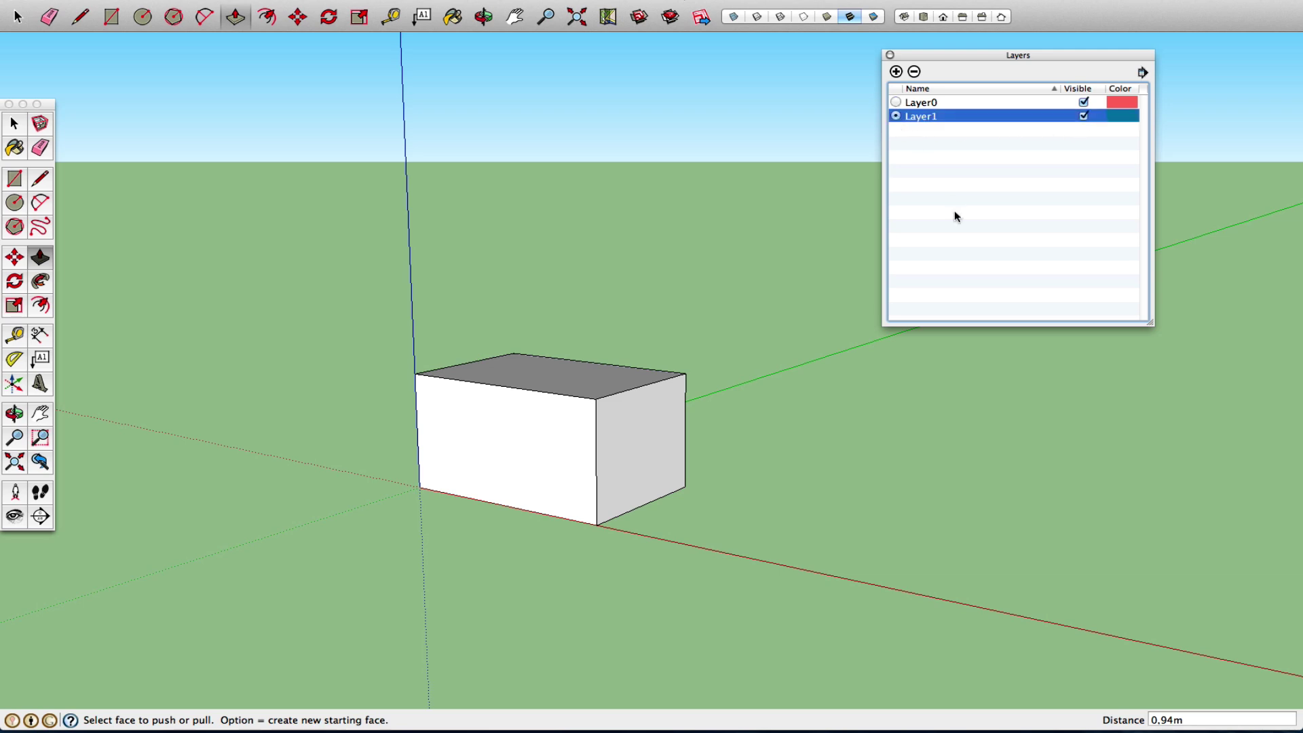
left_click(897, 102)
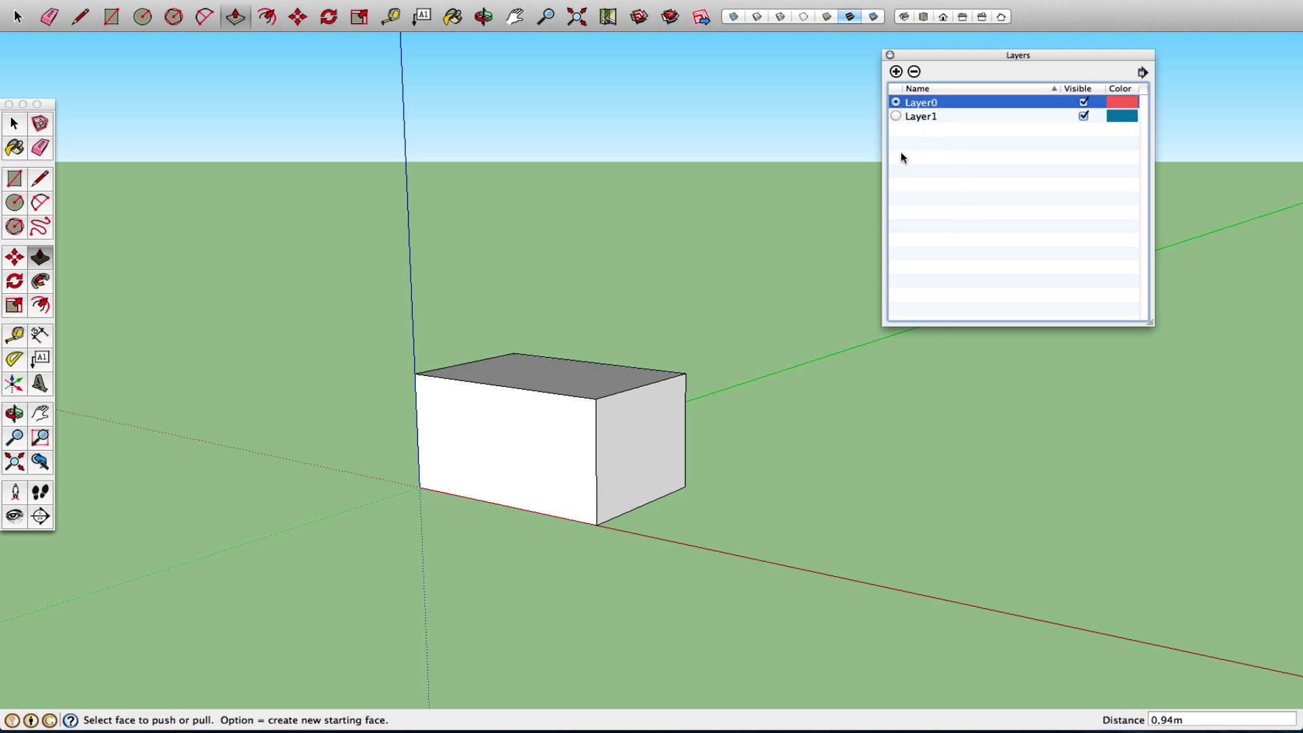
key("r")
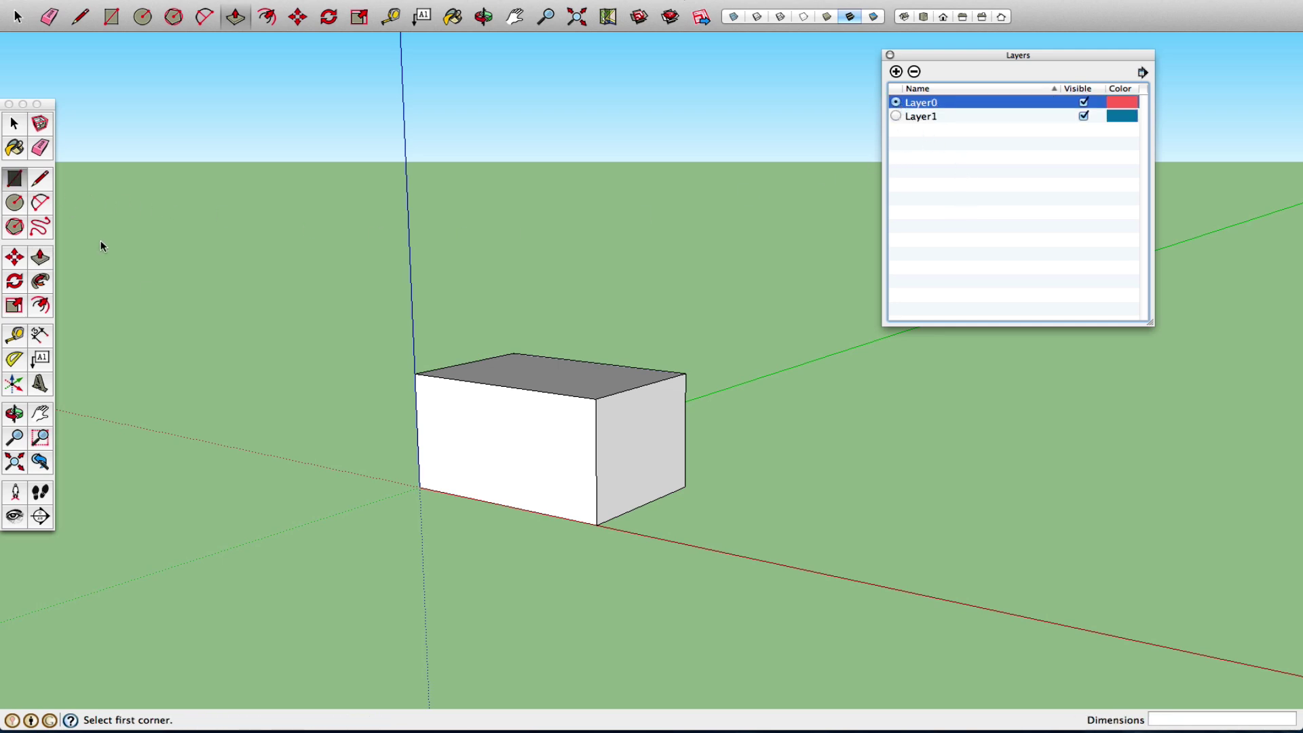
left_click(258, 526)
left_click(400, 564)
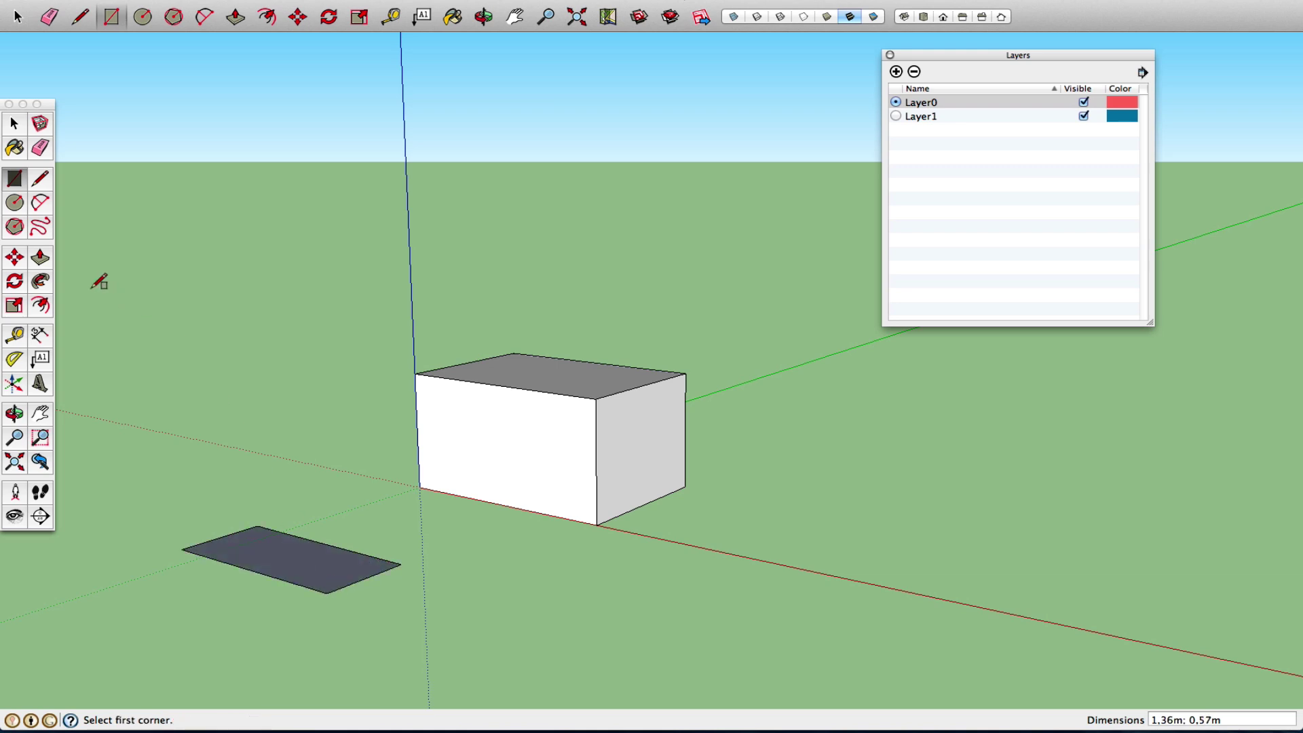
key("p")
left_click_drag(292, 558, 294, 483)
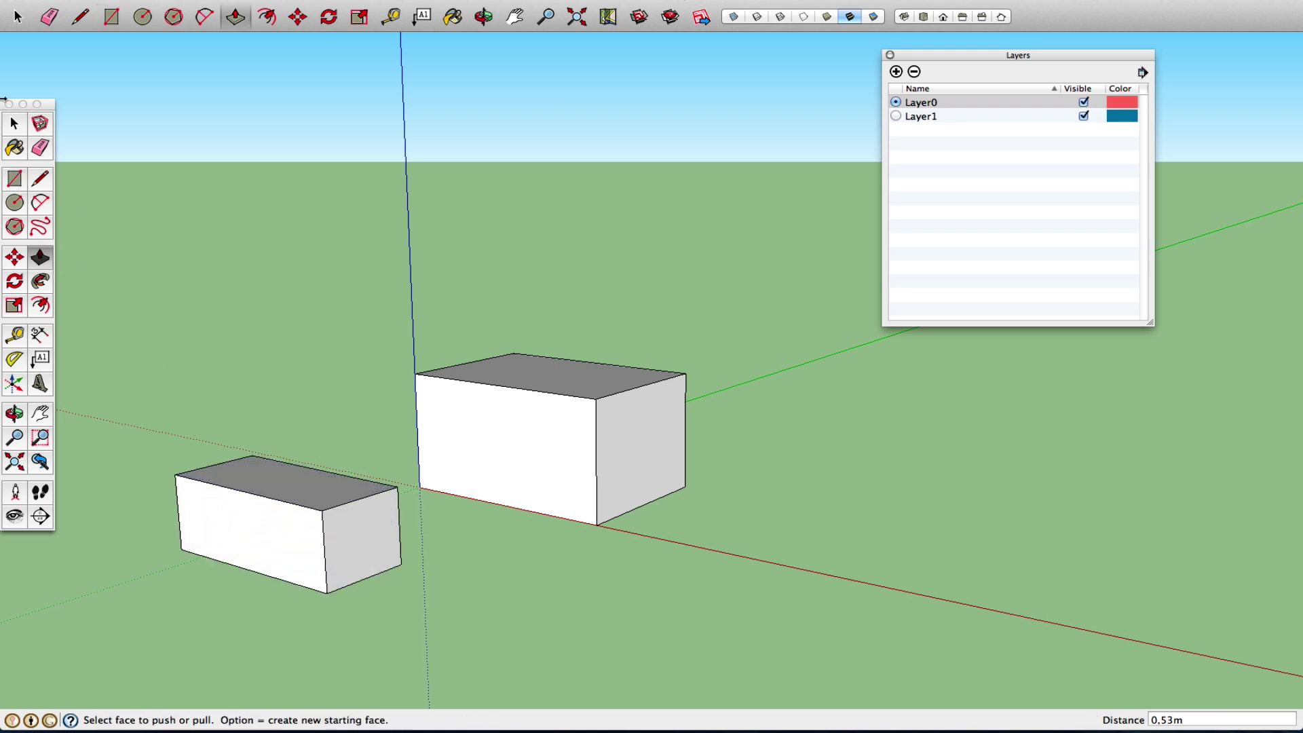
left_click(13, 123)
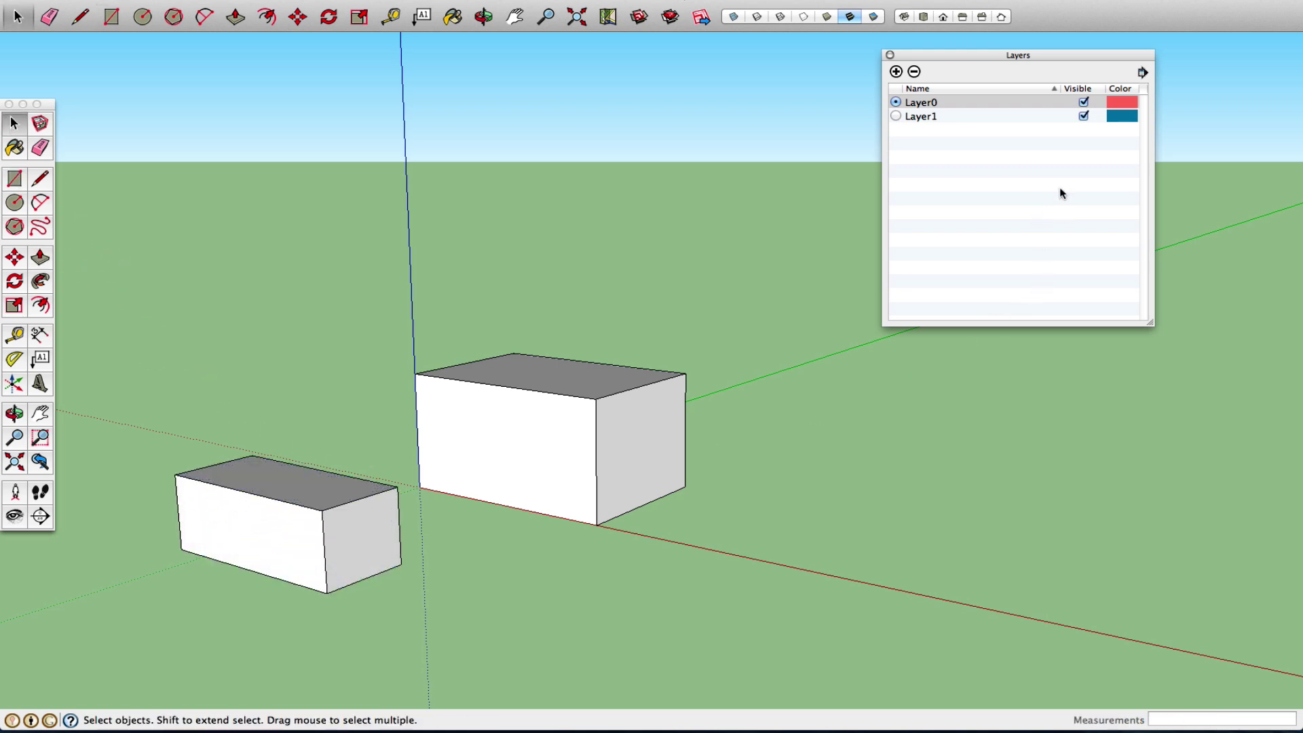
Toggle each layer's visibility off and on, making Layer1 current before hiding Layer0
left_click(1083, 116)
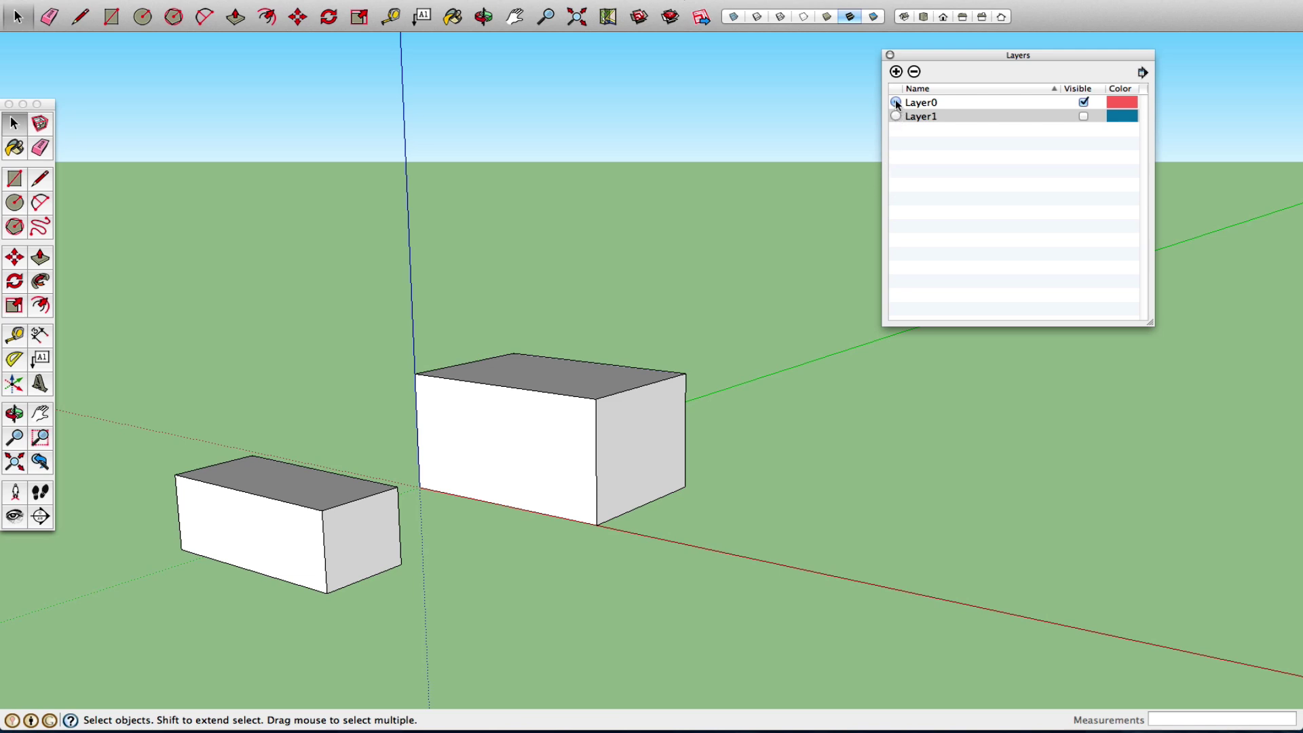
left_click(1084, 116)
left_click(1083, 102)
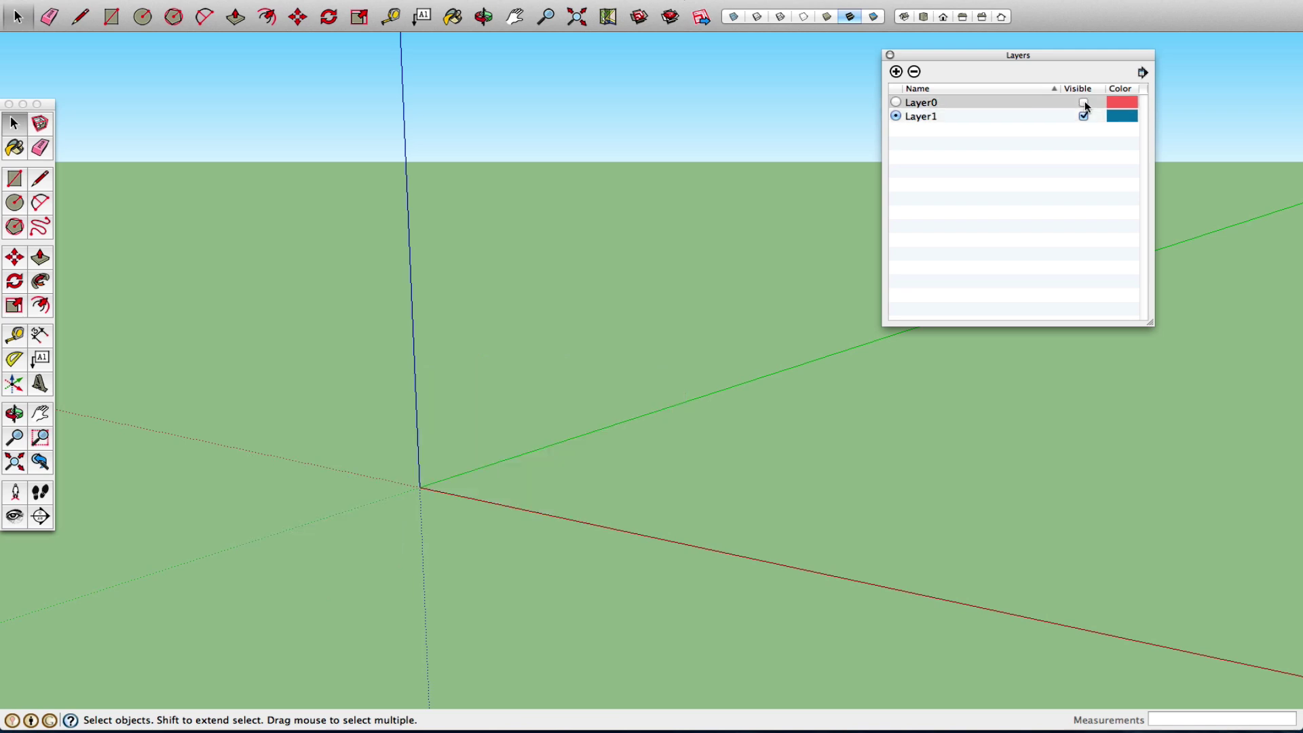
left_click(1084, 103)
left_click(1084, 103)
left_click(1083, 102)
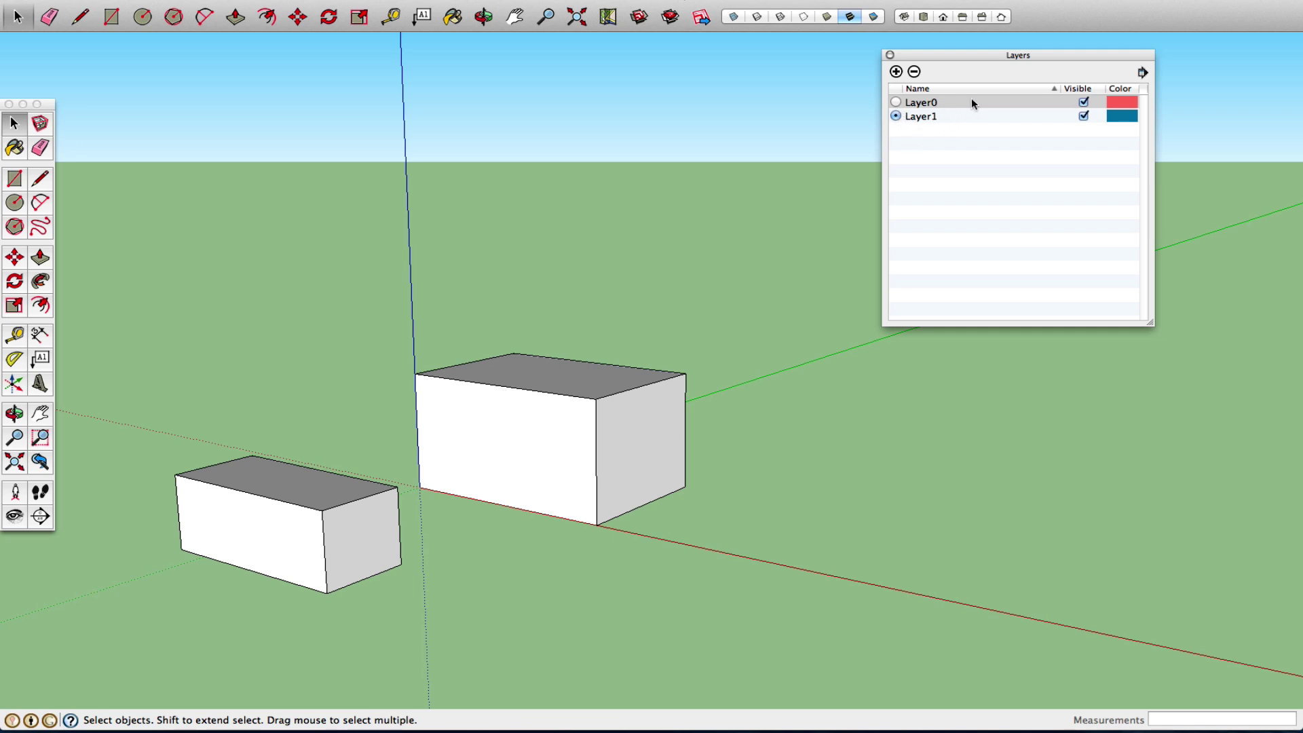
left_click(940, 115)
left_click(945, 105)
left_click(945, 117)
left_click(948, 101)
left_click(949, 114)
left_click(948, 107)
left_click(939, 116)
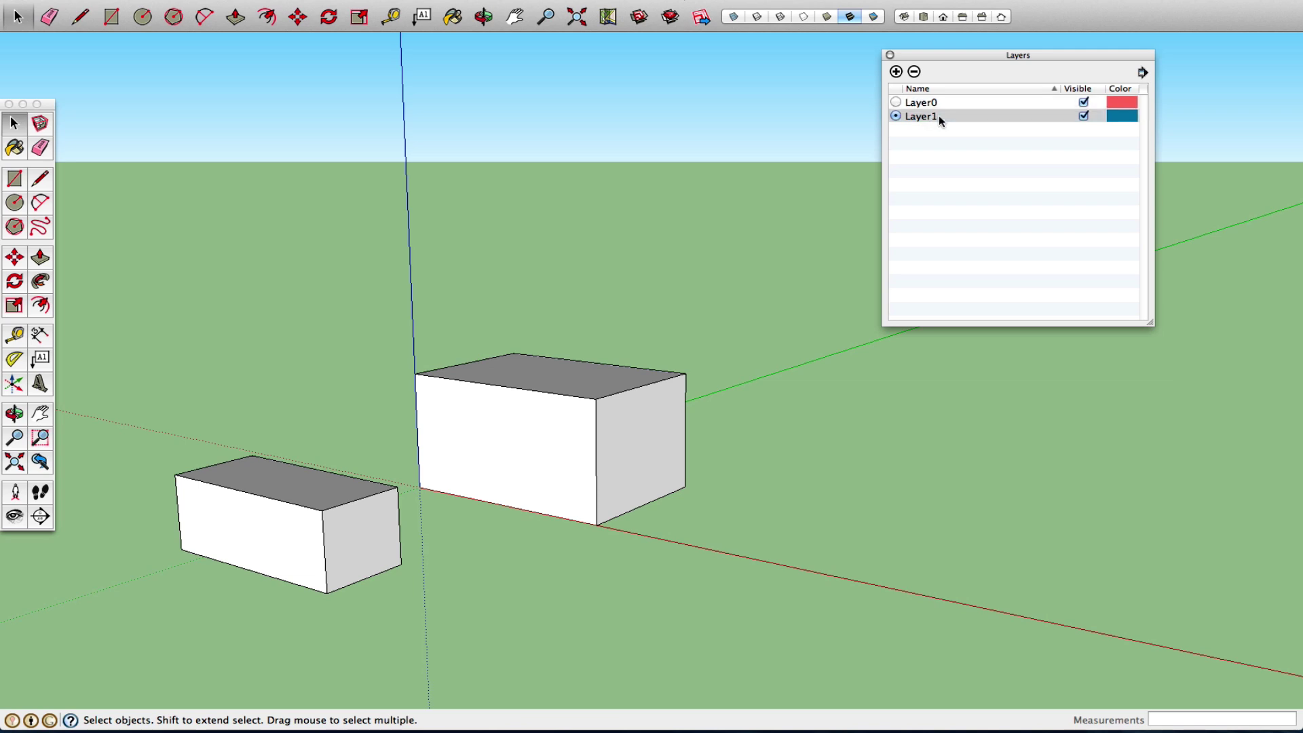
left_click(942, 105)
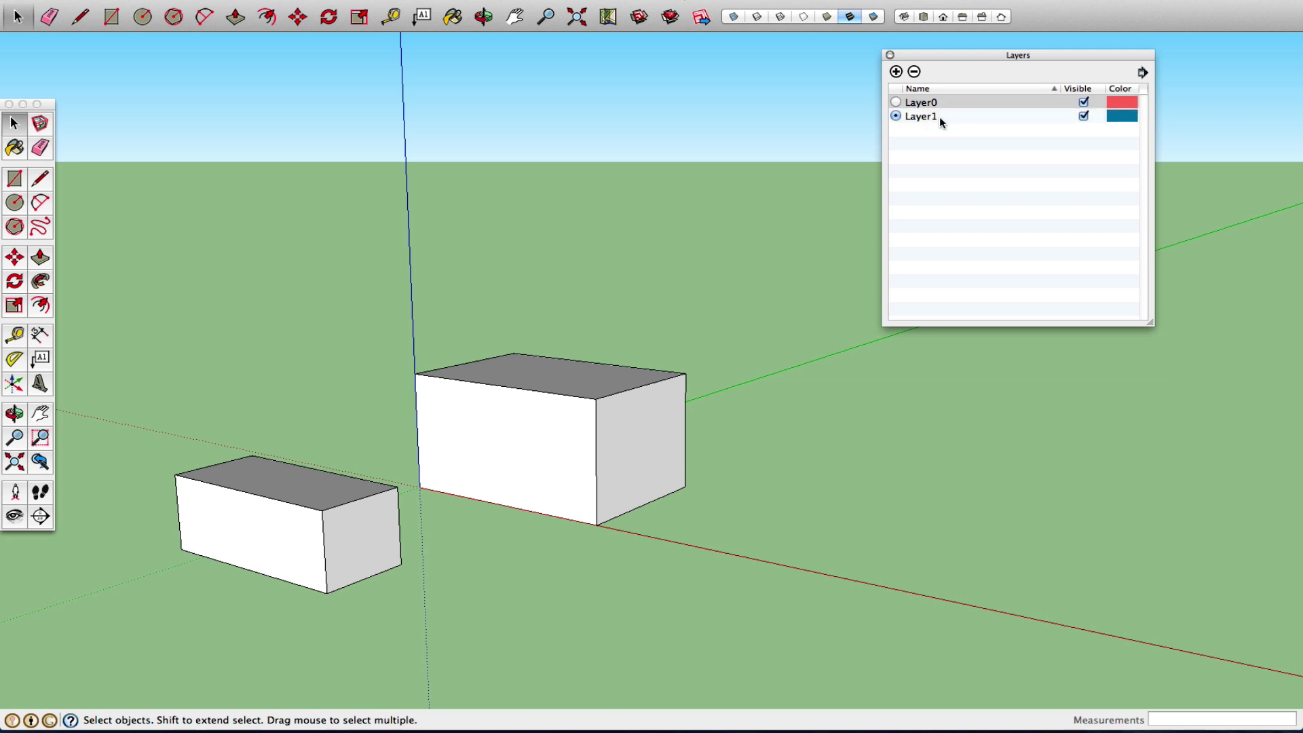
With Layer1 current, draw a rectangle of about 1.03 by 1.49 m along the red axis and pull it up about 0.66 m
left_click(896, 116)
left_click(13, 181)
left_click(721, 551)
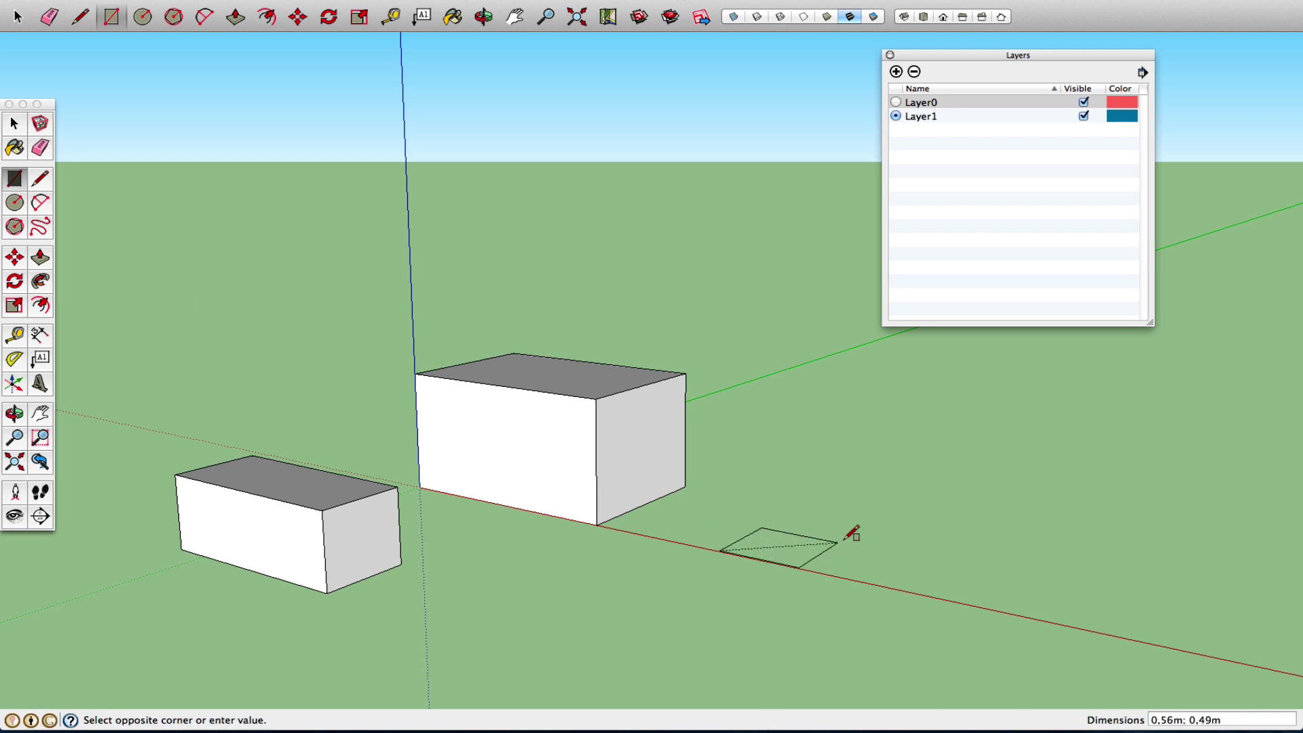
left_click(956, 517)
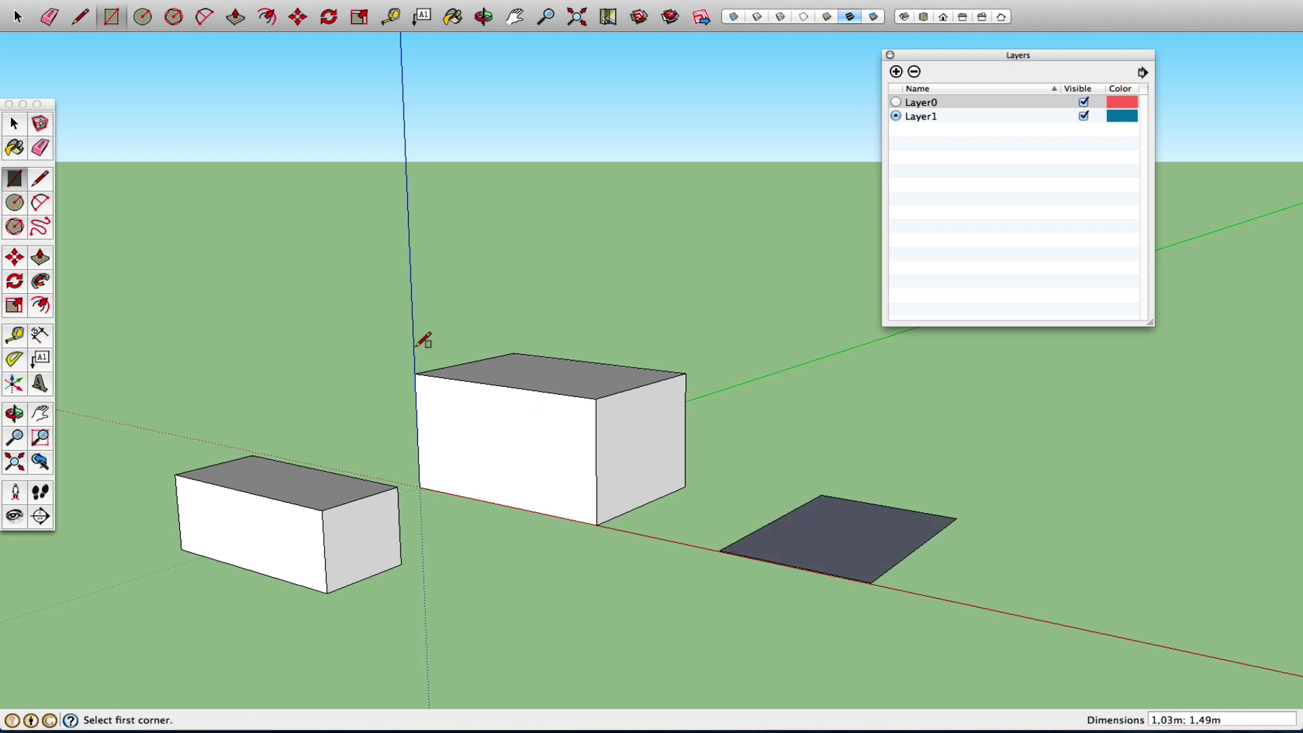
left_click(40, 257)
left_click_drag(818, 505, 817, 443)
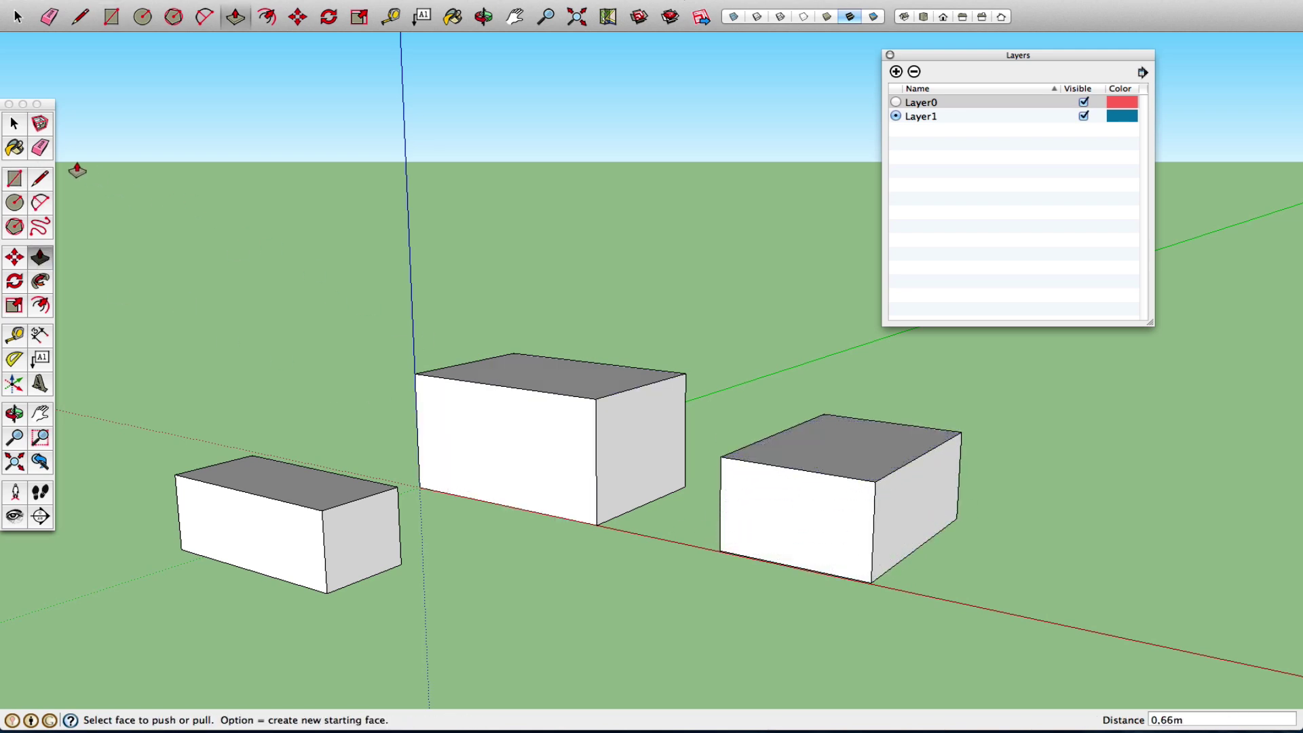
left_click(14, 124)
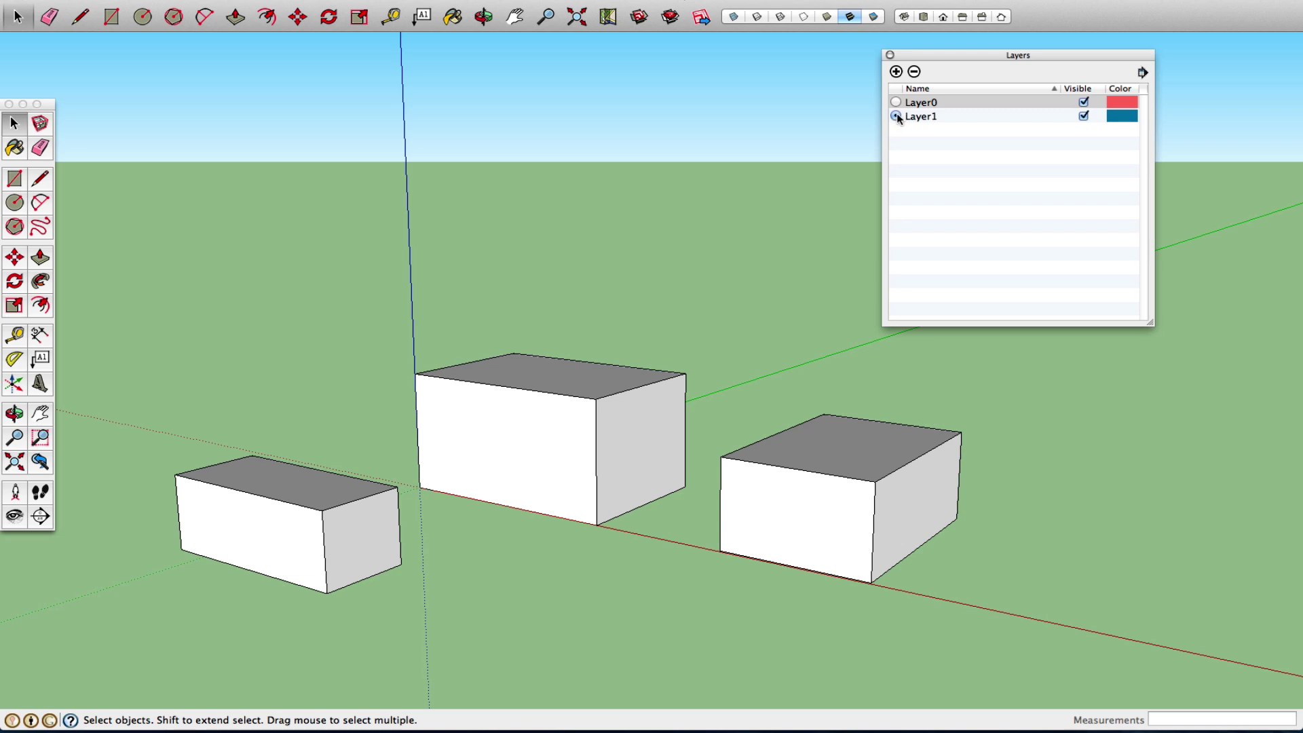
Hide Layer0 to isolate the box on Layer1, and show Layer0 again
left_click(1084, 103)
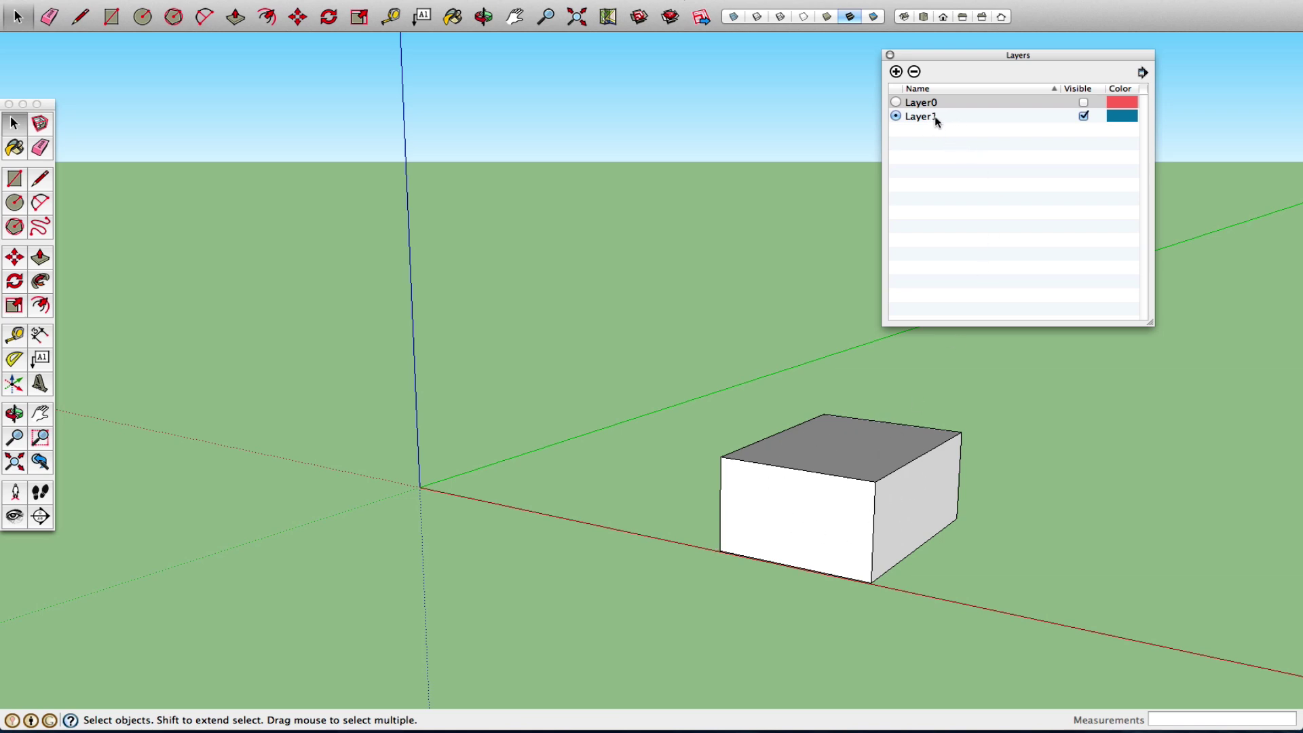
left_click(1083, 103)
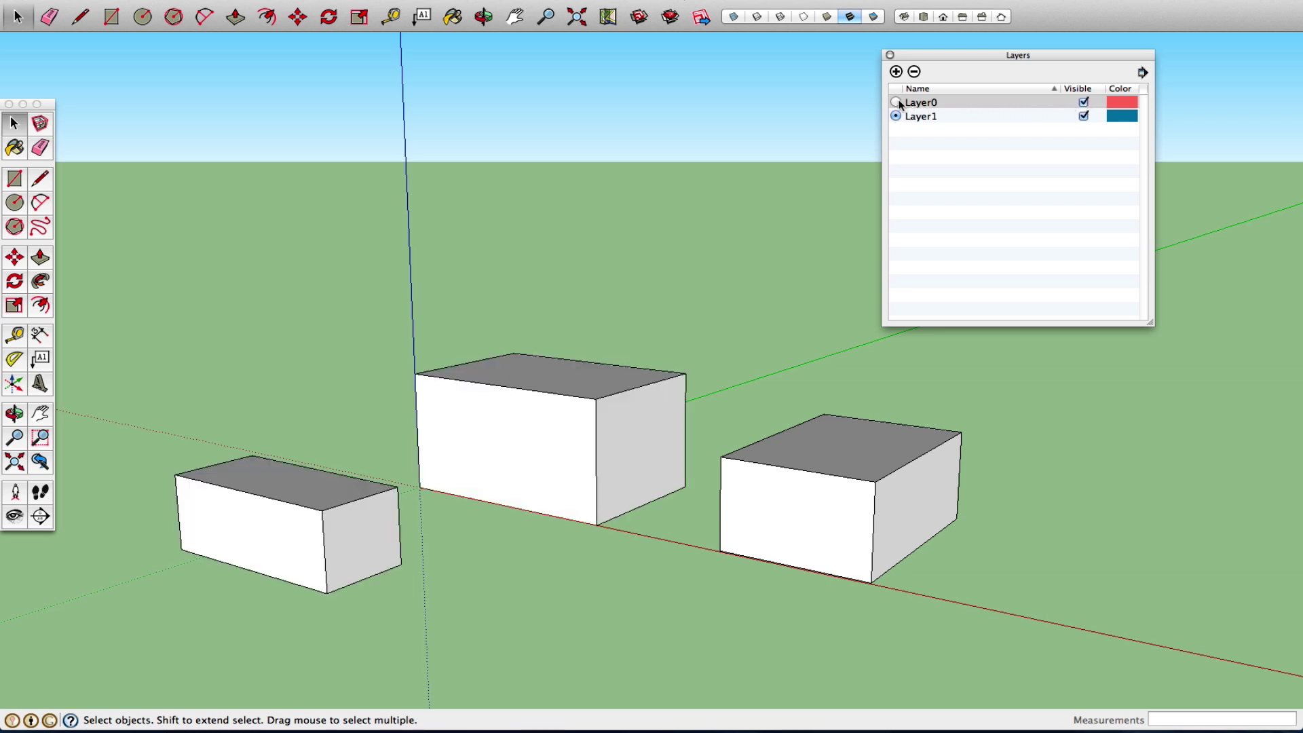
Try to hide Layer1 while it is current, and make Layer0 the current layer instead
left_click(1084, 115)
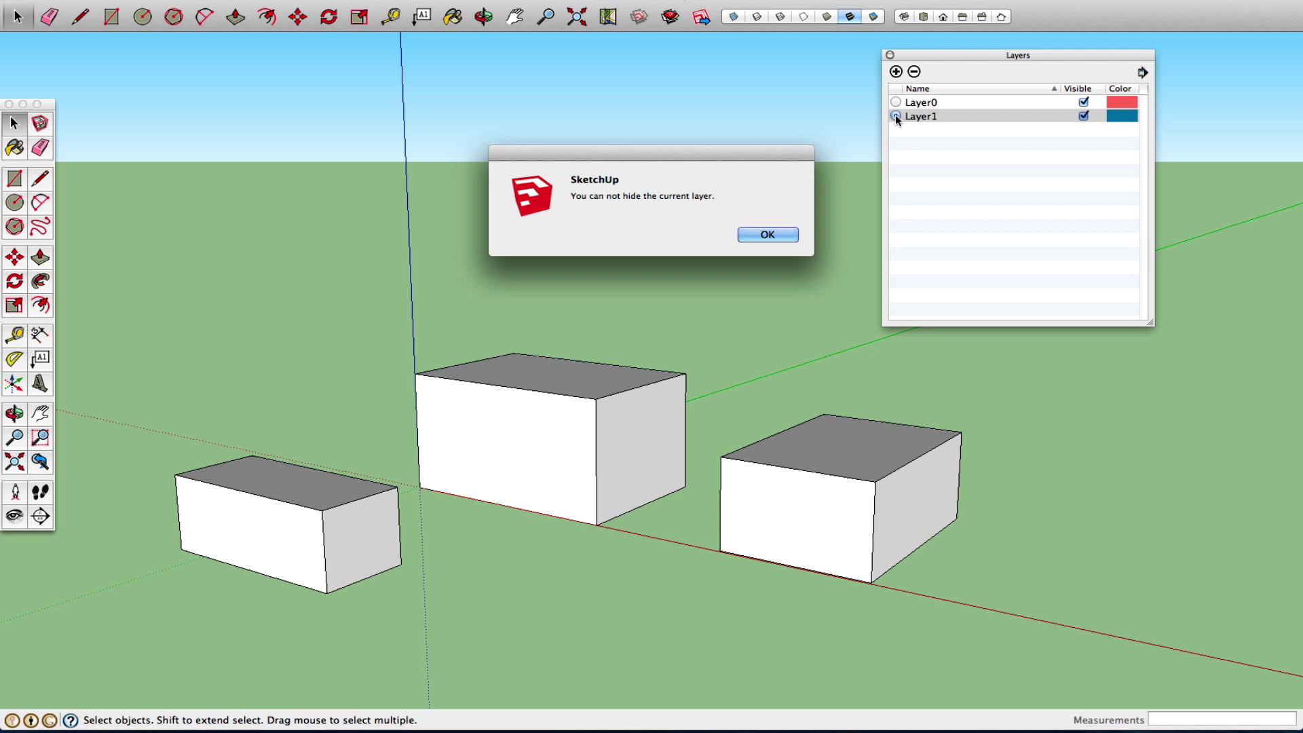
key("Return")
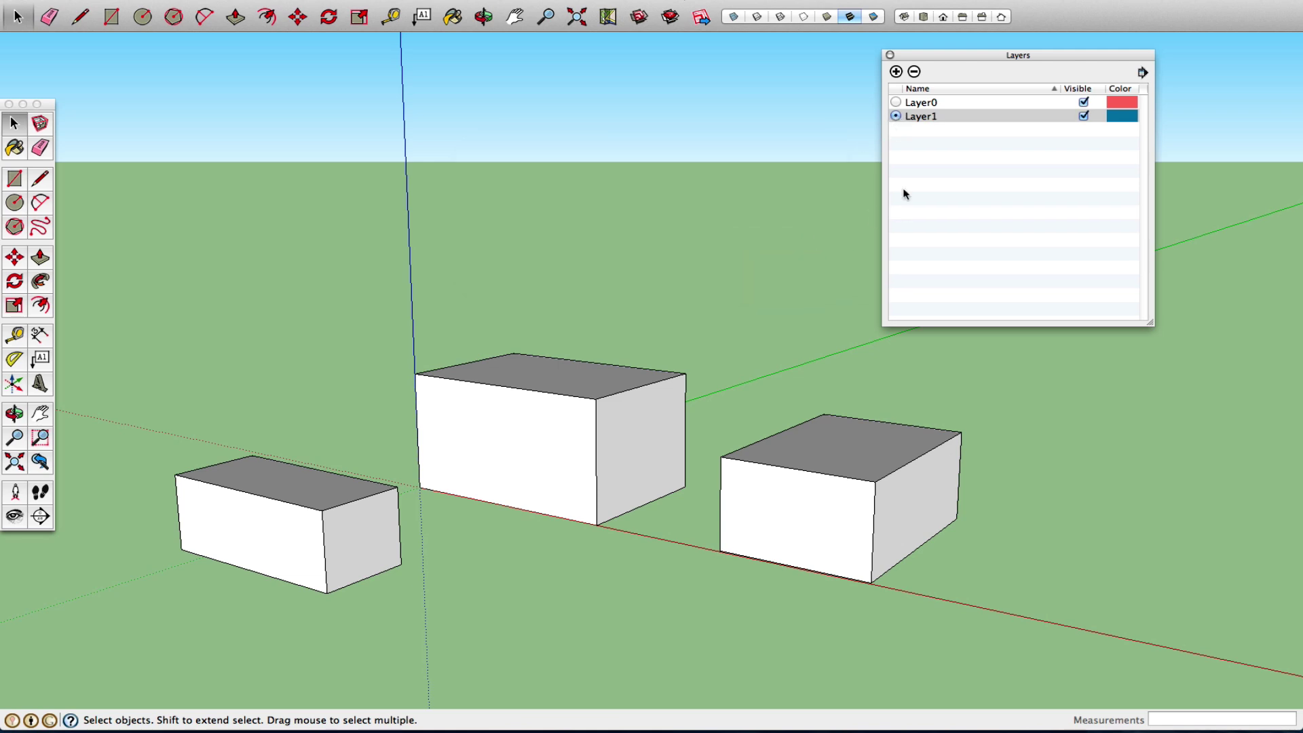
left_click(895, 102)
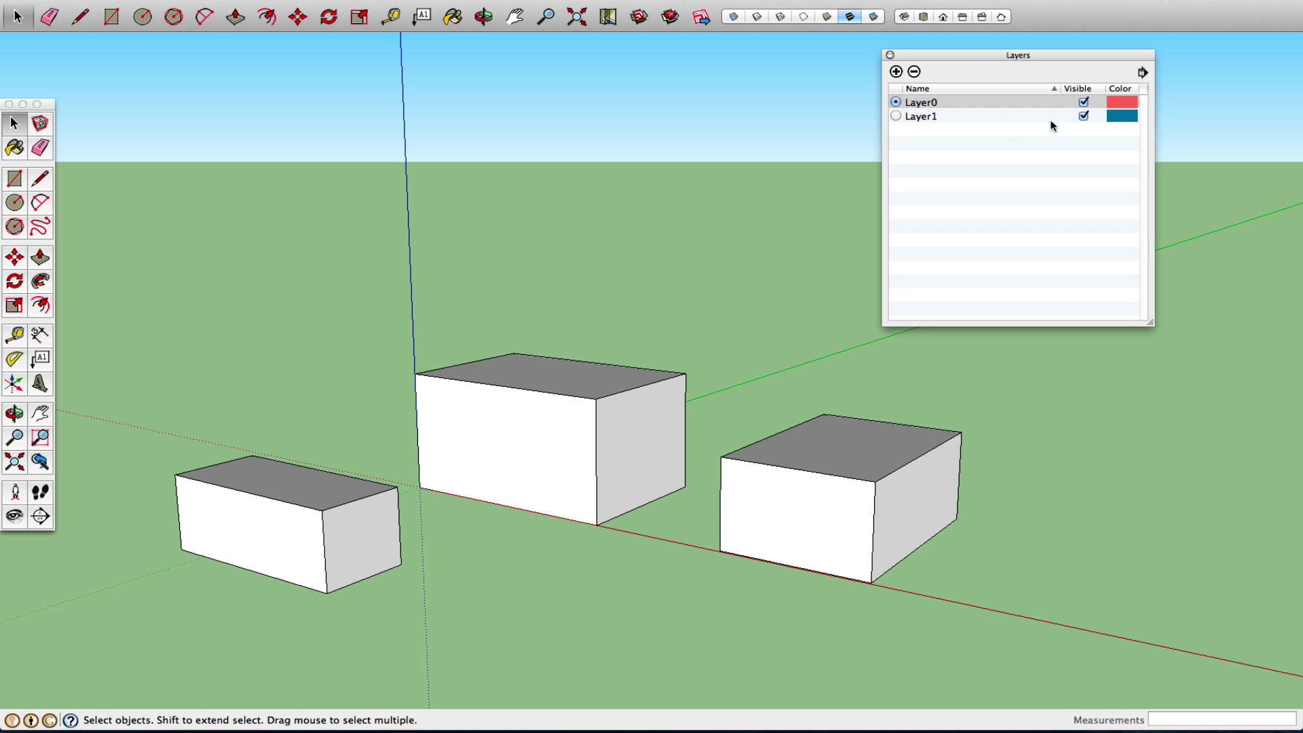
Hide Layer1 and show it again, and make Layer1 the current layer
left_click(1084, 116)
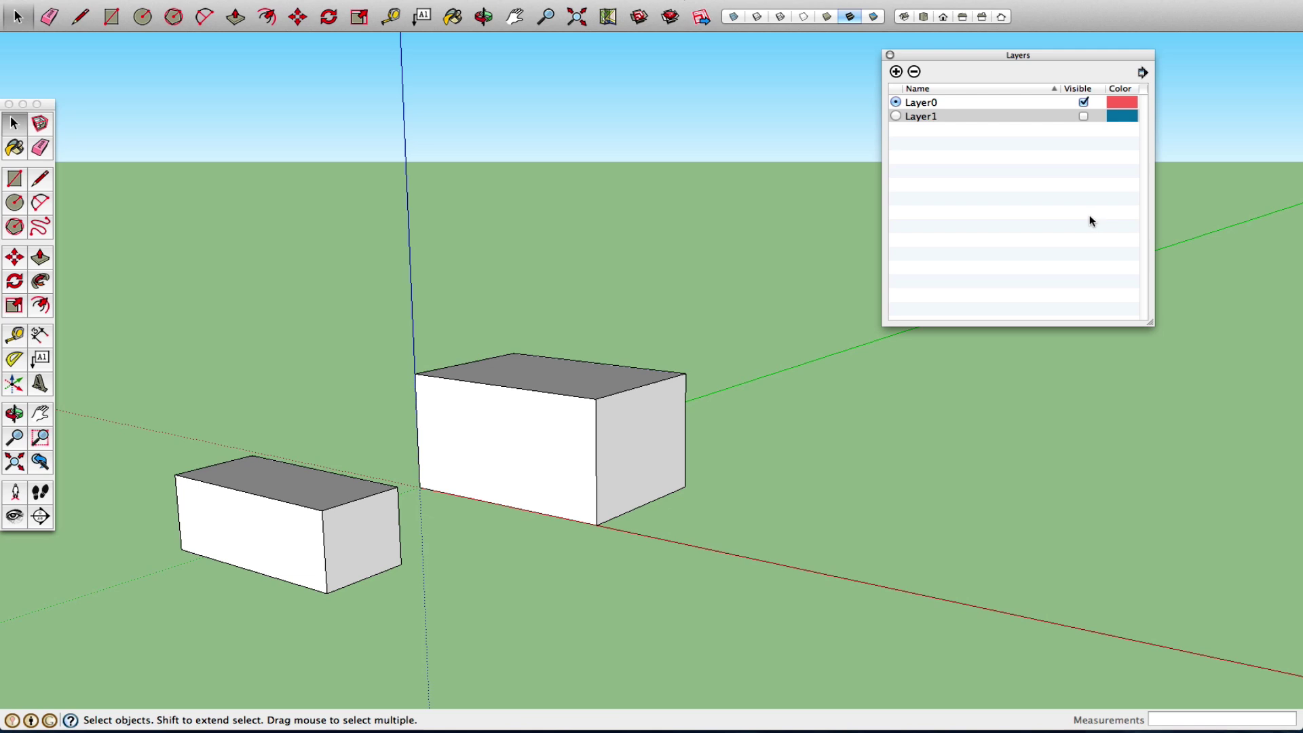
left_click(1084, 116)
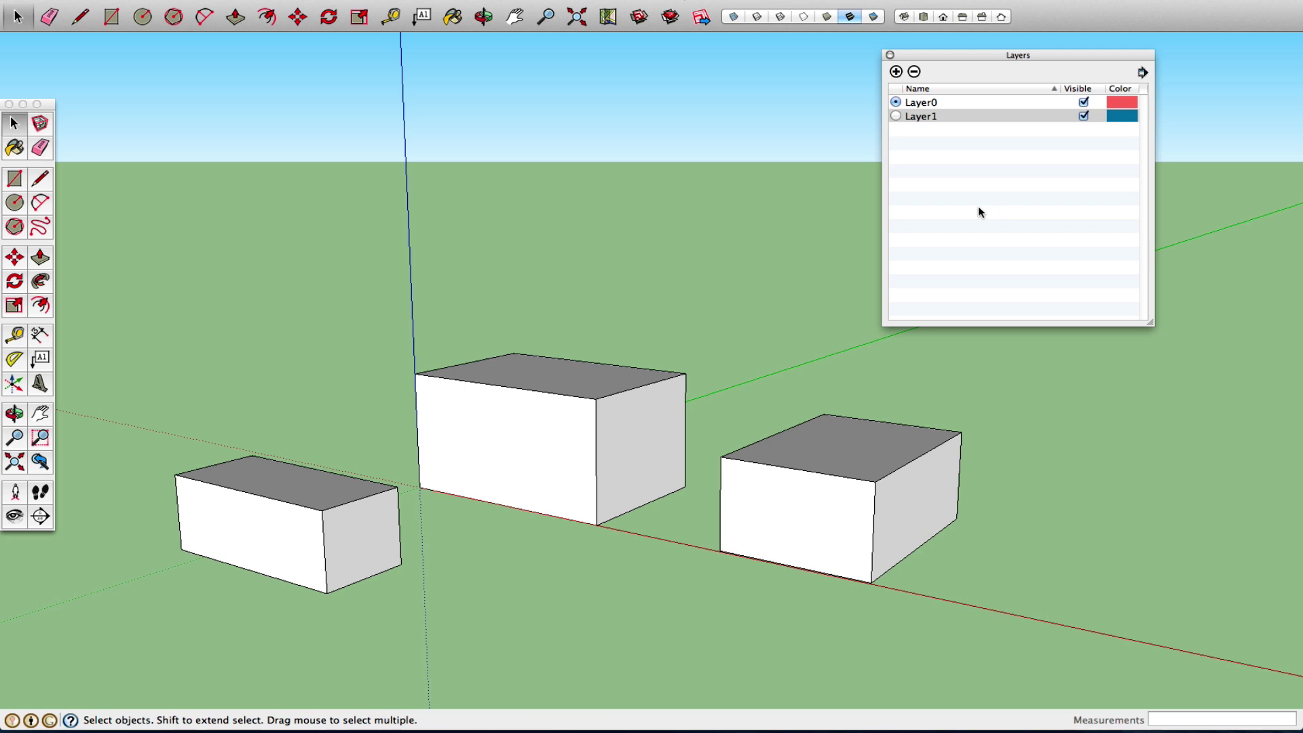
left_click(896, 101)
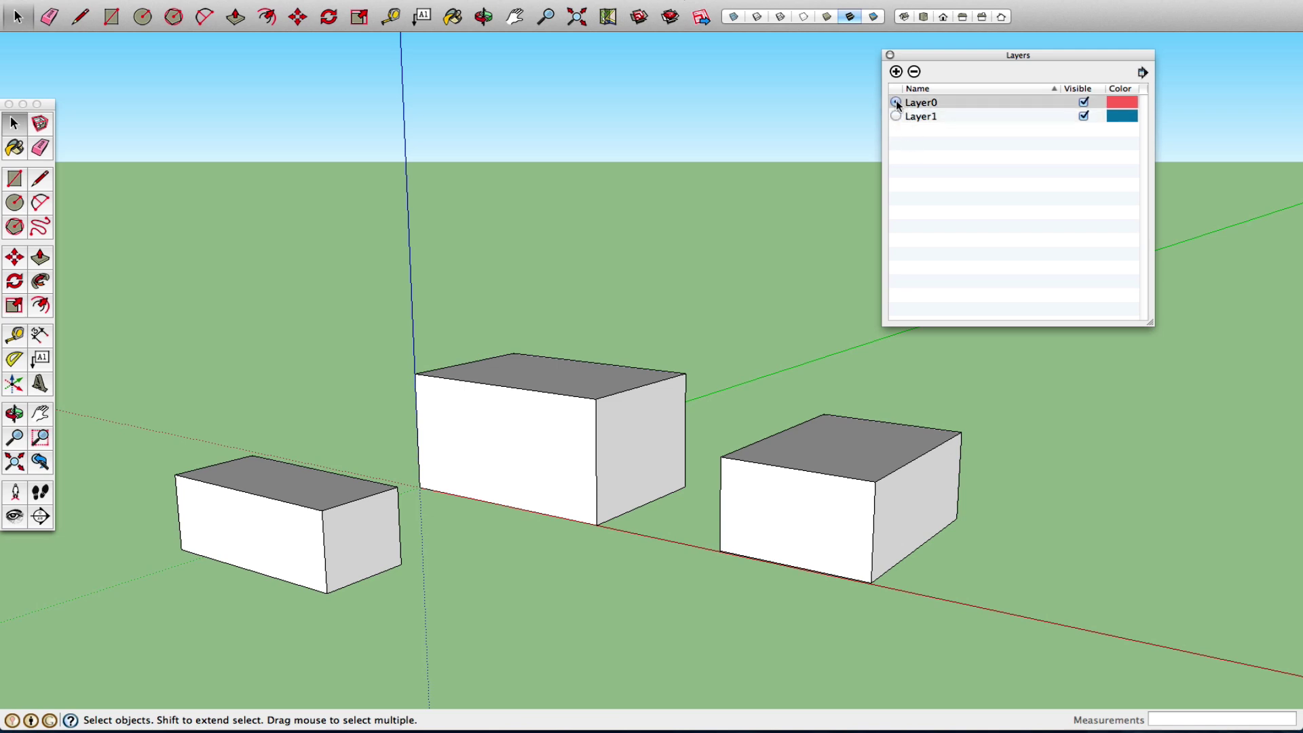
left_click(895, 116)
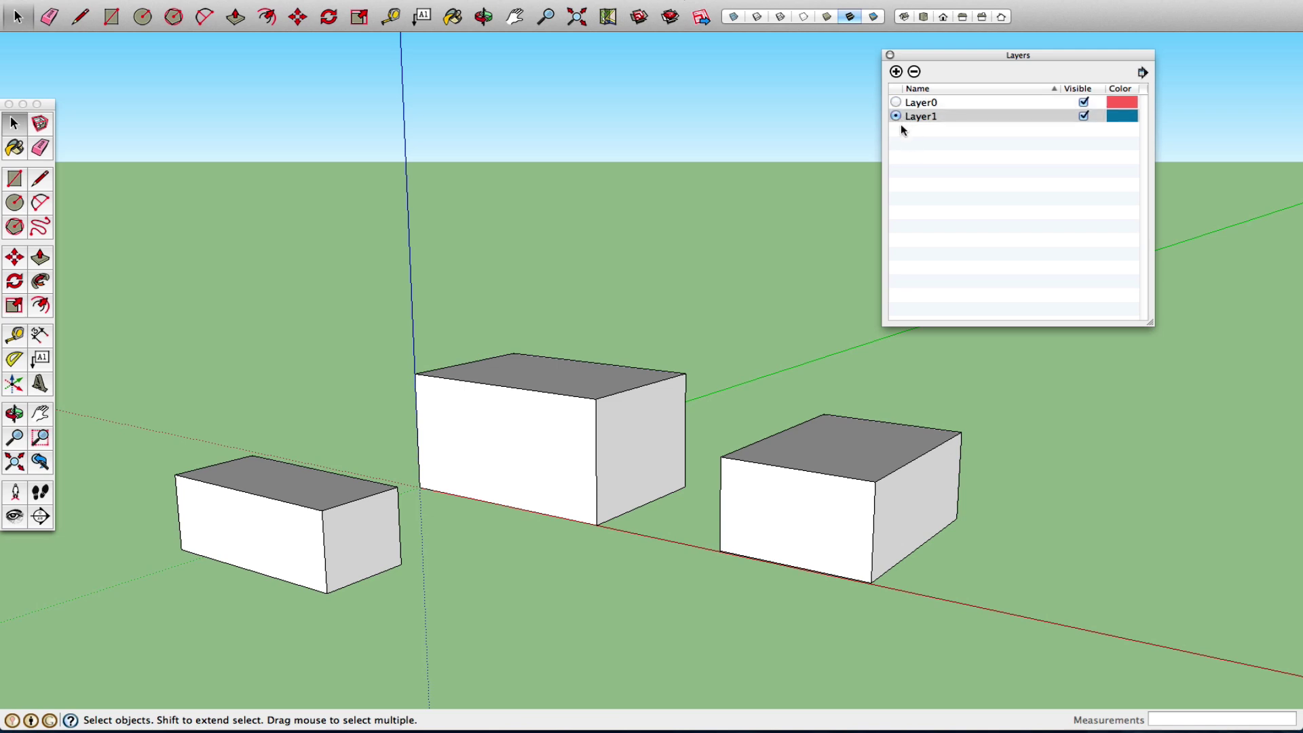
Add a third layer, keeping its default name, and select it in the layer list
left_click(895, 71)
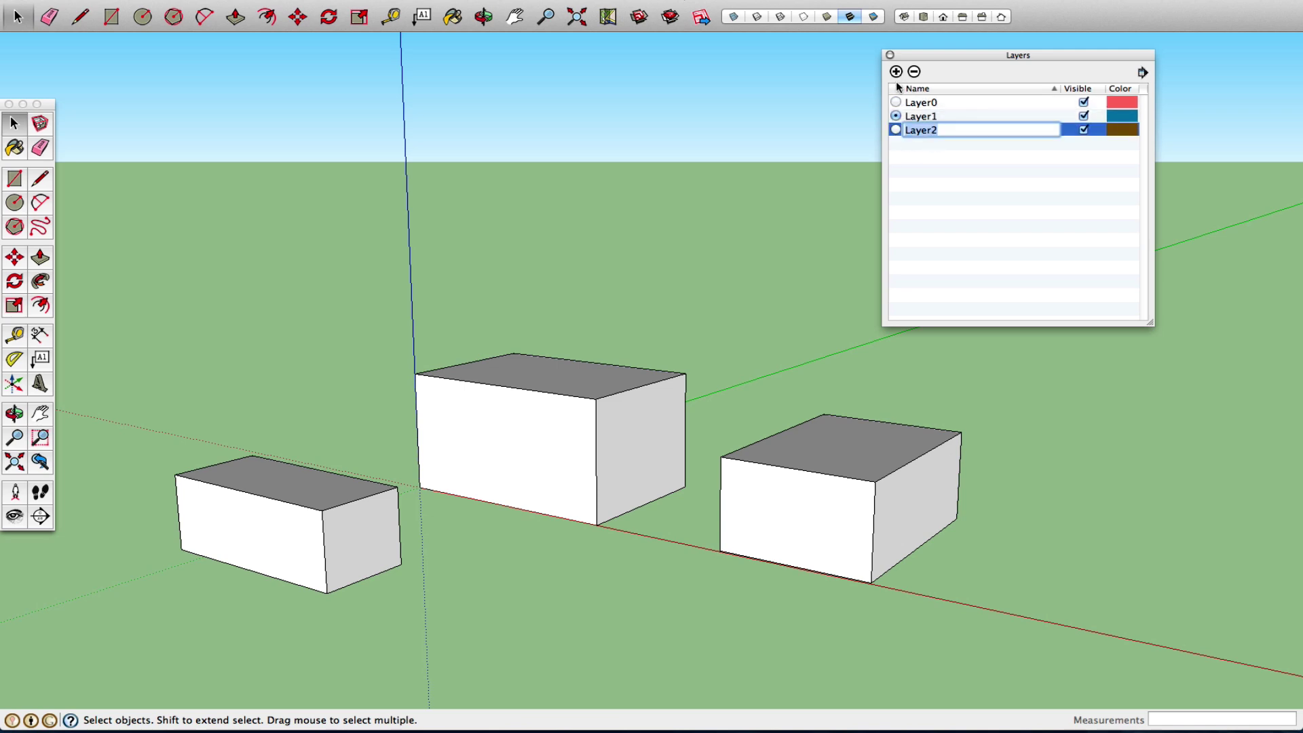
left_click(959, 140)
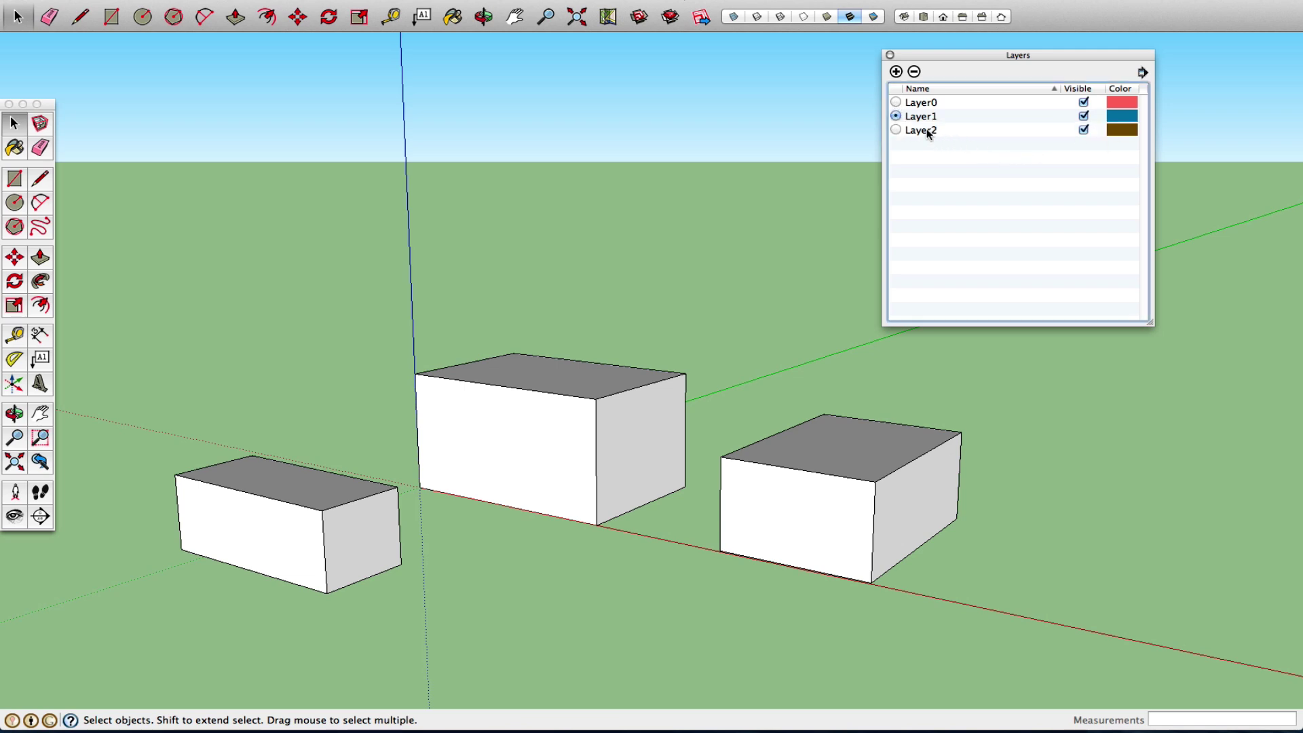
left_click(931, 131)
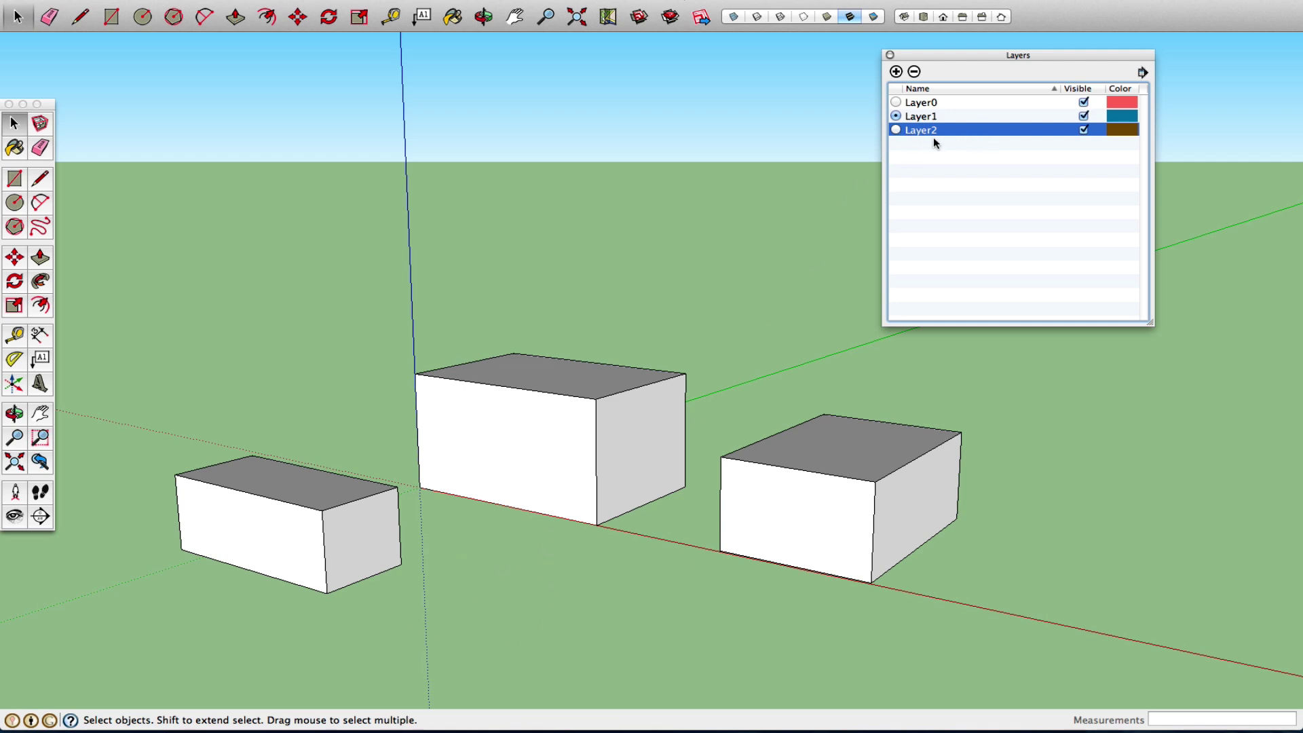
With Layer2 current, draw a circle of about 0.35 m radius on the ground in front of the boxes
left_click(897, 130)
left_click(20, 202)
left_click(478, 578)
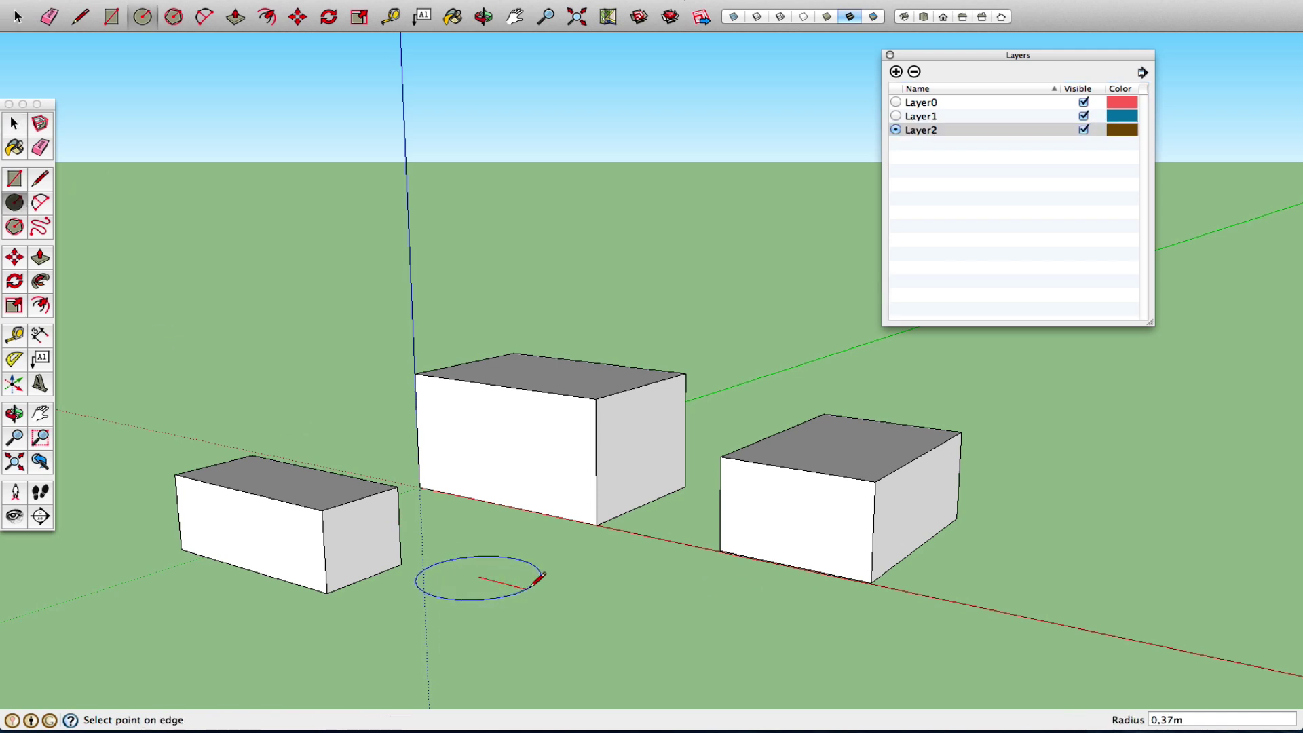
left_click(532, 545)
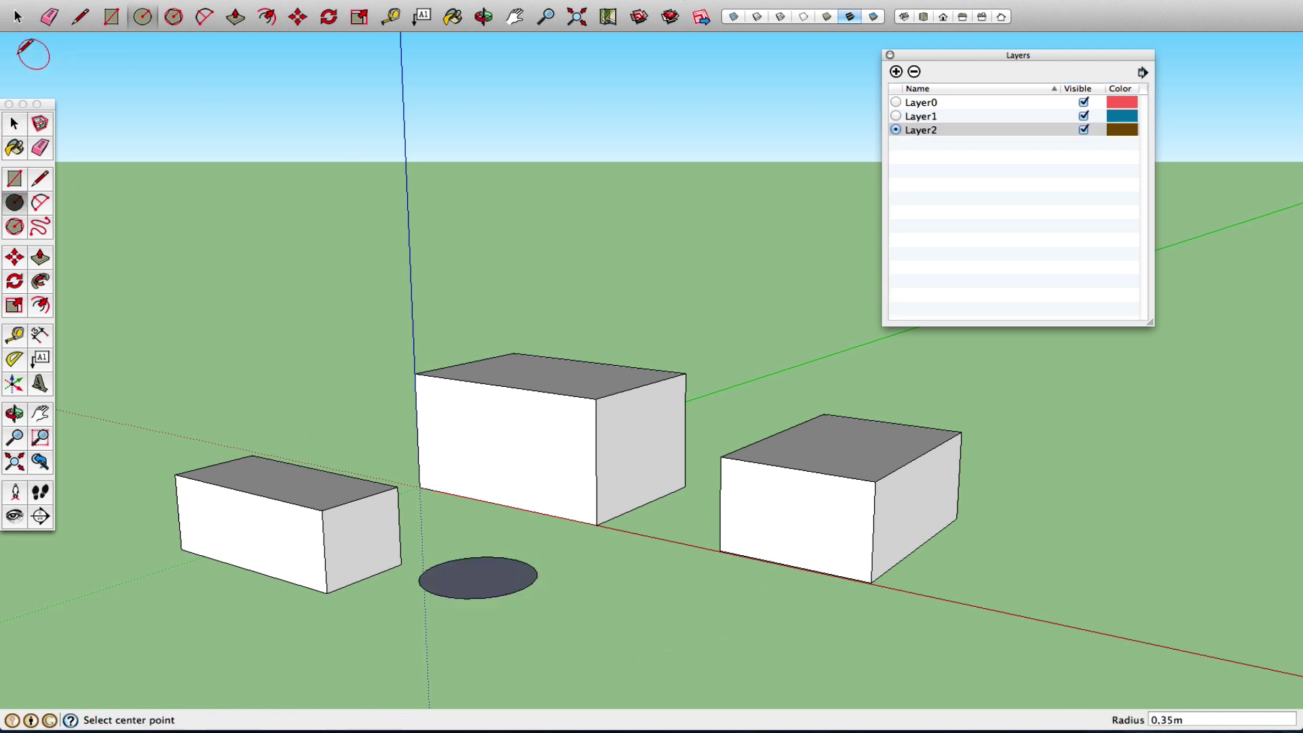
left_click(14, 123)
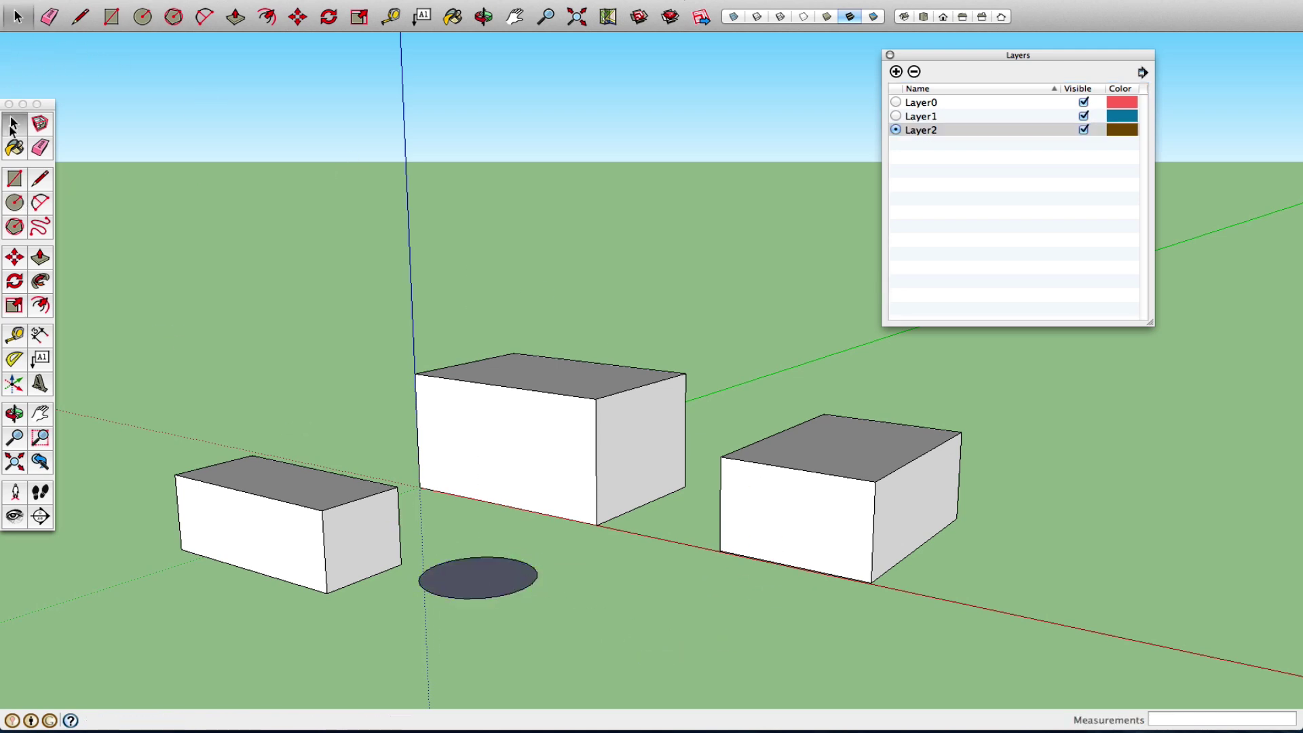
Make Layer1 the current layer and toggle Layer2's visibility off and on, leaving it visible
left_click(896, 130)
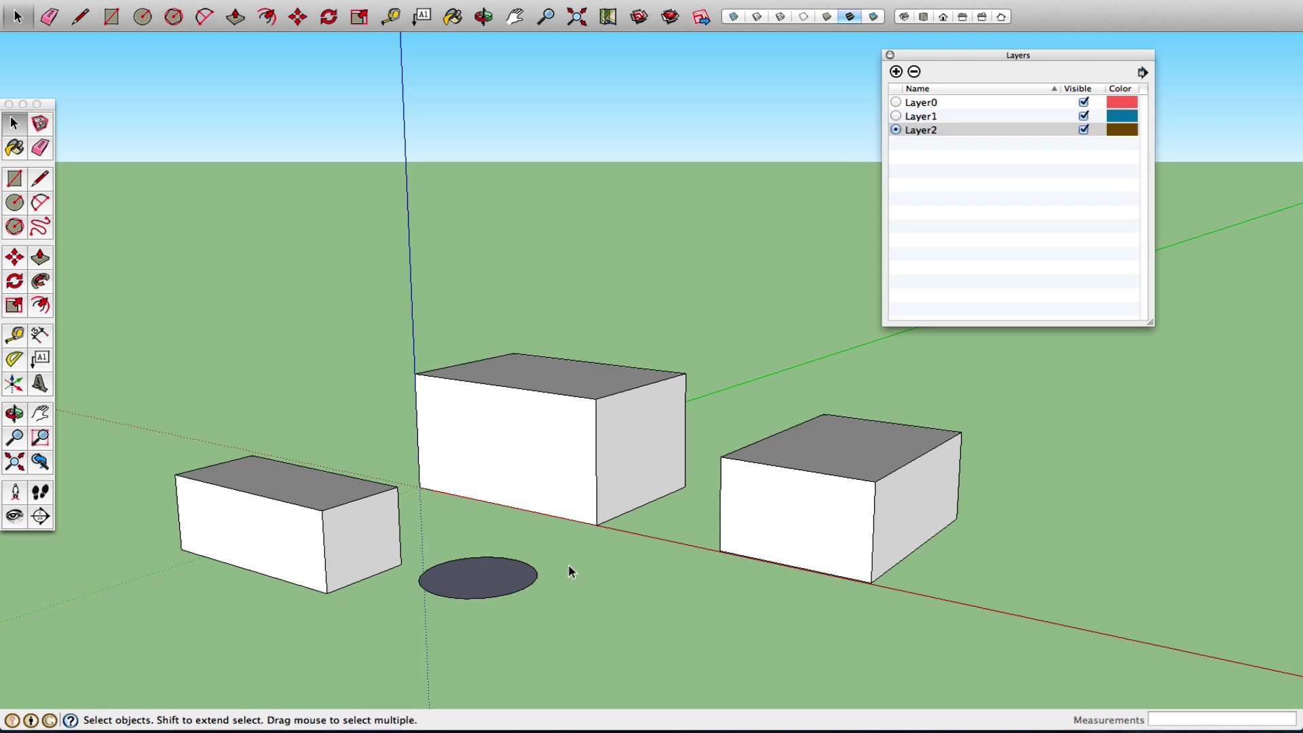
left_click(896, 116)
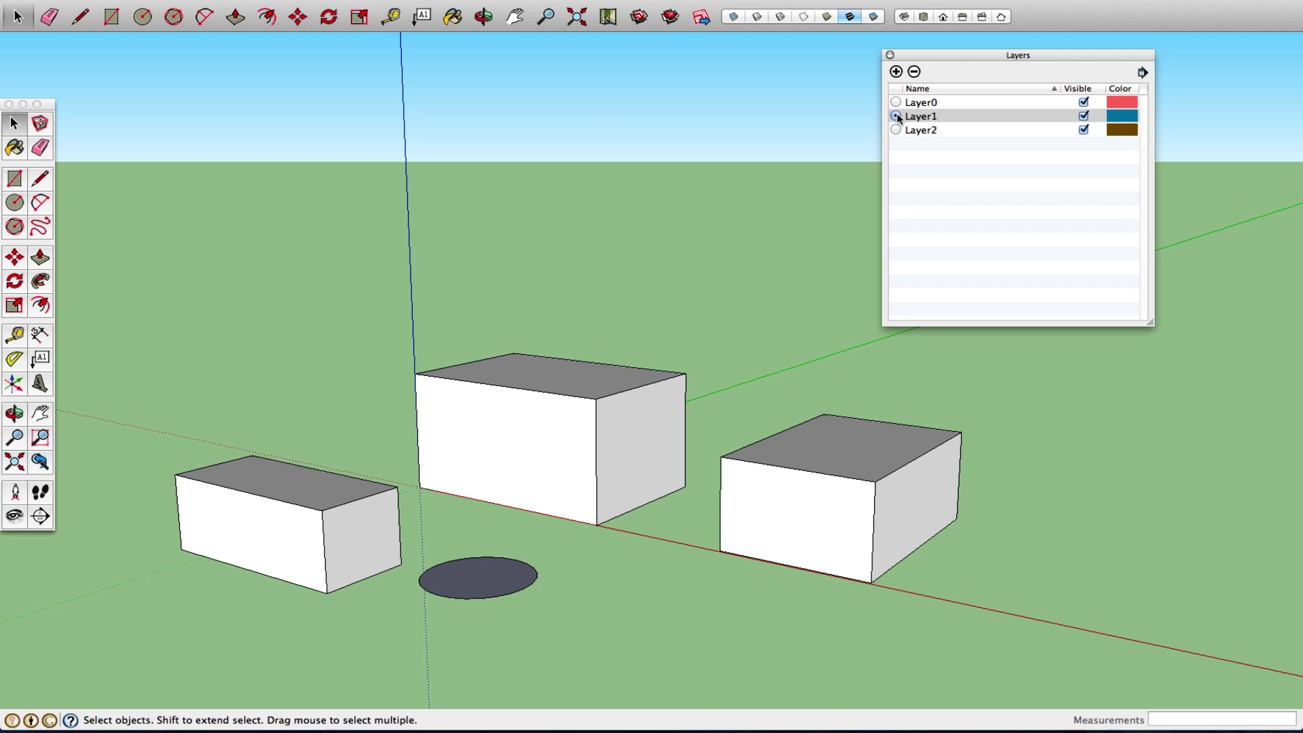
left_click(1083, 130)
left_click(1084, 130)
left_click(1084, 130)
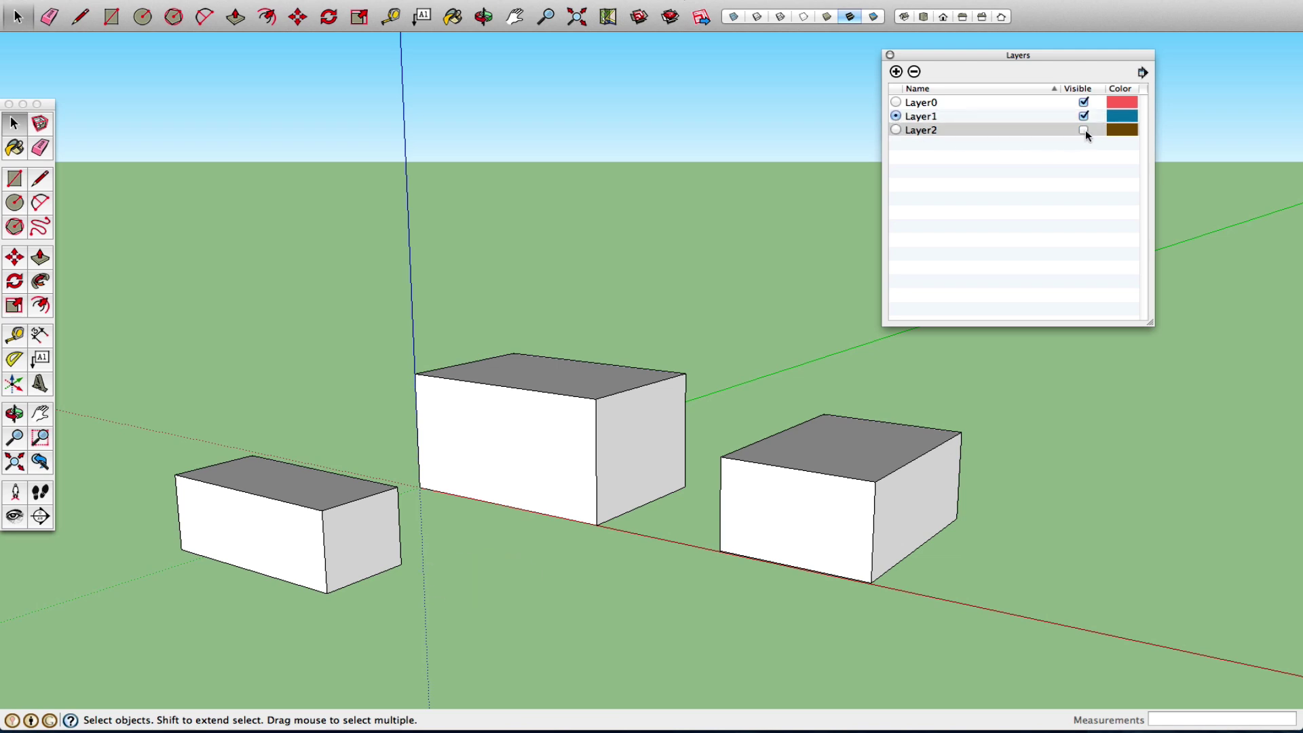
left_click(1083, 129)
left_click(1084, 130)
left_click(1084, 129)
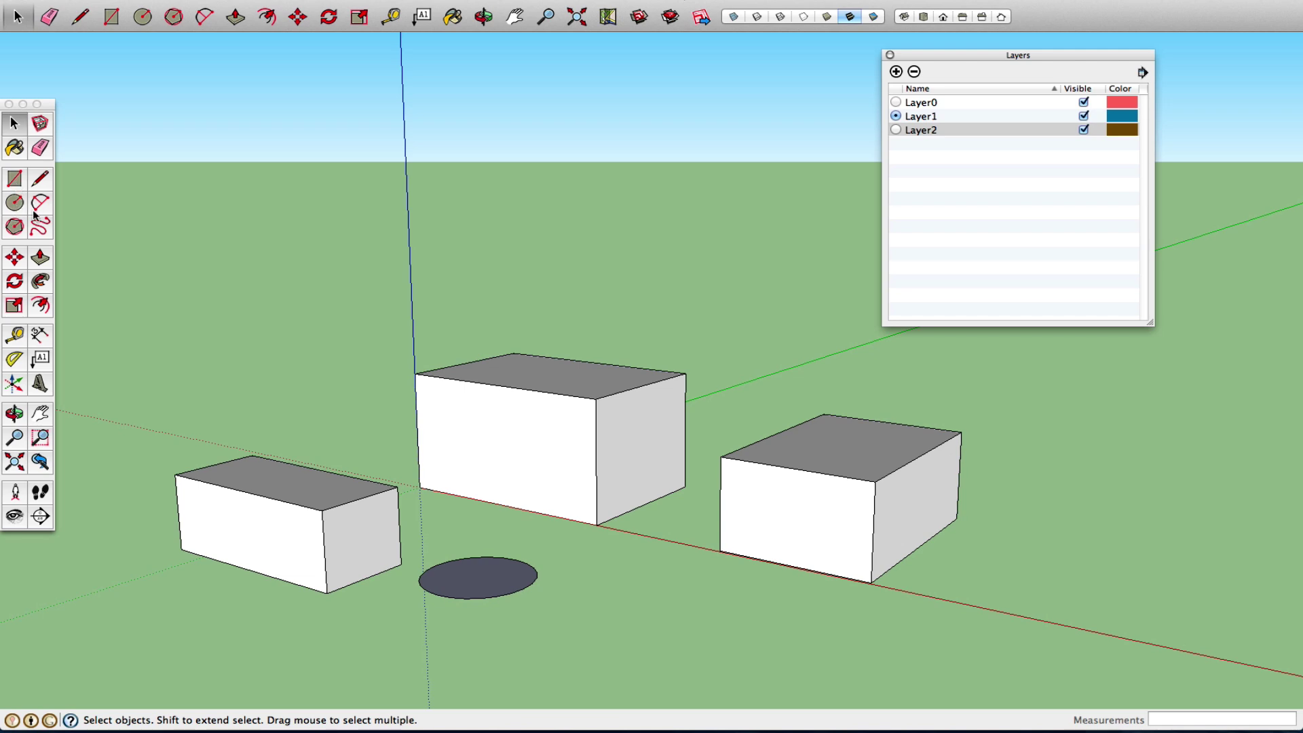
On Layer1, draw a rectangle of about 1.04 by 0.70 m on the ground beside the circle
left_click(14, 178)
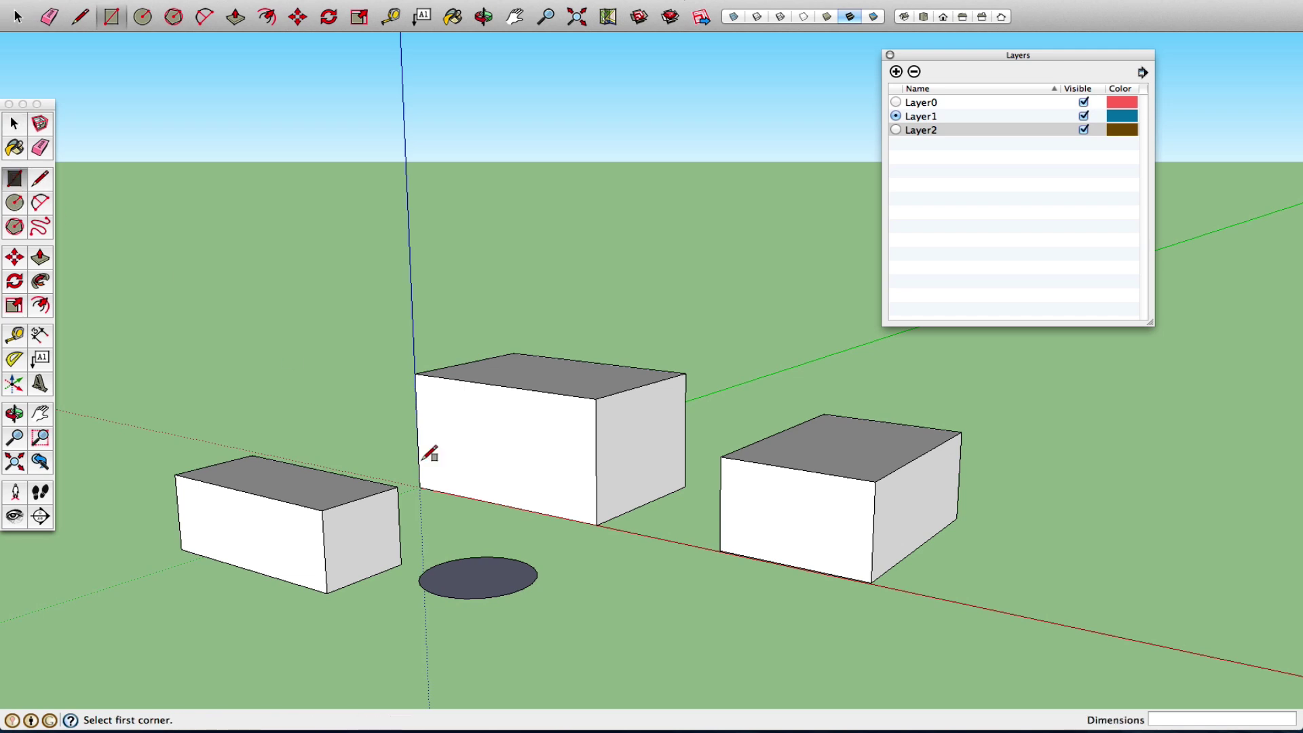
left_click(621, 581)
left_click(712, 666)
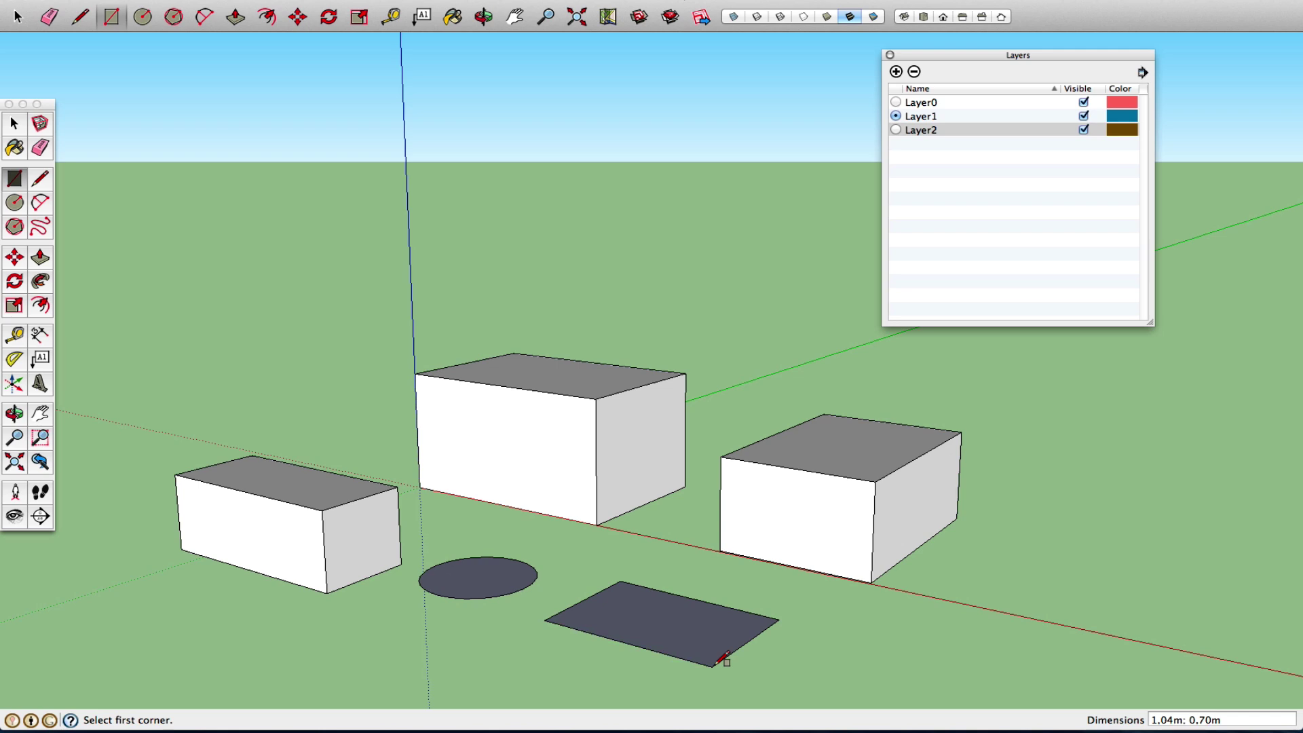
left_click(15, 129)
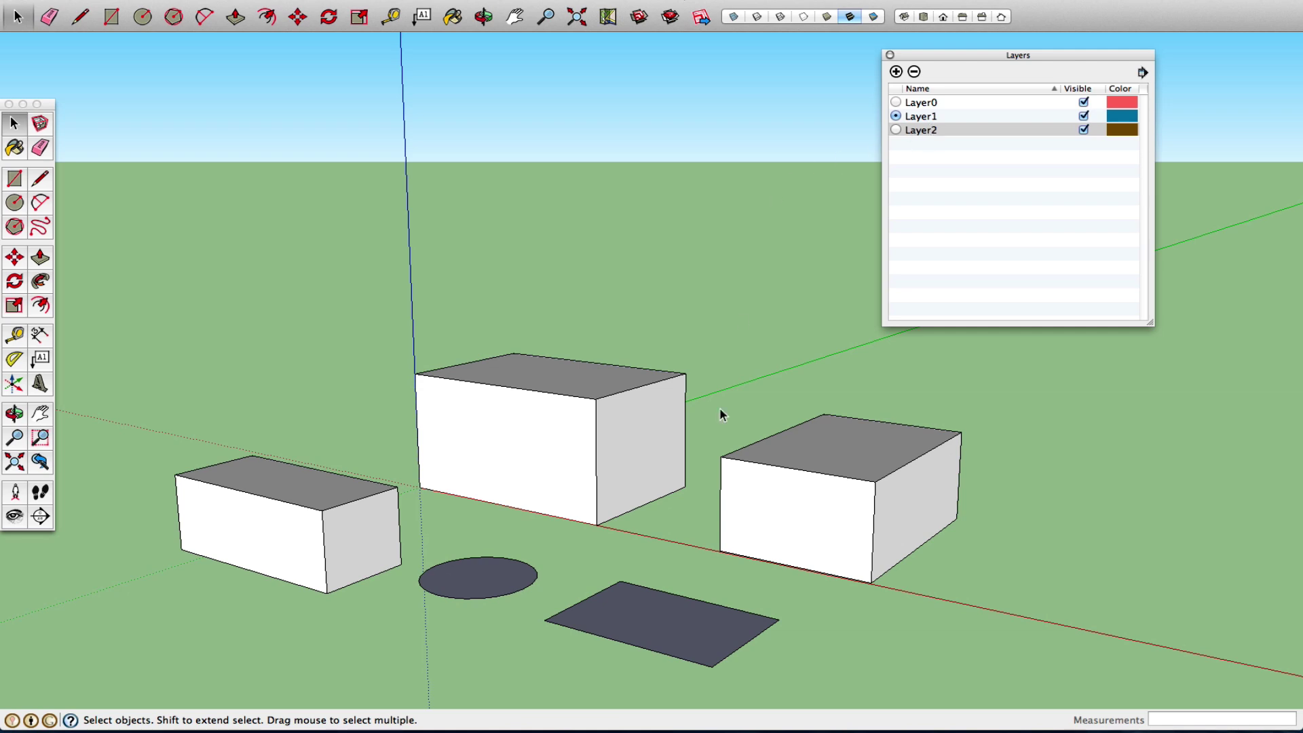
With the flat rectangle and its edges selected, switch the current layer between Layer2, Layer1 and Layer0, leaving Layer0 current
left_click(663, 631)
left_click(921, 130)
left_click(896, 129)
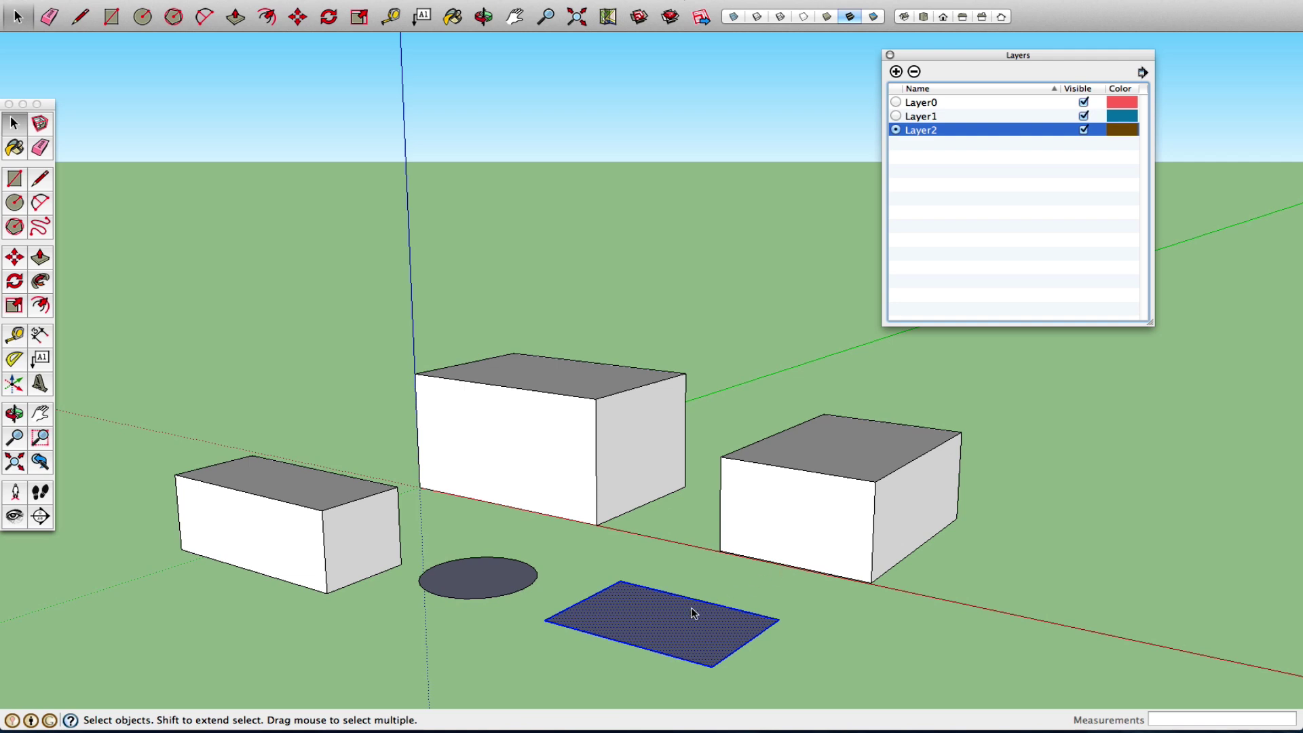
left_click(896, 116)
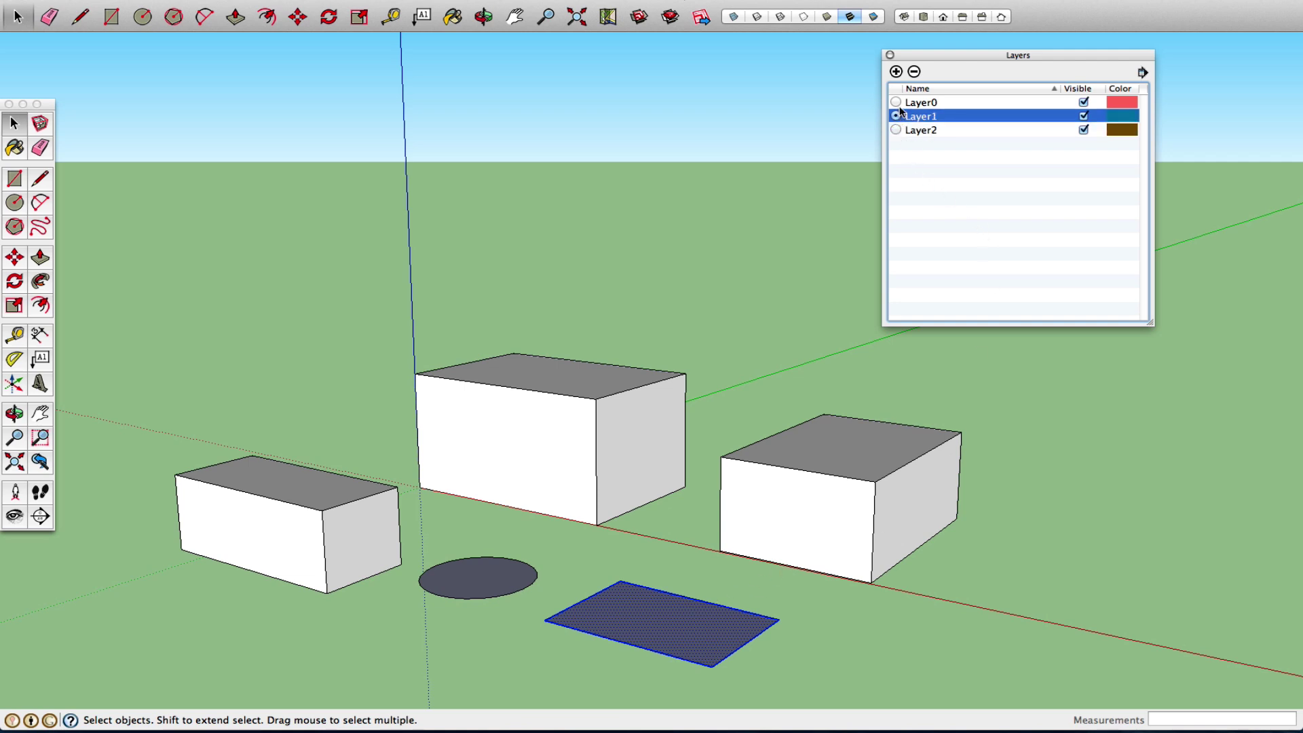
left_click(896, 102)
left_click(895, 118)
left_click(895, 130)
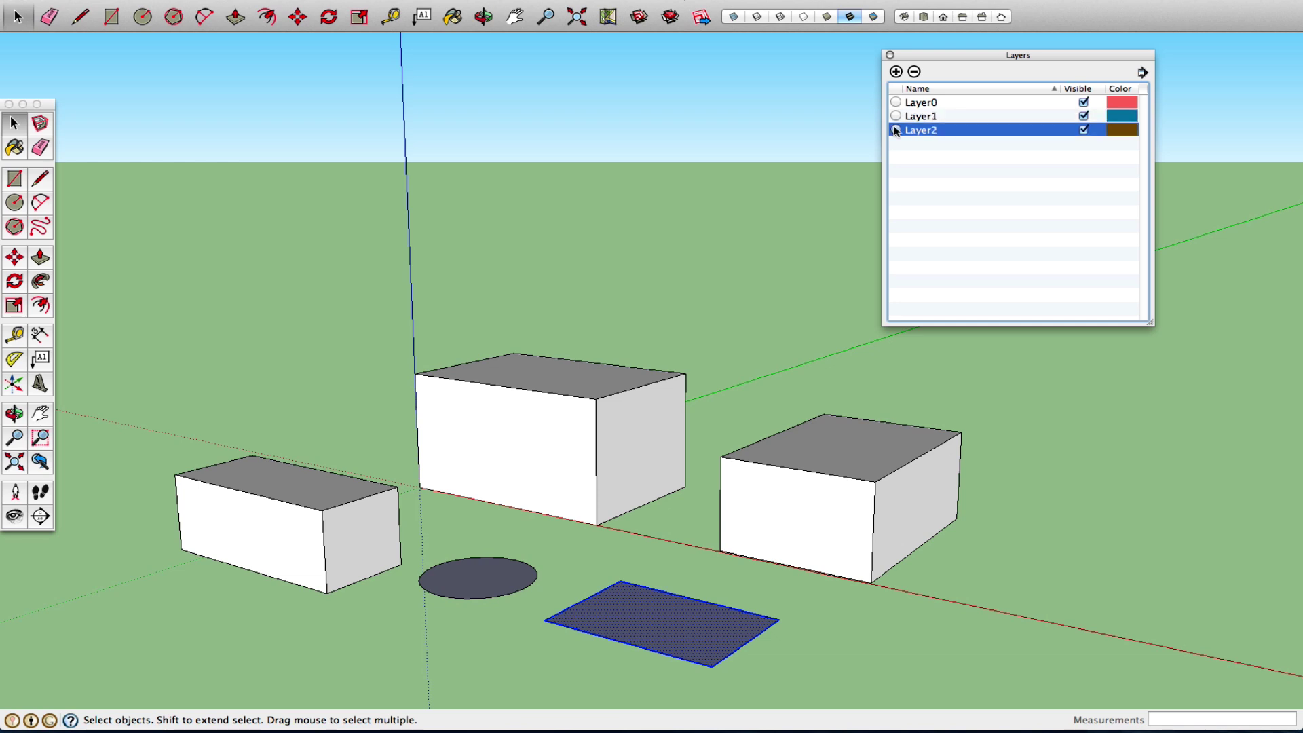
left_click(895, 114)
left_click(895, 102)
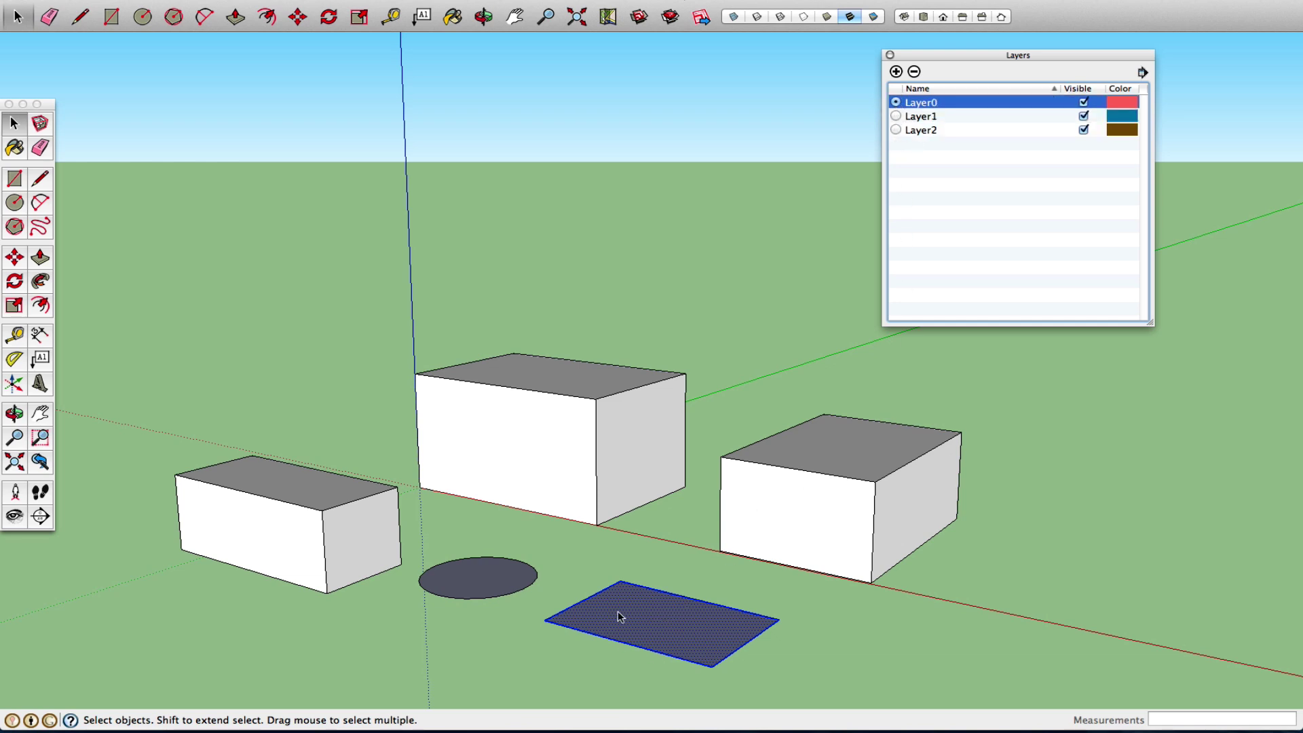
Toggle Layer1's visibility off and on to check which objects belong to it
left_click(1084, 116)
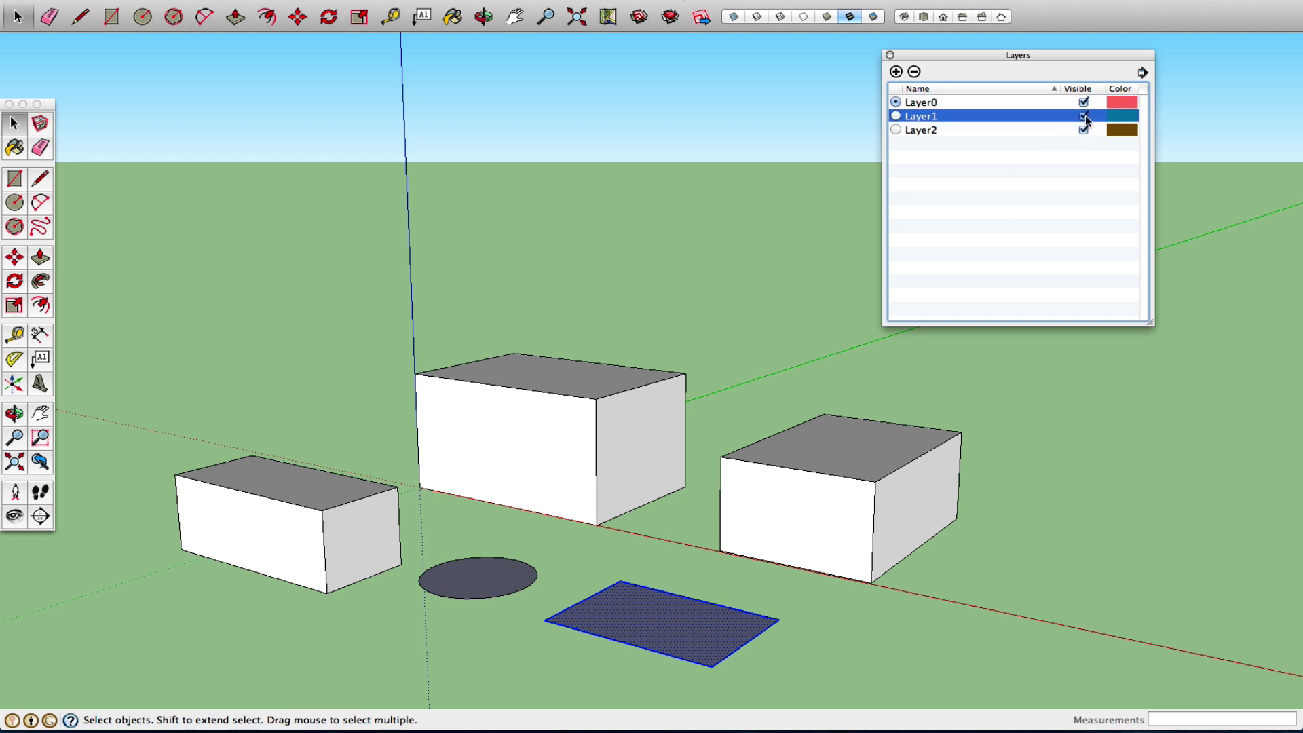
left_click(1084, 116)
left_click(1084, 117)
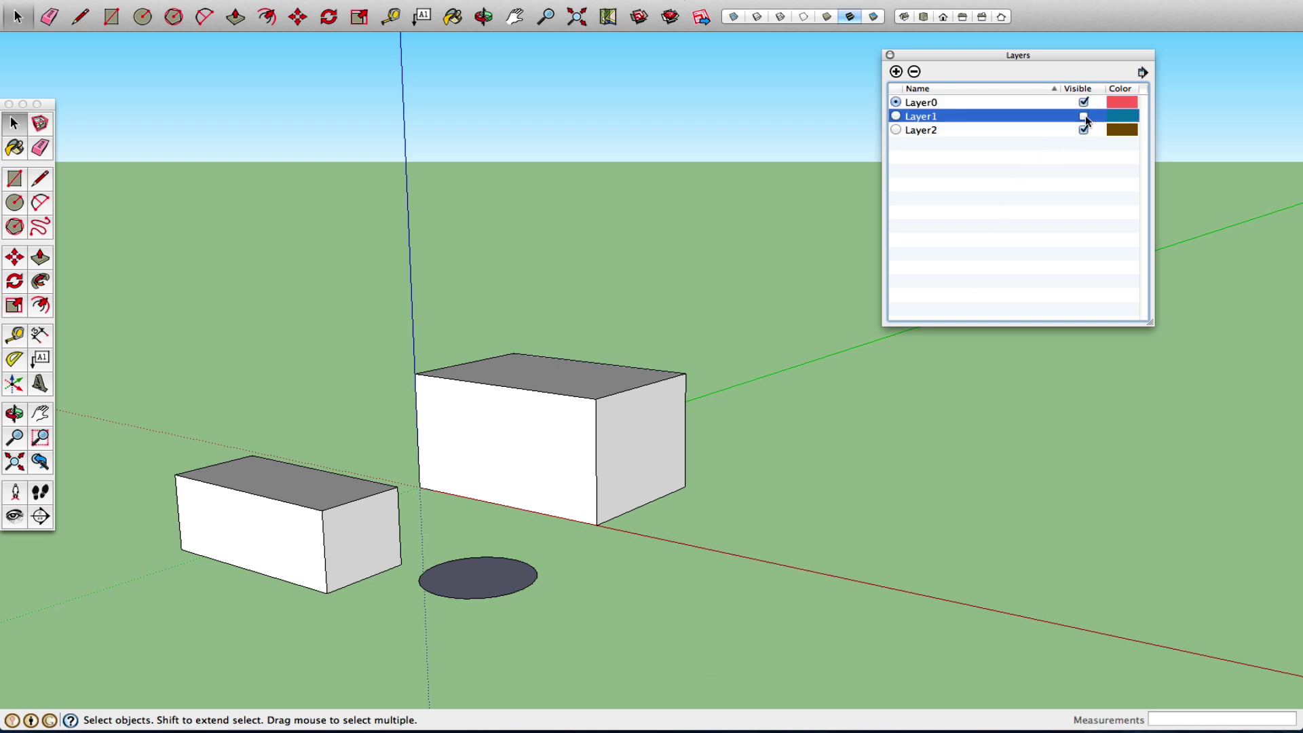
left_click(1084, 116)
left_click(1084, 117)
left_click(1084, 117)
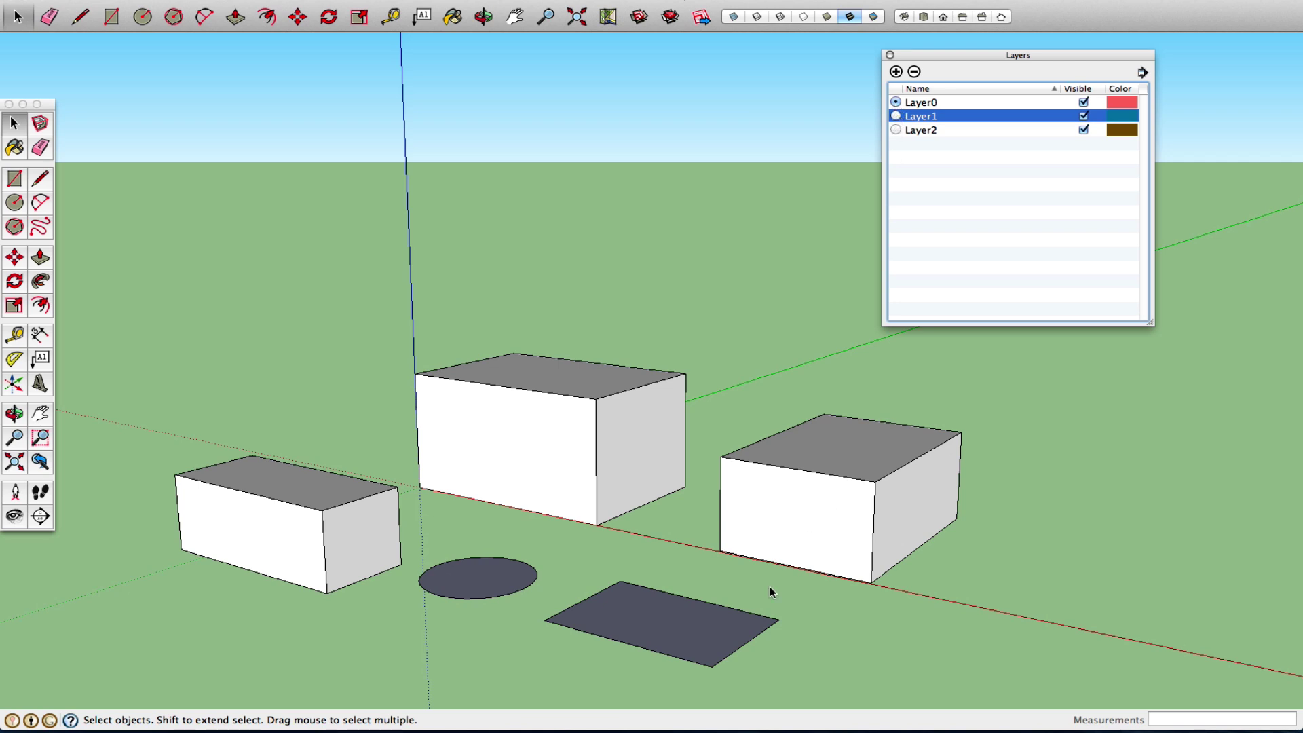
Reassign the flat rectangle and its edges to Layer2 through its entity info
left_click(650, 627)
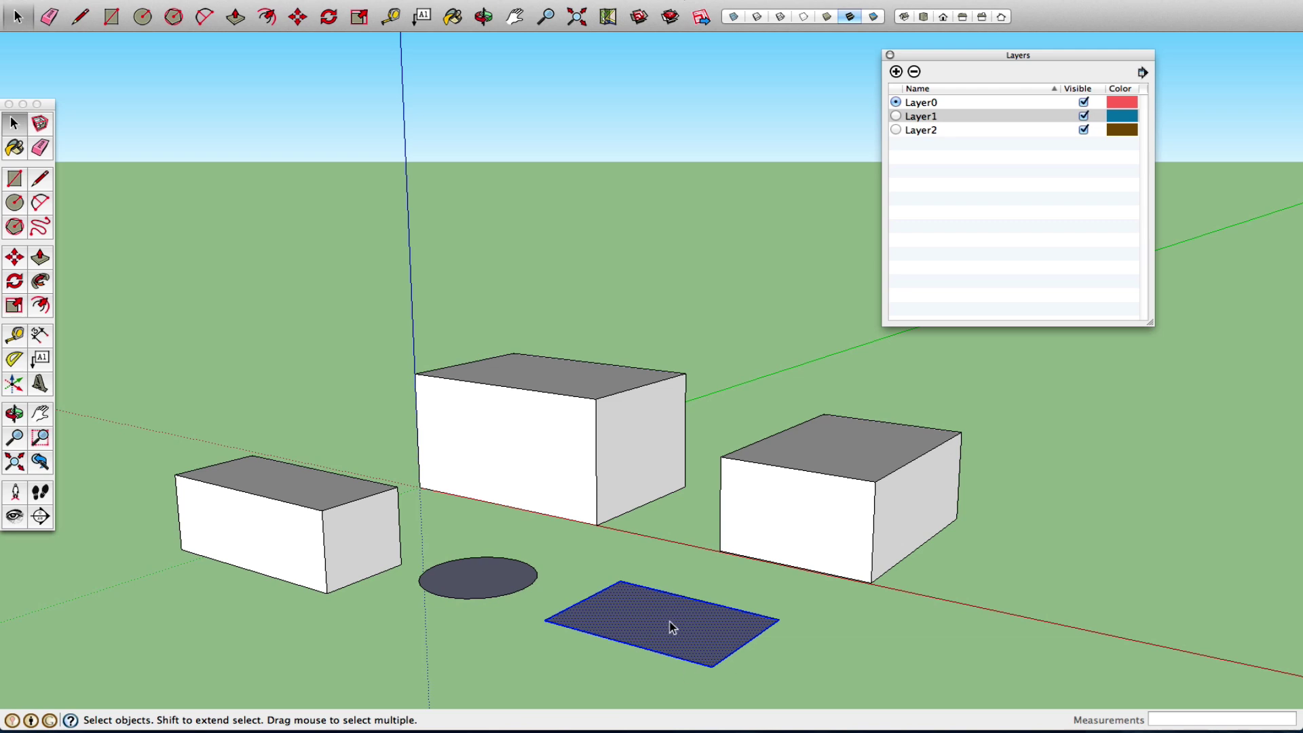
right_click(670, 624)
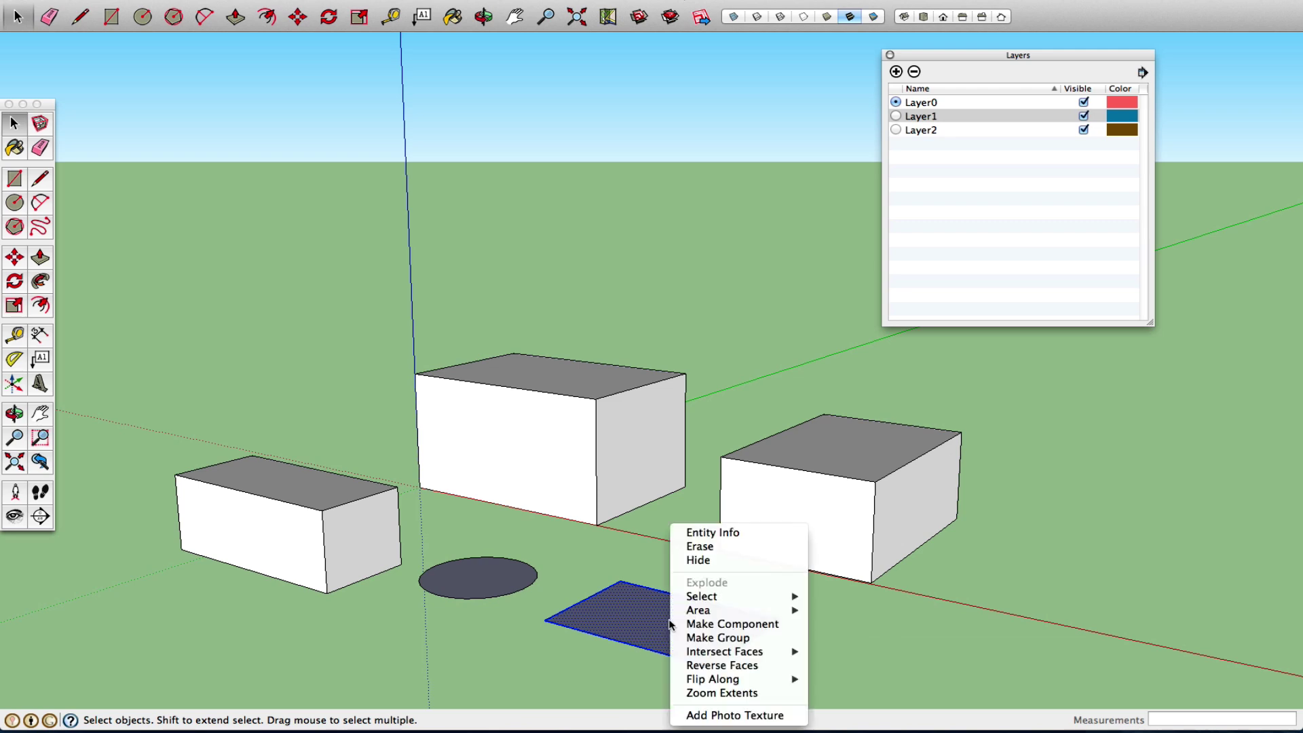
left_click(733, 533)
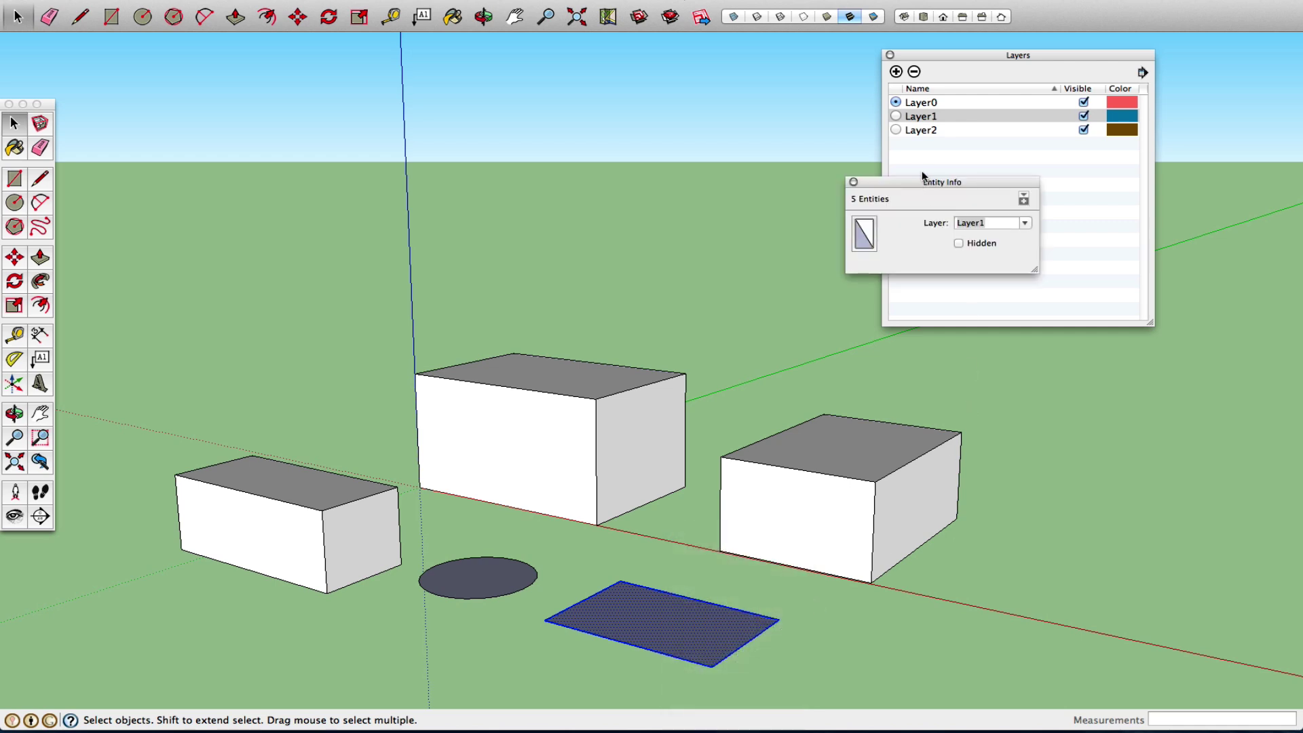
left_click_drag(927, 183, 588, 142)
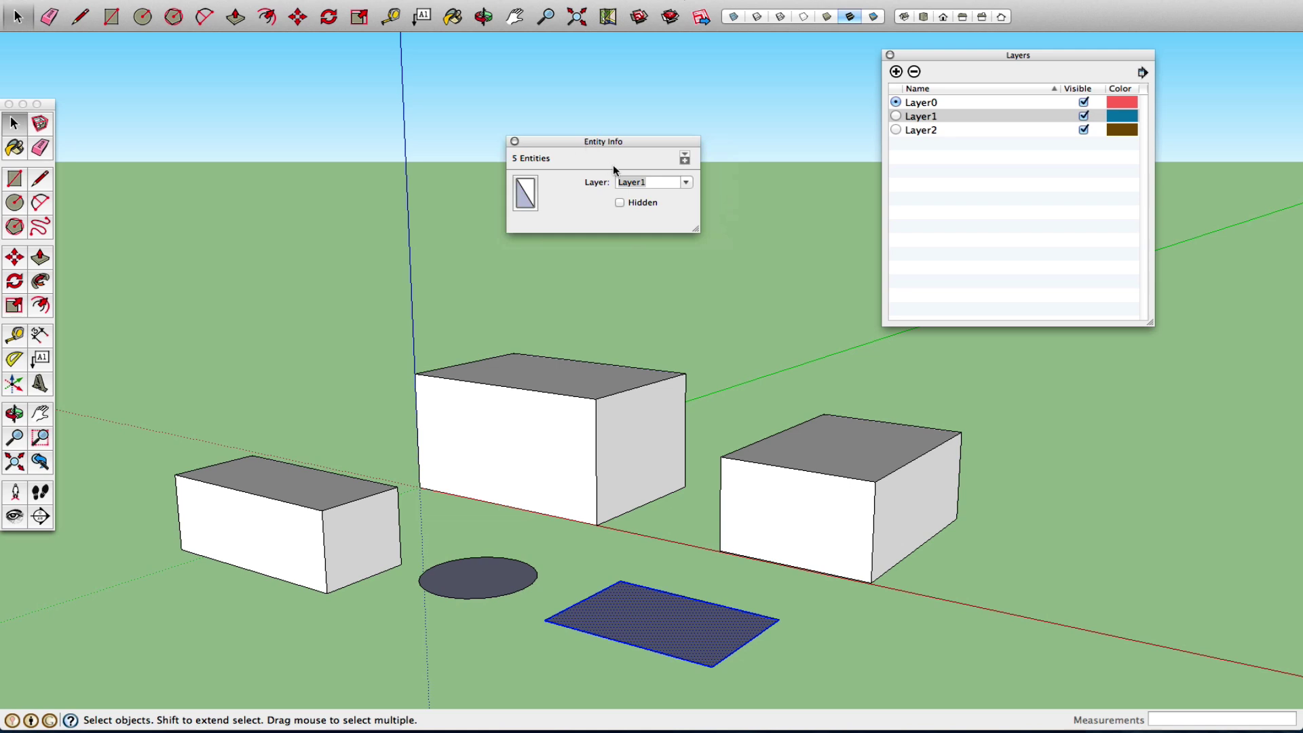
left_click(686, 184)
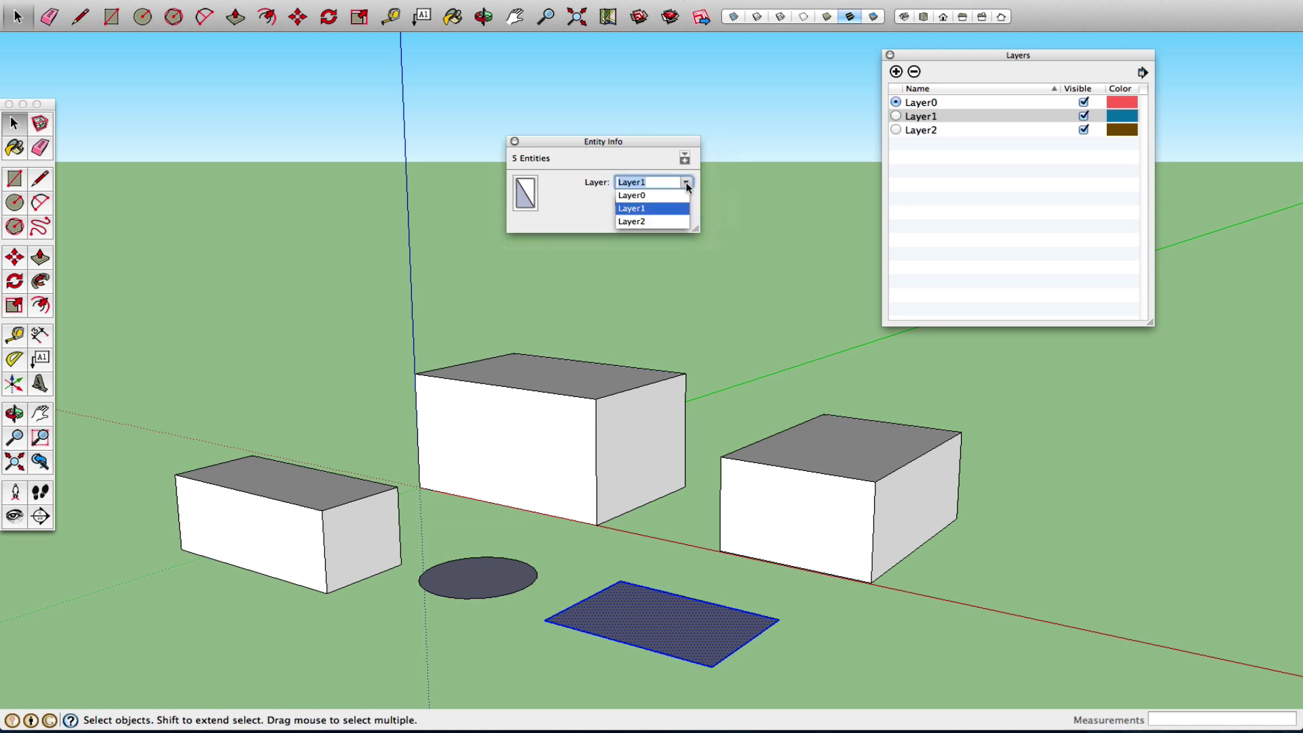
left_click(634, 222)
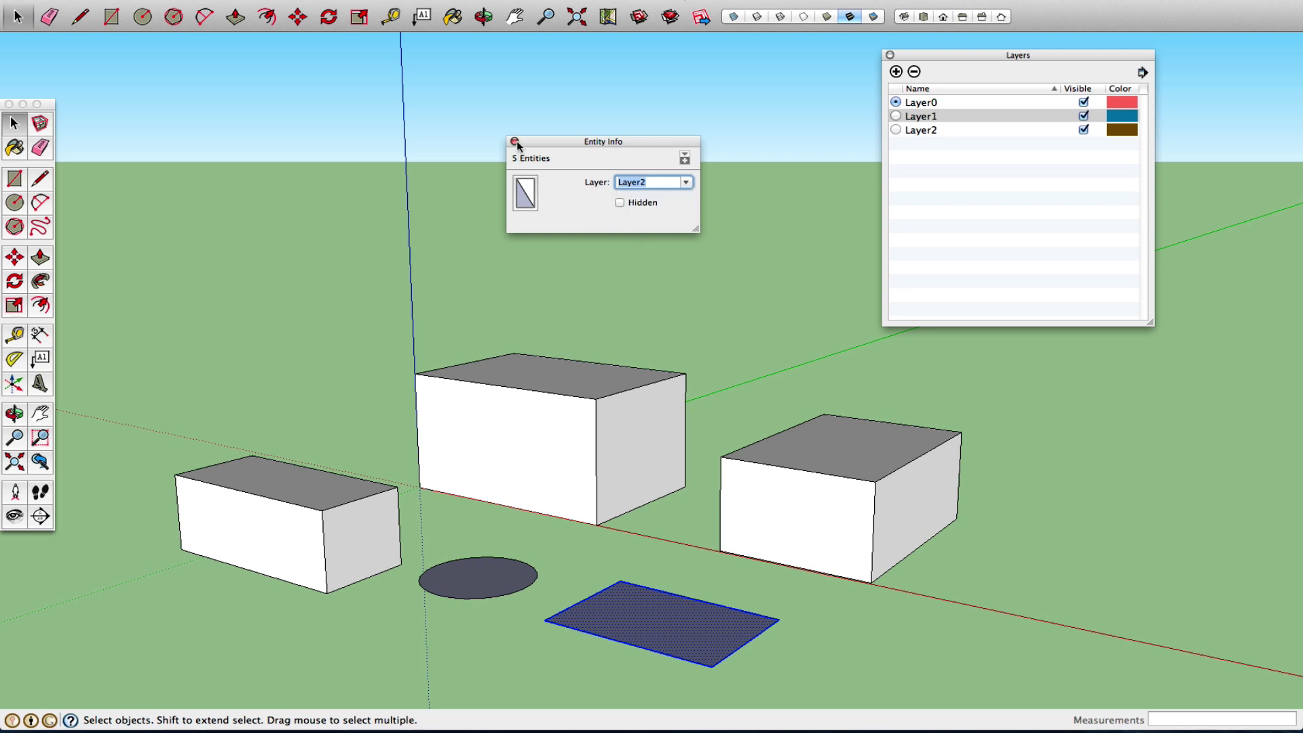
left_click(515, 141)
left_click(642, 214)
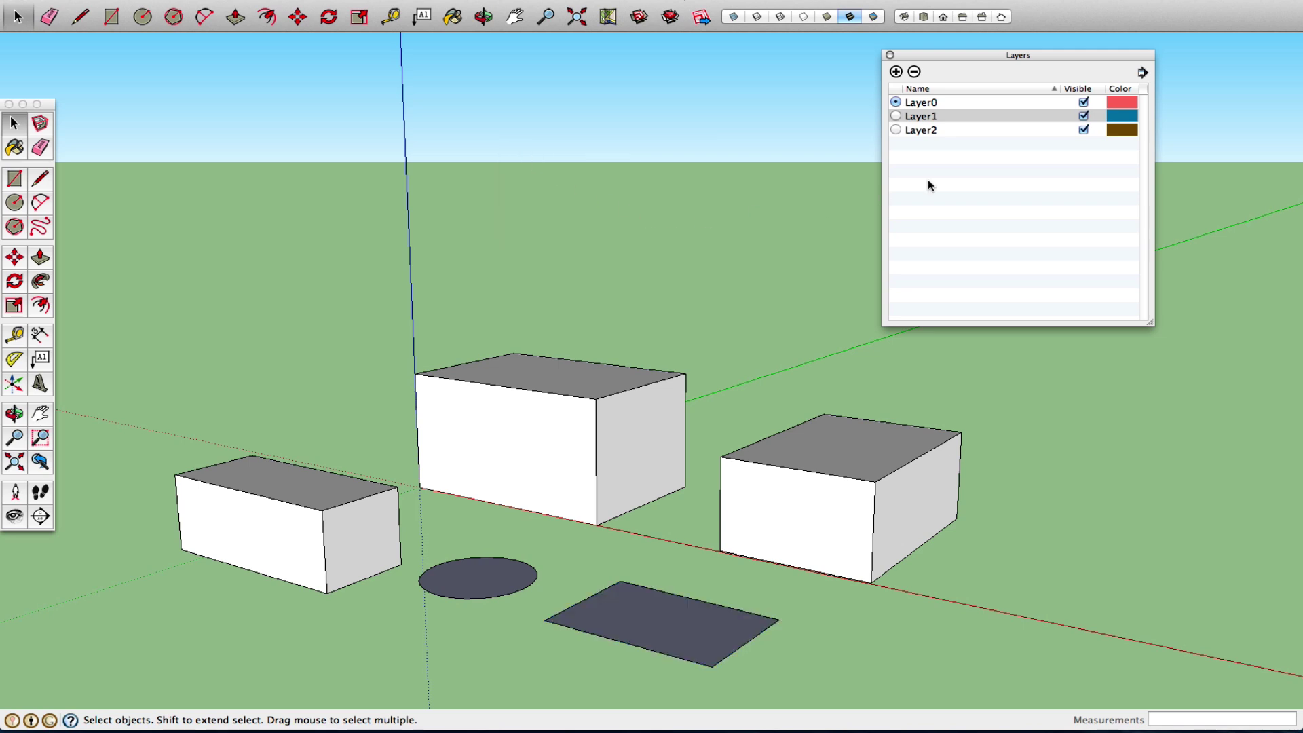
Toggle Layer2 and Layer1 off and on to check the rectangle's layer, and make Layer2 the current layer
left_click(1084, 129)
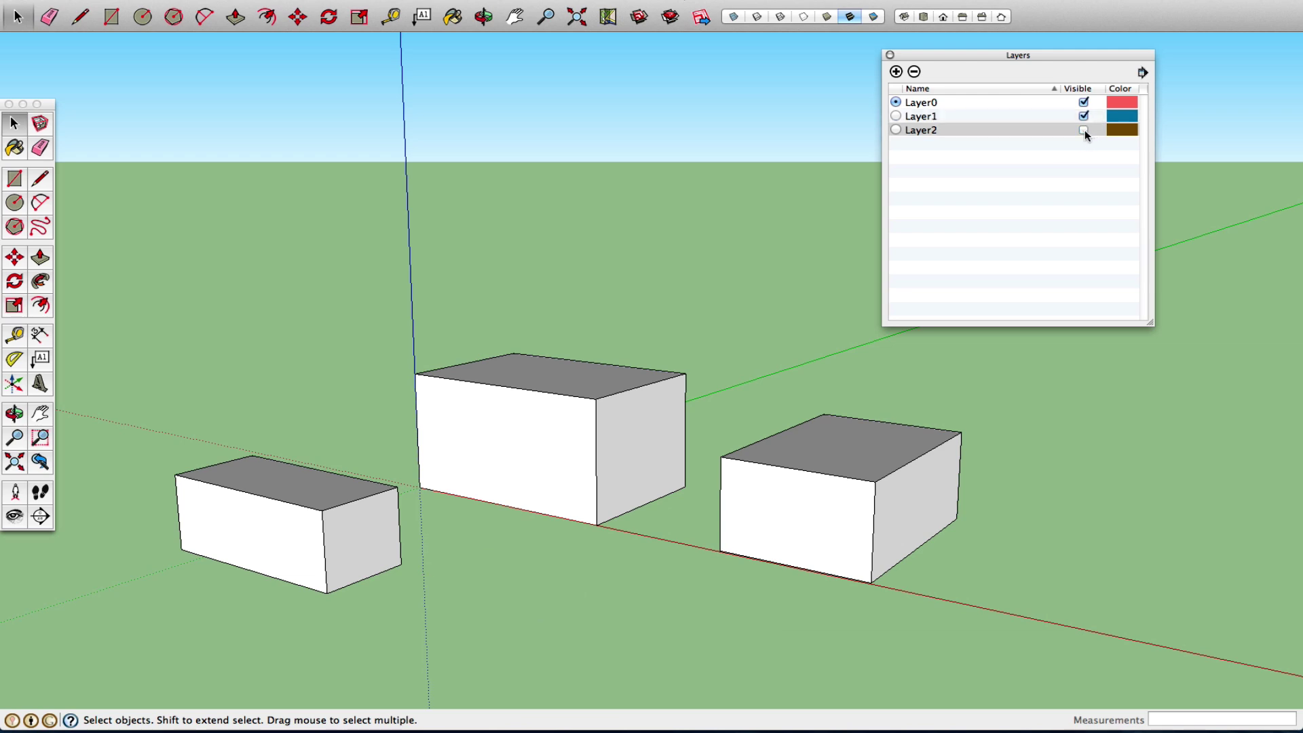
left_click(1084, 130)
left_click(1083, 130)
left_click(1084, 130)
left_click(1083, 116)
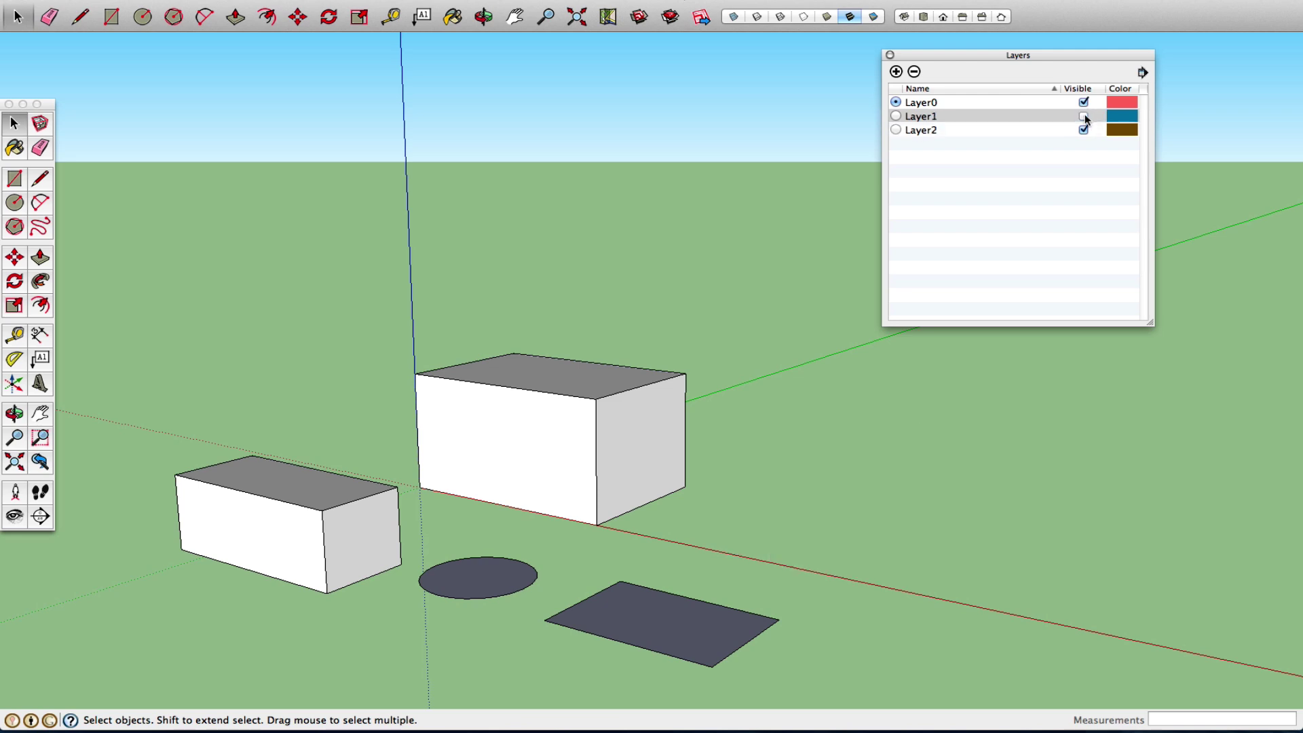
left_click(1084, 116)
left_click(1084, 116)
left_click(1083, 116)
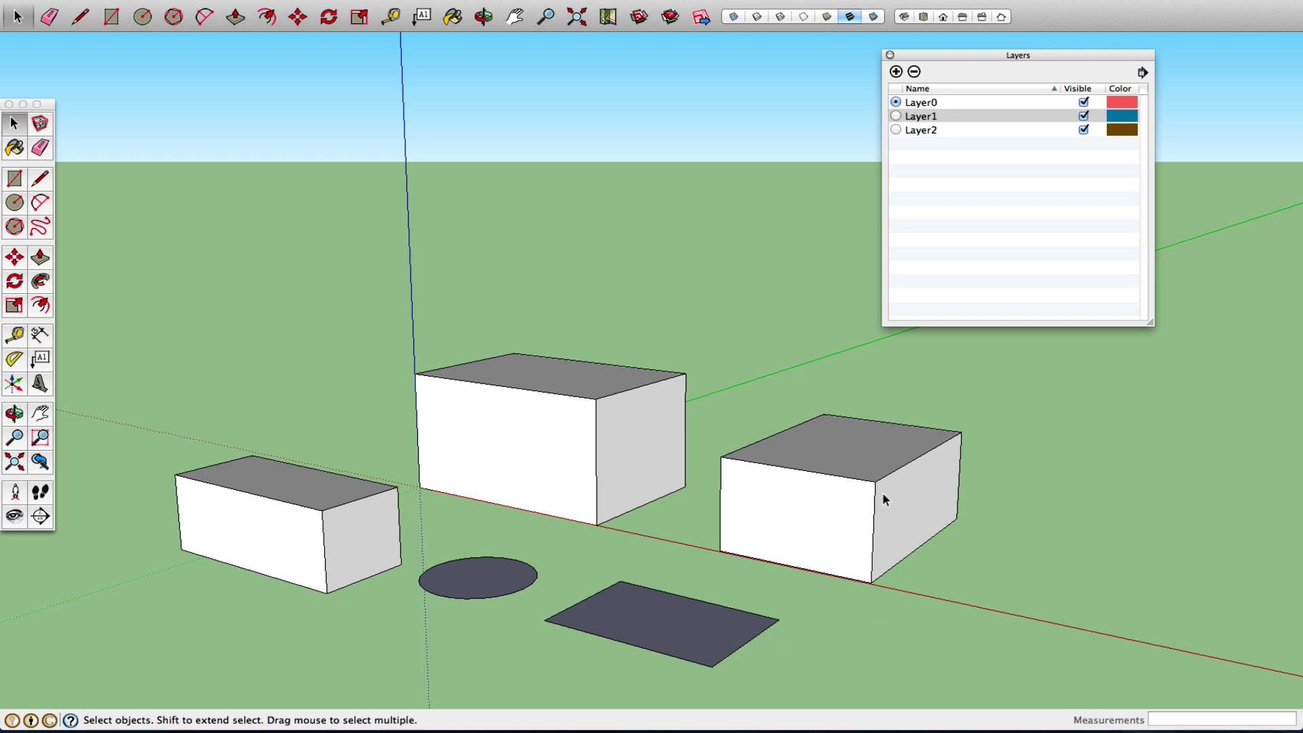
left_click(896, 129)
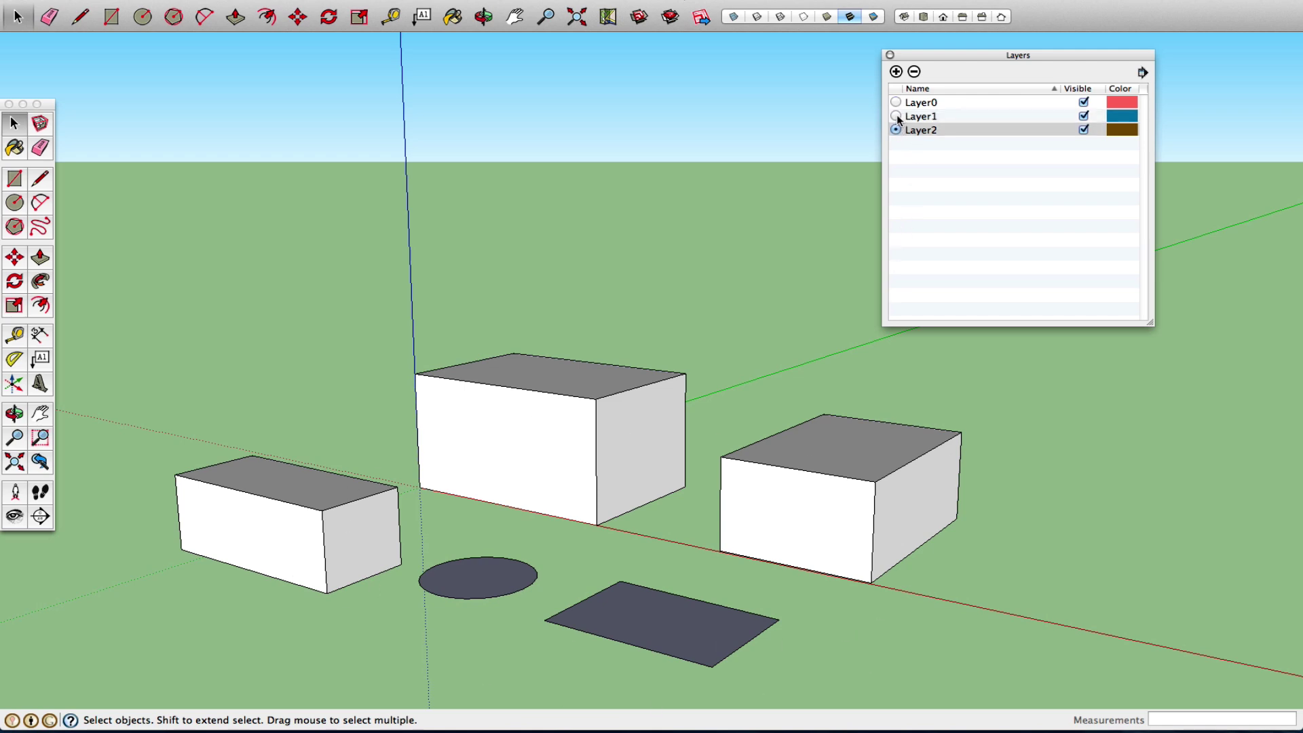
Switch the current layer between Layer0, Layer1 and Layer2, leaving Layer1 as the current layer
left_click(896, 116)
left_click(896, 102)
left_click(896, 116)
left_click(896, 129)
left_click(896, 116)
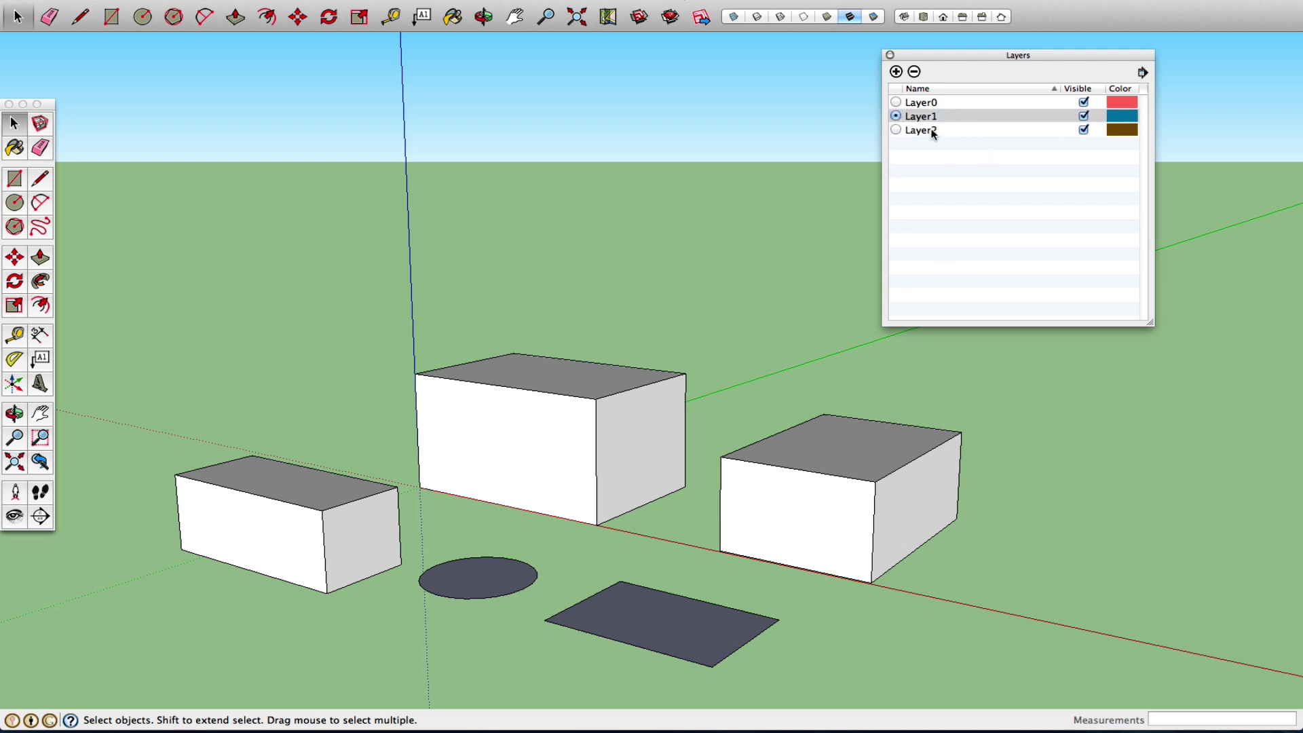
left_click(895, 130)
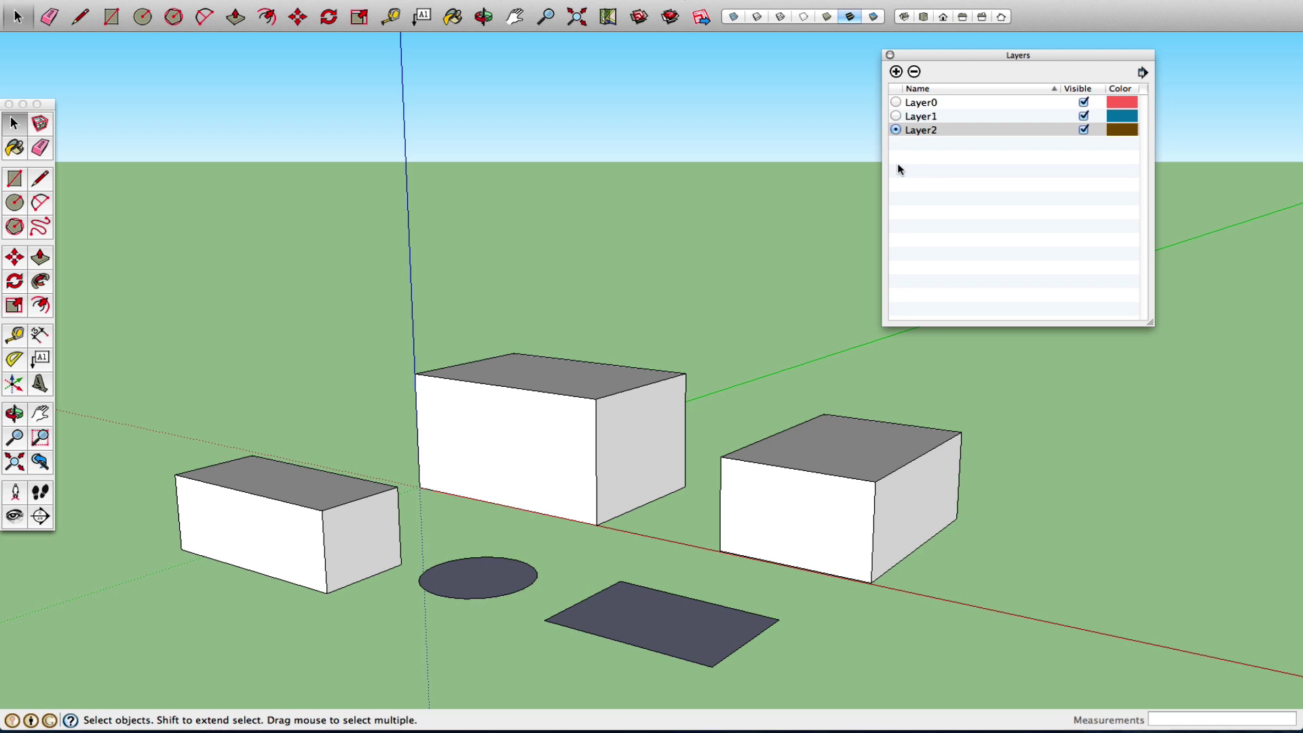
left_click(896, 116)
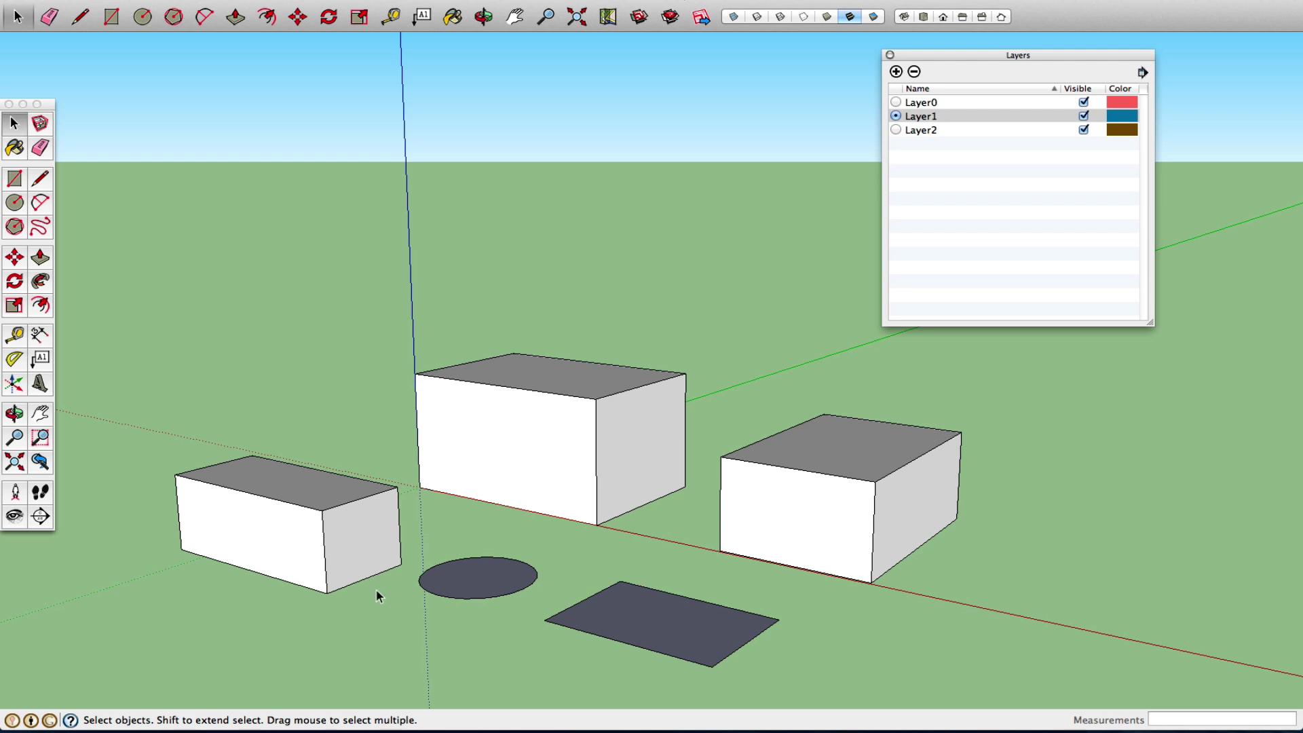
Select the whole box in the front-left of the model and check its assigned layer in Entity Info, then deselect it
triple_click(361, 546)
right_click(361, 546)
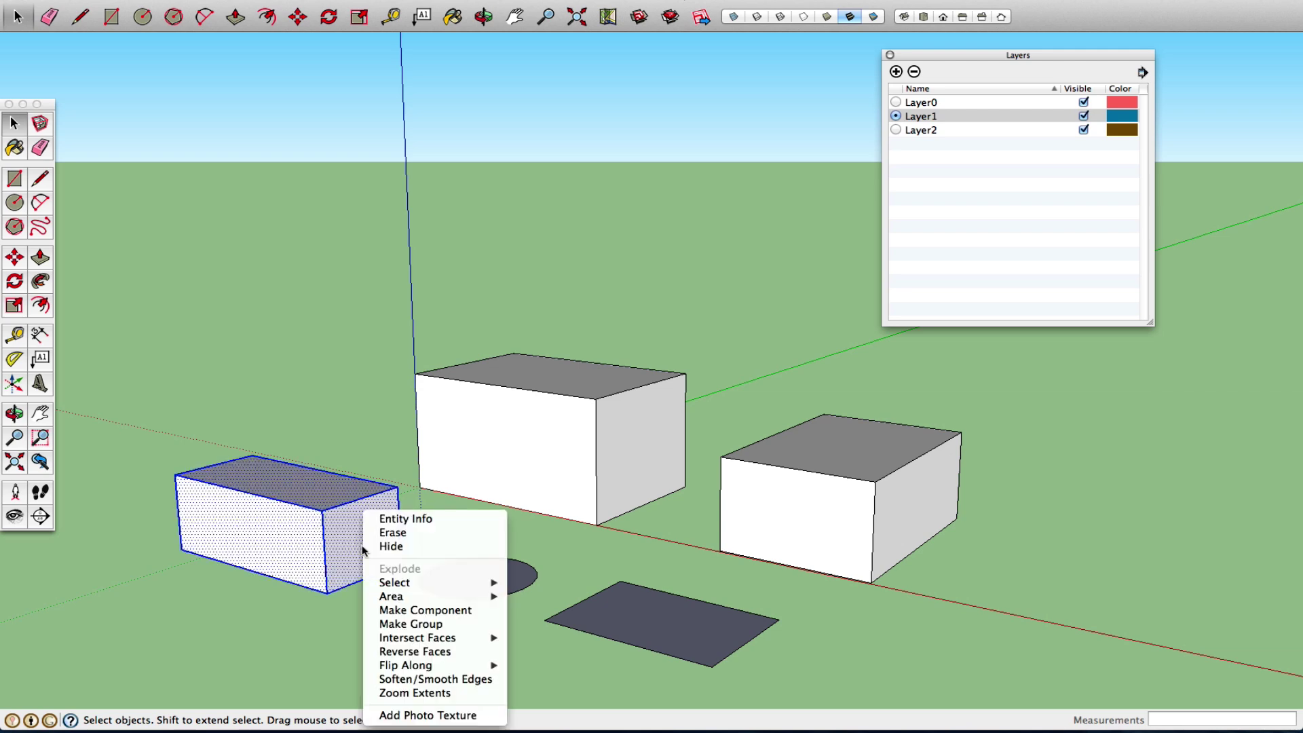
left_click(406, 519)
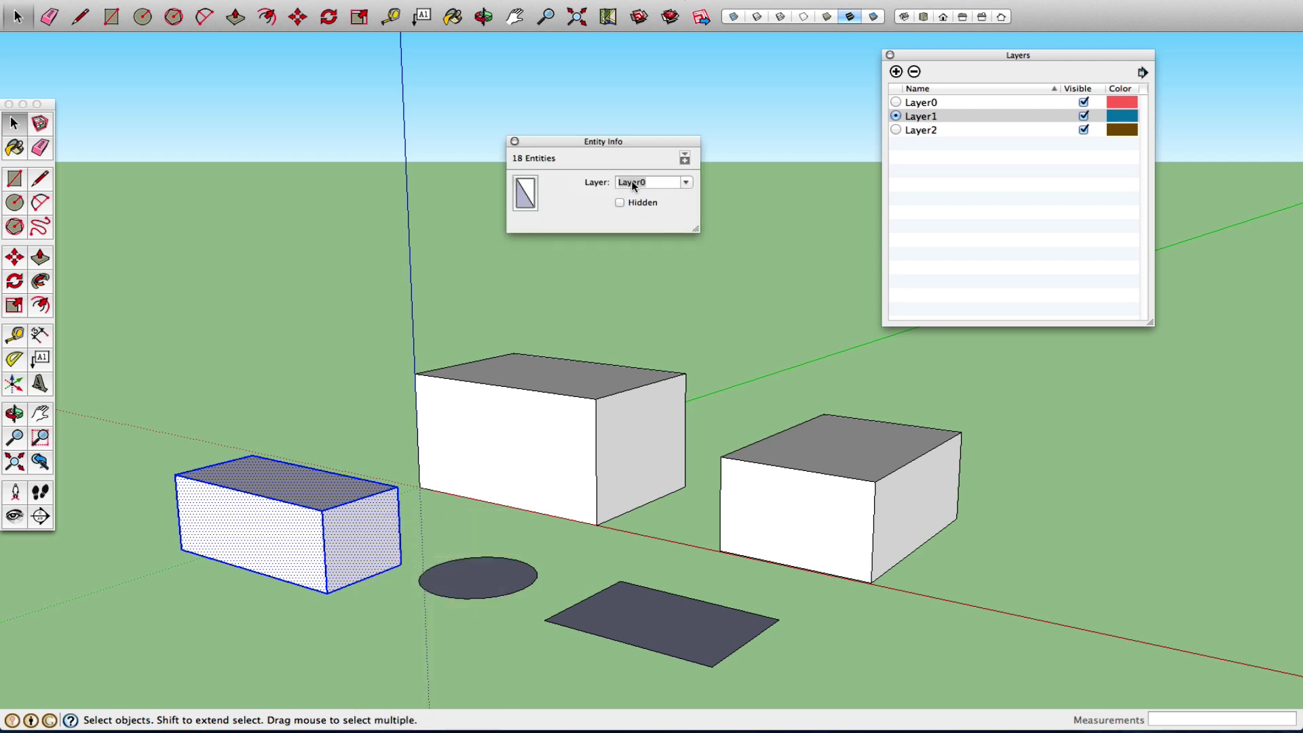
left_click(514, 141)
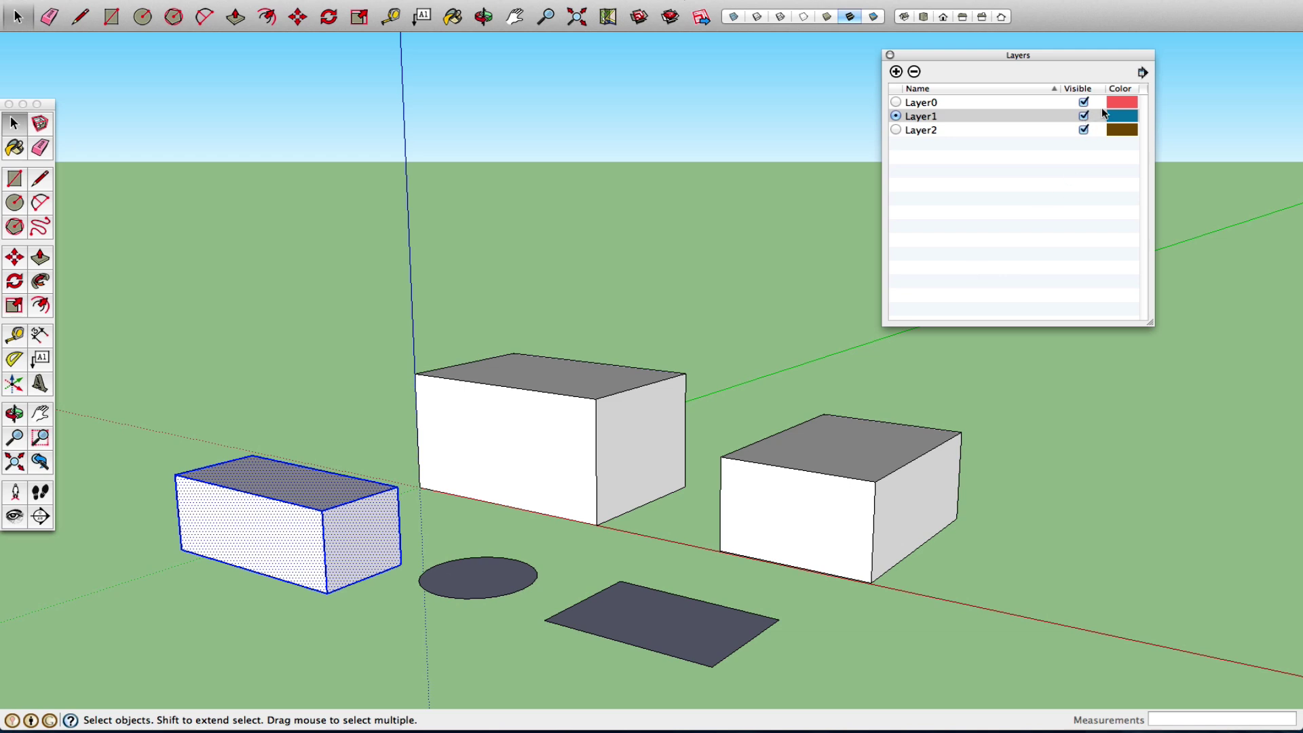
left_click(933, 133)
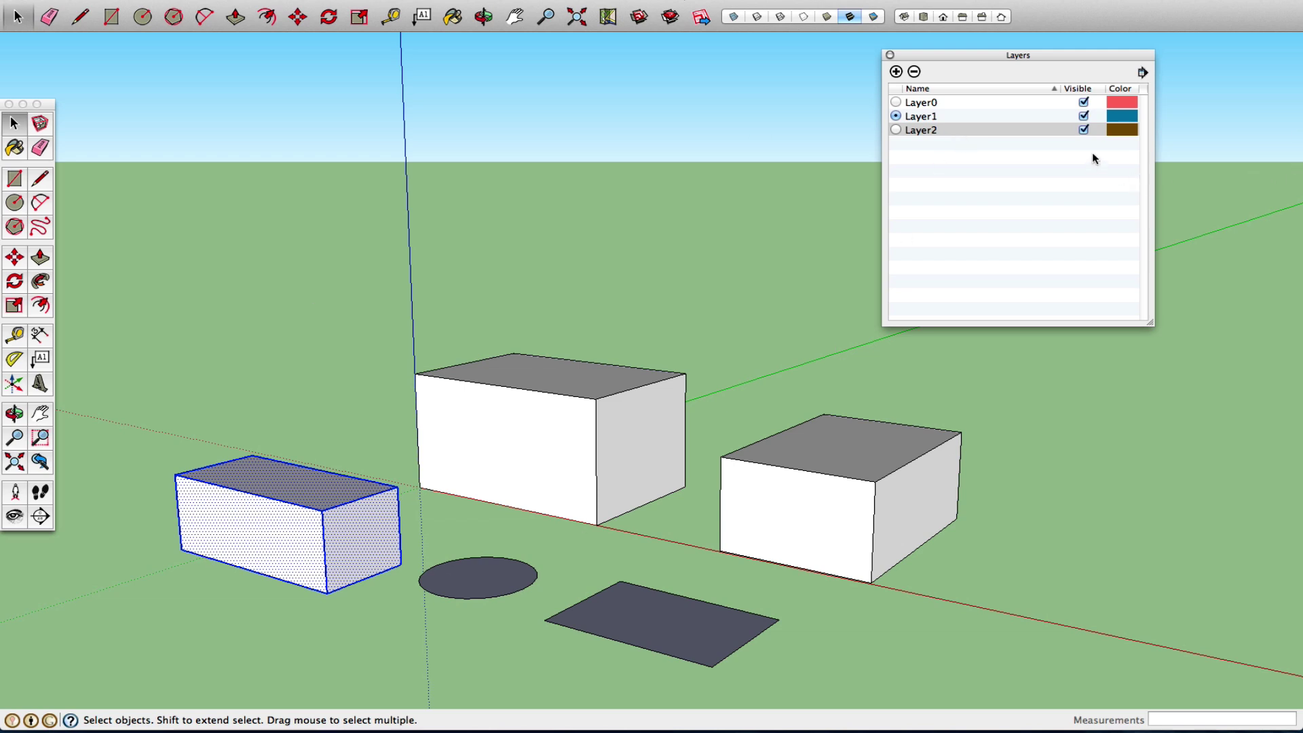
left_click(370, 335)
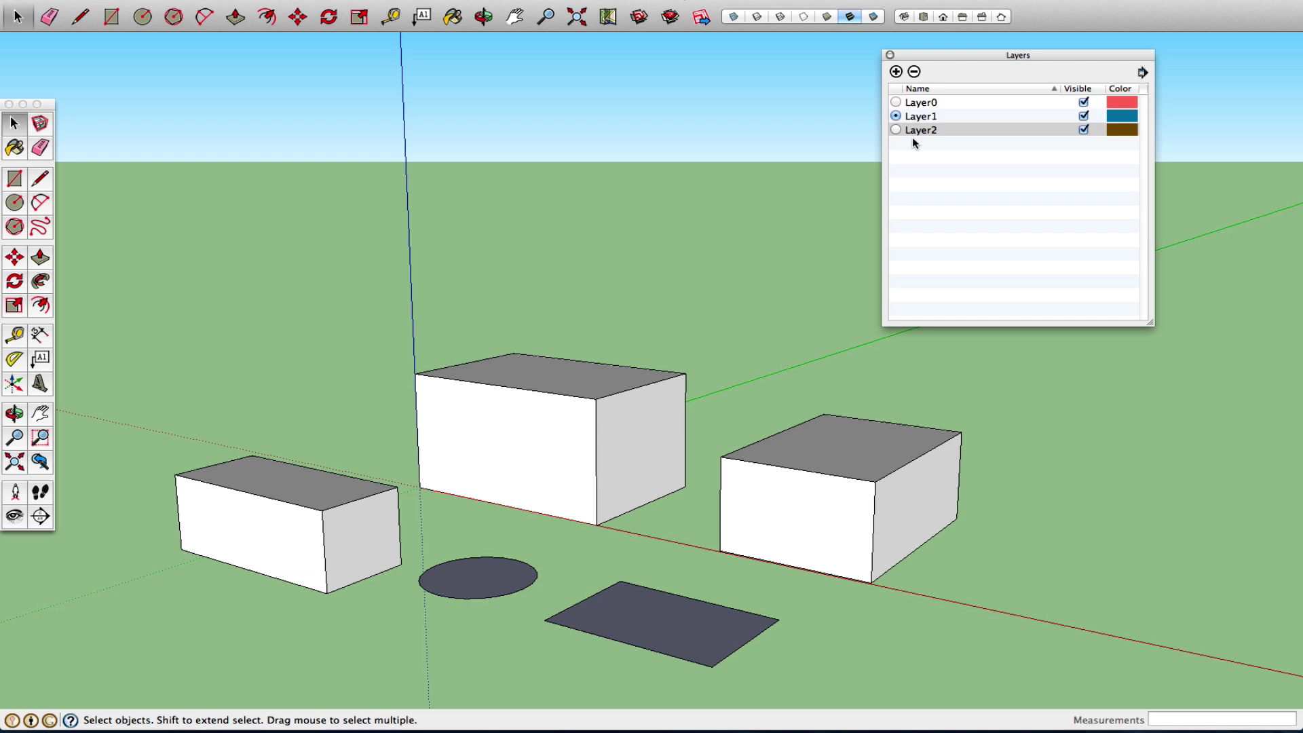
Change Layer1's assigned color to green using the color wheel
left_click(1125, 119)
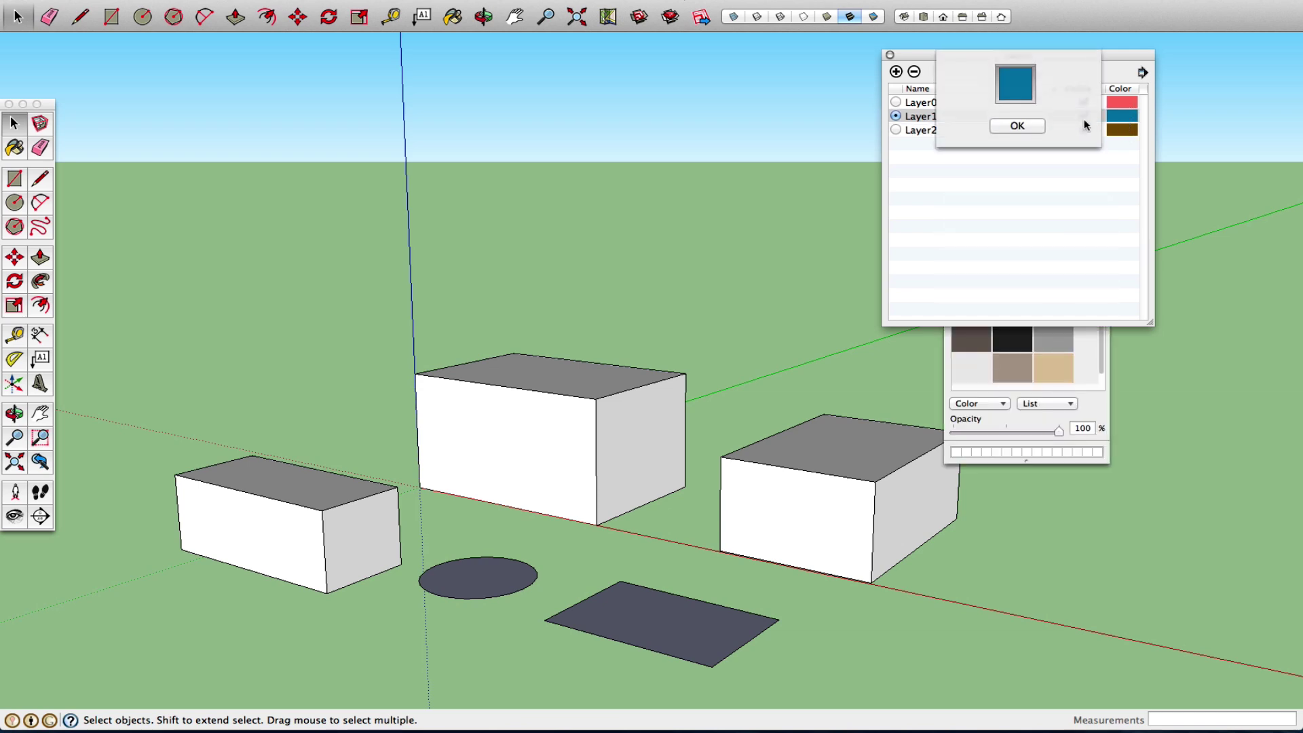
left_click(952, 397)
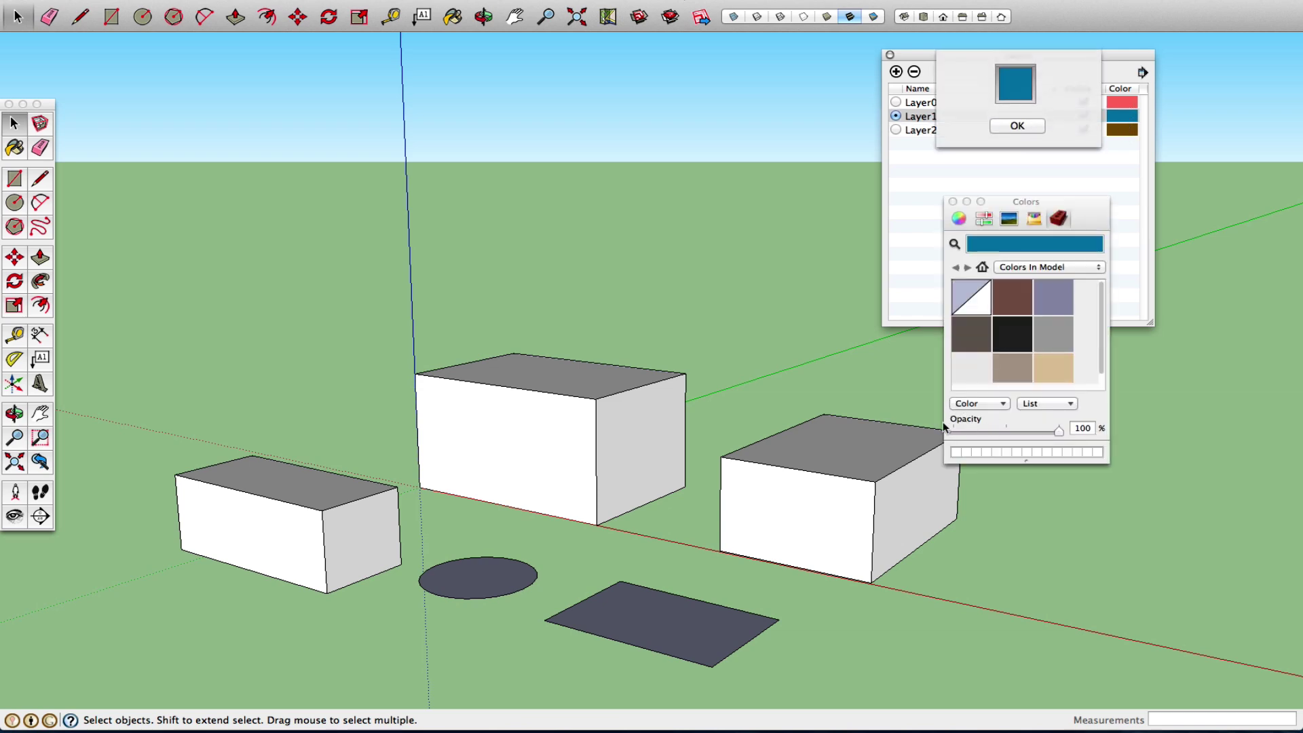
left_click_drag(1038, 208, 720, 70)
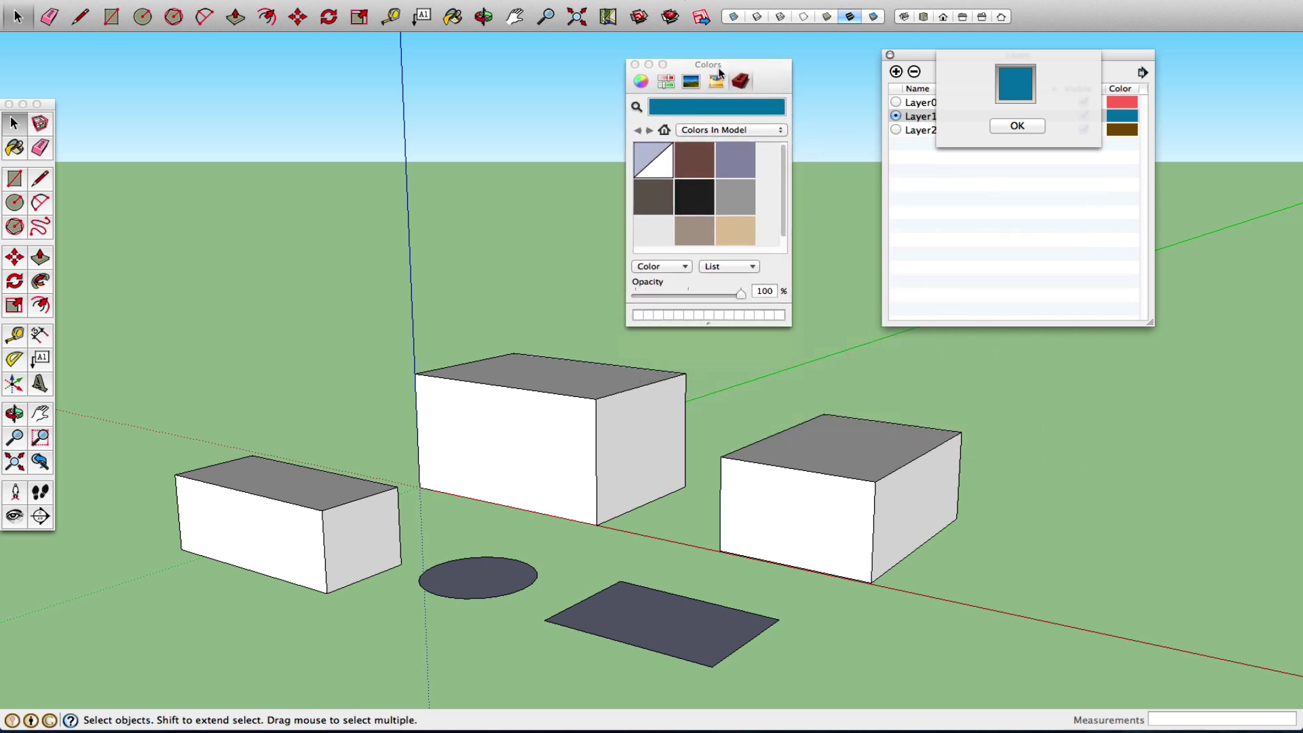
left_click(737, 131)
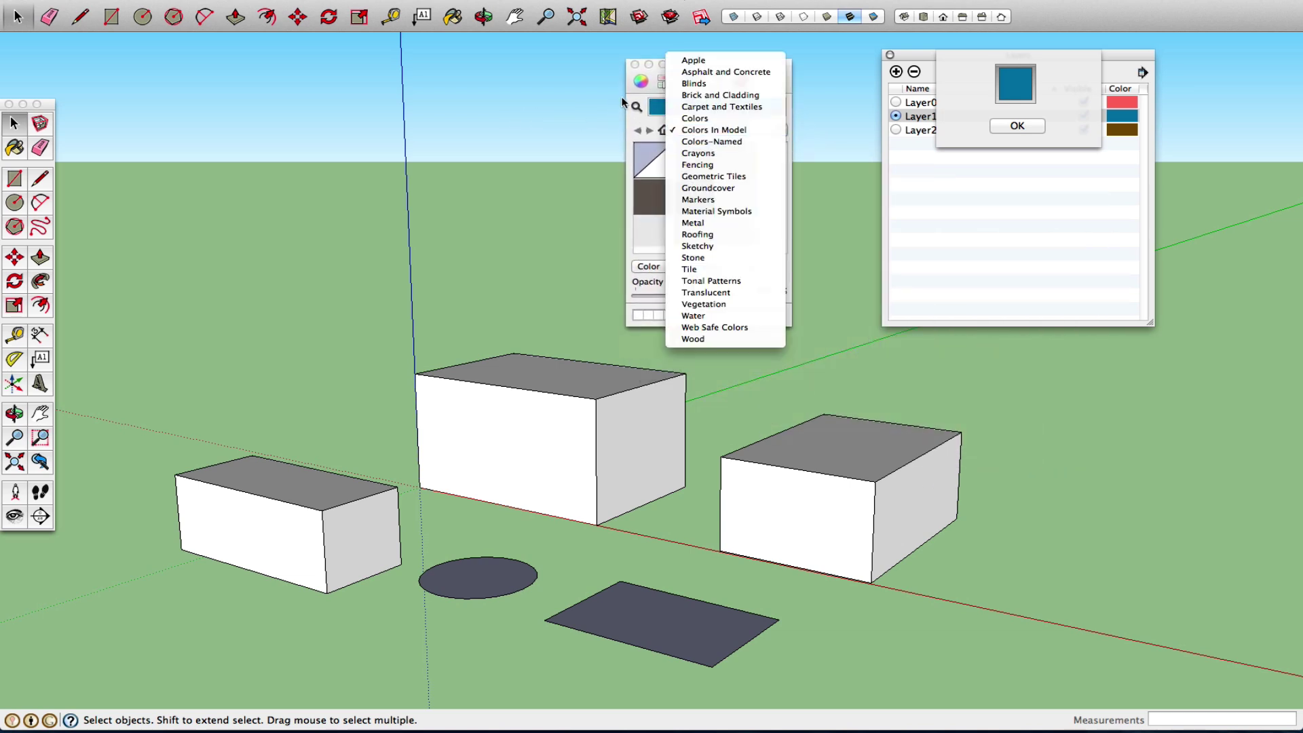
left_click(647, 83)
left_click(723, 131)
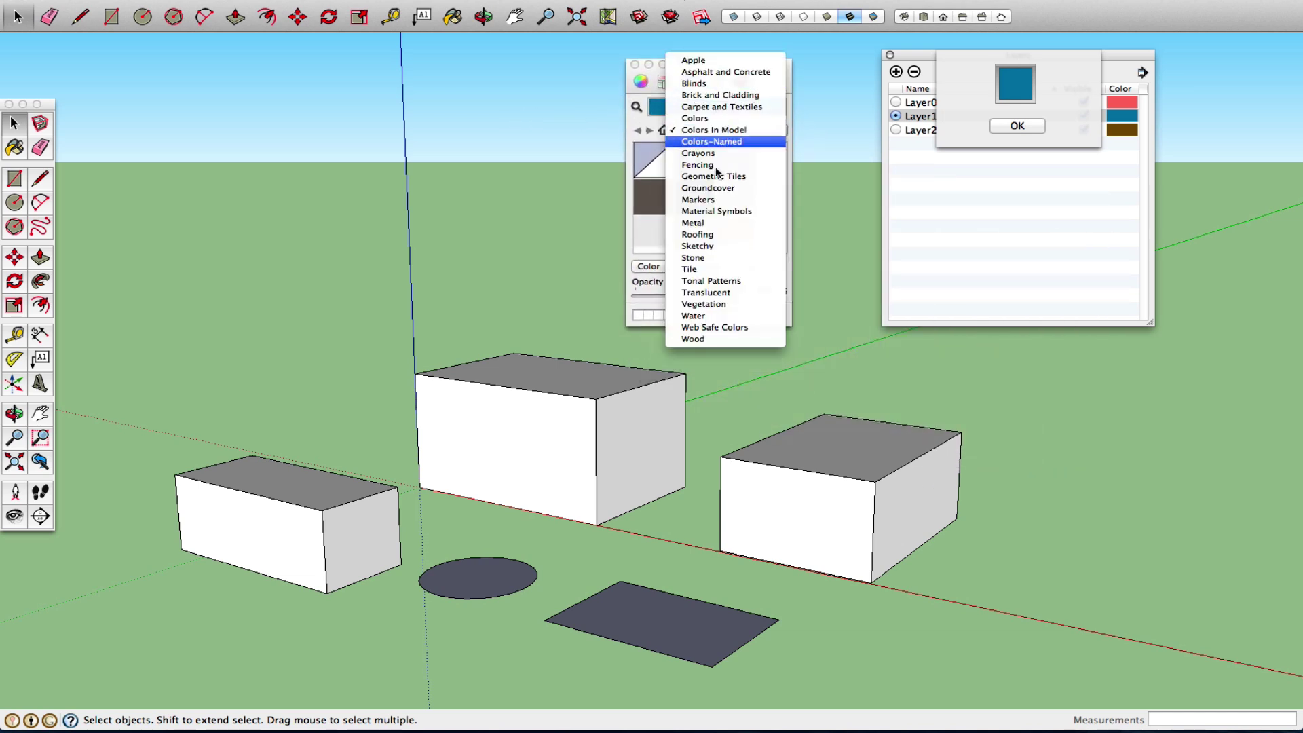
left_click(638, 122)
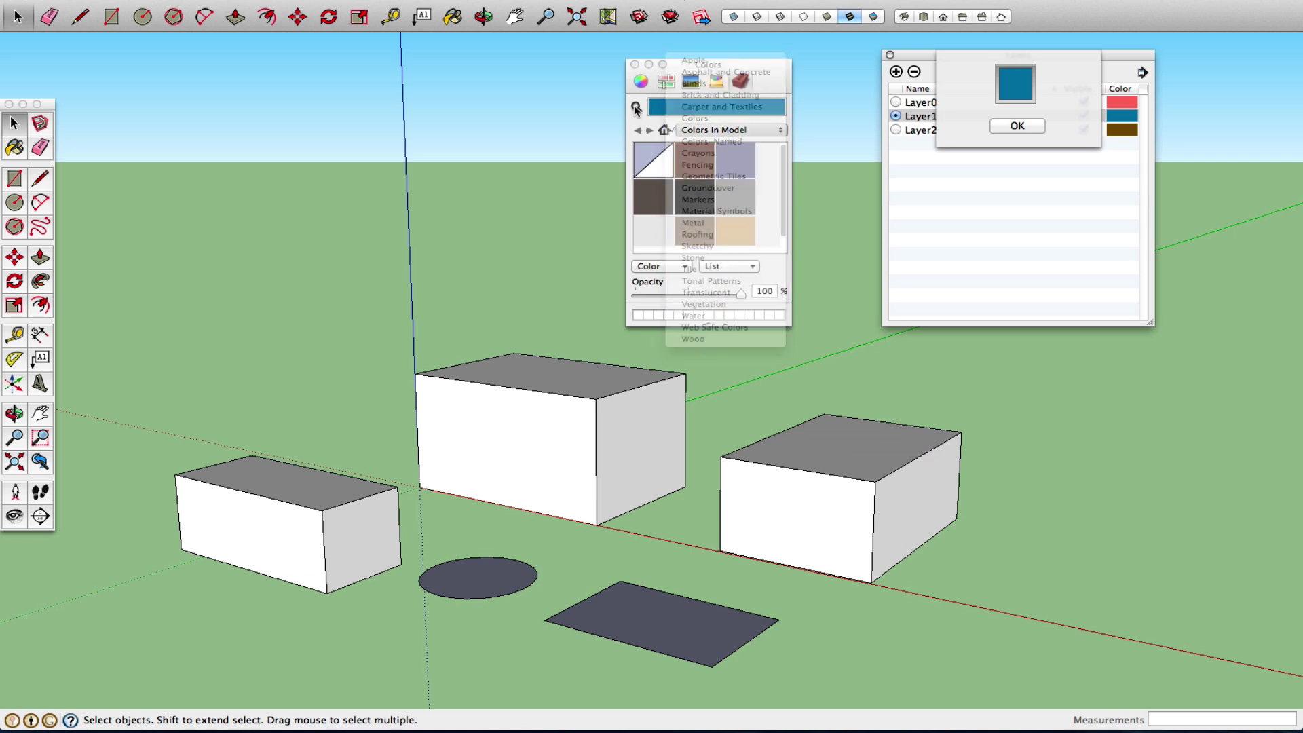
left_click(640, 82)
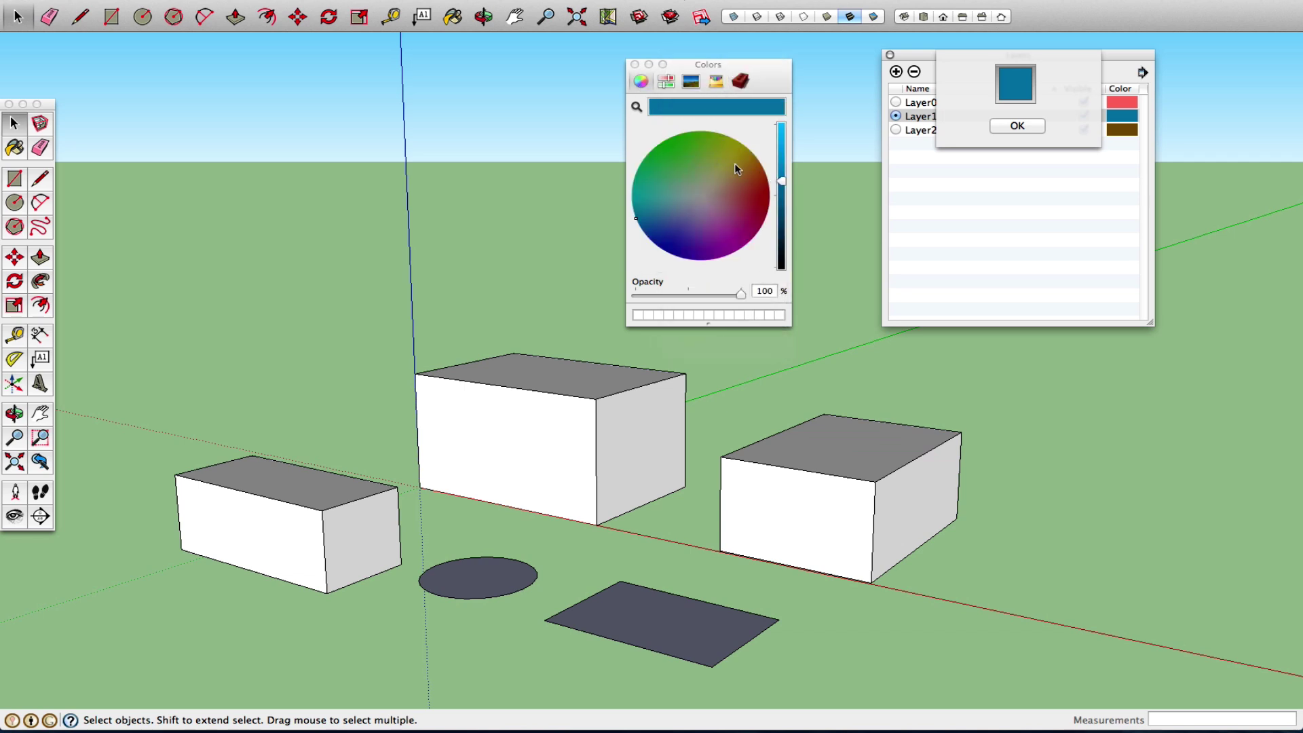
left_click(680, 144)
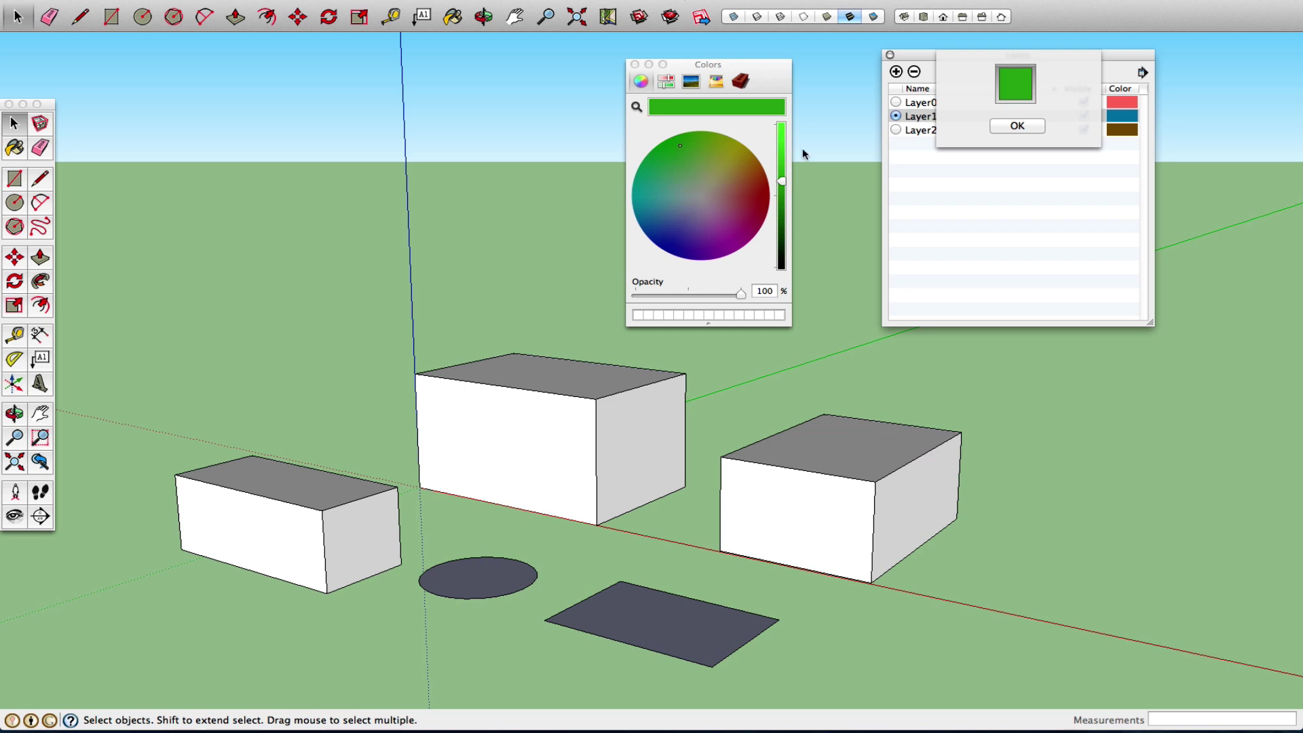
left_click(1018, 126)
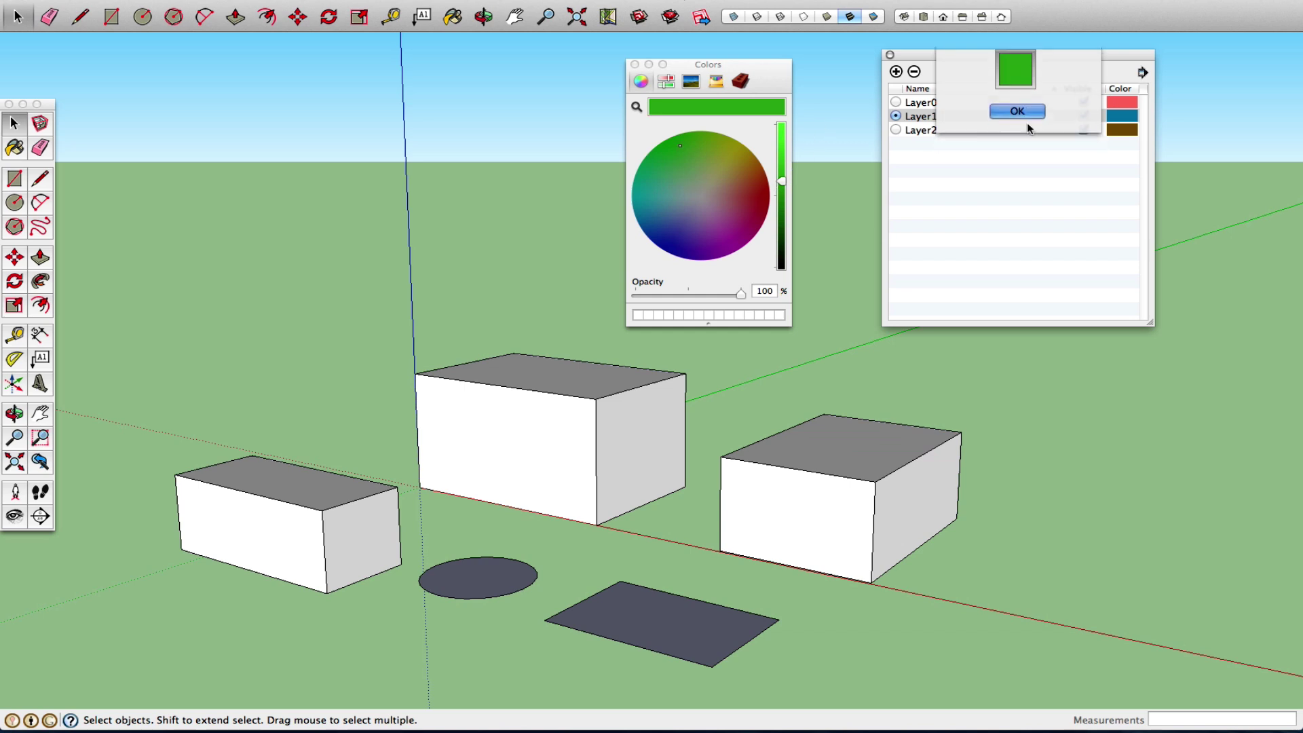
left_click(635, 64)
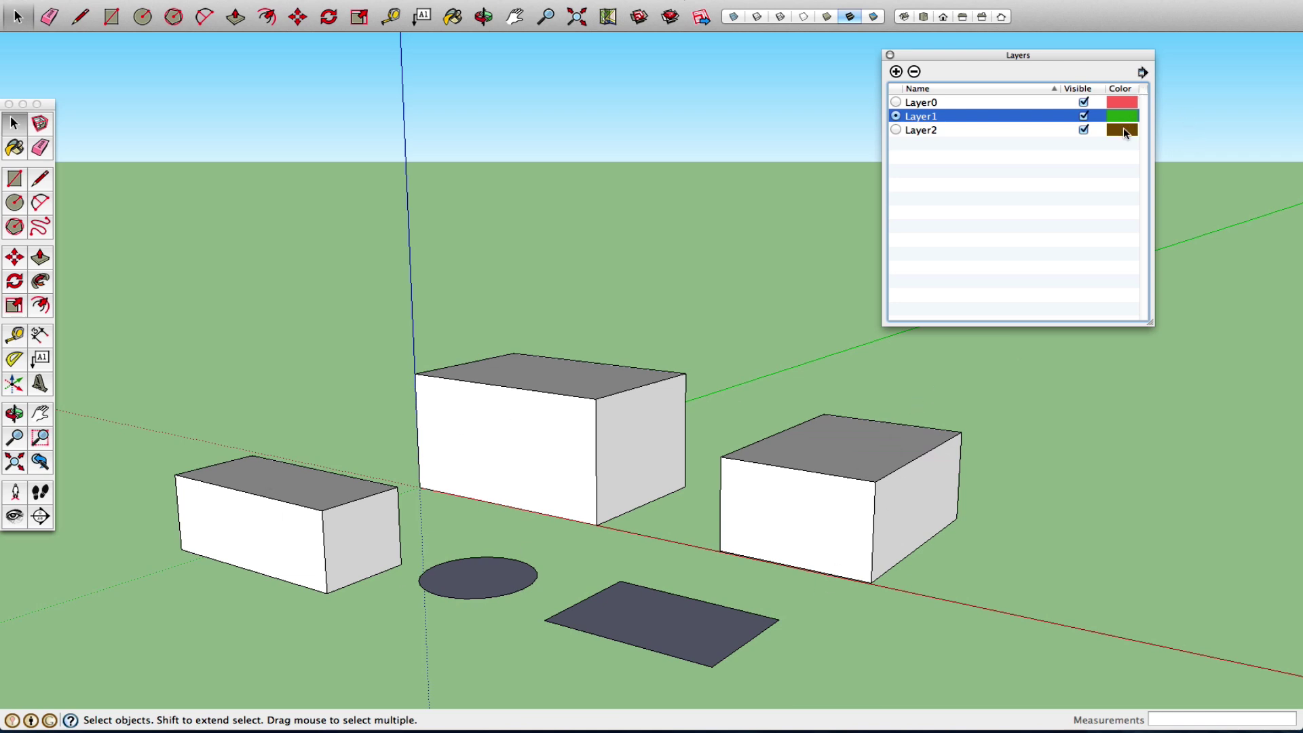
Turn on Color by Layer for the model and change Layer2's assigned color to a bright blue
left_click(1143, 72)
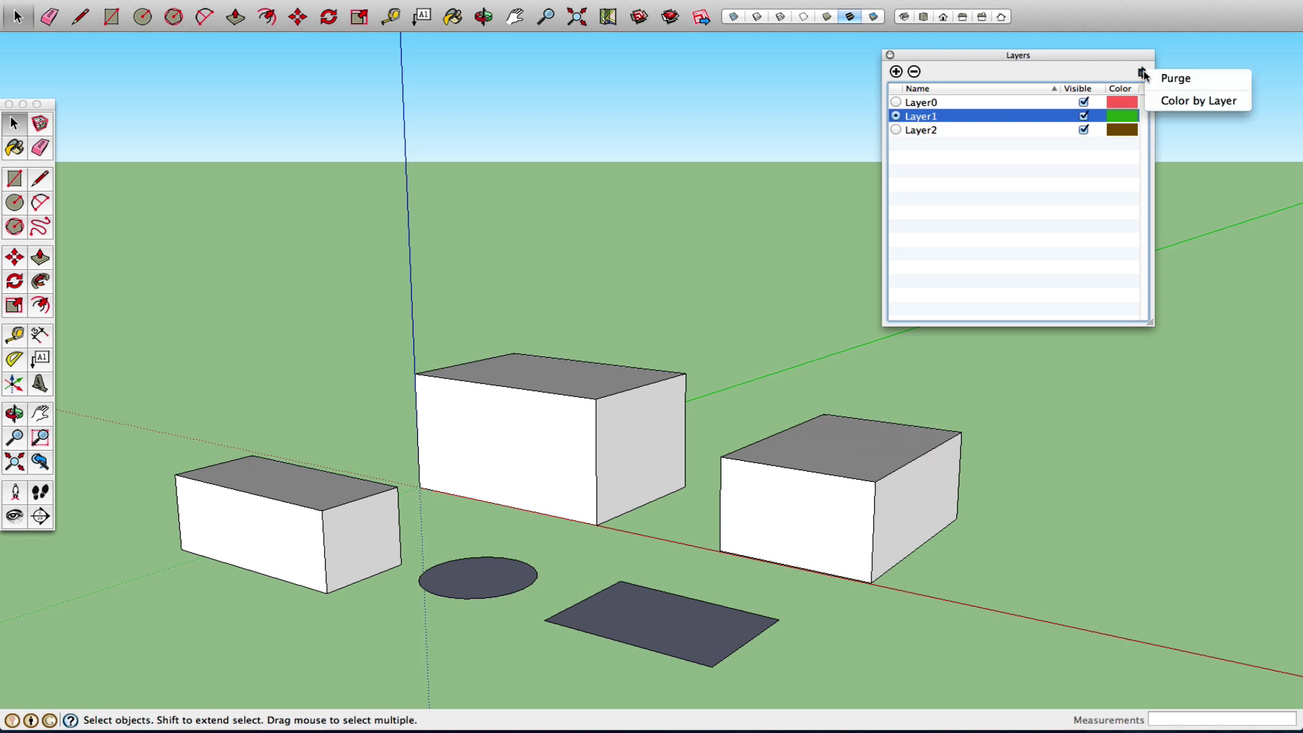
left_click(1204, 101)
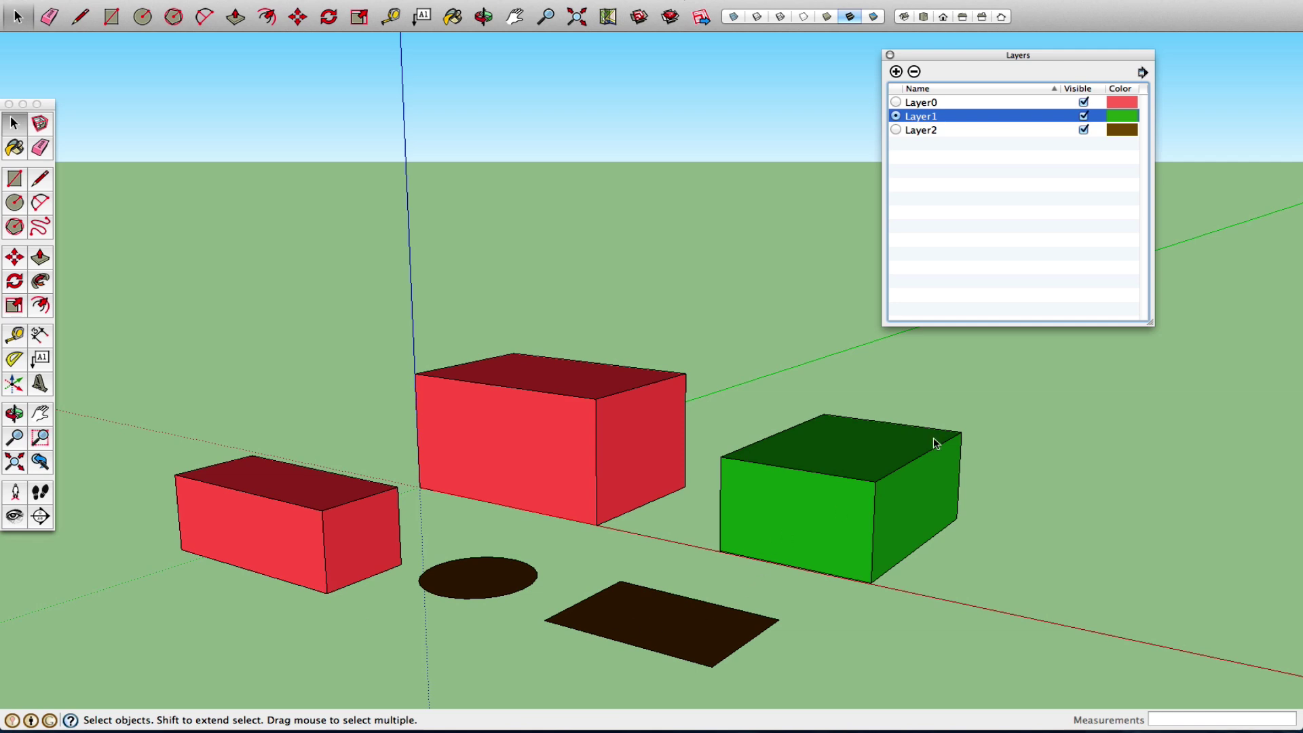
left_click(1123, 133)
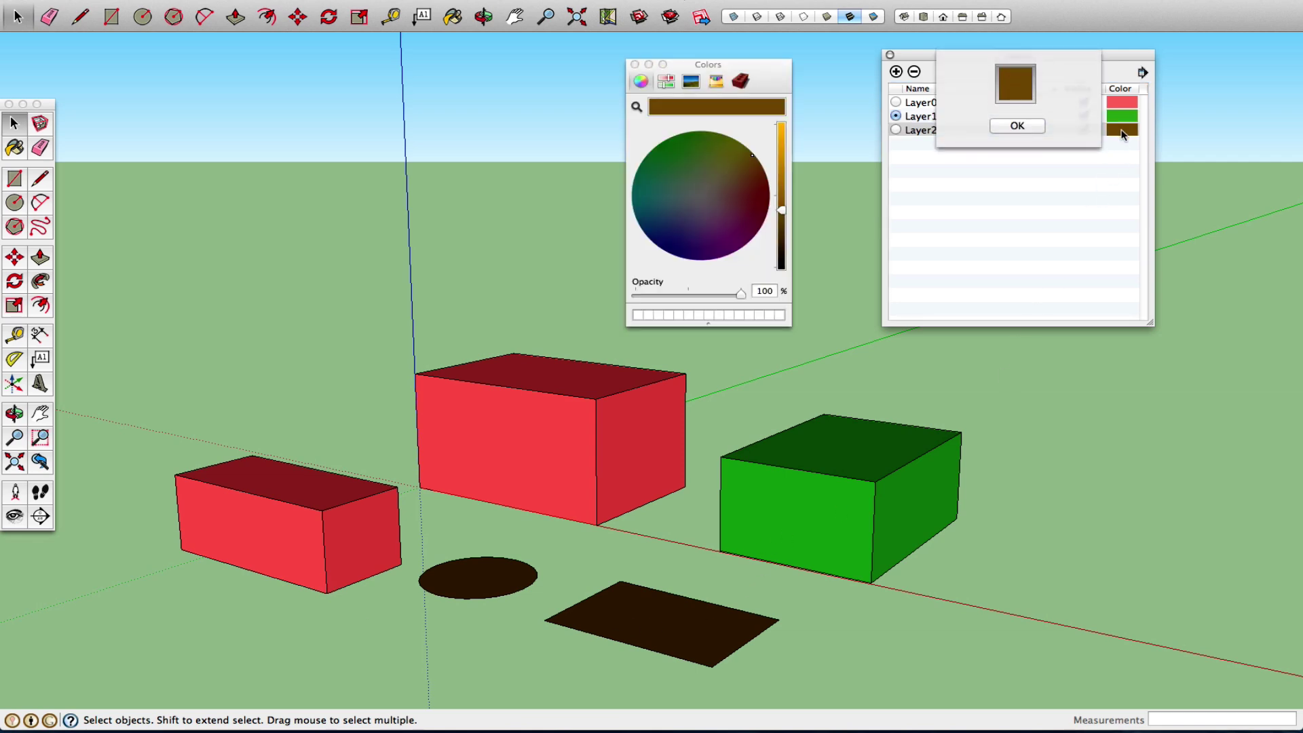
left_click_drag(781, 156, 671, 239)
left_click(1038, 127)
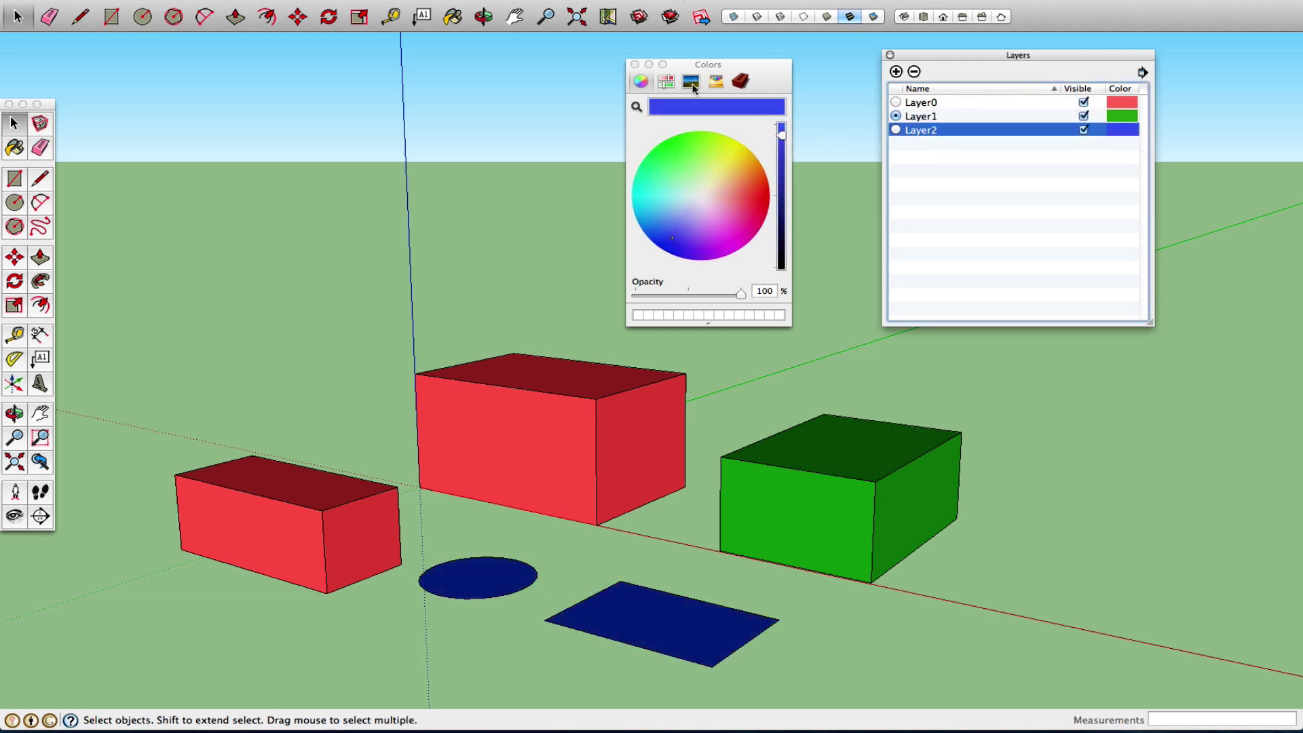
left_click(635, 64)
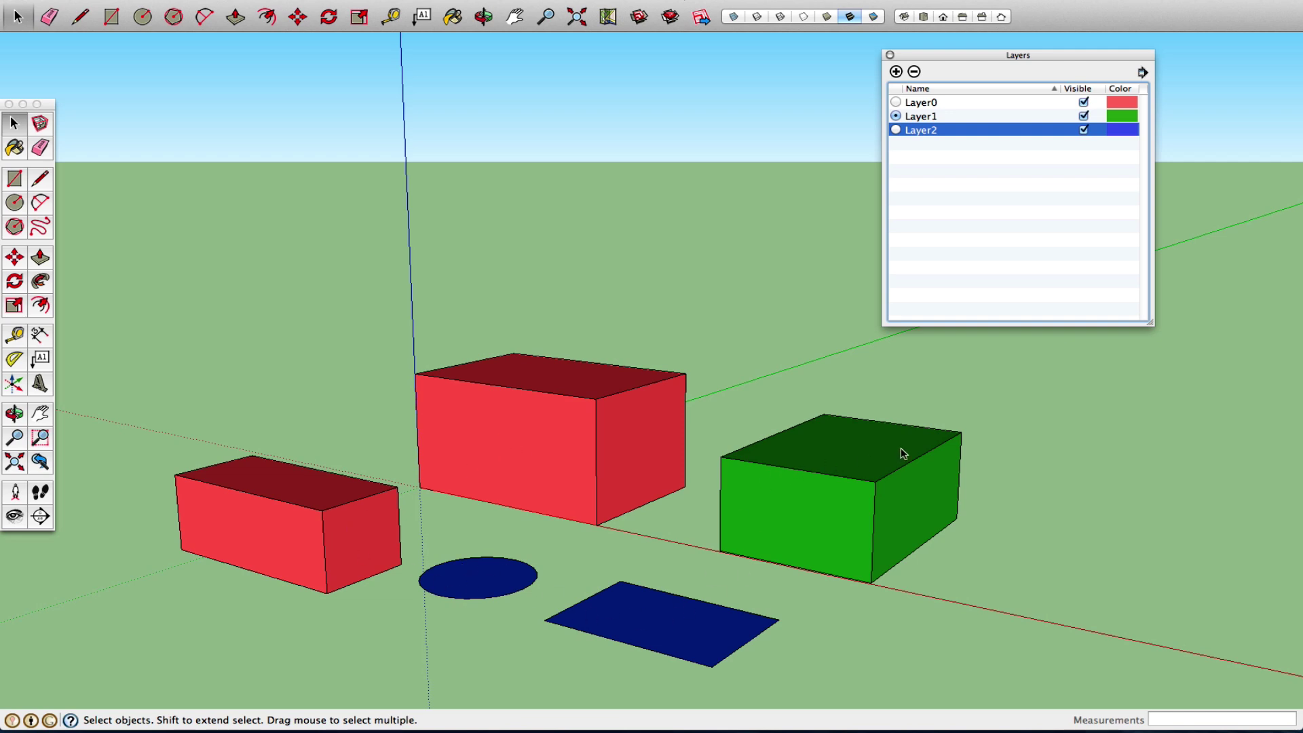
Turn Color by Layer off and on again to compare the model's display, and check the option's state
left_click(1143, 72)
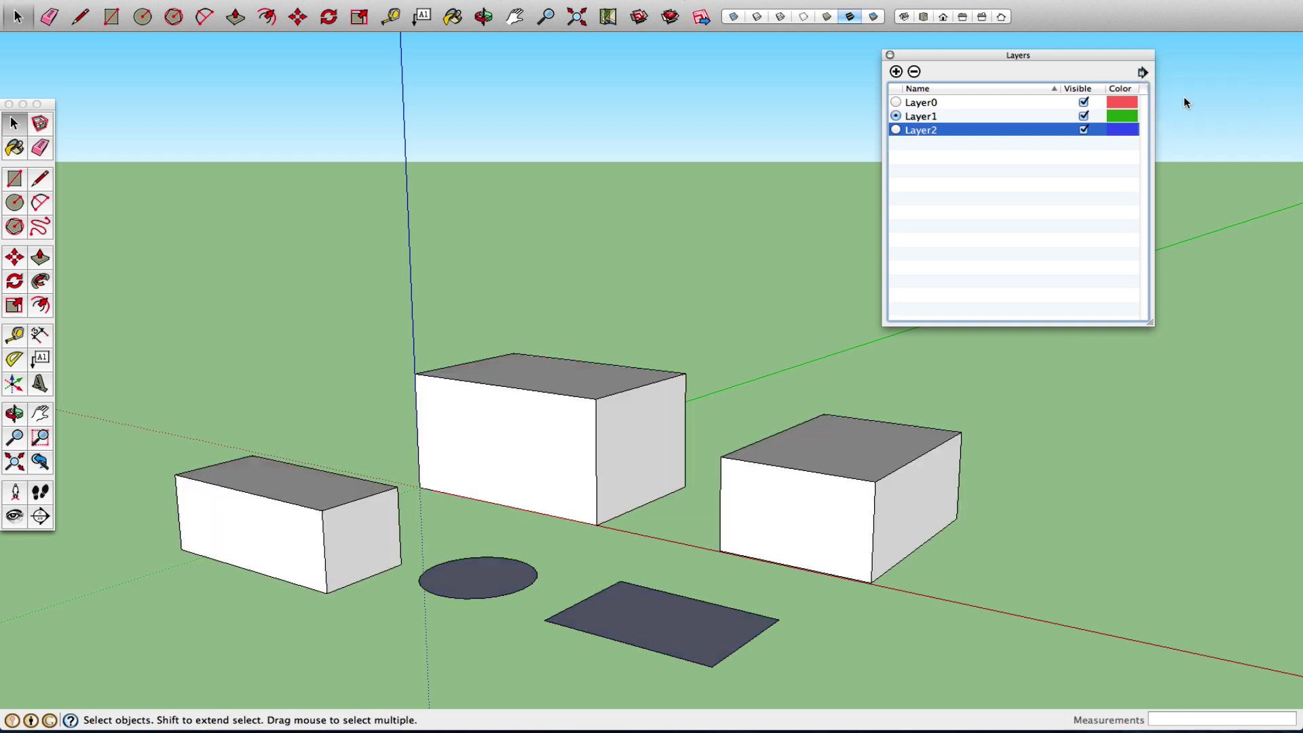
left_click(1144, 73)
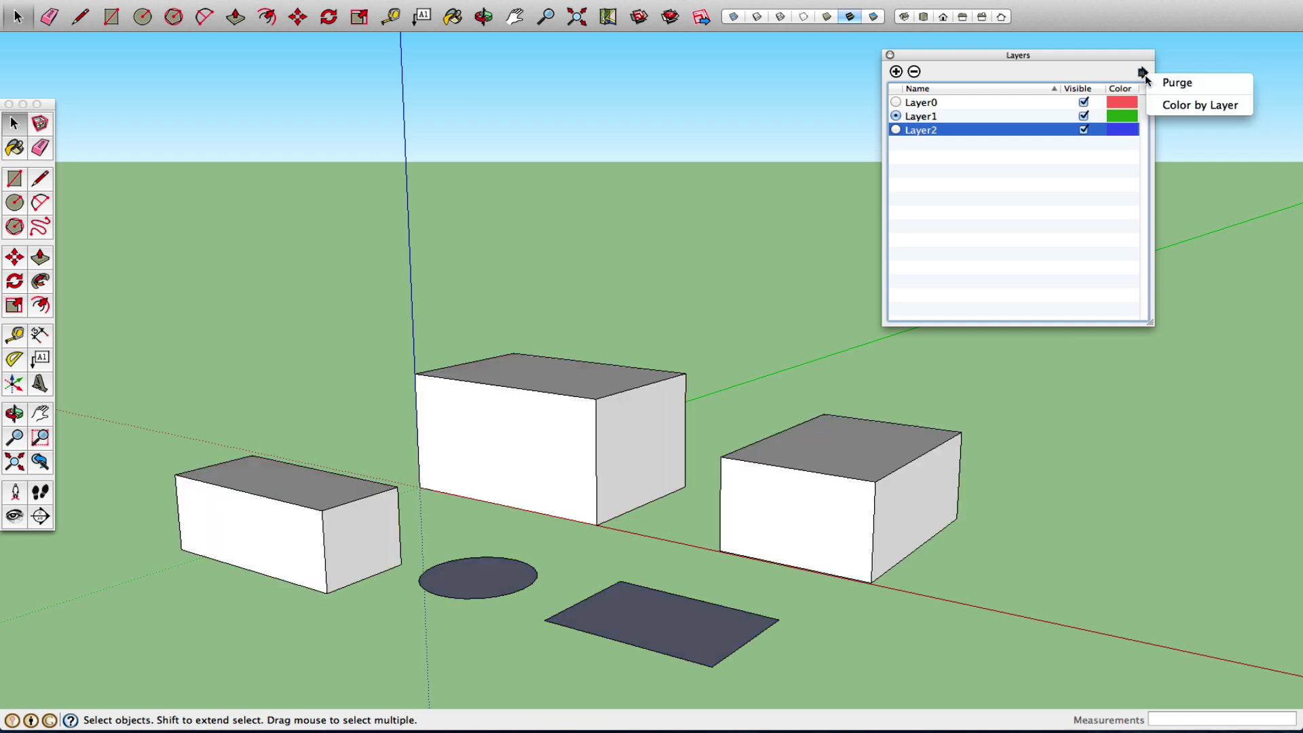
left_click(1198, 105)
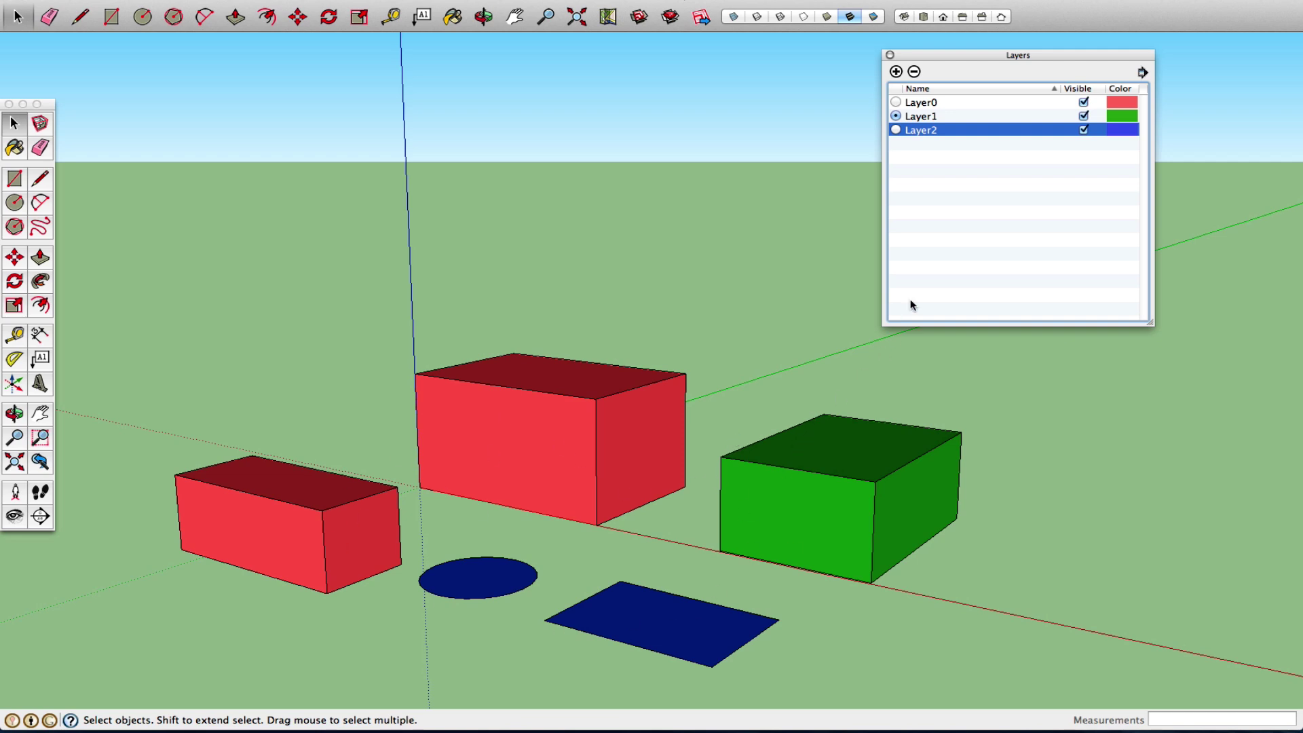
left_click(1143, 73)
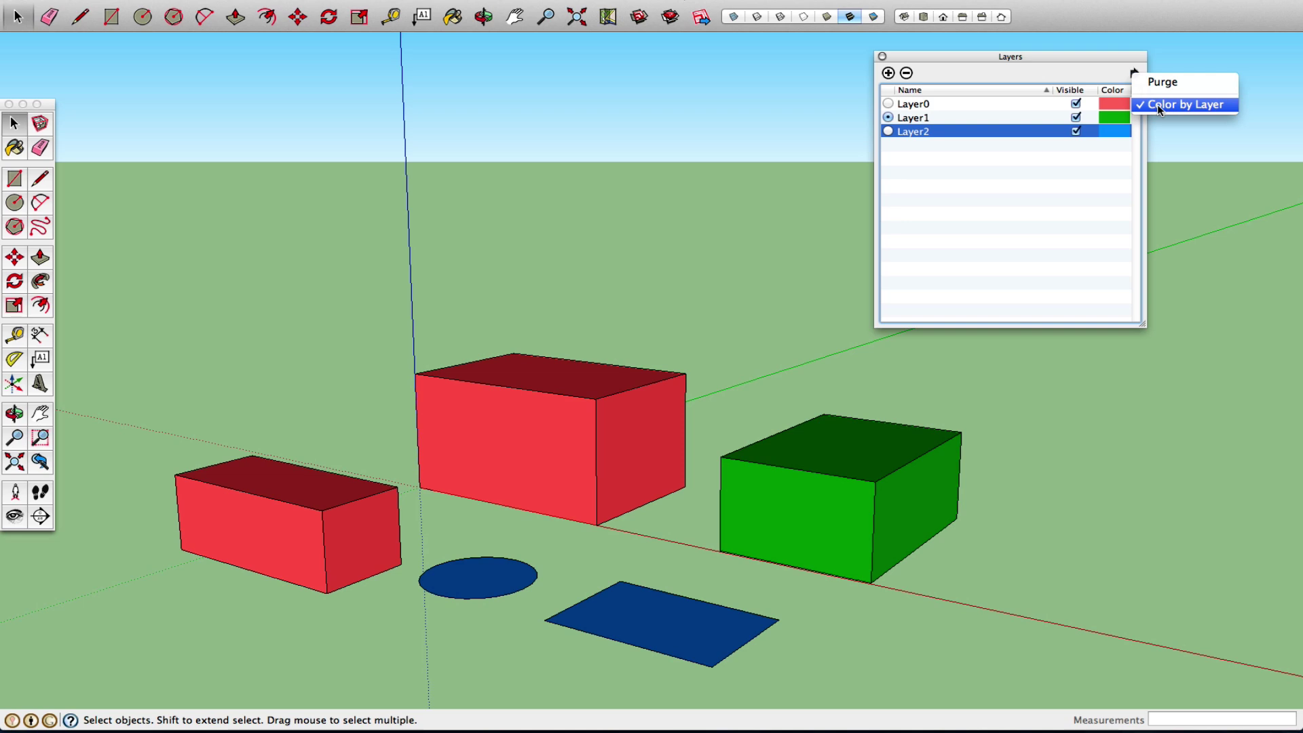
left_click(1002, 59)
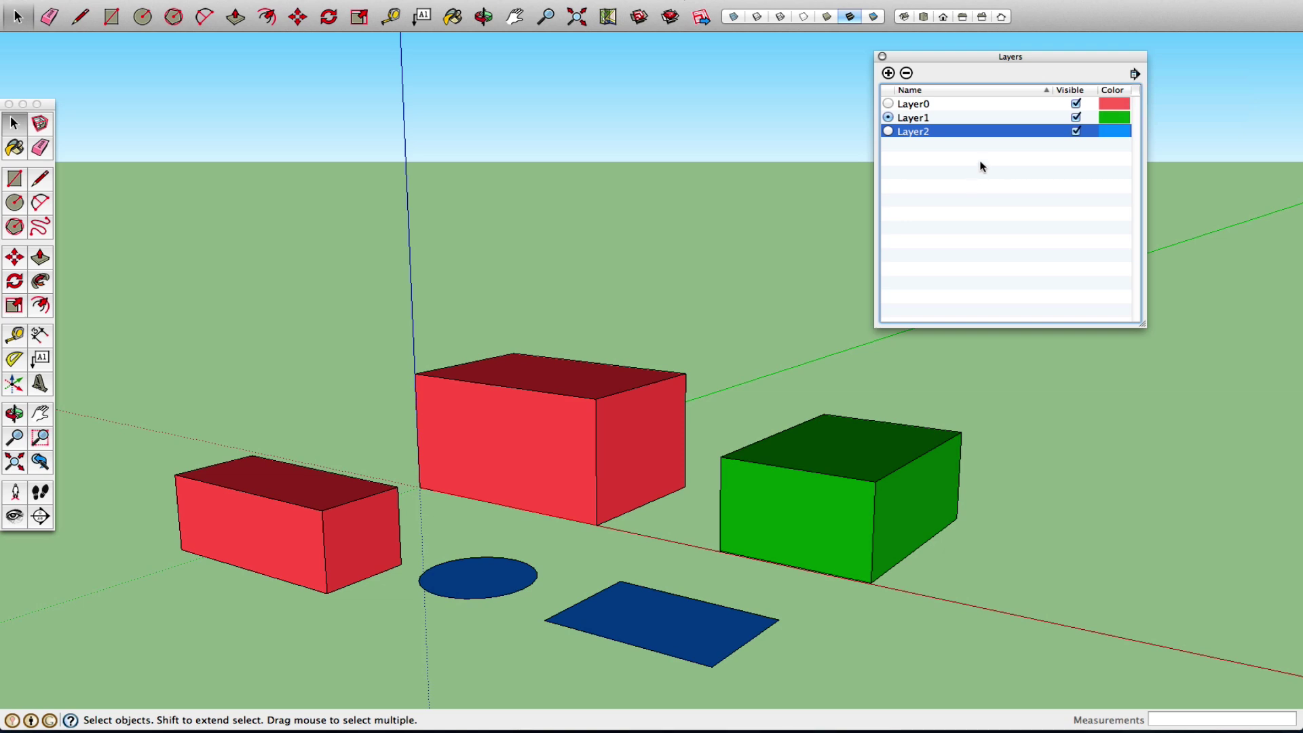
Add a fourth layer with its default name and make it the current layer
left_click(888, 72)
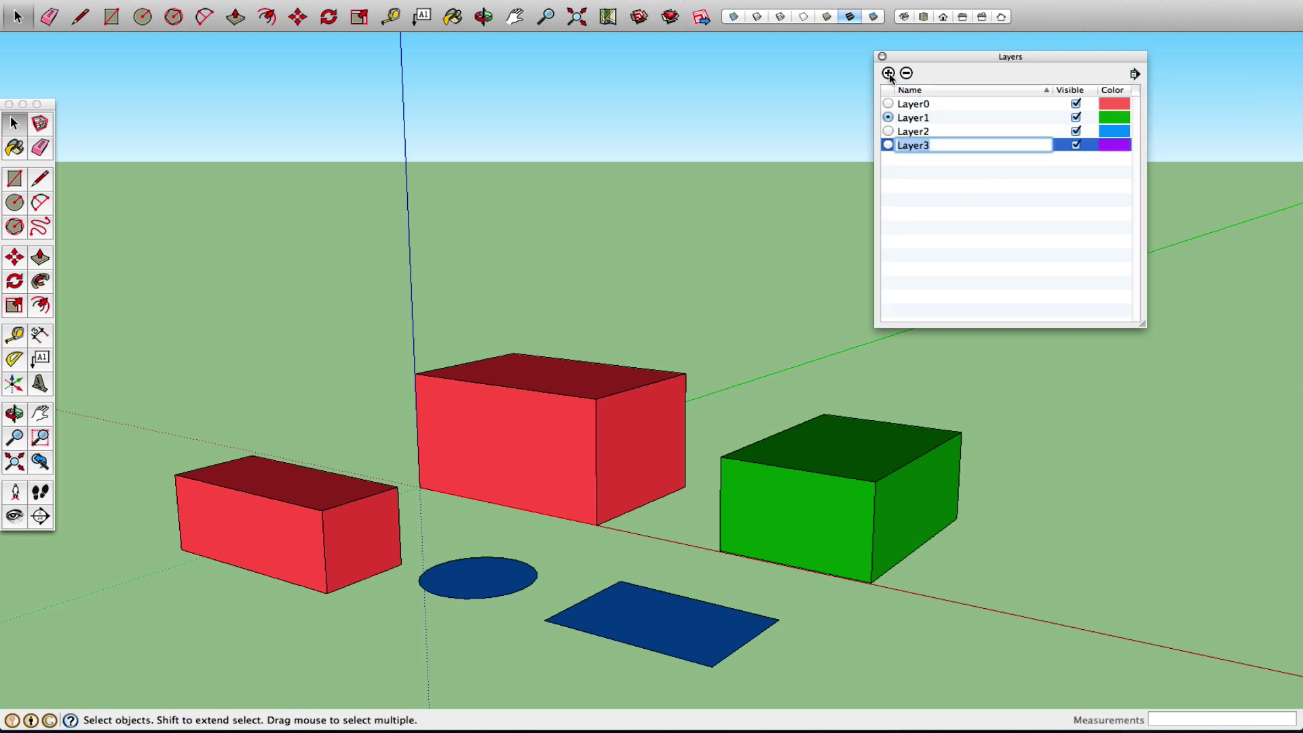
left_click(933, 170)
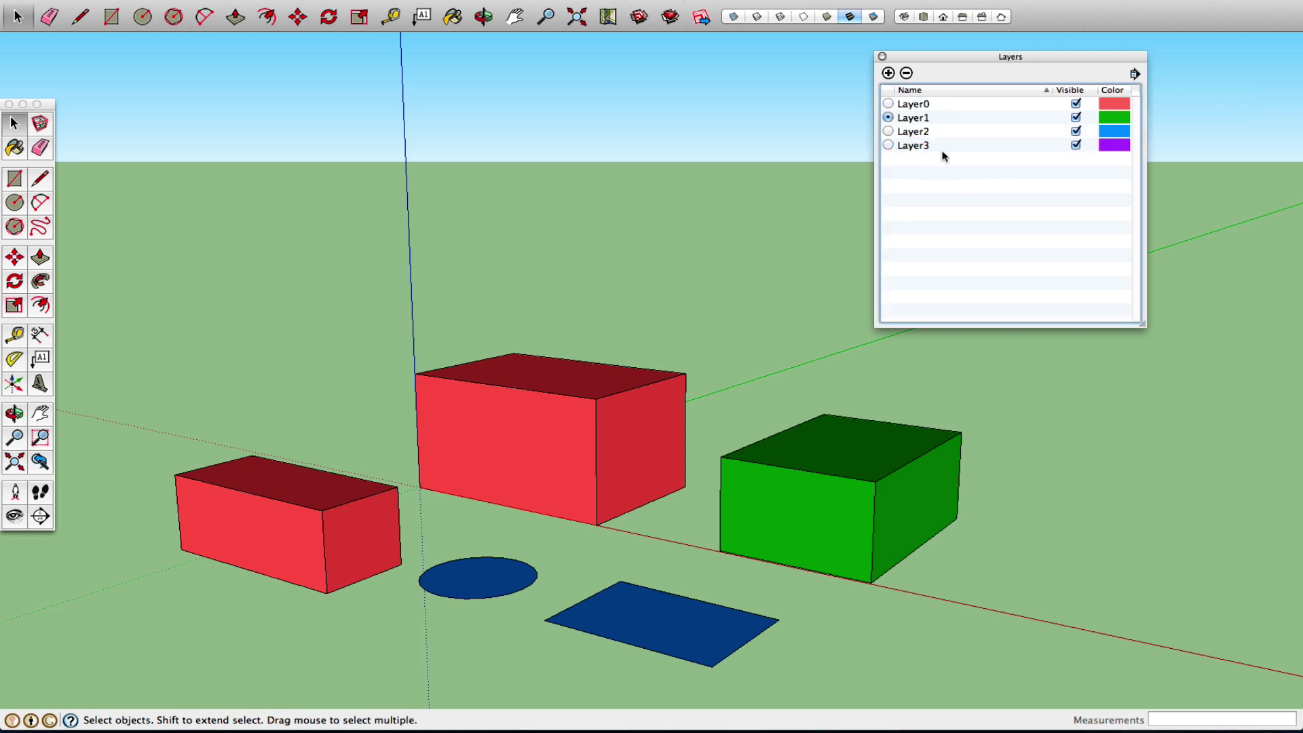
left_click(889, 144)
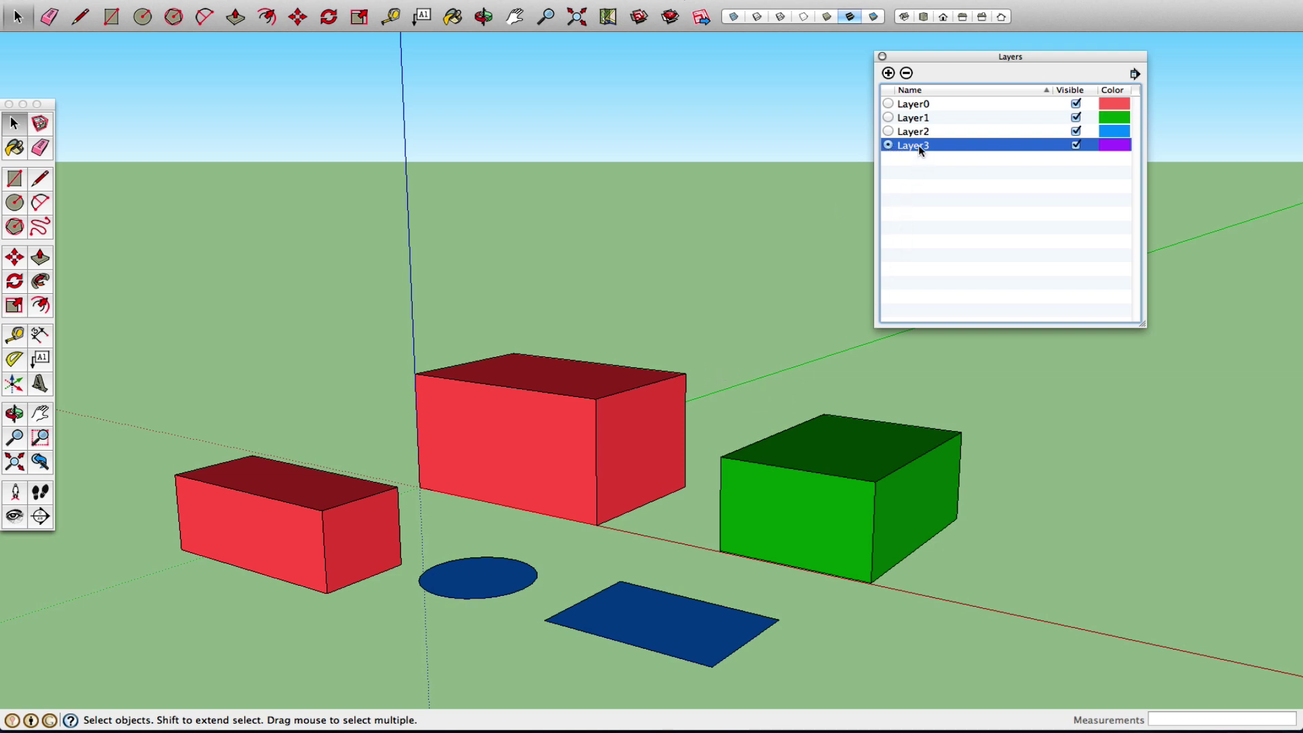
Try to delete Layer3 while it is the current layer
left_click(908, 73)
left_click(908, 73)
left_click(907, 74)
left_click(907, 73)
Make Layer0 the current layer and delete Layer3
left_click(888, 104)
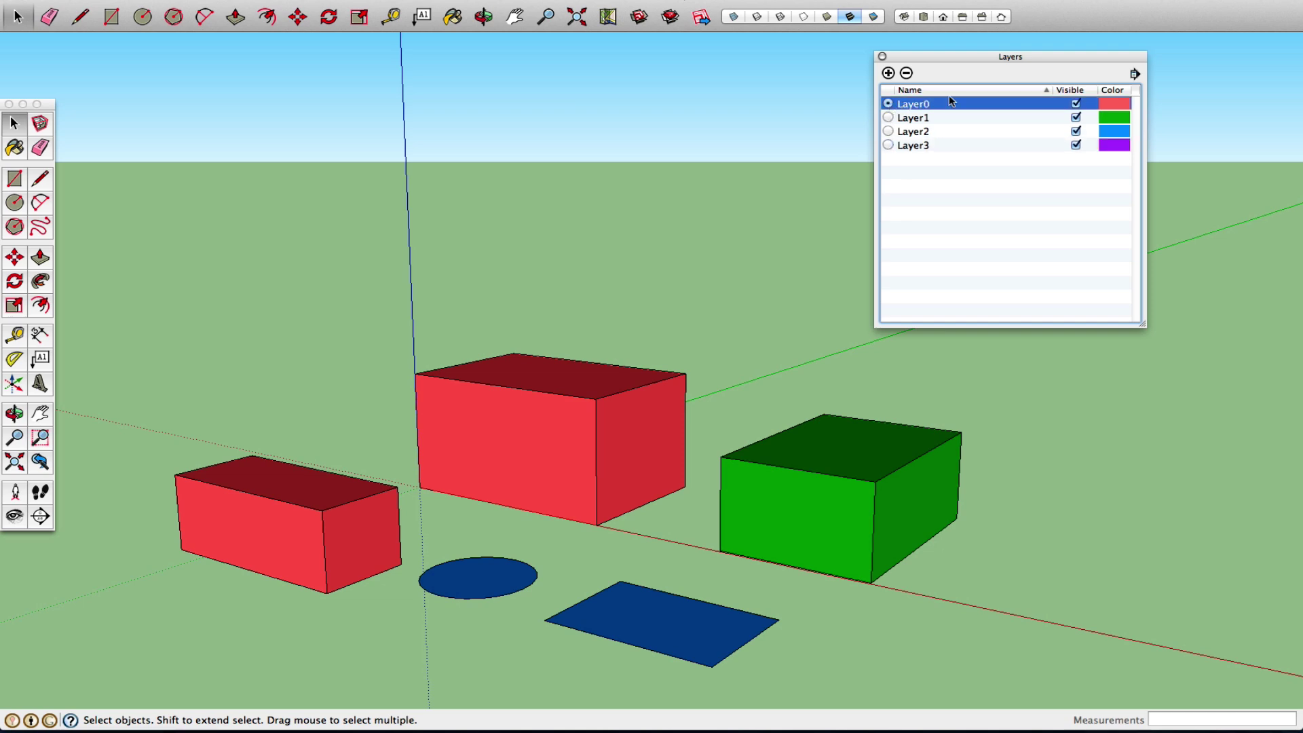
left_click(923, 147)
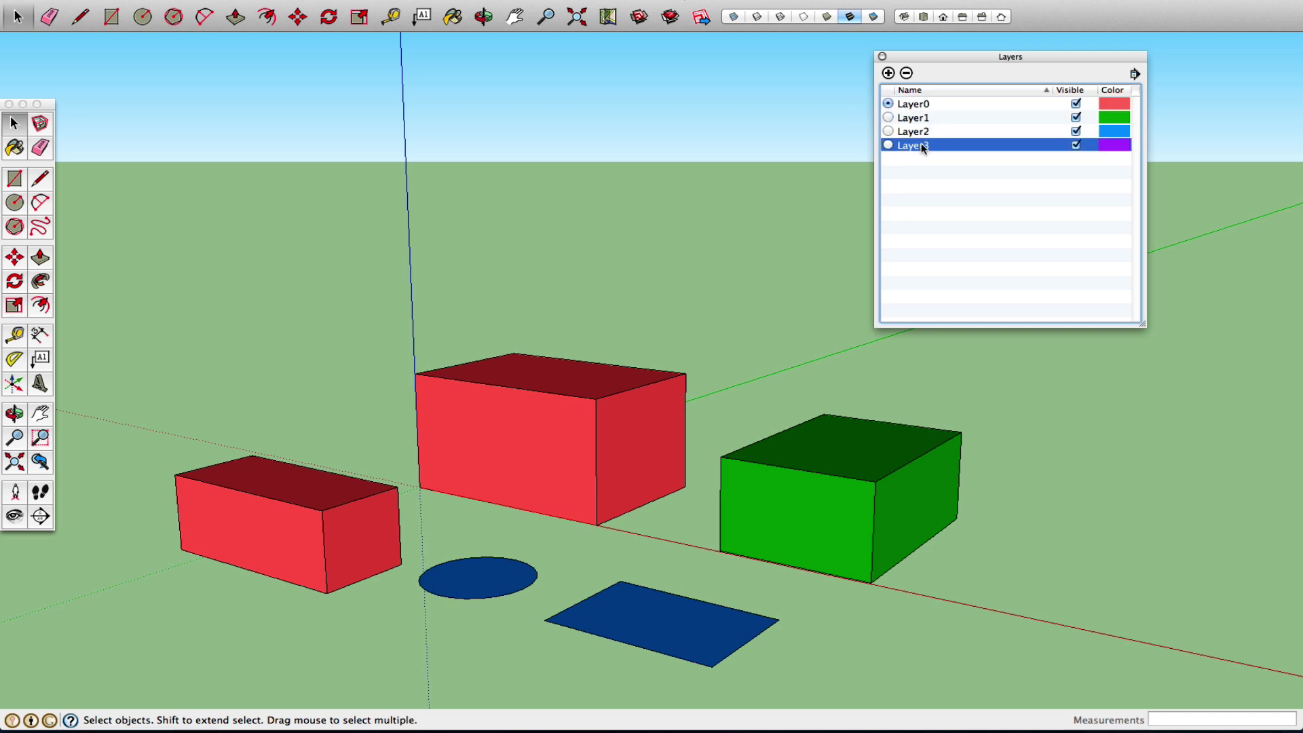
left_click(907, 74)
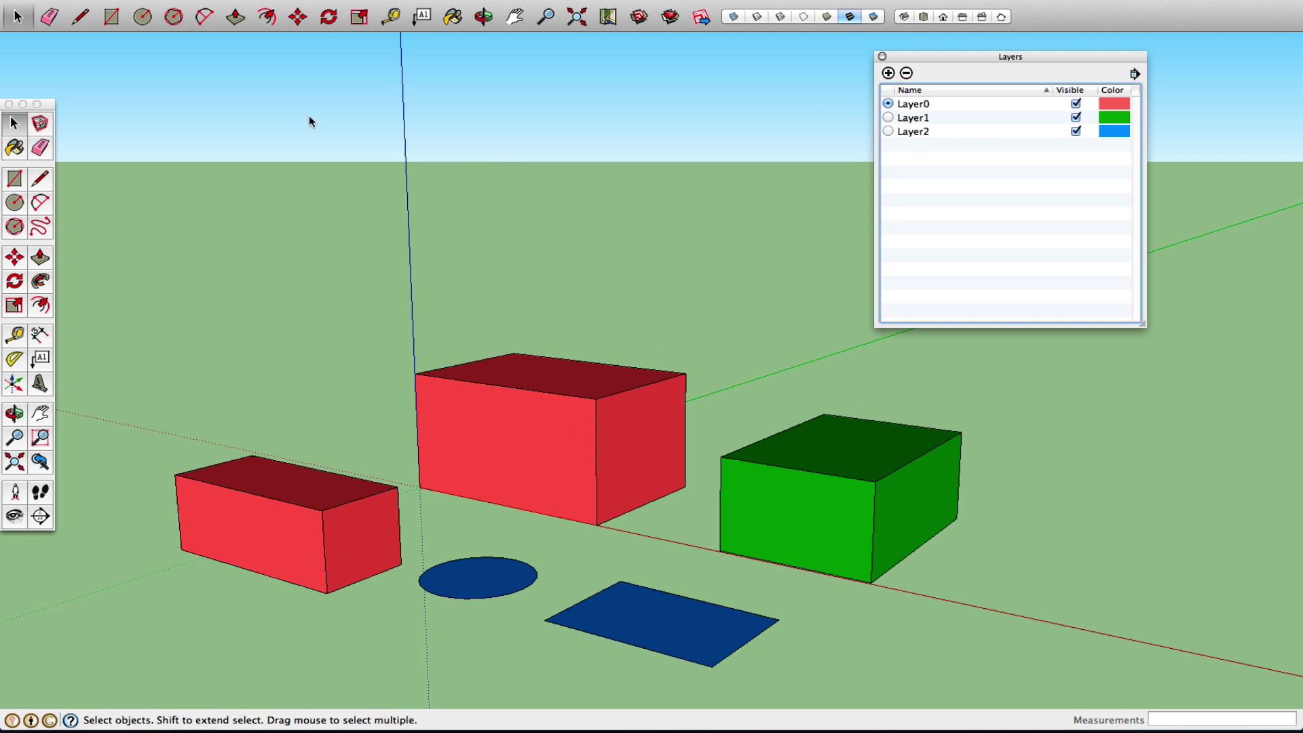
left_click(161, 2)
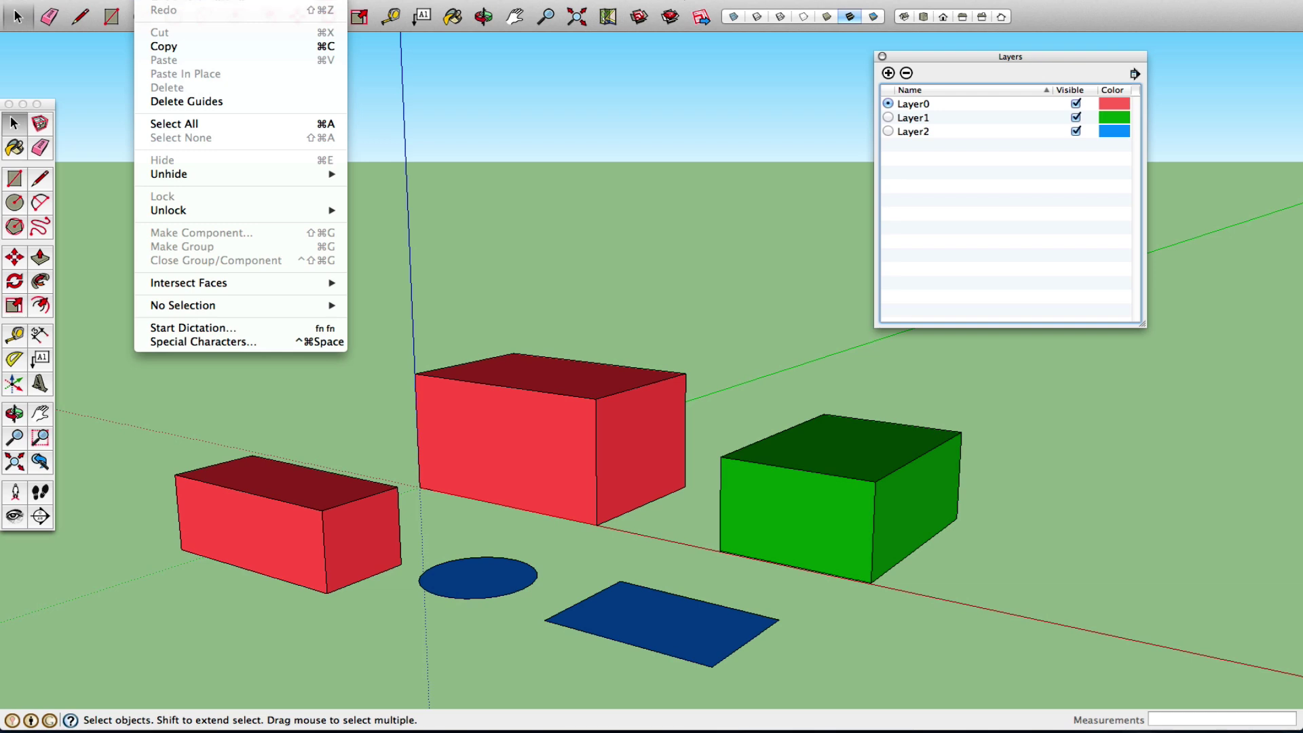
key("Escape")
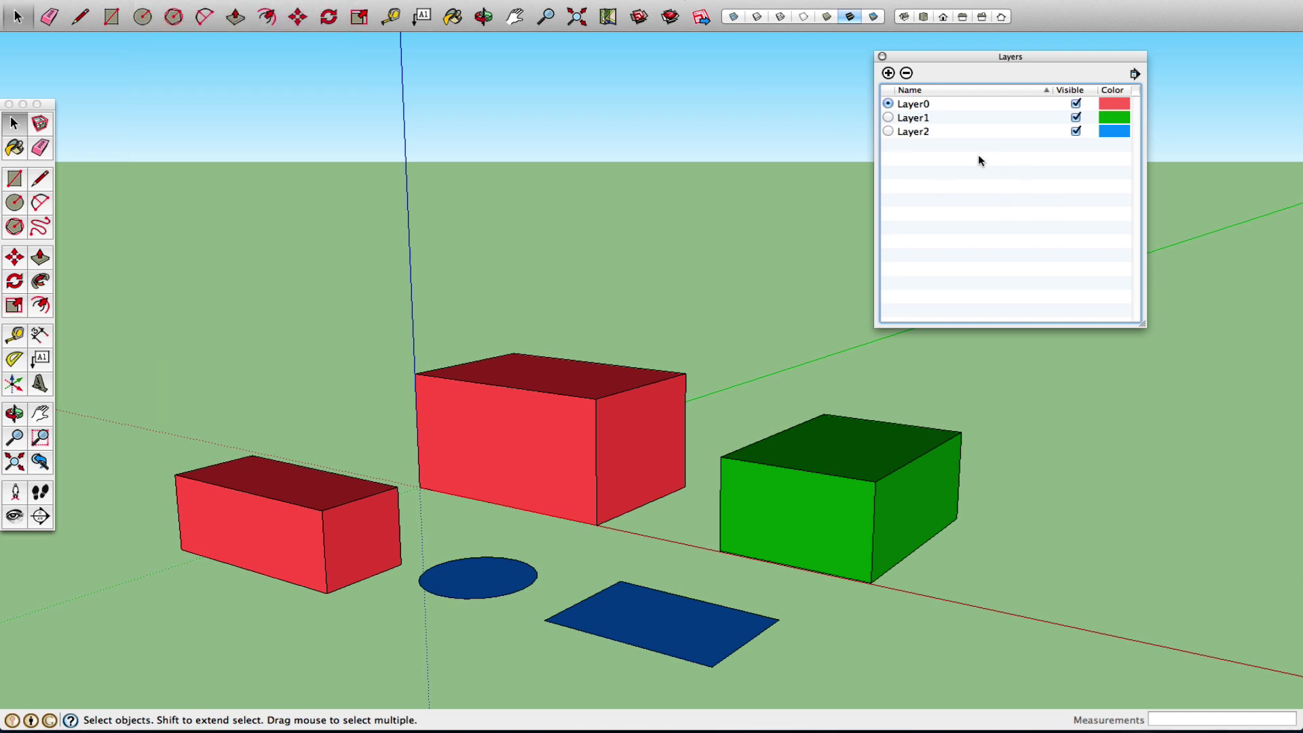
left_click(144, 0)
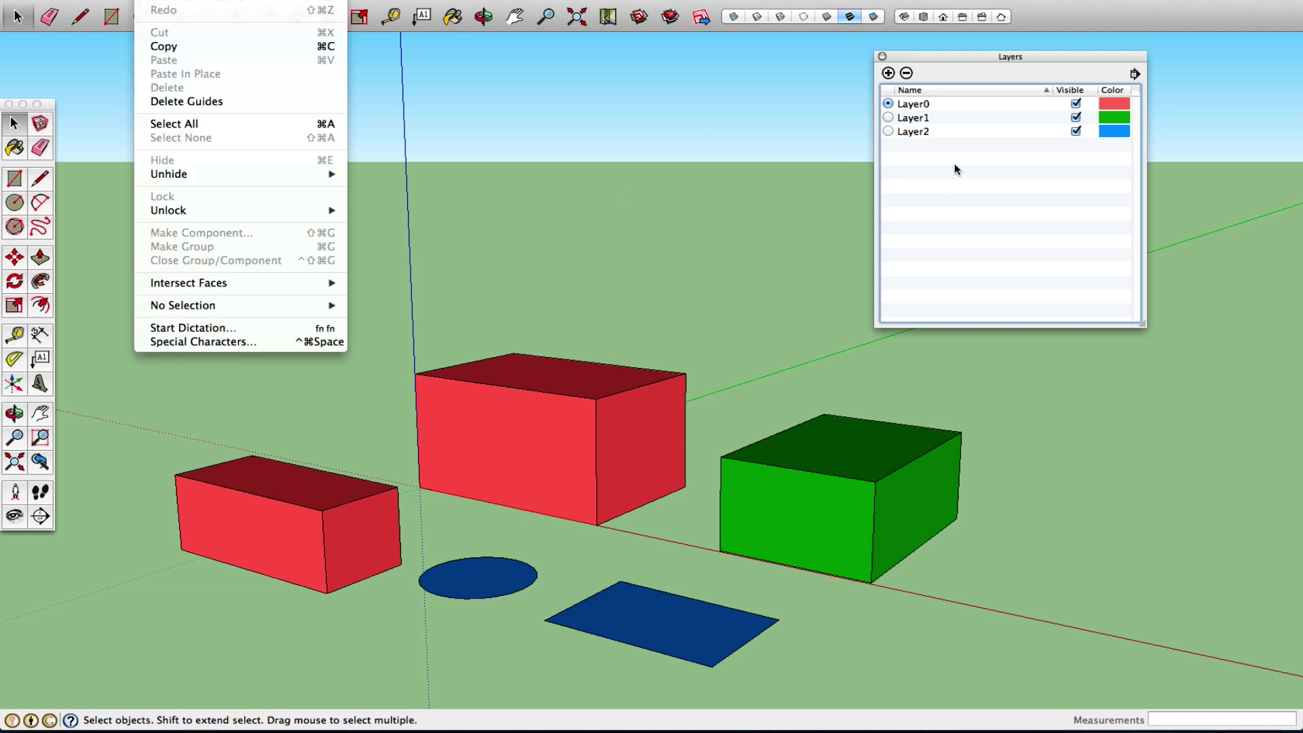
key("Escape")
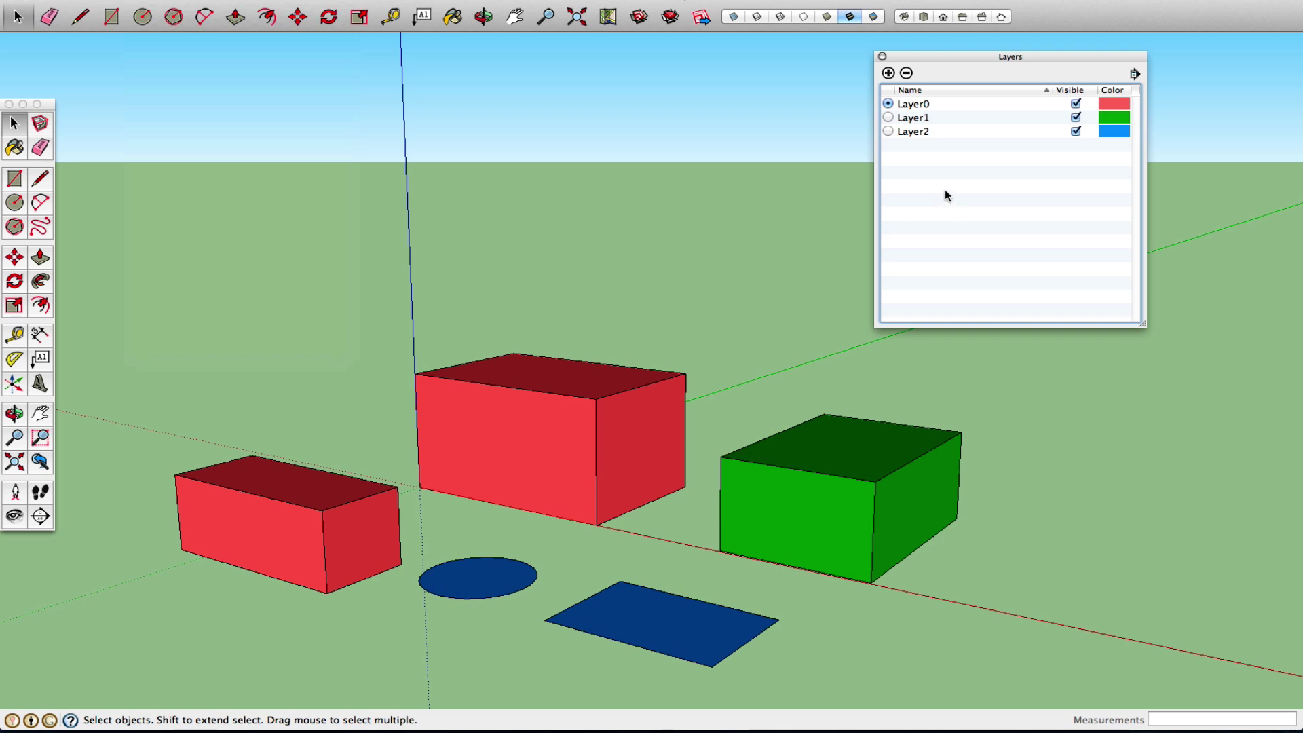
Make Layer1 the current layer, and review the options for handling the contents of Layer2 on deletion without deleting it
left_click(890, 117)
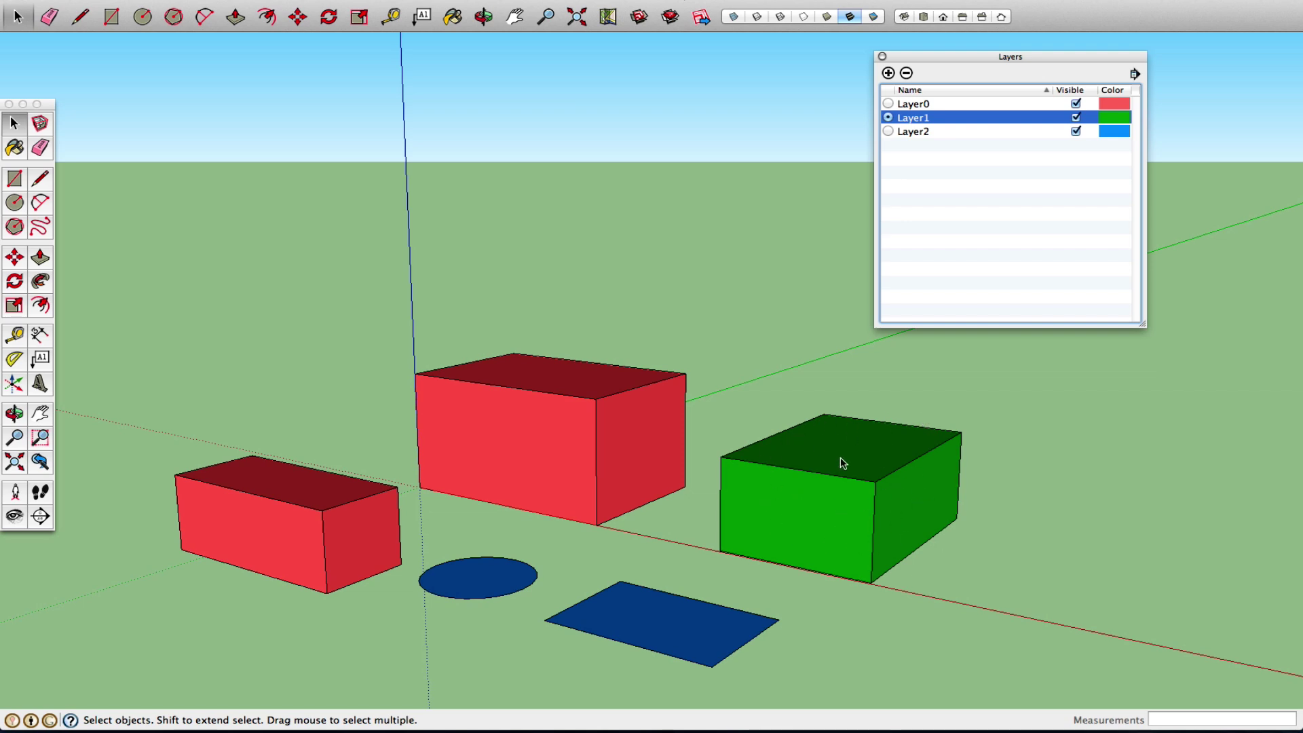
left_click(925, 133)
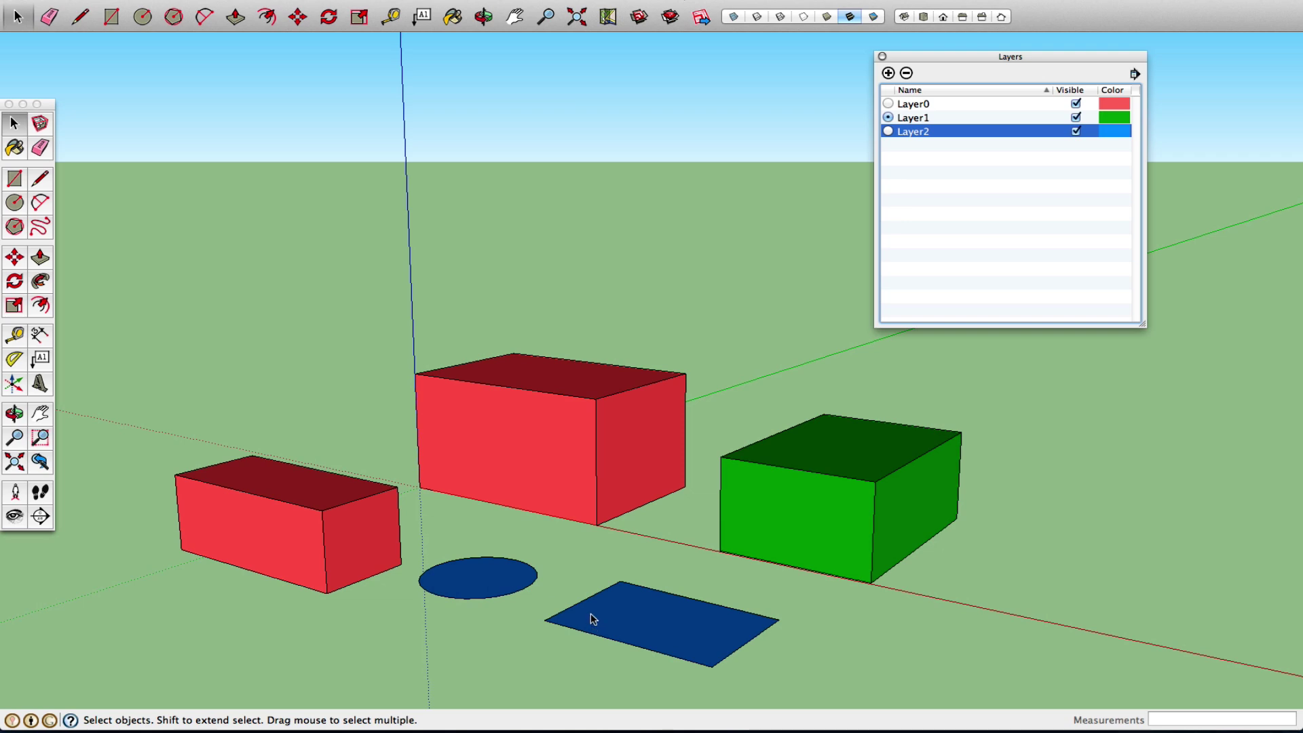
left_click(906, 73)
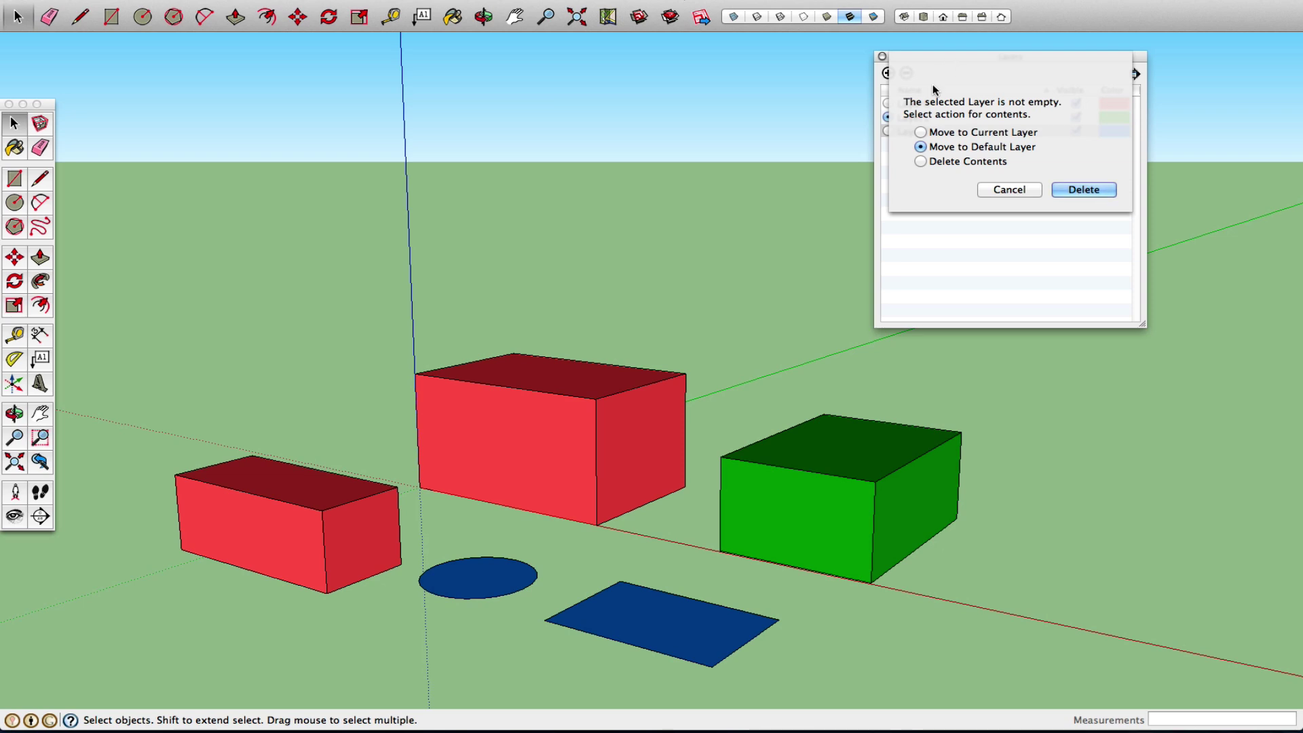
left_click(1002, 190)
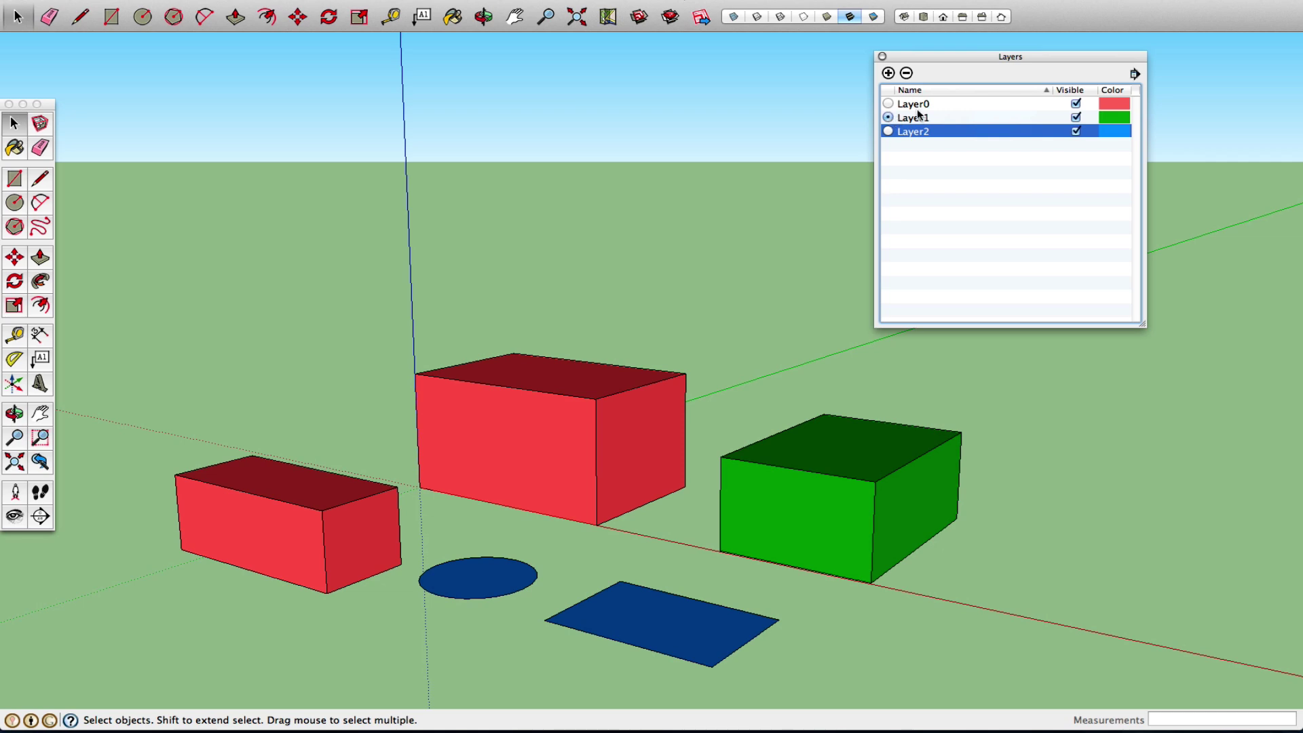
Switch the current layer to Layer0, to Layer2 and back to Layer1
left_click(889, 103)
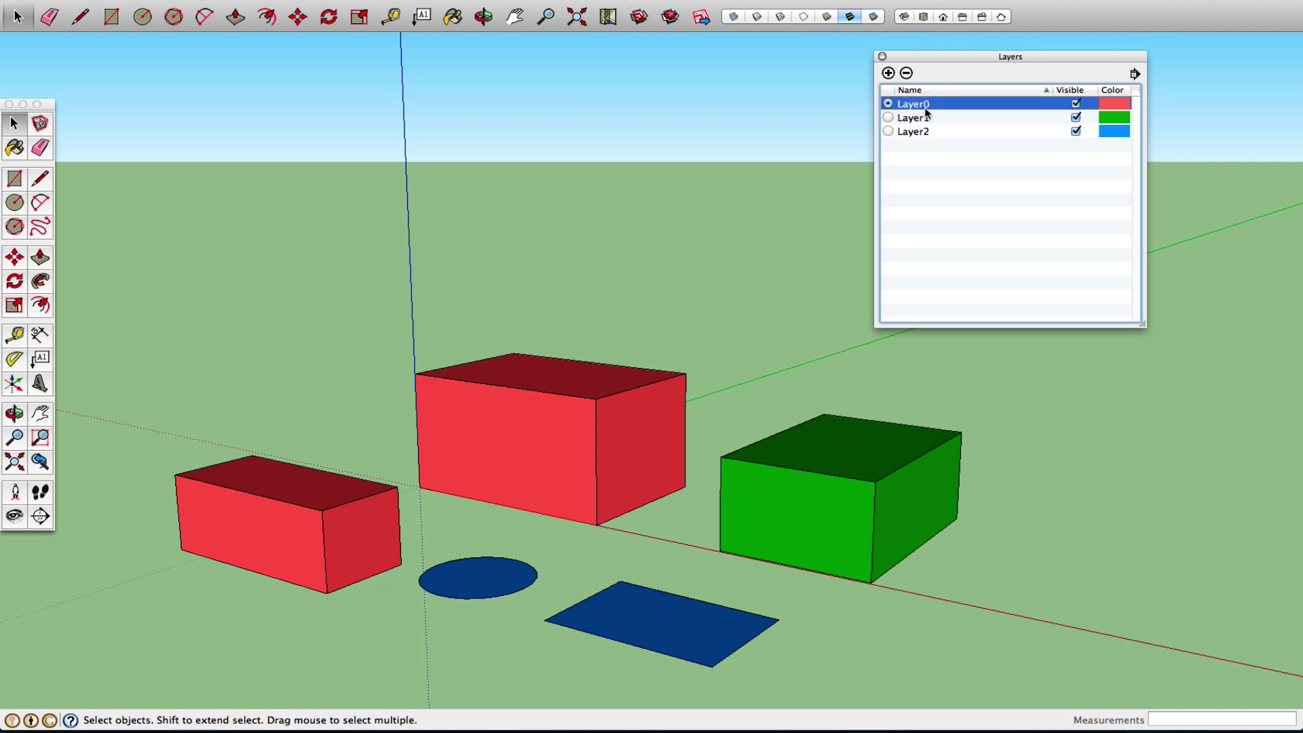
left_click(889, 131)
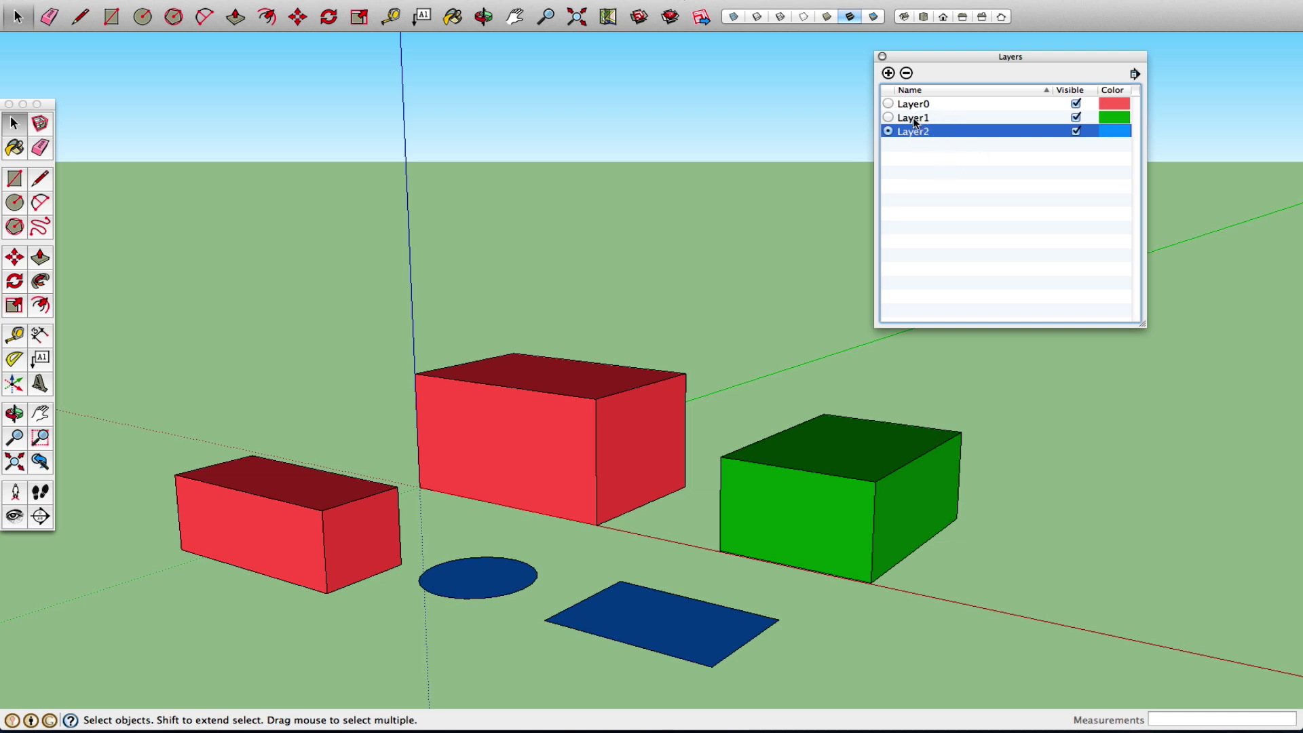
left_click(908, 118)
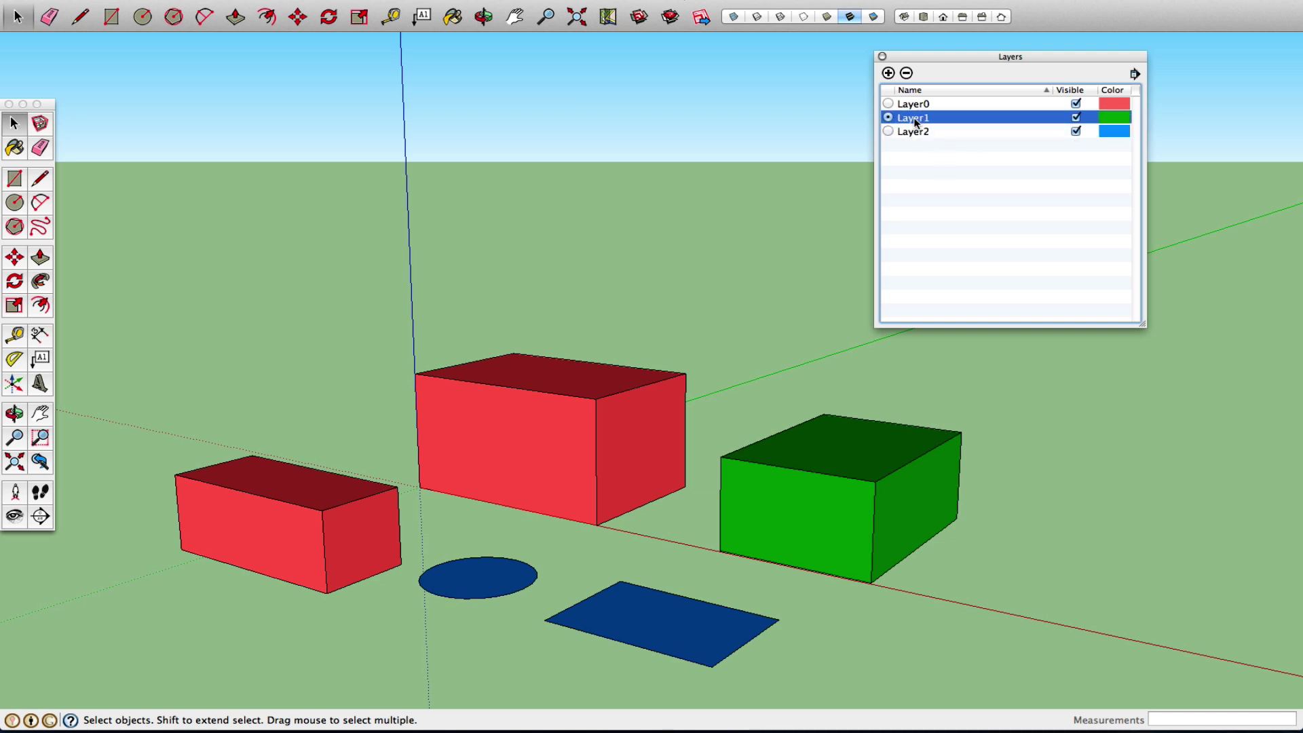
Review the choices for deleting the non-empty Layer2 once more while Layer1 is current, and cancel the deletion
left_click(921, 132)
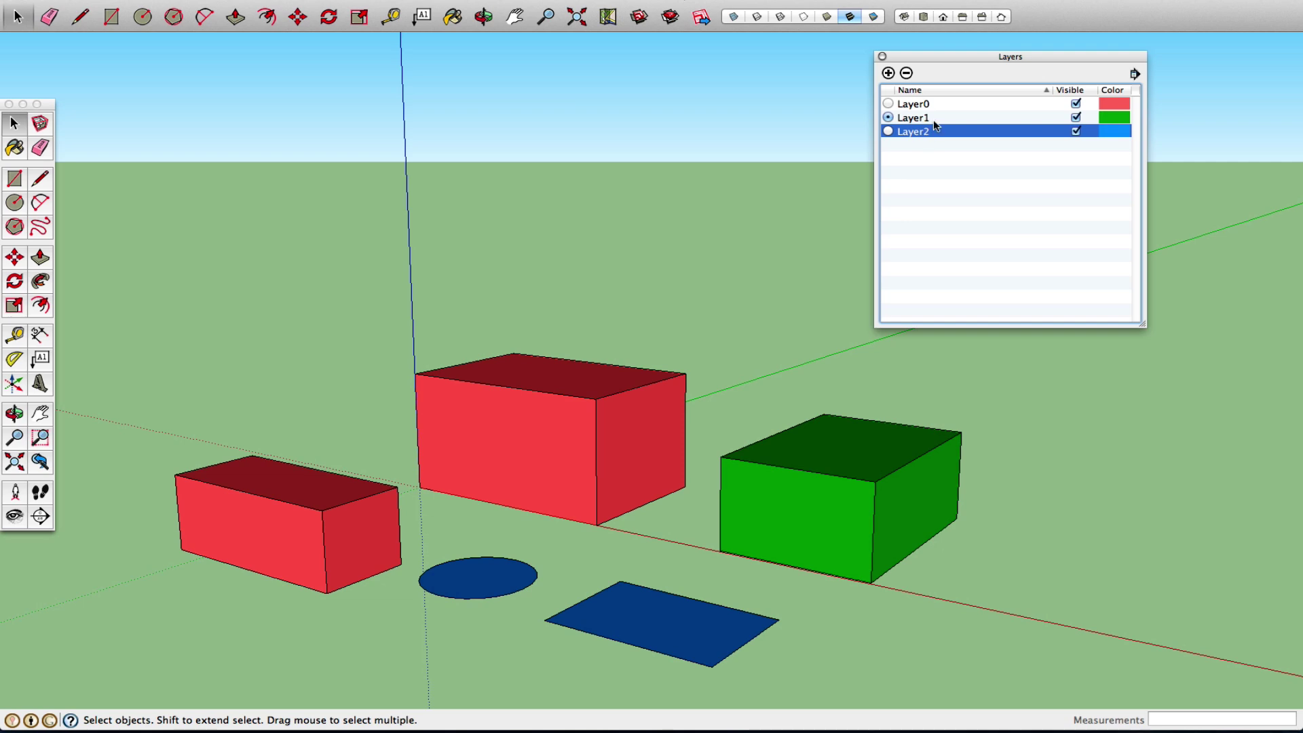
left_click(907, 73)
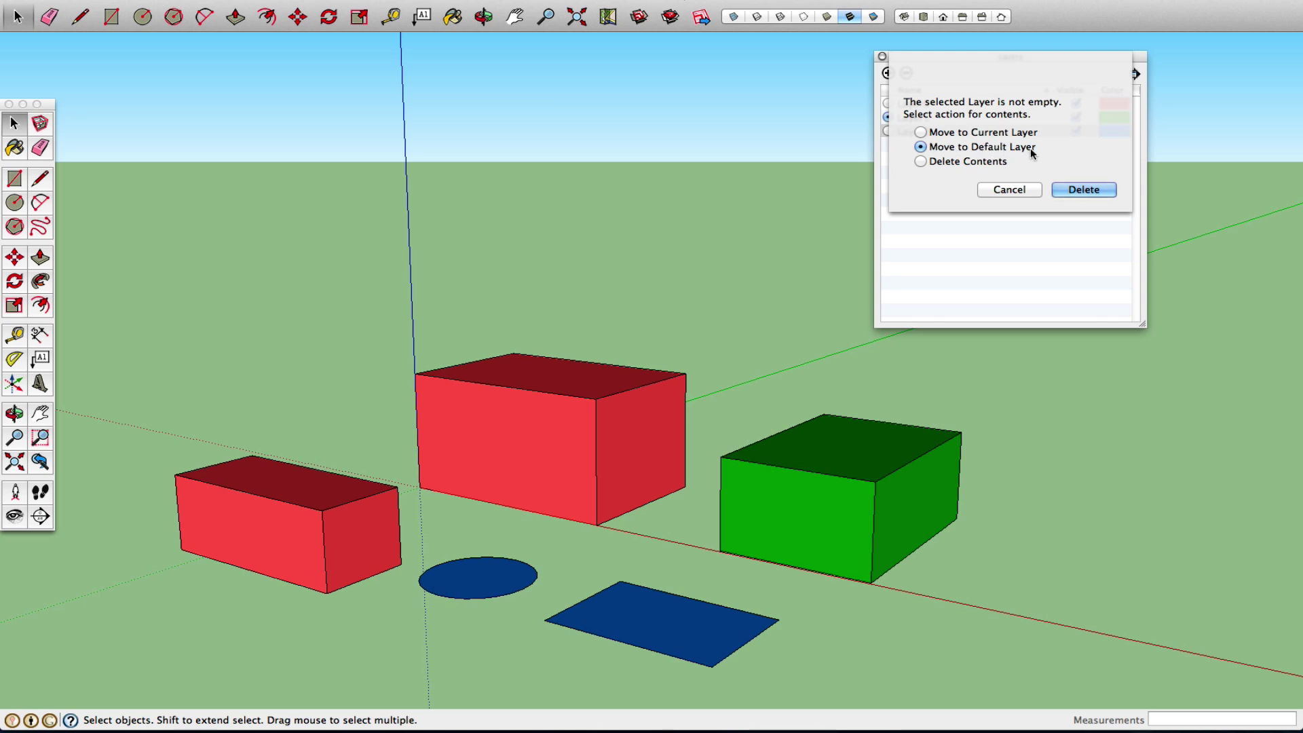
left_click(1006, 190)
Delete Layer2 together with its contents, and undo the deletion
left_click(919, 105)
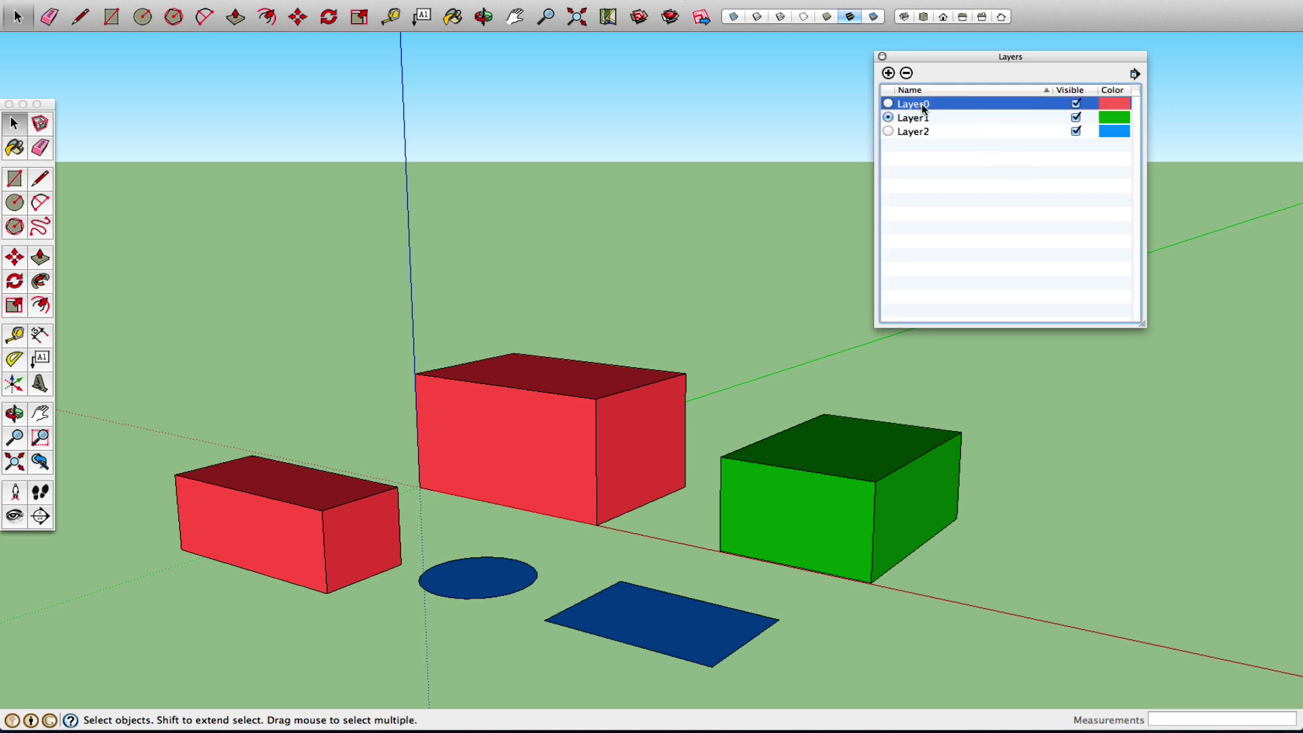
left_click(927, 133)
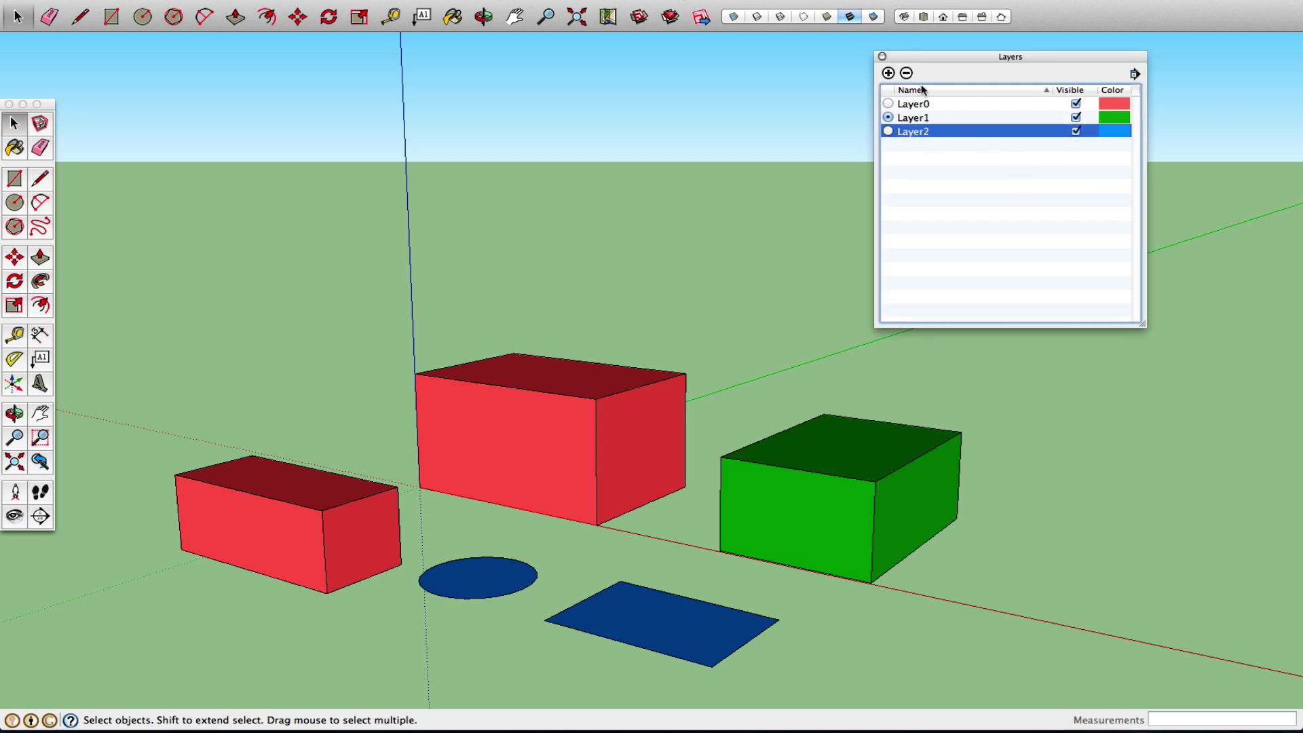
left_click(906, 72)
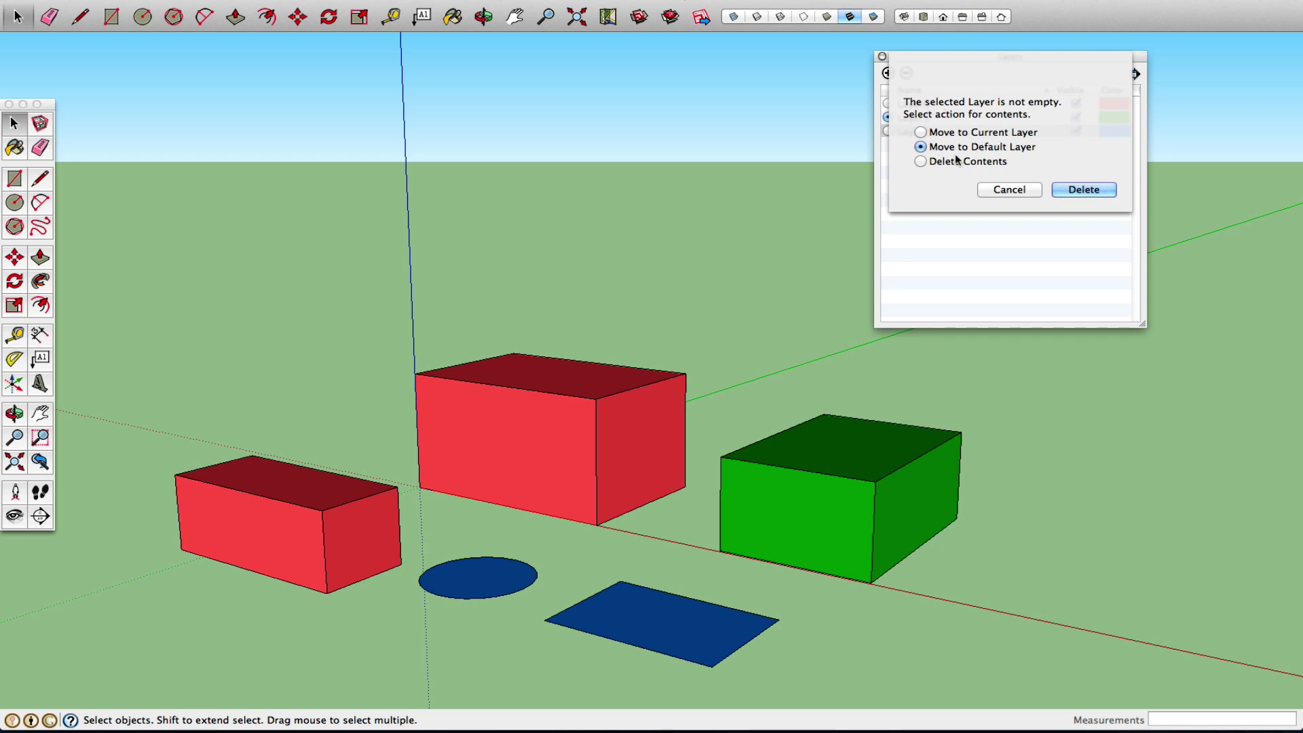
left_click(923, 161)
left_click(1083, 190)
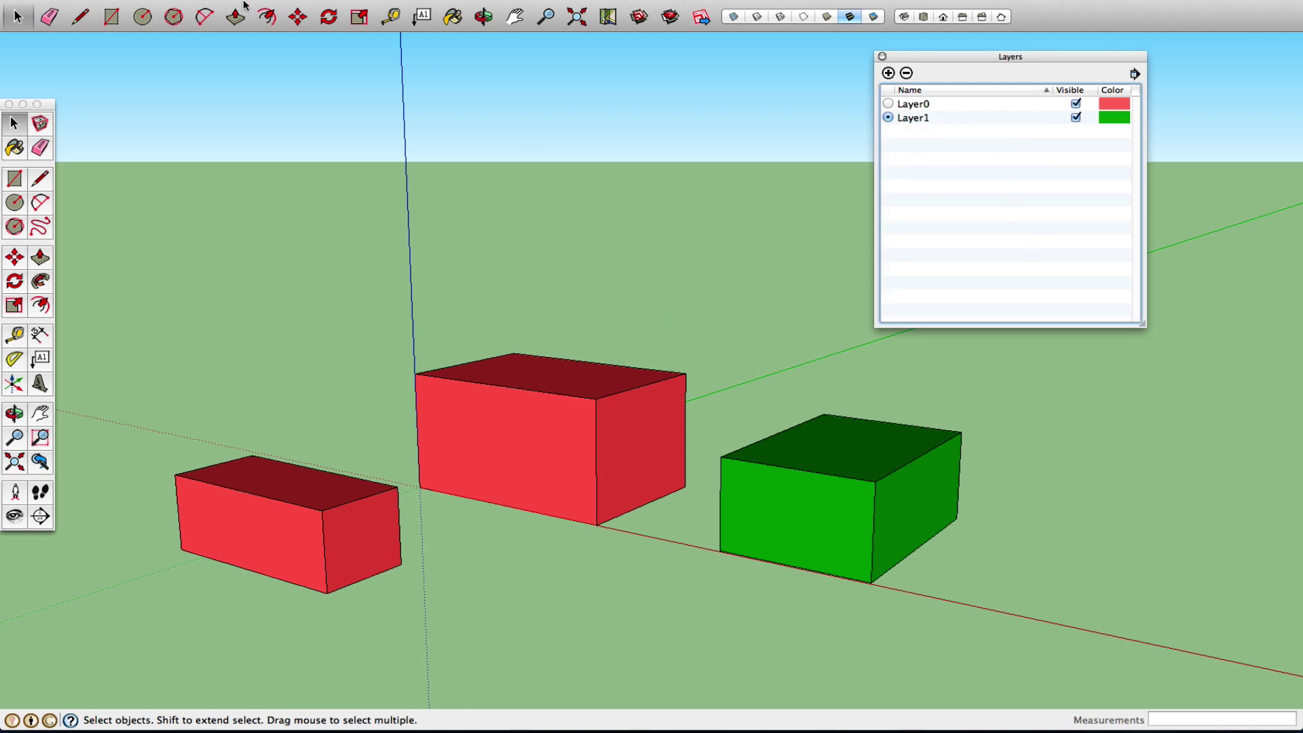
left_click(161, 0)
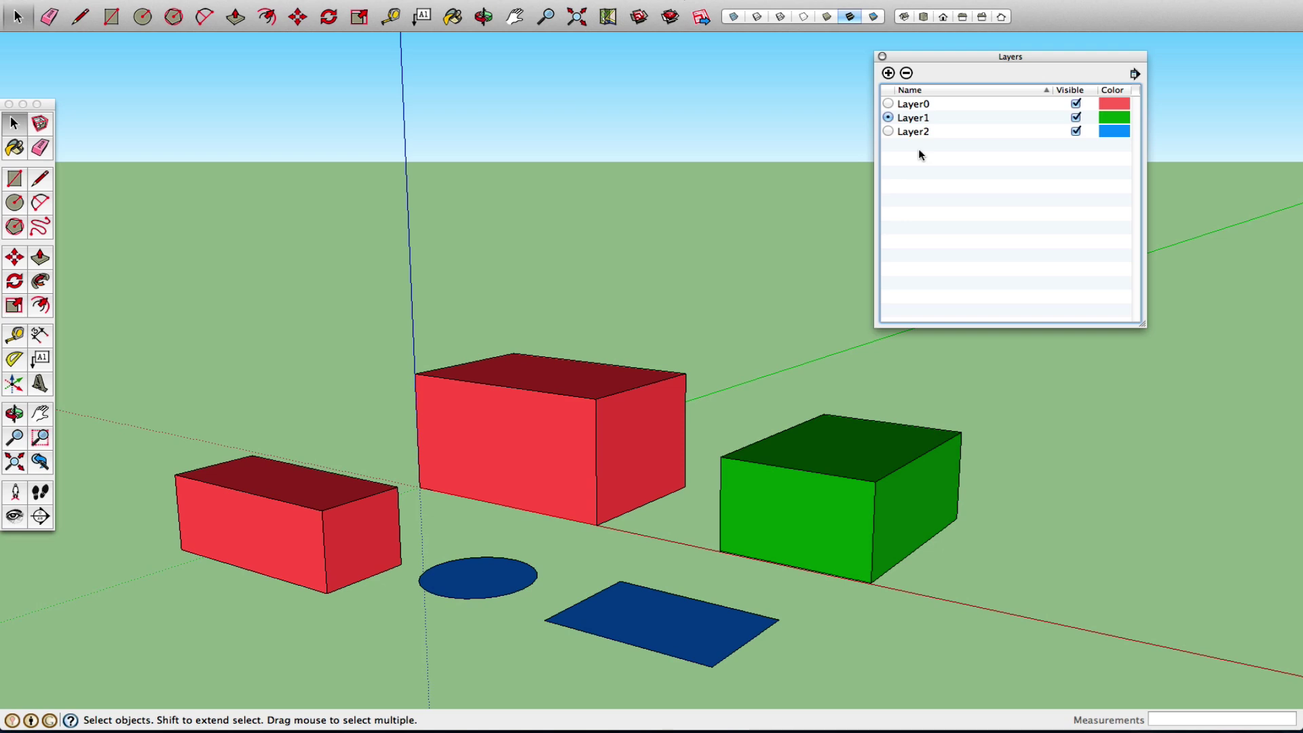
Add a new layer with the default name Layer3 and delete this empty layer again
left_click(888, 73)
left_click(921, 196)
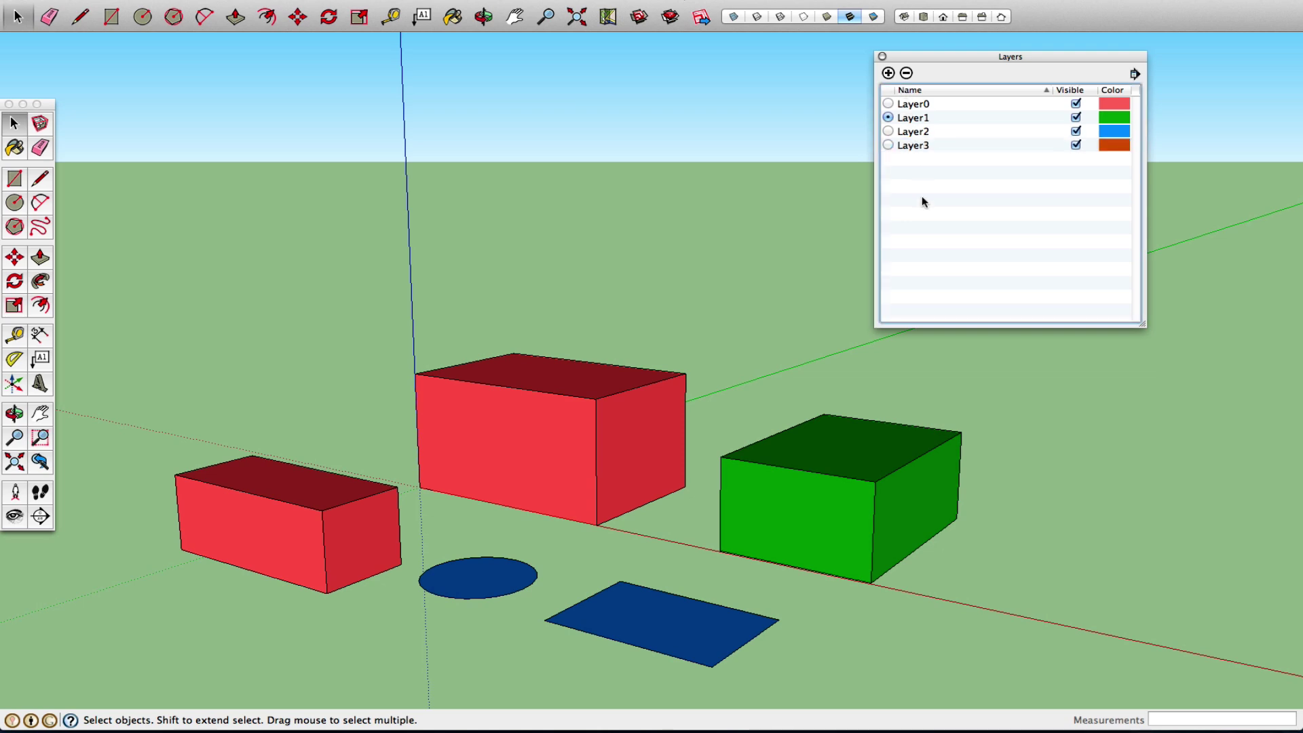
left_click(920, 145)
left_click(906, 73)
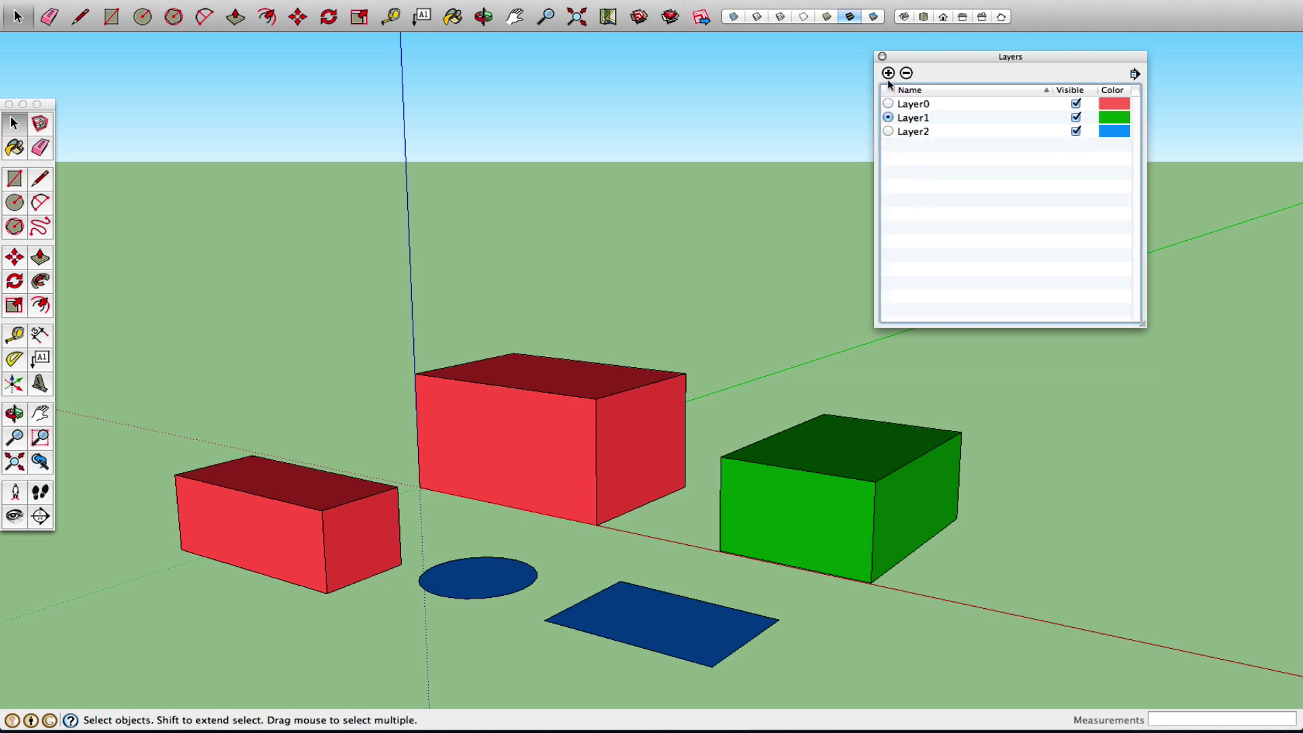
left_click(176, 9)
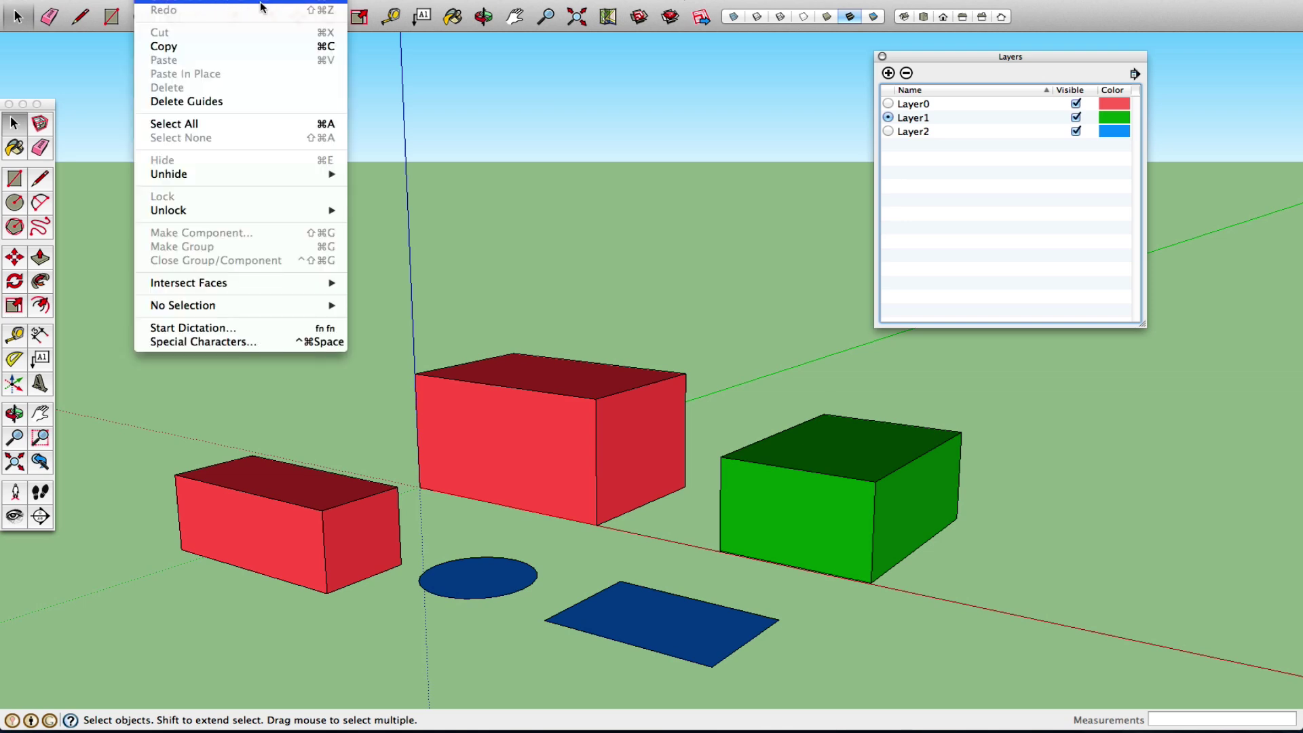
left_click(950, 174)
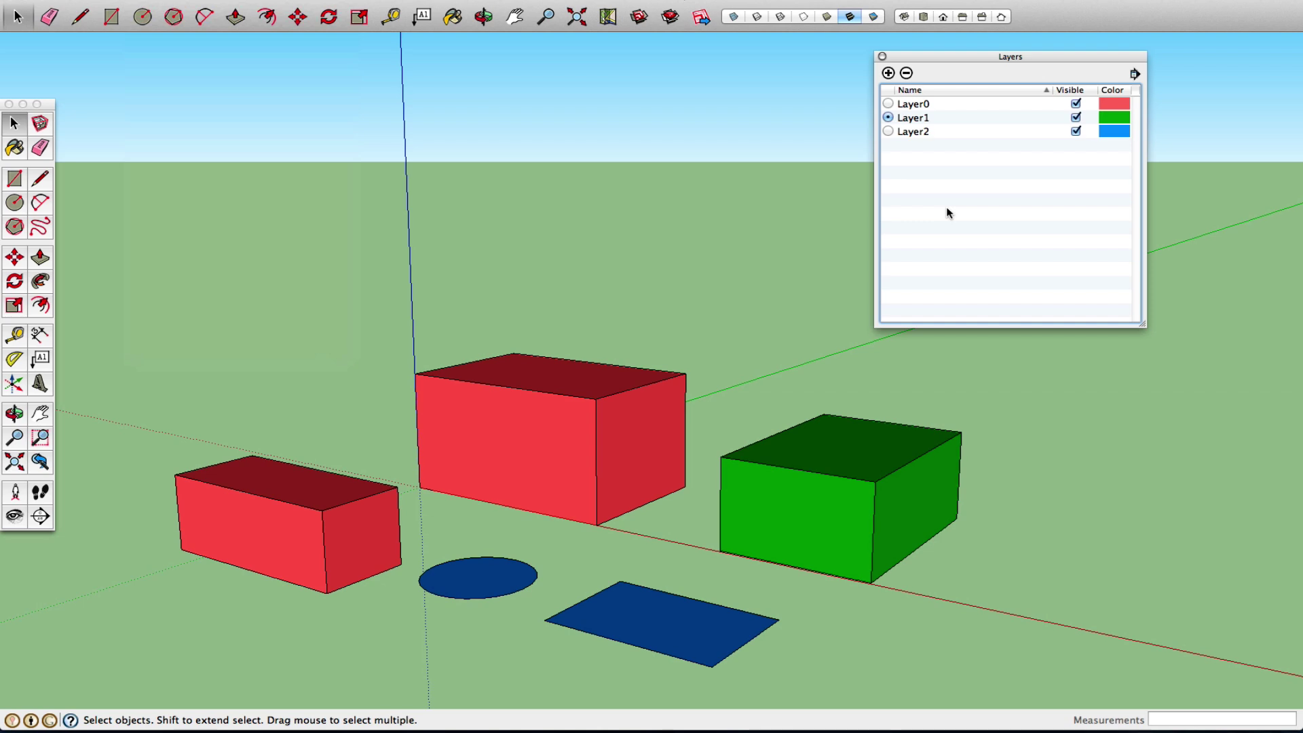
Delete Layer2 with its contents moved to the current layer, and undo the deletion
left_click(923, 137)
left_click(906, 73)
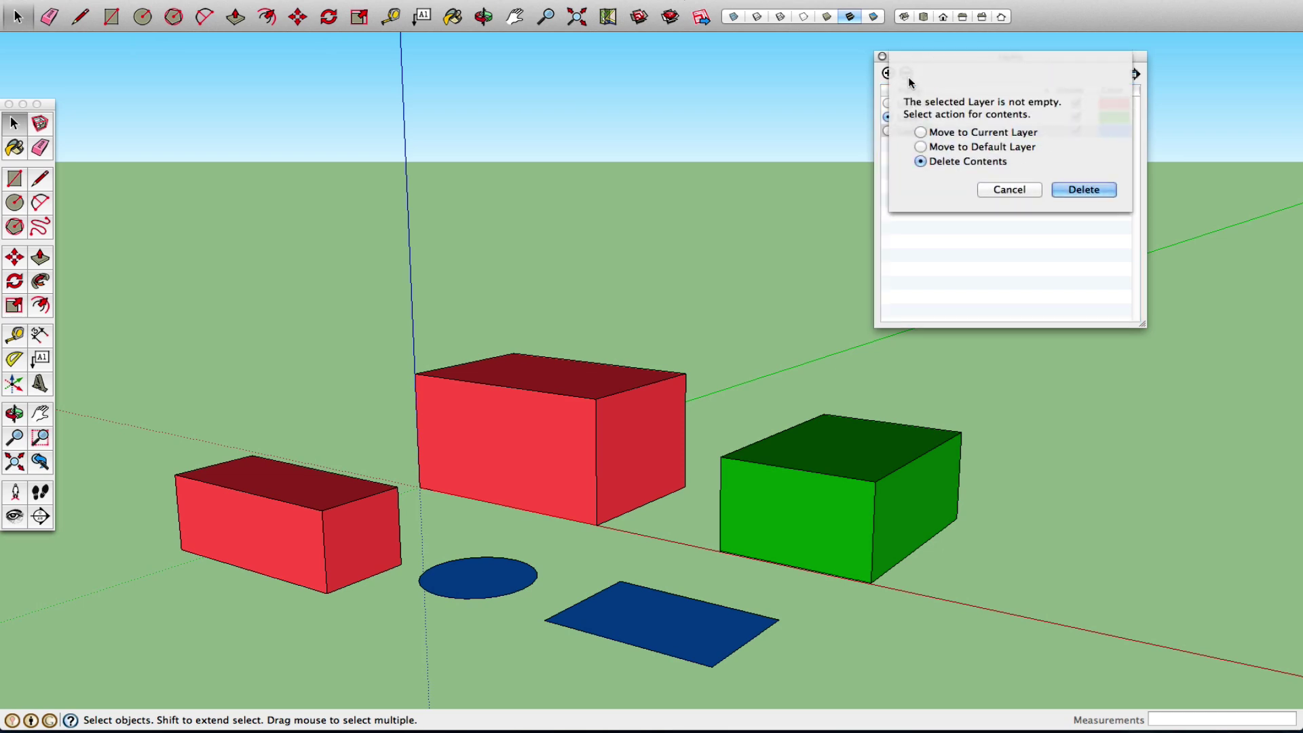
left_click(988, 133)
left_click(1094, 193)
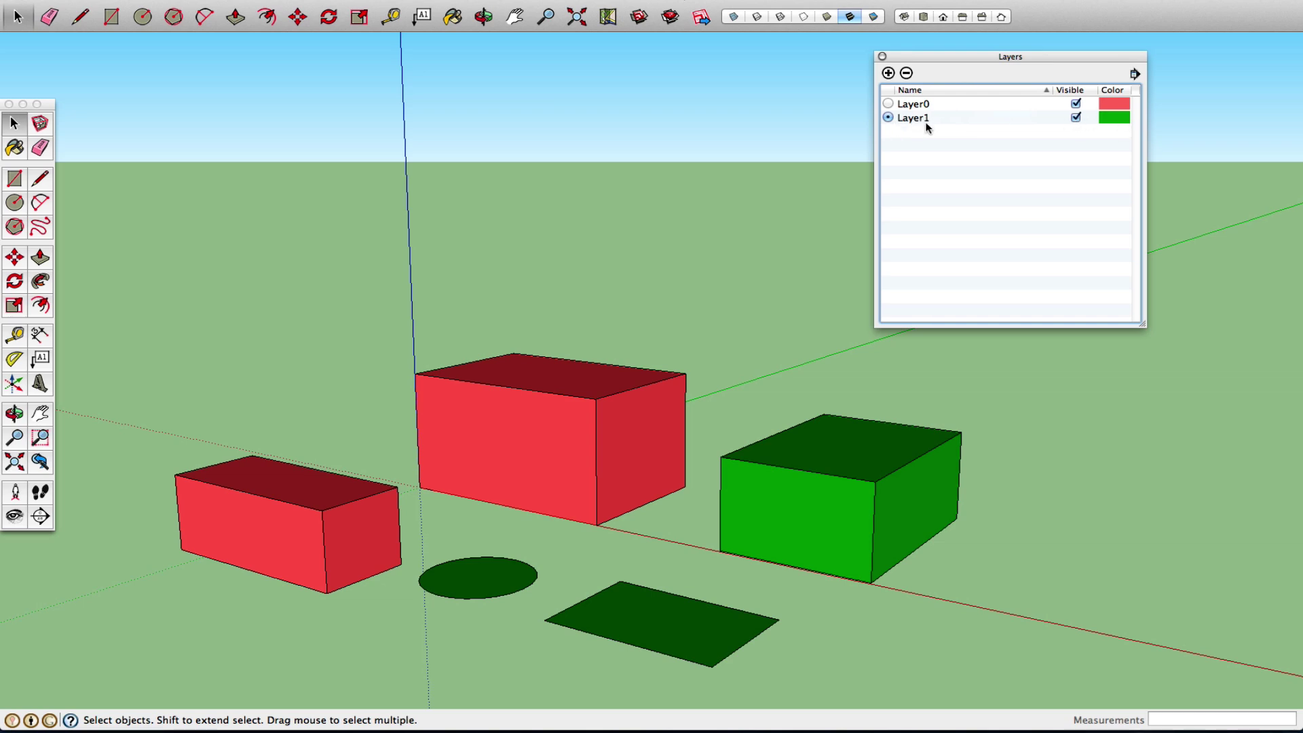
left_click(145, 0)
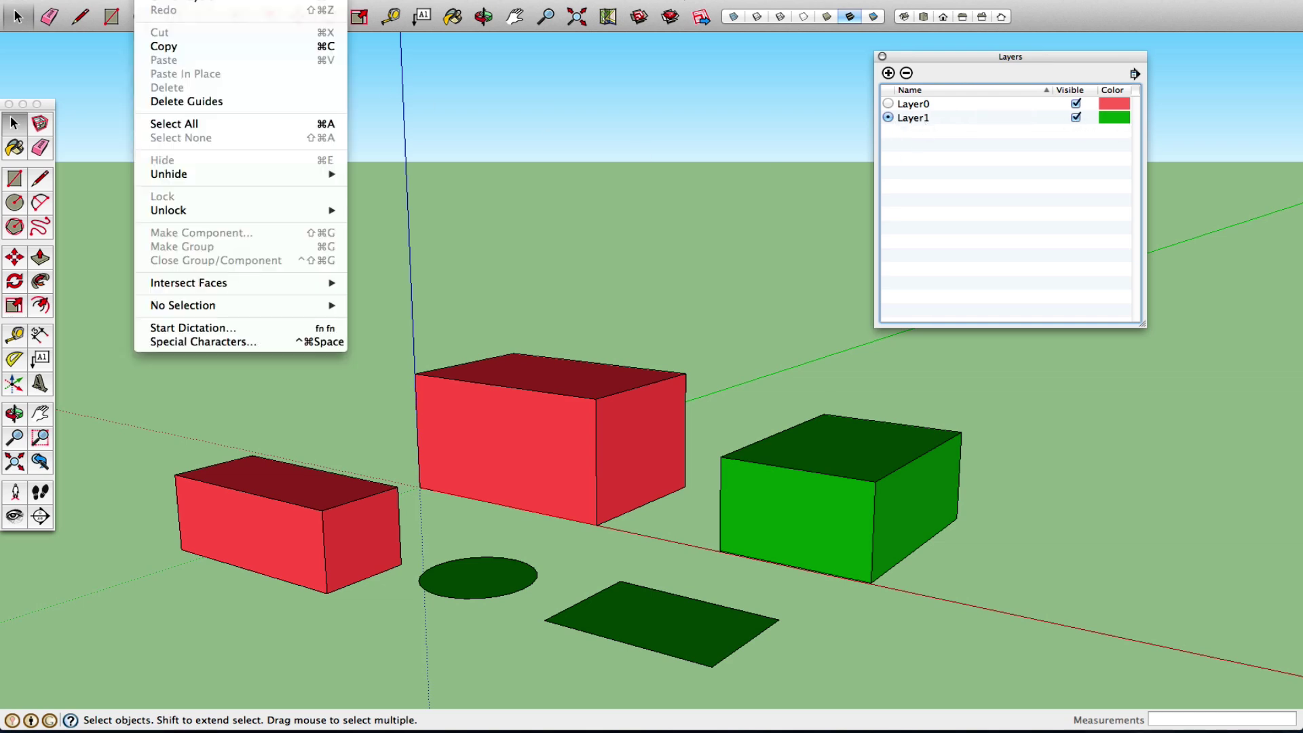
left_click(160, 2)
Delete Layer2 and move its contents to the default layer
left_click(926, 133)
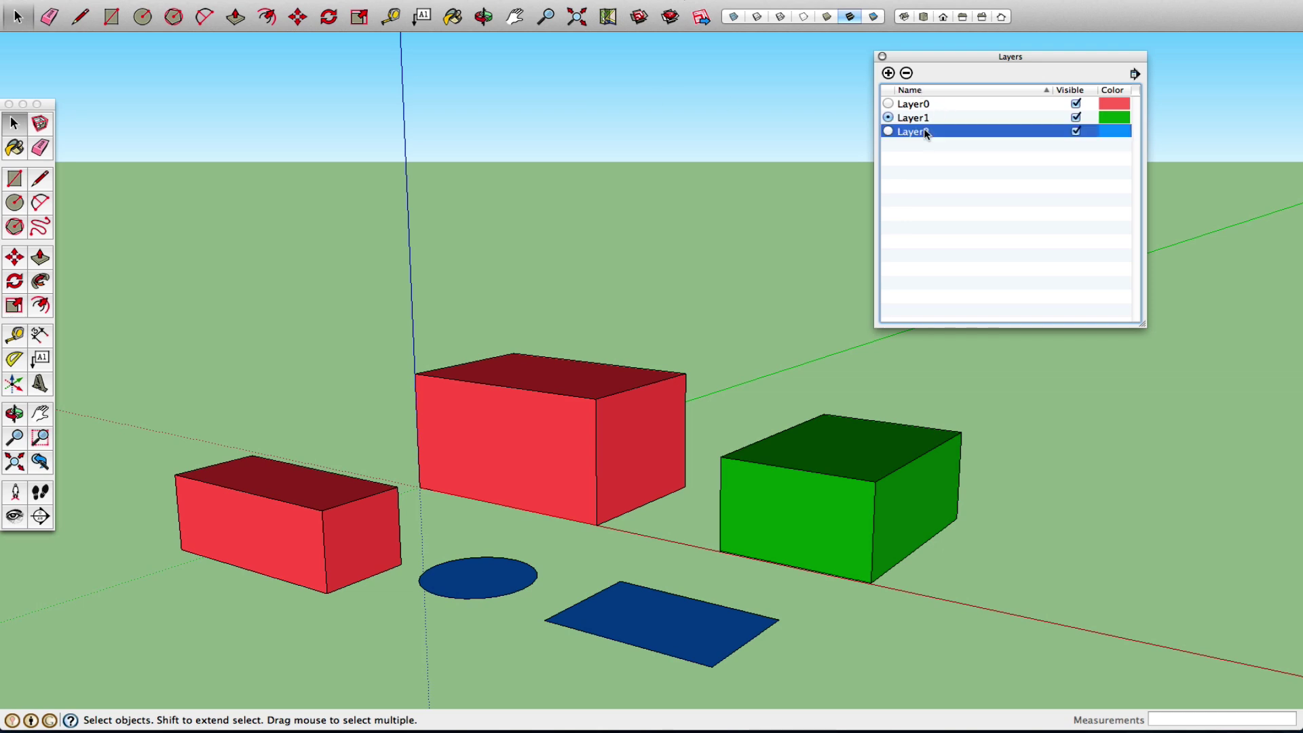
left_click(906, 73)
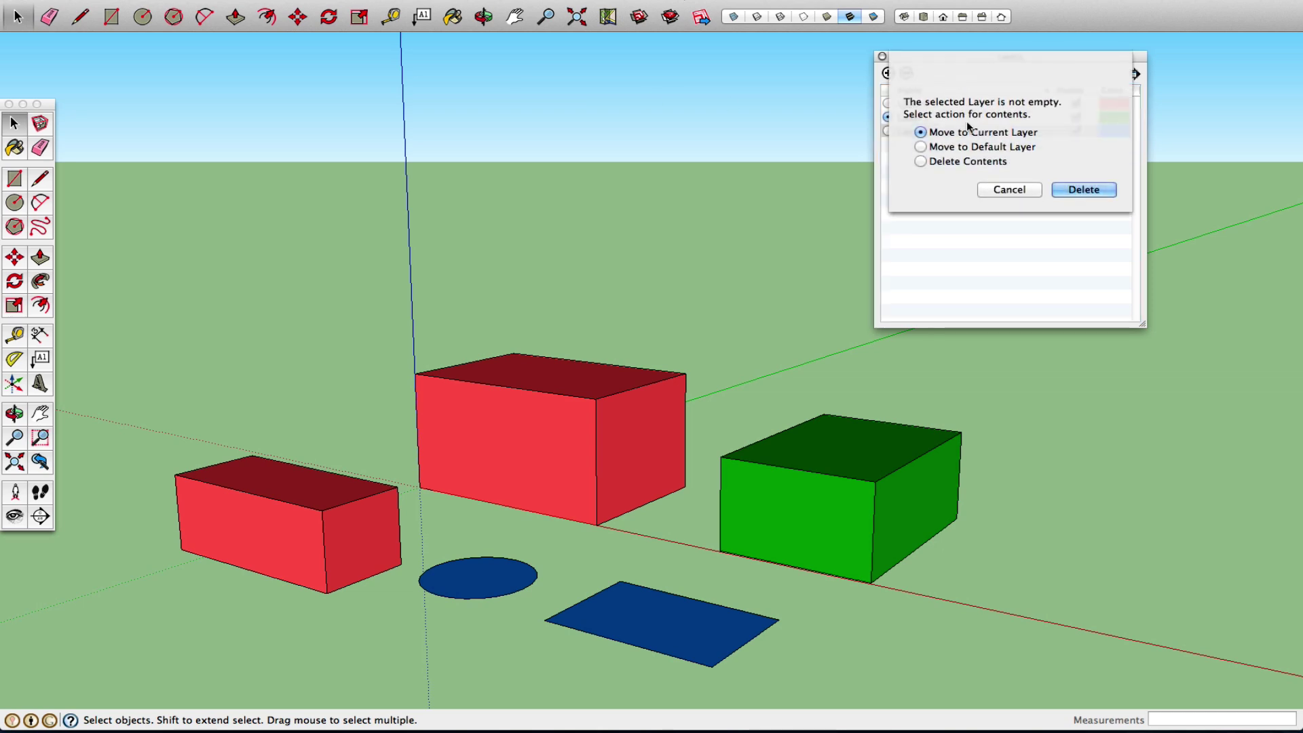
left_click(961, 148)
left_click(1092, 193)
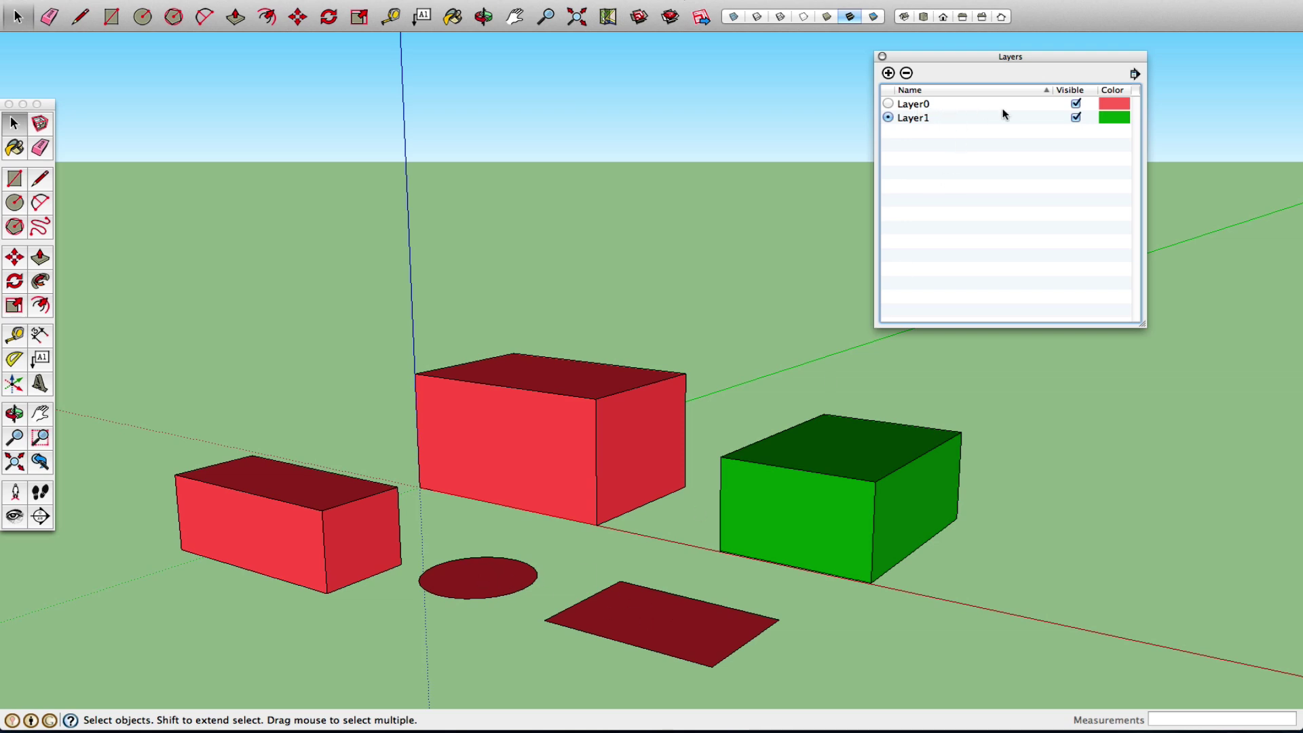
Toggle the visibility of Layer0 repeatedly to check which objects belong to it, leaving the layer visible
left_click(1078, 104)
left_click(1076, 104)
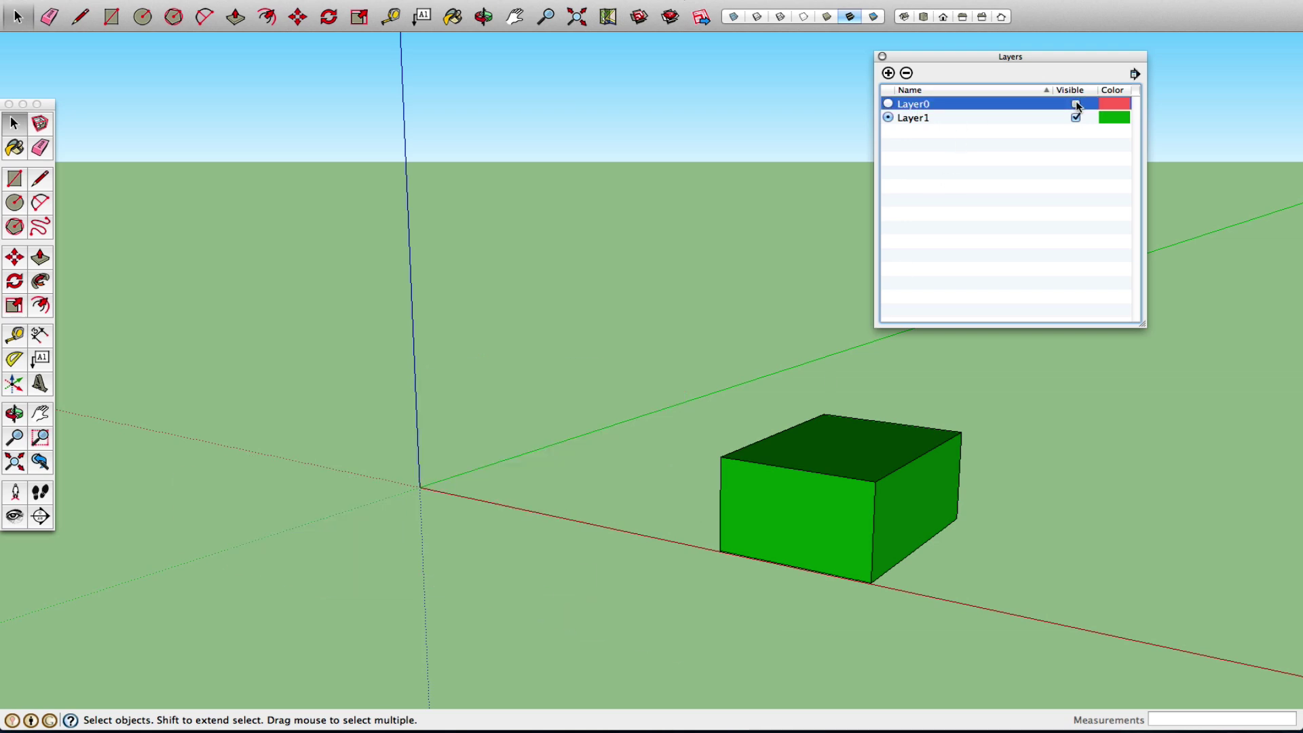
left_click(1076, 104)
left_click(1077, 104)
left_click(1076, 103)
left_click(1076, 104)
left_click(1076, 104)
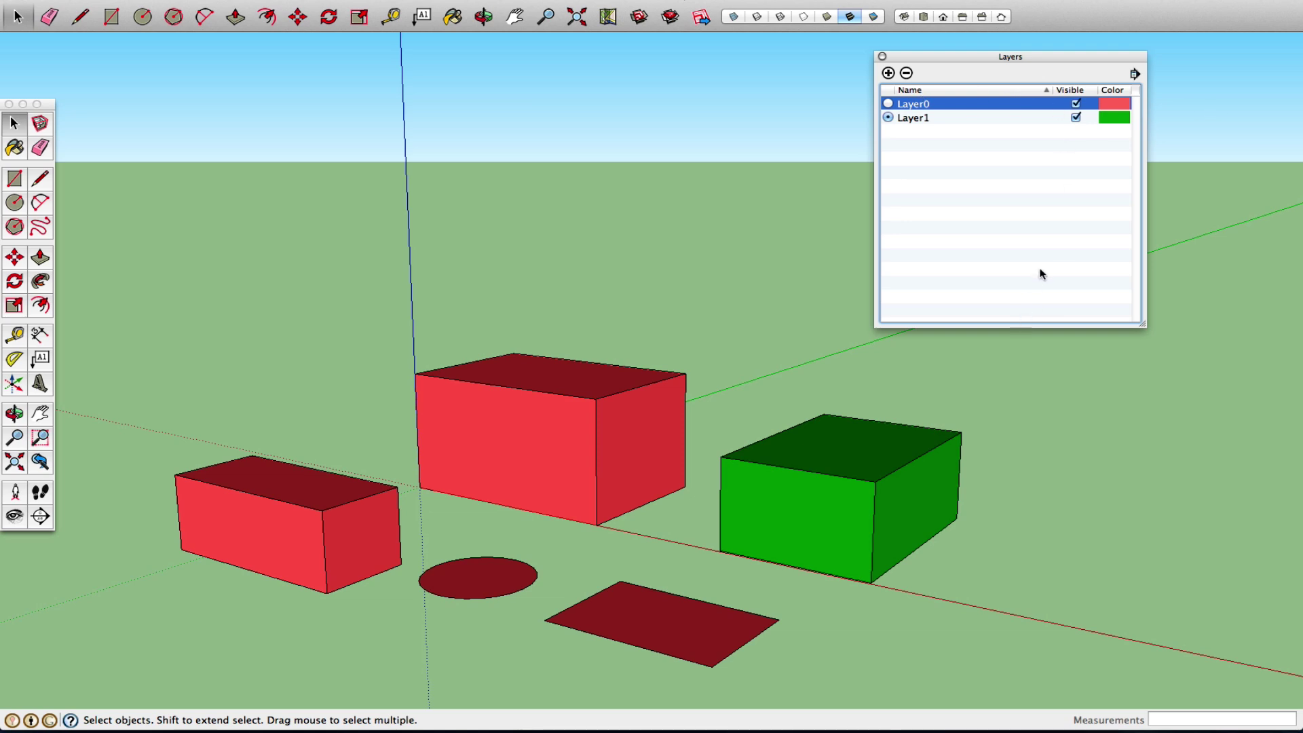
Check the Purge and Color by Layer options, and close the Layers window
left_click(1134, 74)
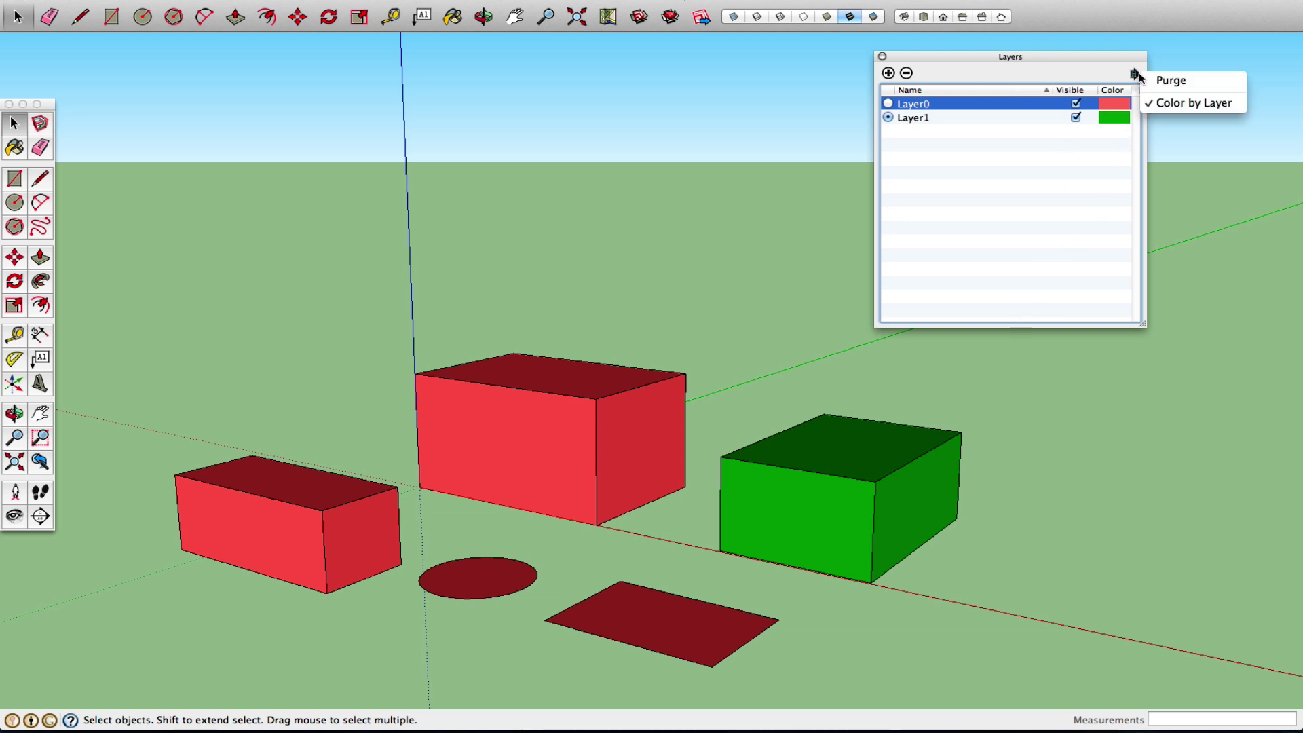
left_click(1061, 78)
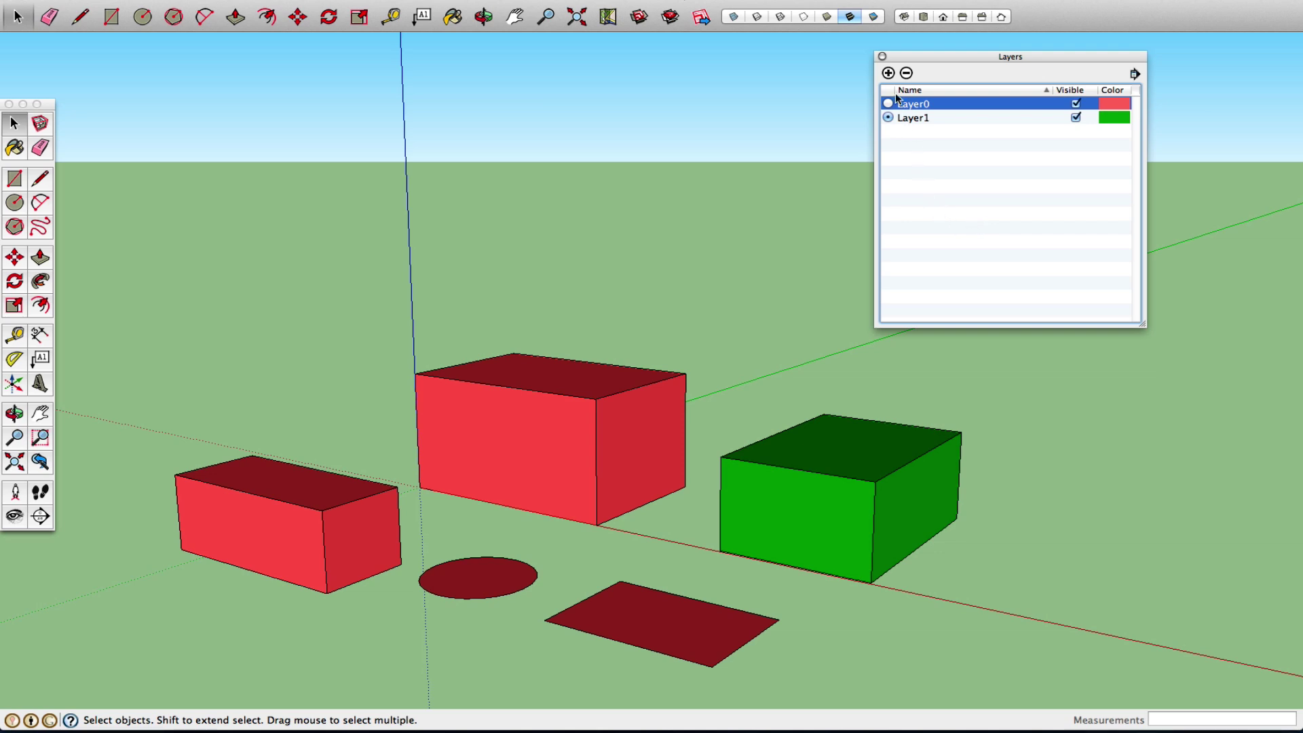
left_click(883, 57)
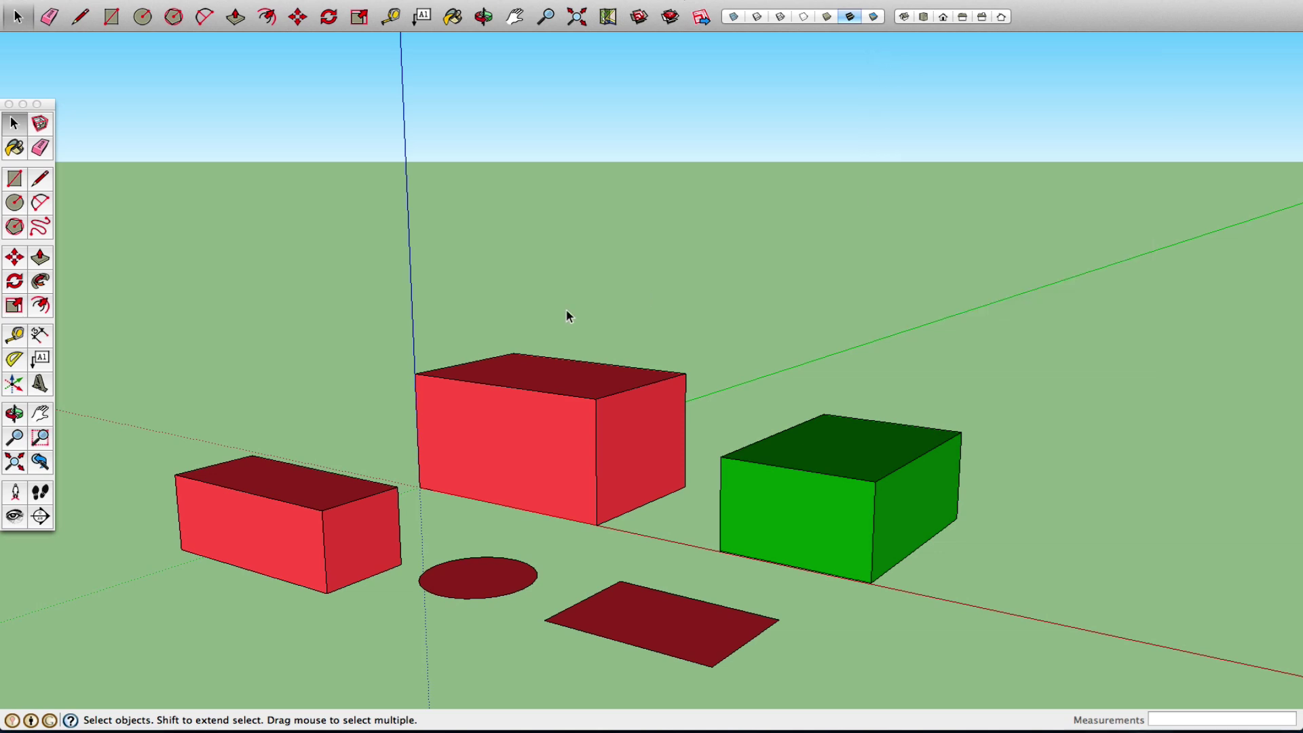
Select all boxes and flat shapes in the model and delete them
left_click_drag(158, 349, 1024, 690)
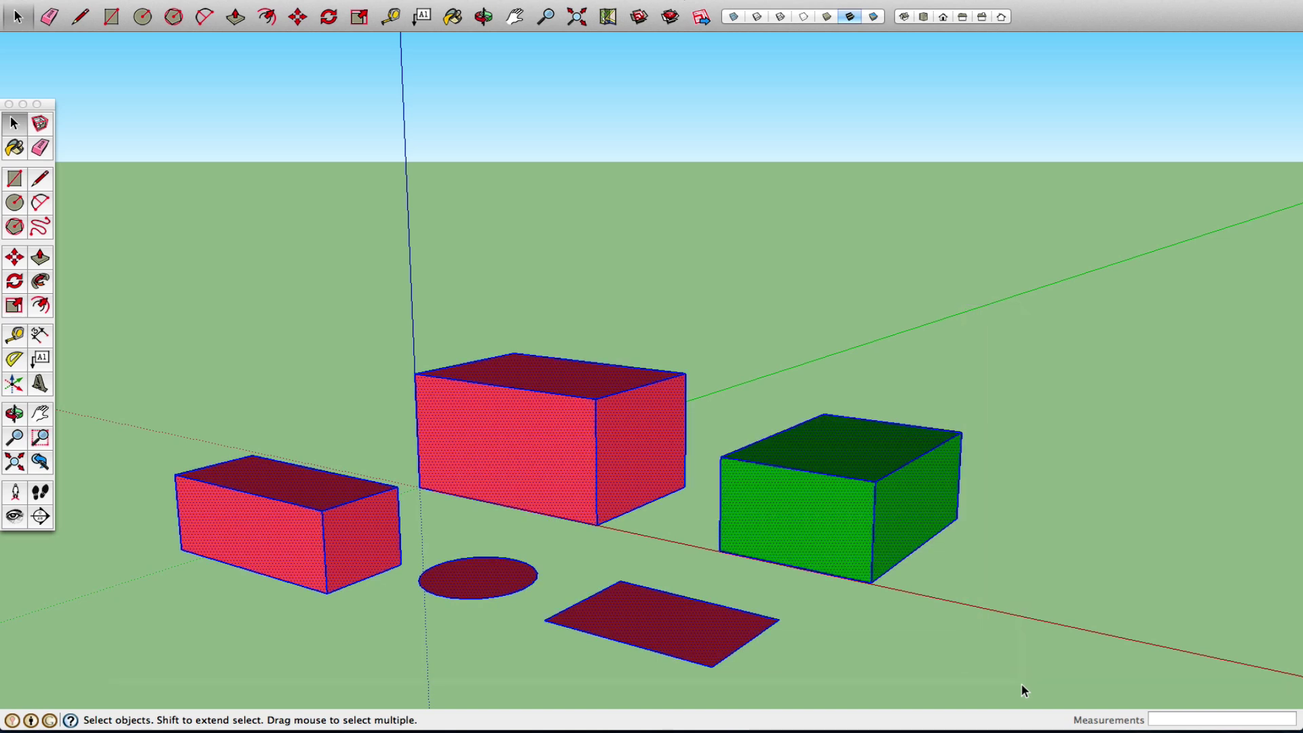
key("Delete")
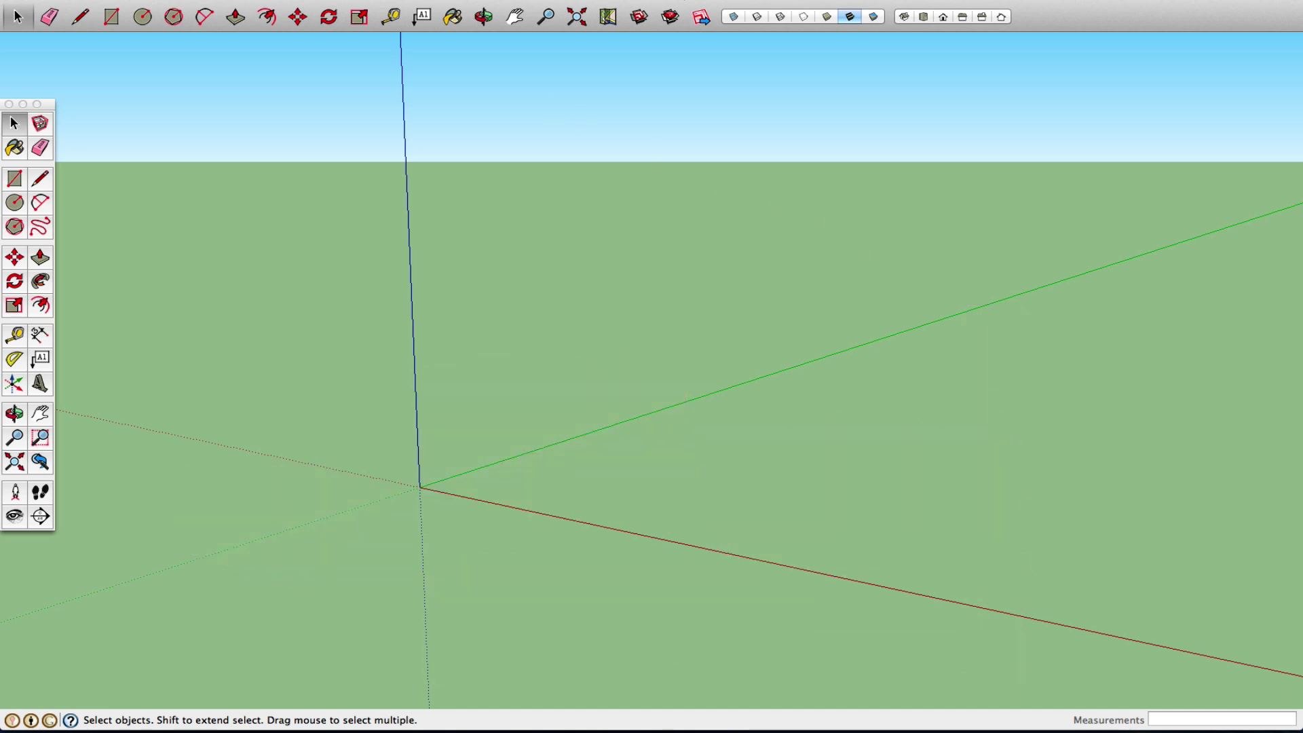
Draw a rectangle about 3.21 by 2.23 m from the origin and push/pull it up about 1.06 m into a box
left_click(366, 0)
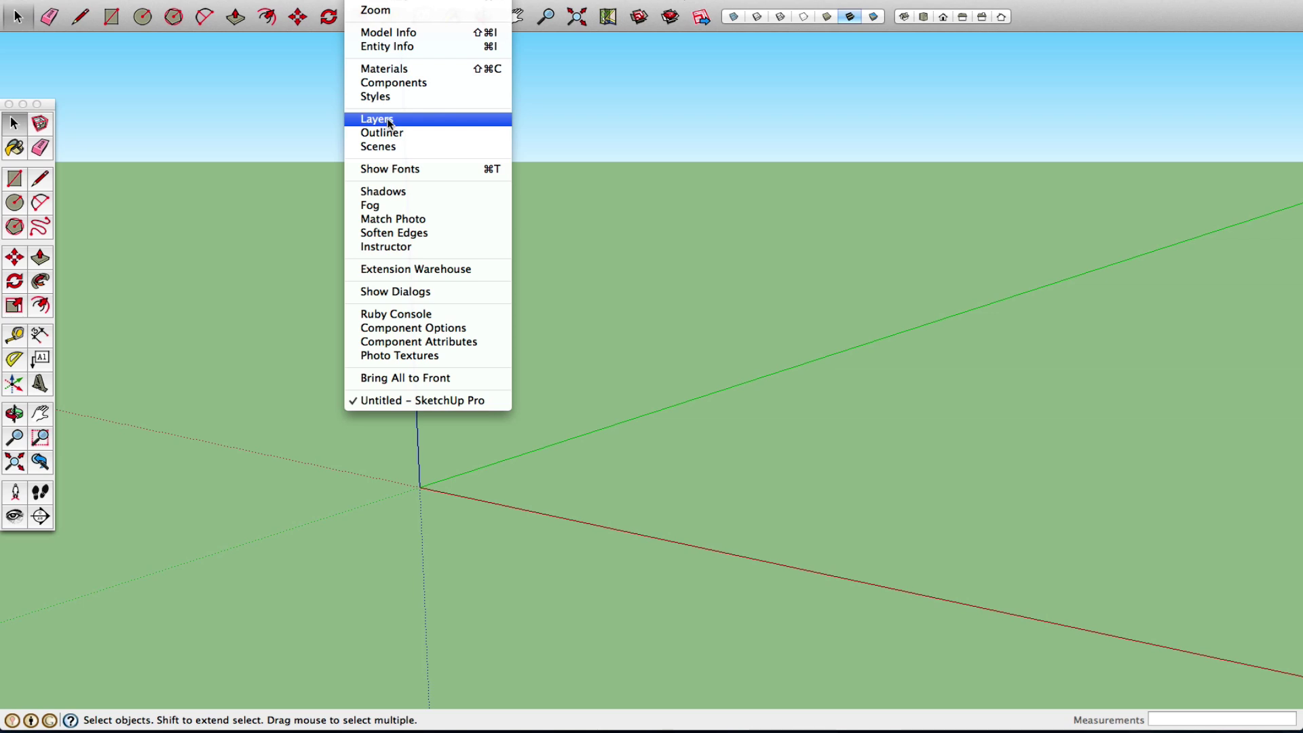
left_click(195, 280)
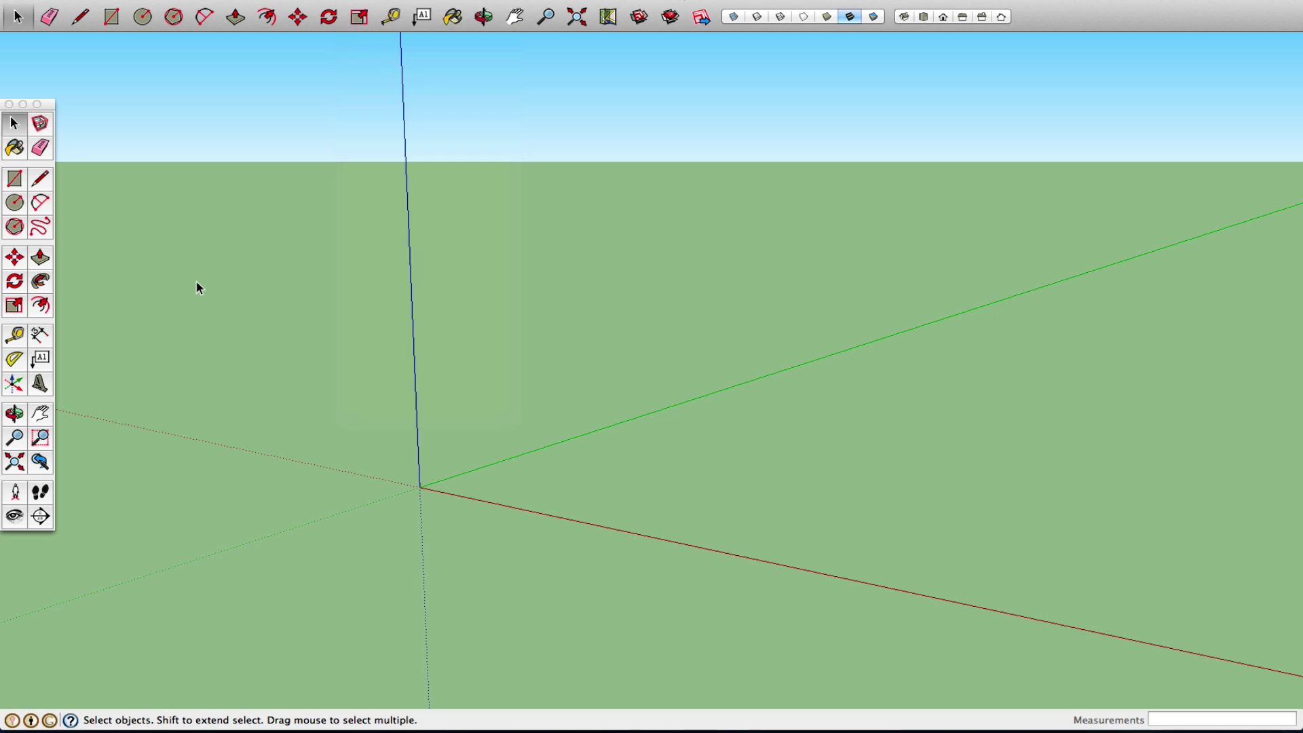
left_click(15, 178)
left_click(420, 487)
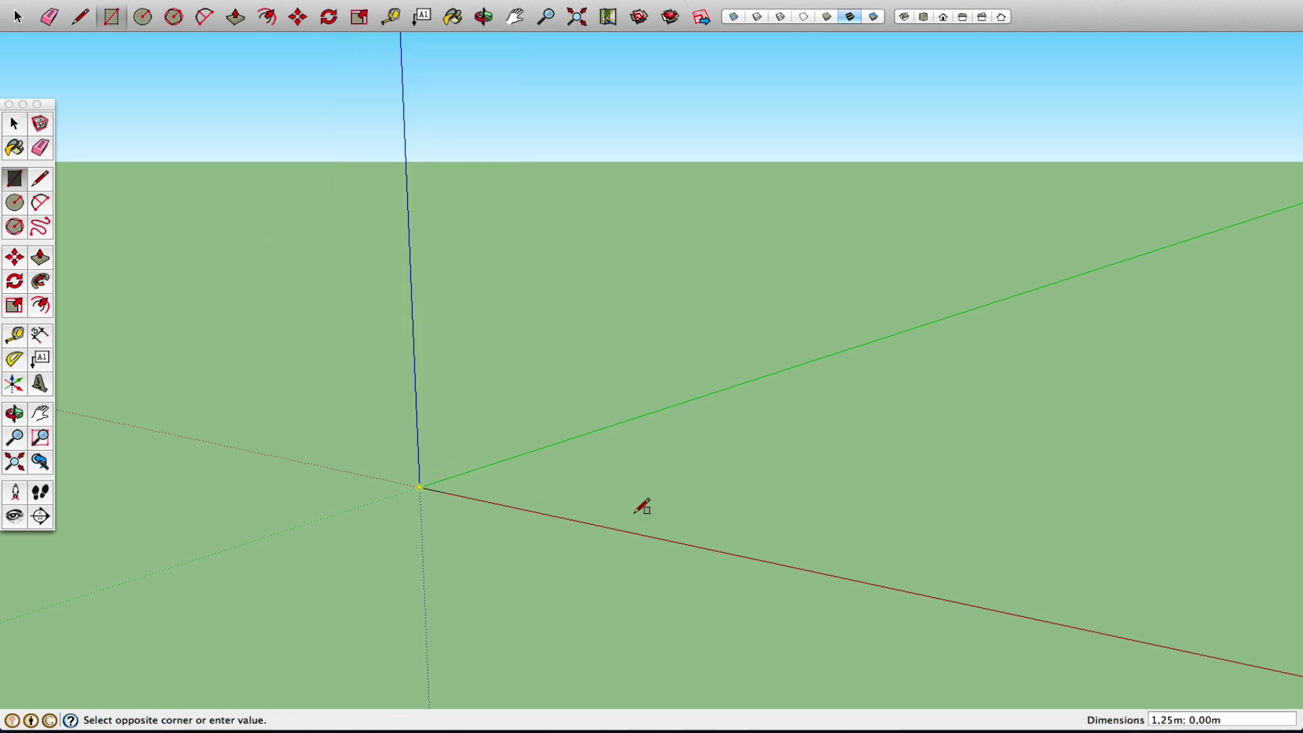
left_click(931, 485)
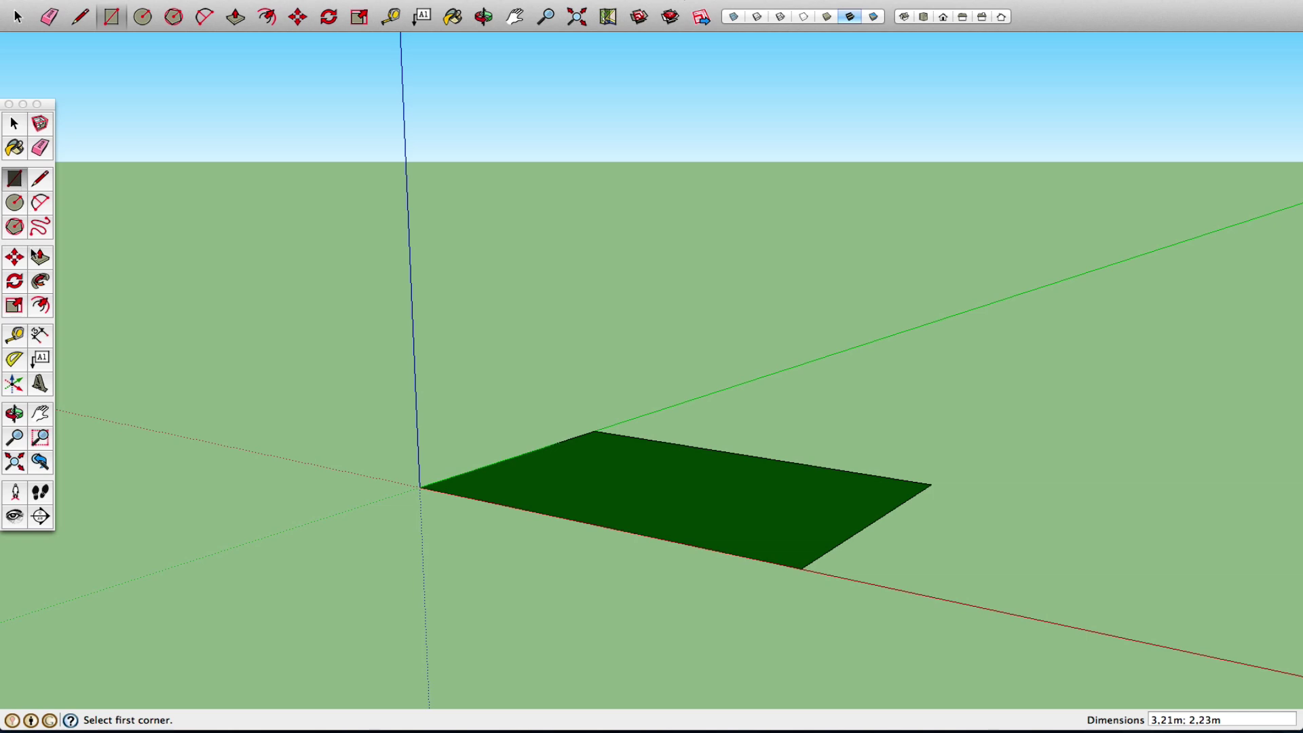
left_click(40, 257)
left_click_drag(638, 488, 639, 363)
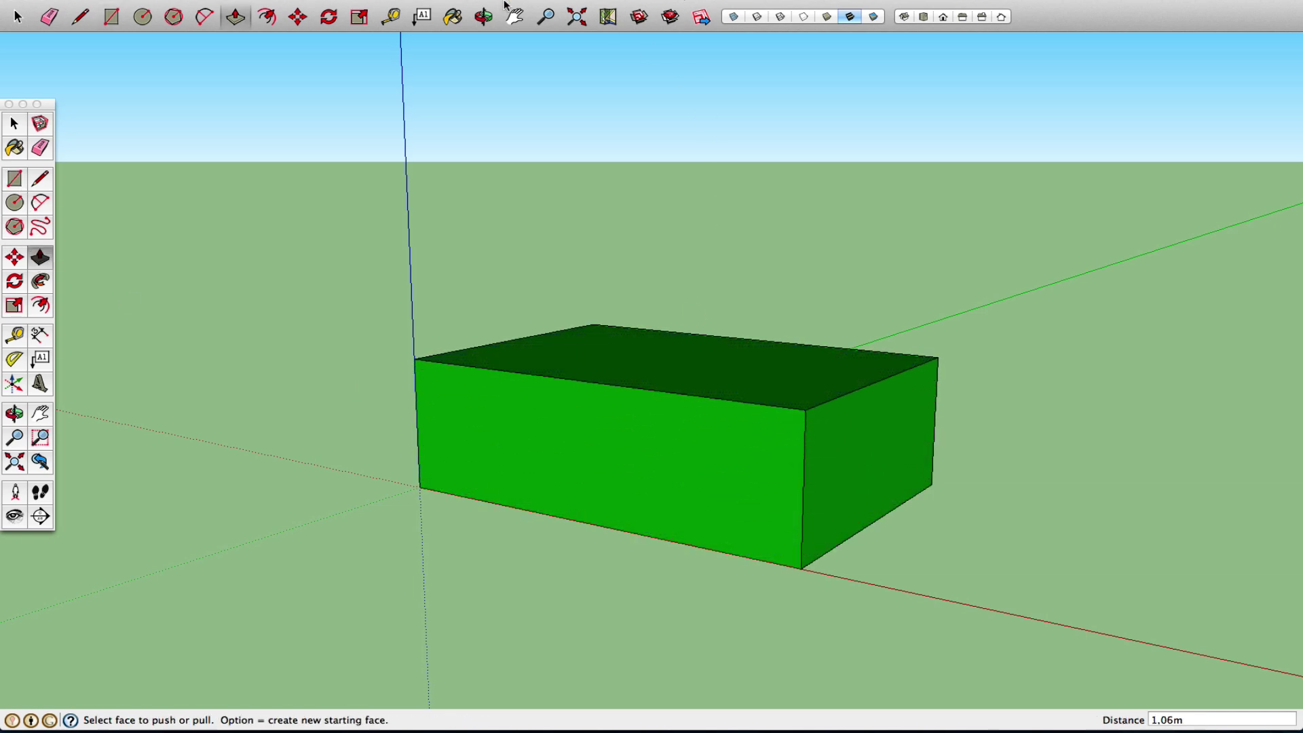
Open the Layers window and turn off Color by Layer
left_click(371, 2)
left_click(377, 120)
left_click(1137, 75)
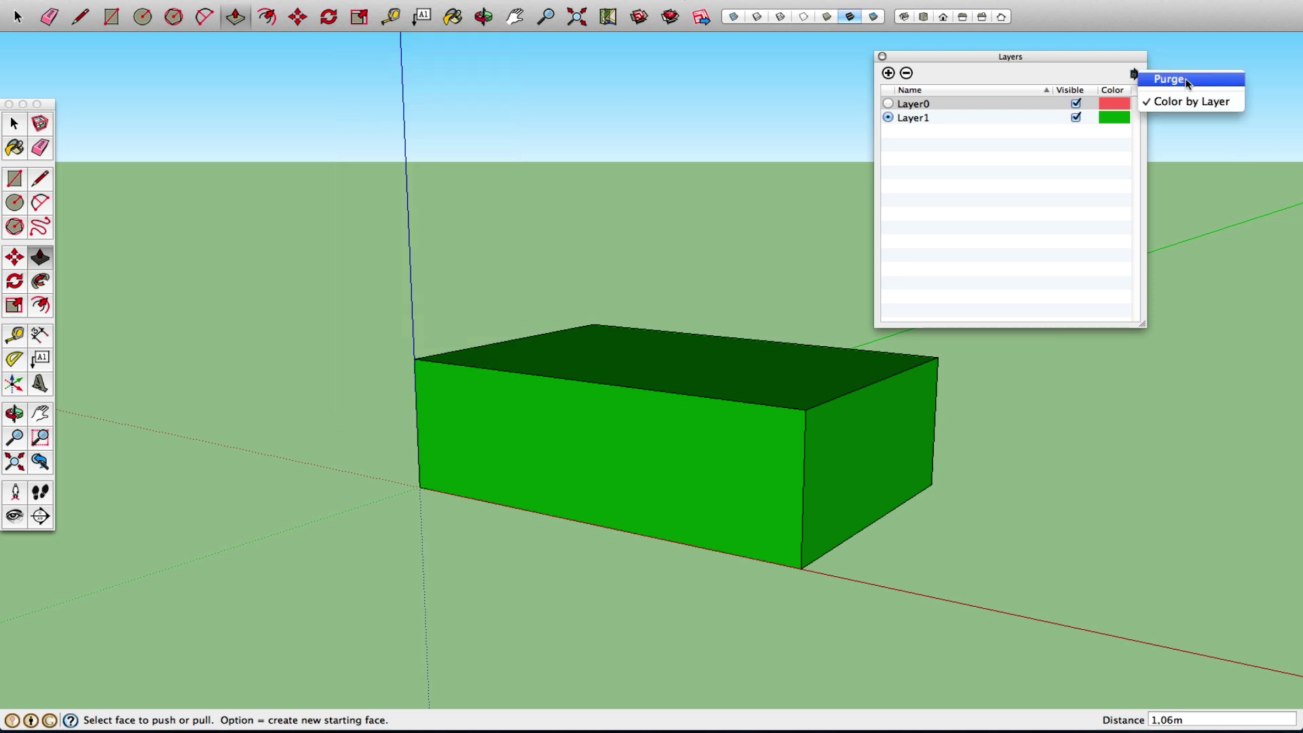
left_click(1191, 101)
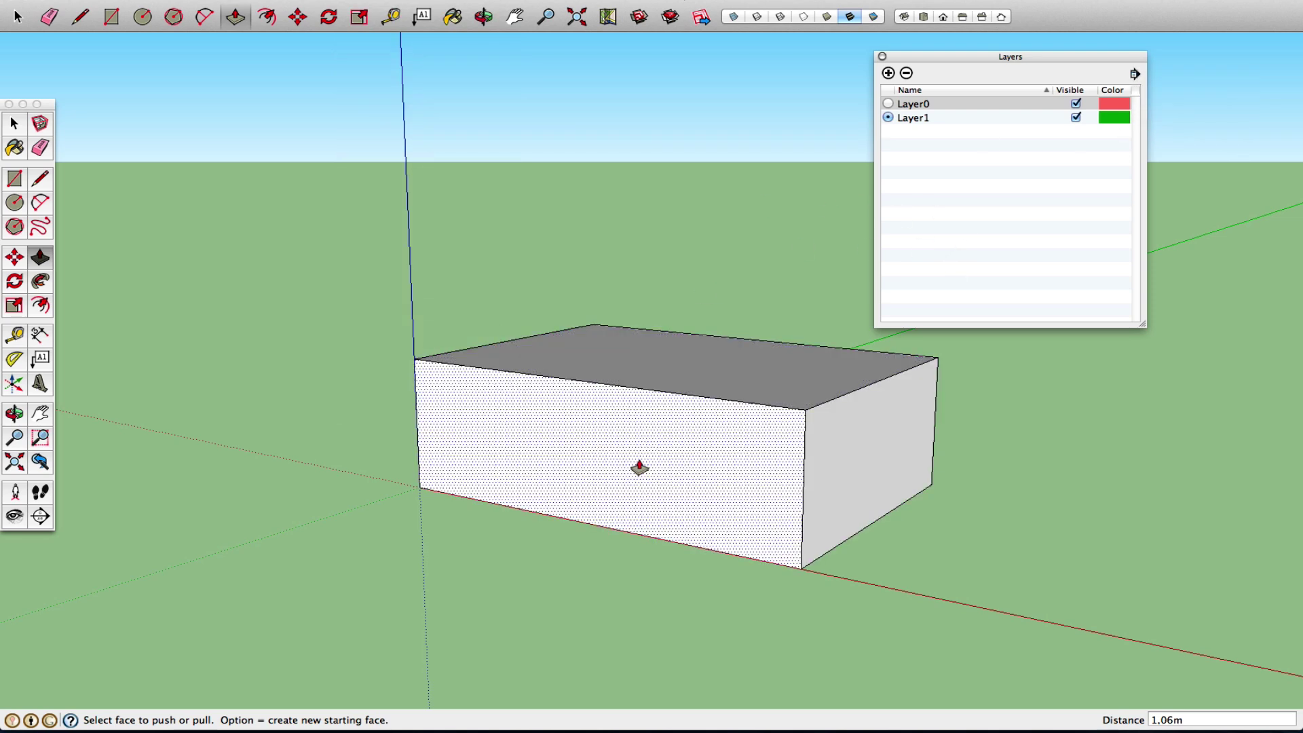
Make Layer0 current, delete Layer1 while moving its contents to the current layer, and close the Layers window
left_click(916, 125)
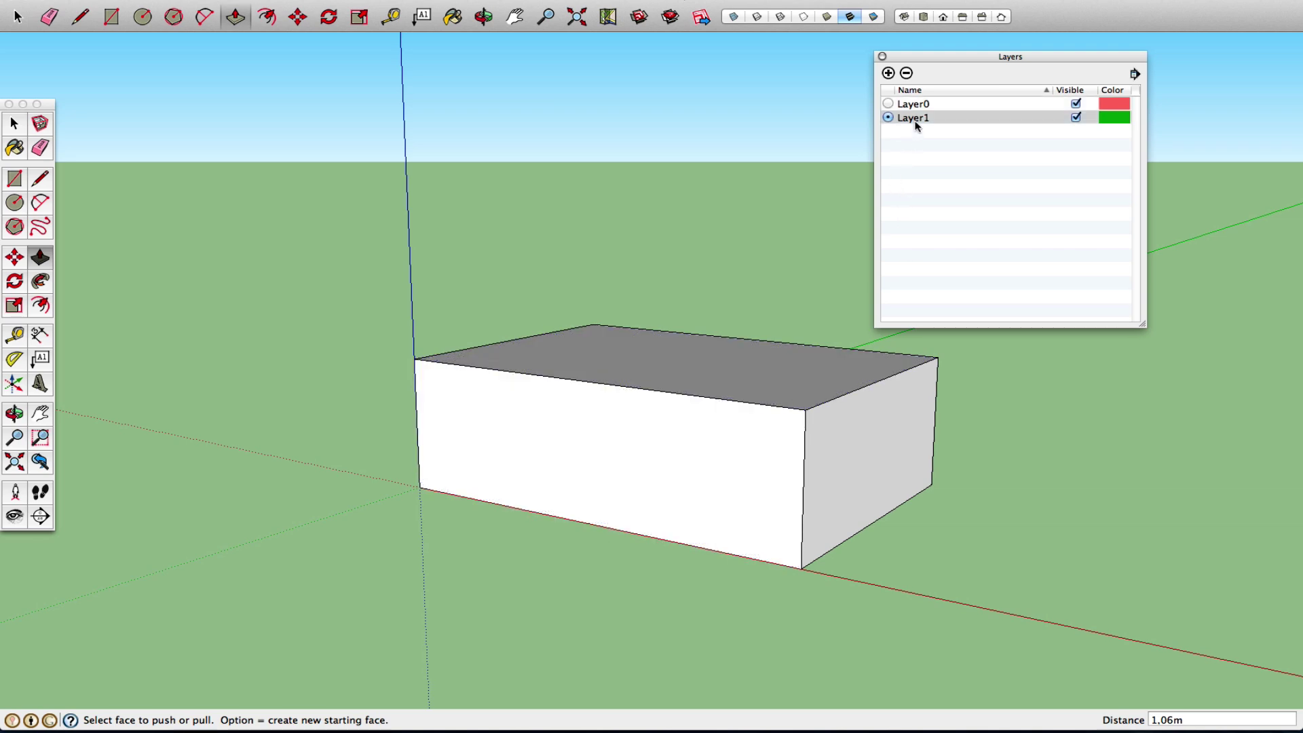
left_click(888, 104)
left_click(919, 120)
left_click(909, 76)
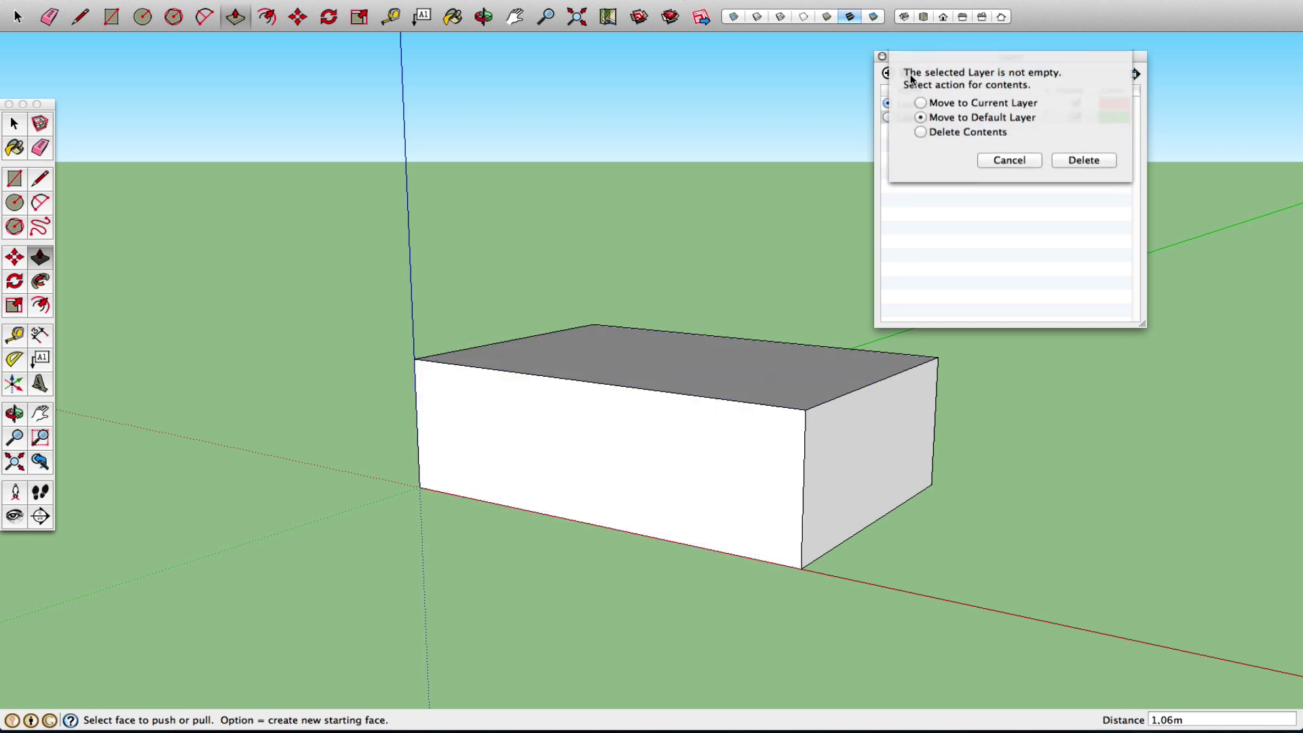
left_click(946, 134)
left_click(1076, 191)
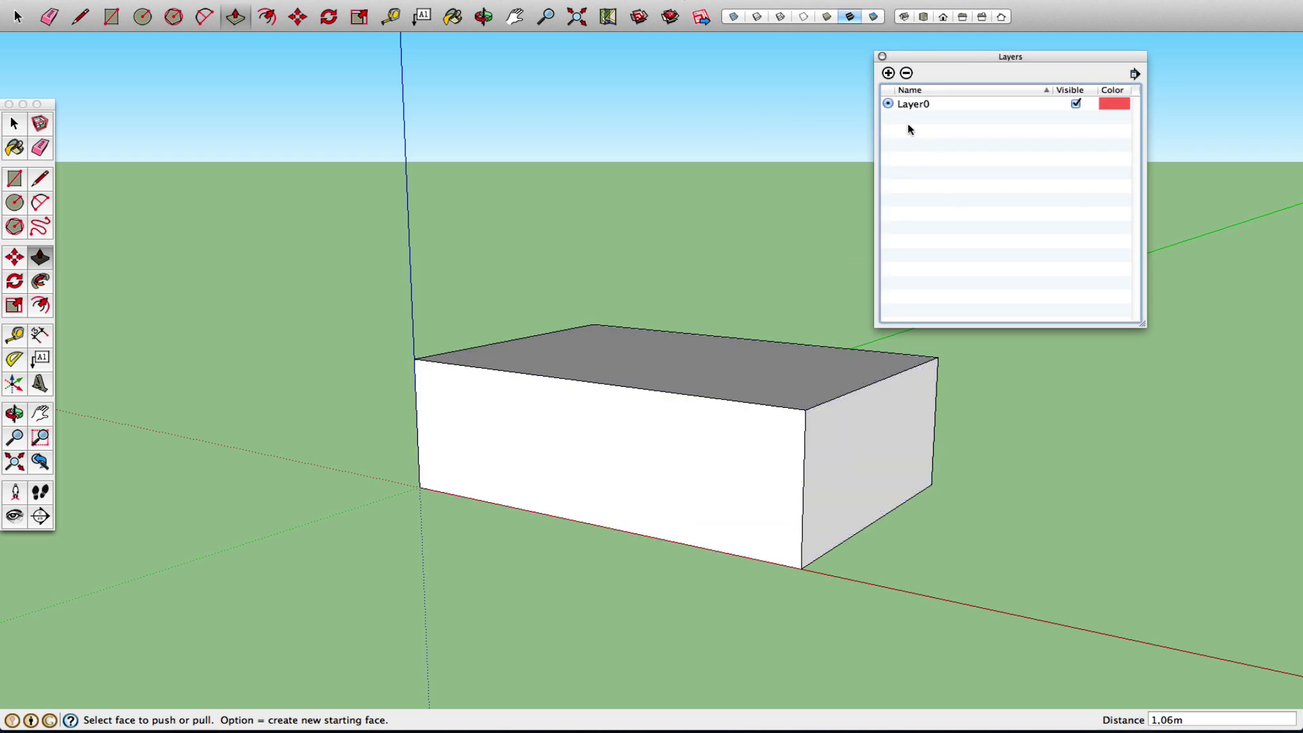
left_click(883, 56)
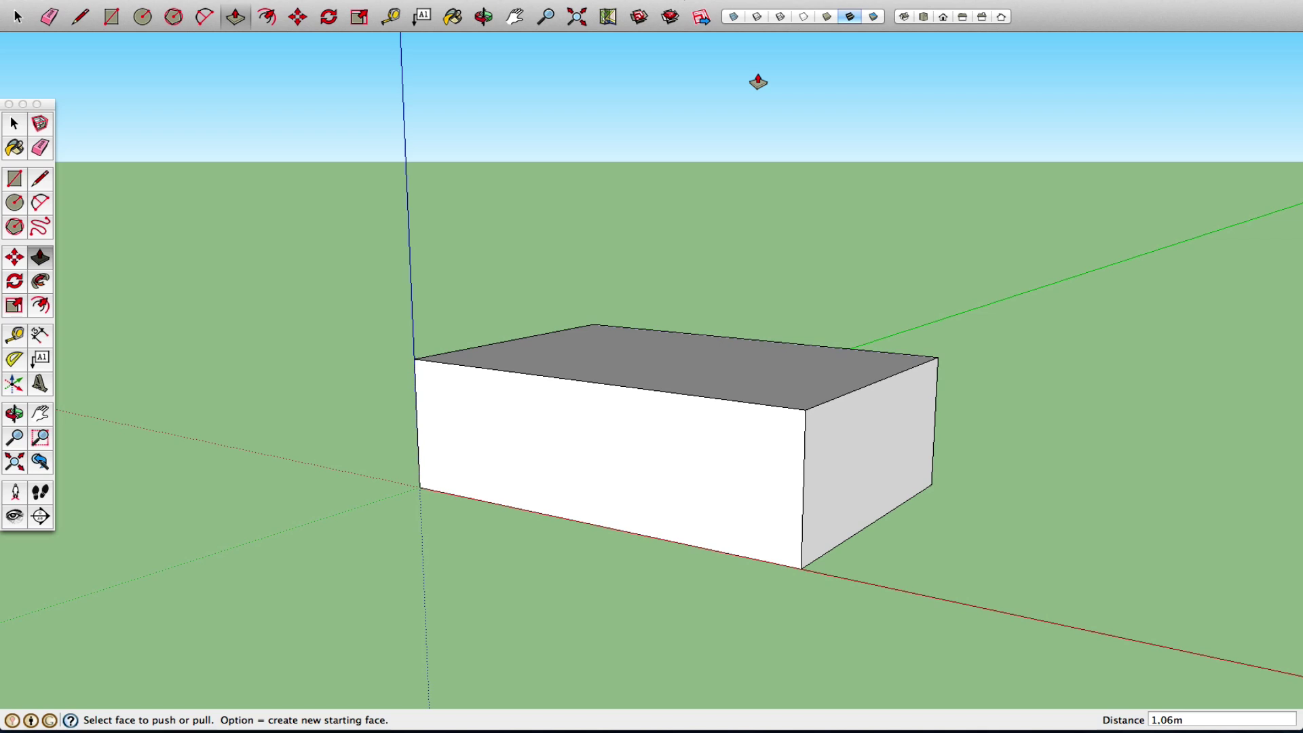
Draw an open stepped chain of four connected lines in front of the box near the origin
left_click(18, 124)
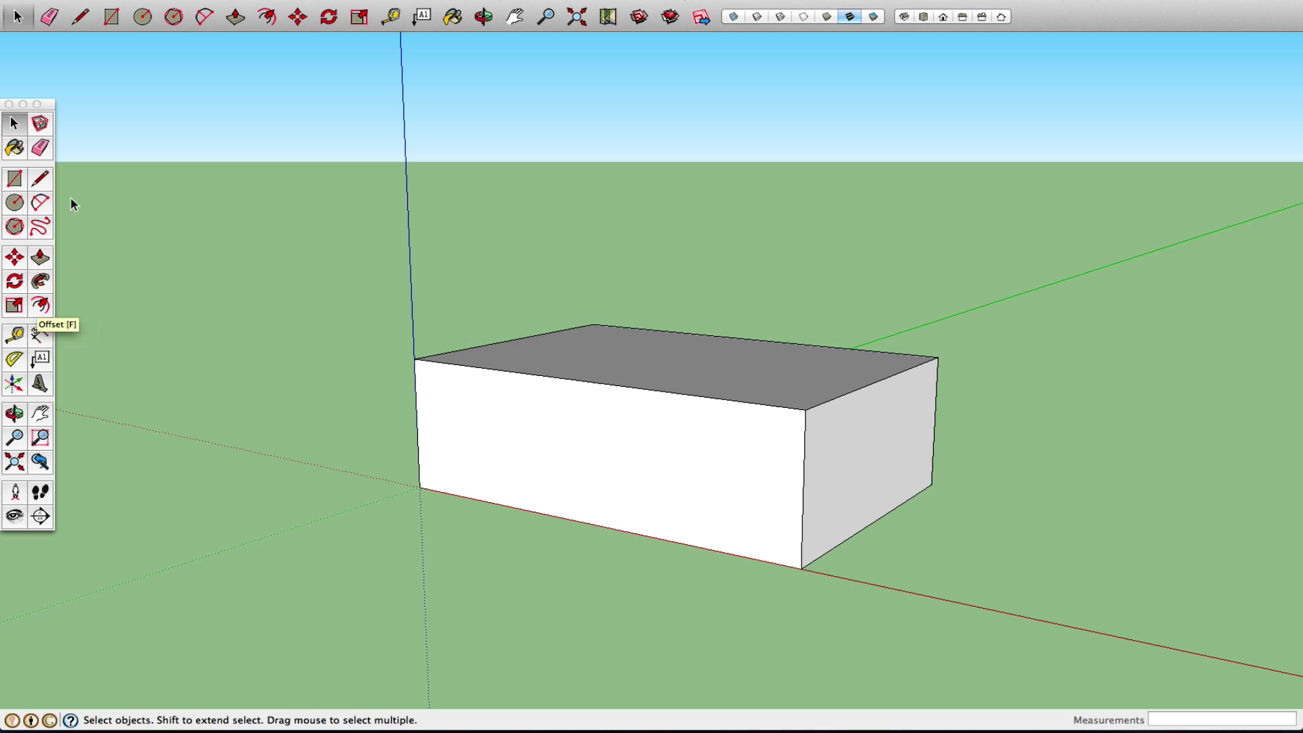
left_click(40, 179)
left_click(216, 454)
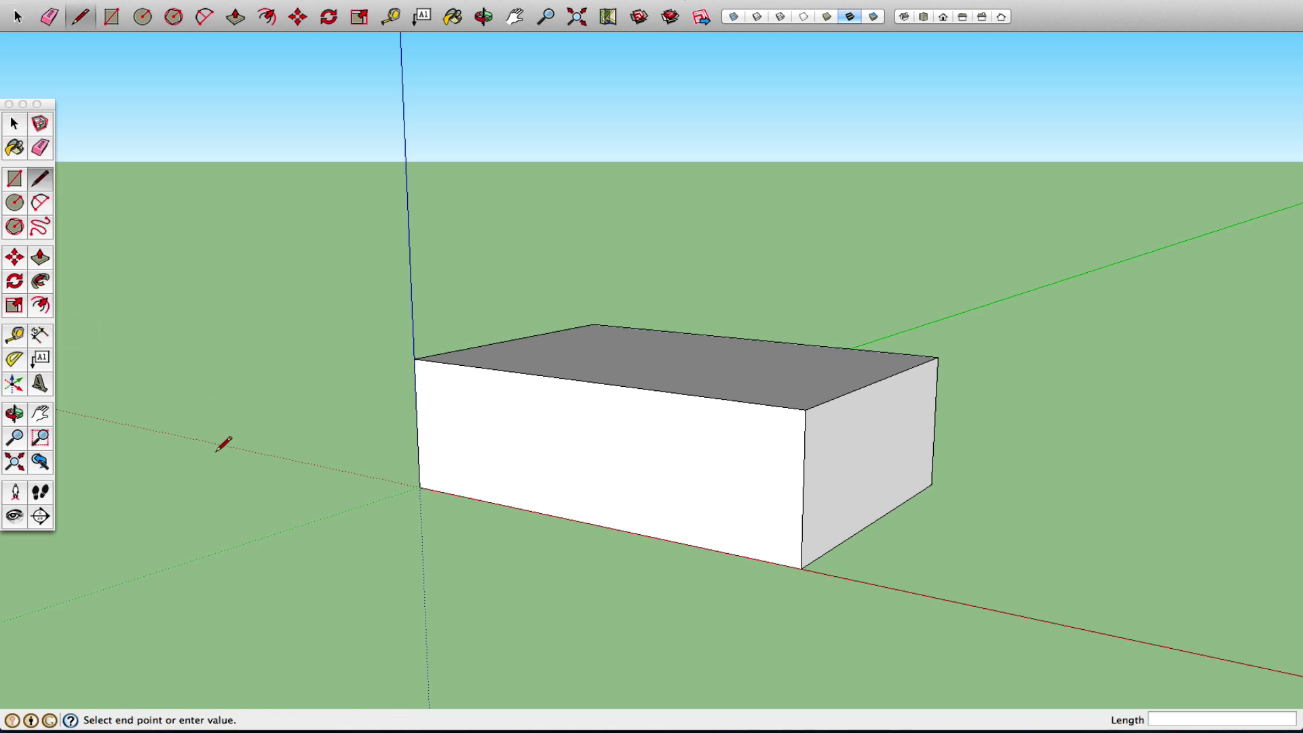
left_click(220, 531)
left_click(331, 562)
left_click(335, 630)
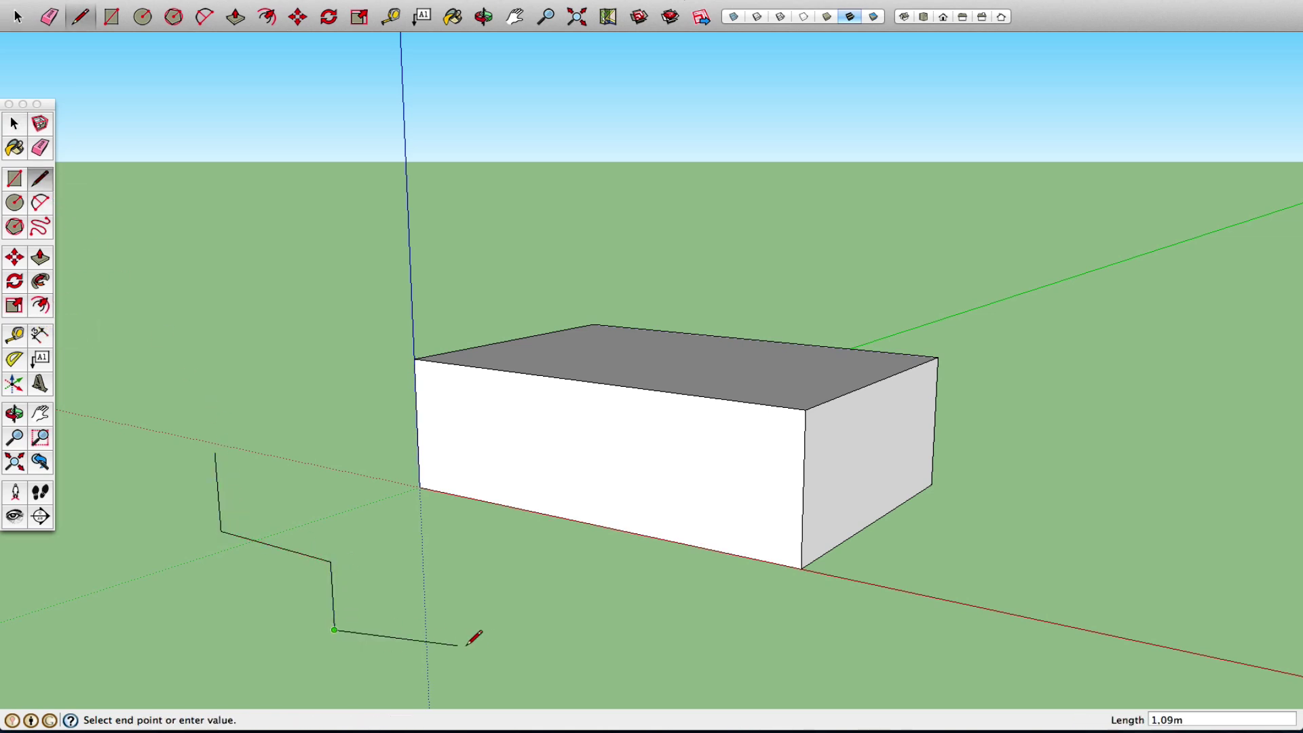
left_click(480, 650)
key("Escape")
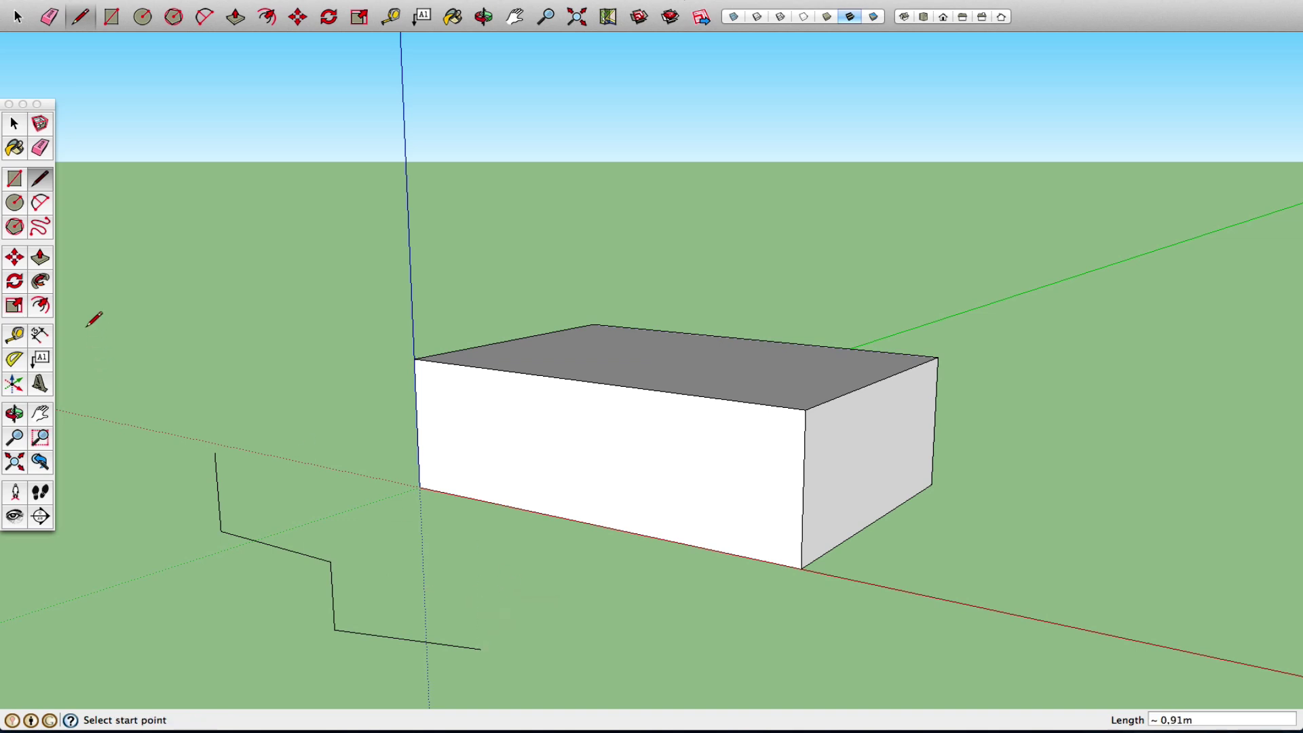
Join the two open ends of the stepped line chain with a straight diagonal line
left_click(39, 310)
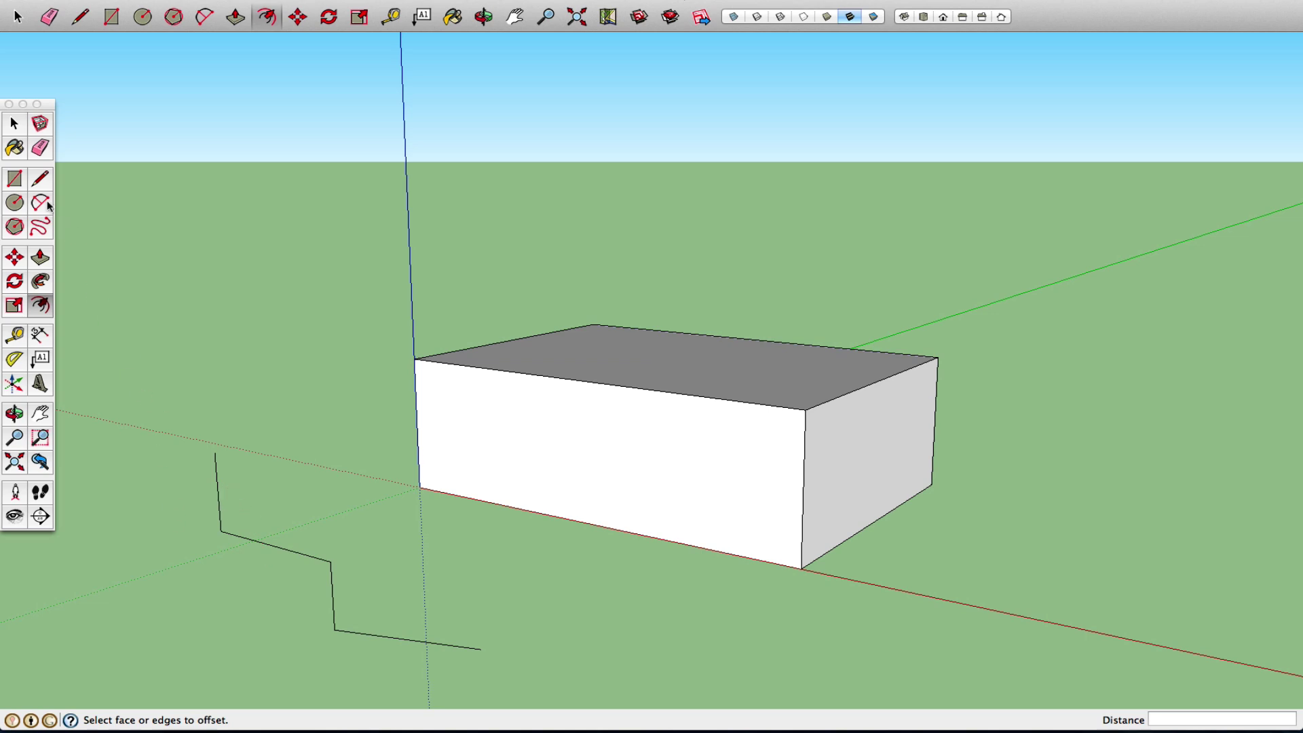
left_click(40, 179)
left_click(216, 452)
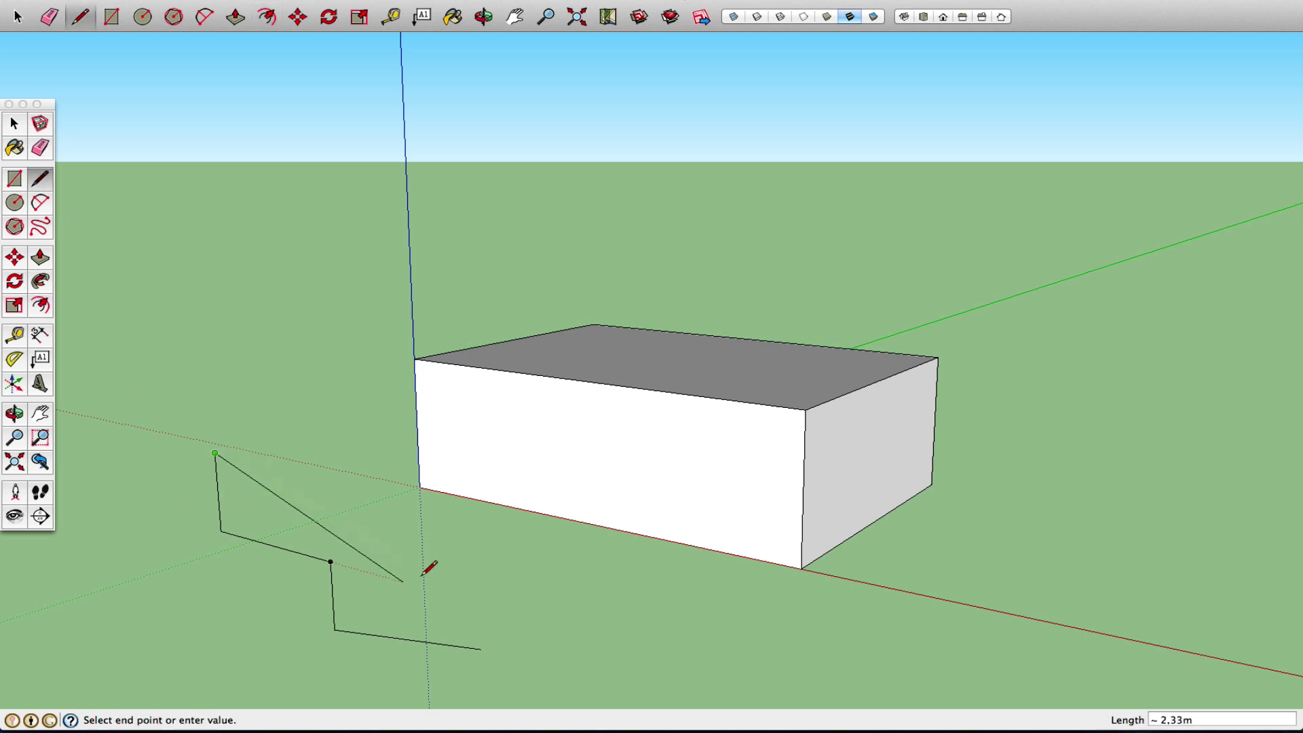
left_click(479, 648)
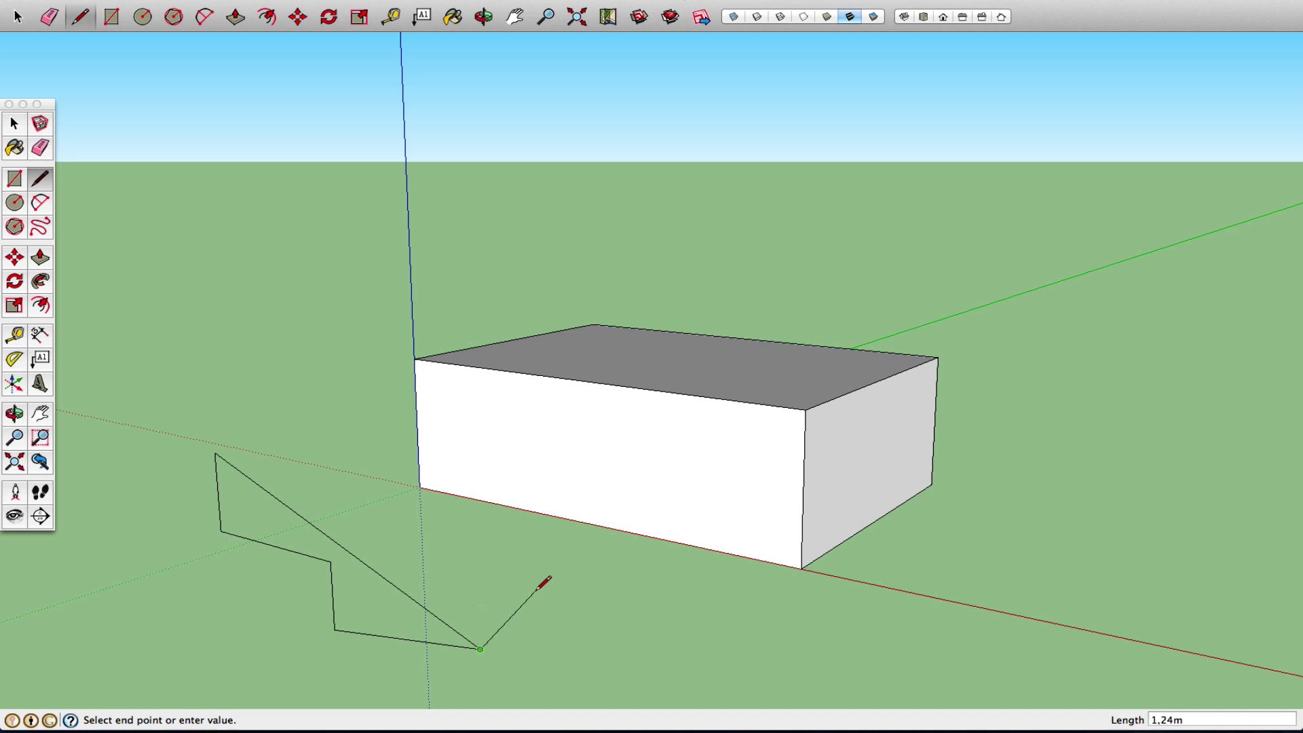
key("Escape")
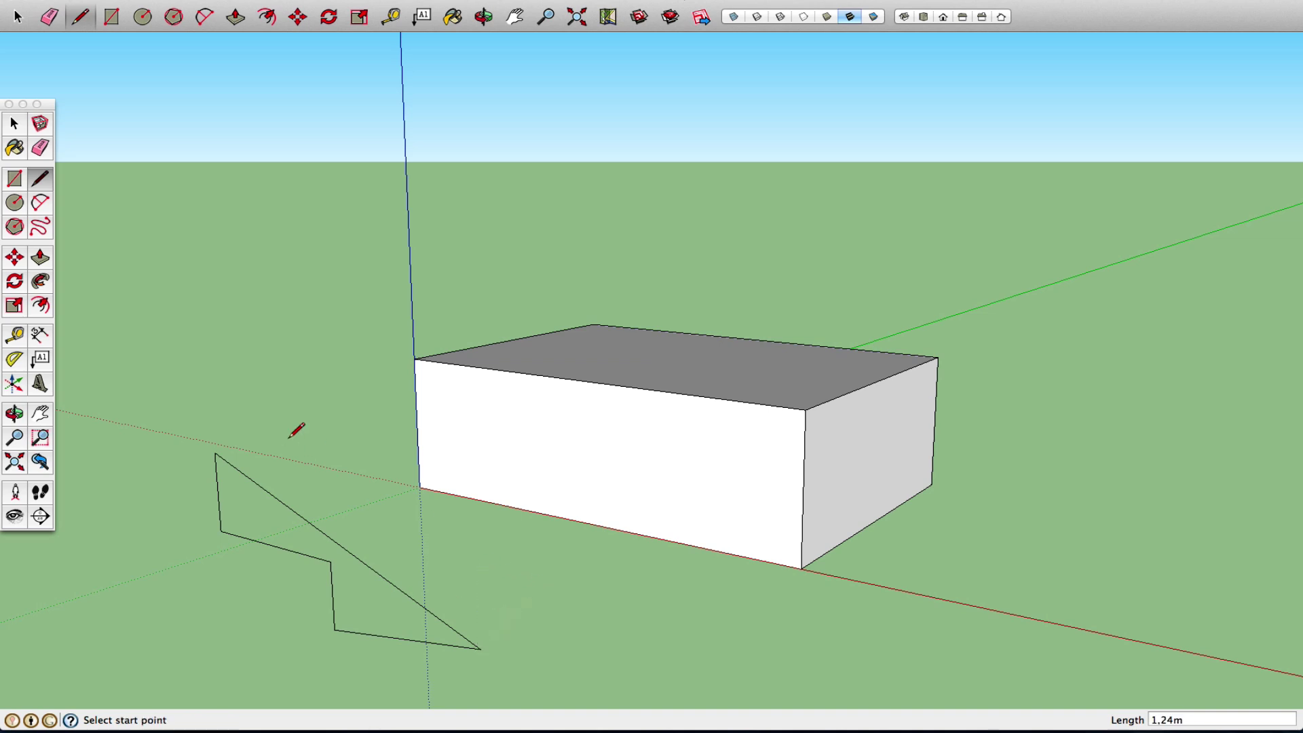
key("space")
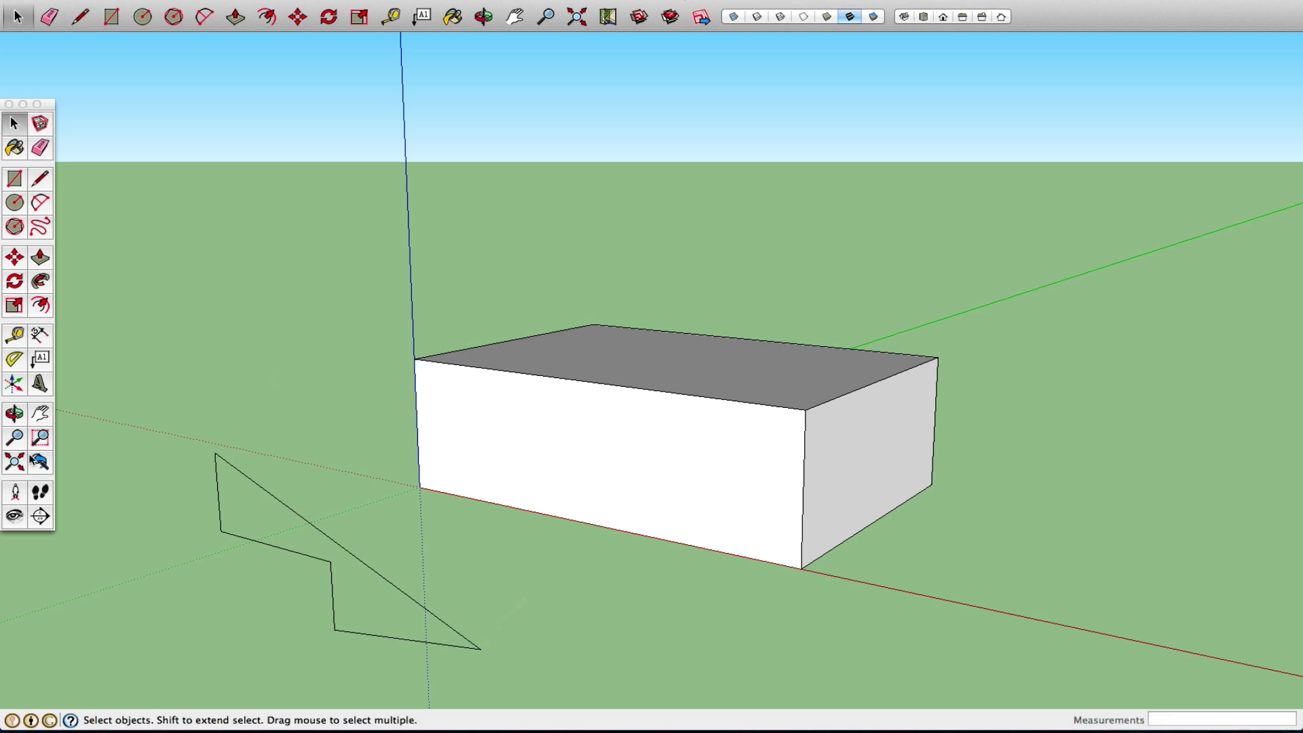
Select all edges of the stepped outline beside the box and delete them
left_click(14, 413)
mouse_move(378, 581)
left_mouse_down()
mouse_move(241, 527)
mouse_move(3, 533)
mouse_move(378, 566)
left_mouse_up()
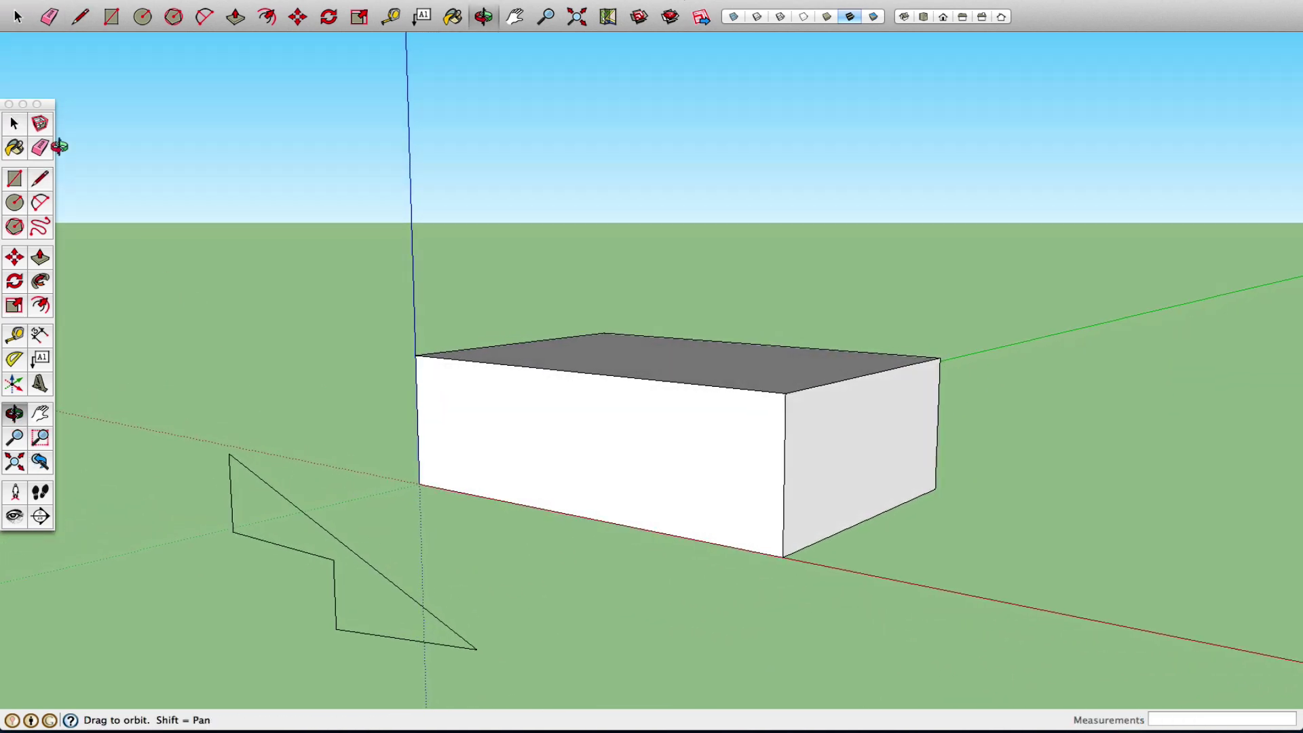
left_click(15, 123)
left_click_drag(213, 410, 336, 658)
key("Delete")
key("Delete")
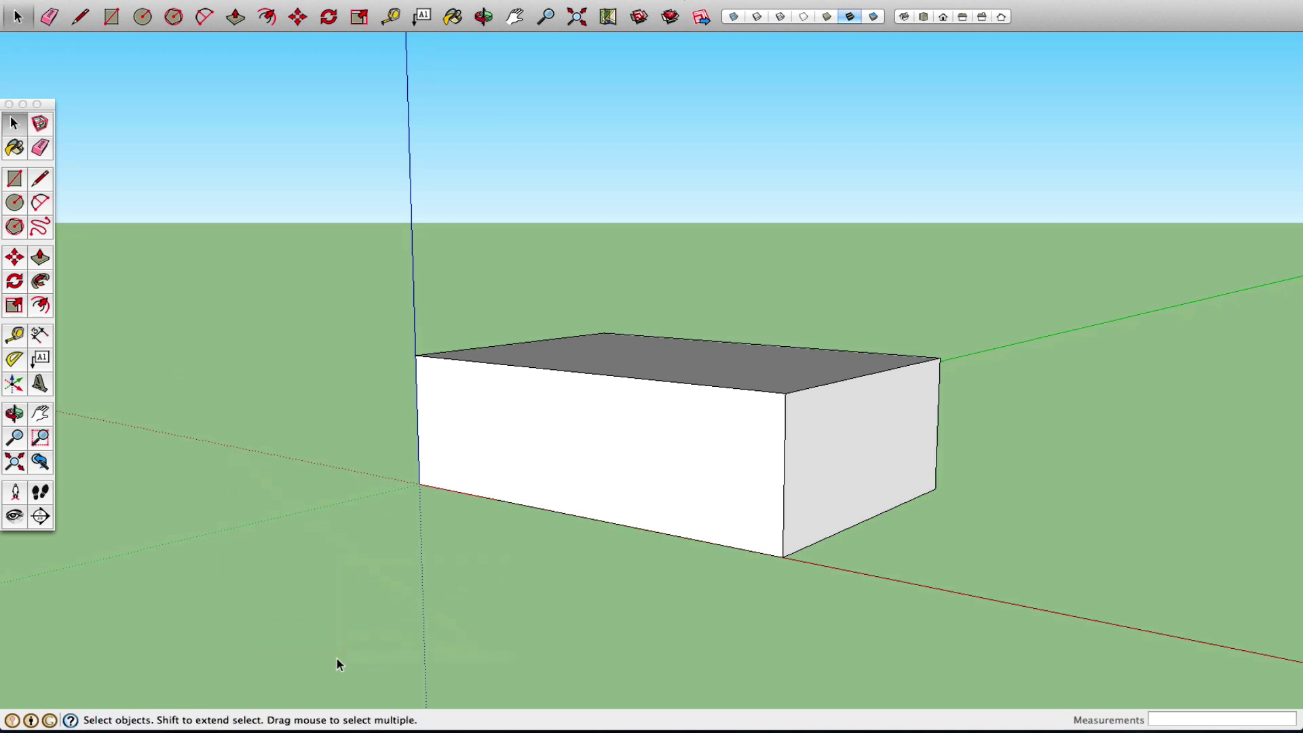
Draw an open chain of three connected lines on the empty ground beside the box, starting parallel to the green axis
scroll(559, 468, "down", 5)
left_click(14, 421)
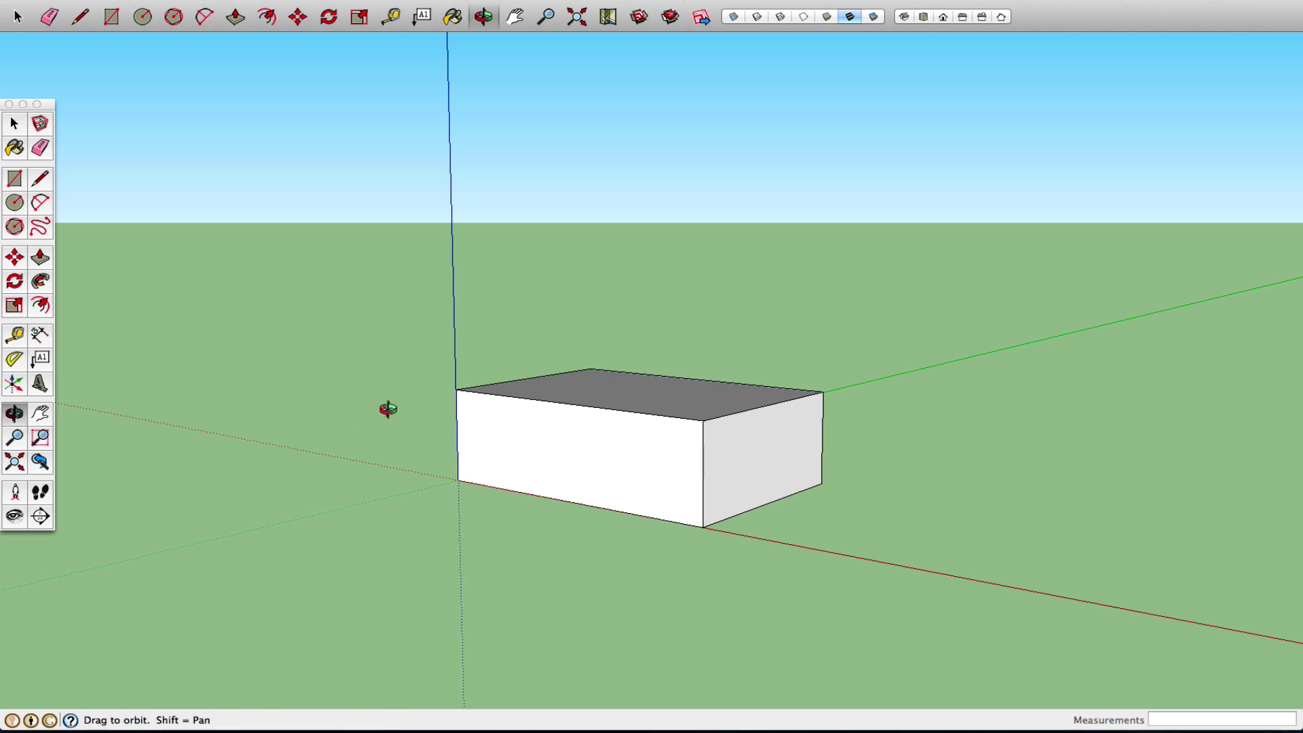
left_click_drag(387, 407, 388, 522)
left_click(40, 414)
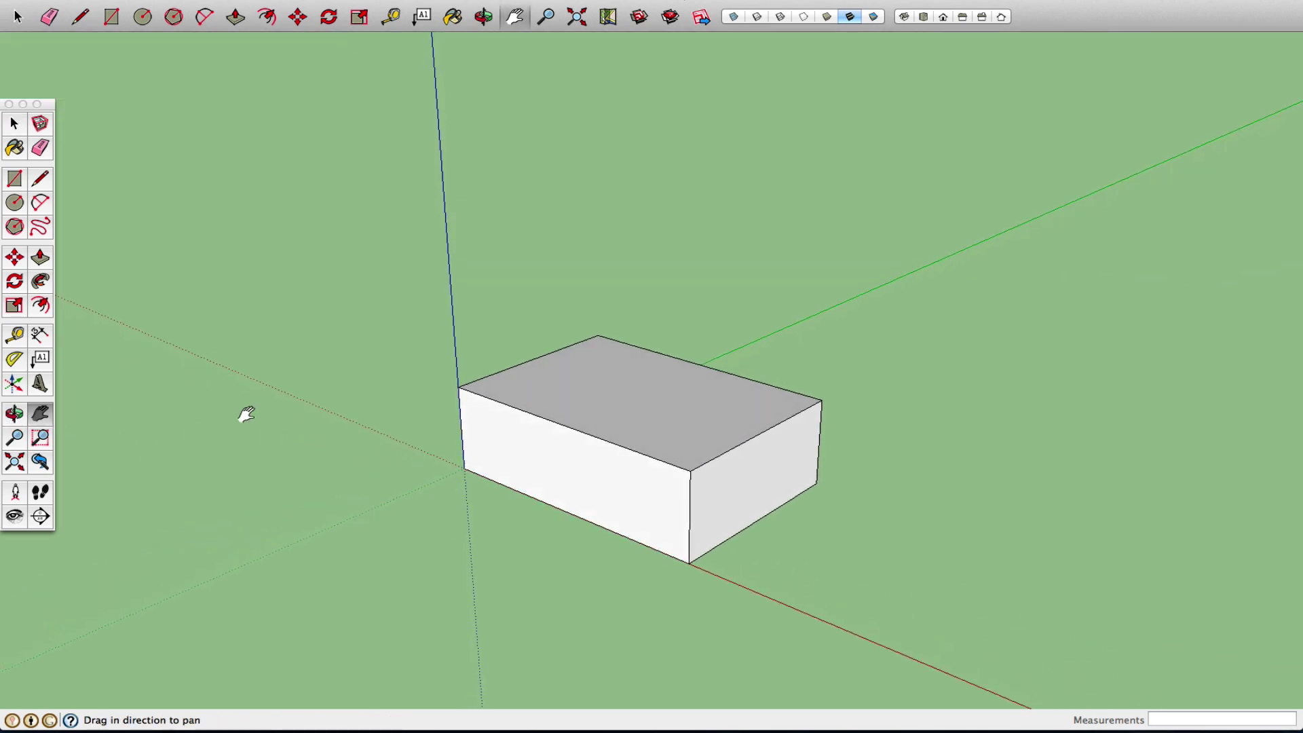
left_click_drag(850, 385, 375, 260)
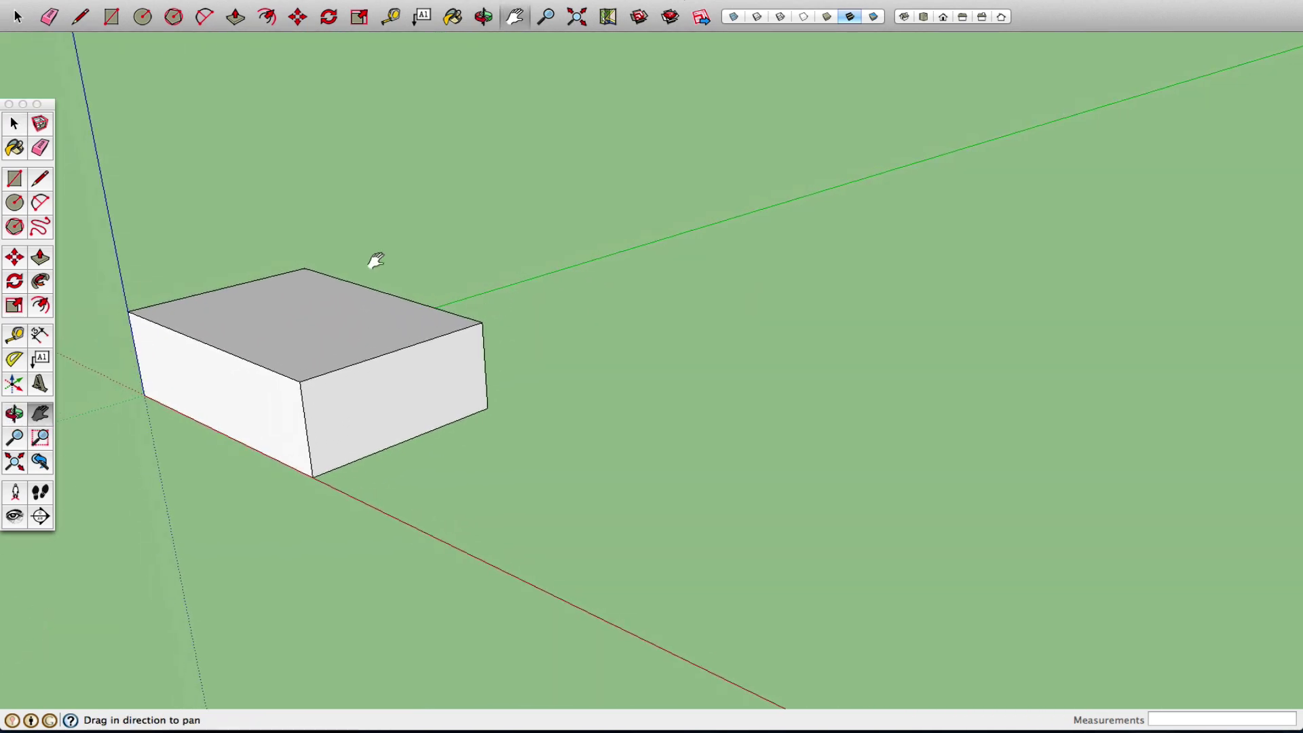
left_click(40, 178)
left_click(439, 506)
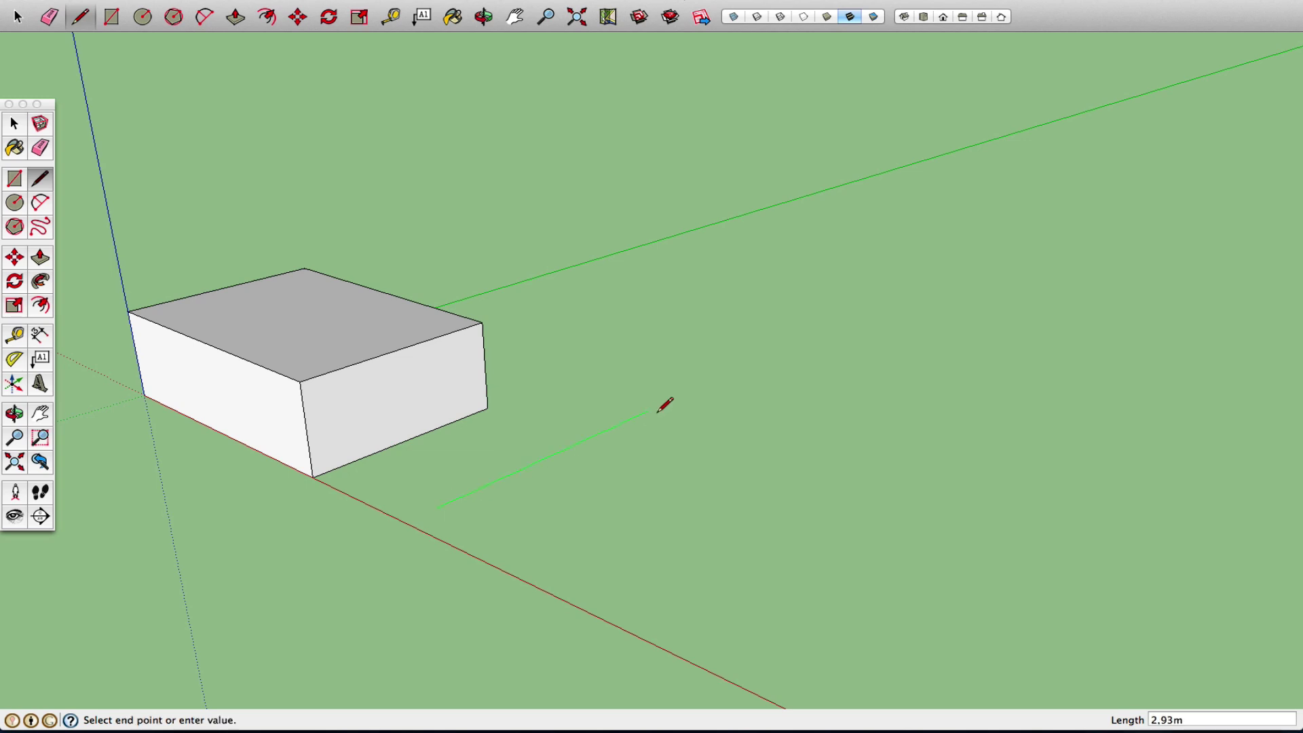
left_click(684, 394)
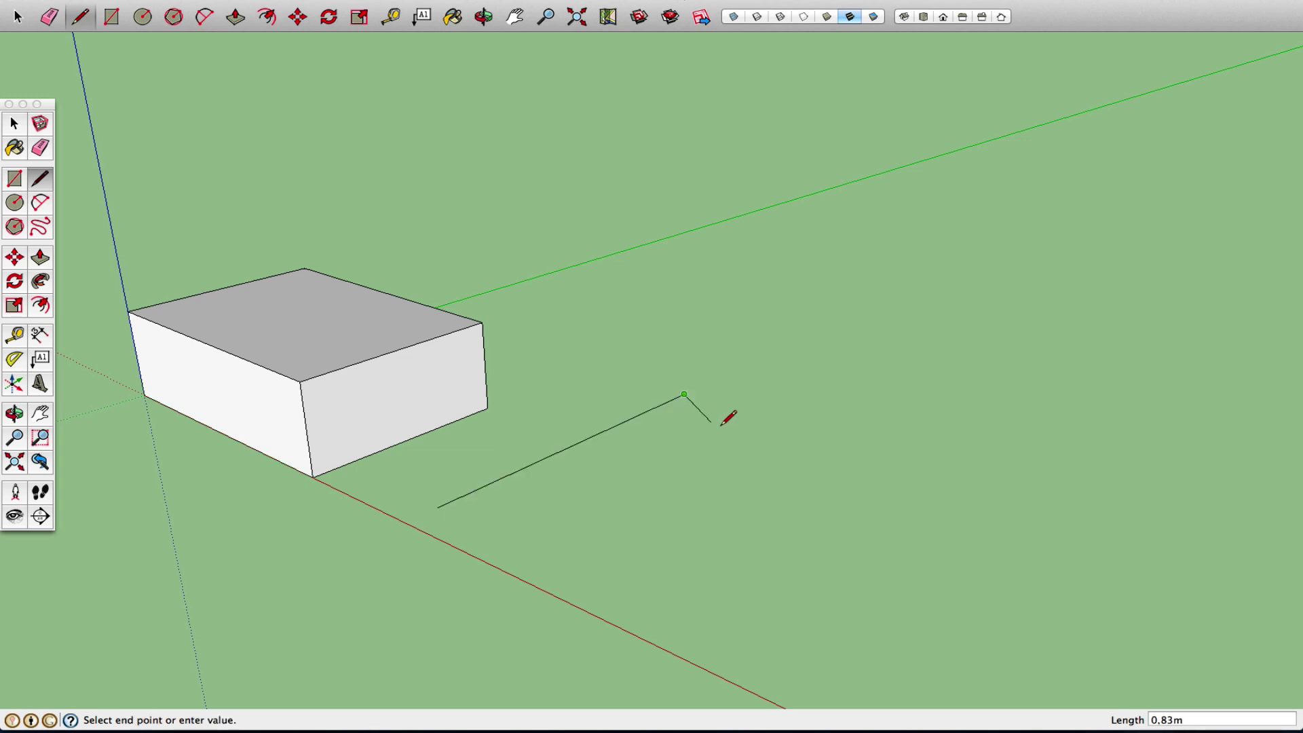
left_click(864, 450)
left_click(856, 550)
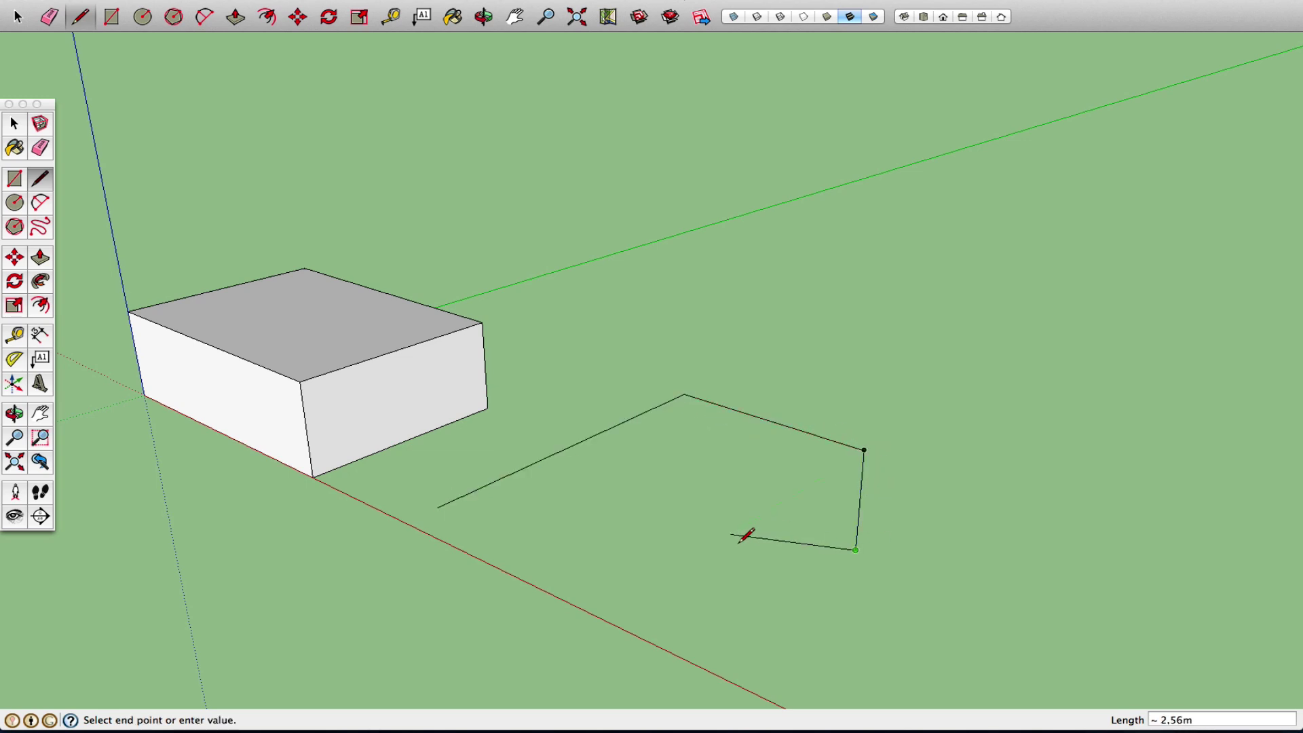
key("Escape")
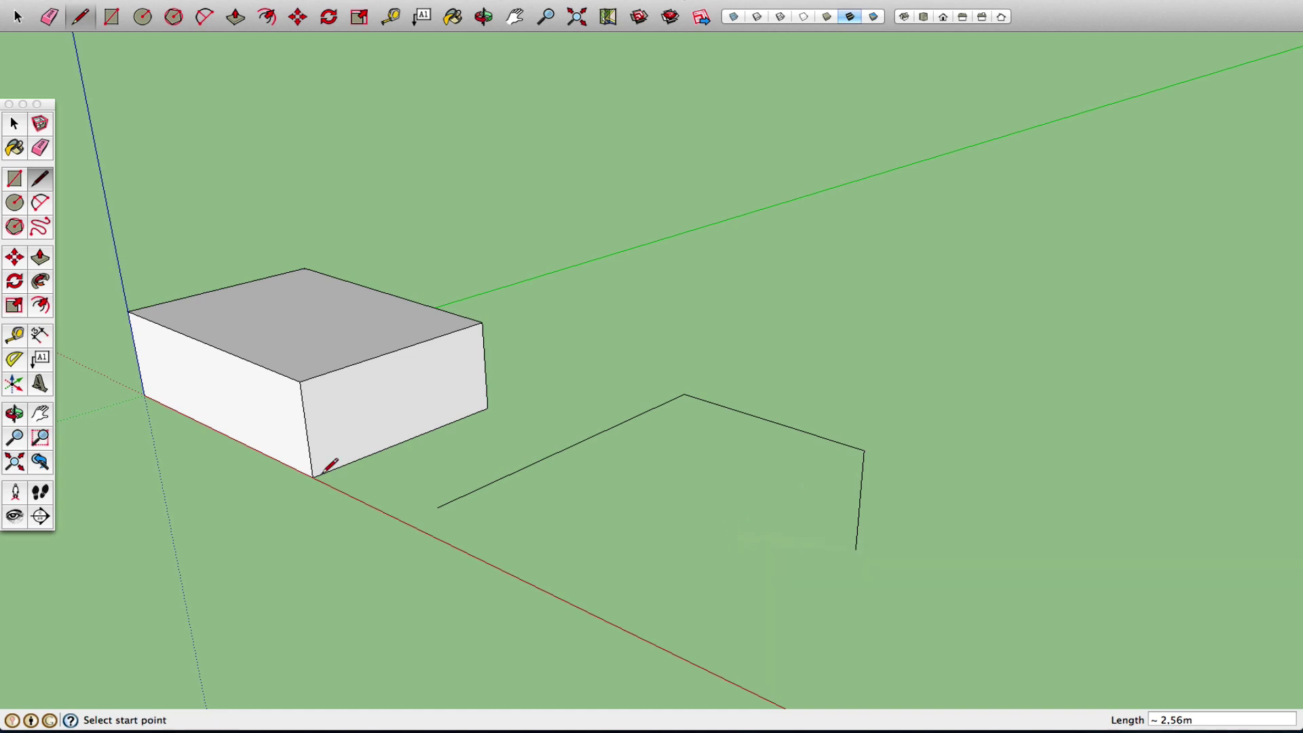
Draw an arc with a bulge of about 0.76 m inside the open line chain
left_click(40, 307)
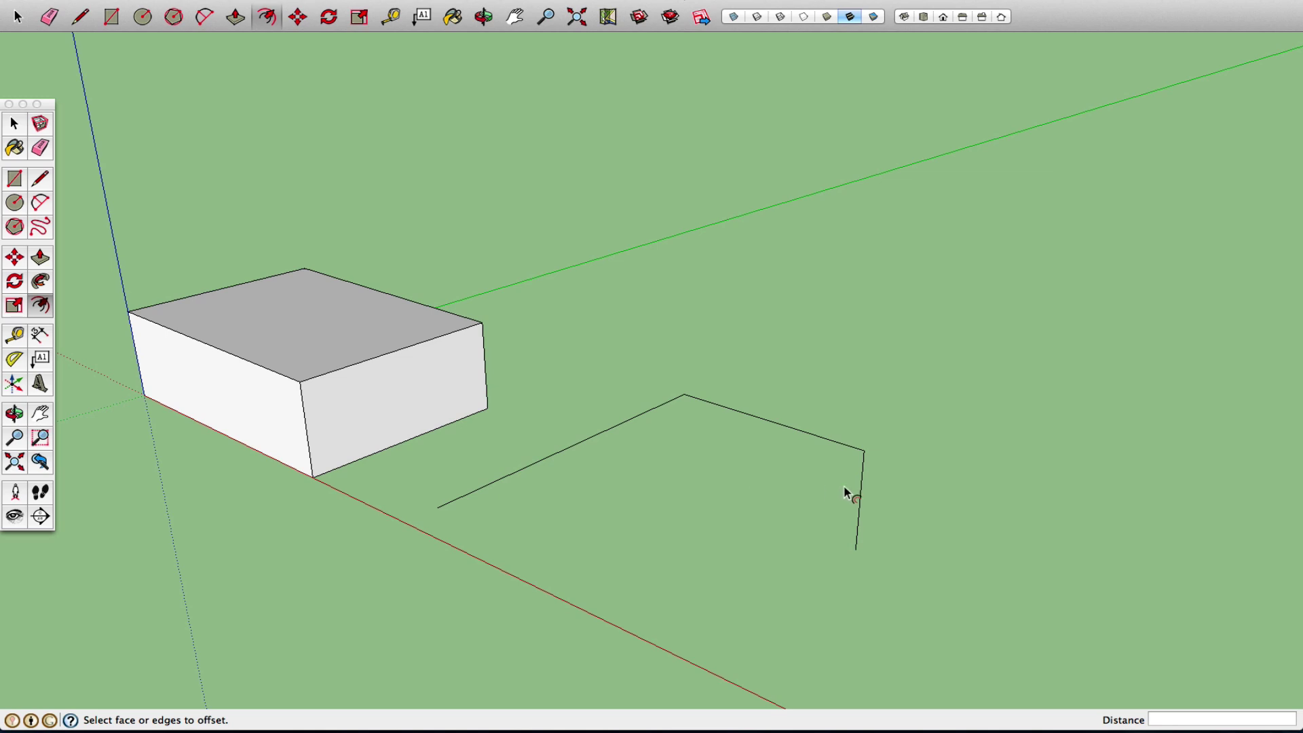
left_click(39, 202)
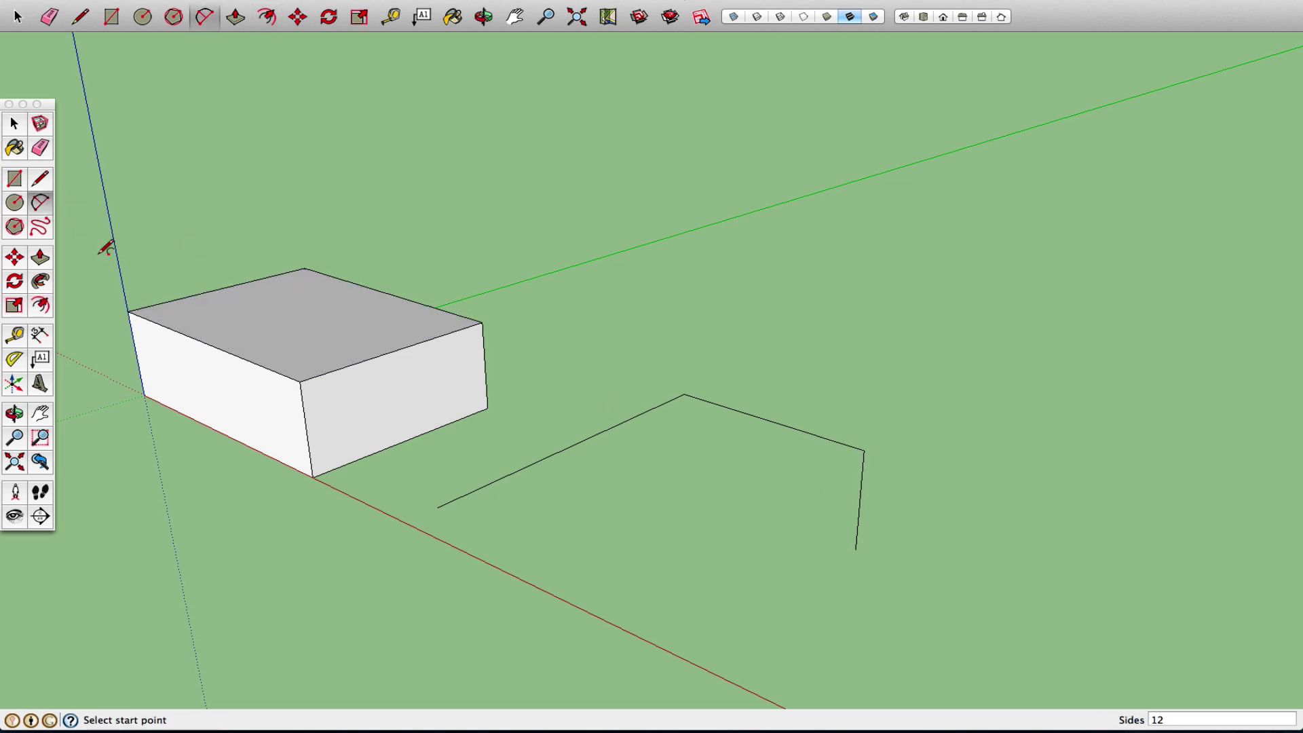
left_click(519, 533)
left_click(783, 522)
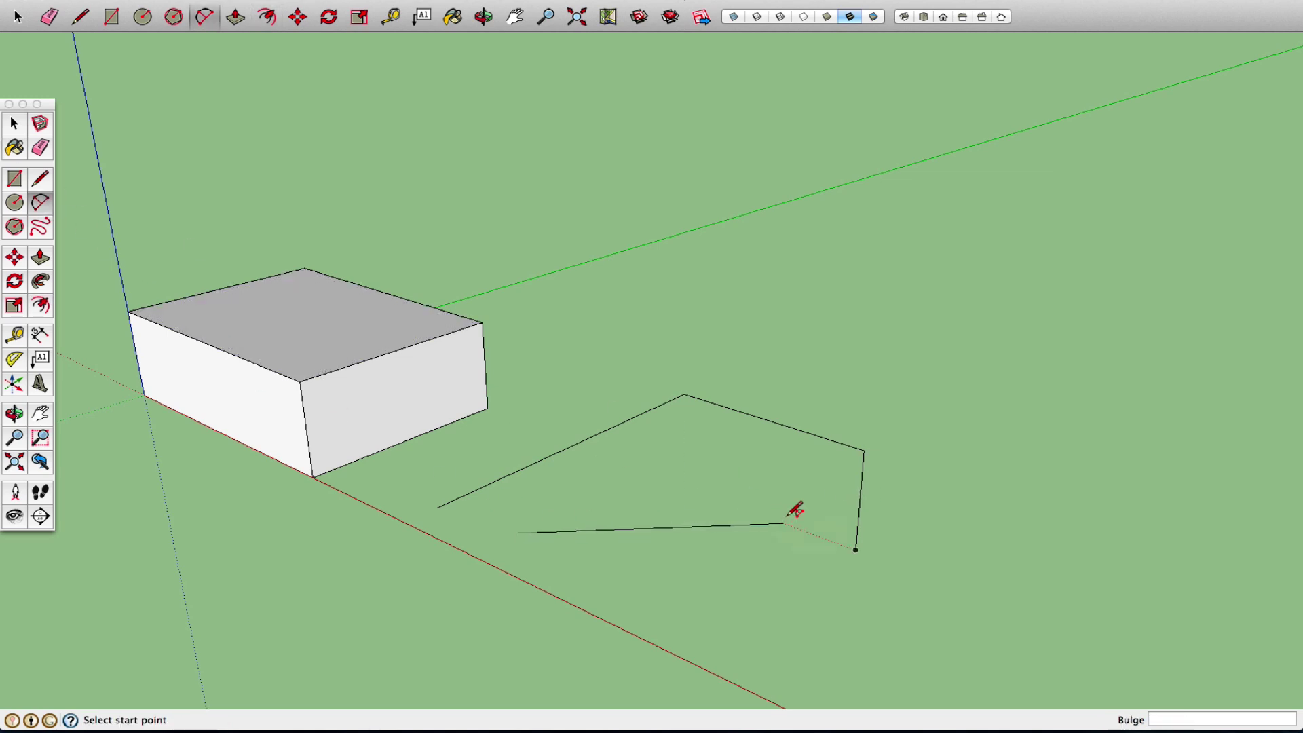
left_click(633, 491)
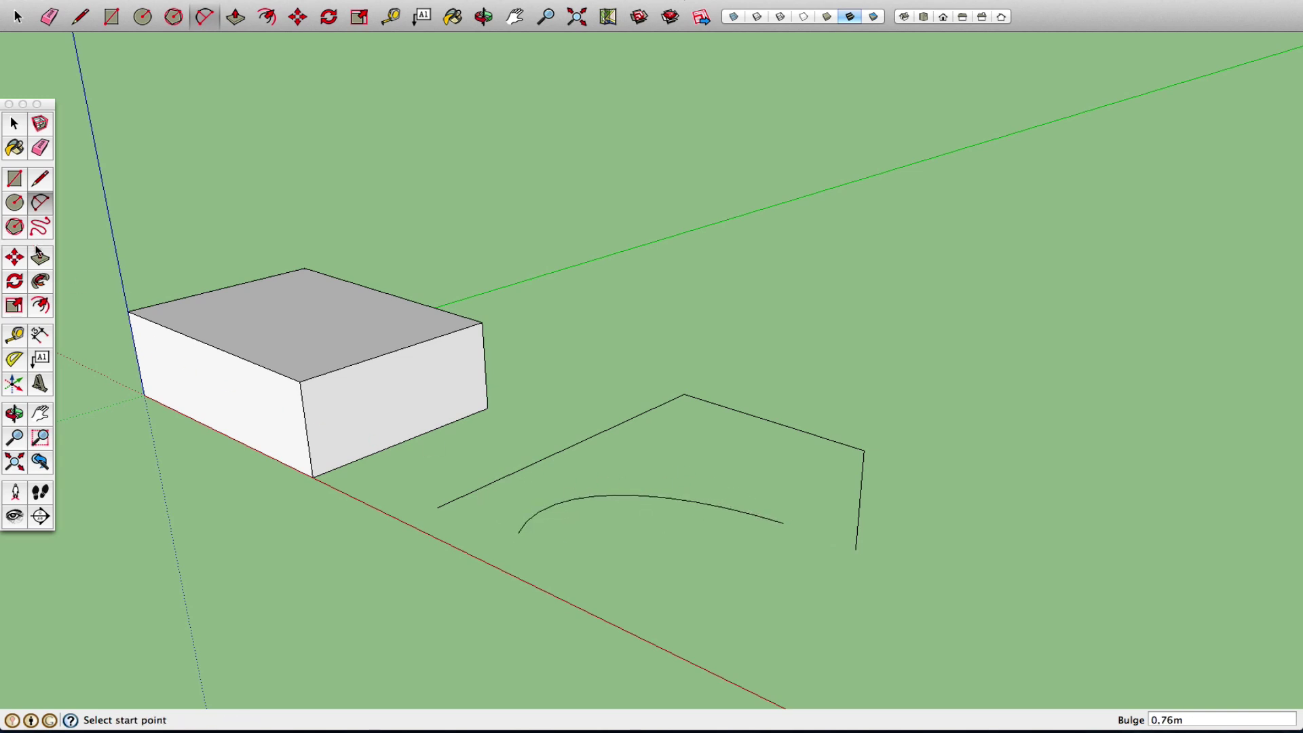
Offset the arc a short distance inward to create a parallel curve
left_click(41, 304)
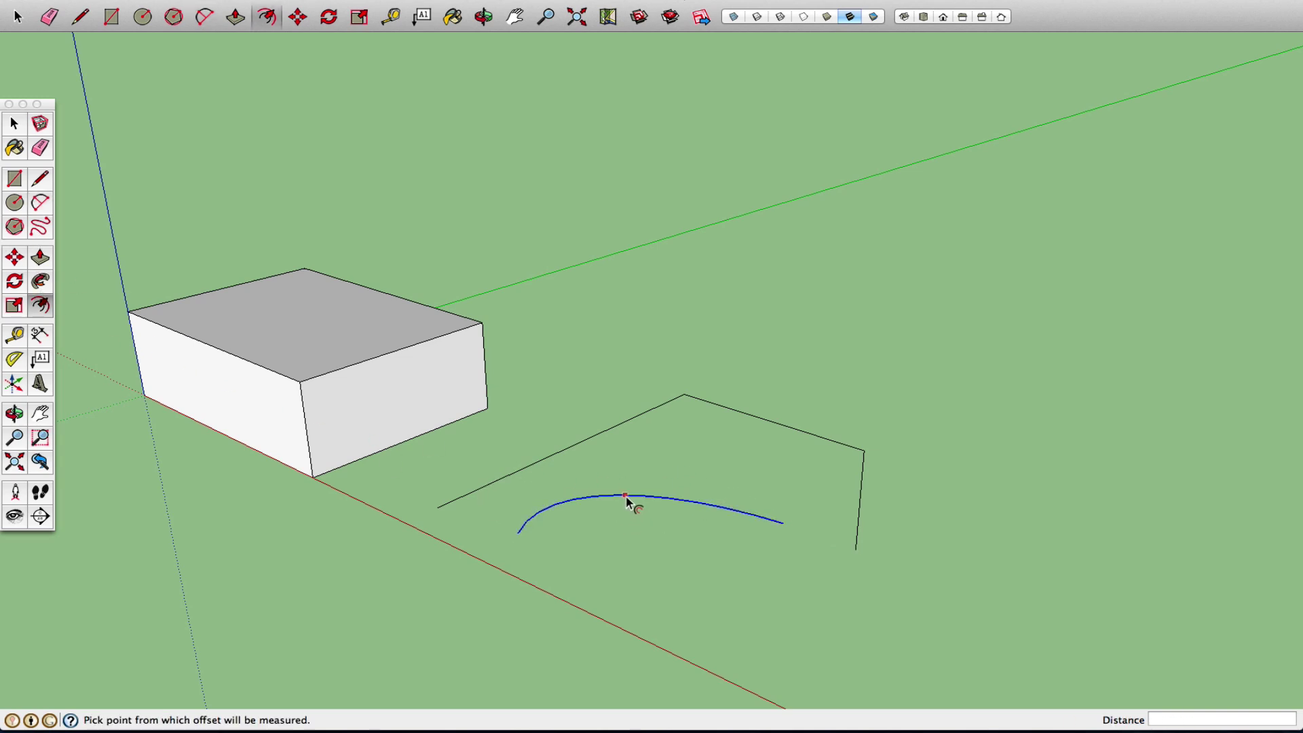
left_click(626, 496)
left_click(625, 504)
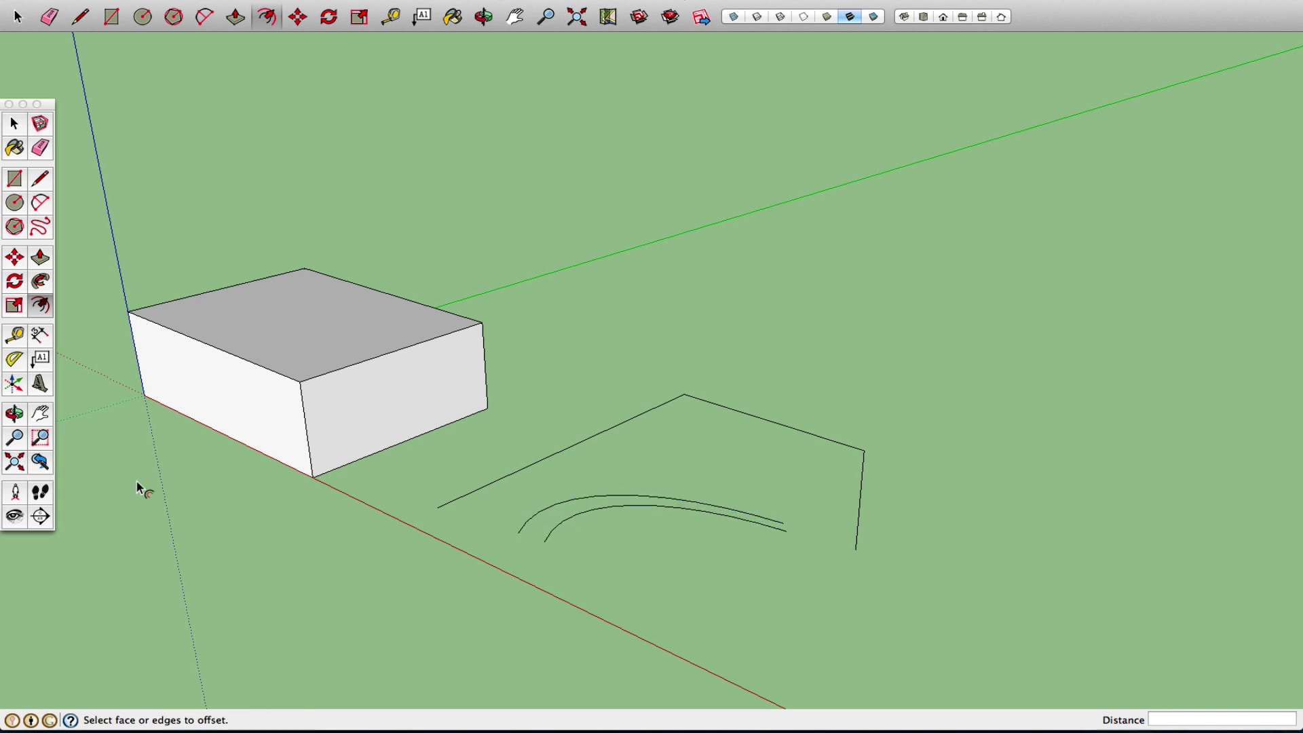
Erase the end line of the open three-line chain on the side farthest from the box
left_click(14, 413)
left_click_drag(739, 561, 879, 602)
left_click_drag(869, 491, 817, 494)
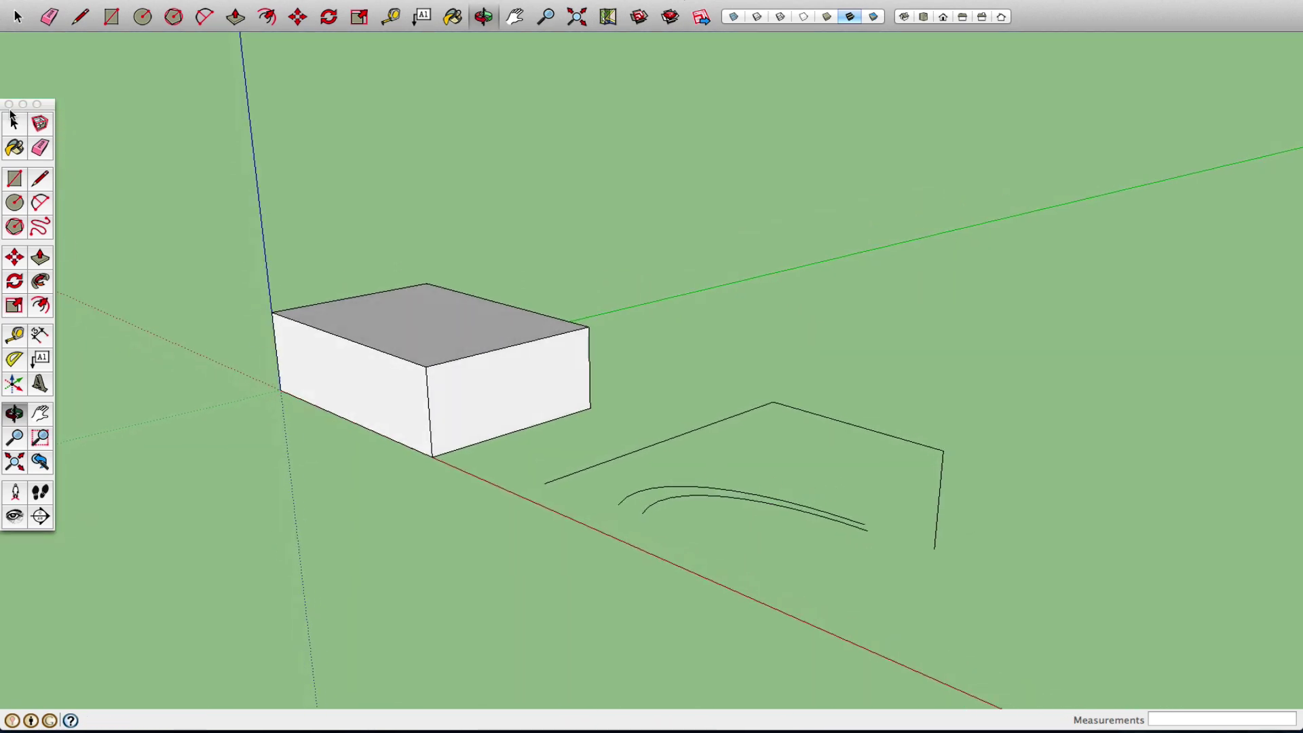
left_click(41, 145)
left_click(940, 483)
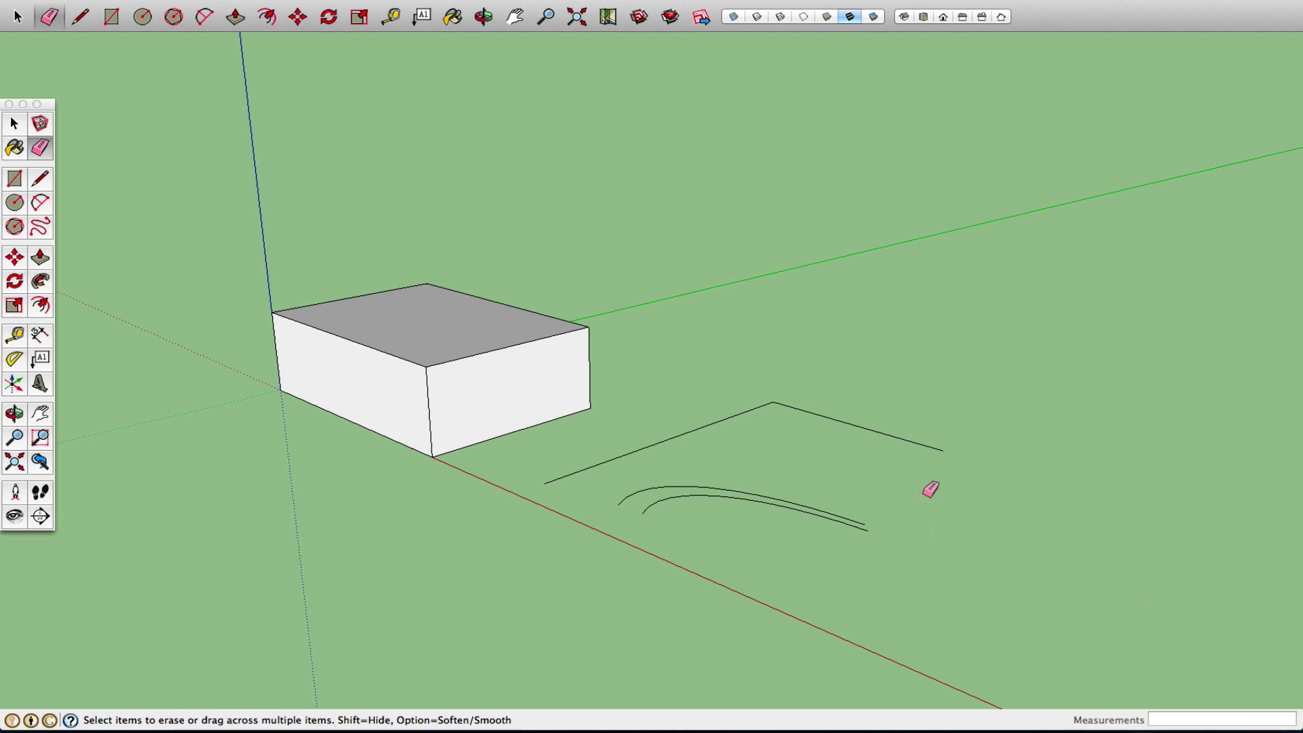
Offset the inner arc a short distance inward to add a third parallel curve
left_click(40, 305)
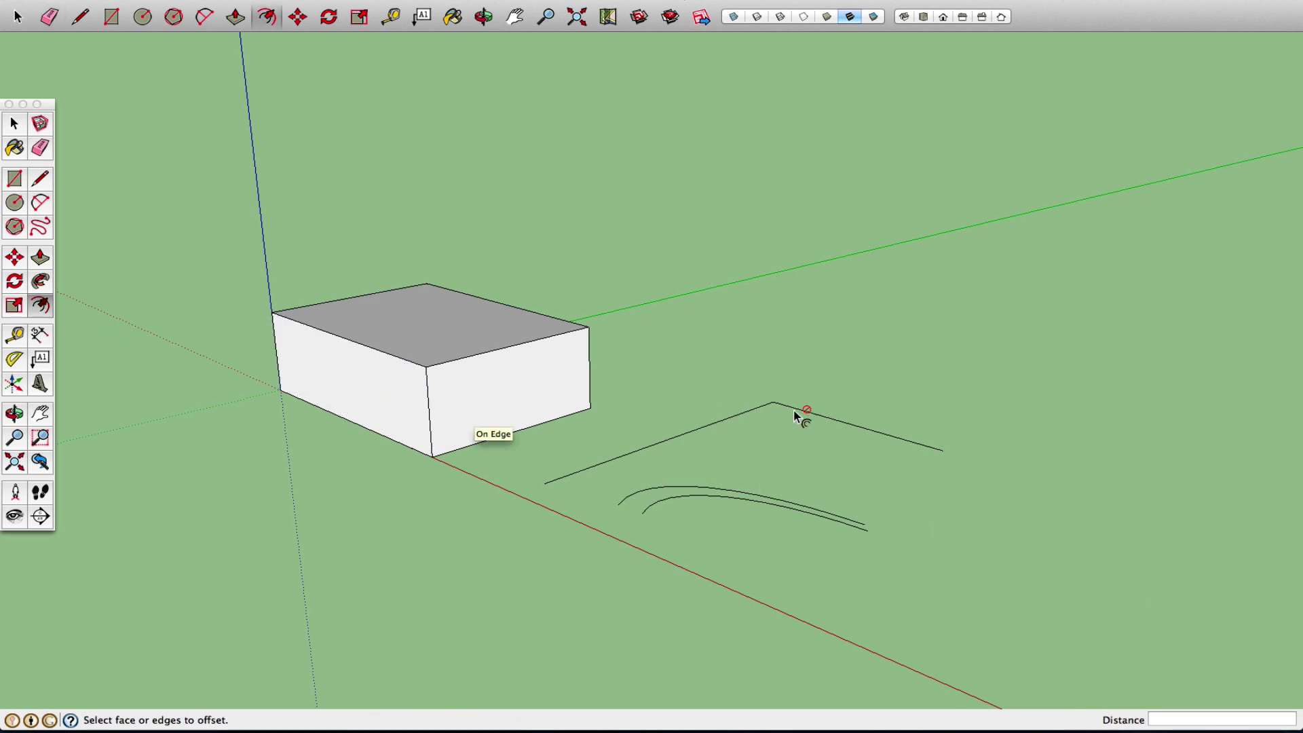
left_click(683, 496)
left_click(689, 522)
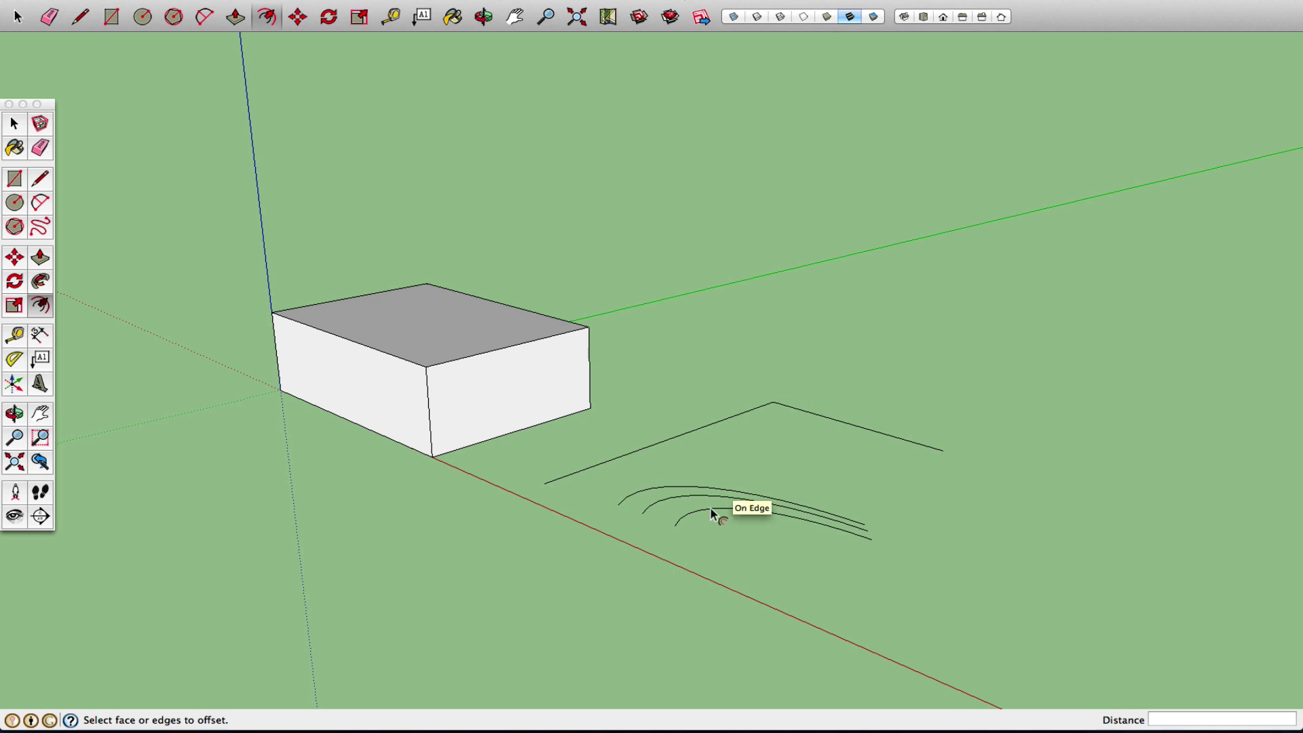
Select all the arcs and the two remaining connected lines beside the box and delete them
left_click(15, 126)
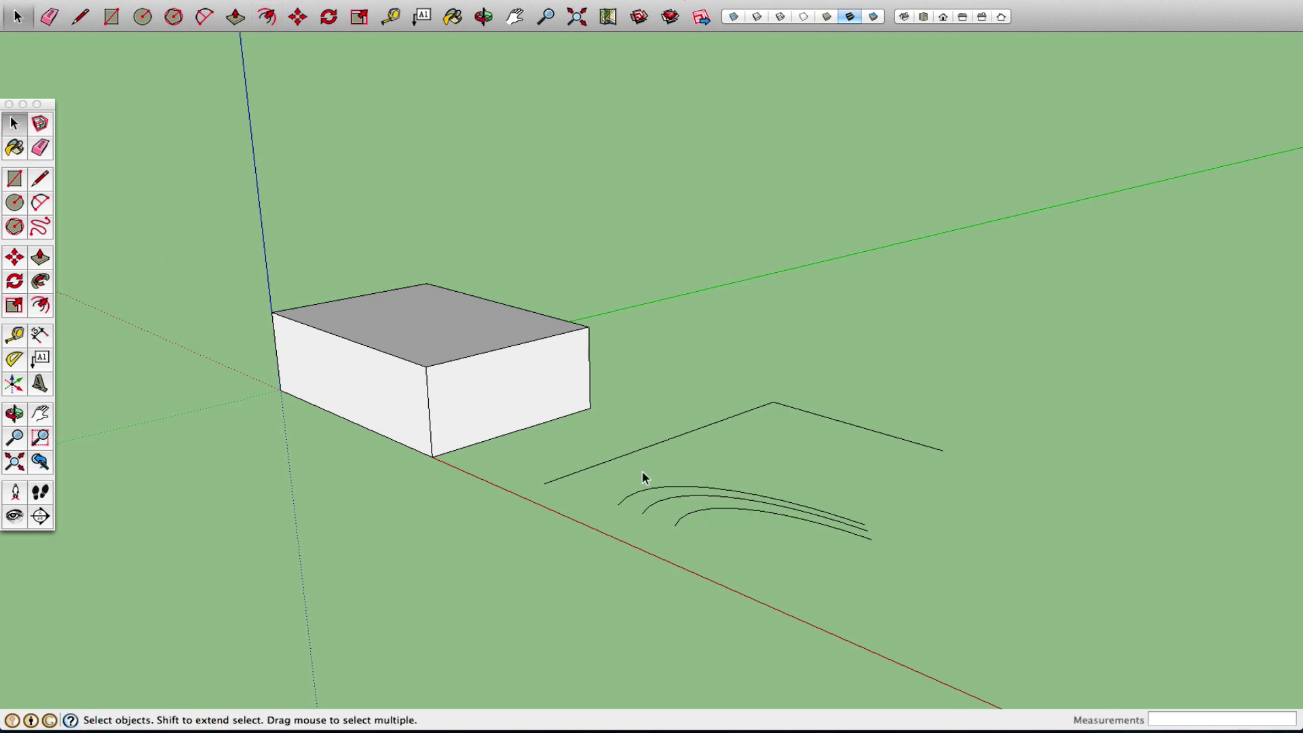
left_click_drag(874, 588, 652, 370)
key("Delete")
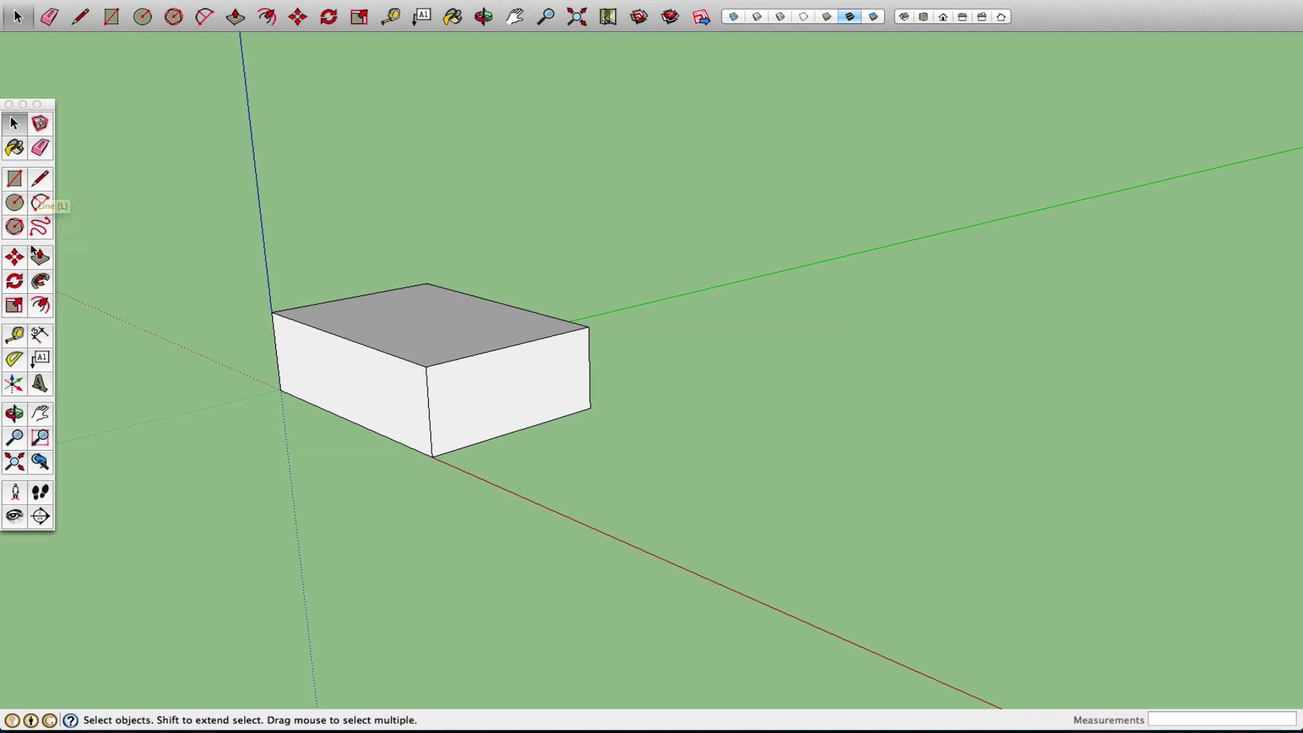
Draw a closed triangle on the ground beside the box, with one side running near the red axis
left_click(38, 181)
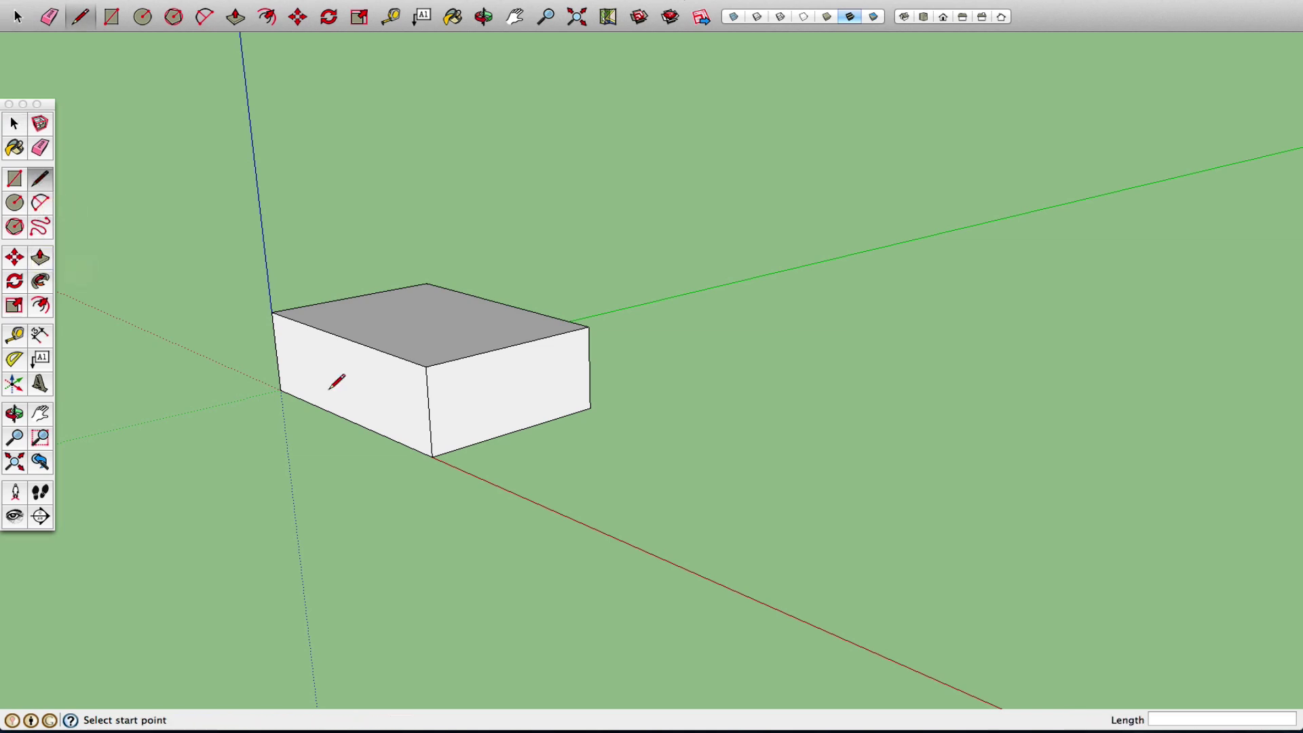
left_click(608, 492)
left_click(843, 586)
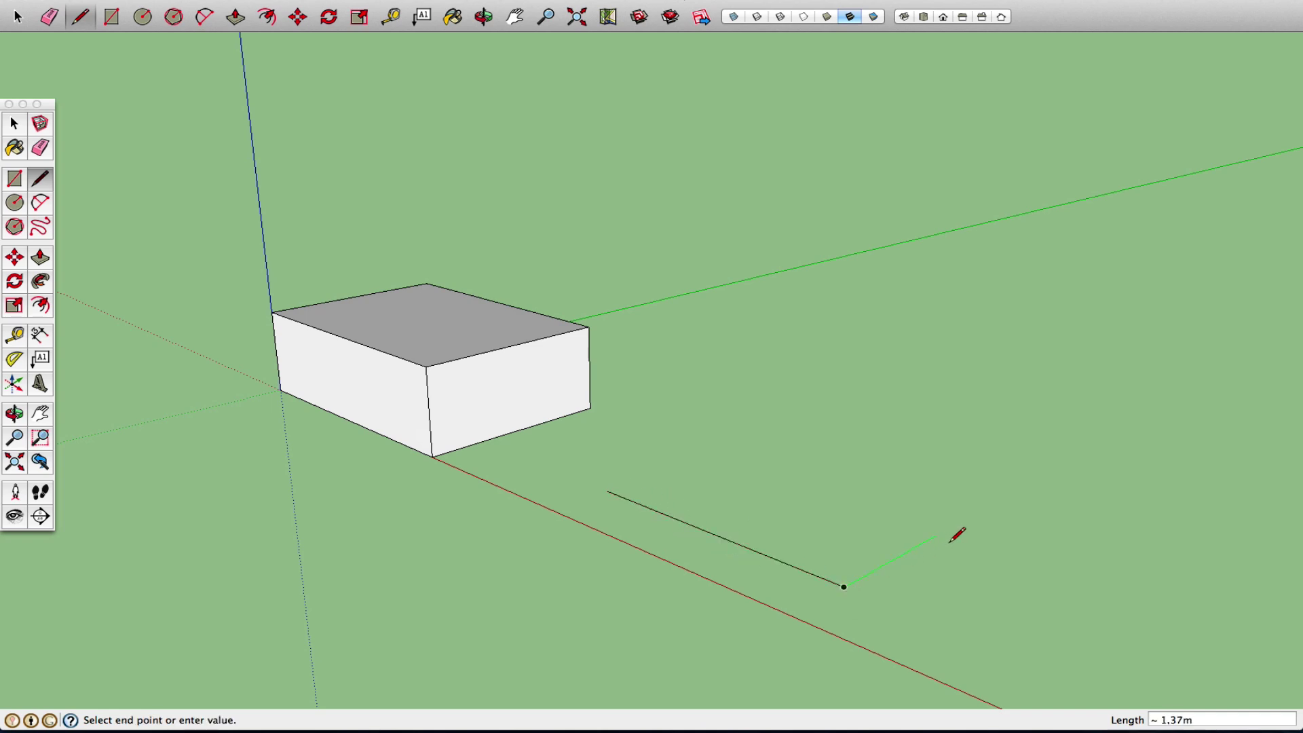
left_click(1000, 499)
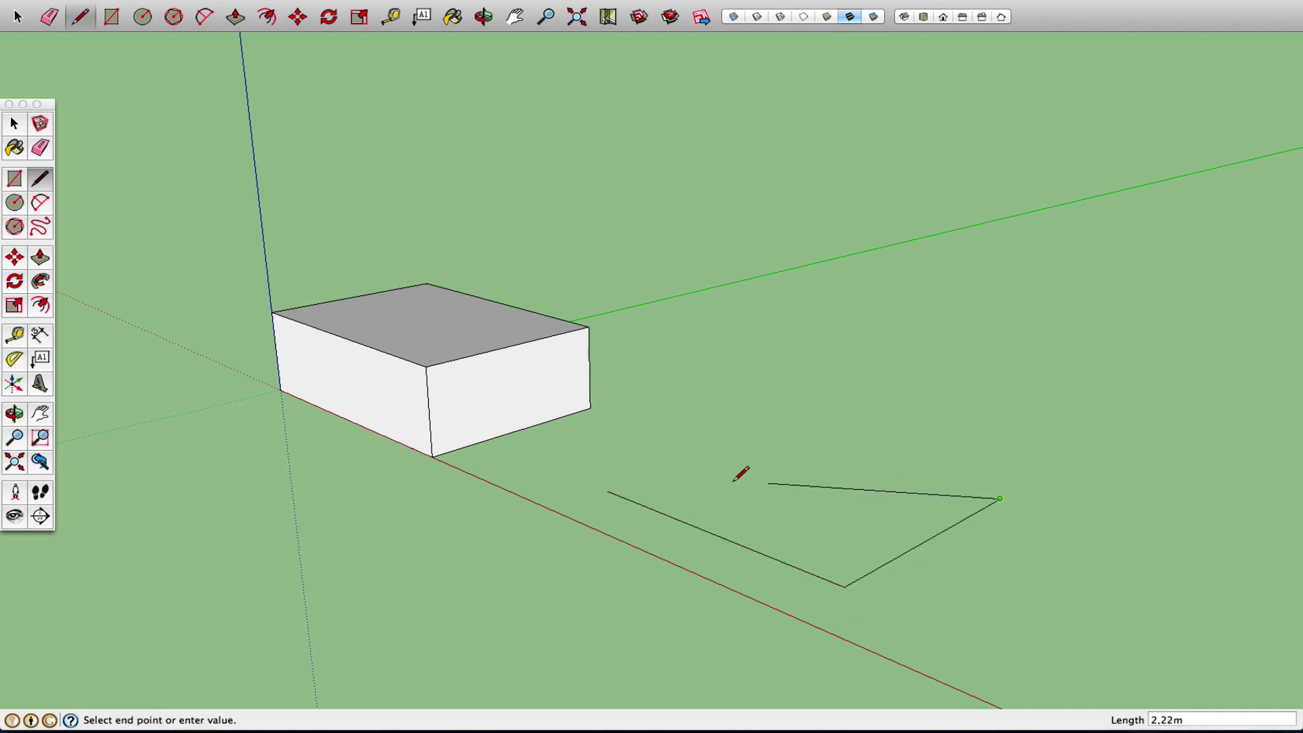
left_click(608, 491)
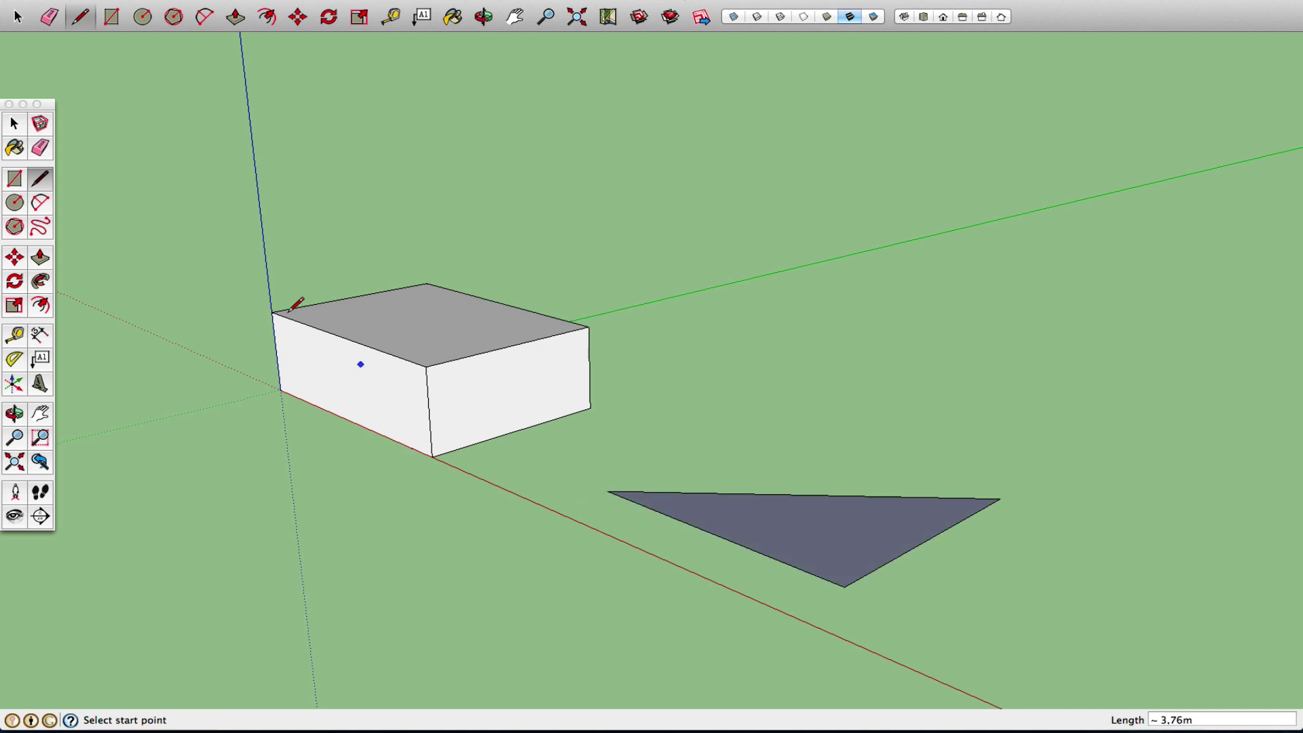
Offset the triangular face inward by about 0.15 m
left_click(40, 305)
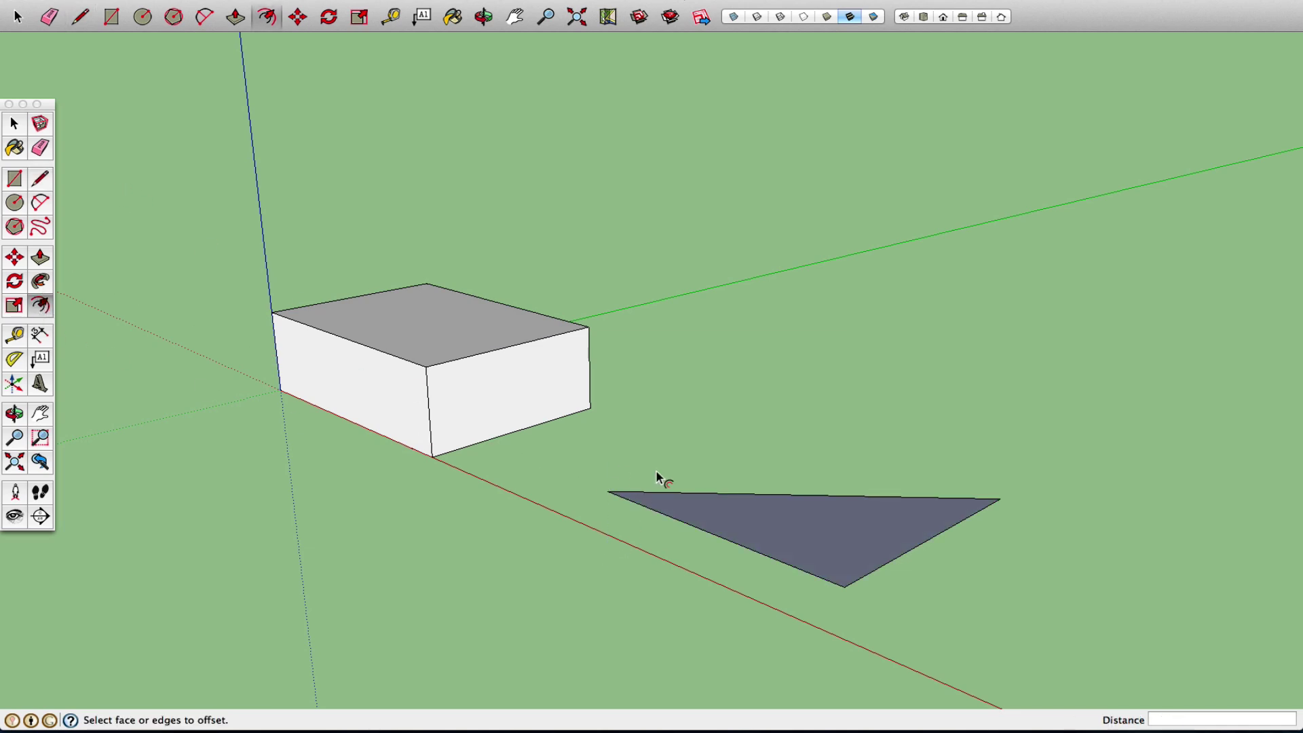
left_click(749, 520)
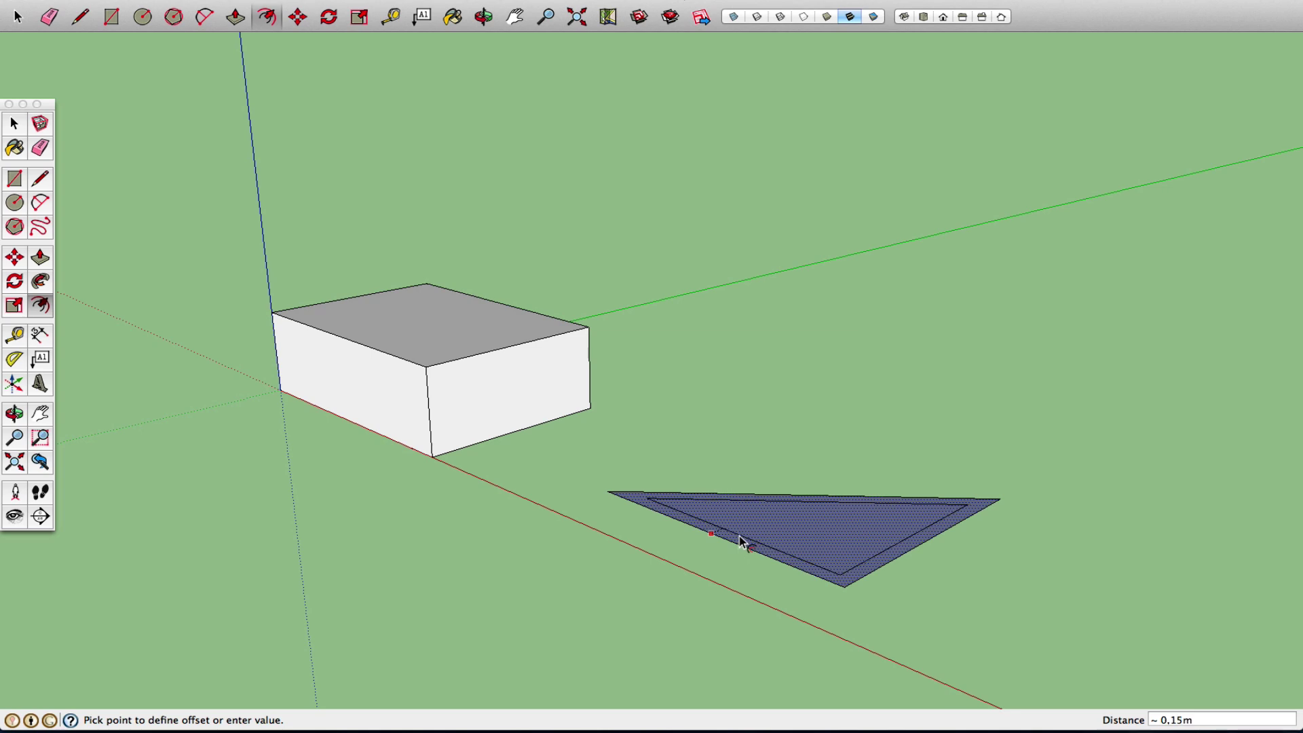
left_click(738, 542)
Select the inner triangle and its surrounding border face one after the other, and undo the inward offset
left_click(15, 125)
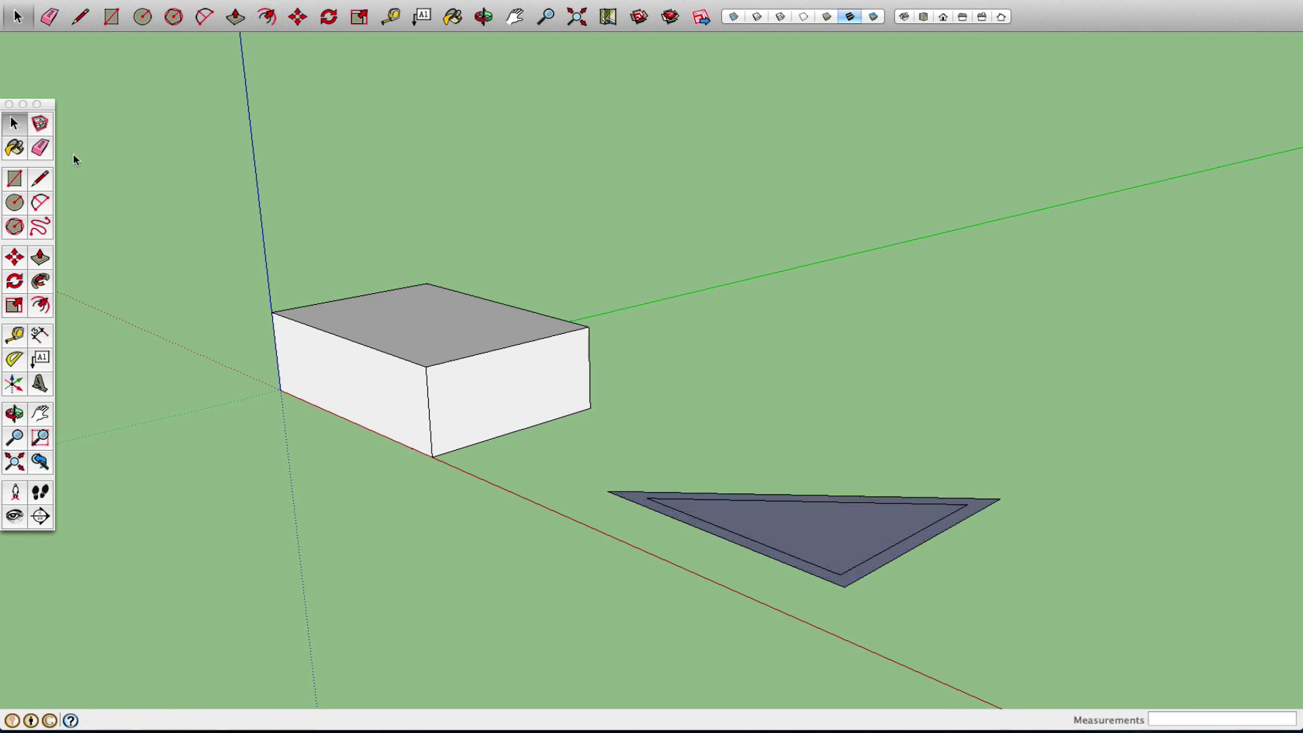
left_click(774, 519)
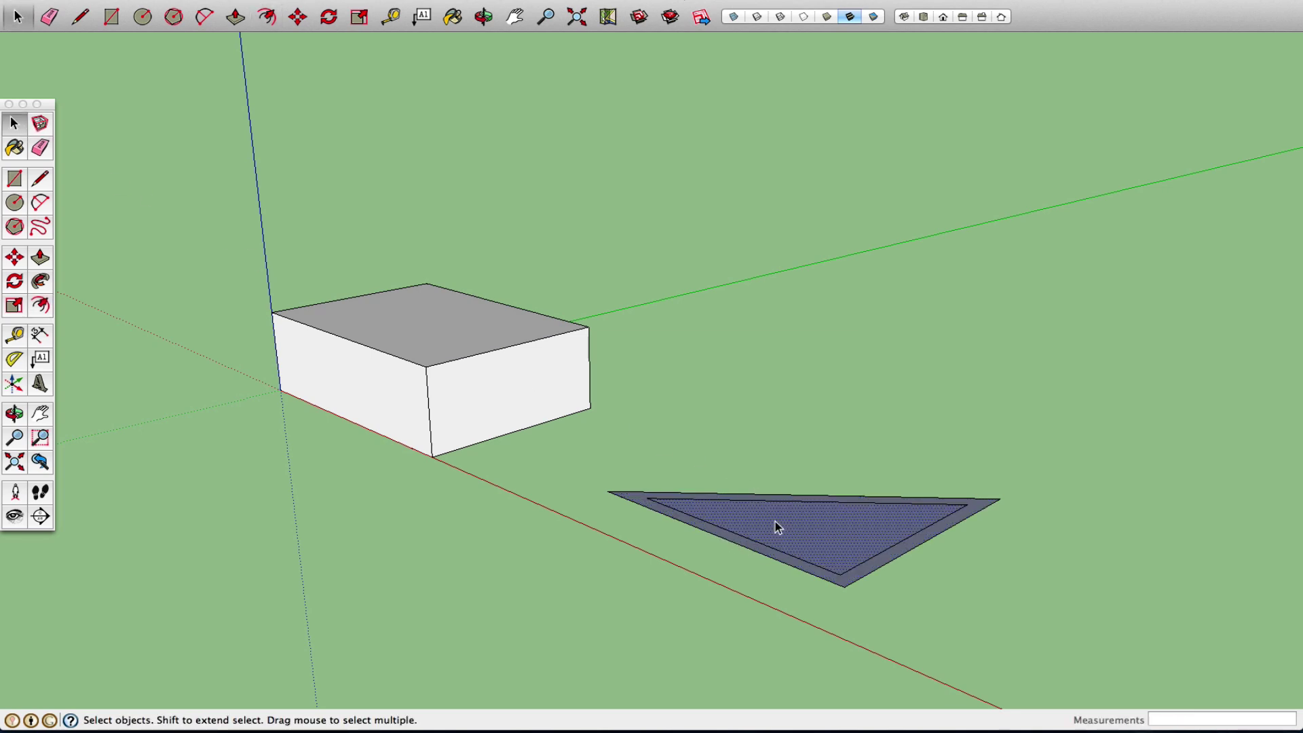
left_click(637, 500)
left_click(139, 2)
left_click(152, 1)
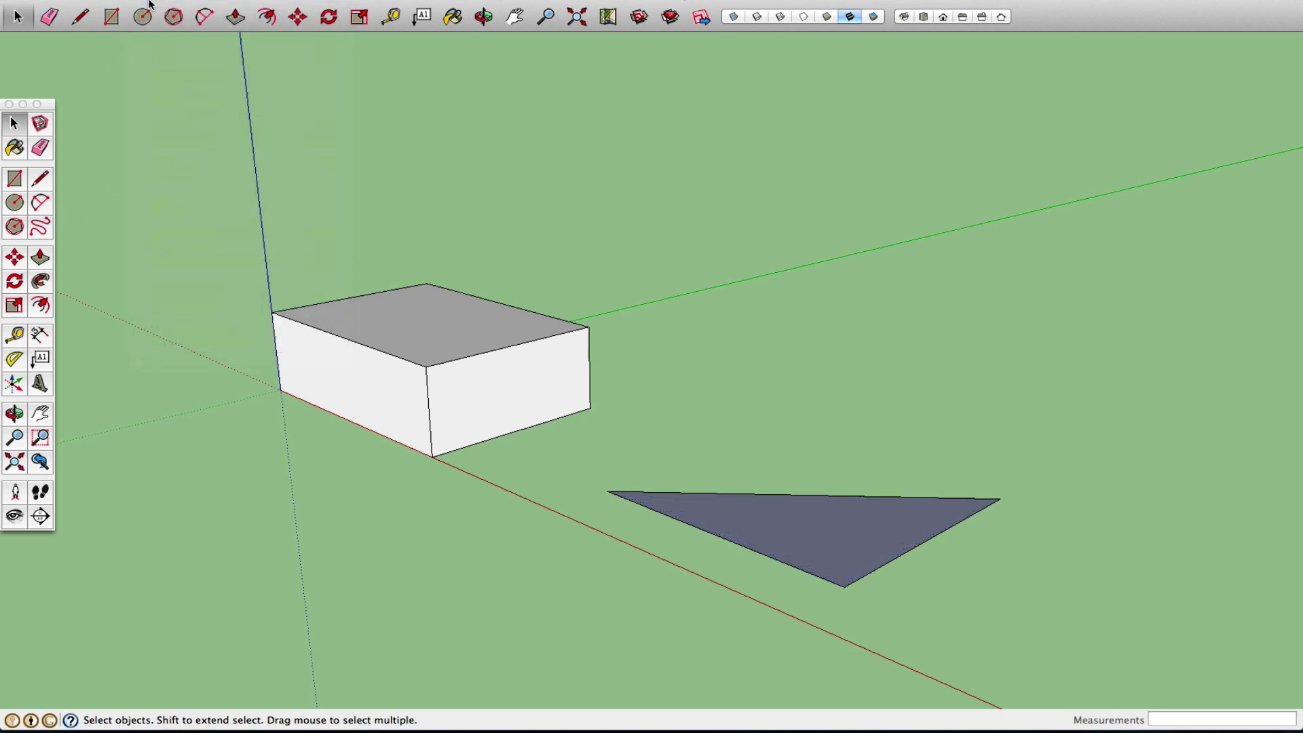
Offset the triangular face outward a short distance, and undo that offset
left_click(42, 305)
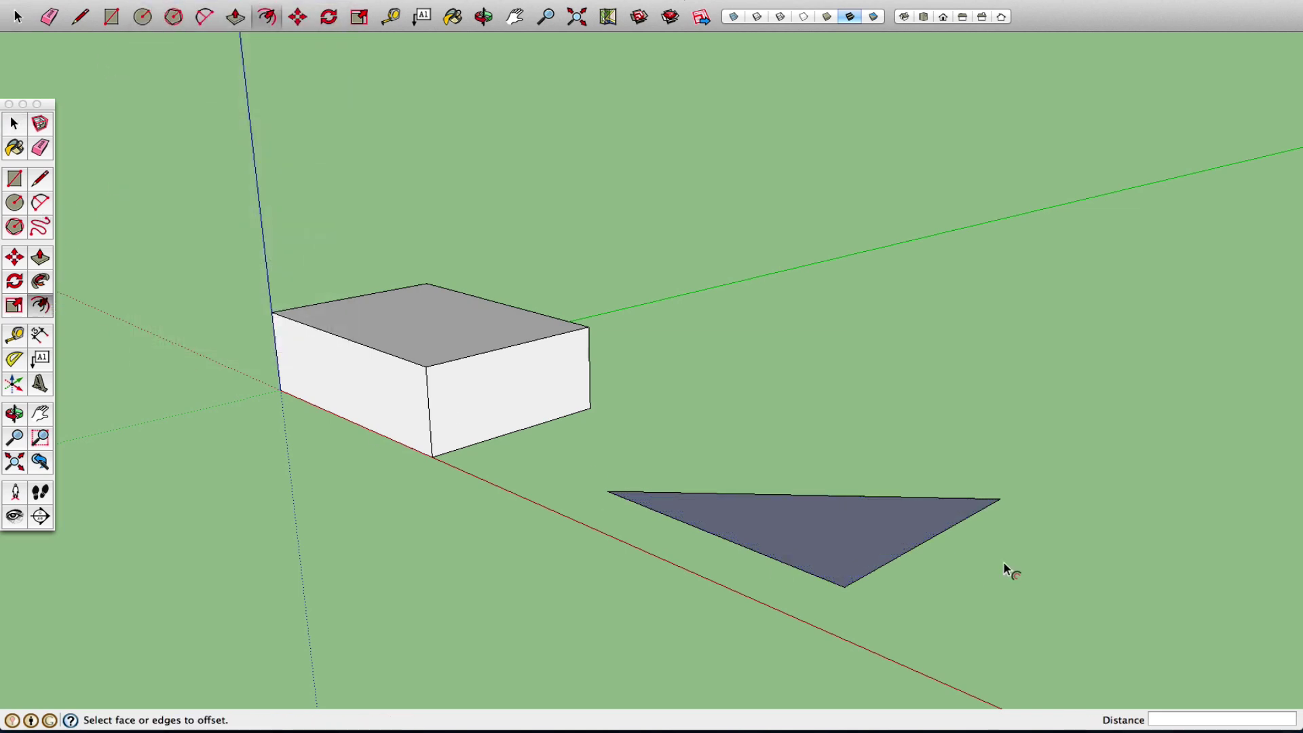
left_click(901, 554)
left_click(910, 574)
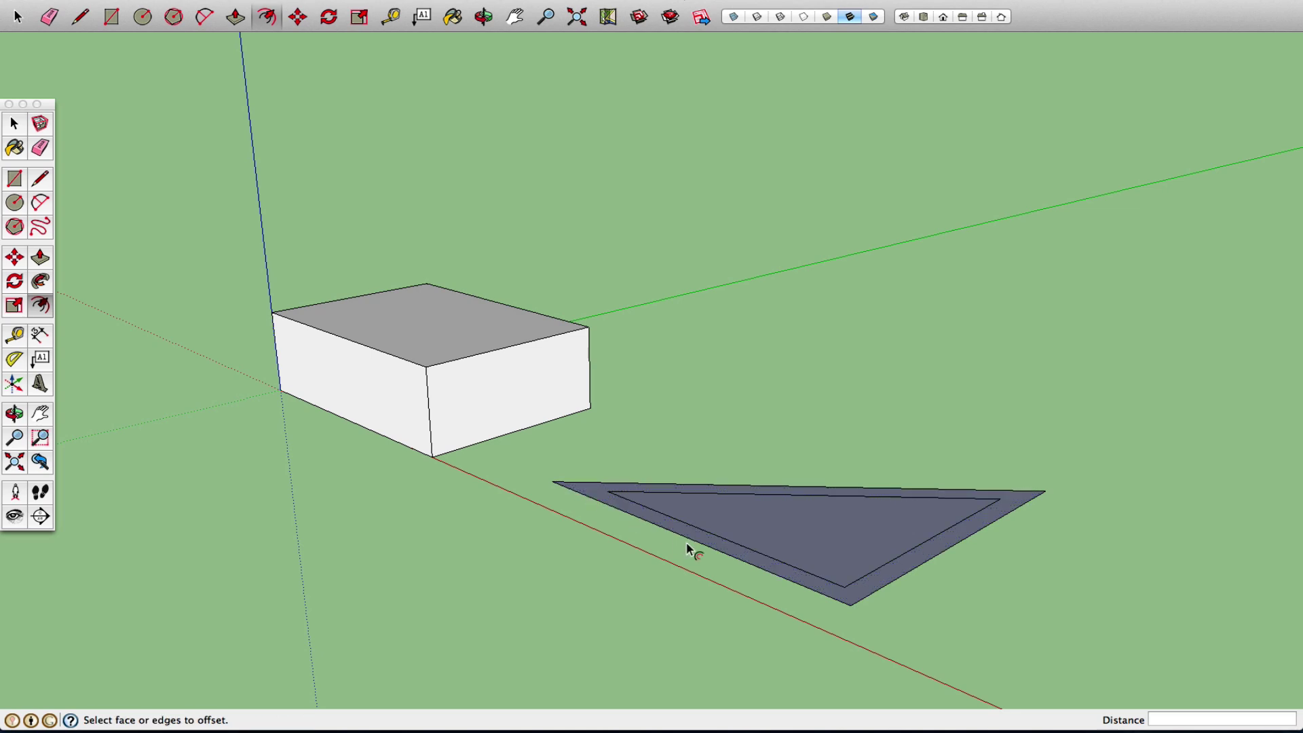
left_click(837, 593)
left_click(992, 509)
left_click(142, 0)
left_click(159, 2)
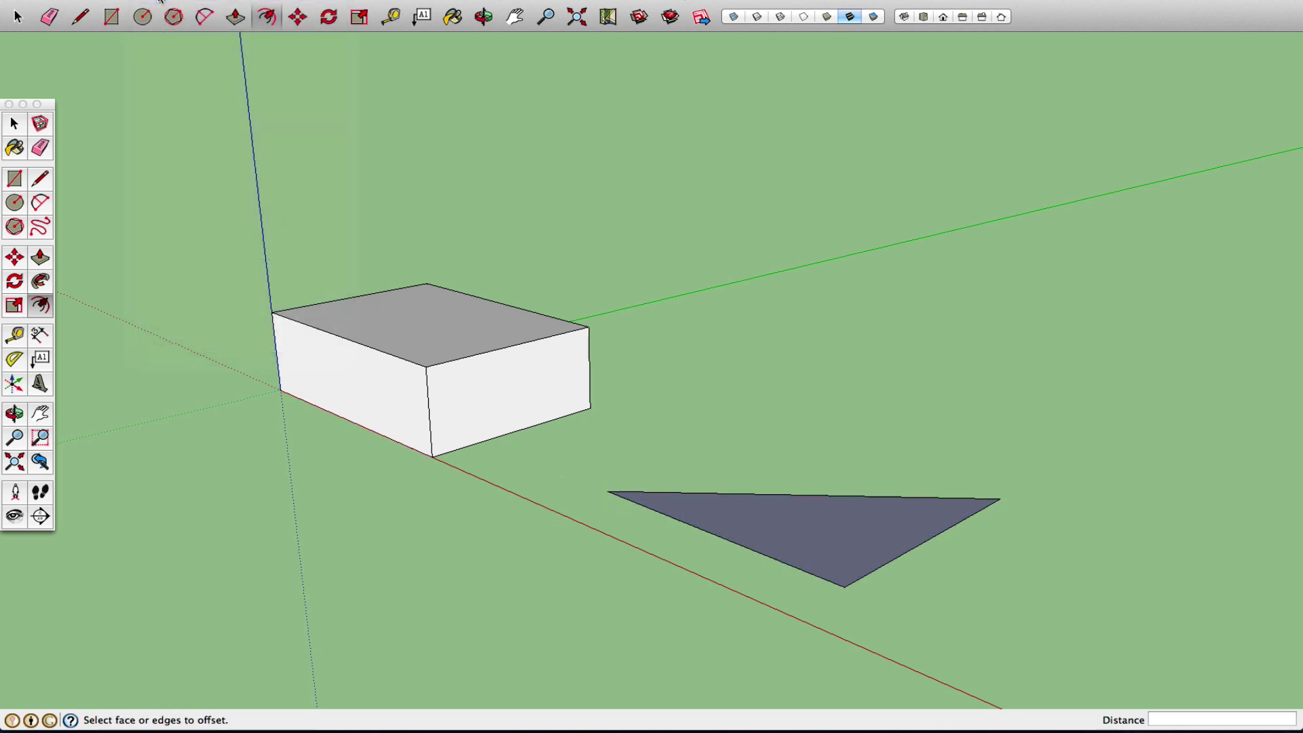
Offset the triangular face outward by about 0.29 m and select the border face around it
left_click(882, 543)
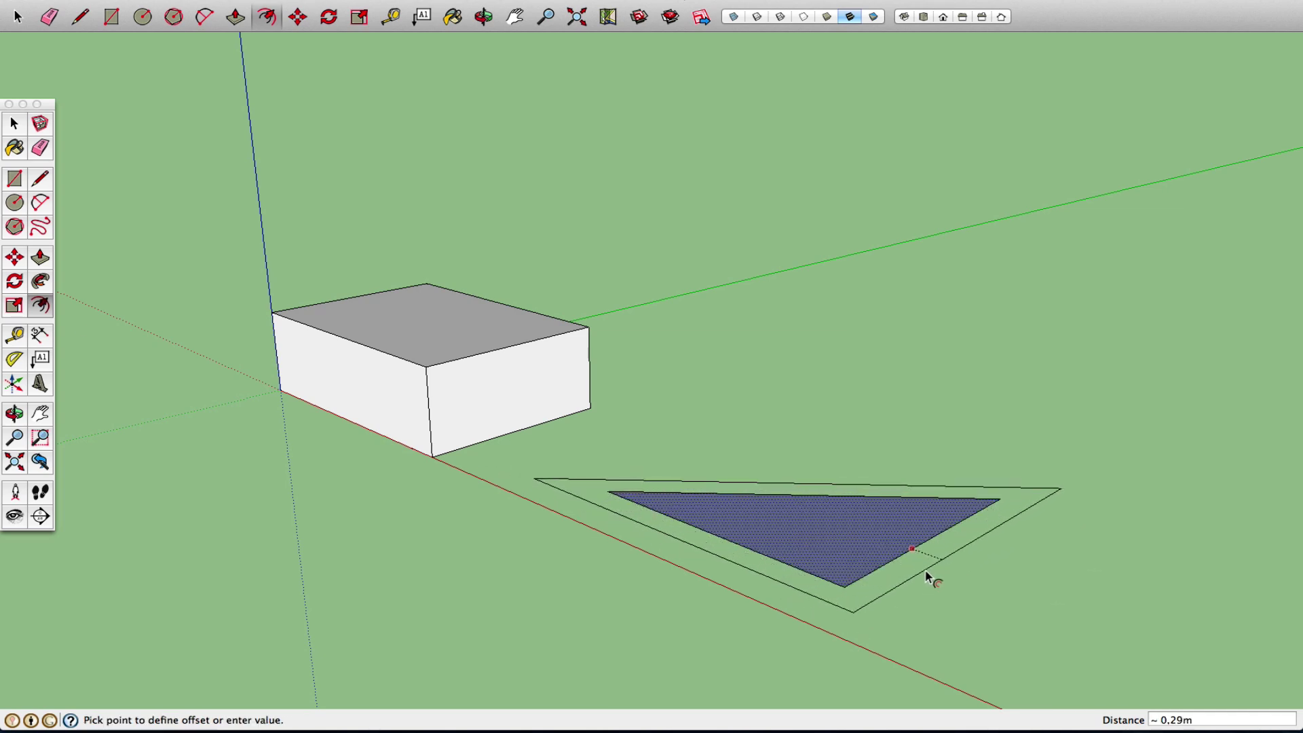
left_click(927, 578)
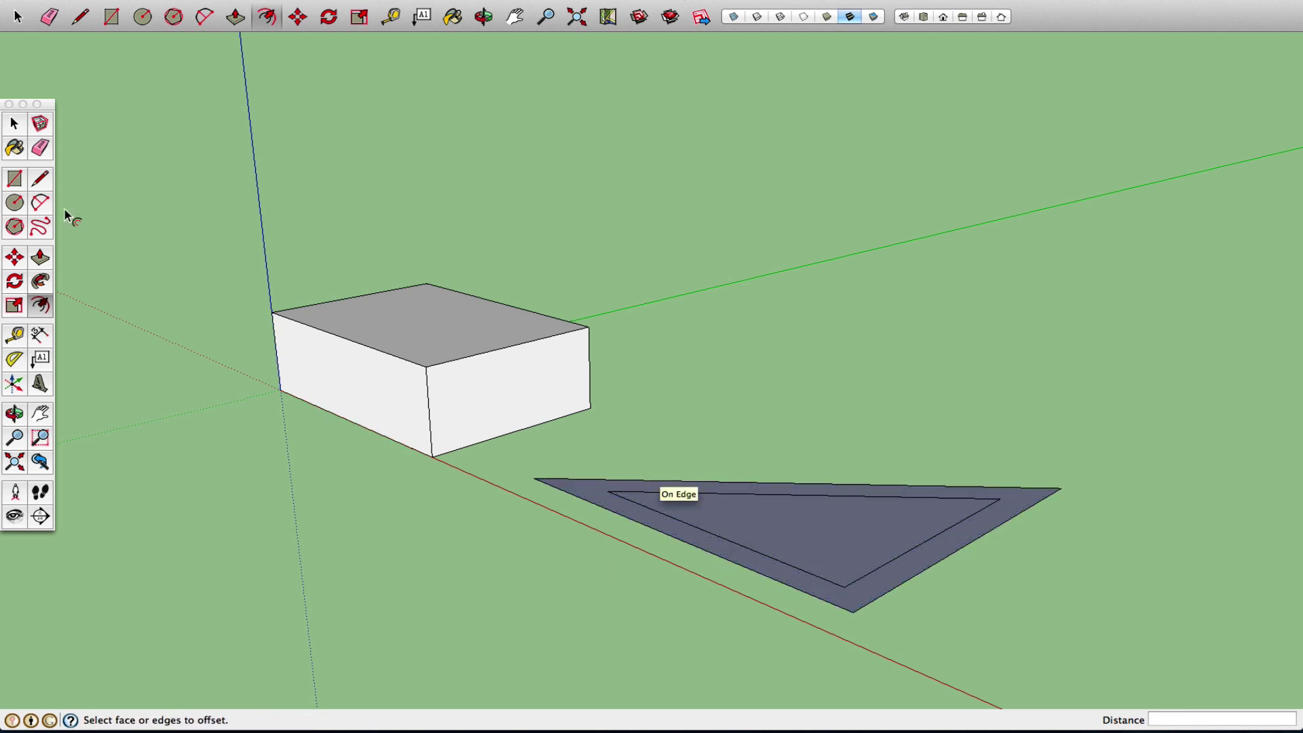
left_click(15, 126)
left_click(603, 494)
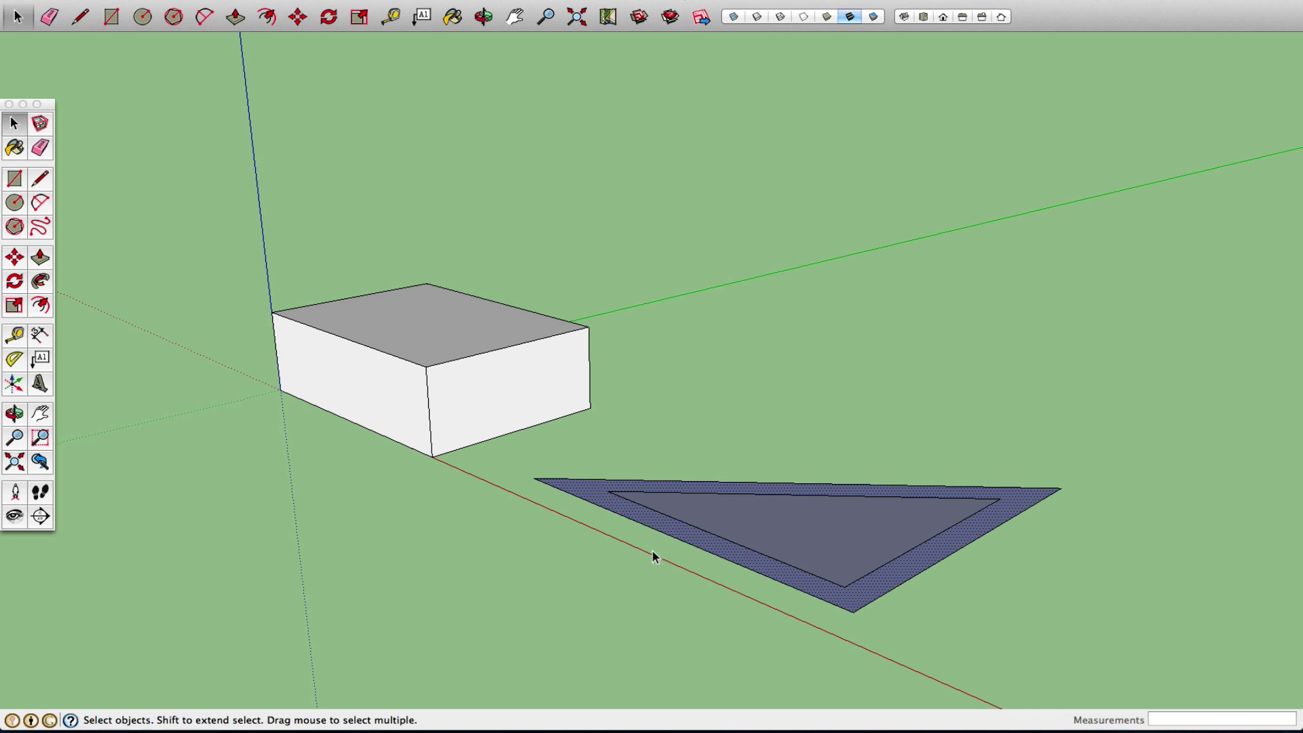
Delete the inner triangular face to leave an open frame, and undo the deletion
left_click(763, 521)
key("Delete")
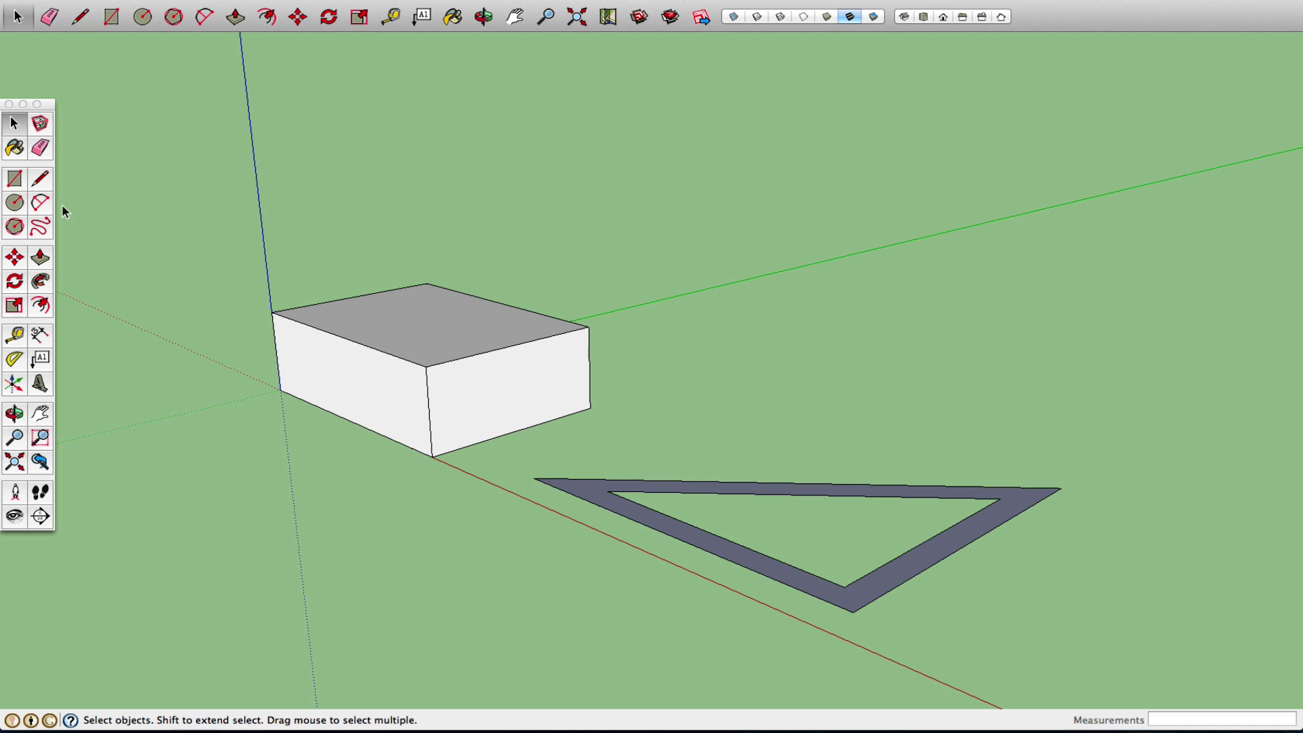
left_click(151, 0)
left_click(151, 2)
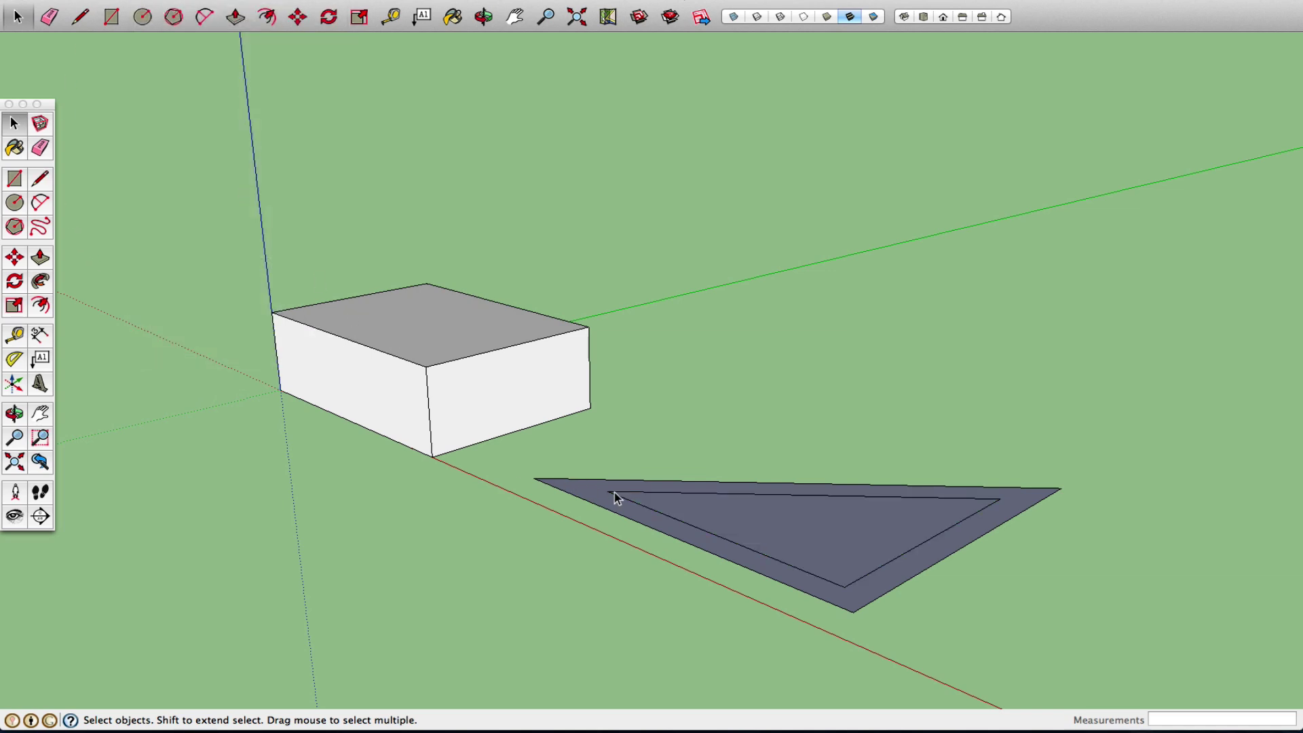
Delete the nested triangles except for the outer edge running nearest the red axis
left_click_drag(724, 451, 993, 552)
left_click_drag(769, 445, 765, 438)
key("Delete")
Try to offset the single remaining line beside the red axis
left_click(642, 527)
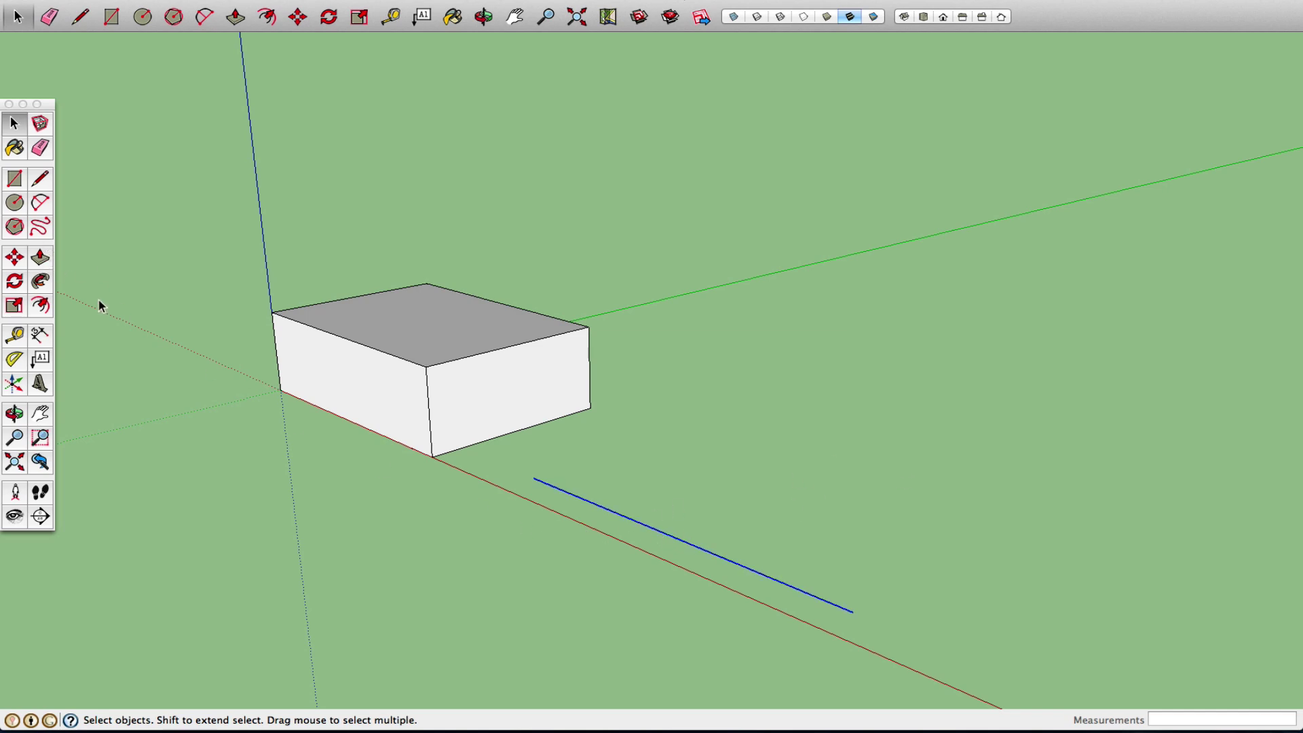
left_click(144, 425)
left_click(42, 308)
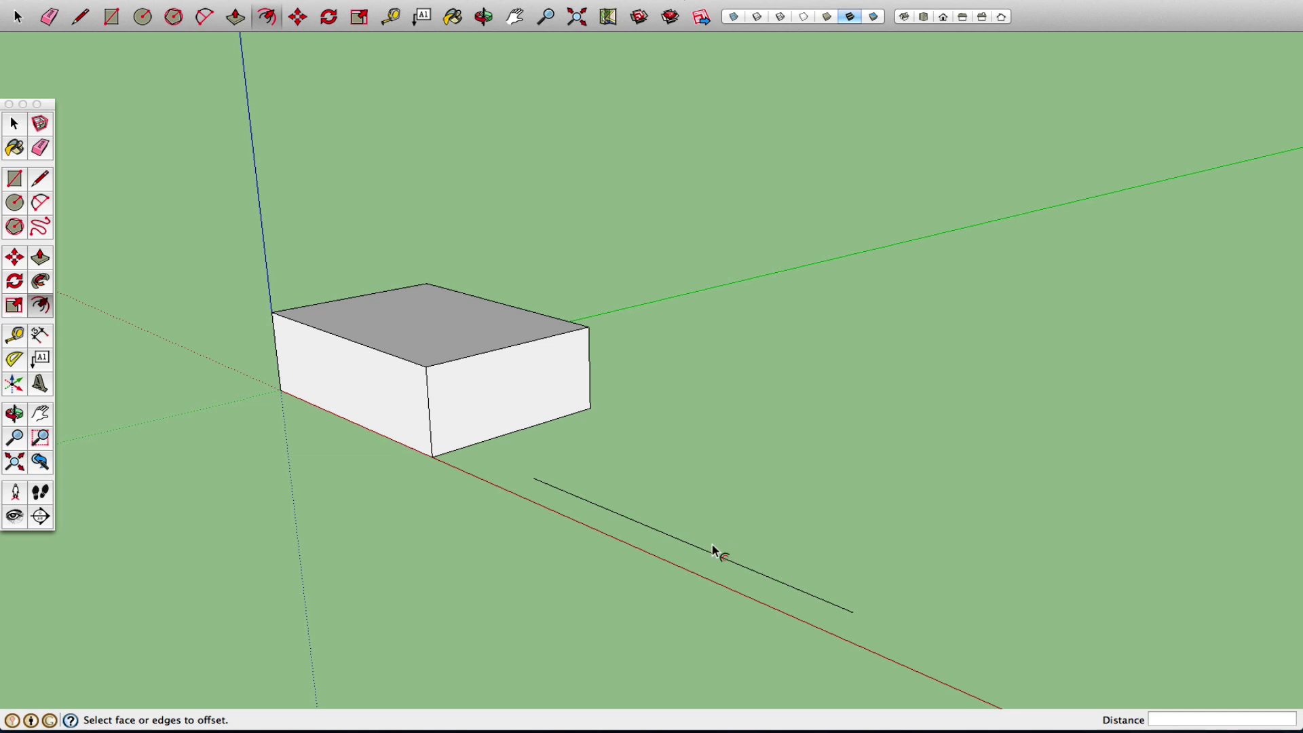
Draw three lines from the remaining line to close a four-sided face, about 3.86 m along its far side and 0.97 m at its end
left_click(40, 179)
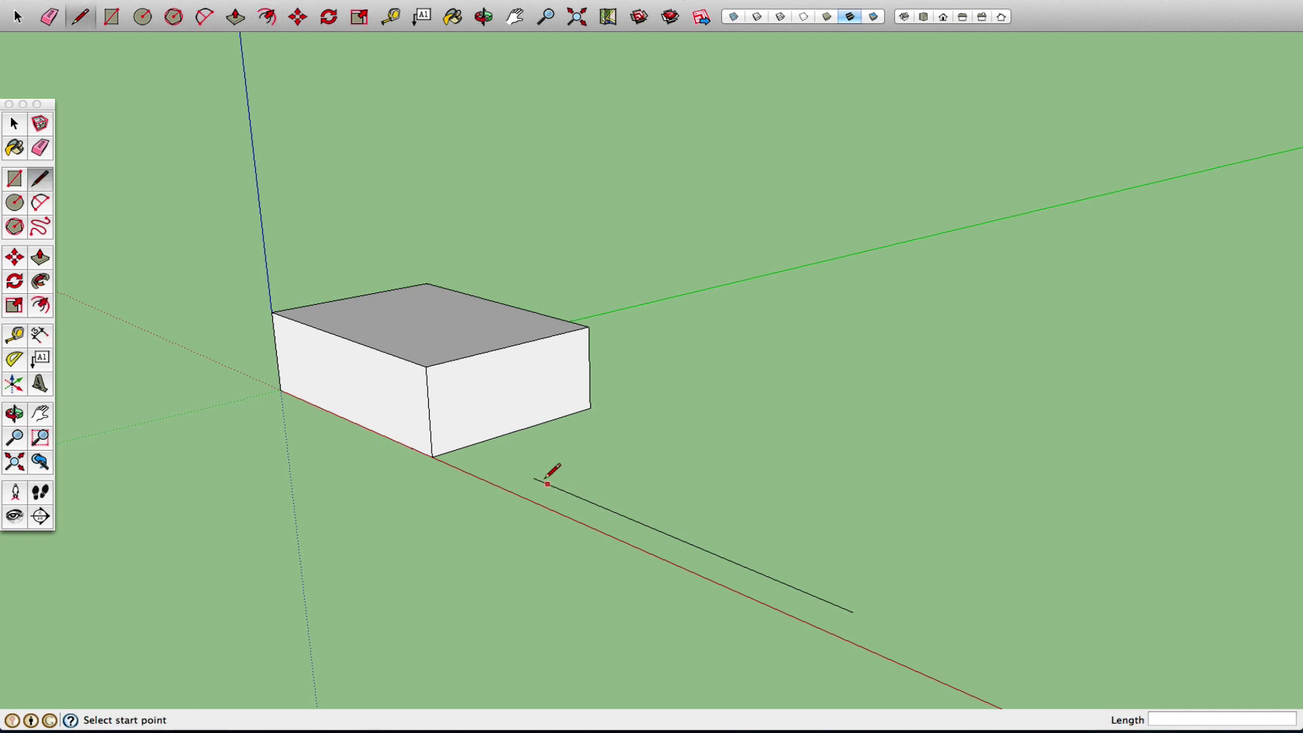
left_click(533, 479)
left_click(604, 453)
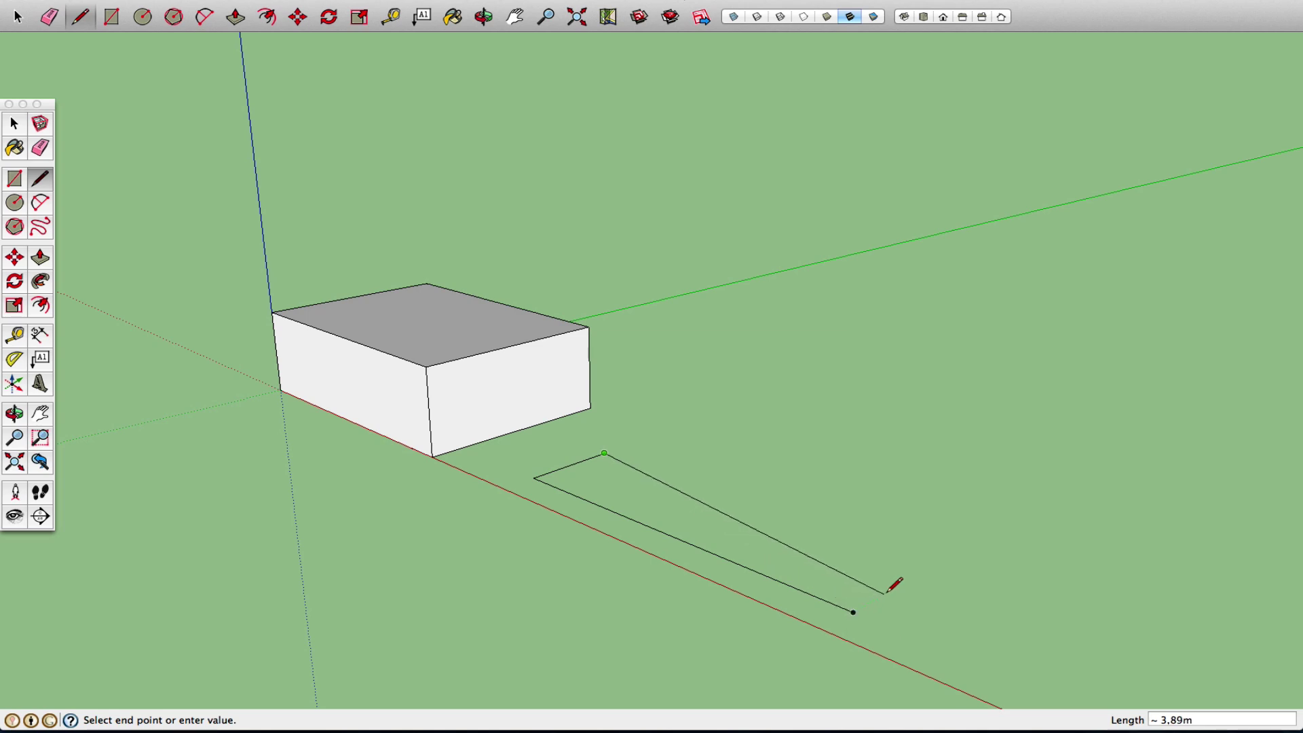
left_click(920, 570)
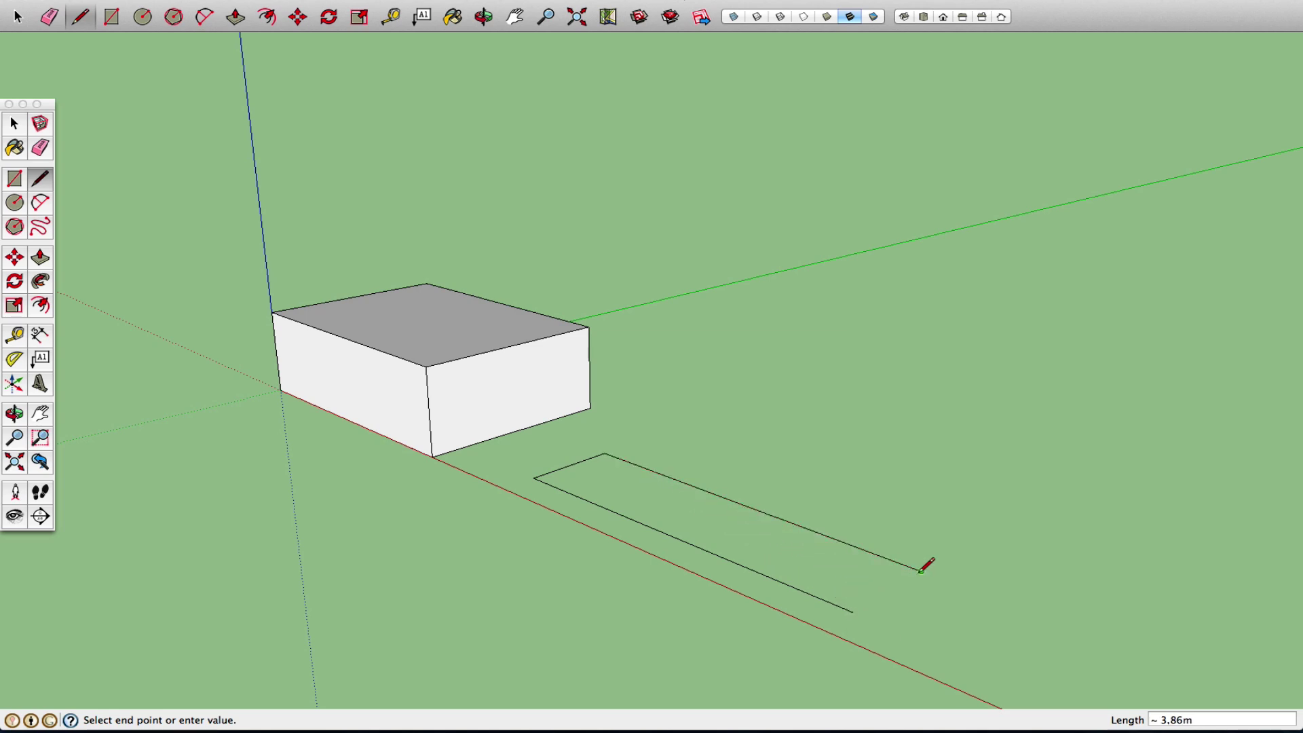
left_click(854, 612)
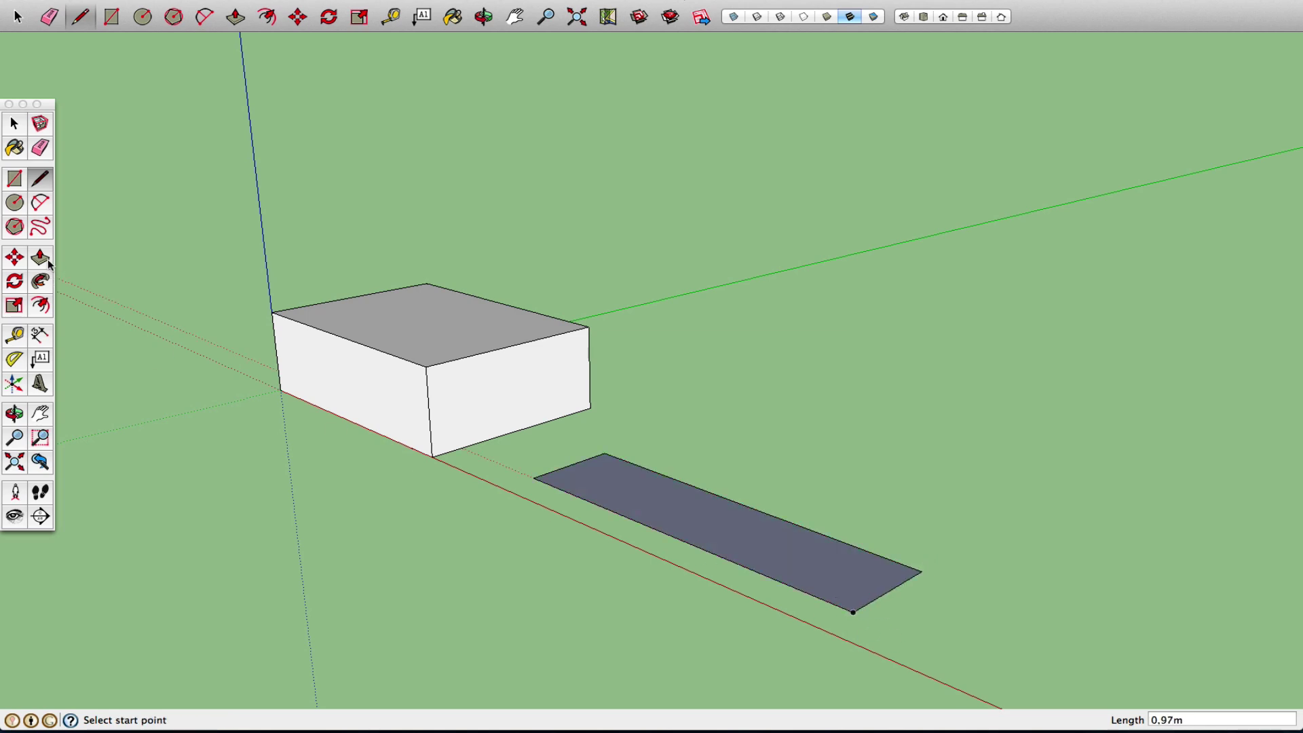
Offset the four-sided face a short distance inward to form a narrow border, and leave the Offset tool
left_click(41, 307)
left_click(727, 551)
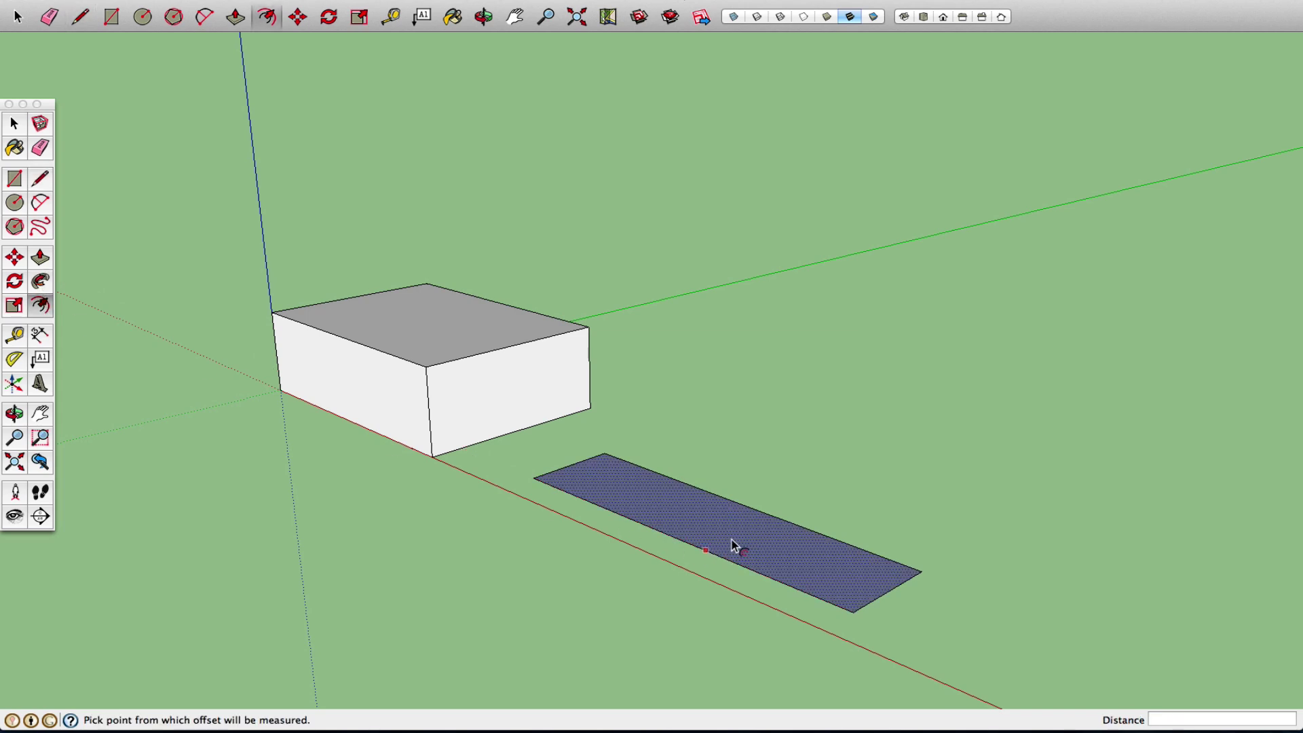
left_click(728, 547)
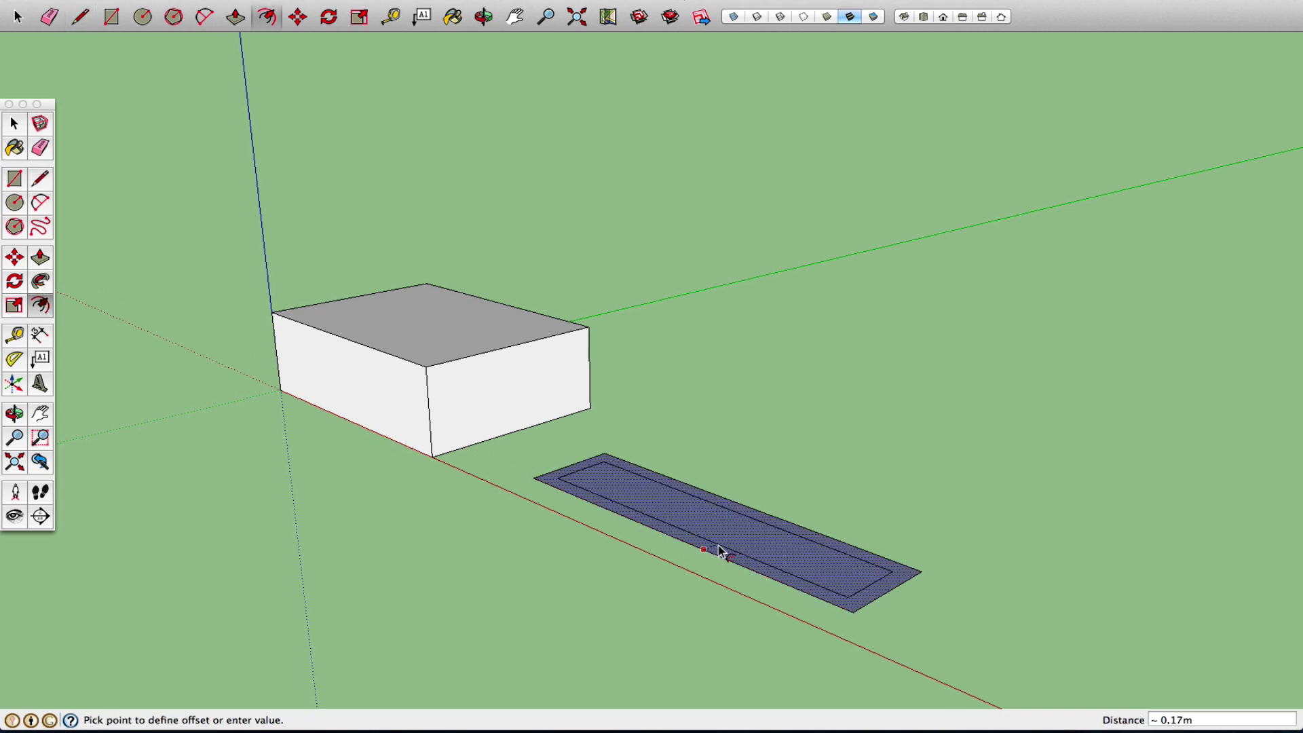
left_click(716, 549)
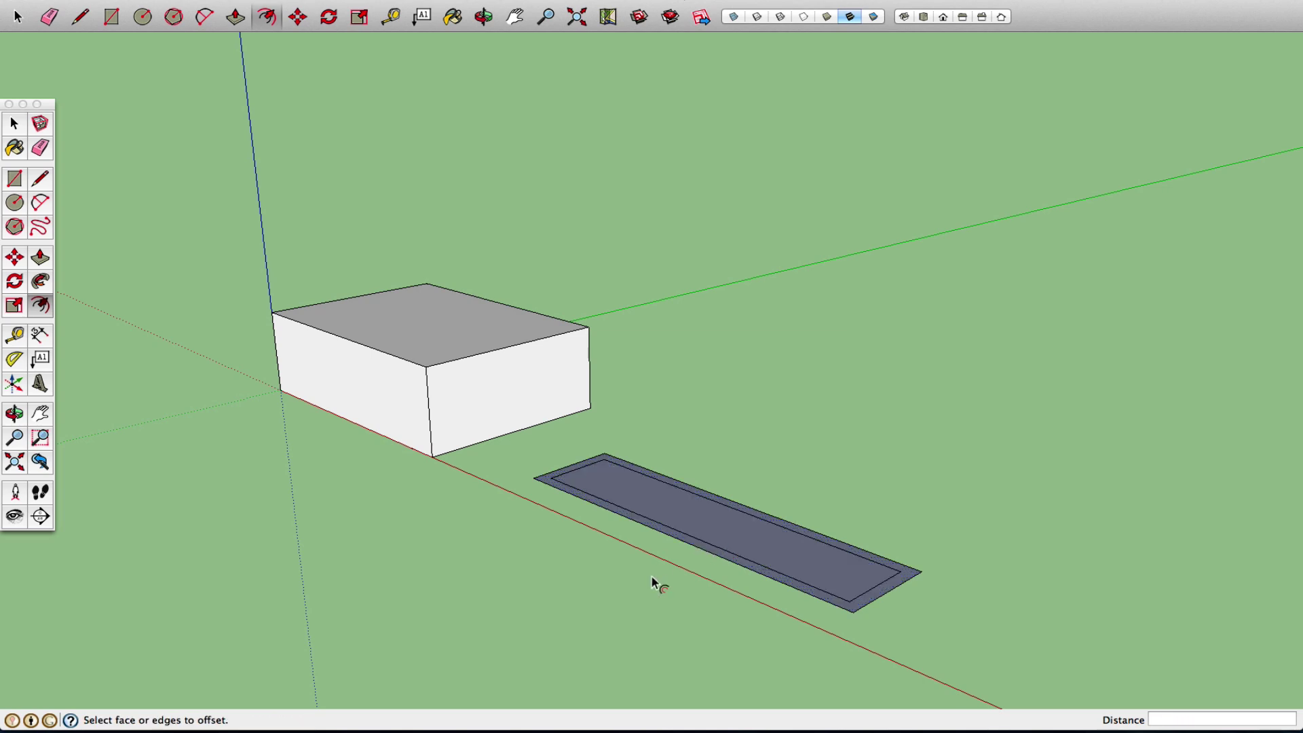
left_click(650, 521)
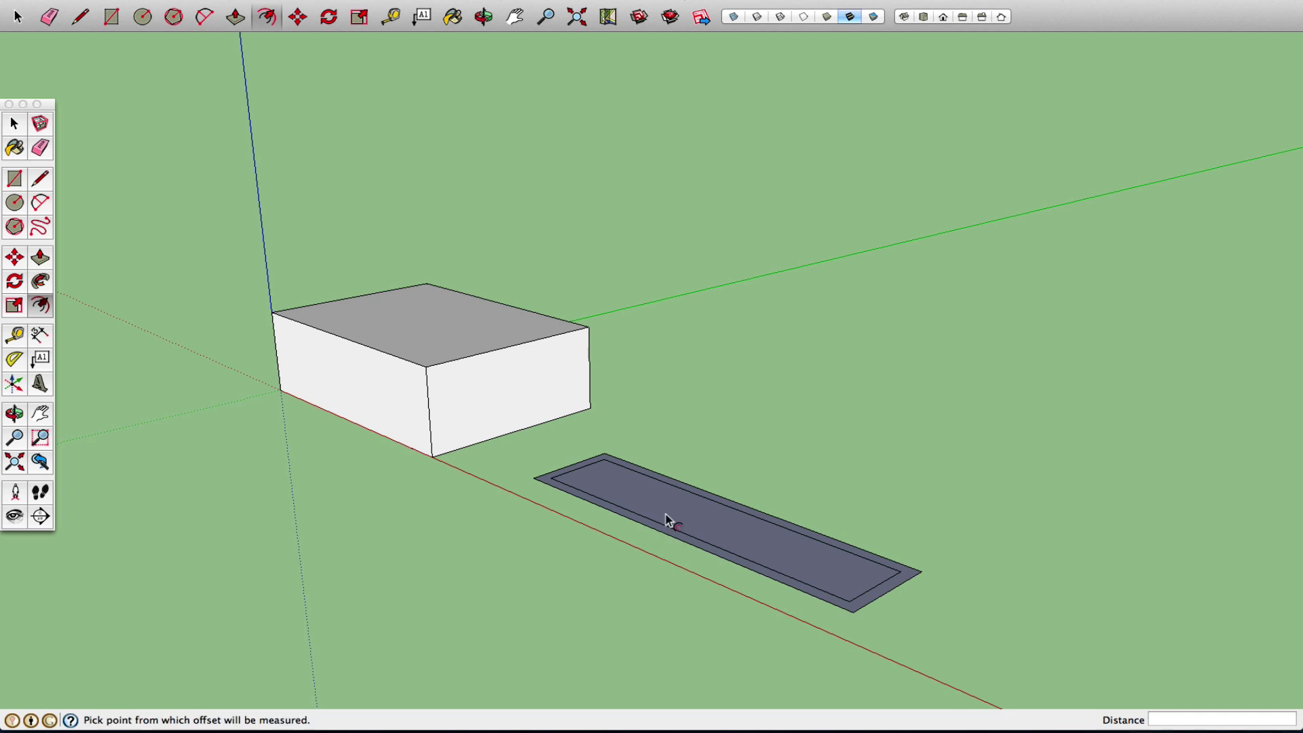
key("Escape")
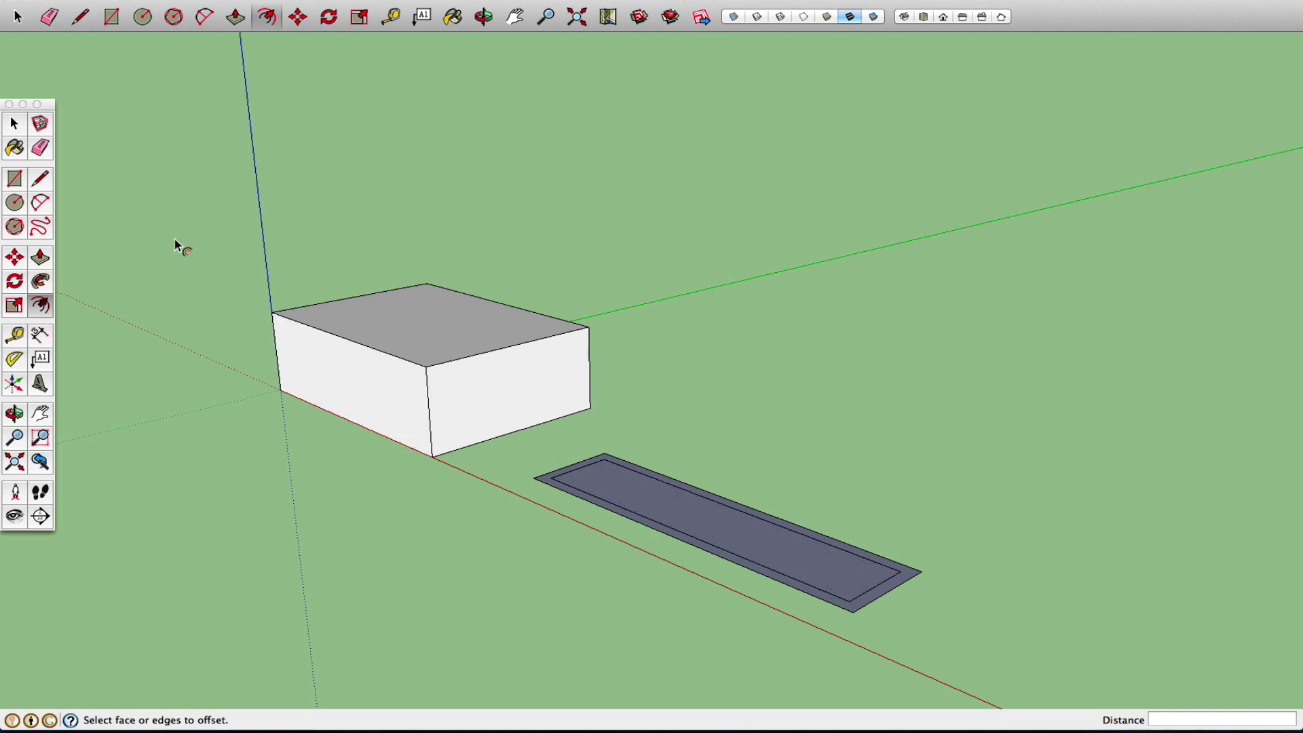
left_click(16, 126)
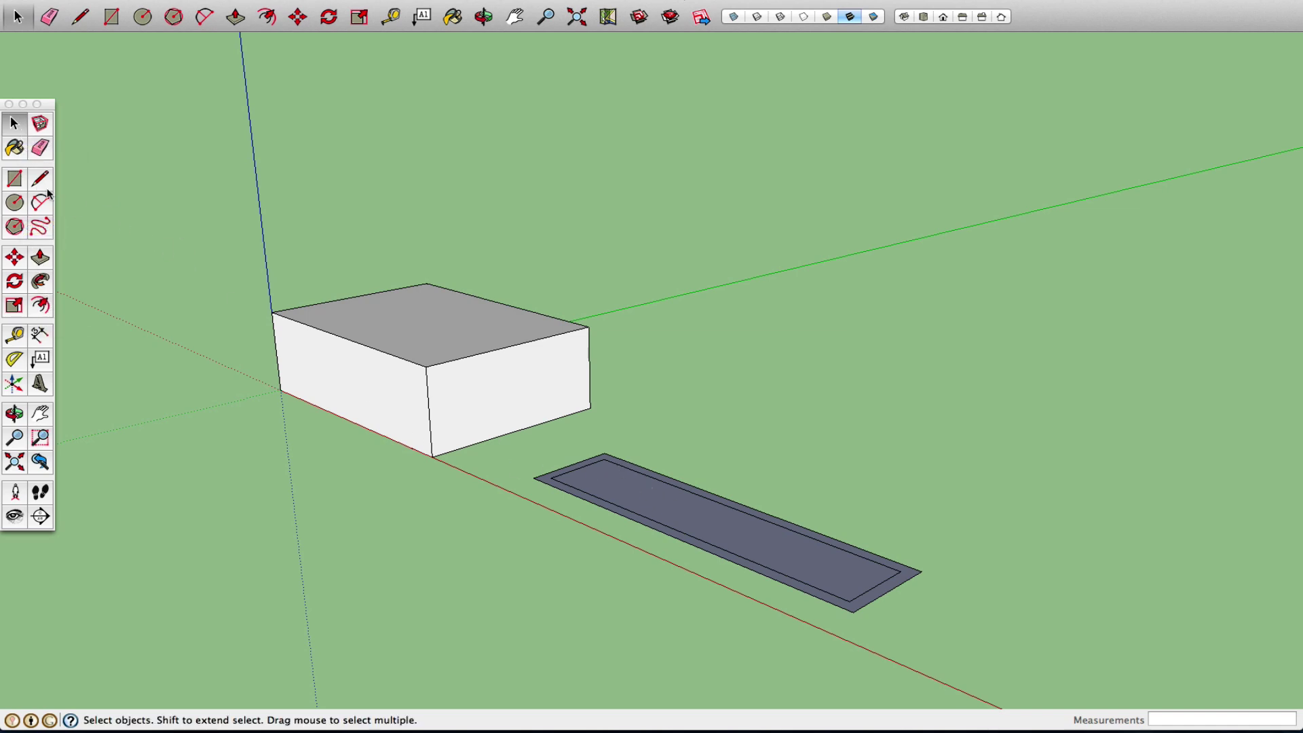
Draw two short lines of about 0.12 m from the inner border's corners nearest the red axis to the outer end edges
key("l")
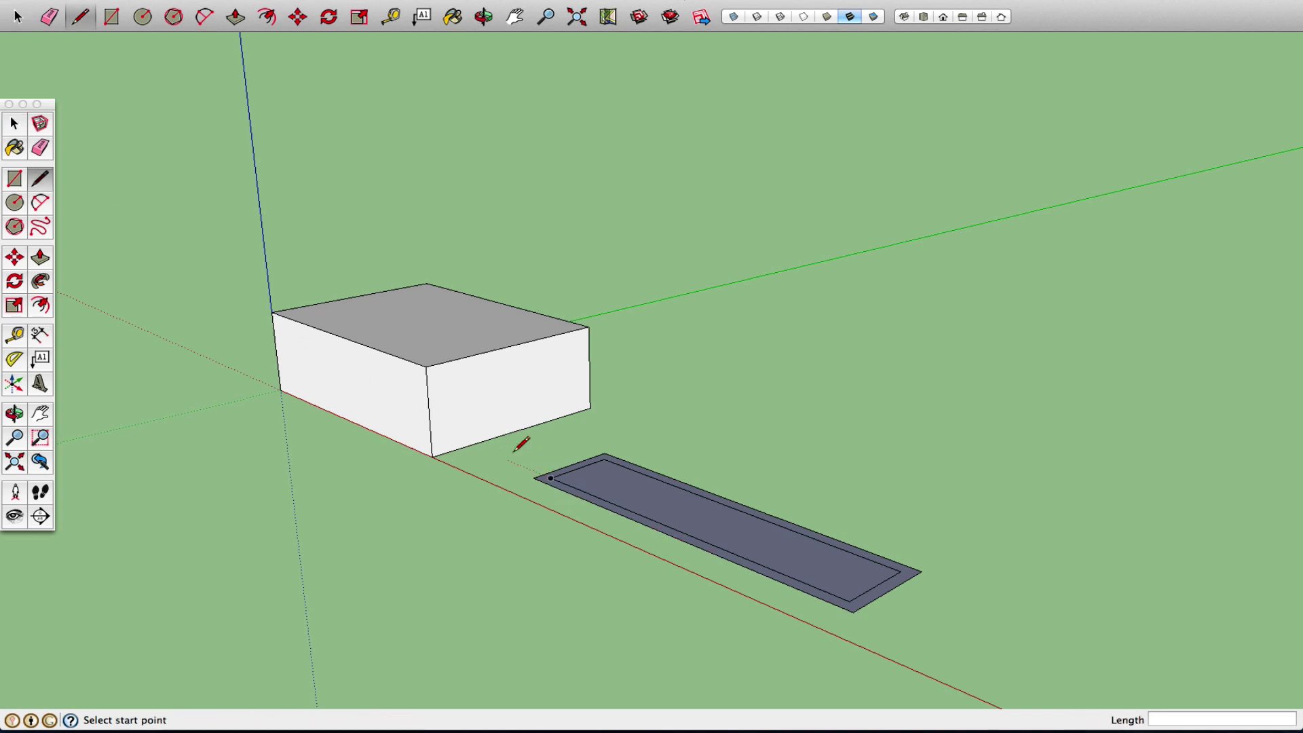
left_click(550, 479)
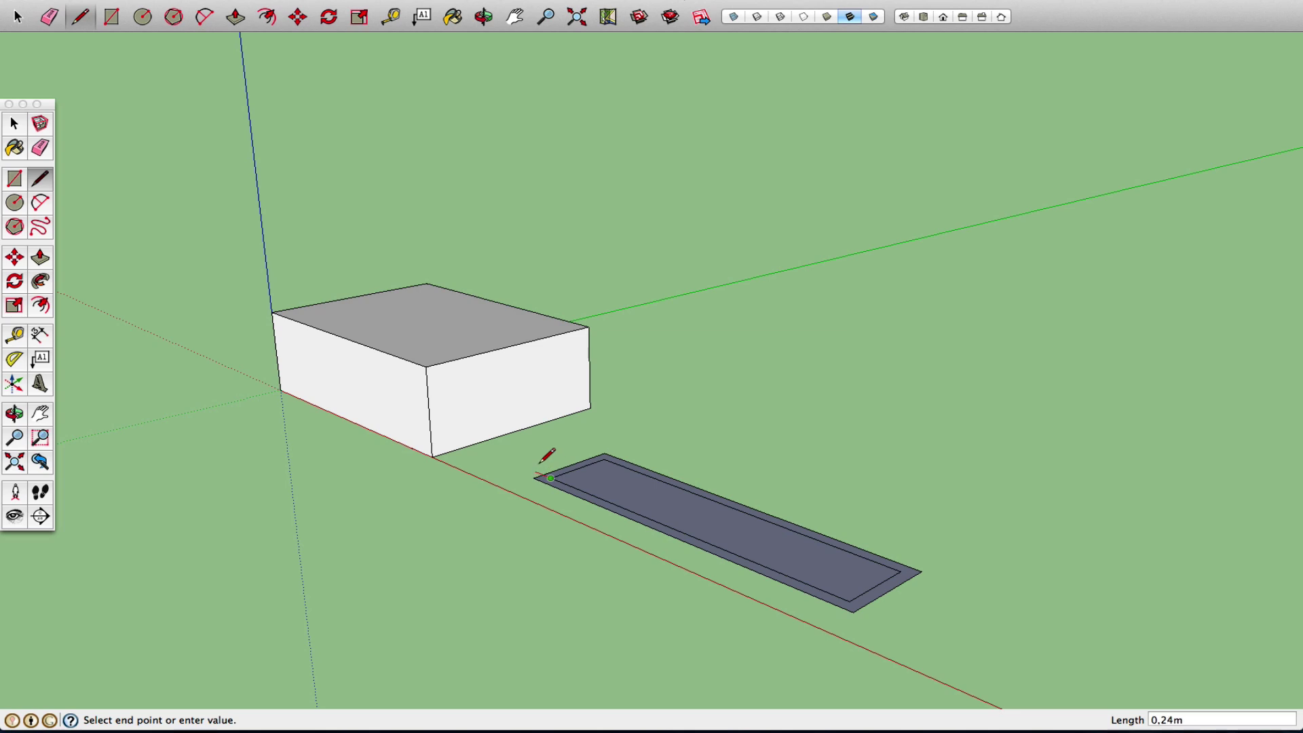
scroll(551, 469, "up", 5)
scroll(554, 470, "up", 1)
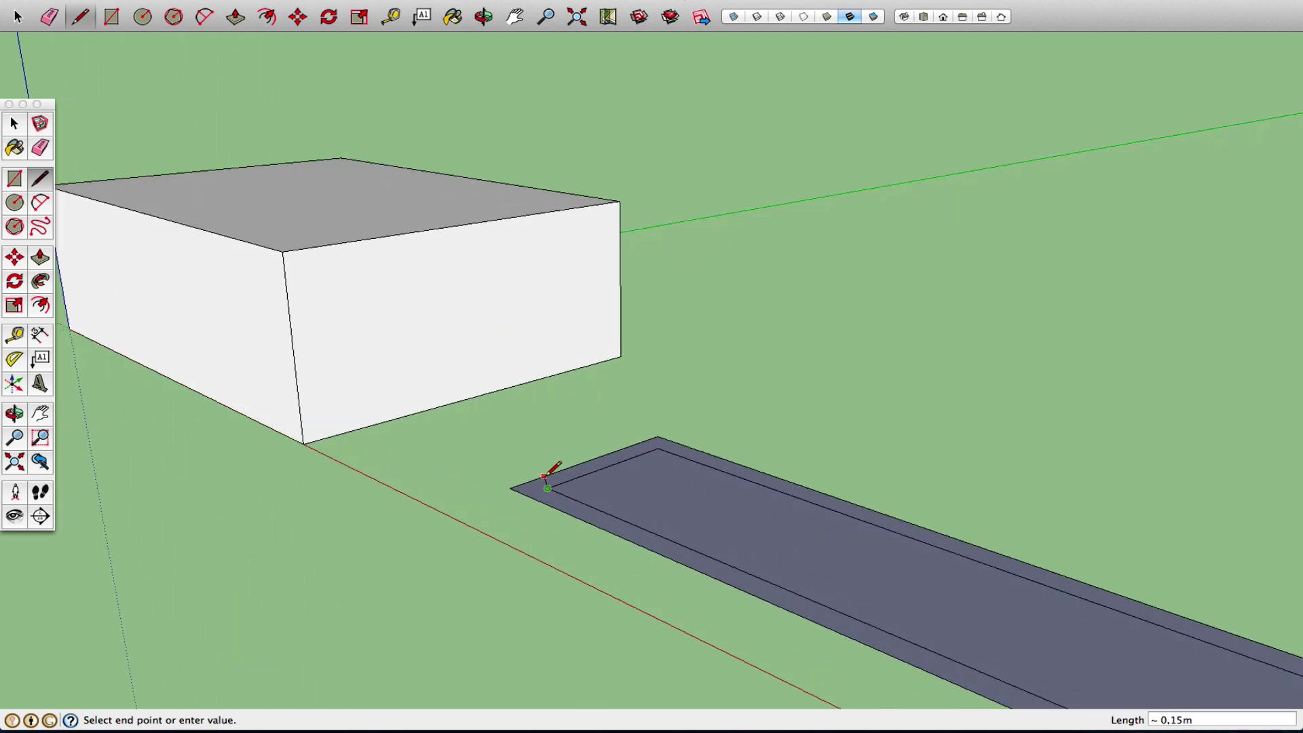
left_click(532, 481)
scroll(604, 431, "down", 3)
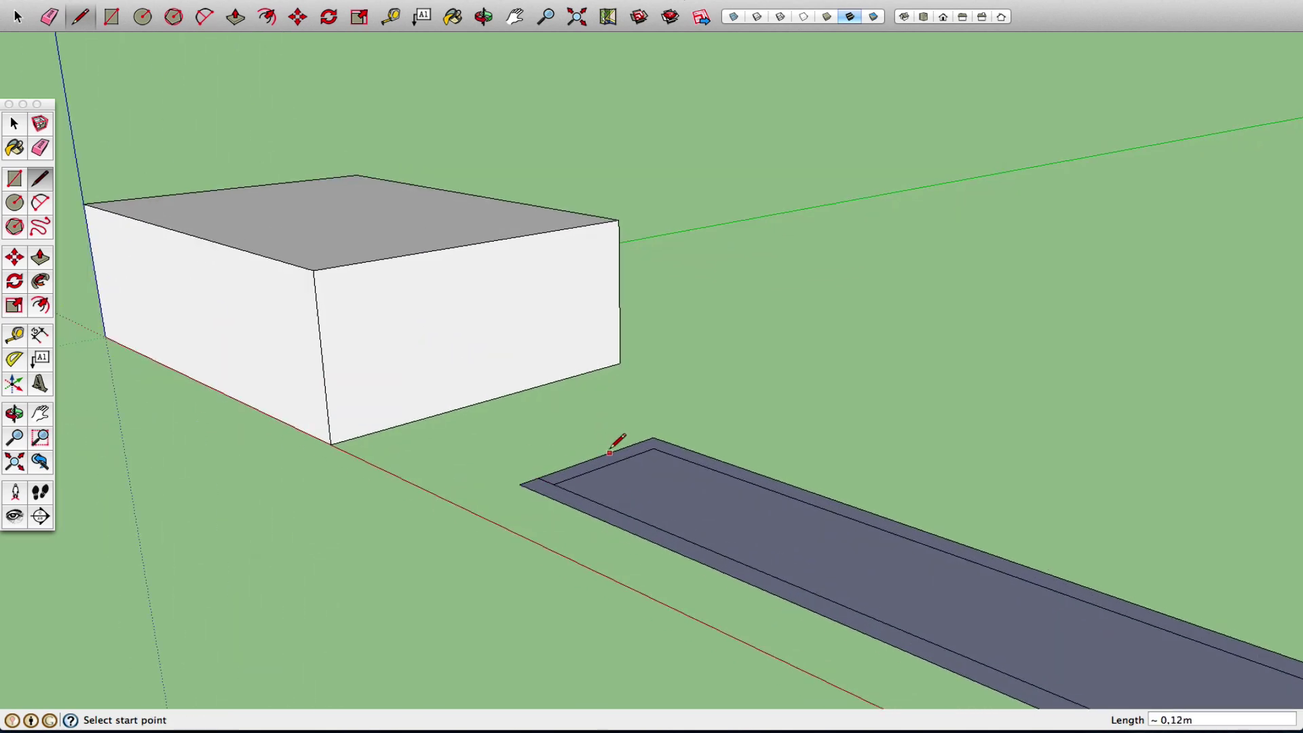
left_click(955, 620)
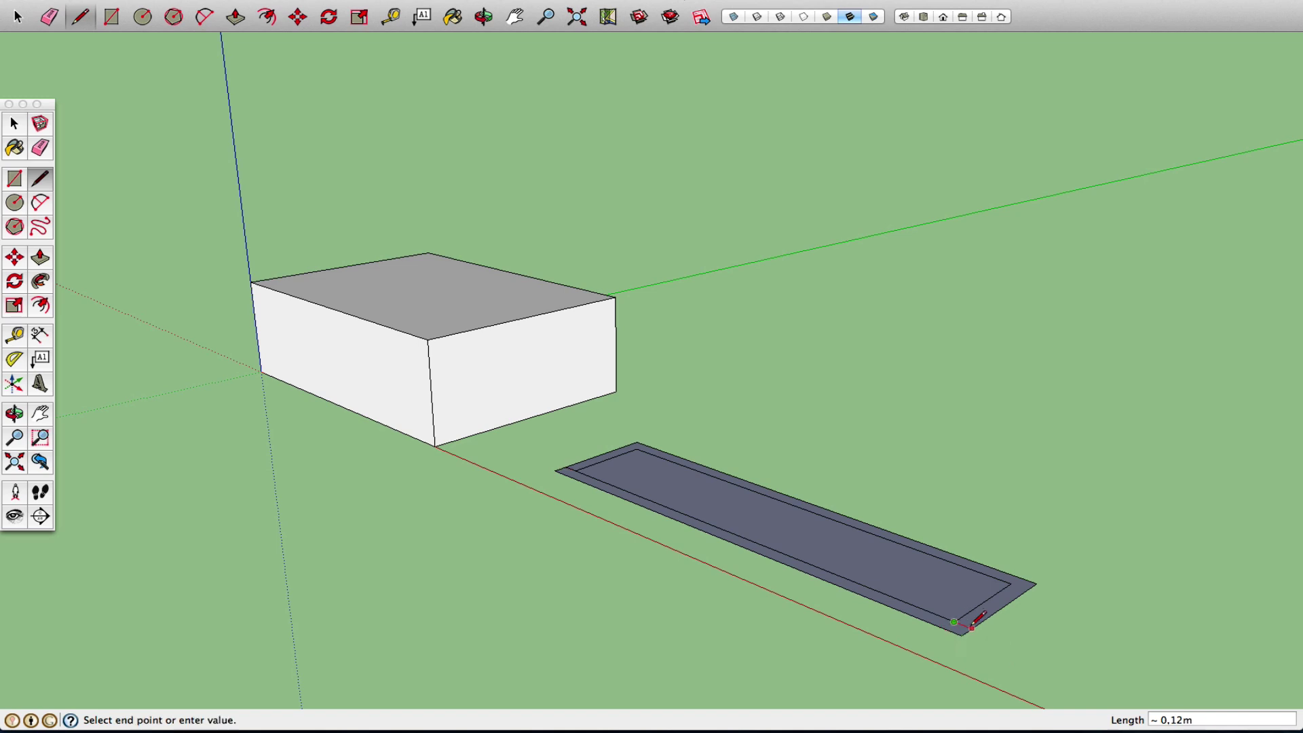
left_click(970, 628)
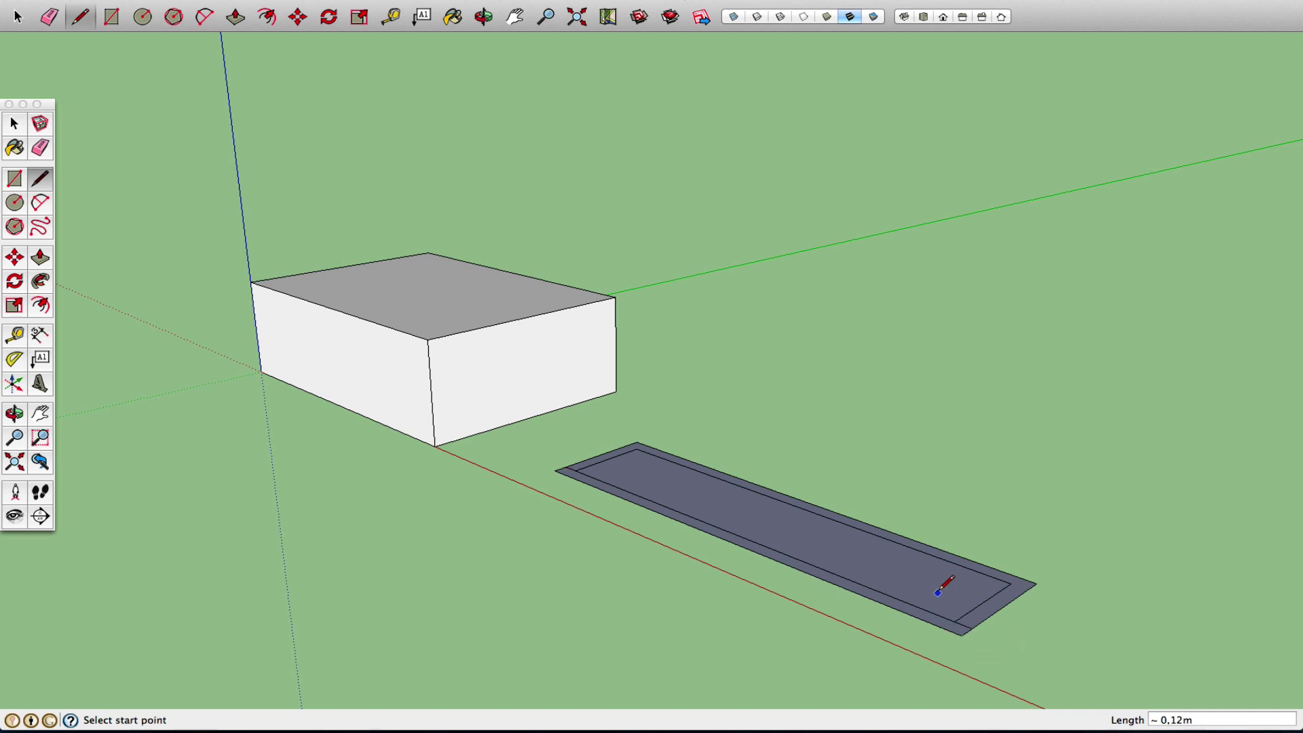
Erase the rest of the bordered face and the strip's two short end lines, keeping only the two long parallel lines
left_click(39, 148)
mouse_move(590, 430)
left_mouse_down()
mouse_move(852, 498)
mouse_move(1011, 599)
mouse_move(997, 588)
left_mouse_up()
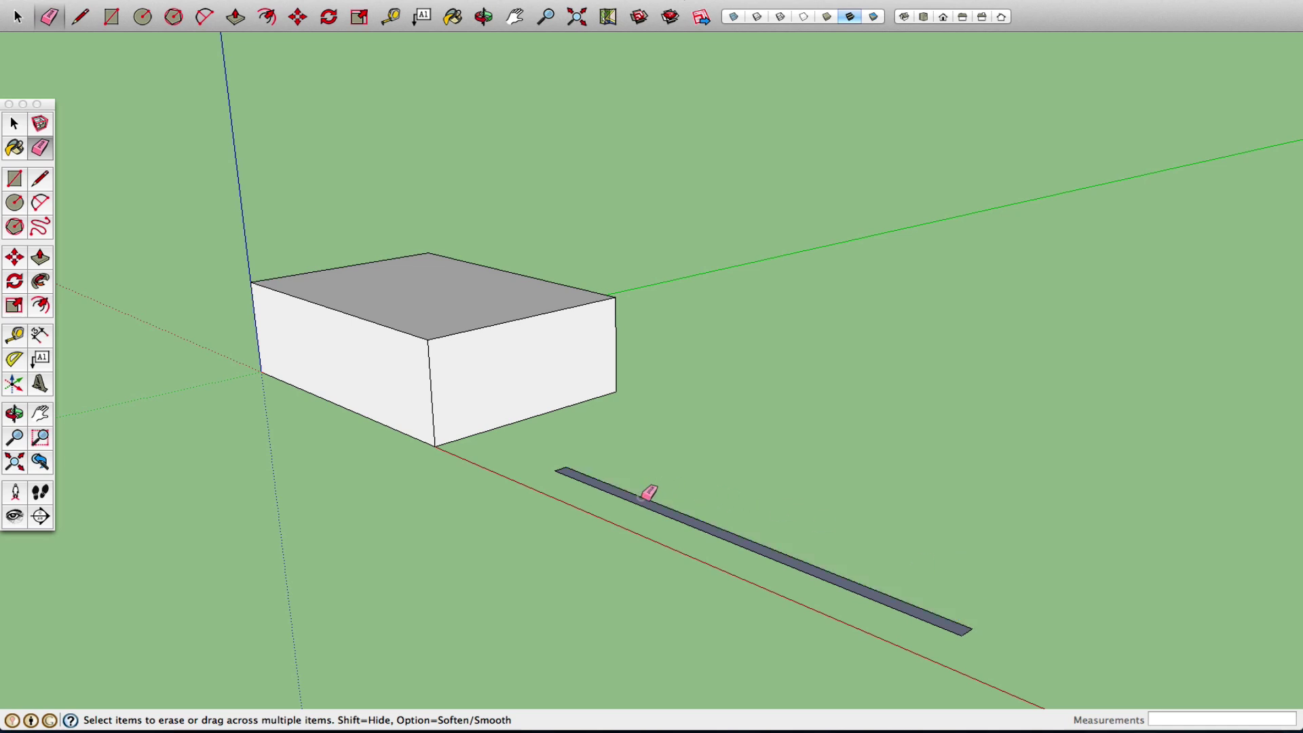
left_click(560, 468)
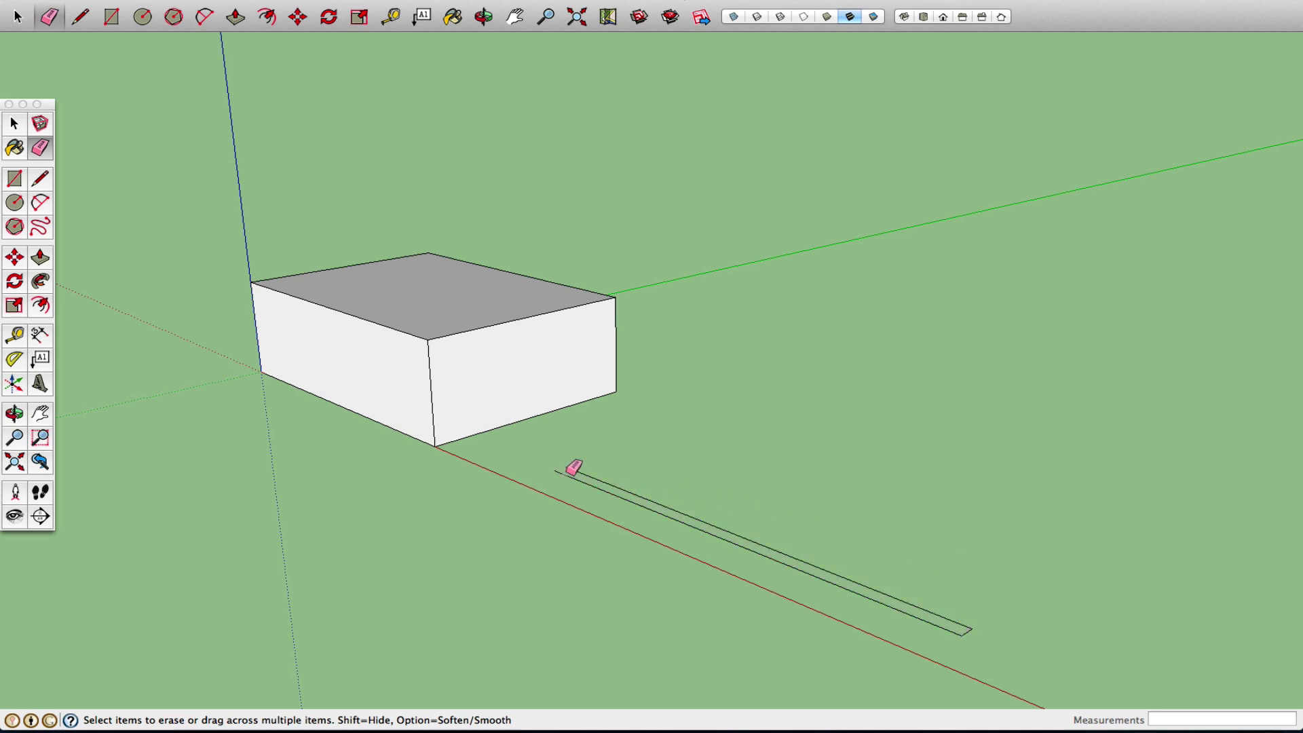
left_click(966, 633)
left_click(14, 123)
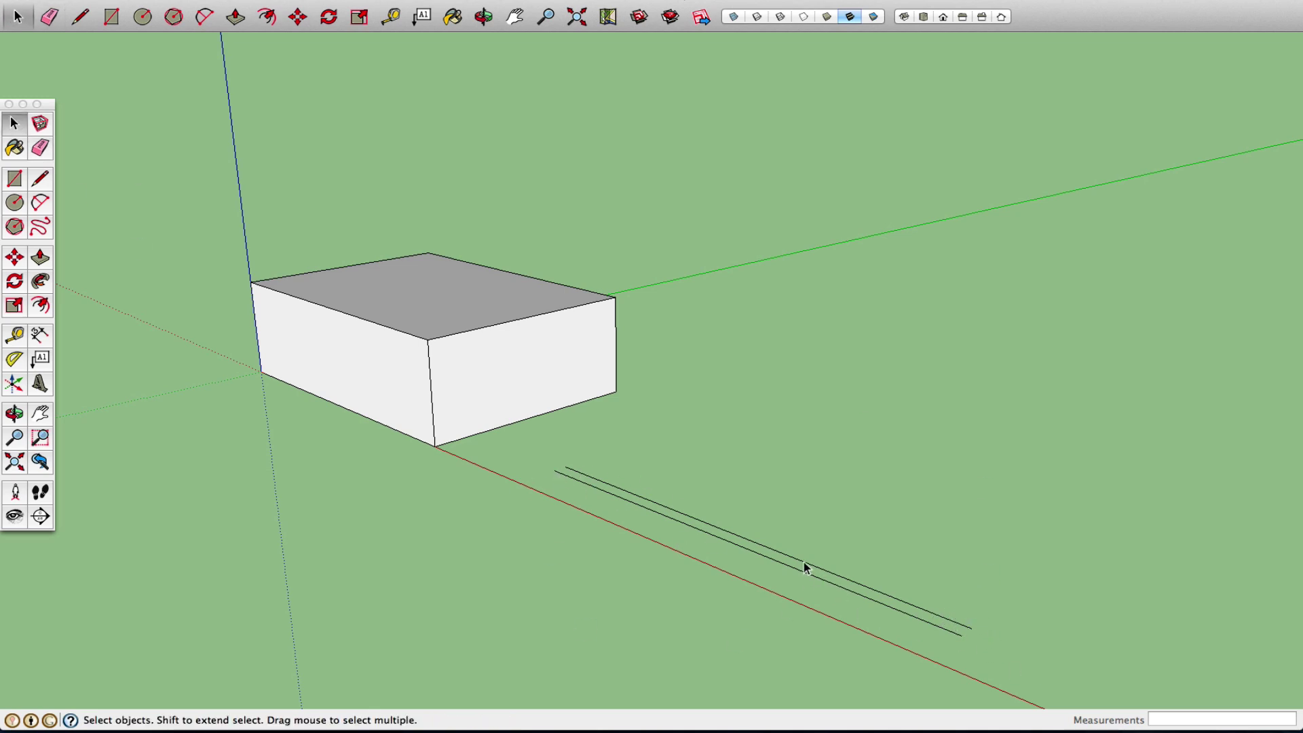
Delete the parallel line farther from the red axis
left_click(38, 415)
left_click_drag(571, 471, 466, 428)
left_click(15, 131)
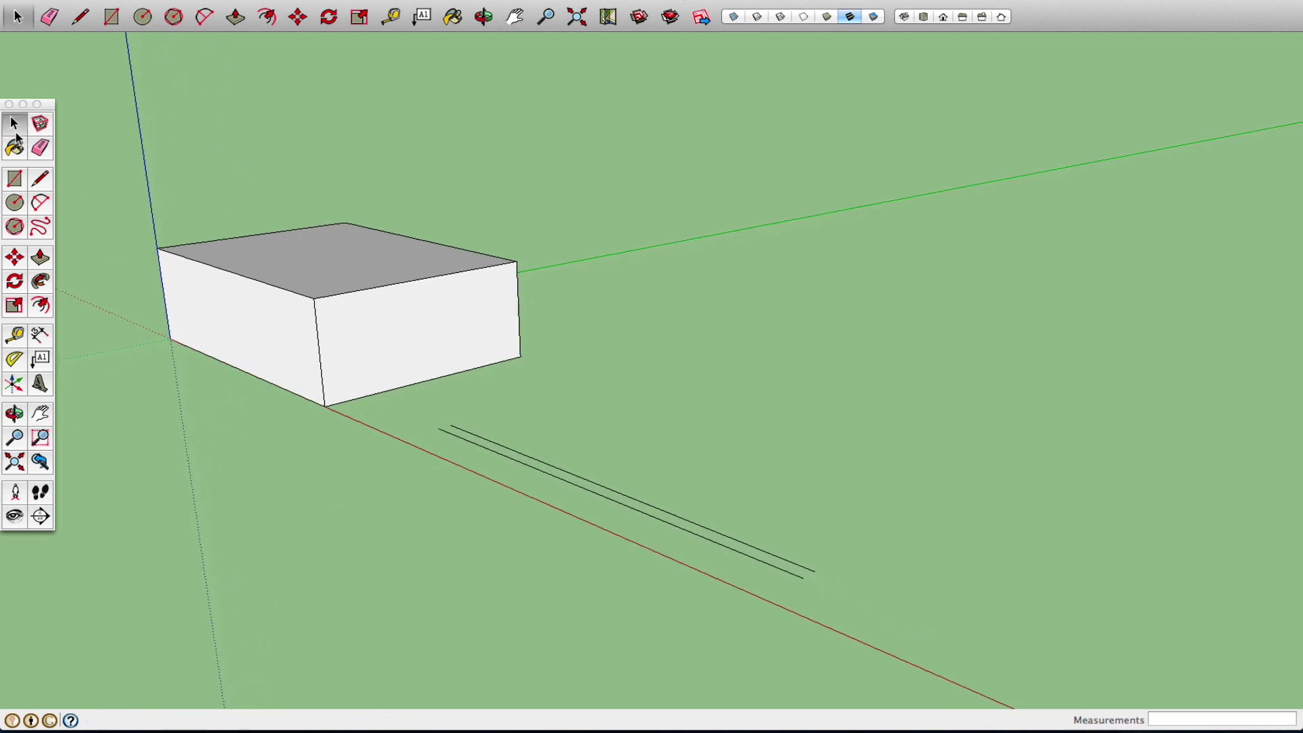
left_click(482, 442)
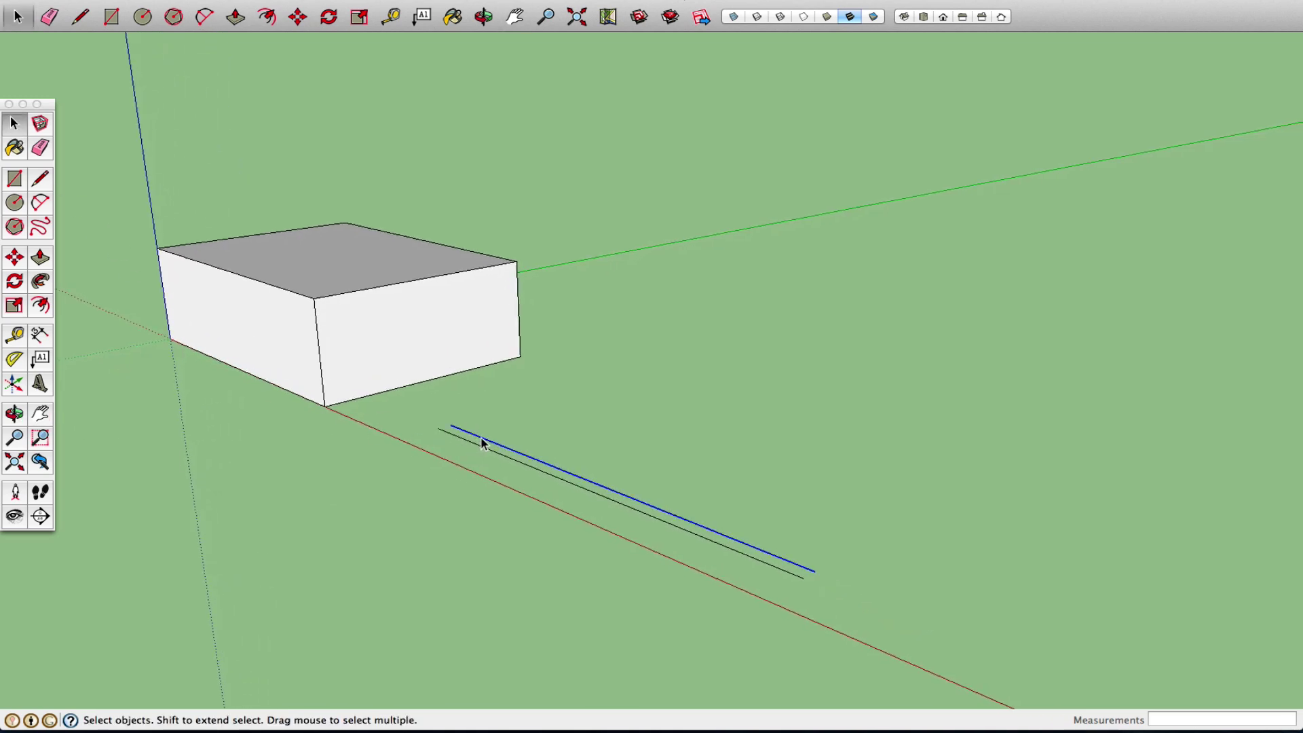
key("Delete")
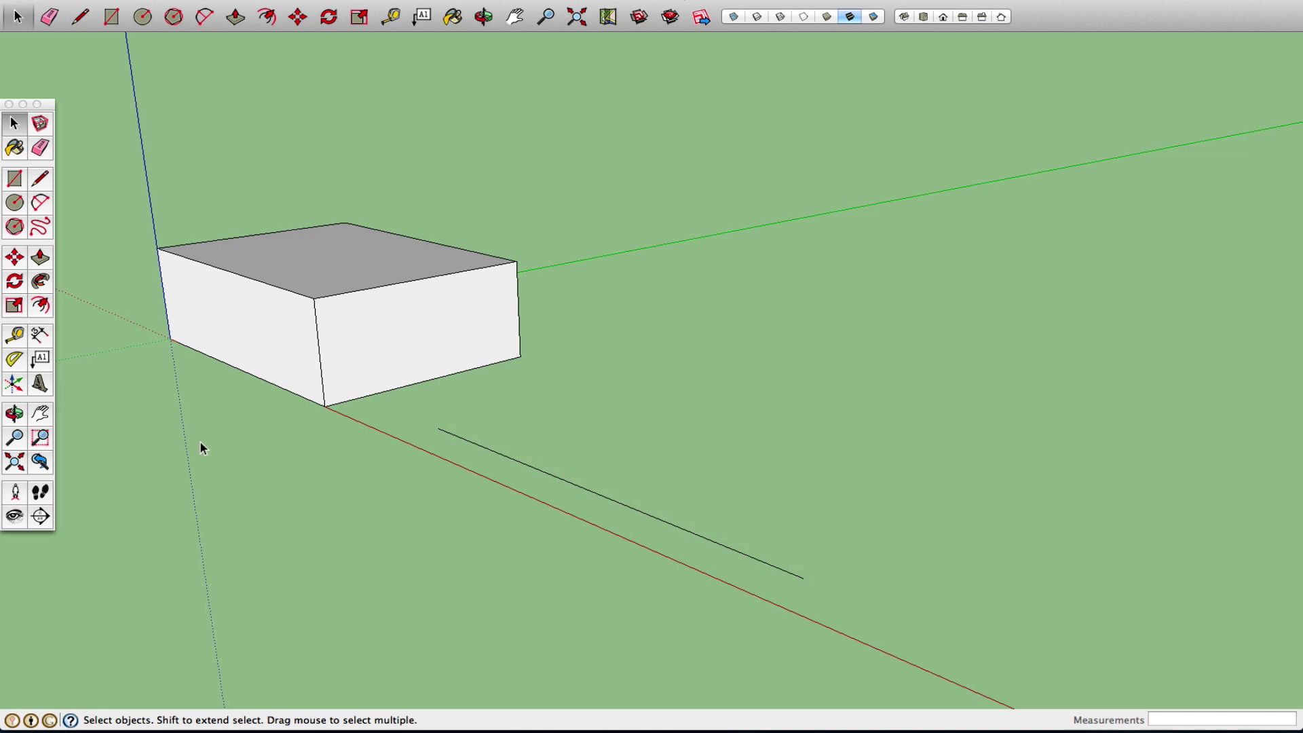
Place a parallel guide about 0.19 m from the remaining line with Tape Measure, and draw a line of similar length along it
left_click(16, 335)
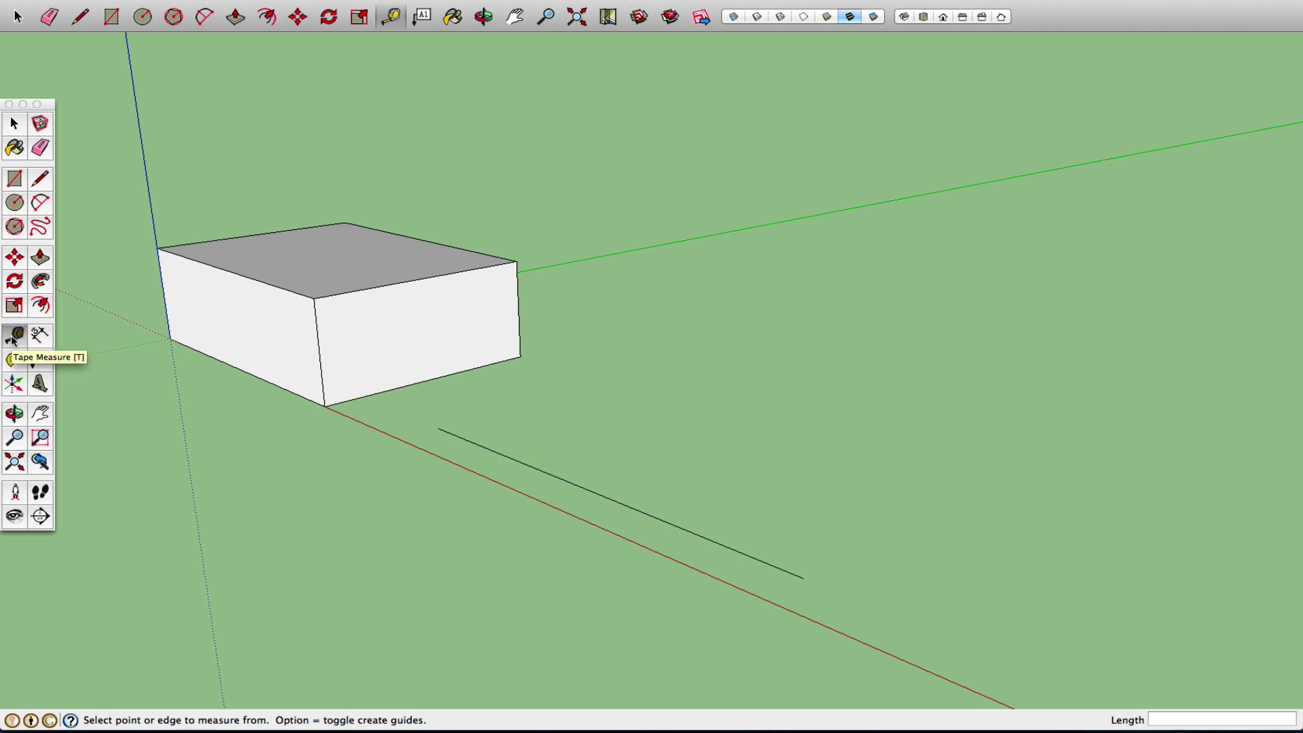
left_click(565, 480)
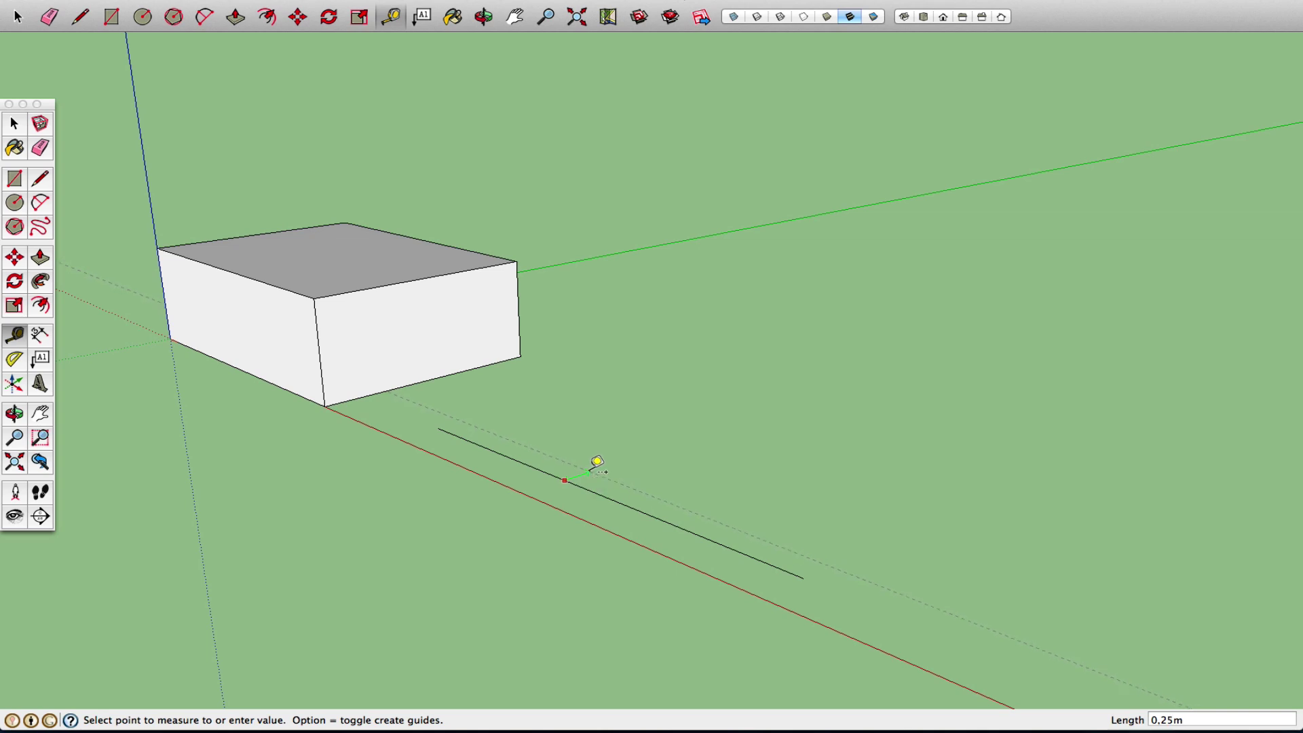
left_click(587, 465)
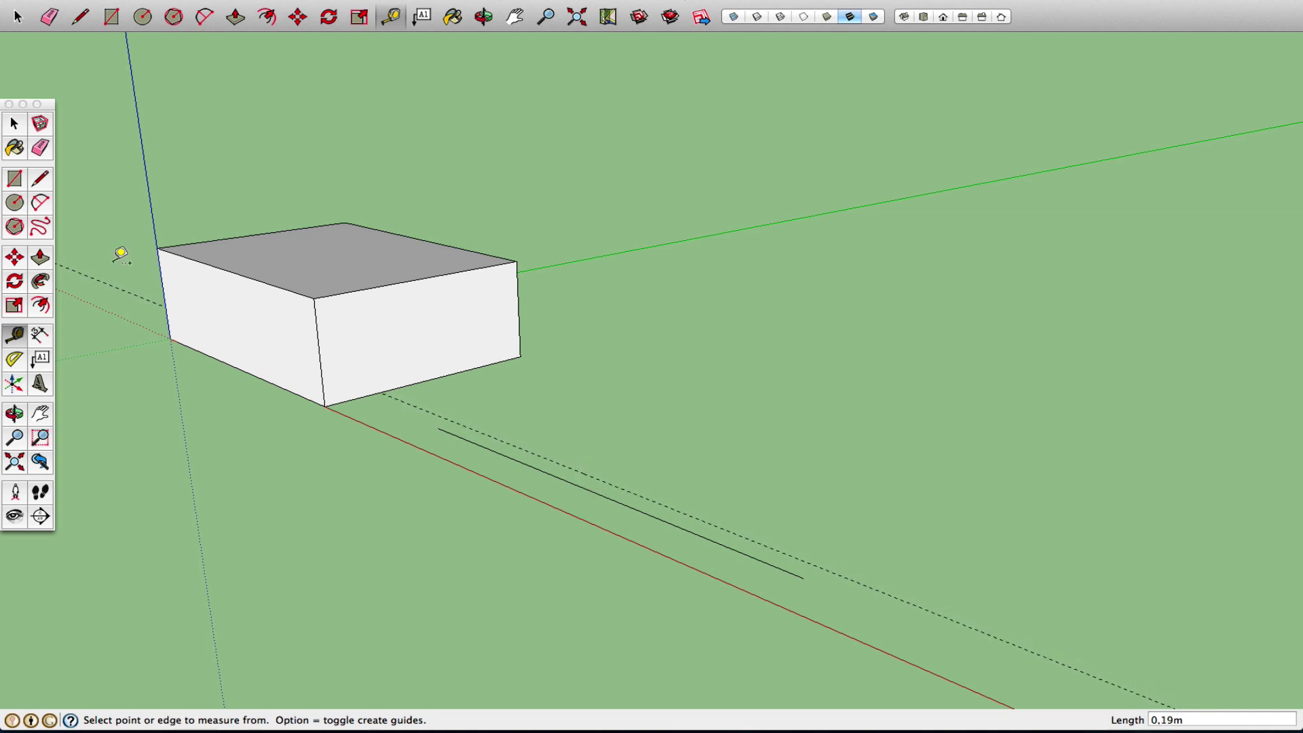
left_click(39, 180)
left_click(447, 419)
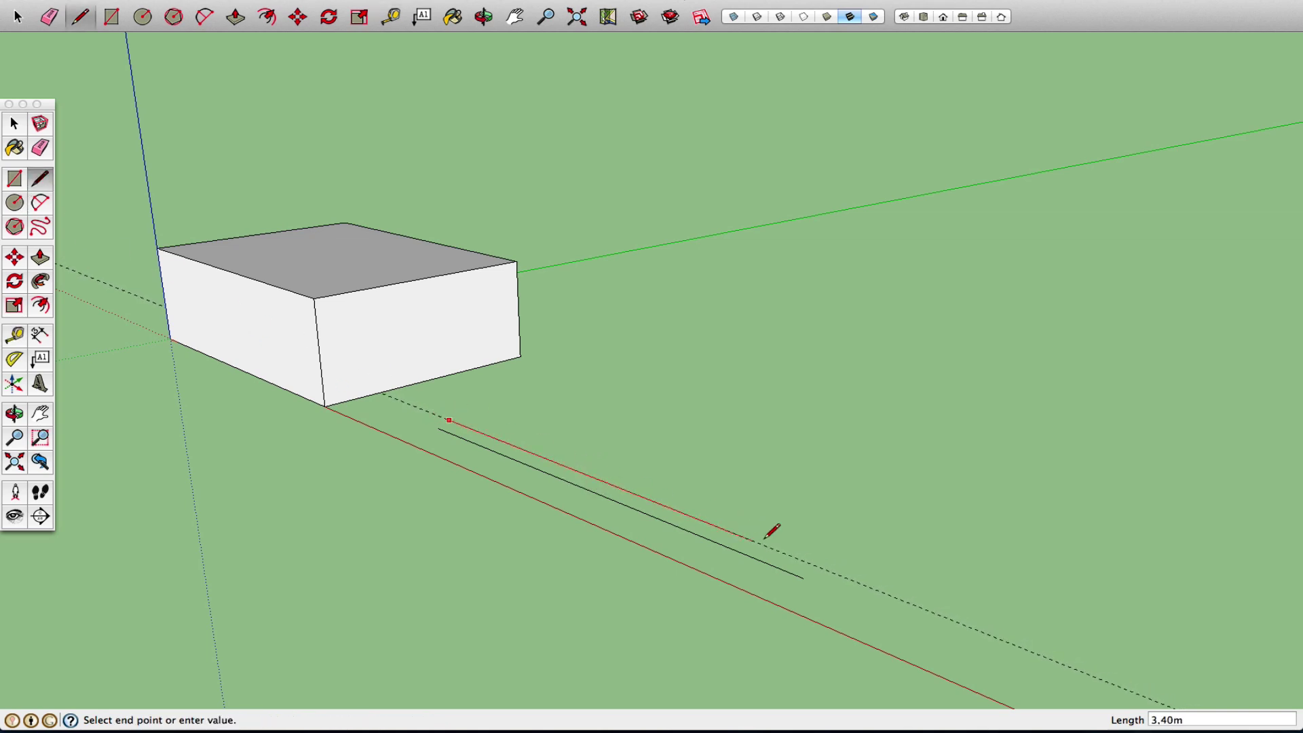
left_click(813, 563)
key("Escape")
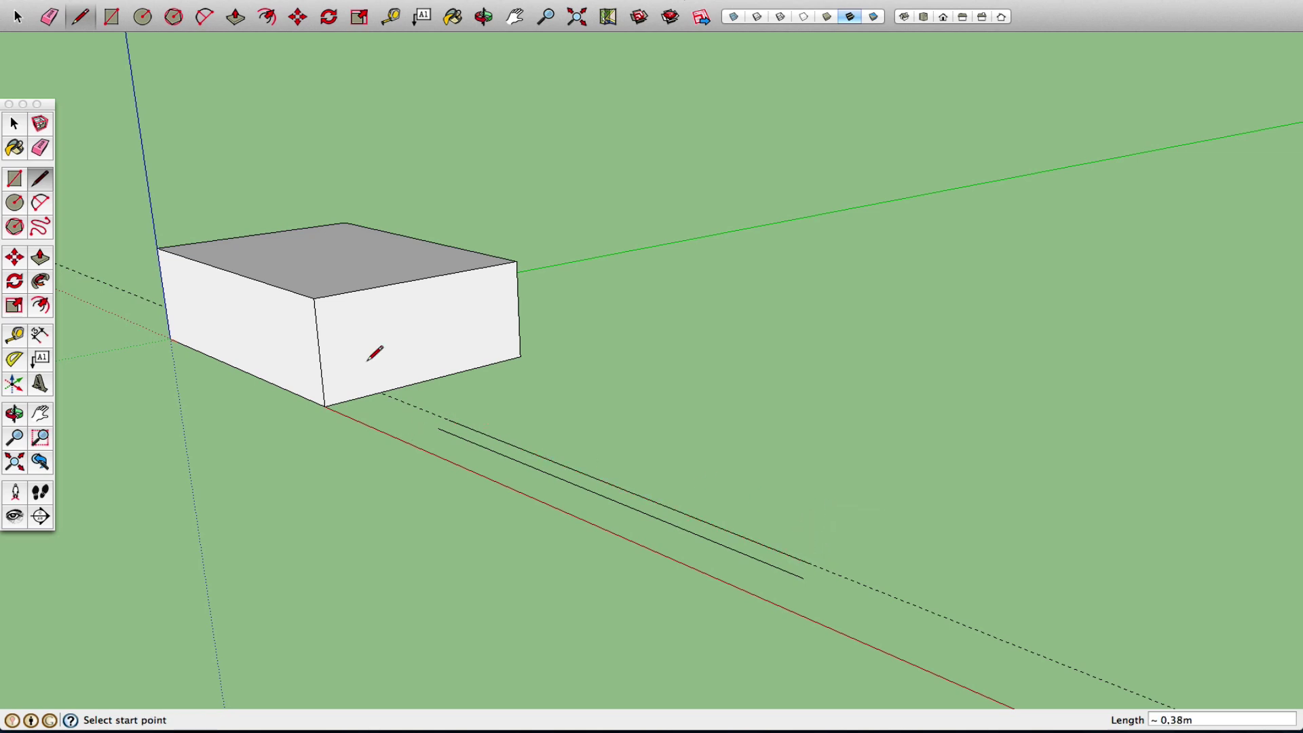
Delete the dashed guide, keeping the two solid parallel lines
left_click(15, 125)
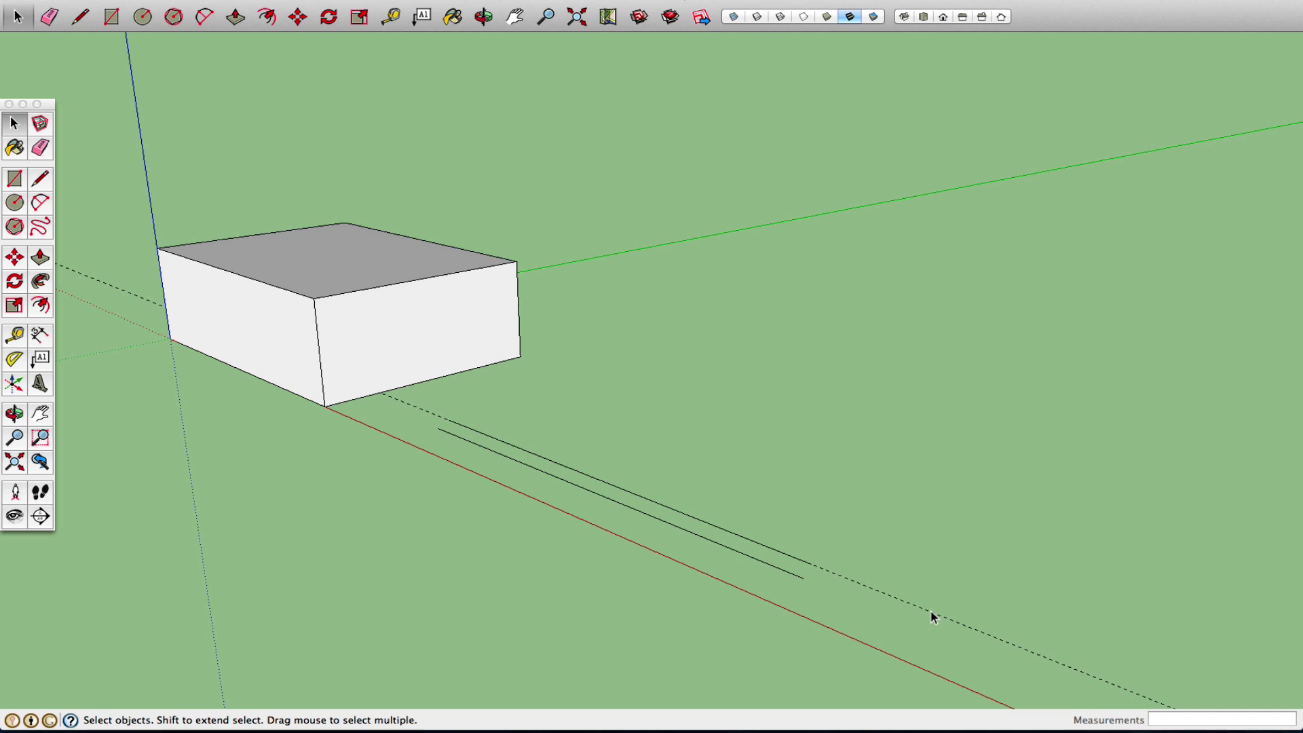
left_click_drag(931, 609, 954, 582)
key("Delete")
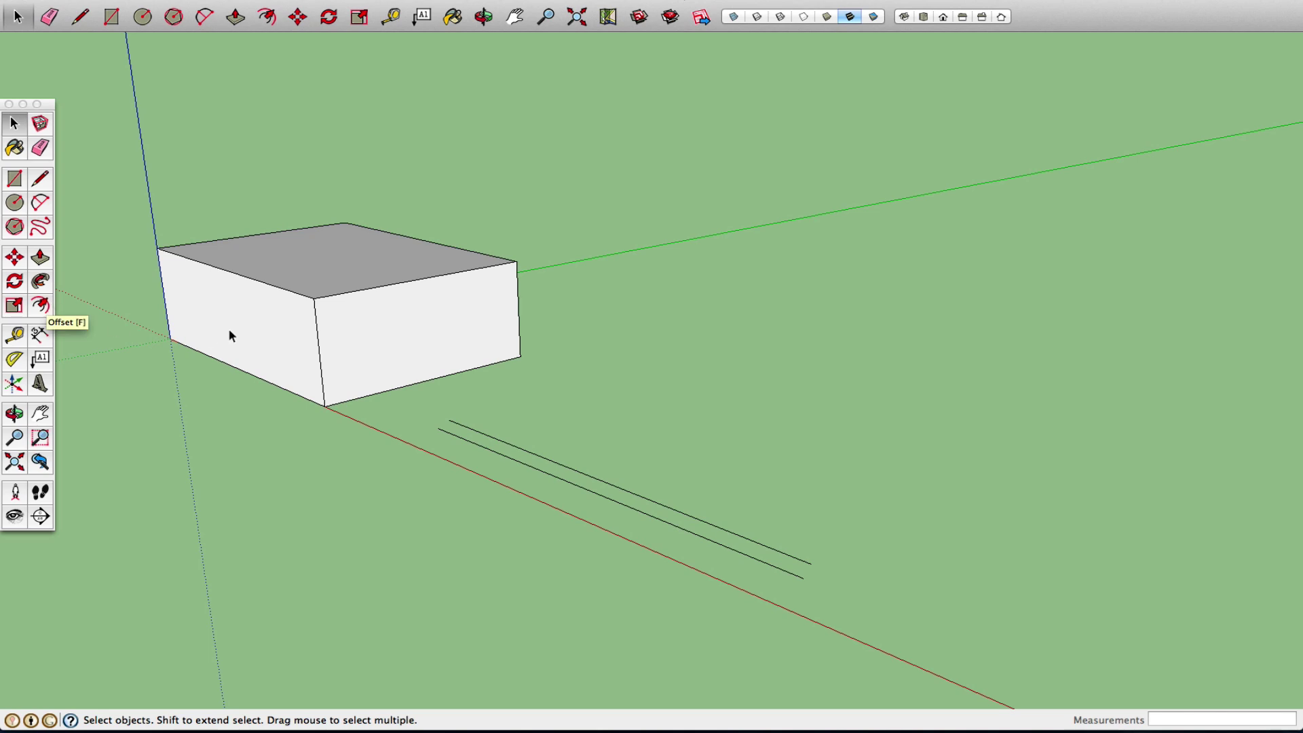
Select both parallel lines beside the red axis and delete them
left_click(247, 319)
left_click(397, 309)
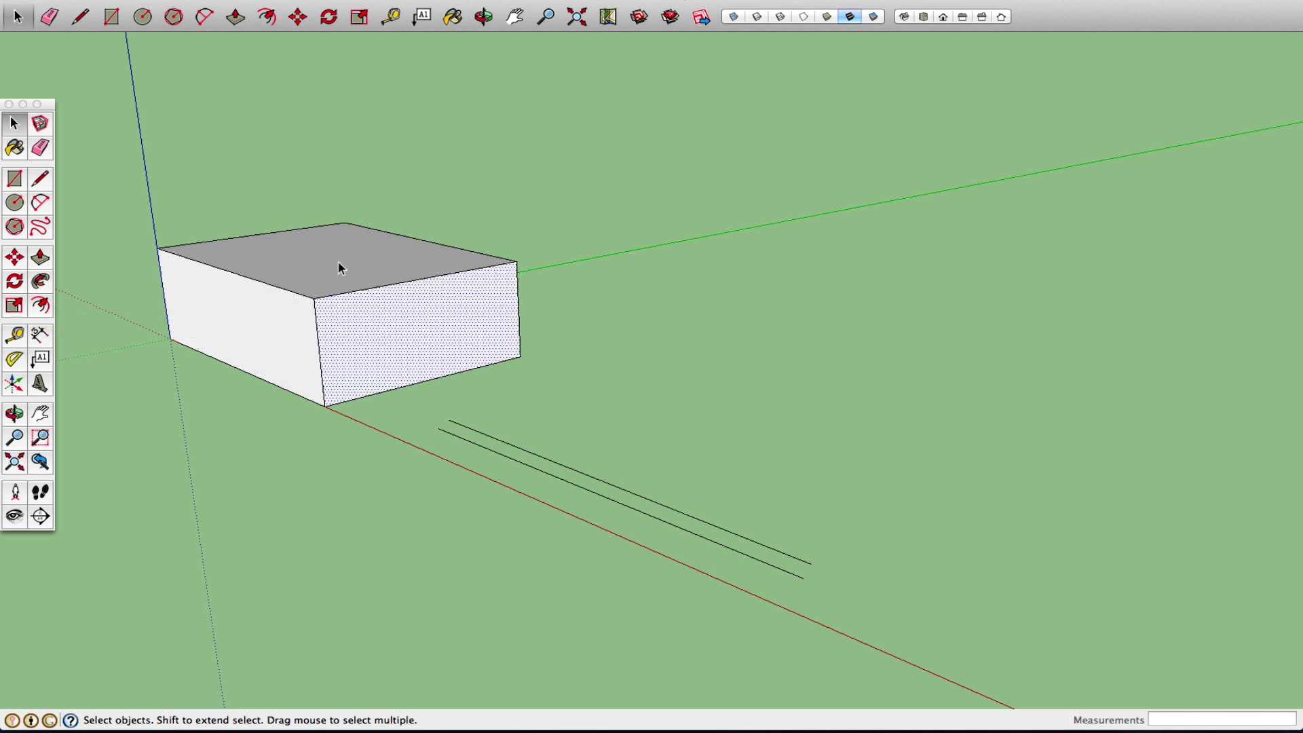
left_click(339, 264)
left_click_drag(522, 542, 513, 549)
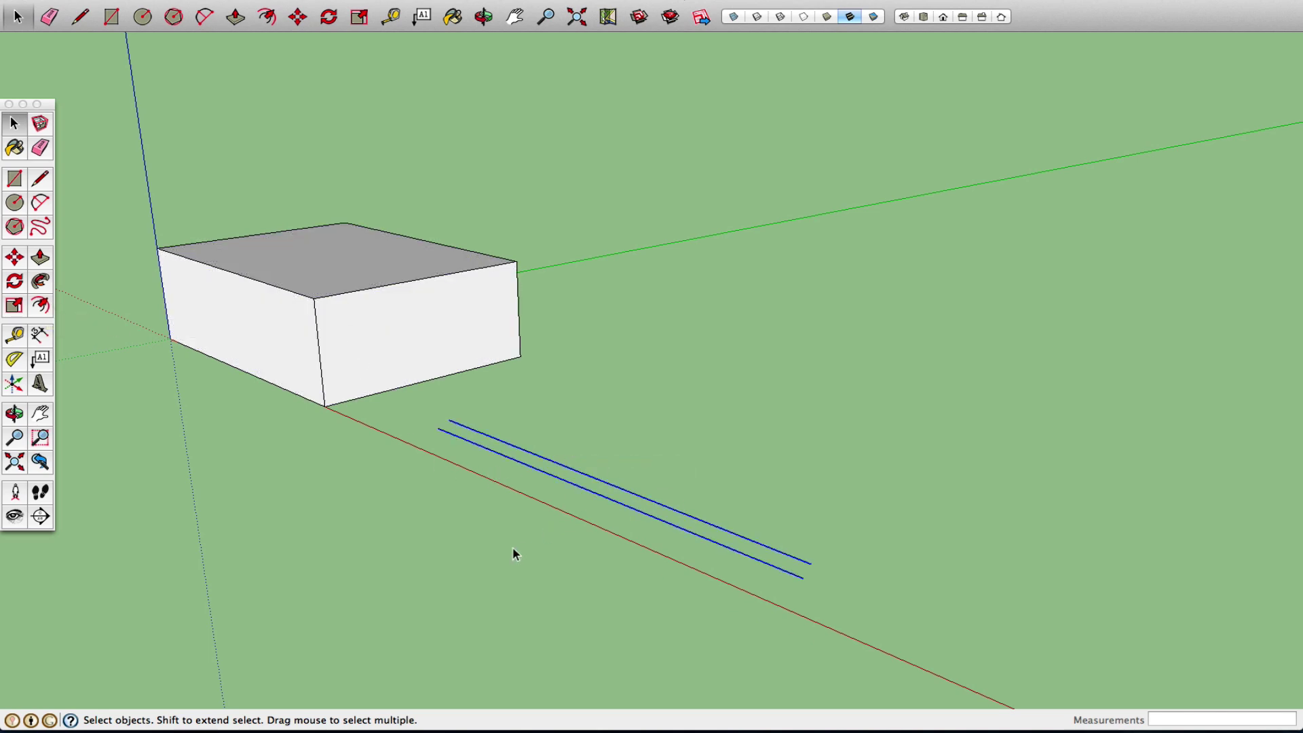
key("Delete")
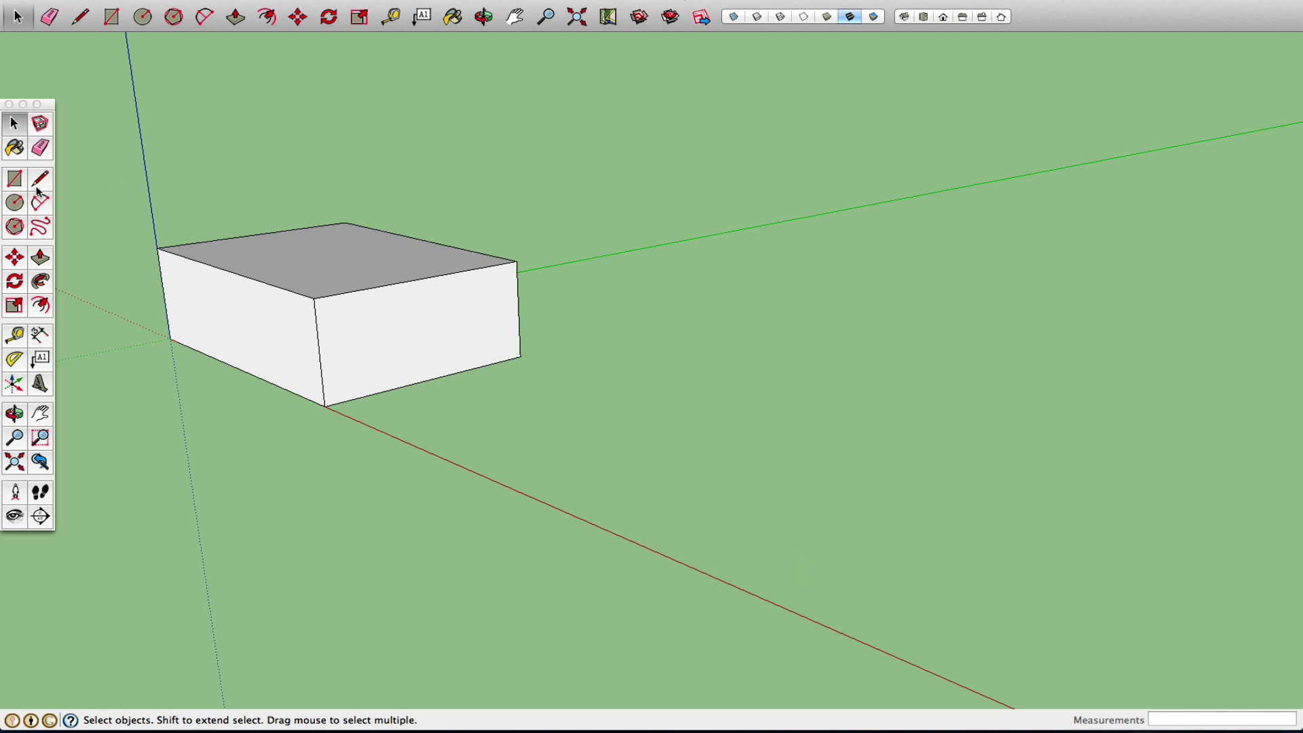
Draw a jagged freehand line beside the box and offset it about 0.15 m to its far side
left_click(40, 227)
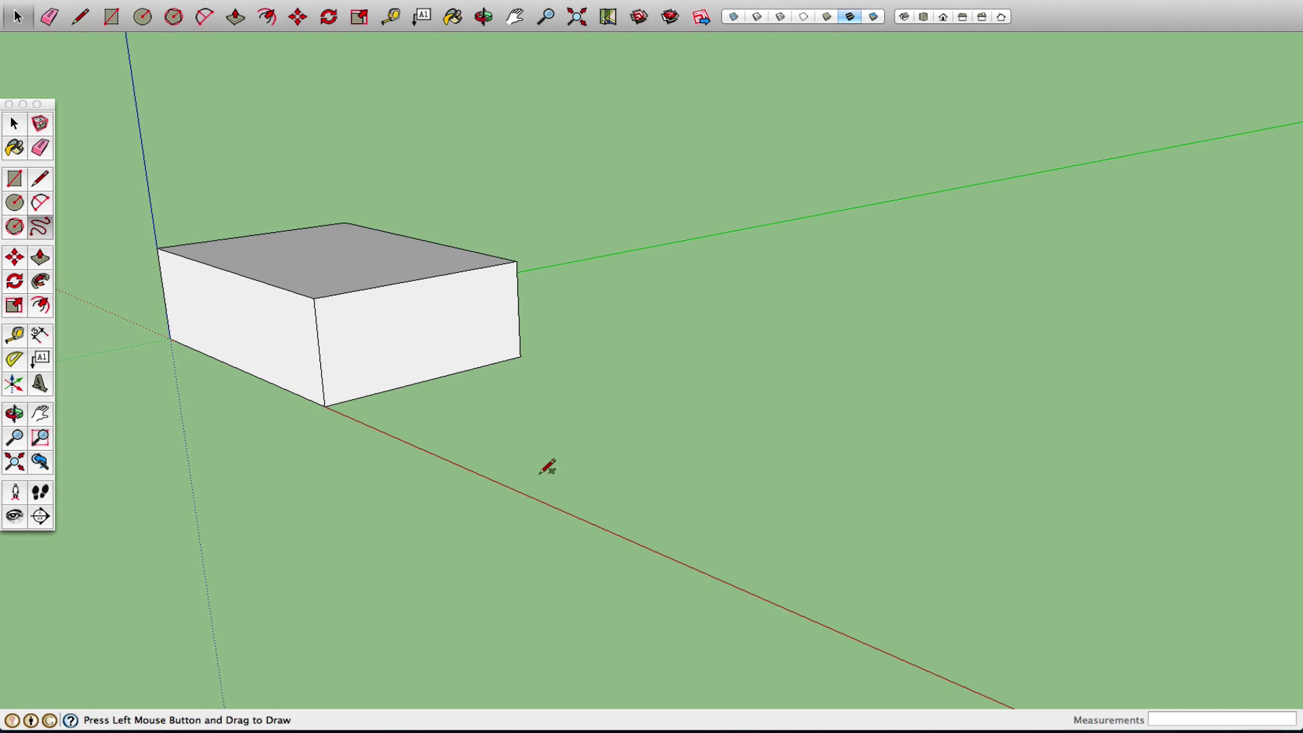
mouse_move(478, 426)
left_mouse_down()
mouse_move(661, 437)
mouse_move(912, 580)
left_mouse_up()
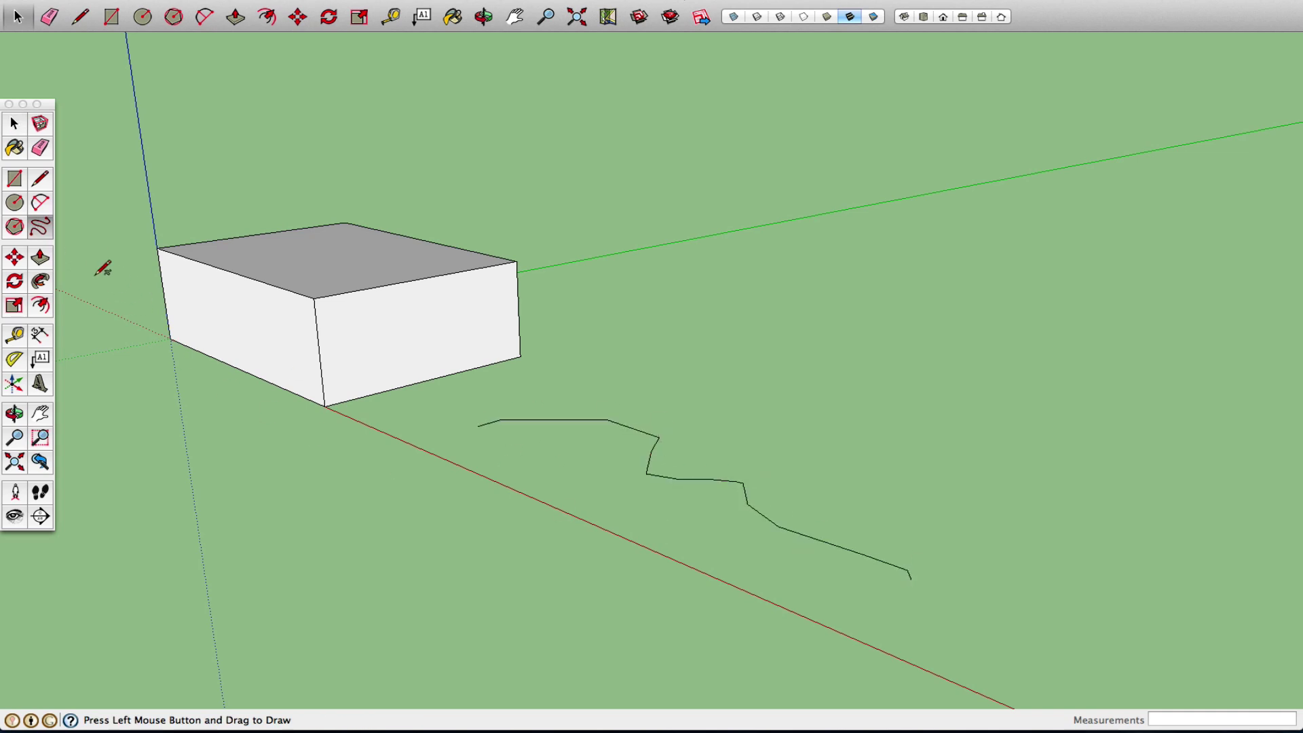
left_click(41, 304)
left_click(653, 439)
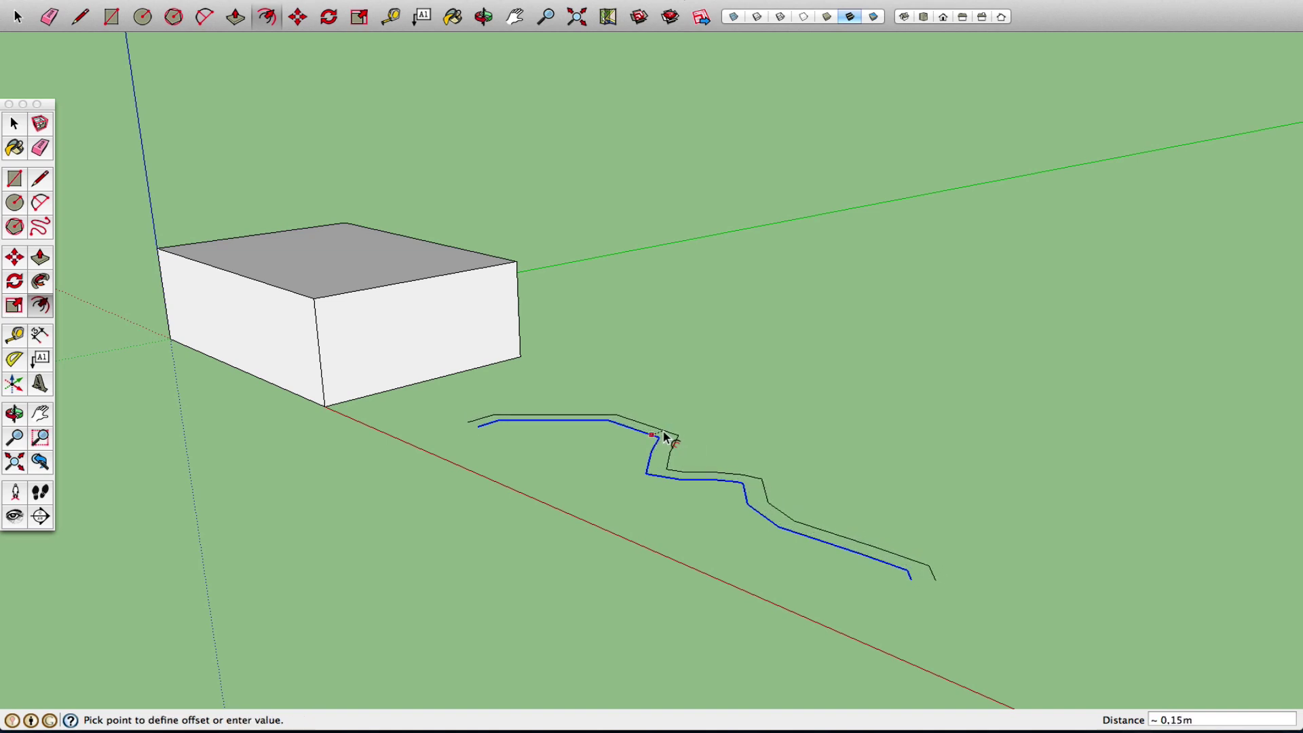
left_click(668, 438)
Draw a chain of four straight zigzag lines between the freehand curves and the red axis, crossing the axis at its far end
left_click(40, 180)
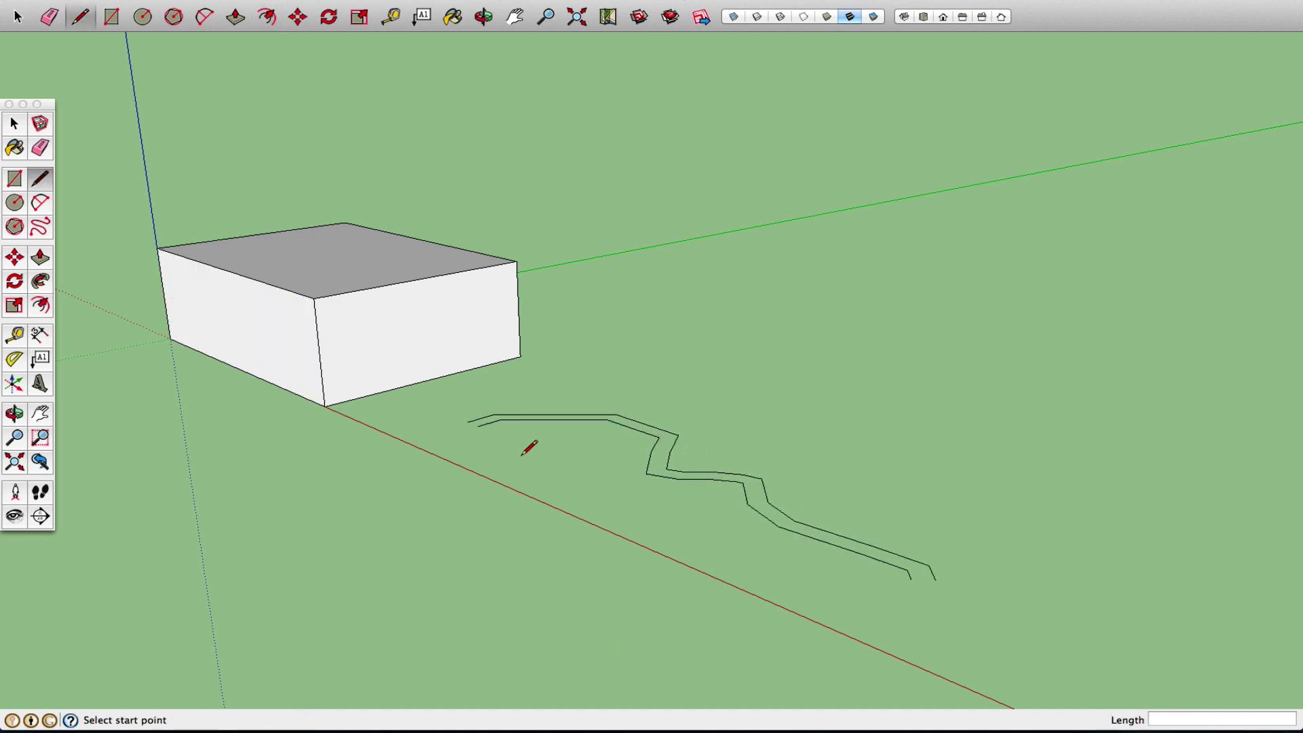
left_click(480, 445)
left_click(597, 471)
left_click(598, 525)
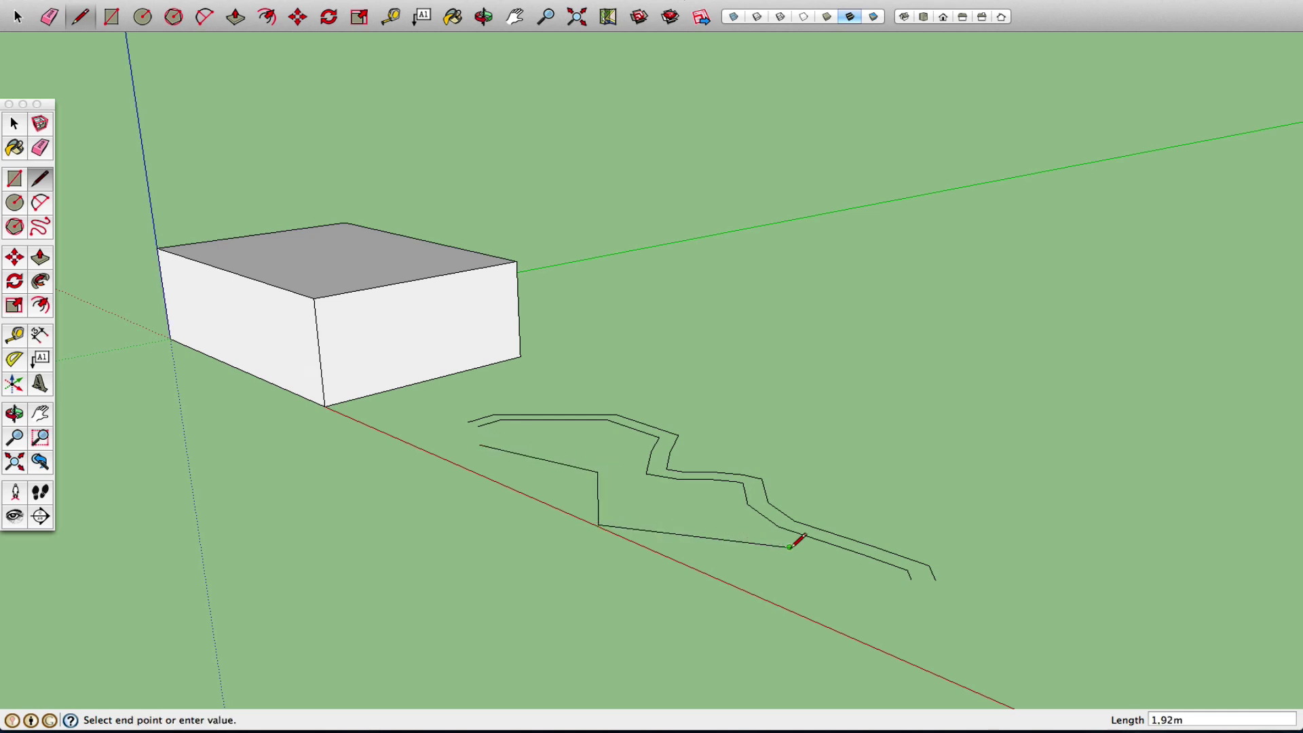
left_click(789, 547)
left_click(807, 649)
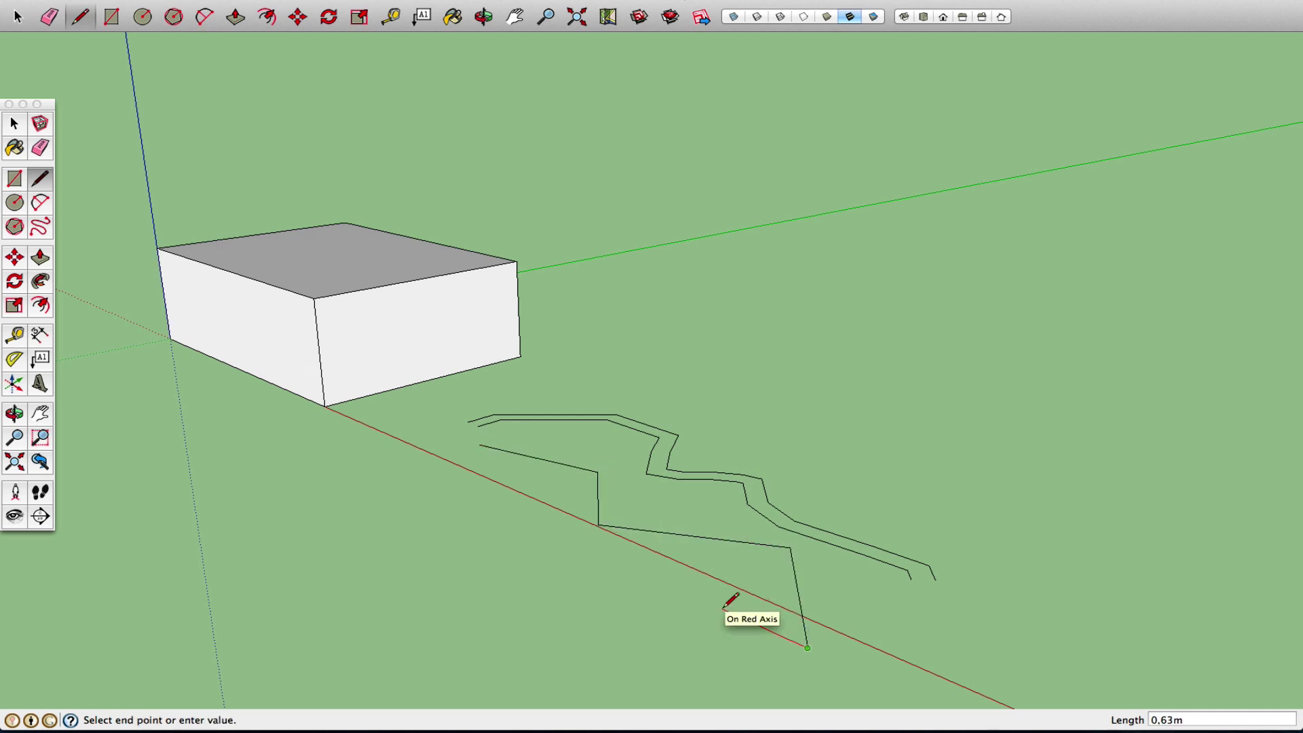
key("Escape")
Try to offset the straight zigzag chain, and erase all of its segments
left_click(41, 307)
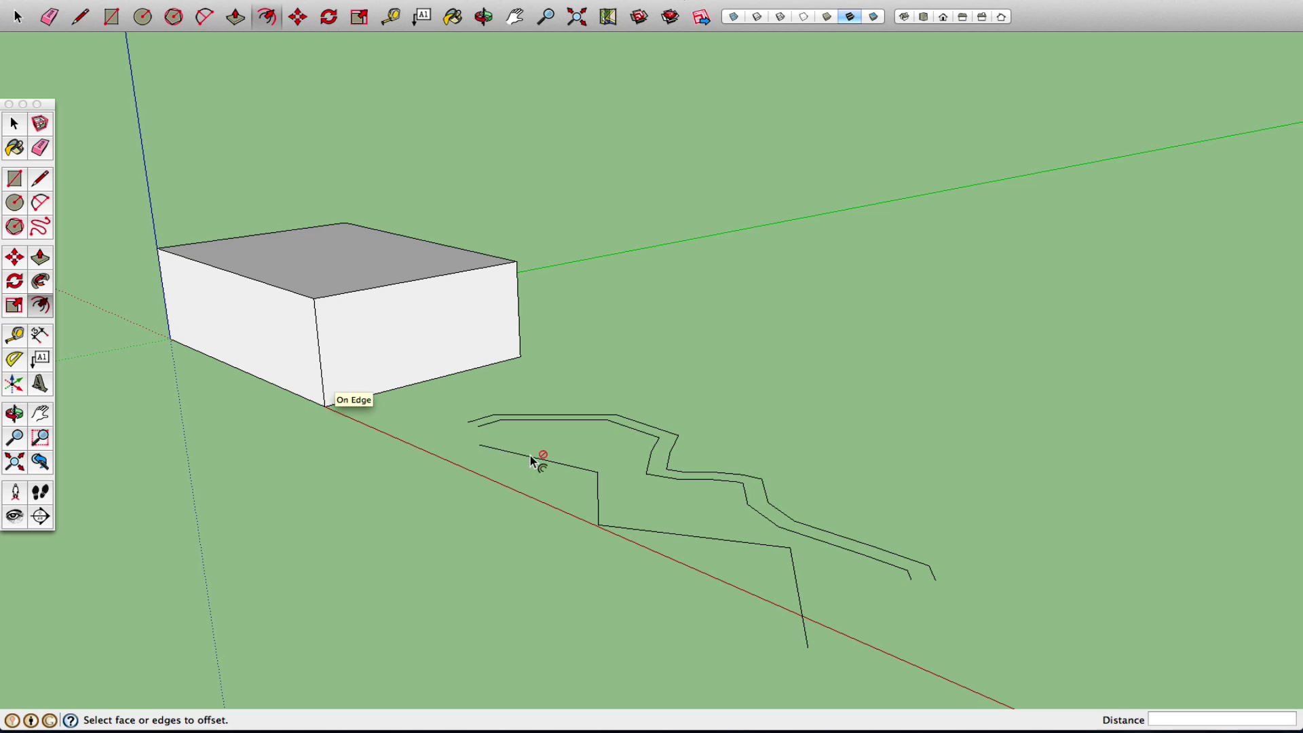
left_click(14, 123)
left_click(40, 147)
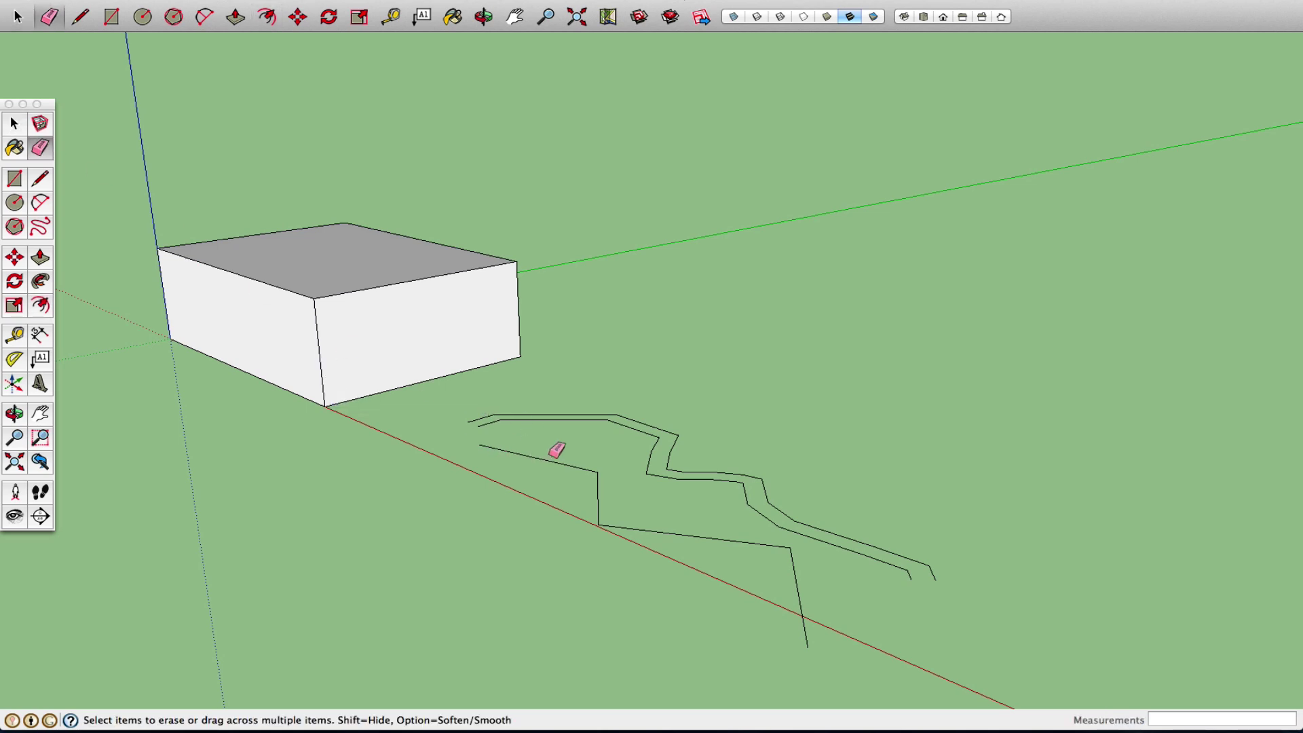
mouse_move(550, 456)
left_mouse_down()
mouse_move(794, 582)
mouse_move(788, 570)
left_mouse_up()
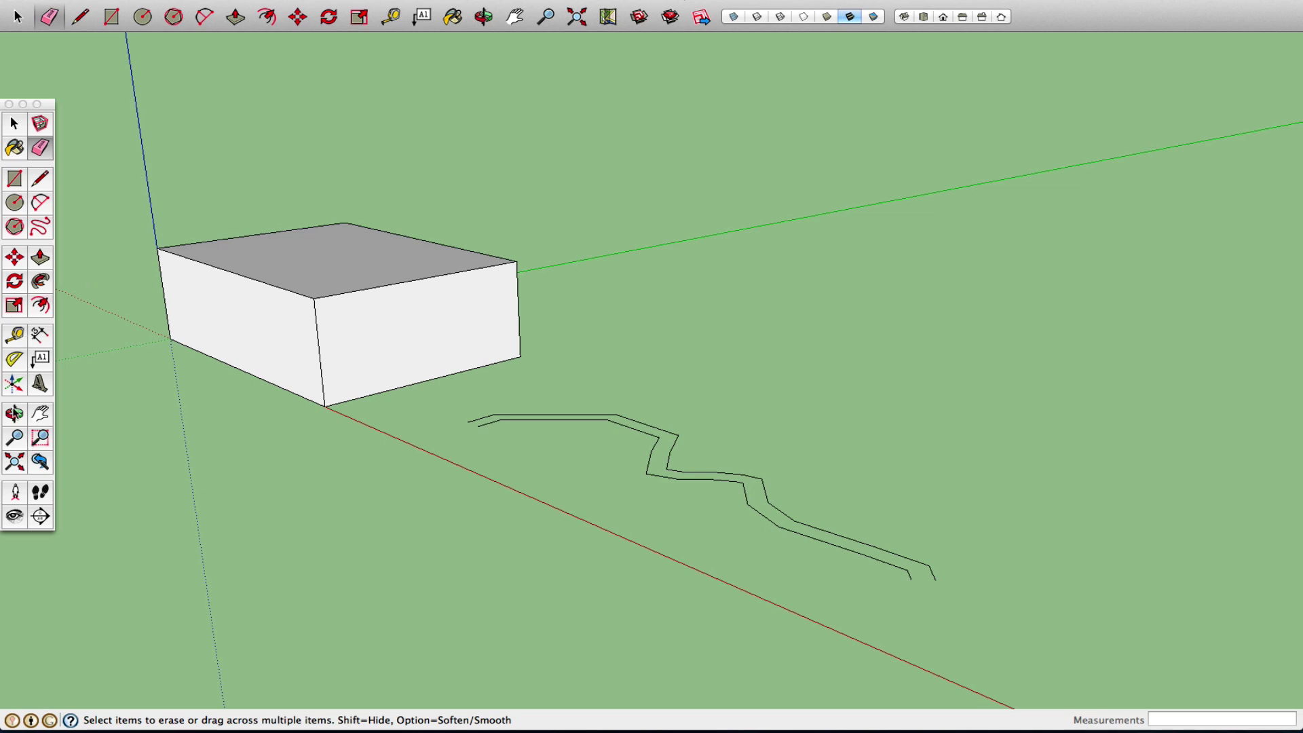
Draw an open chain of four straight zigzag lines on the ground between the box and the freehand curves
left_click(14, 412)
left_click_drag(527, 401, 608, 451)
right_click(630, 446)
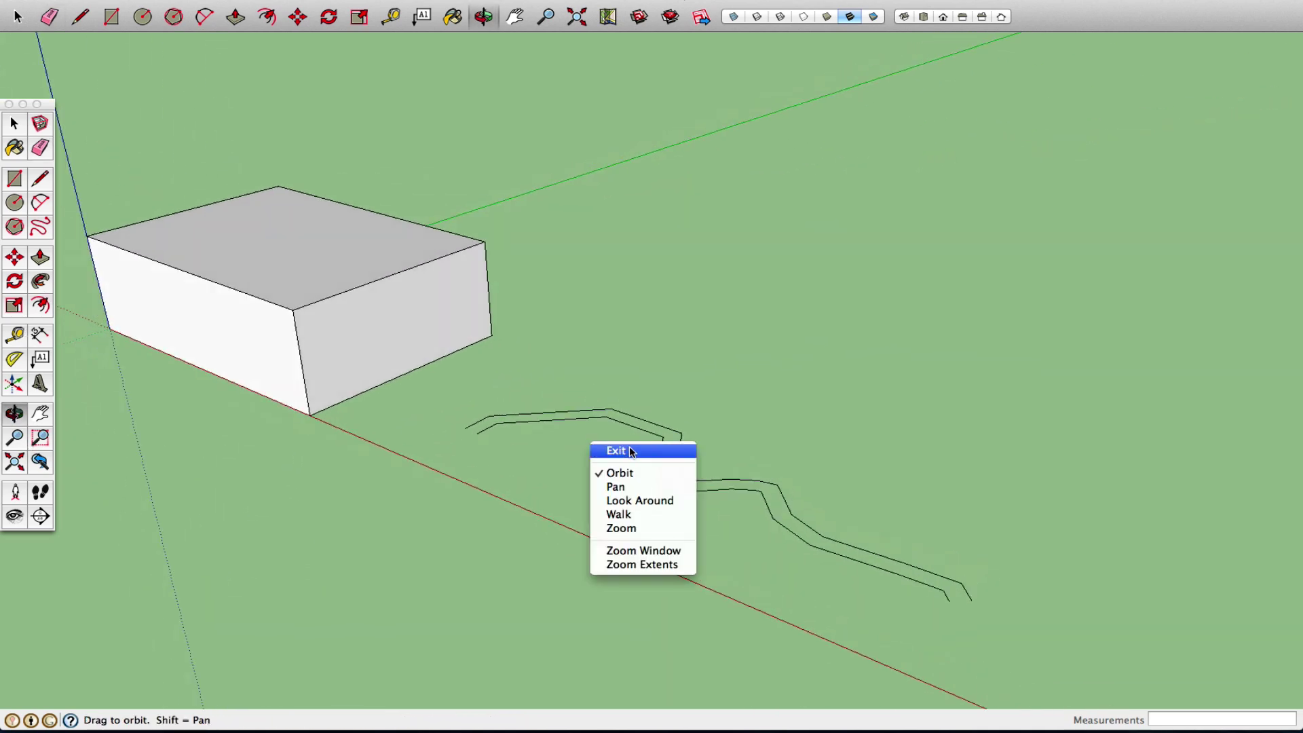
left_click(629, 451)
left_click(40, 178)
left_click(558, 339)
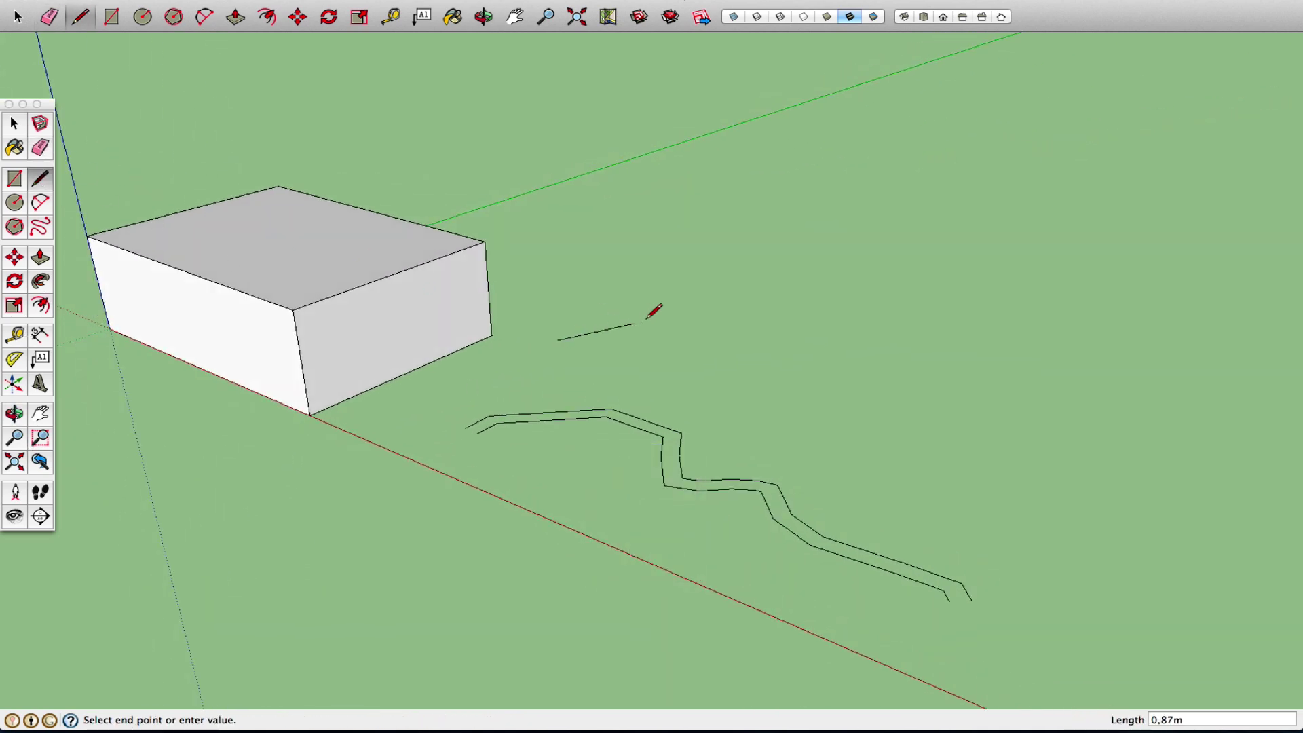
left_click(697, 274)
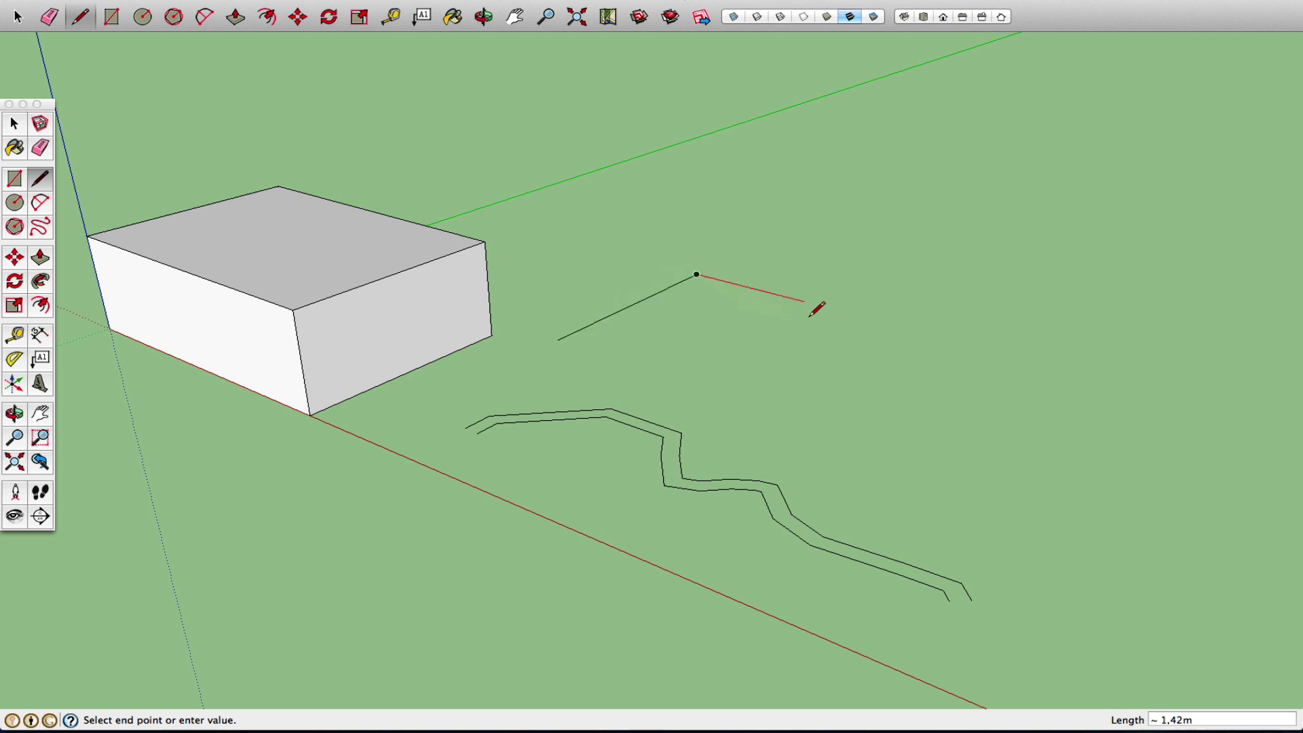
left_click(841, 311)
left_click(742, 370)
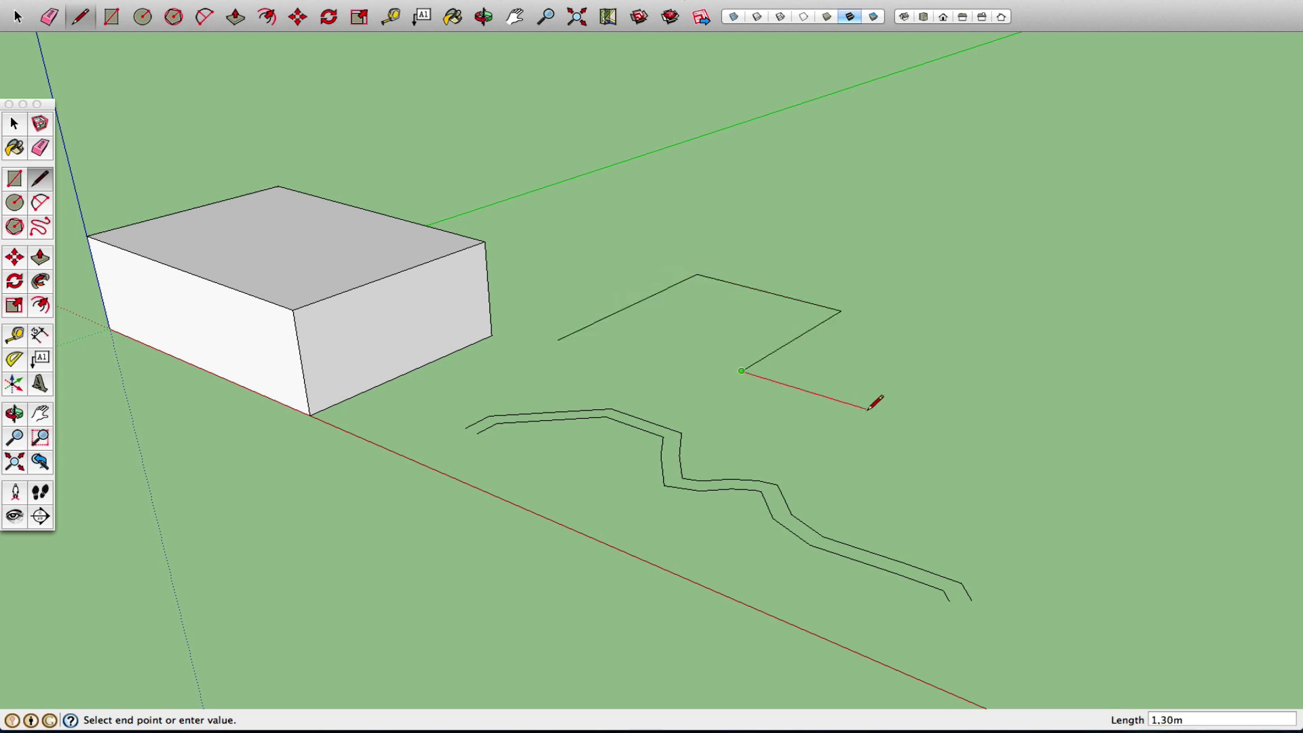
left_click(867, 409)
key("Escape")
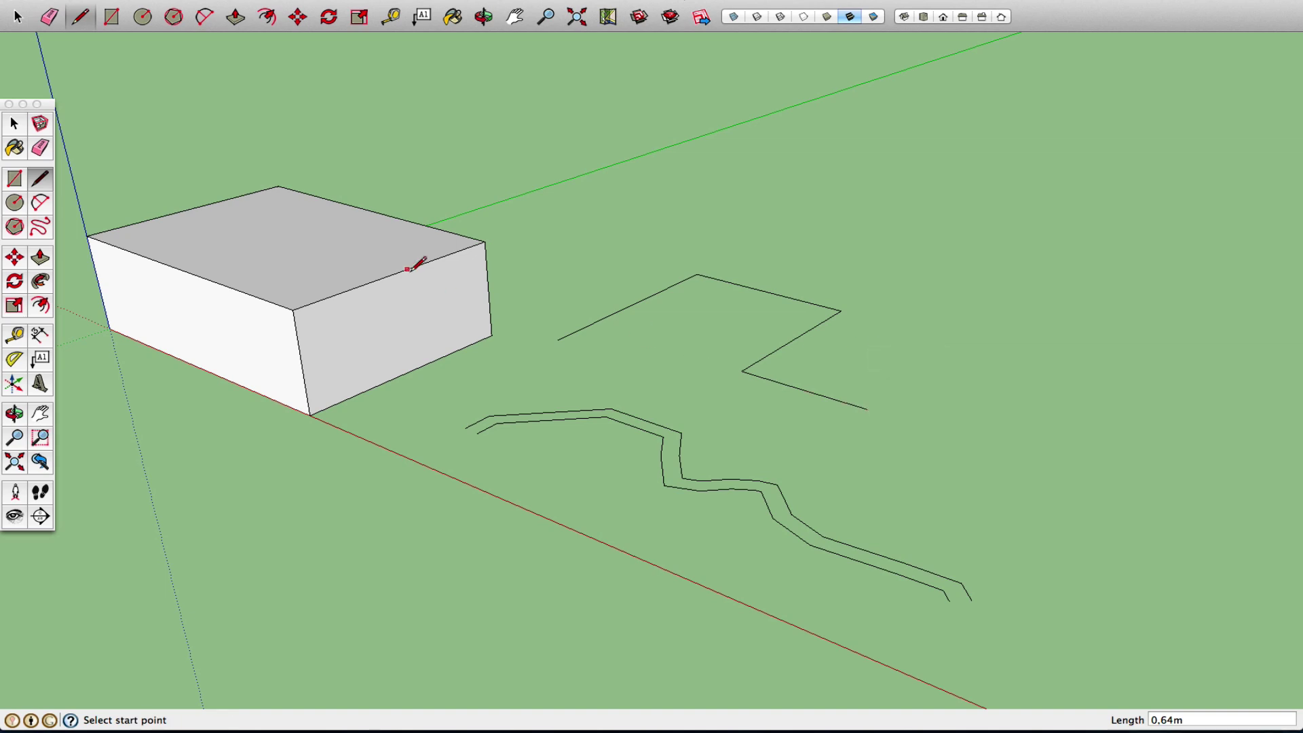
Delete the last three segments of the straight zigzag chain, keeping only the single line nearest the box
left_click(40, 304)
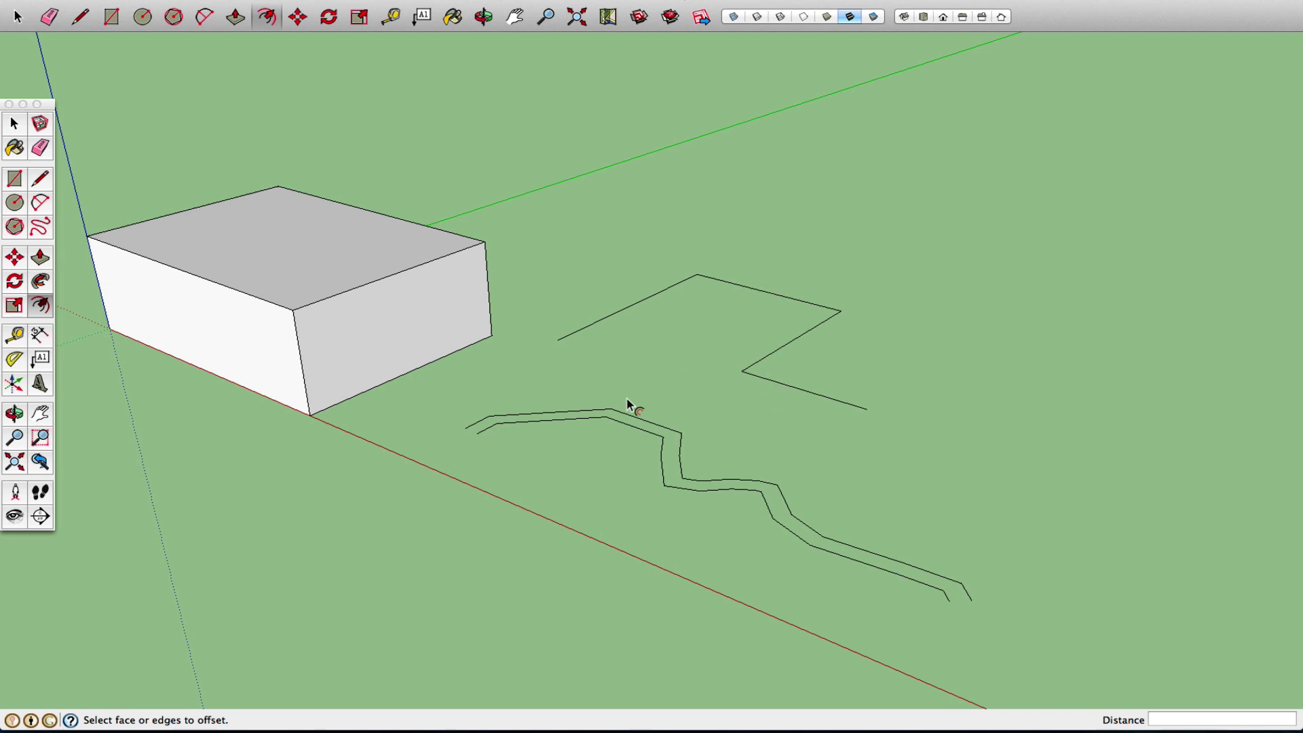
left_click(14, 124)
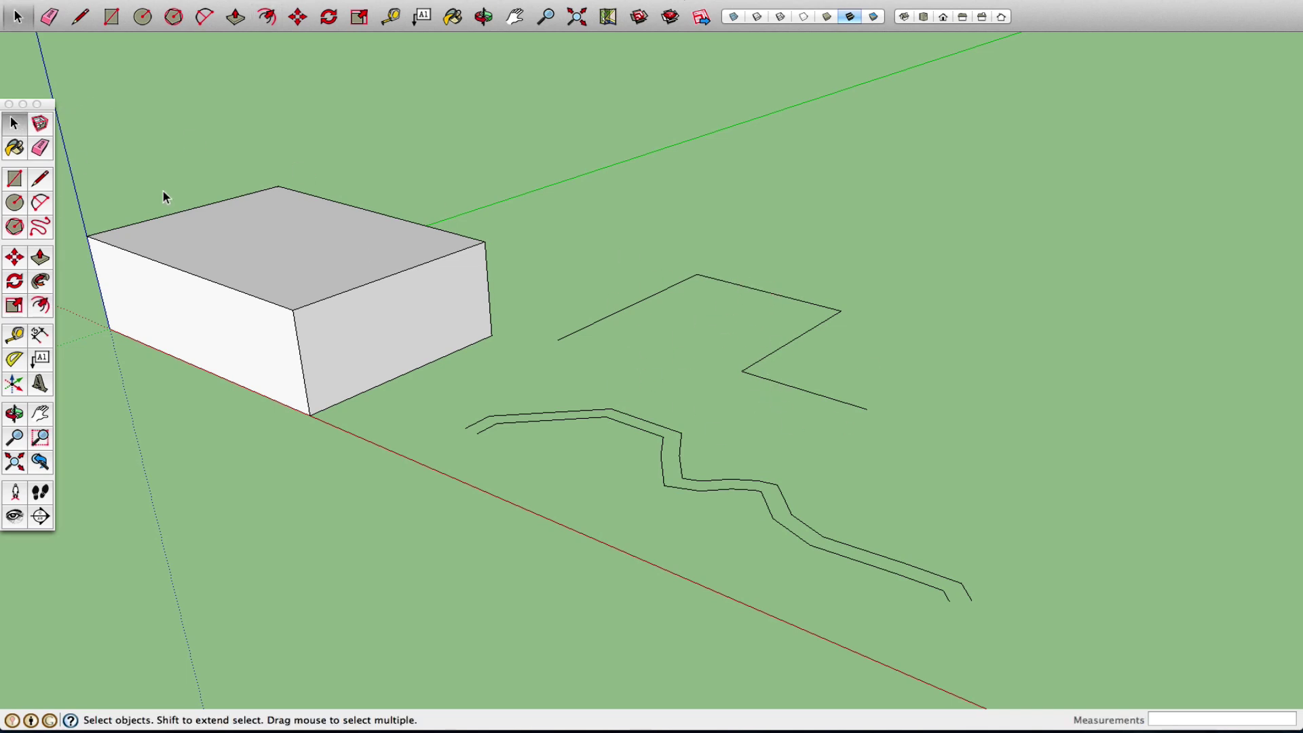
left_click_drag(934, 285, 740, 399)
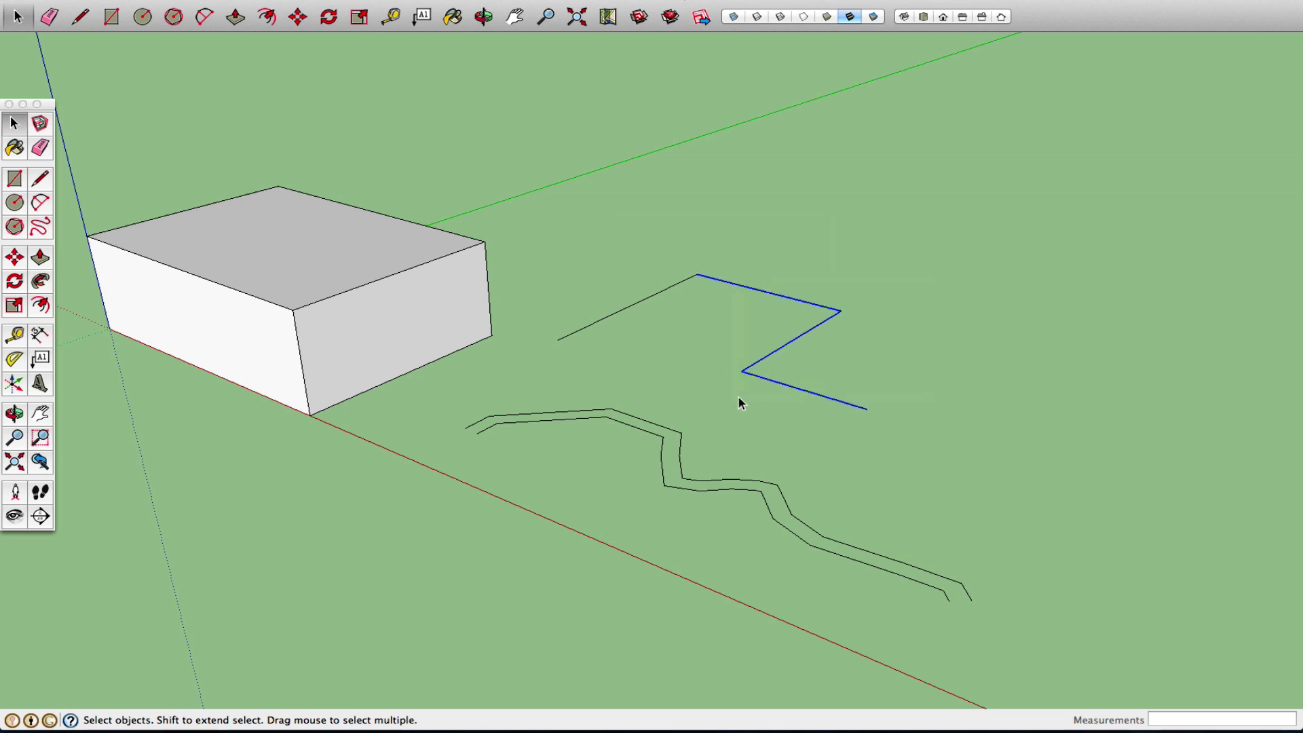
key("Delete")
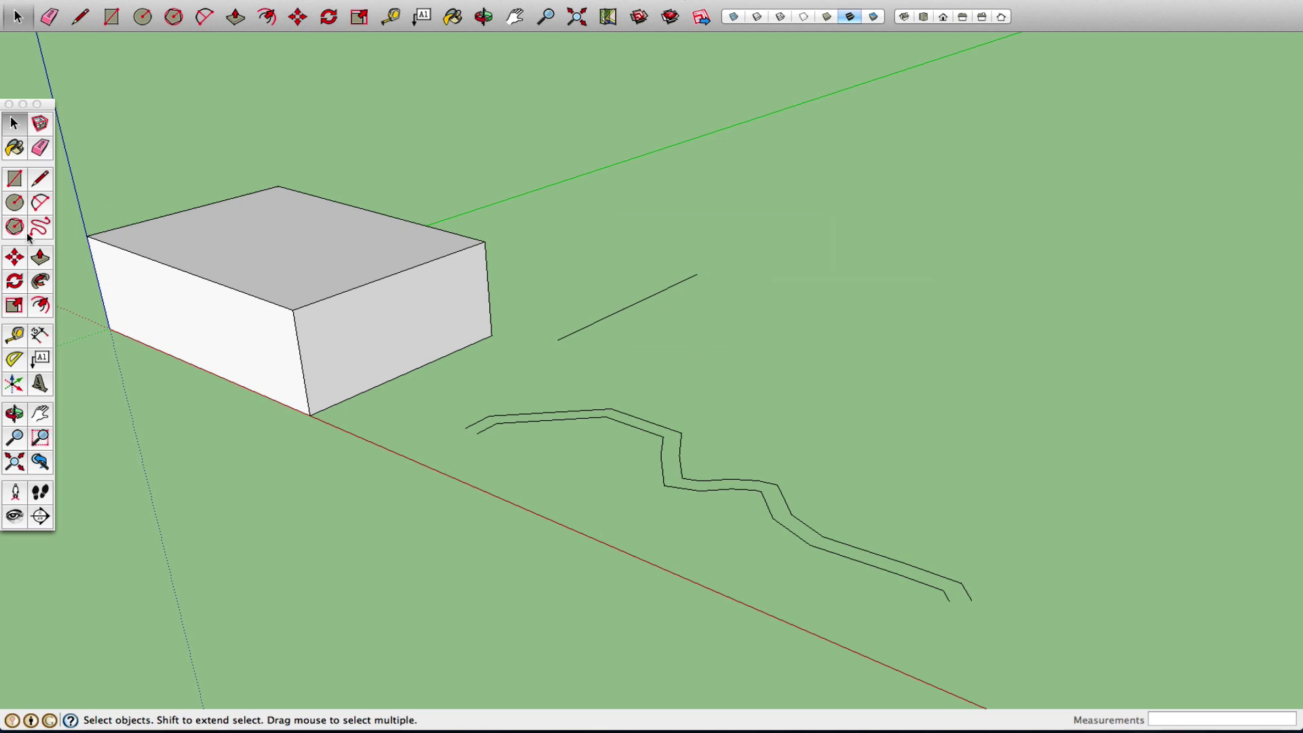
left_click(40, 305)
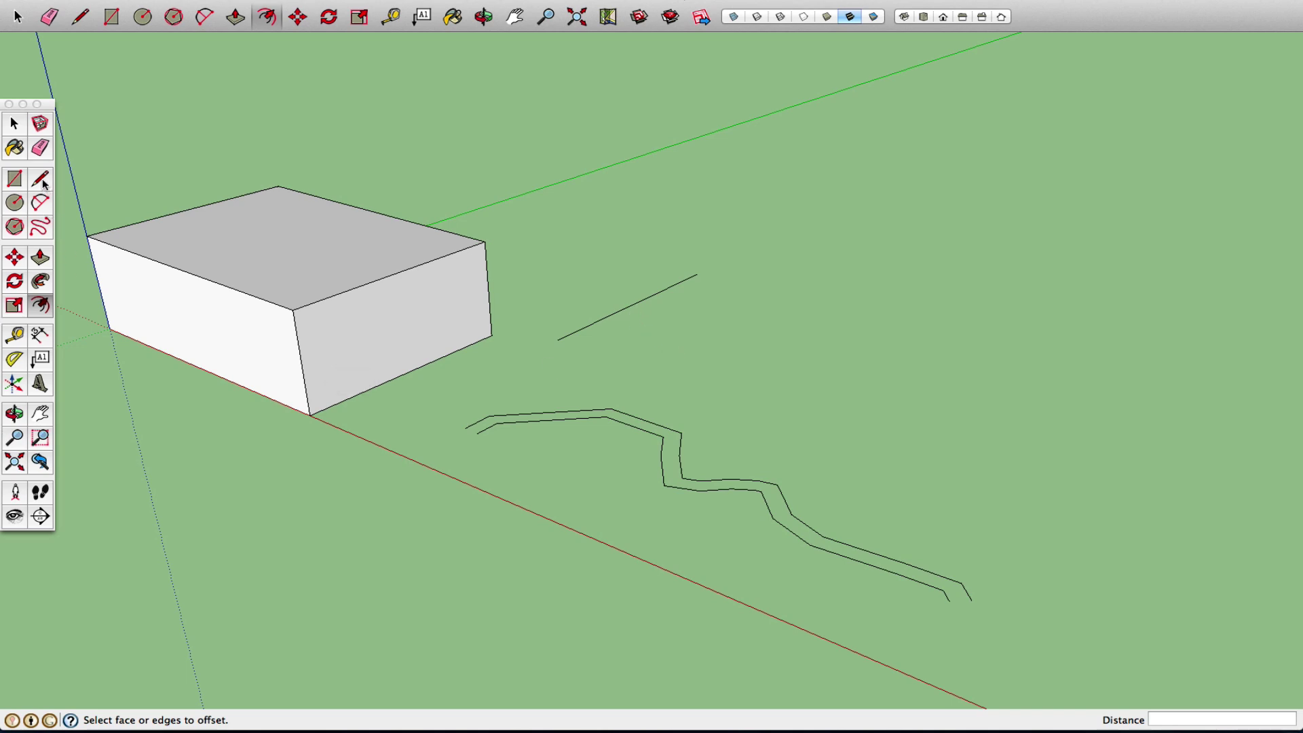
Draw a long wavy freehand curve with a hooked end behind the existing pair and offset it outward by about 0.18 m
left_click(40, 227)
mouse_move(612, 358)
left_mouse_down()
mouse_move(662, 351)
mouse_move(1126, 517)
mouse_move(1067, 570)
mouse_move(1018, 565)
left_mouse_up()
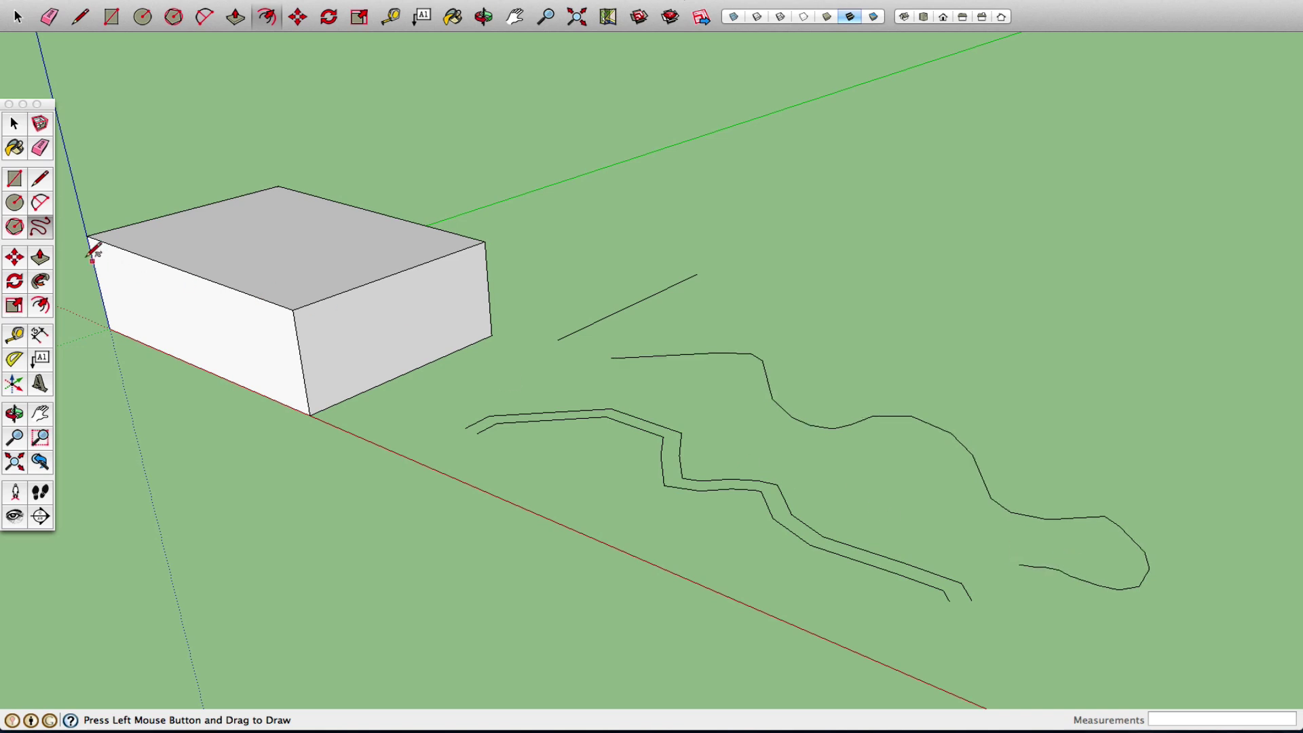
left_click(40, 305)
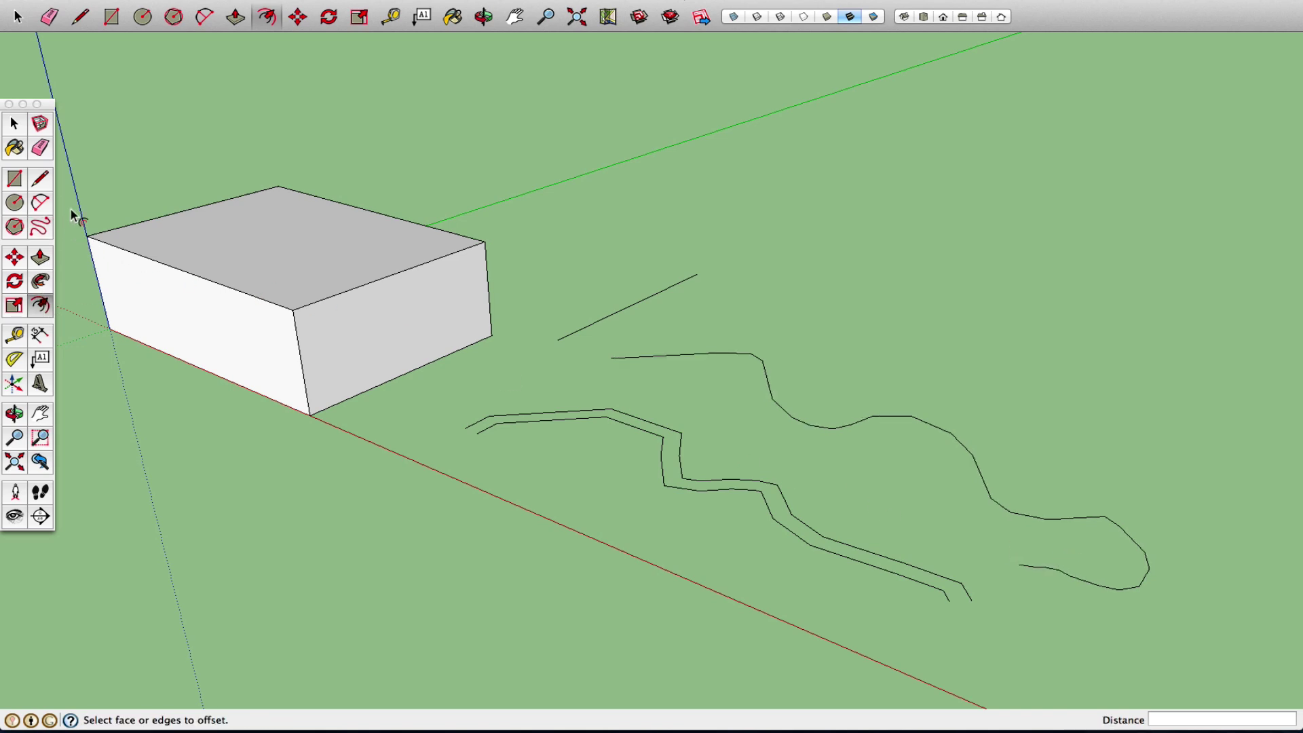
left_click(799, 421)
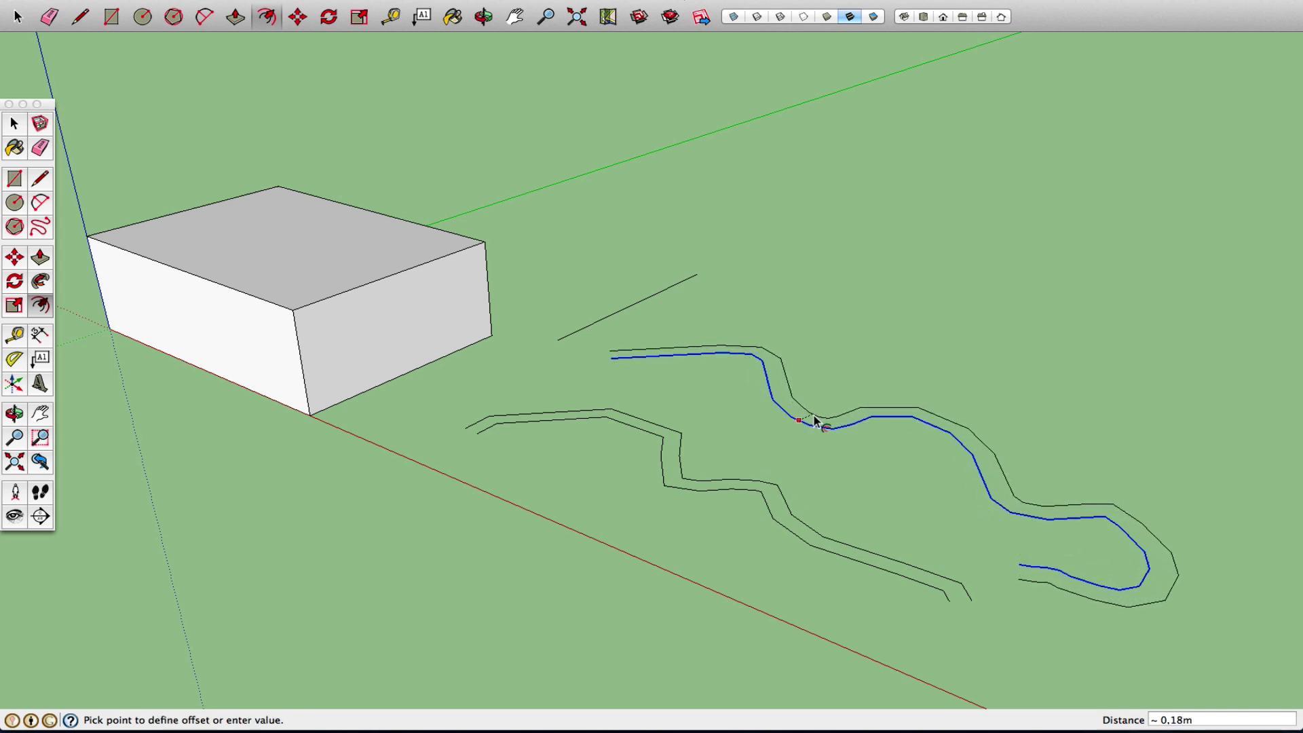
left_click(813, 416)
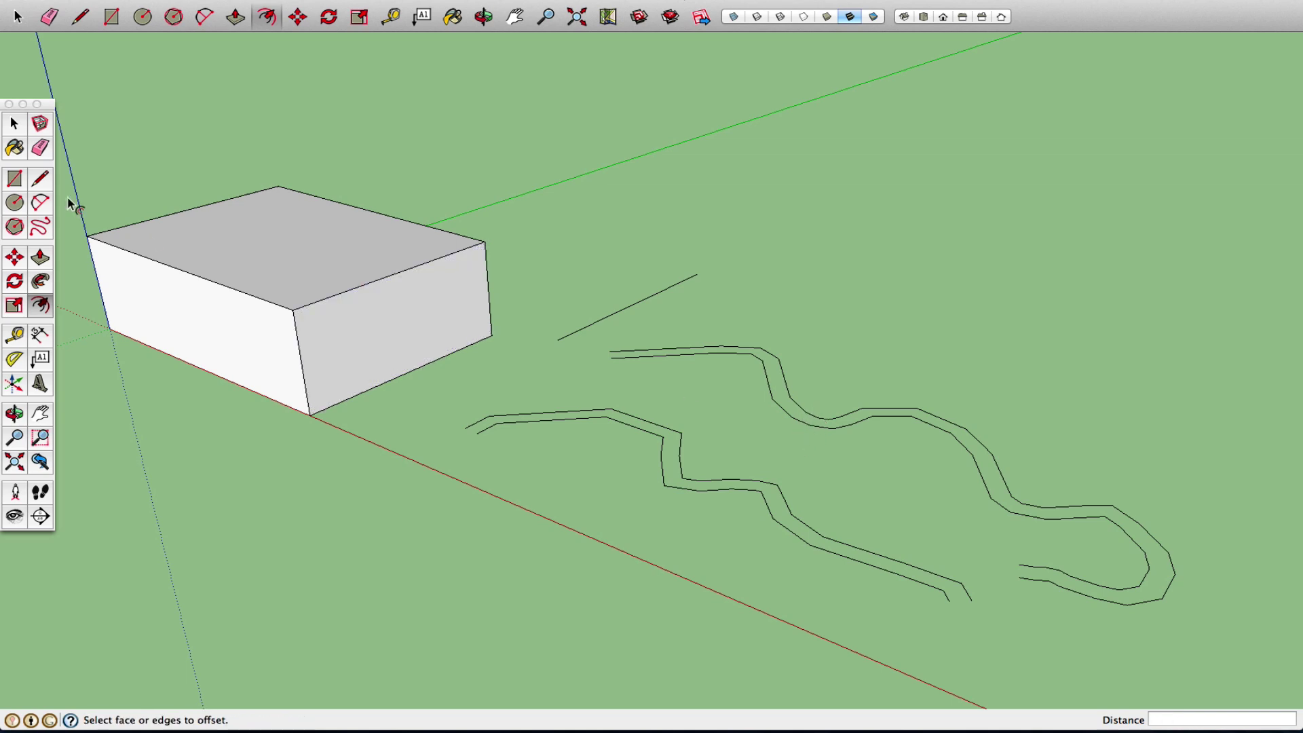
Offset the outer of the two hooked freehand curves outward by about 0.08 m
left_click(15, 126)
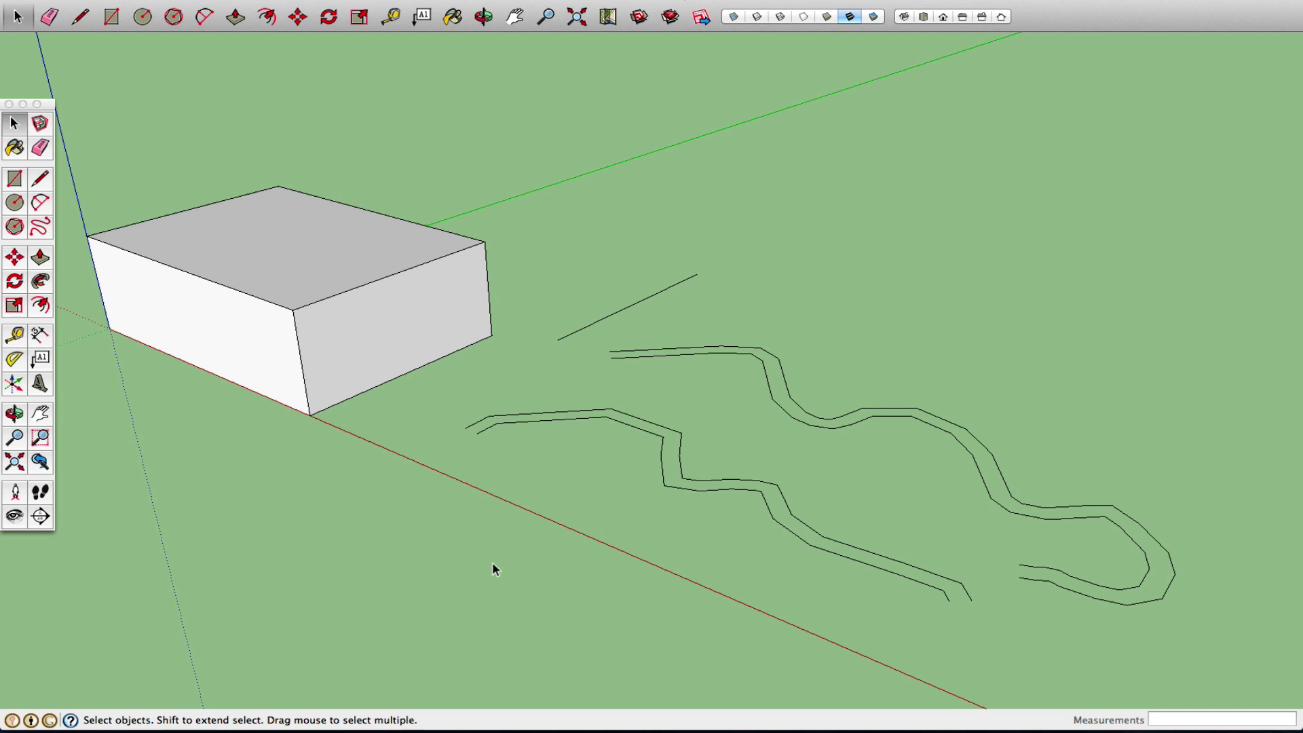
left_click(40, 305)
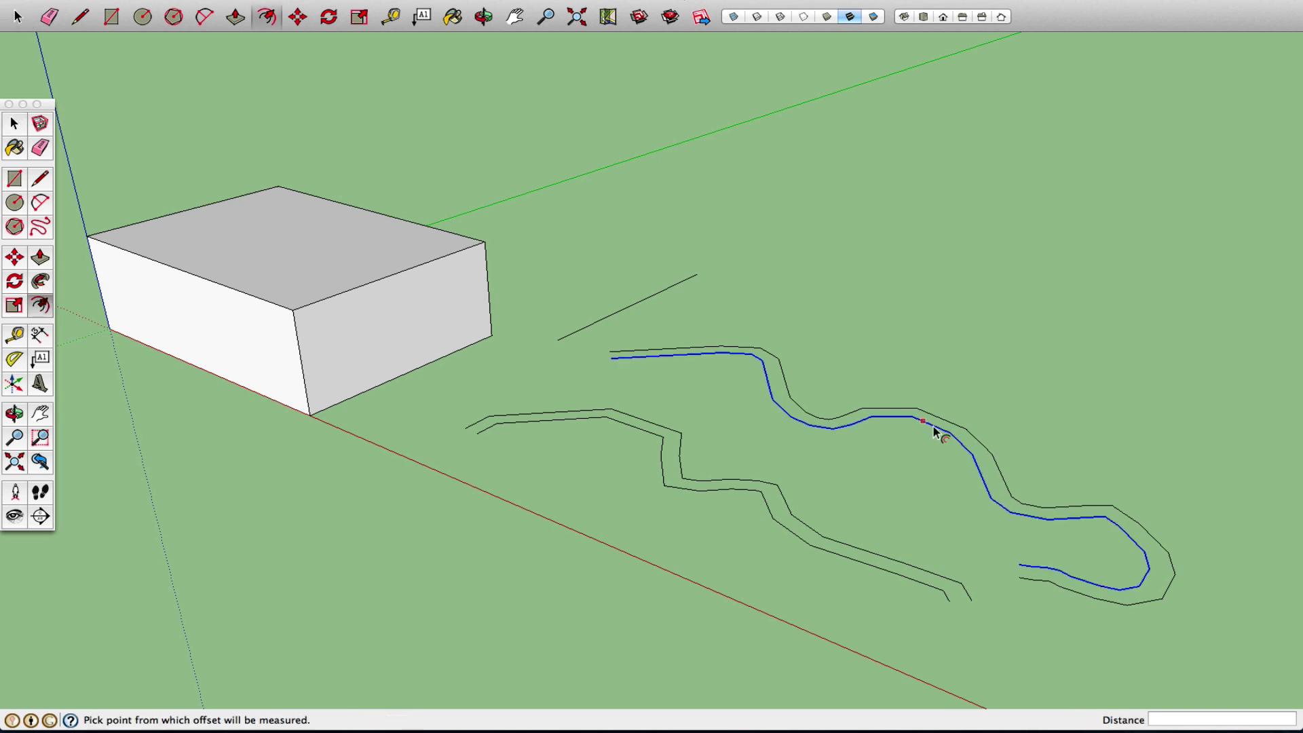
left_click(877, 409)
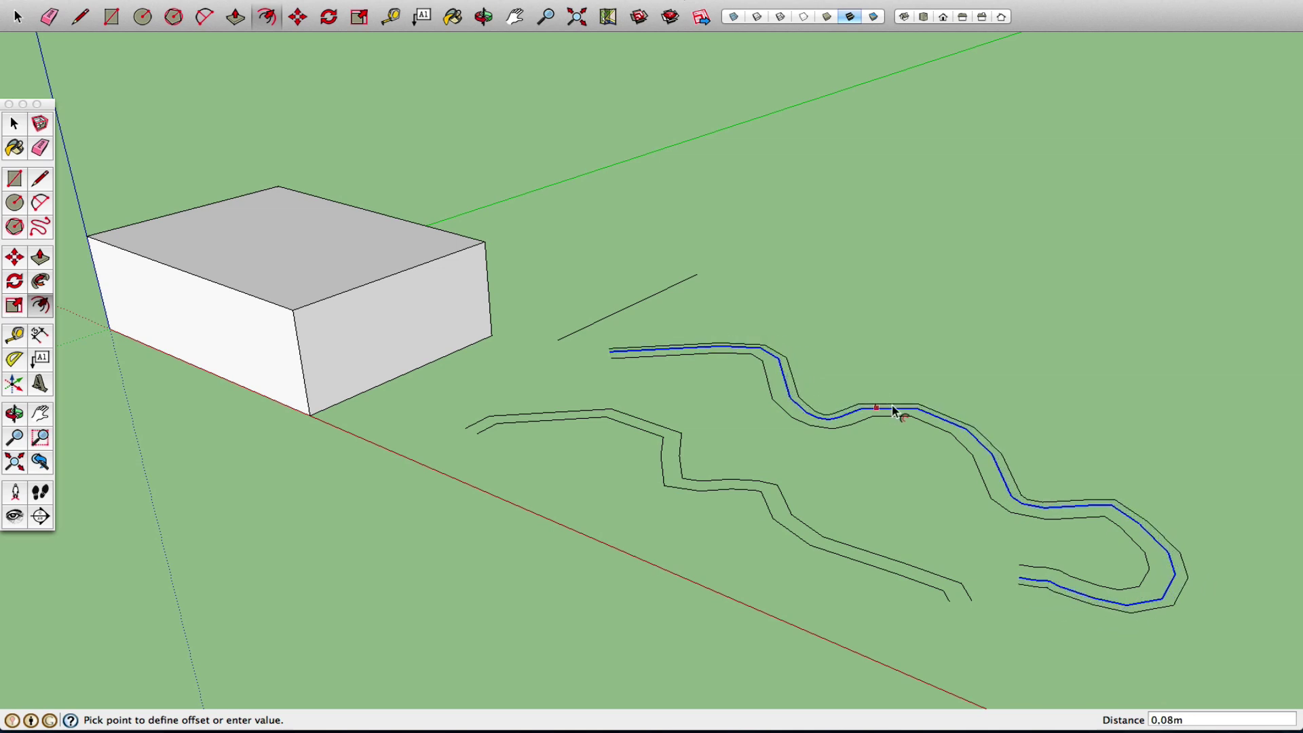
left_click(893, 410)
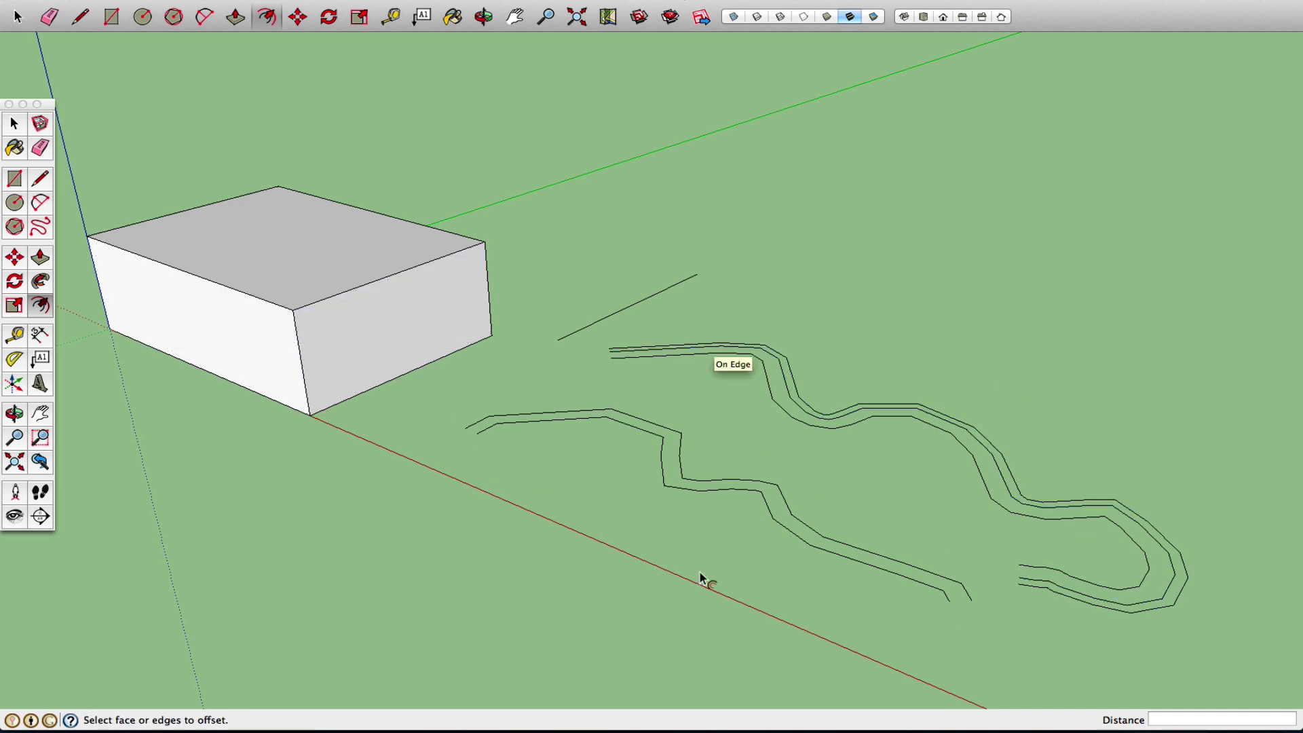
Select and delete all freehand curves and the straight line beside the box, leaving only the box
left_click(17, 125)
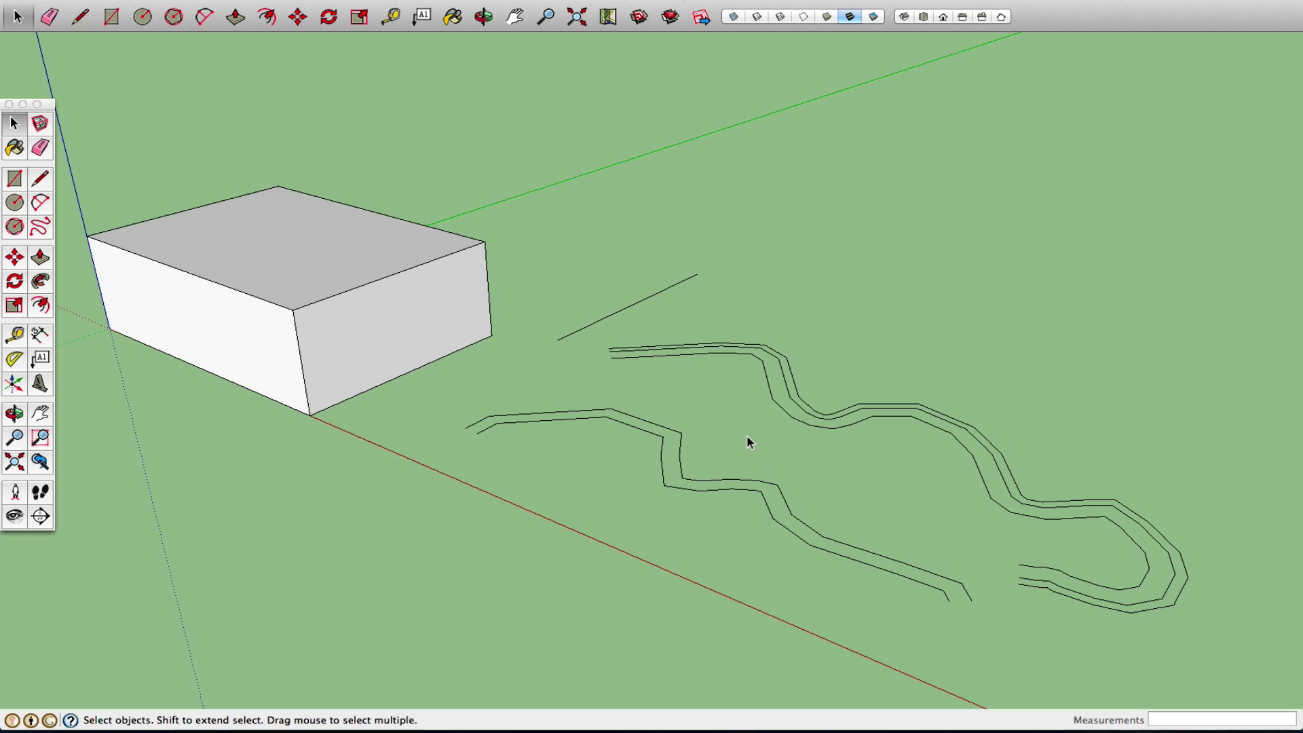
left_click_drag(559, 288, 1056, 631)
left_click_drag(702, 647, 698, 645)
key("Delete")
left_click_drag(844, 264, 598, 401)
key("Delete")
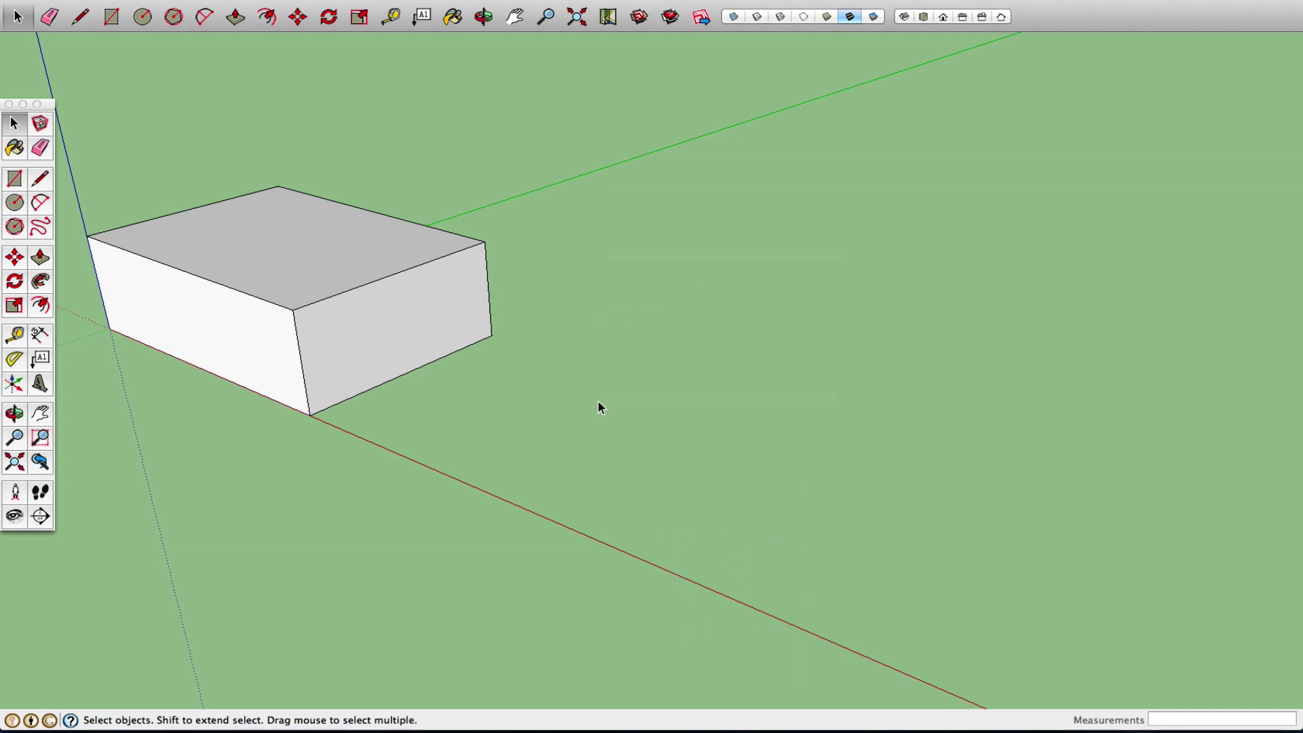
Draw a wavy freehand curve along the red axis beside the box and offset it about 0.14 m away from the axis
left_click(40, 227)
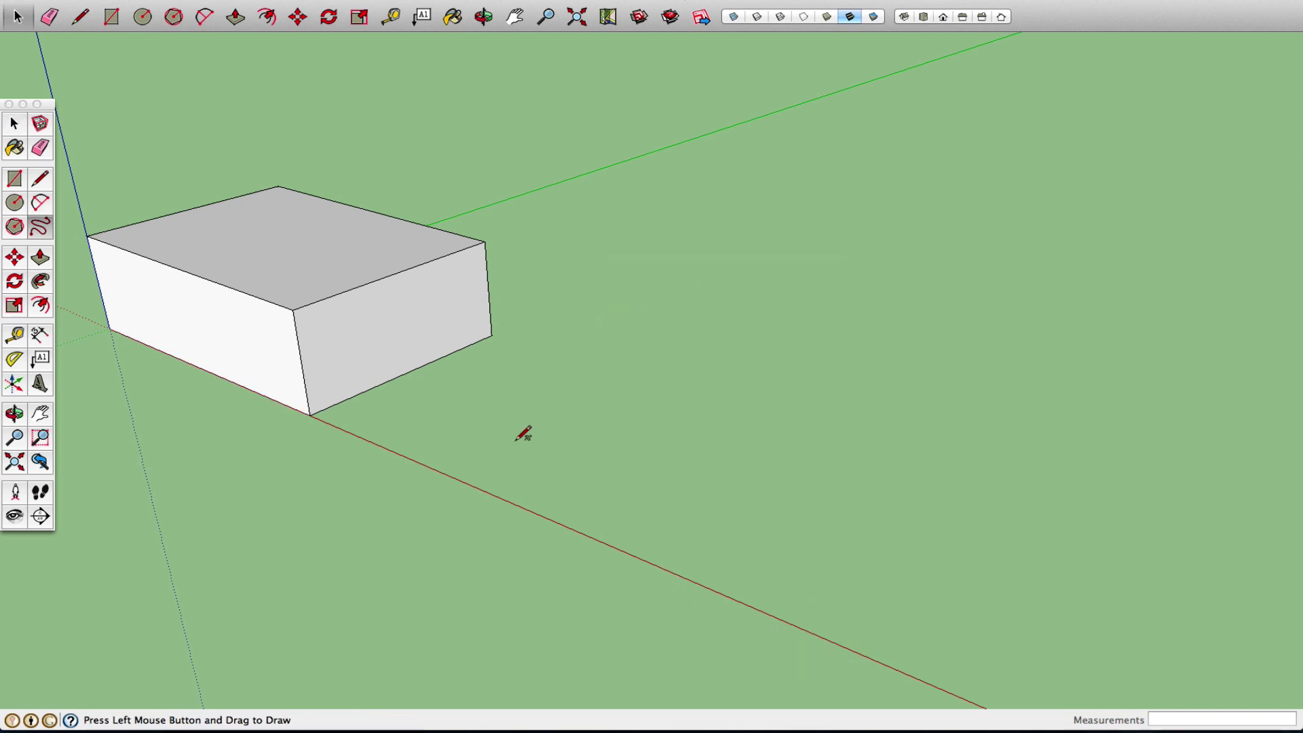
mouse_move(457, 425)
left_mouse_down()
mouse_move(553, 433)
mouse_move(909, 638)
left_mouse_up()
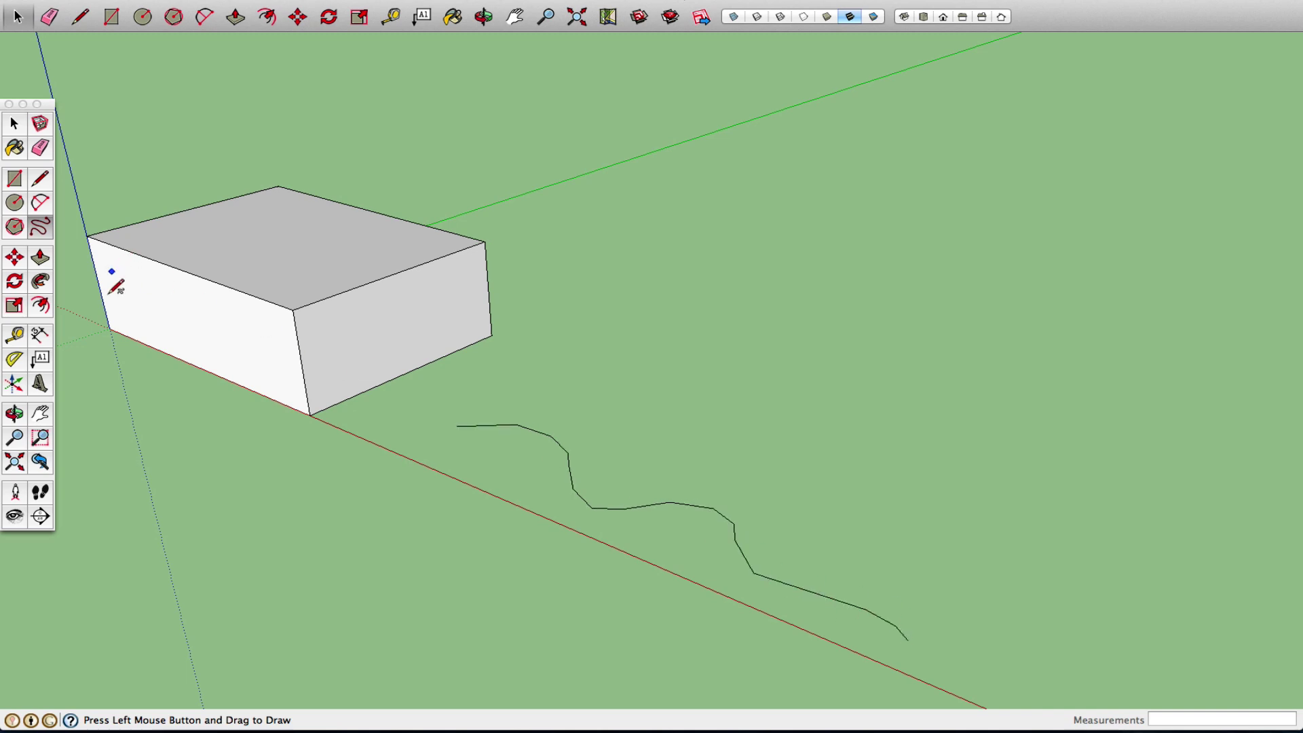
left_click(14, 414)
mouse_move(548, 568)
left_mouse_down()
mouse_move(303, 445)
mouse_move(134, 416)
mouse_move(207, 358)
mouse_move(221, 389)
mouse_move(507, 495)
mouse_move(486, 523)
mouse_move(462, 528)
left_mouse_up()
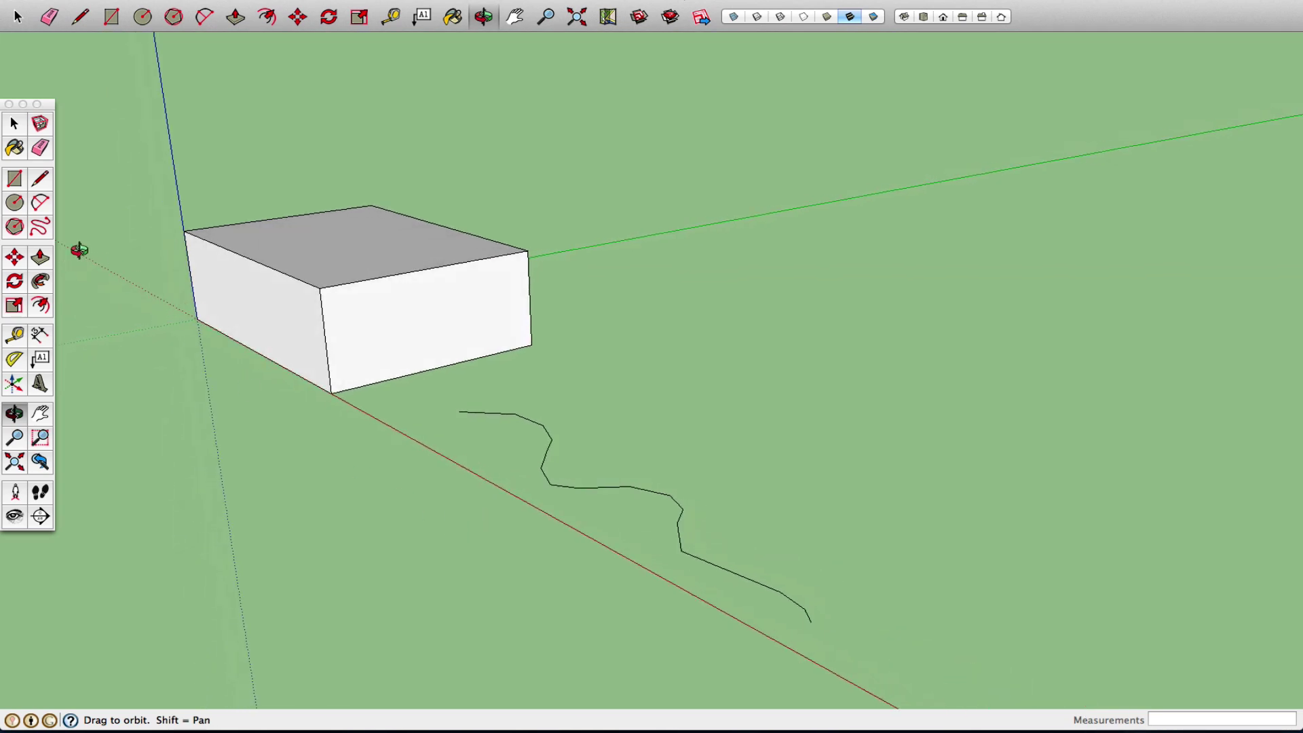
left_click(46, 306)
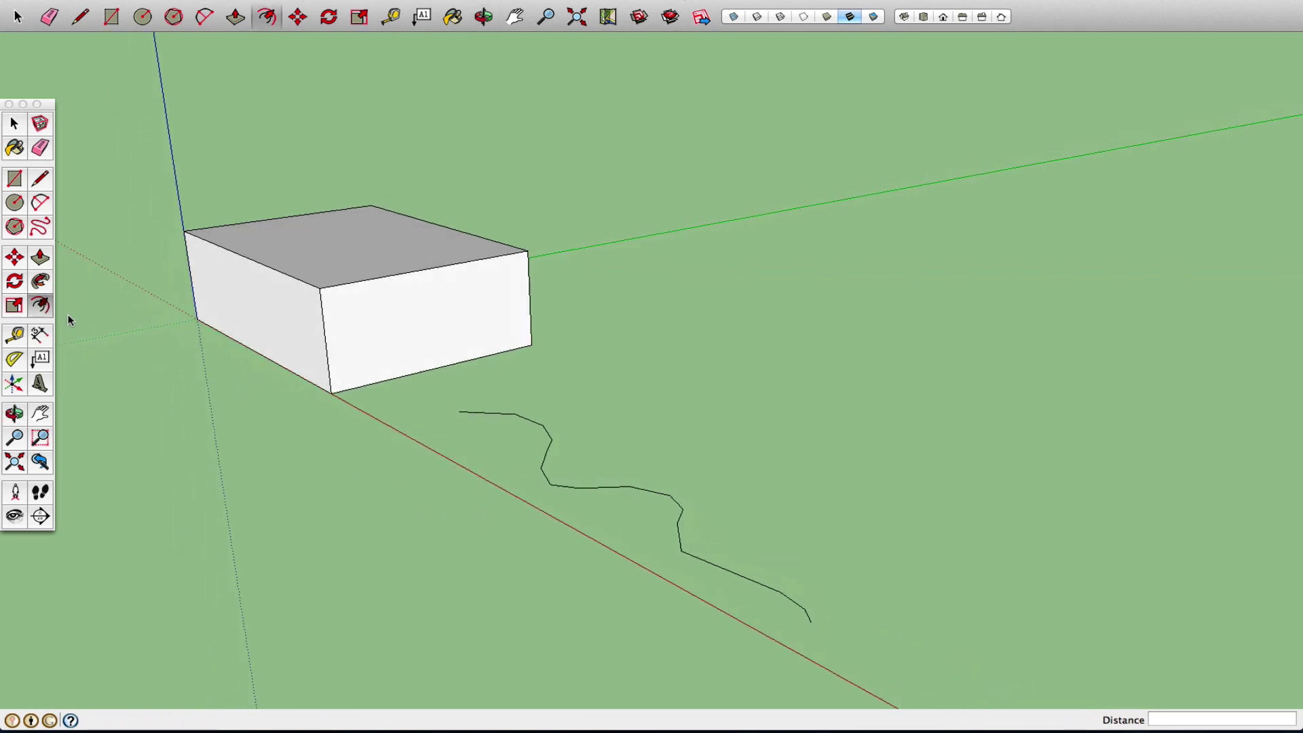
left_click(544, 426)
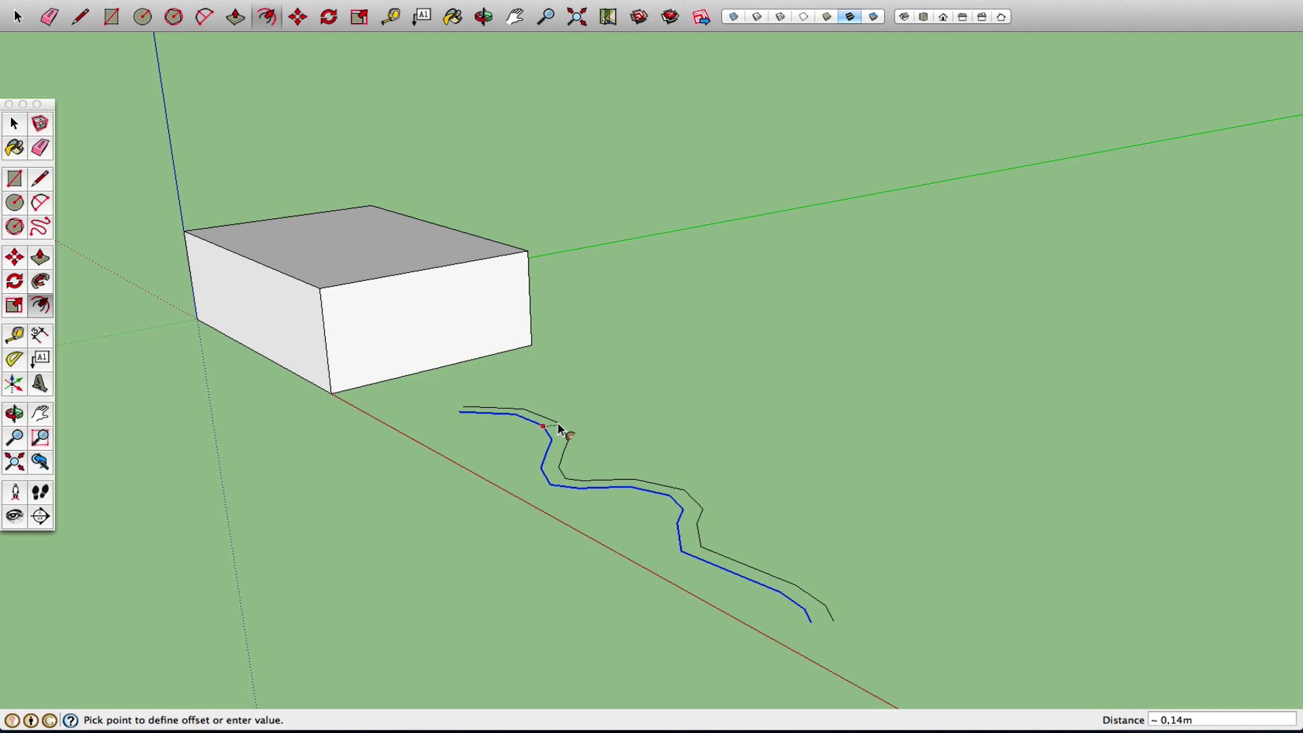
left_click(560, 429)
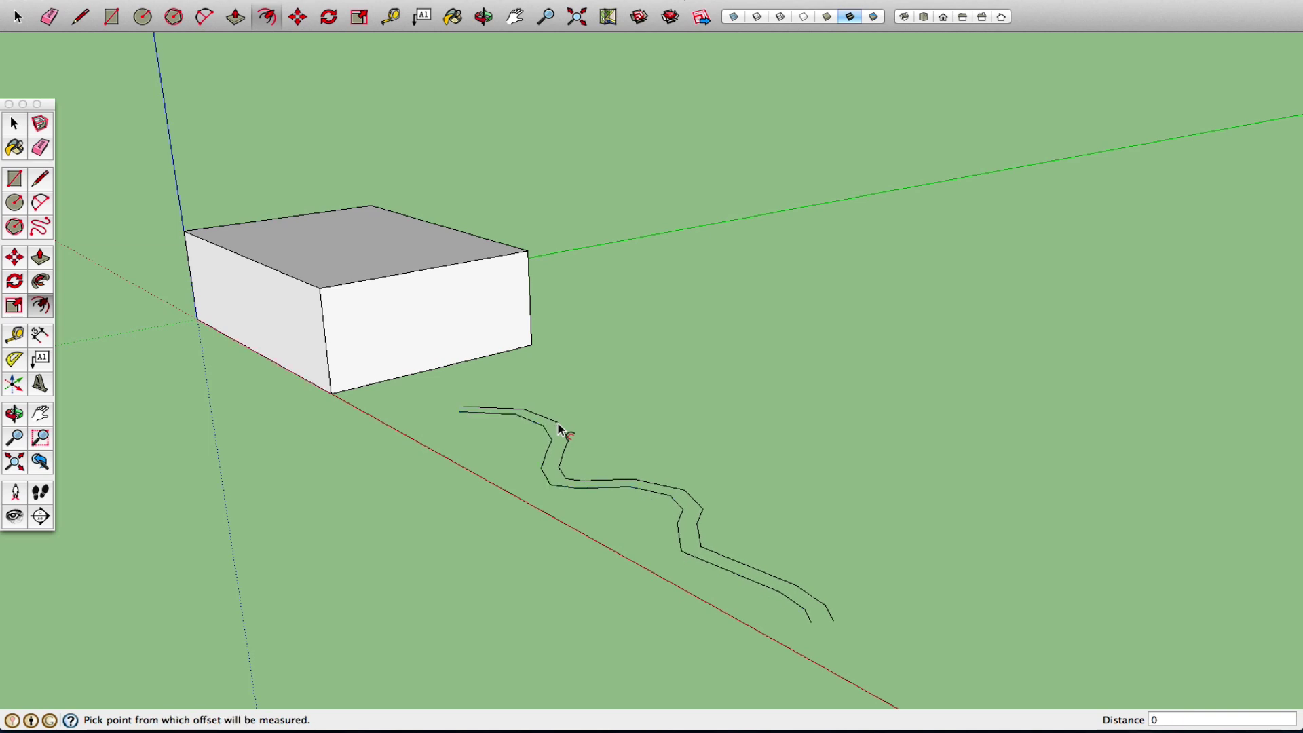
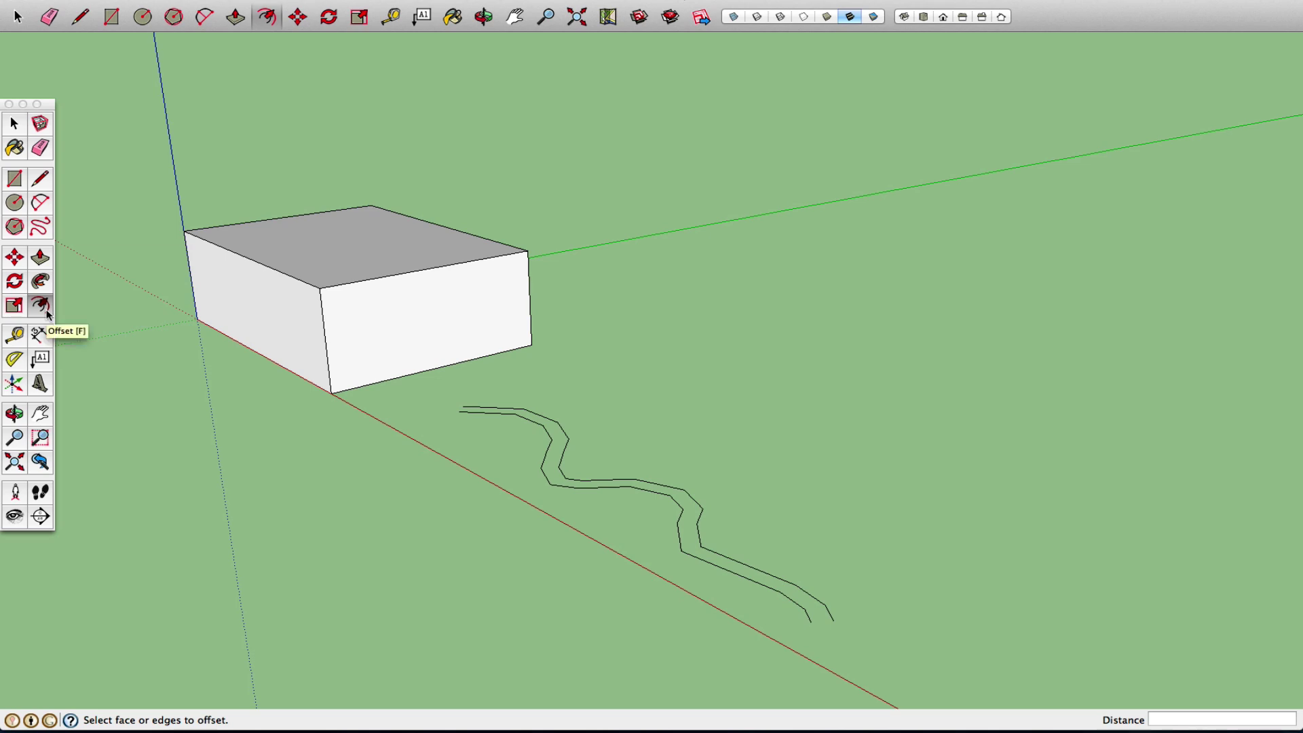
Offset the outer copy of the wavy freehand curve once more
left_click(565, 477)
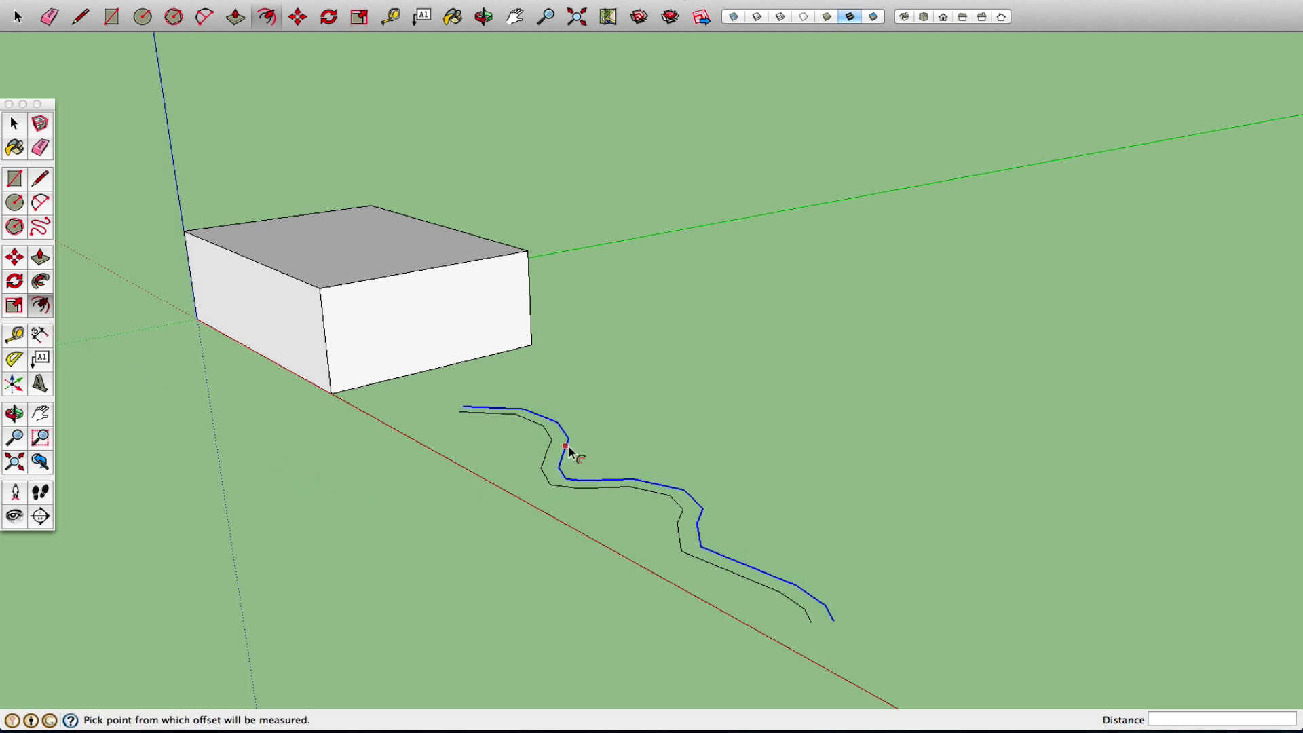
Offset the zigzag polyline outward repeatedly at the same spacing to build a series of parallel lines
key("Escape")
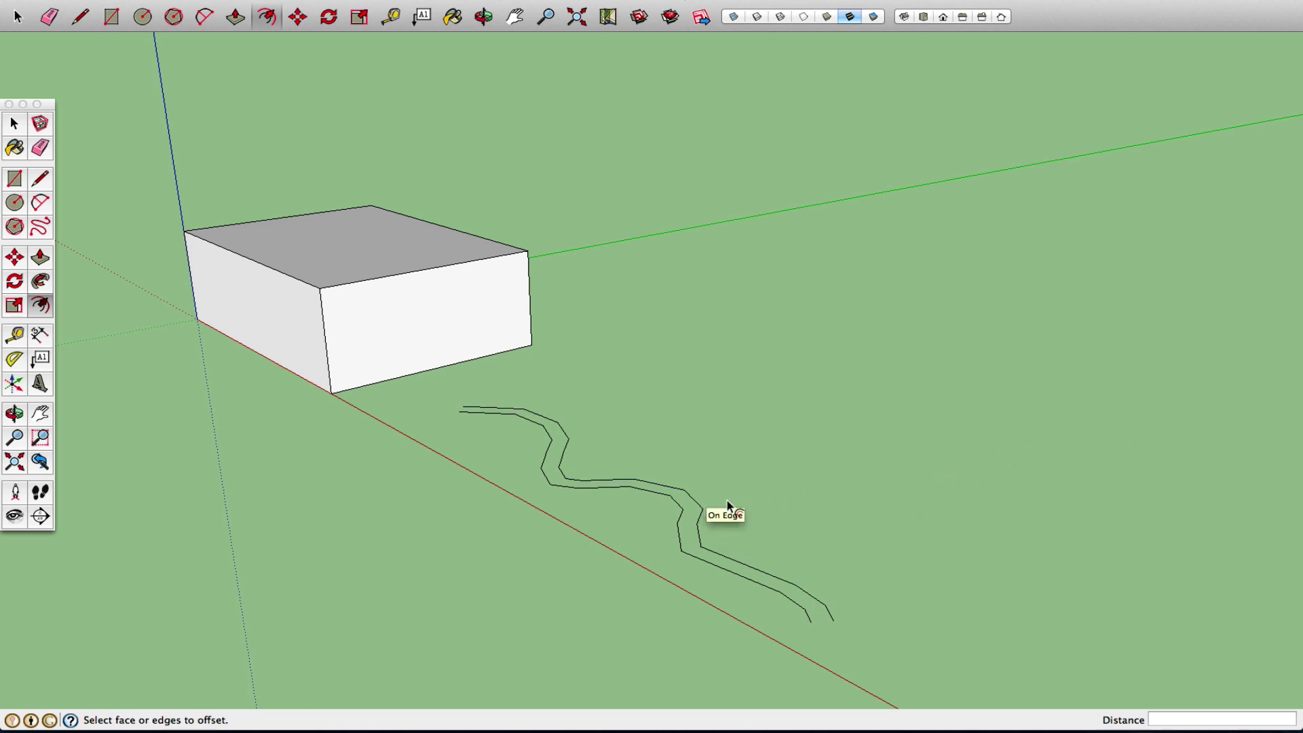
left_click(691, 498)
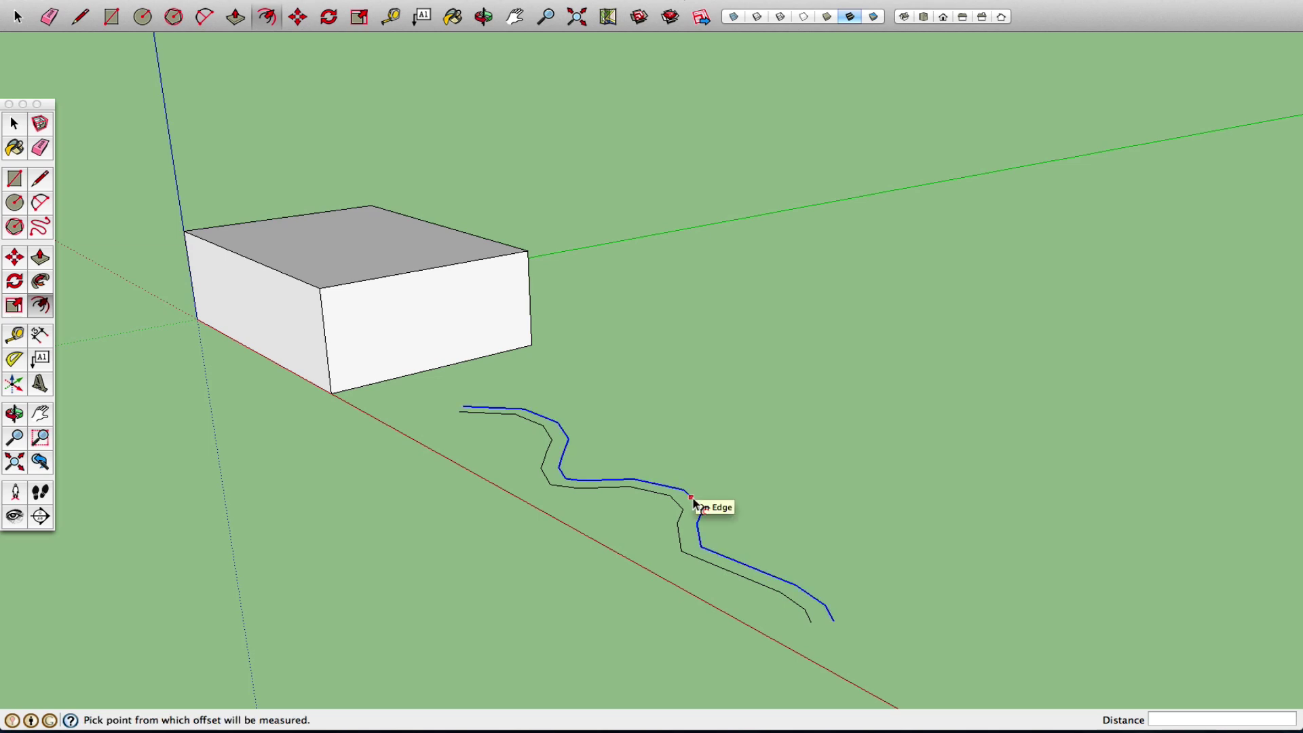
left_click(694, 500)
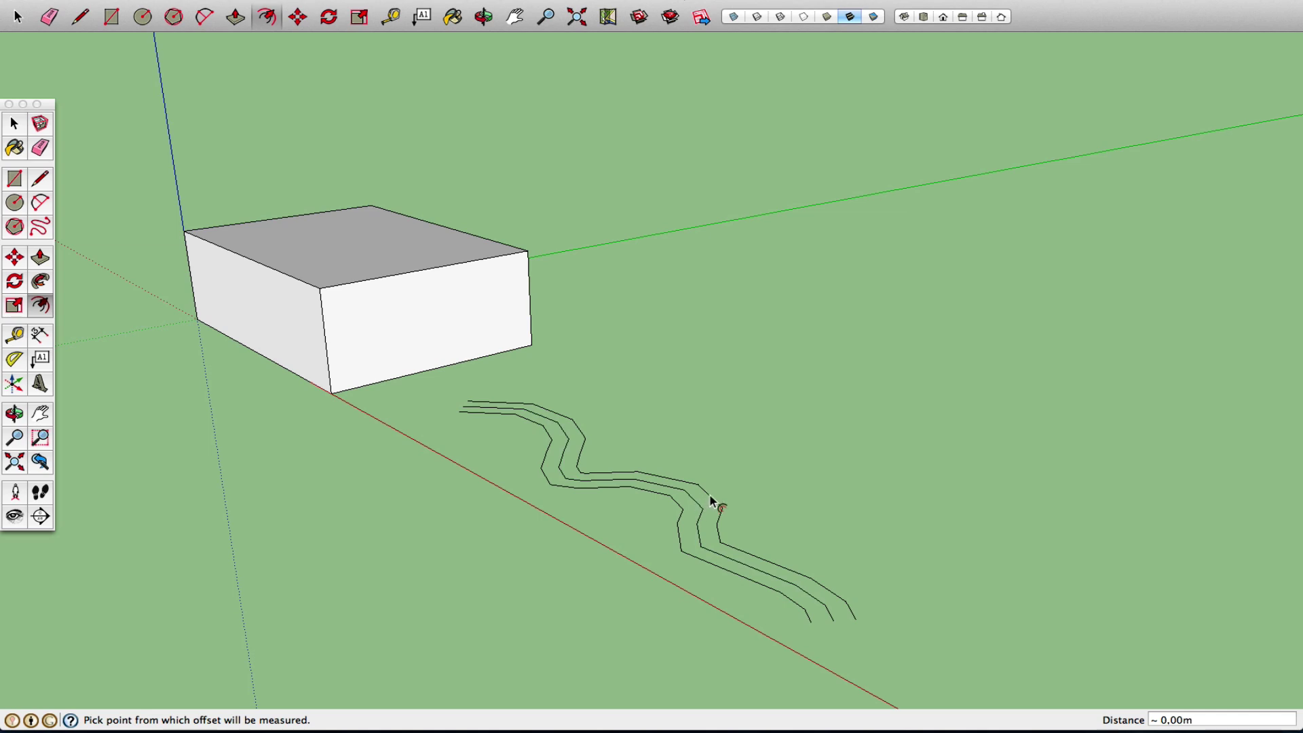
double_click(711, 501)
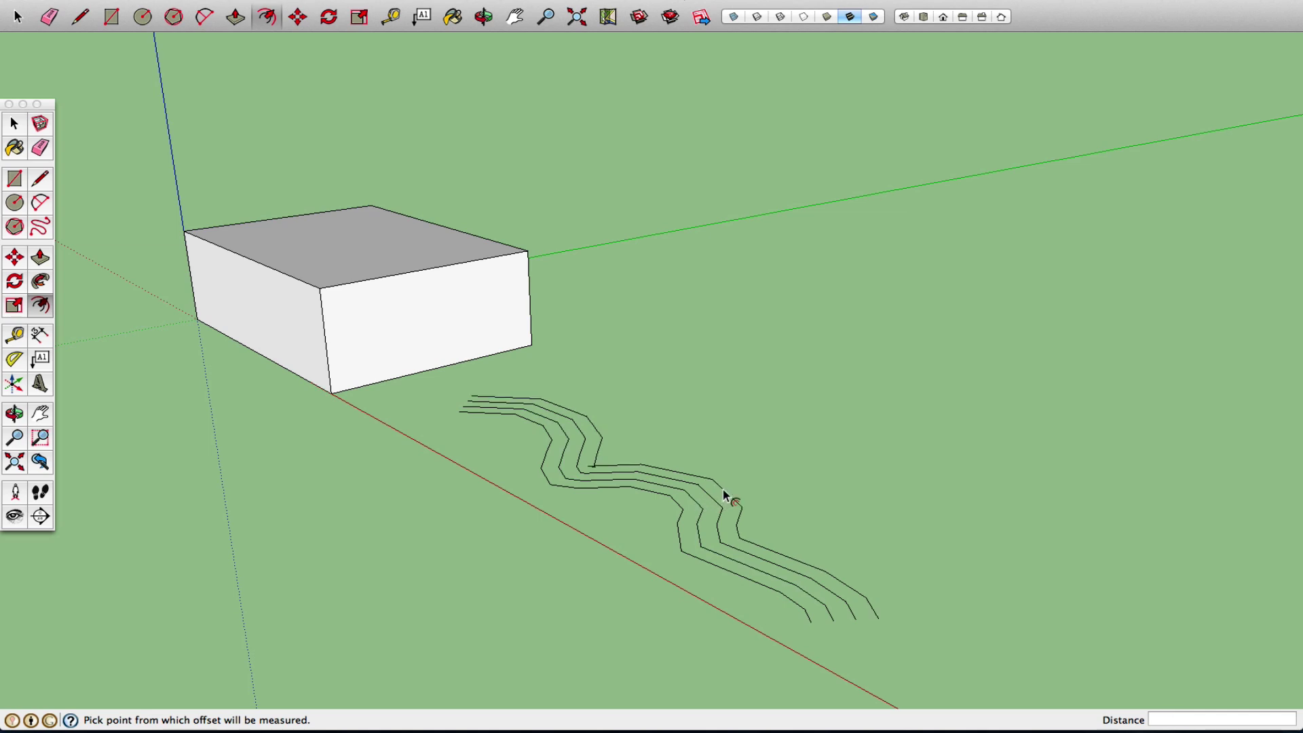
double_click(725, 496)
double_click(735, 484)
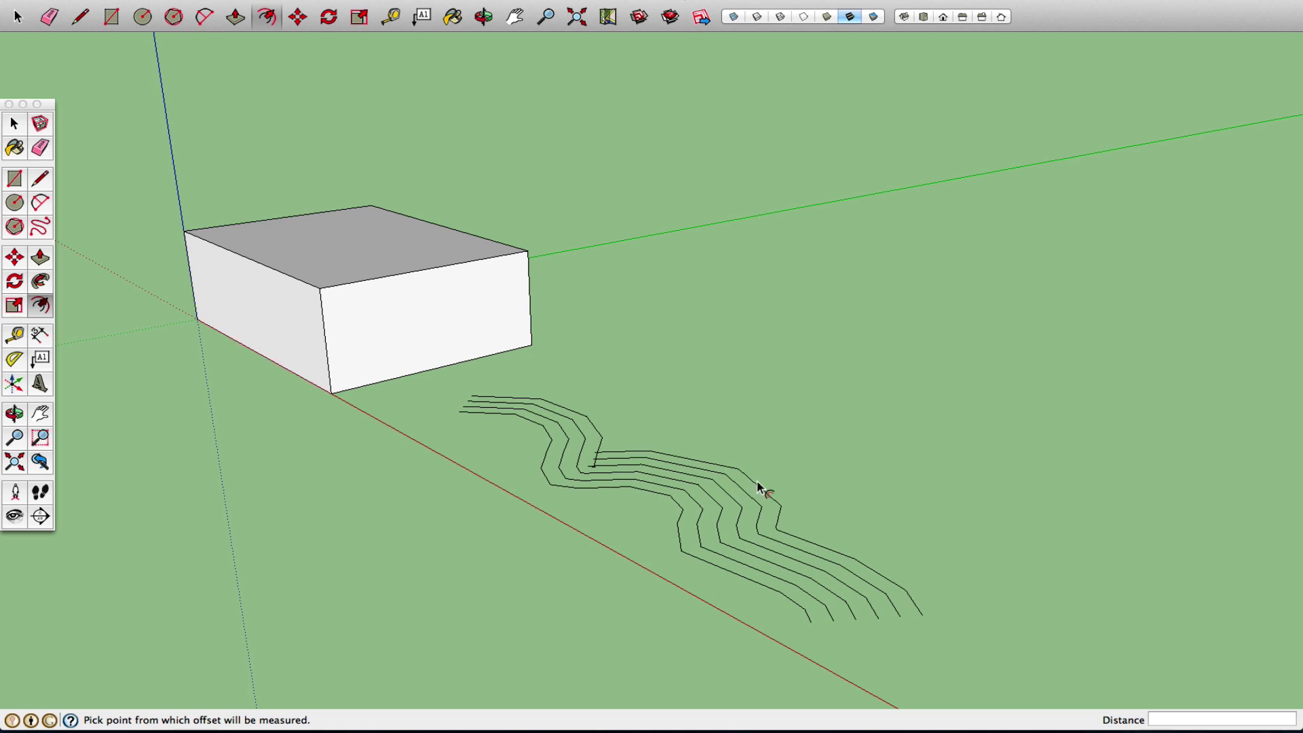
double_click(752, 489)
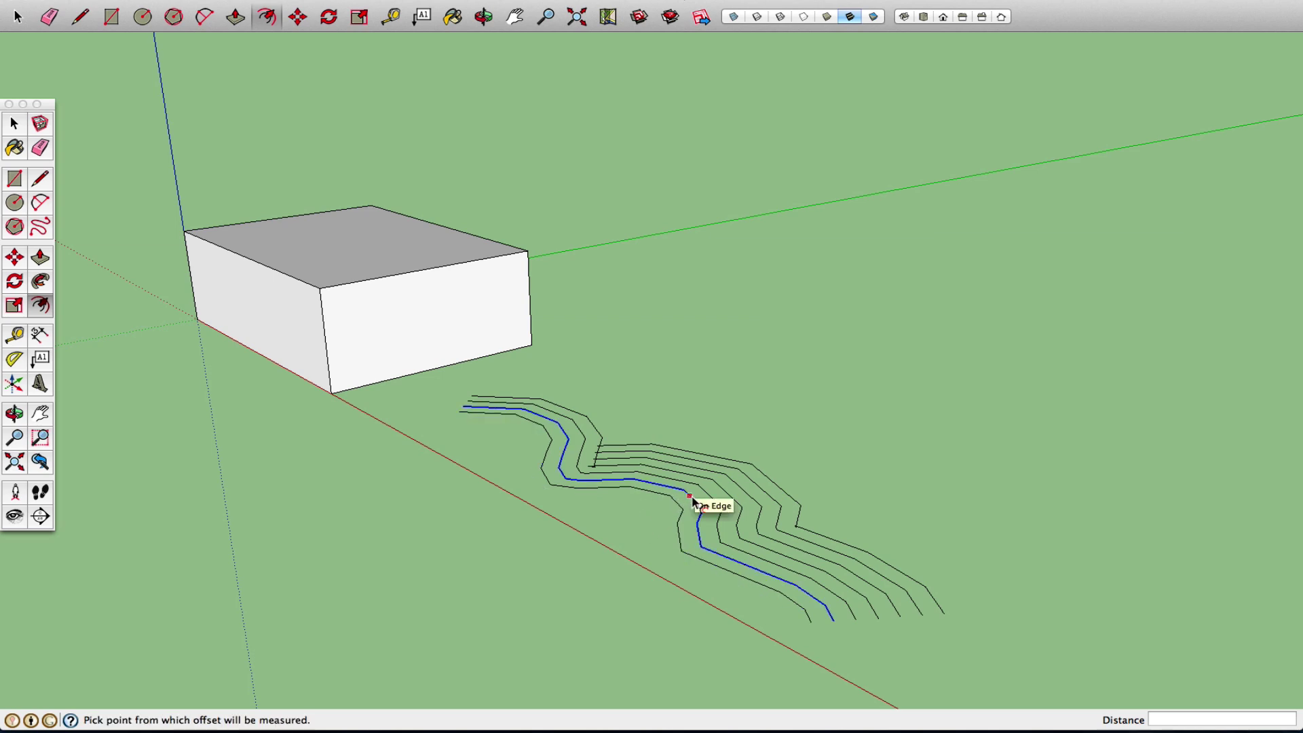
double_click(786, 488)
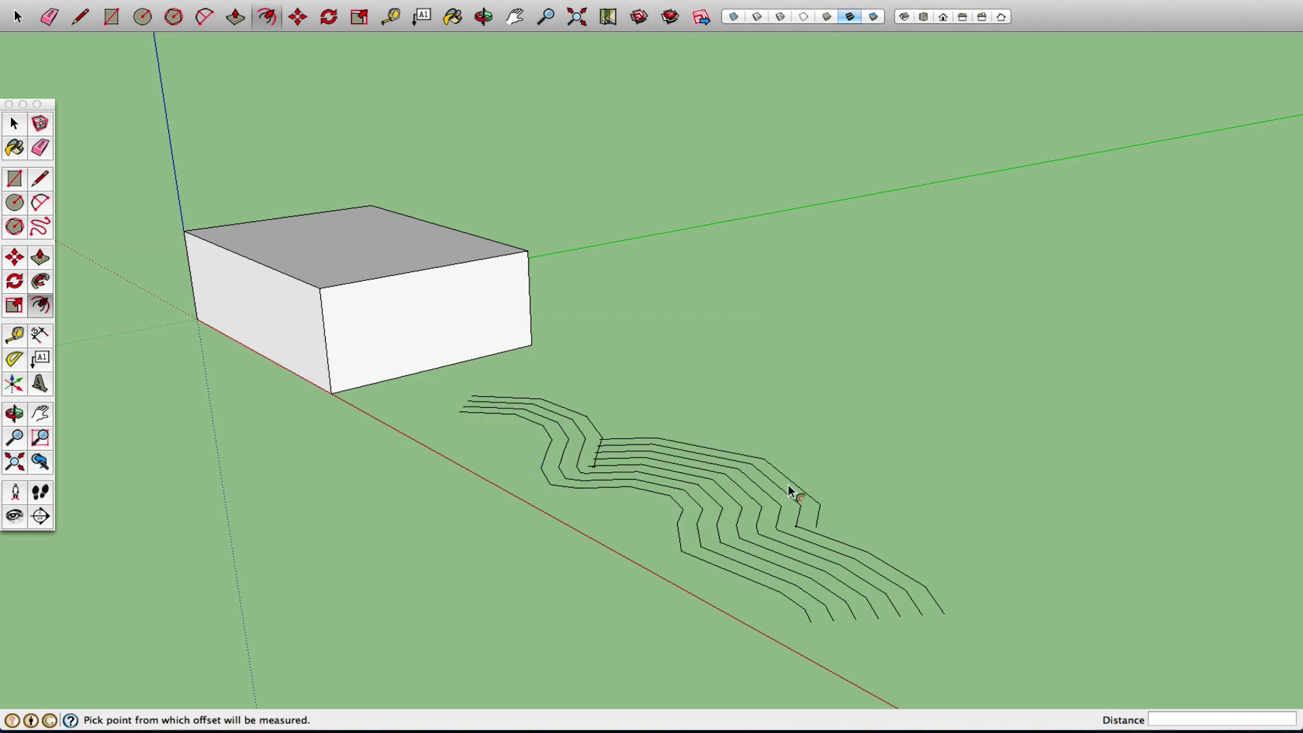
double_click(795, 484)
double_click(804, 476)
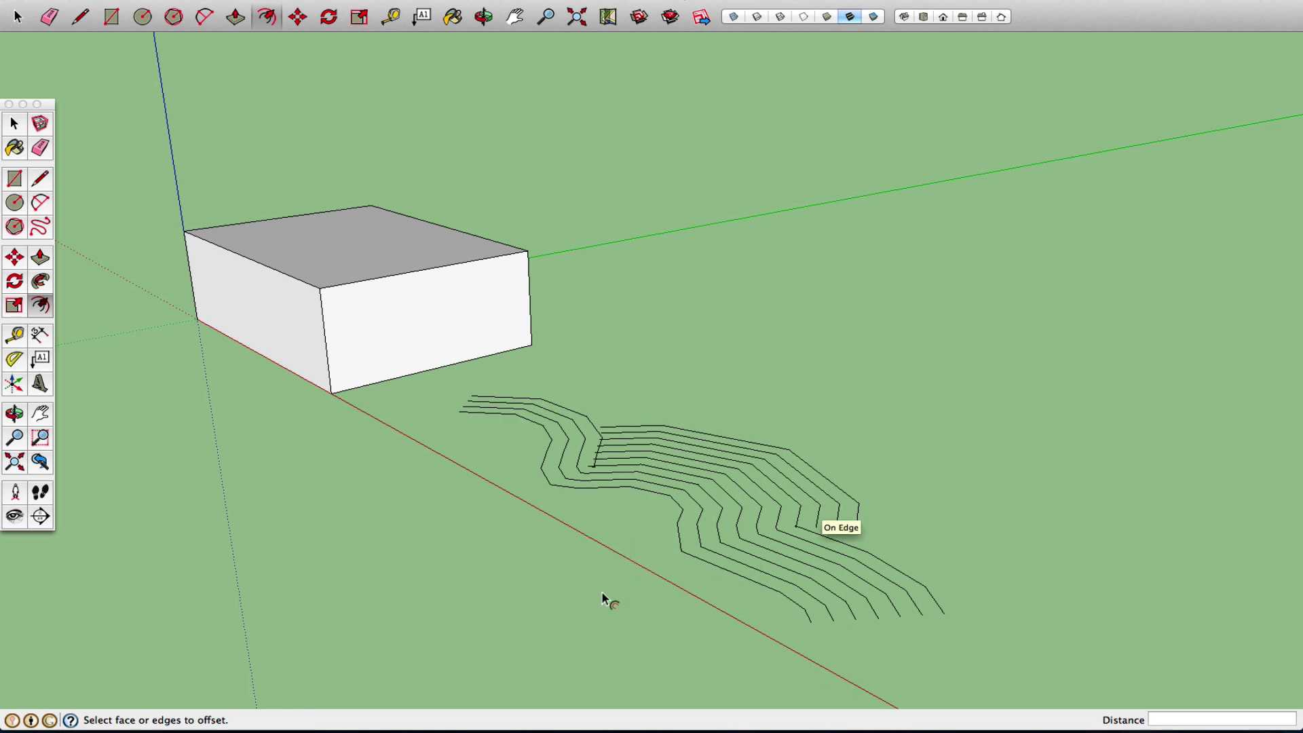
Select all the parallel zigzag lines in front of the box and delete them
key("space")
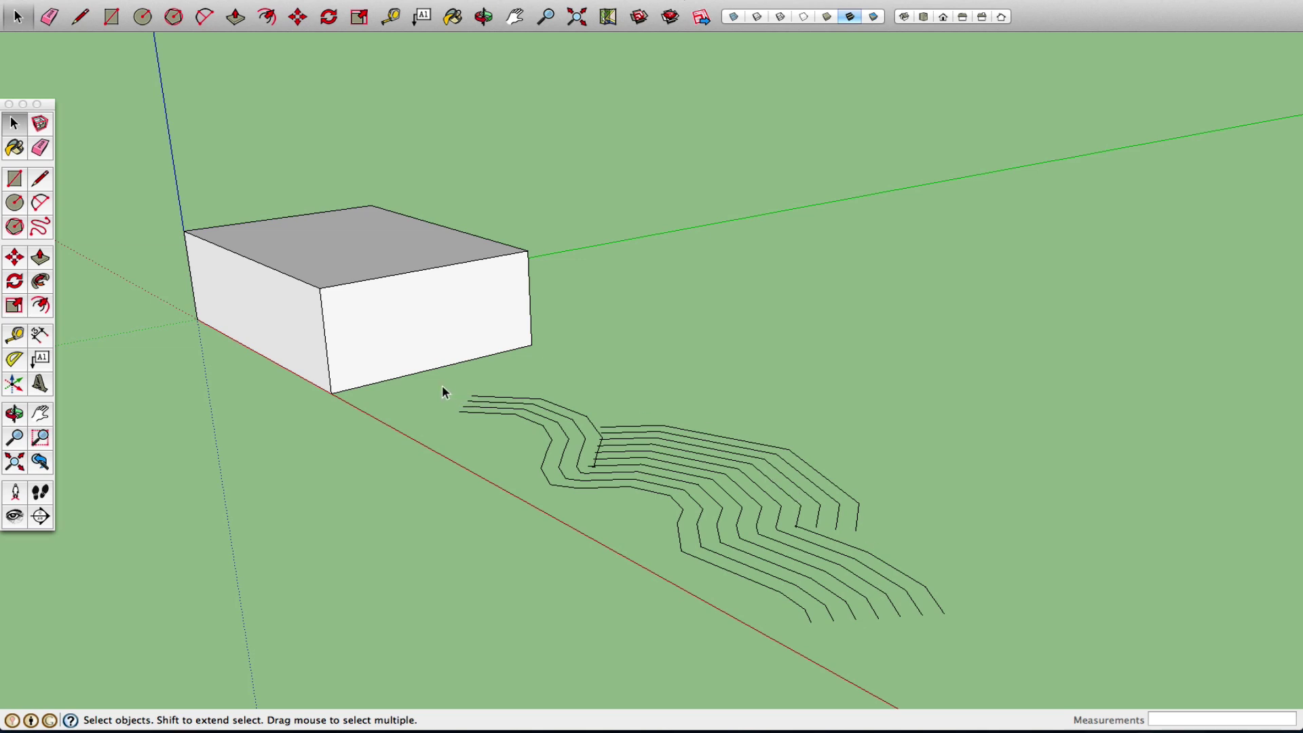
left_click_drag(442, 385, 976, 625)
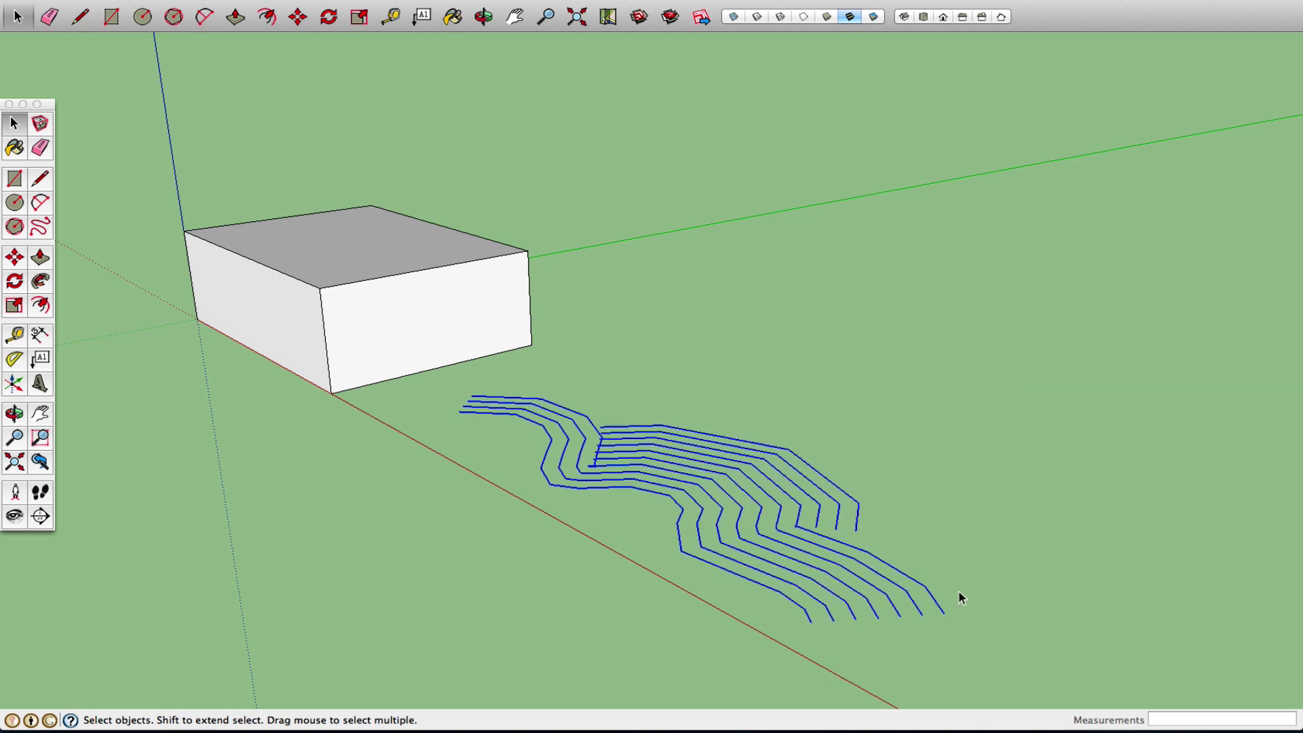
key("Delete")
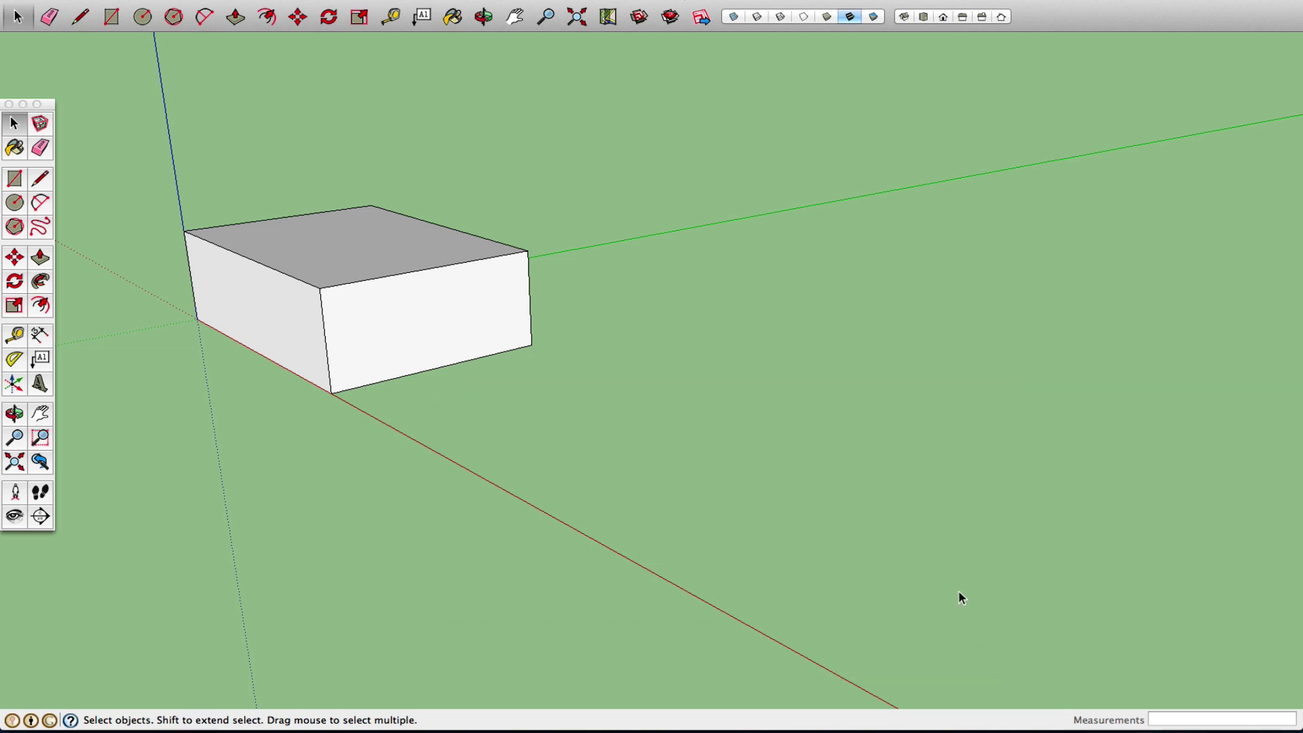
Draw a vertical circle of about 0.59 m radius centred on the midpoint of the box's front upper edge
left_click(15, 414)
left_click_drag(305, 413, 492, 395)
left_click(40, 413)
left_click_drag(258, 334, 541, 425)
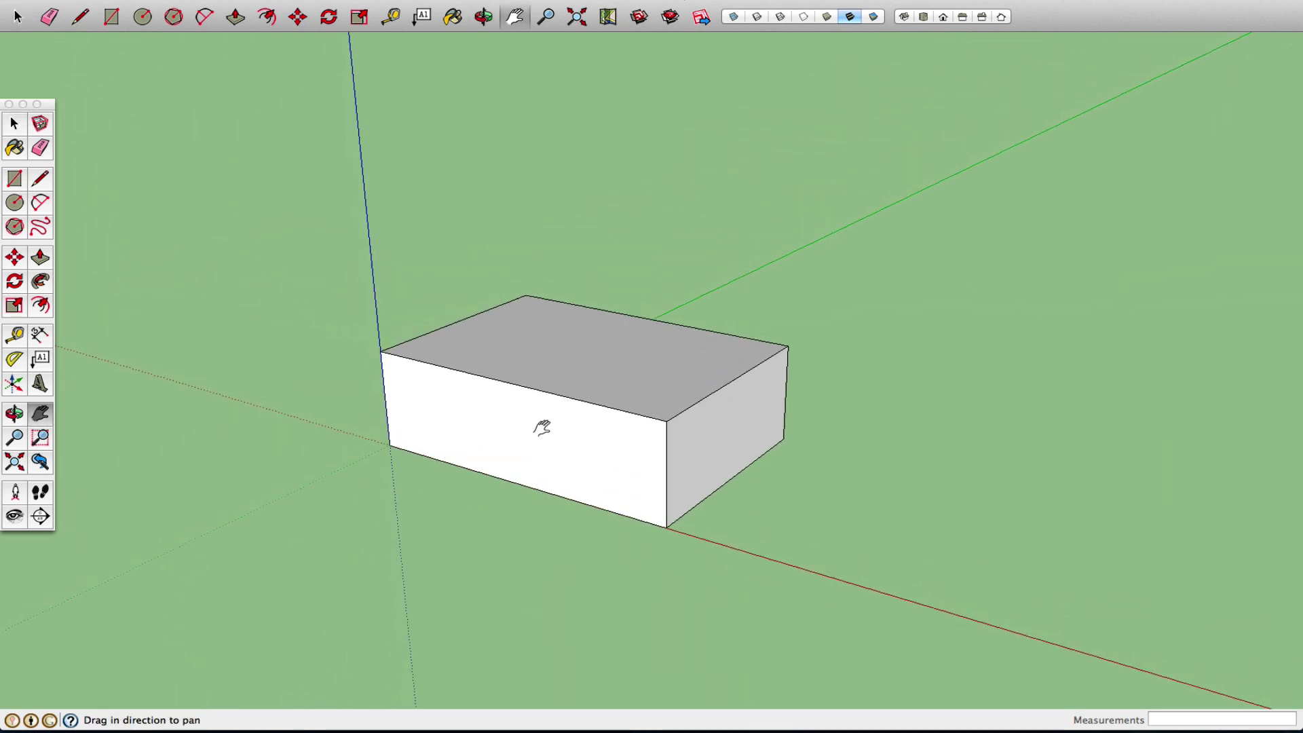
scroll(549, 425, "down", 2)
scroll(556, 426, "up", 3)
scroll(556, 426, "up", 1)
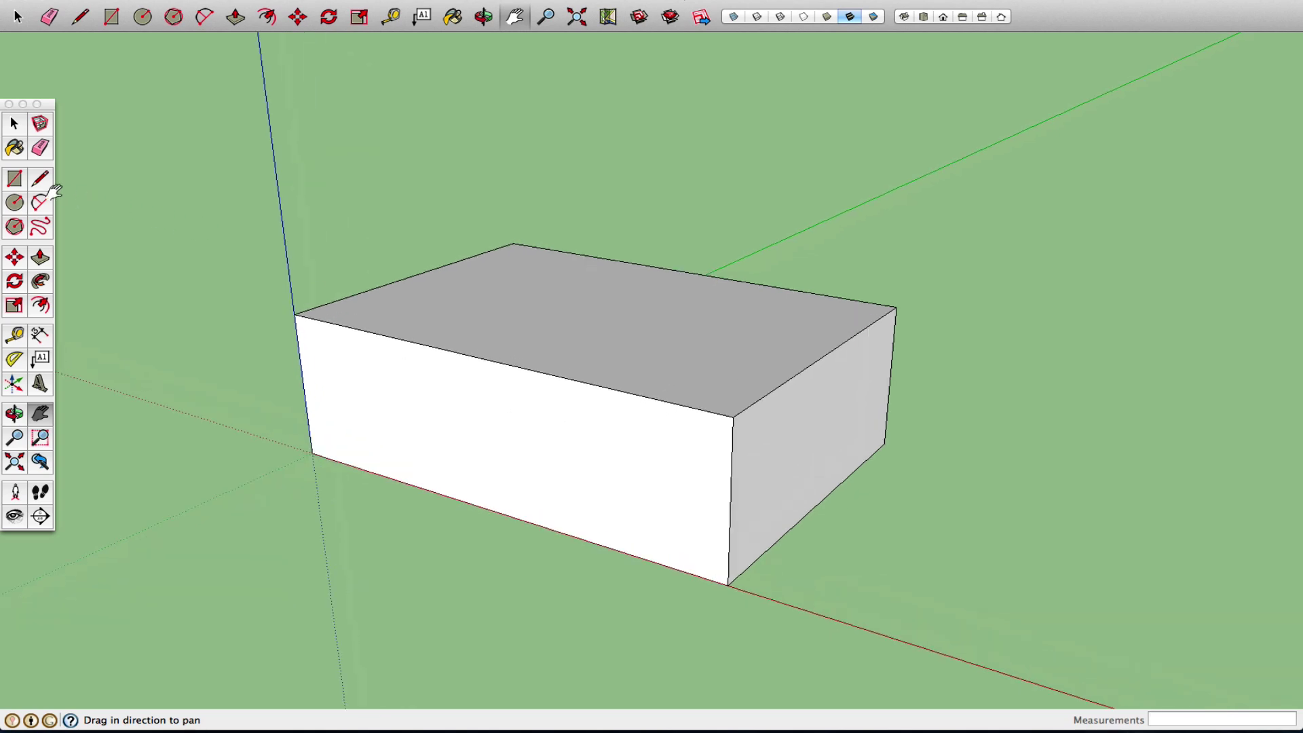
left_click(23, 205)
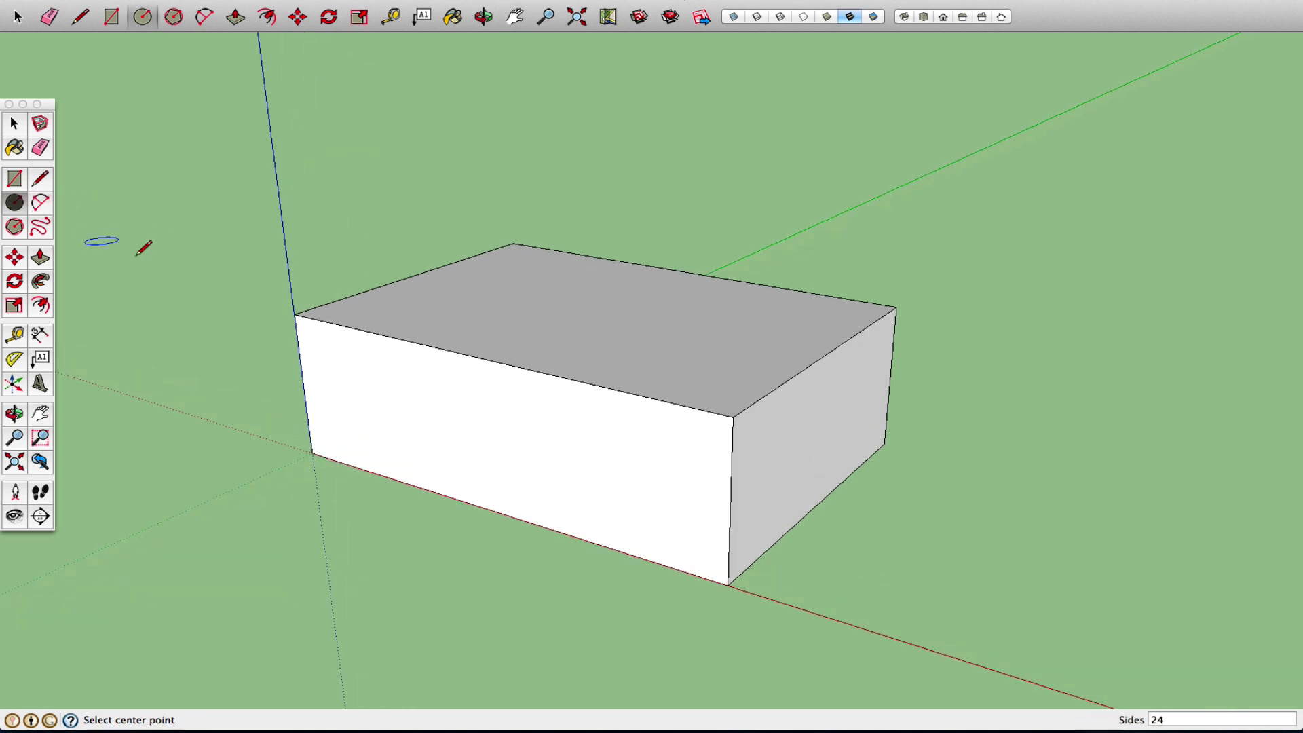
left_click(511, 365)
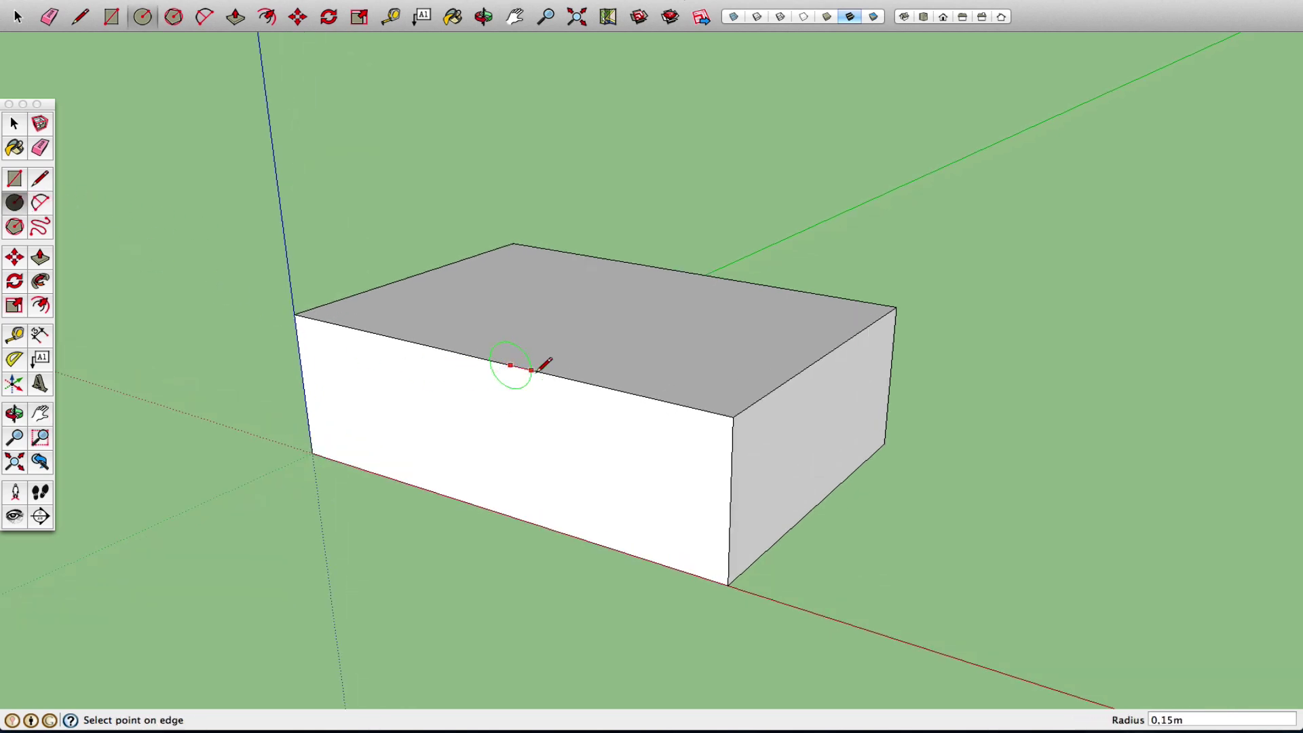
left_click(595, 385)
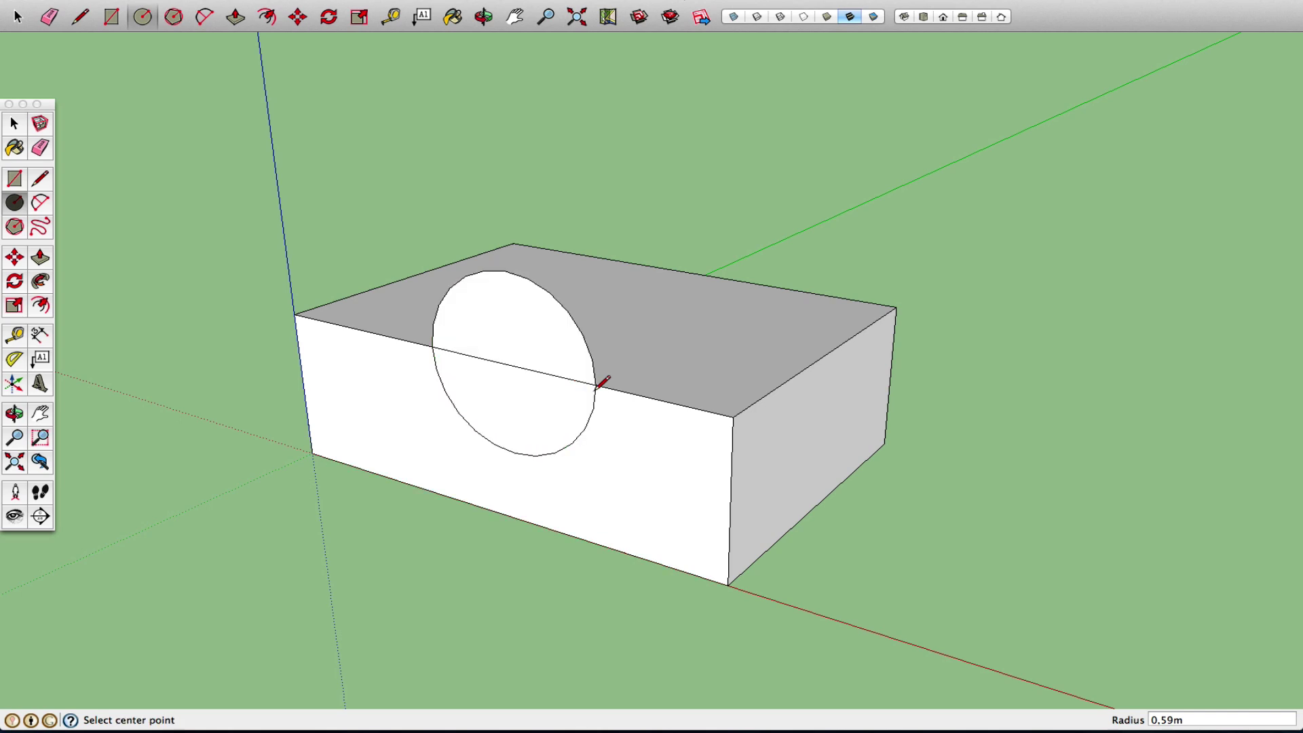
Erase the lower half of the circle from the front face, keeping only the semicircle above the box
left_click(41, 258)
left_click(40, 147)
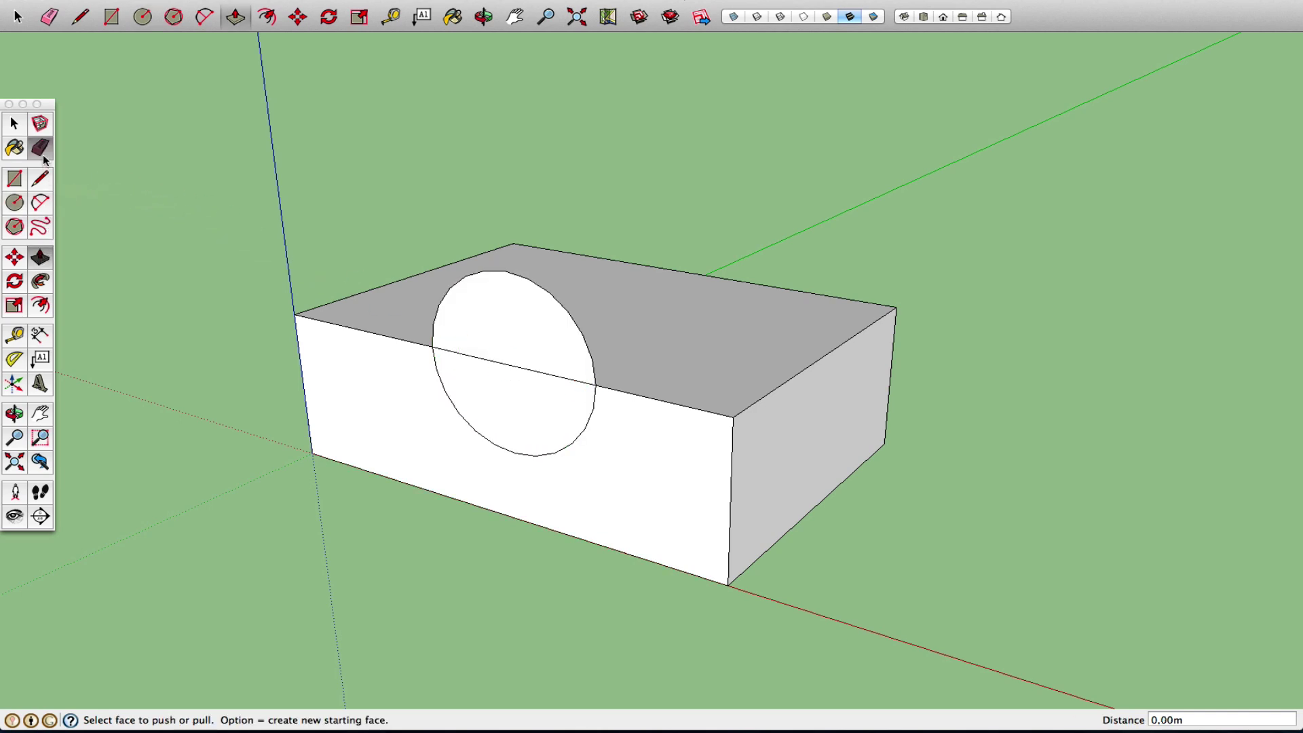
left_click(450, 380)
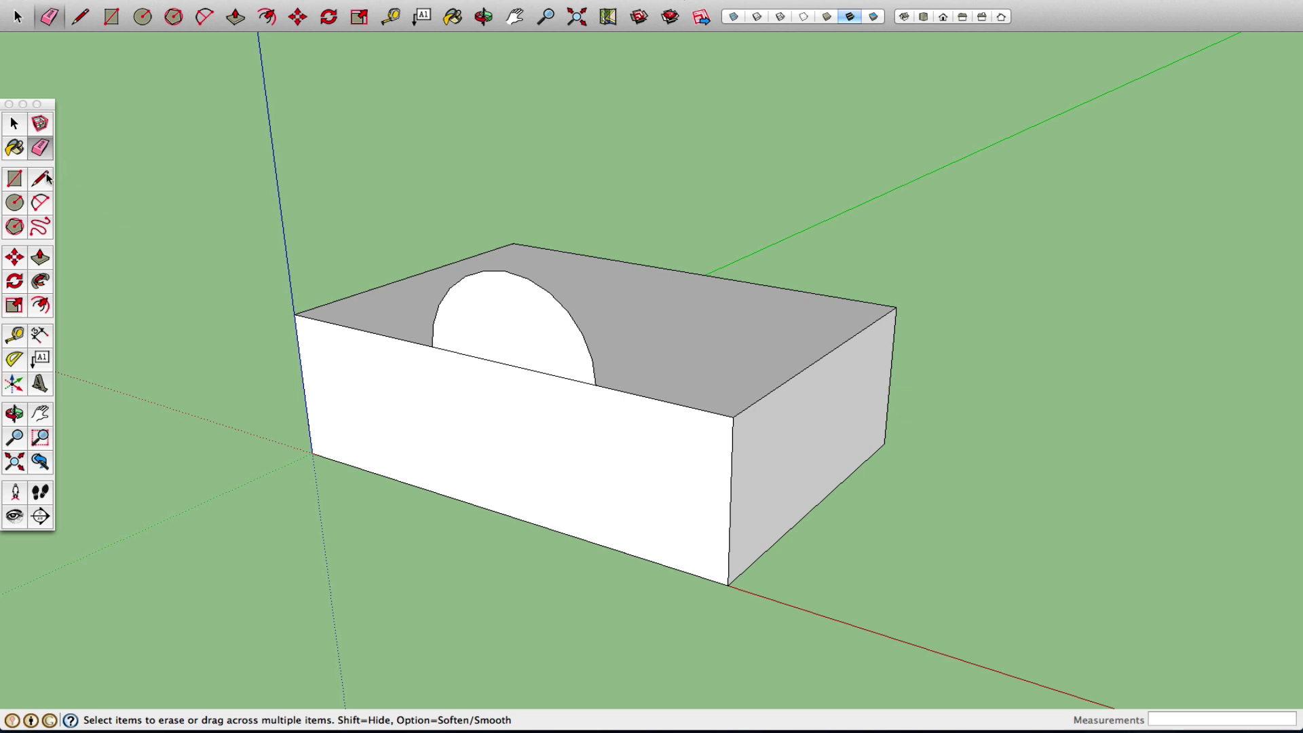
Extrude the semicircle to the back of the box and erase the edge dividing it from the front face
left_click(41, 257)
left_click_drag(505, 308, 510, 248)
left_click(40, 147)
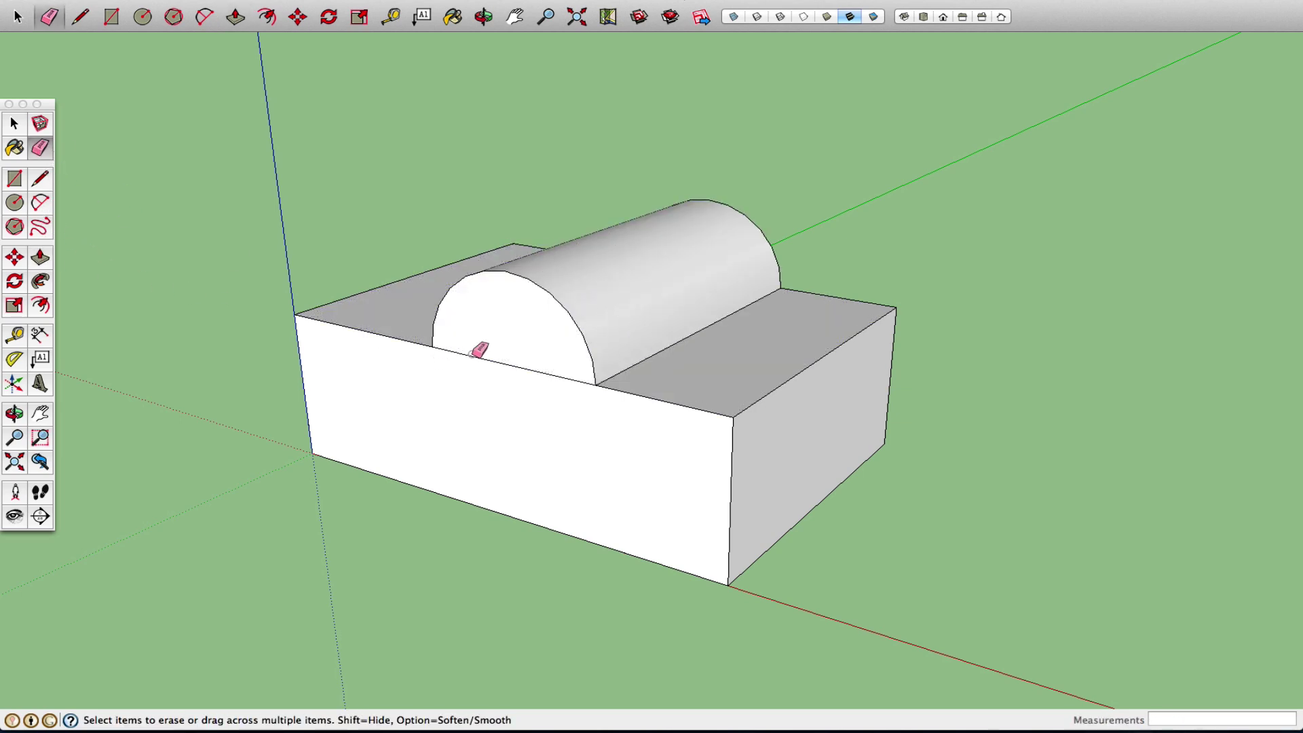
left_click(478, 357)
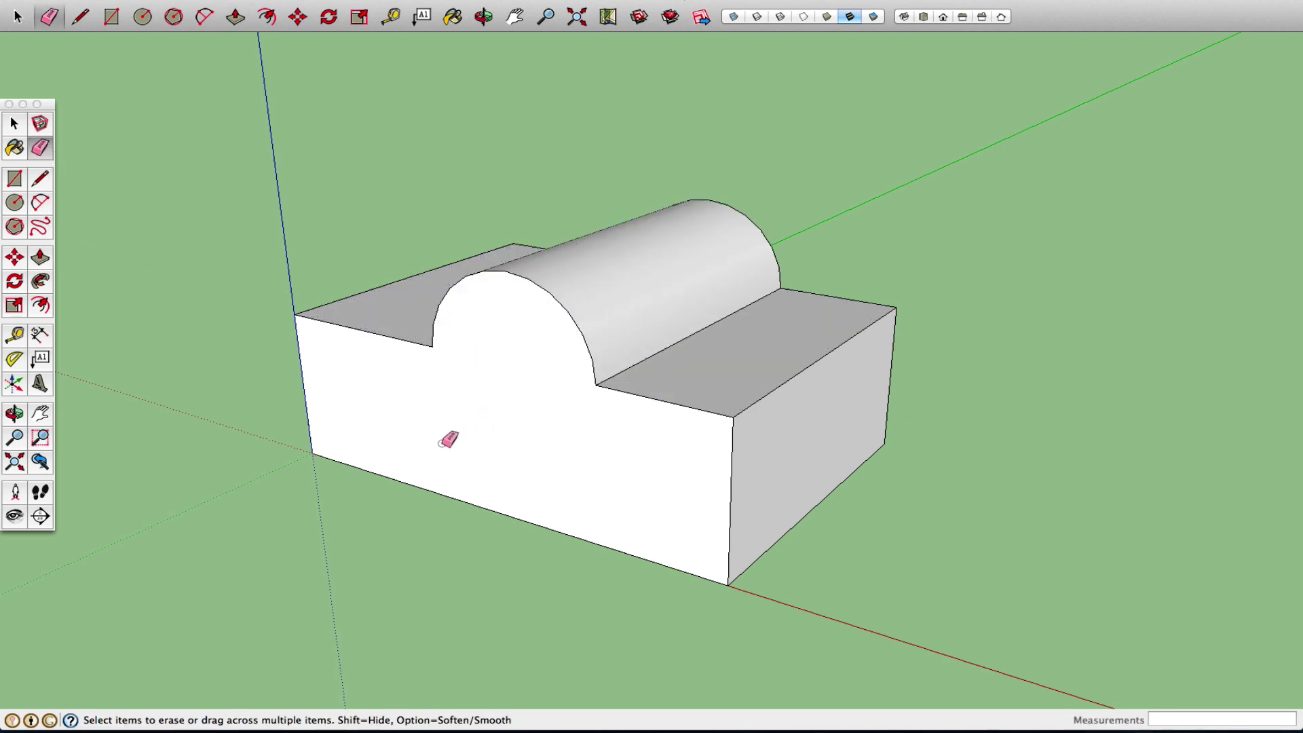
Offset the front face's outline inward about 0.14 m and repeat that offset twice on the resulting inner faces
left_click(40, 305)
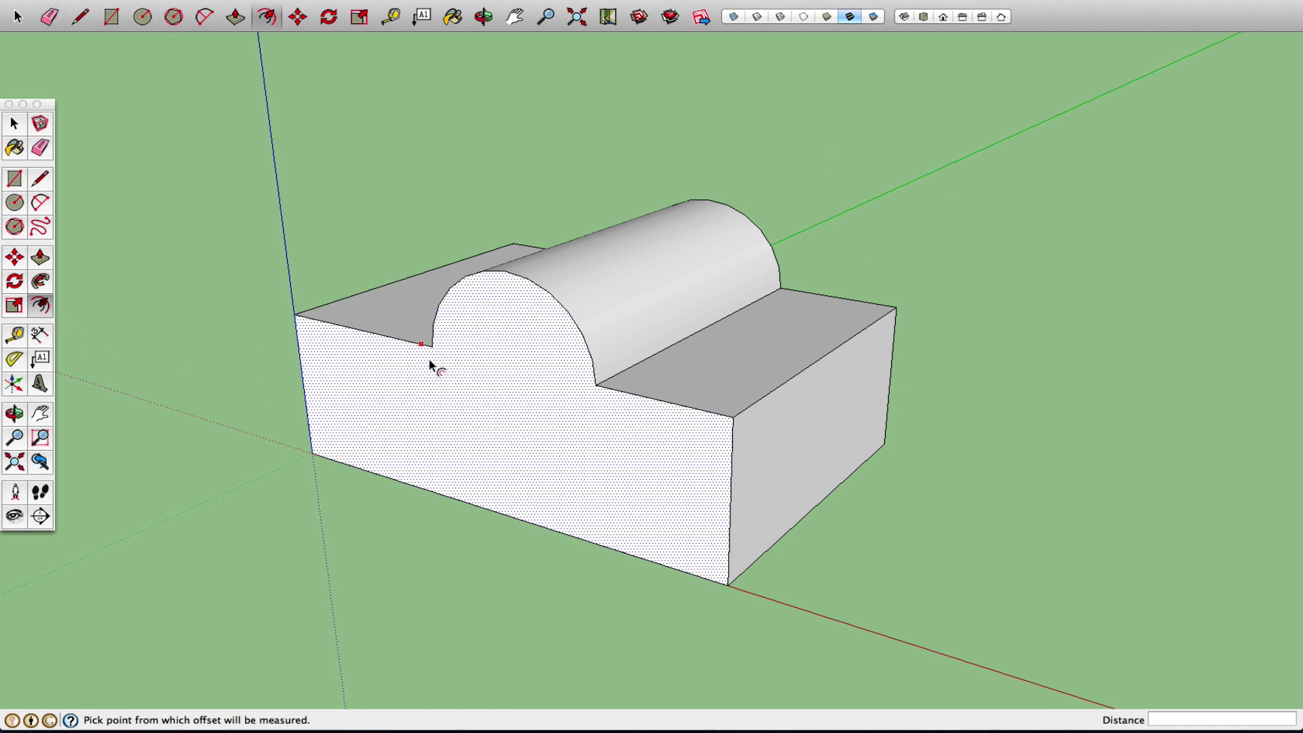
left_click(466, 315)
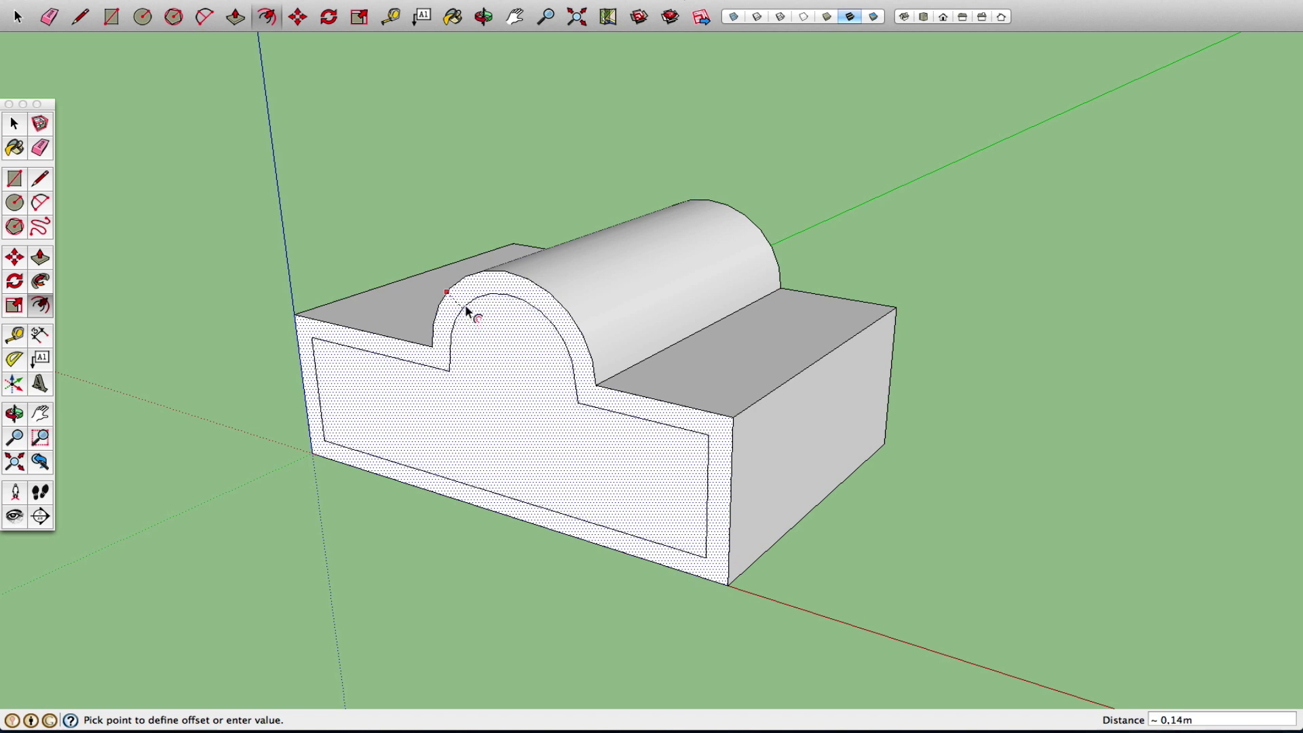
left_click(465, 315)
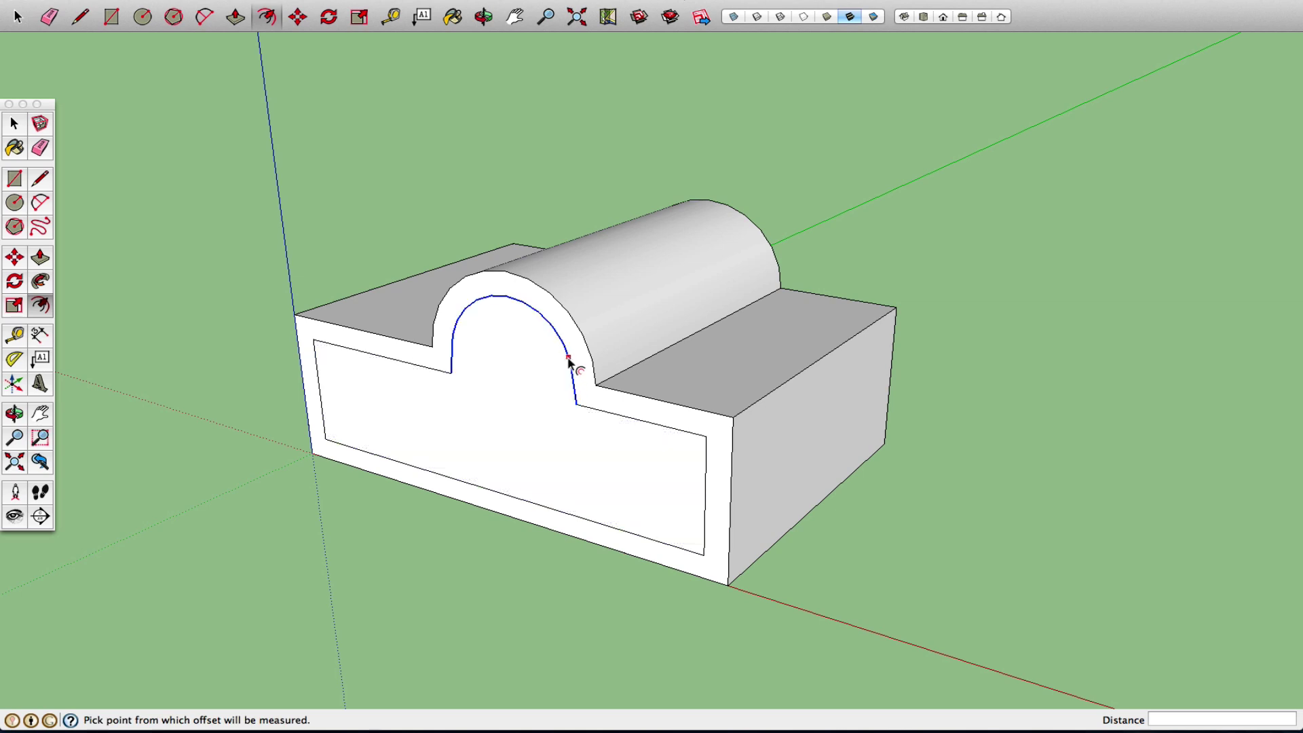
double_click(531, 371)
double_click(515, 410)
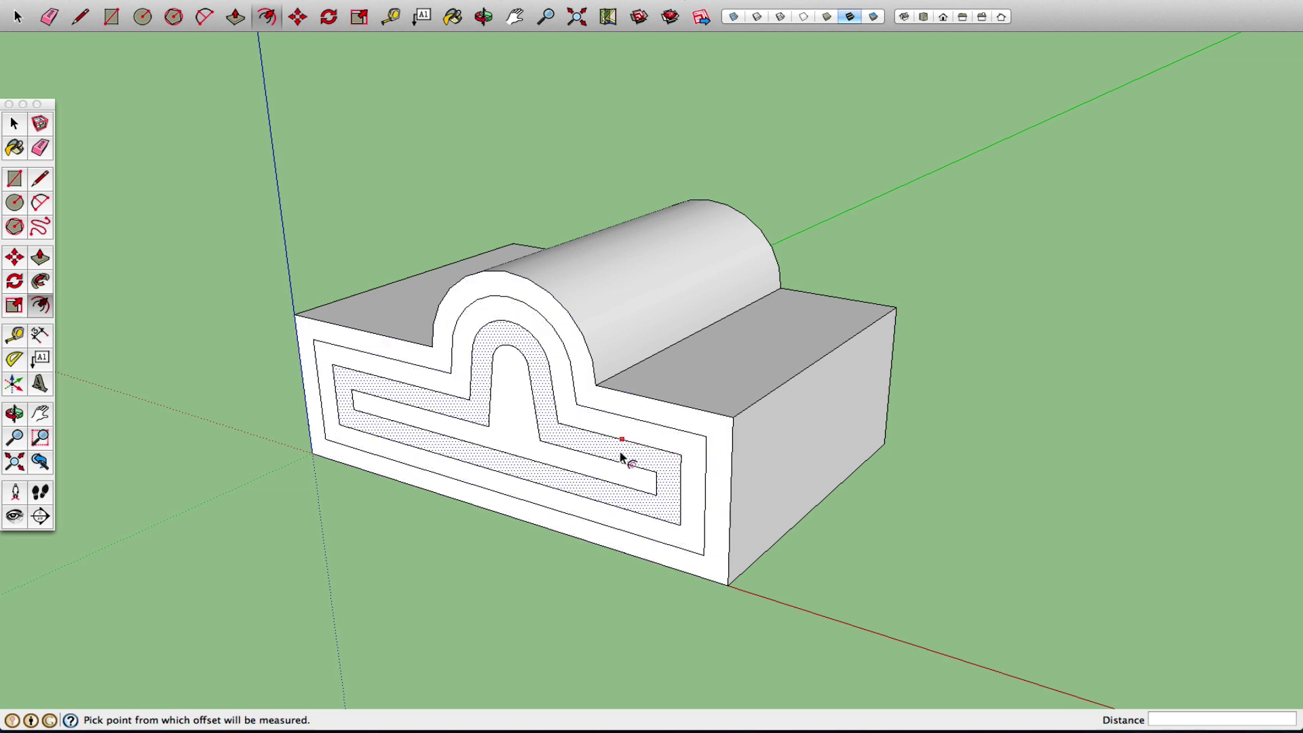
Try offsetting the innermost face inward by the same distance again, undoing each attempt
left_click(514, 418)
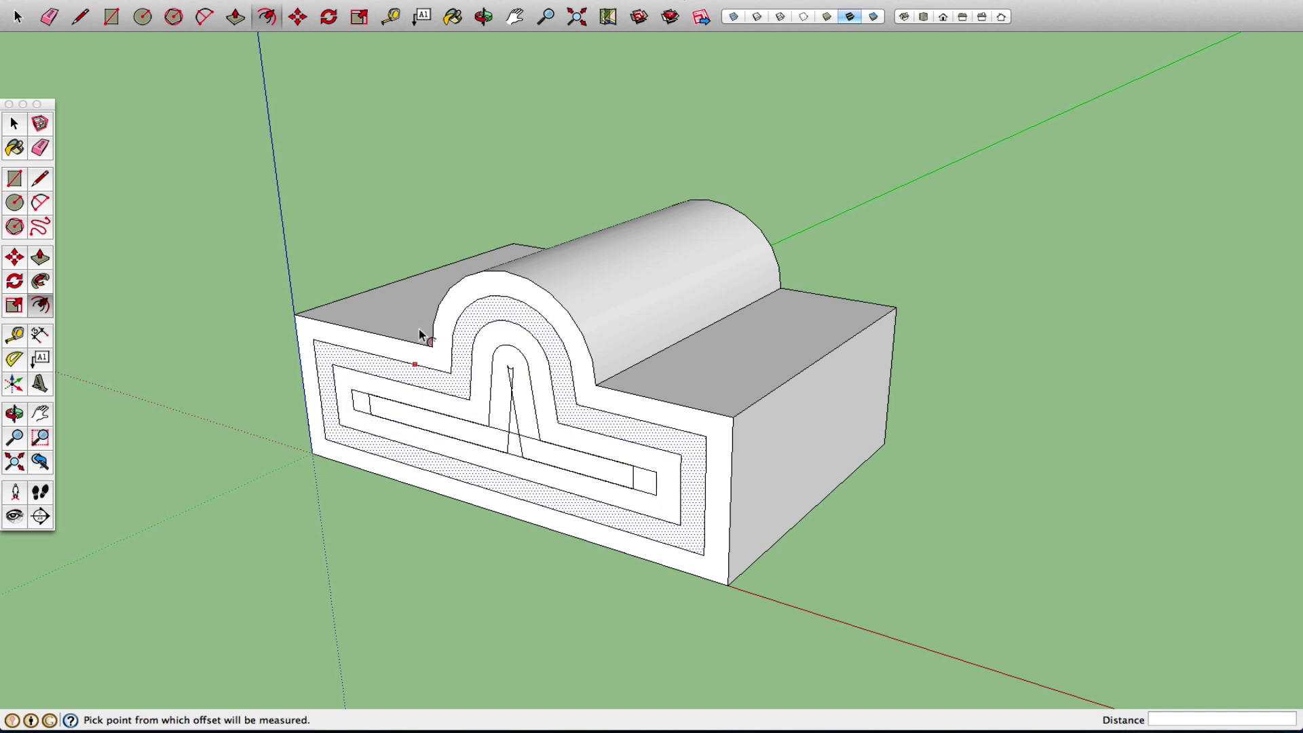
left_click(175, 1)
left_click(175, 2)
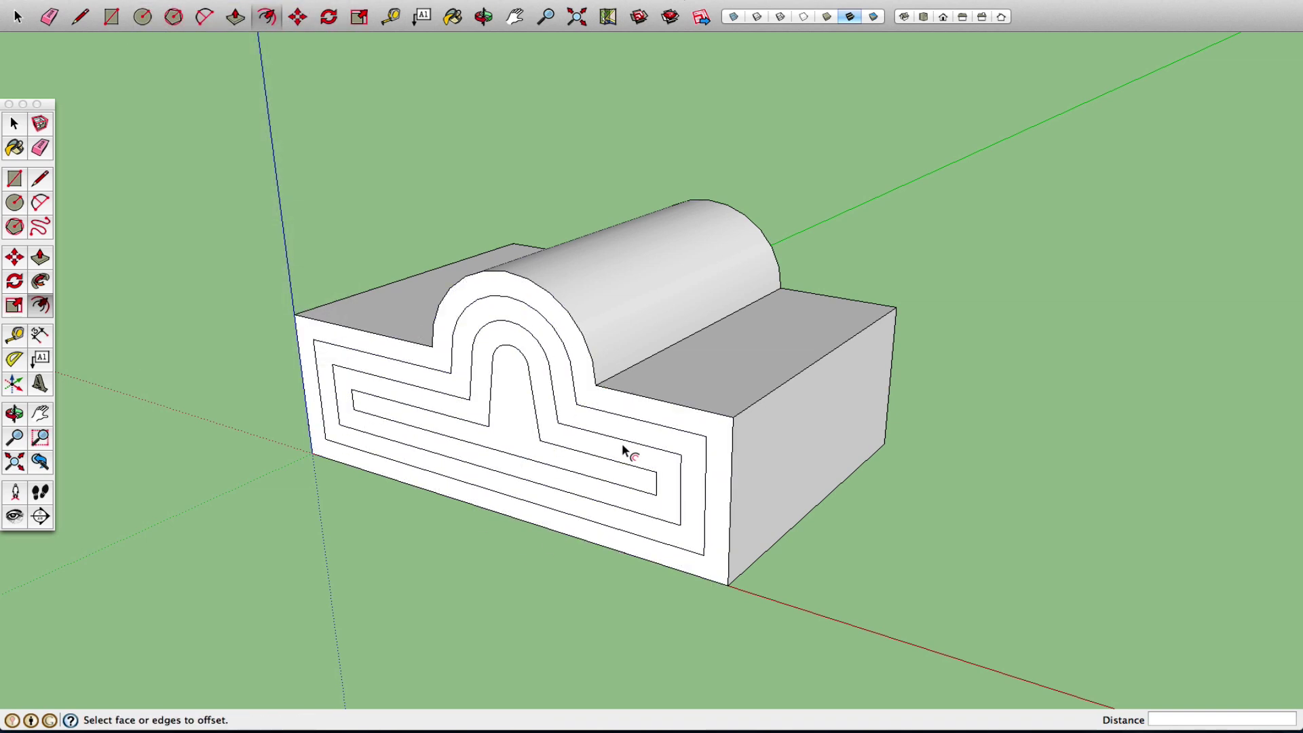
left_click(510, 399)
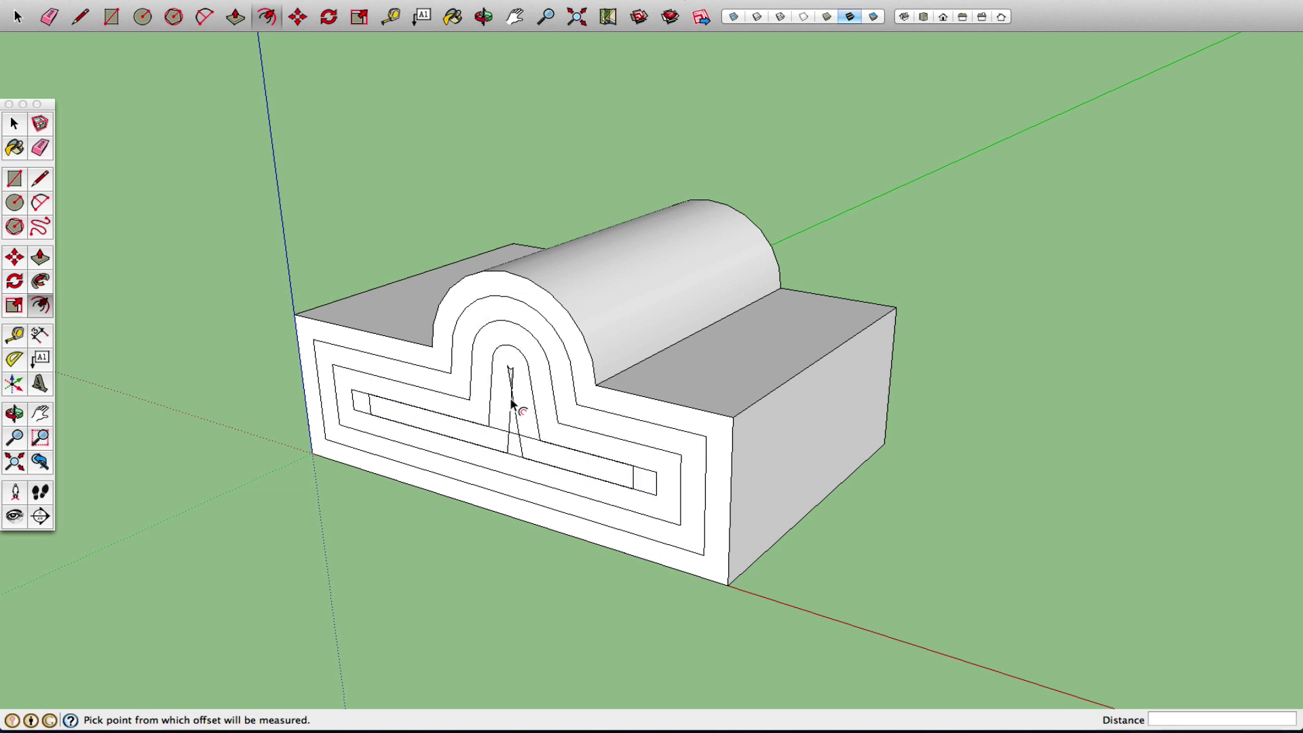
left_click(605, 488)
left_click(146, 0)
left_click(183, 1)
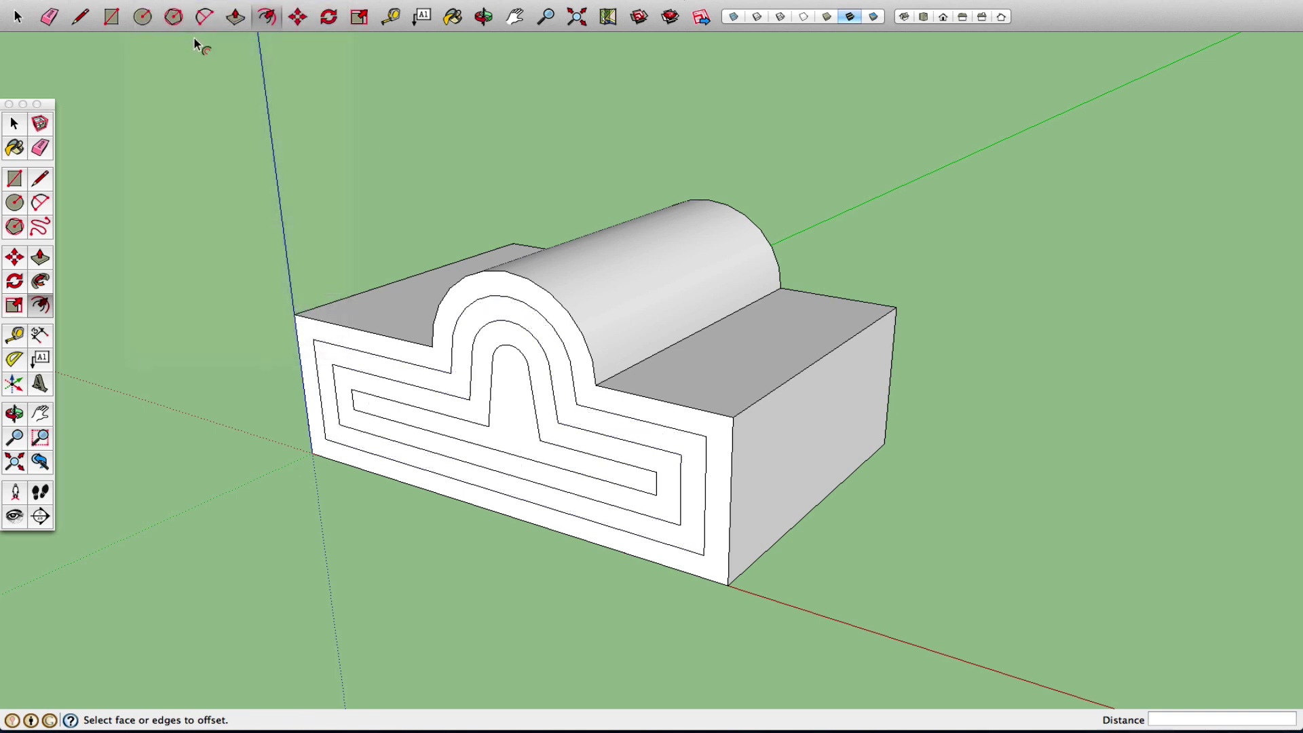
Push/Pull the front face's inner contours to different depths, stepping the two inner rings outward and recessing the central area
left_click(39, 262)
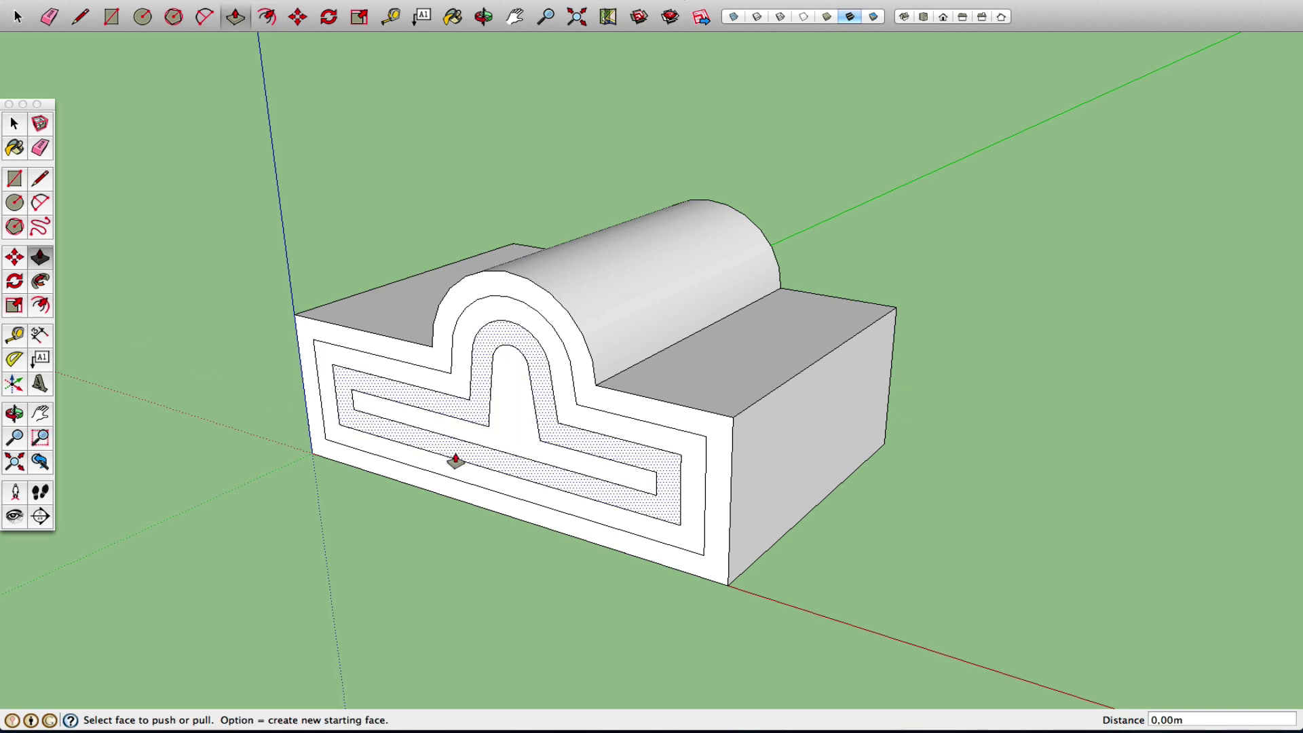
left_click_drag(451, 490, 407, 378)
left_click_drag(607, 429, 690, 438)
left_click(14, 413)
scroll(689, 437, "down", 5)
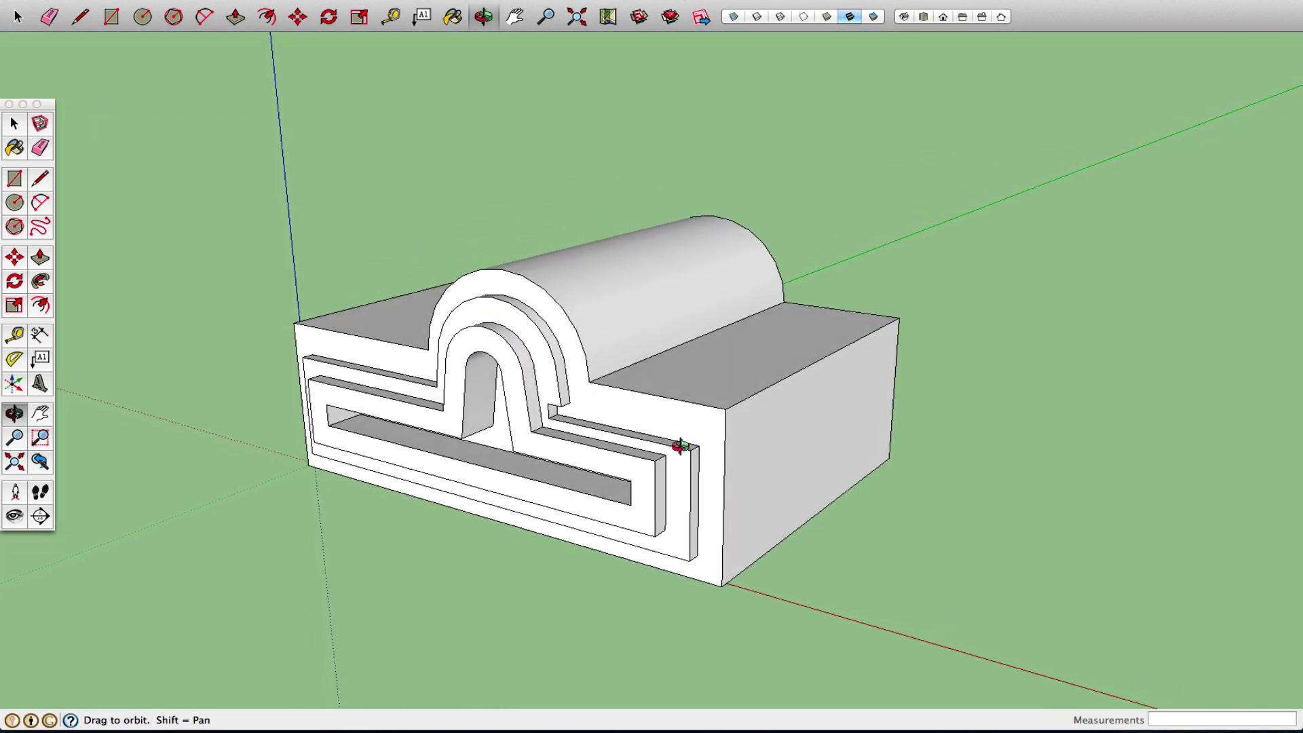
Select the entire stepped solid and delete it to empty the model
left_click(14, 124)
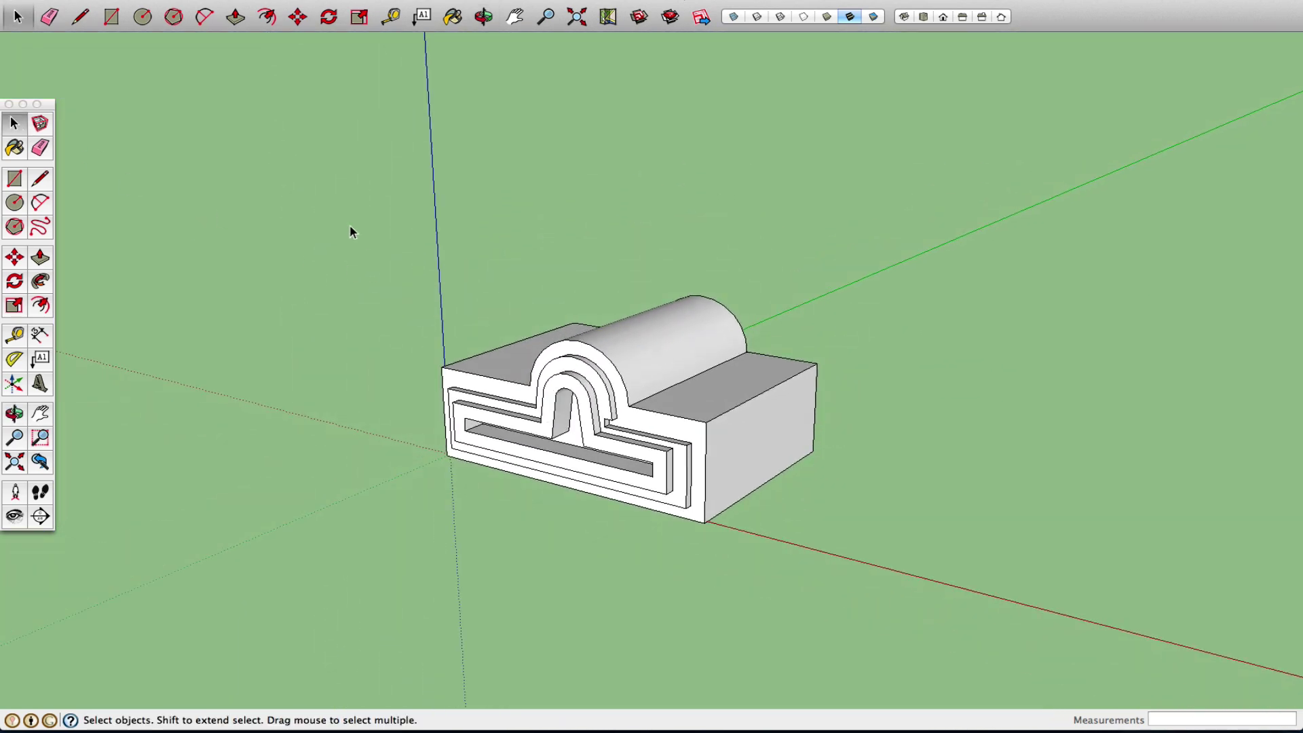
left_click_drag(331, 200, 1024, 648)
key("Delete")
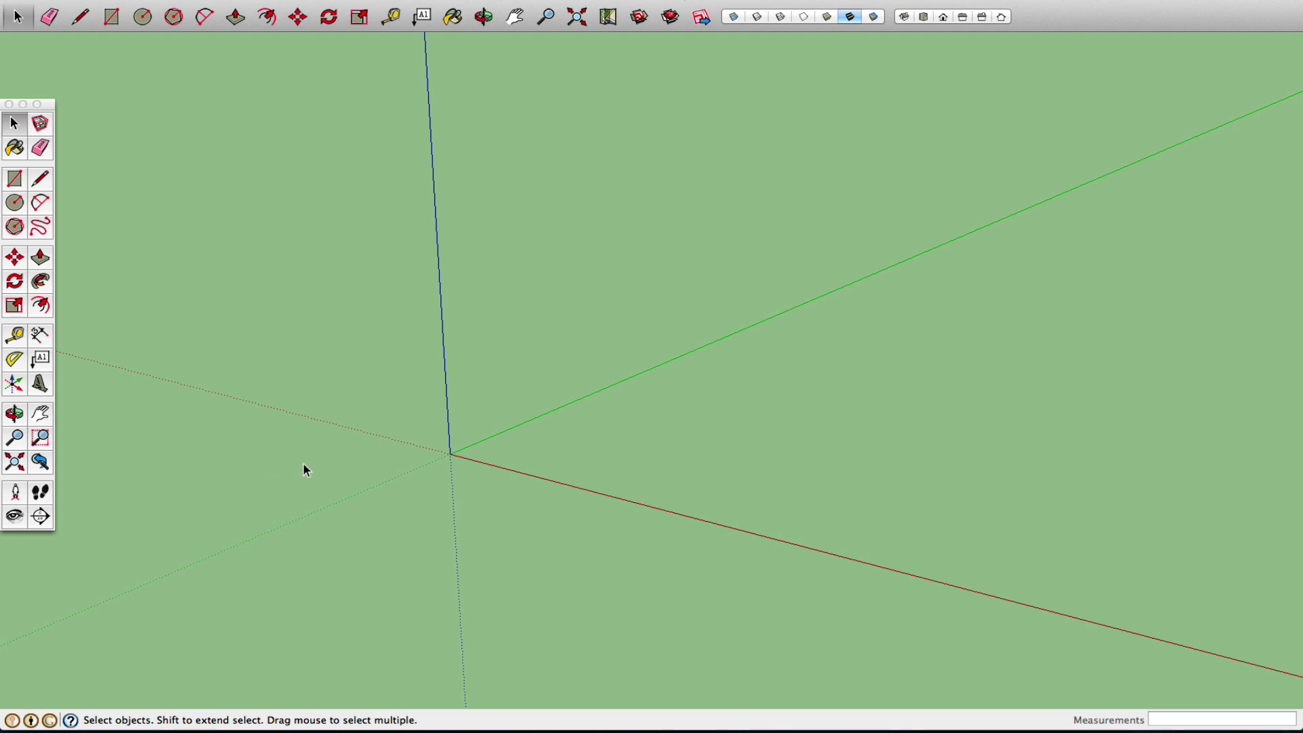
left_click(41, 422)
left_click_drag(588, 552, 395, 524)
right_click(400, 522)
left_click(454, 536)
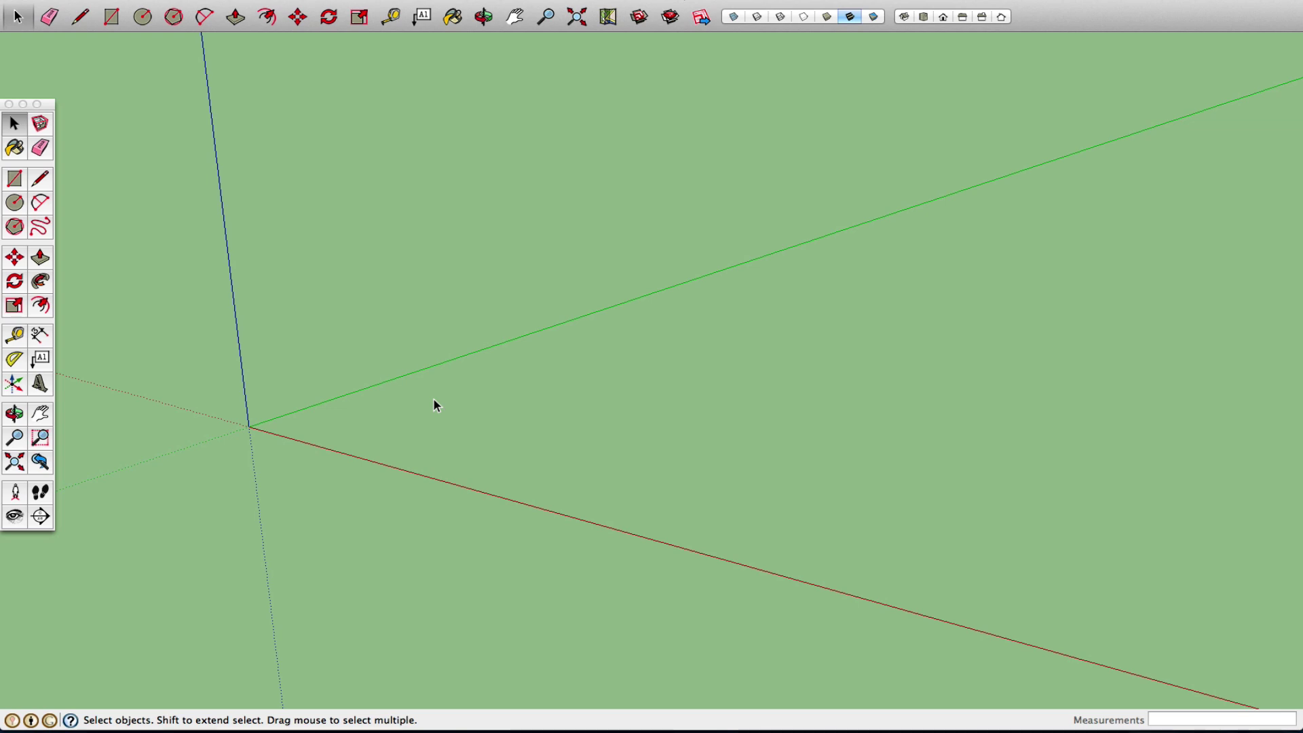
left_click(1060, 0)
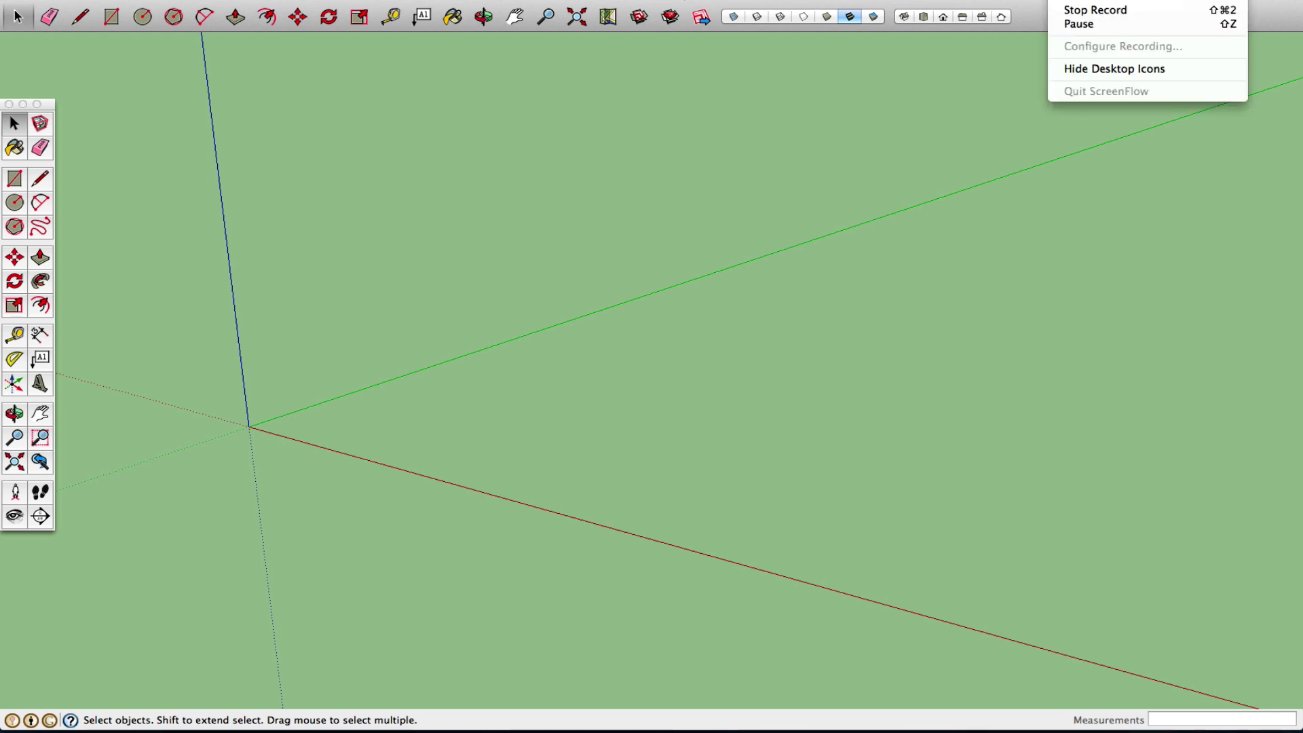
left_click(1076, 12)
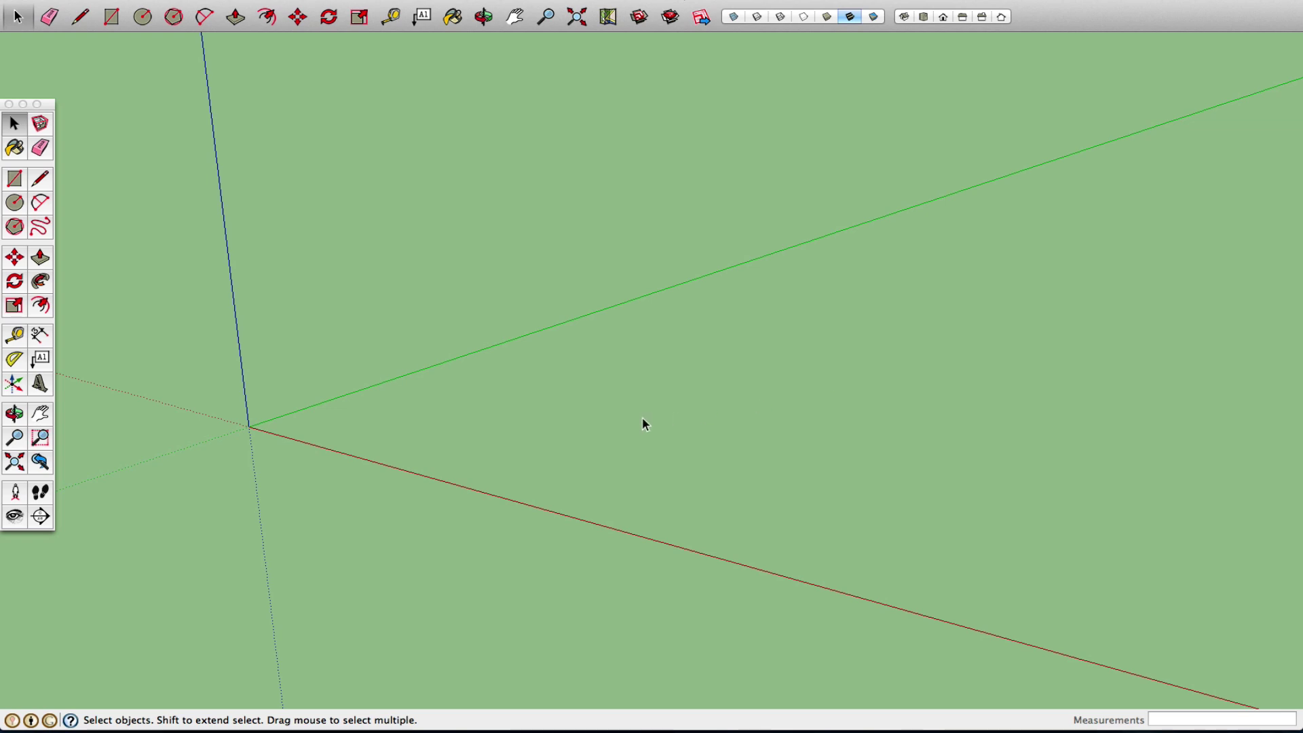
Draw a ground rectangle about 6.08 by 5.43 m, starting at the origin and extending along the red and green axes
scroll(608, 437, "down", 3)
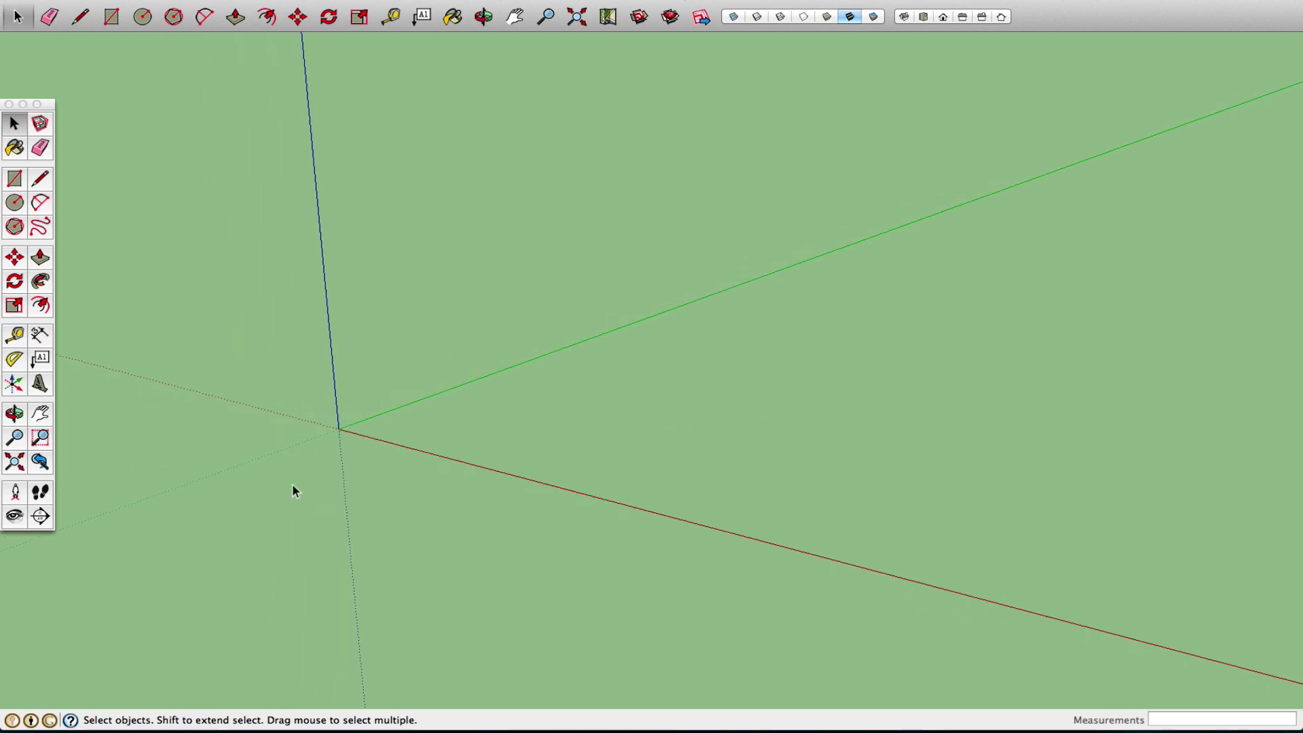
left_click(40, 413)
left_click_drag(416, 412, 381, 475)
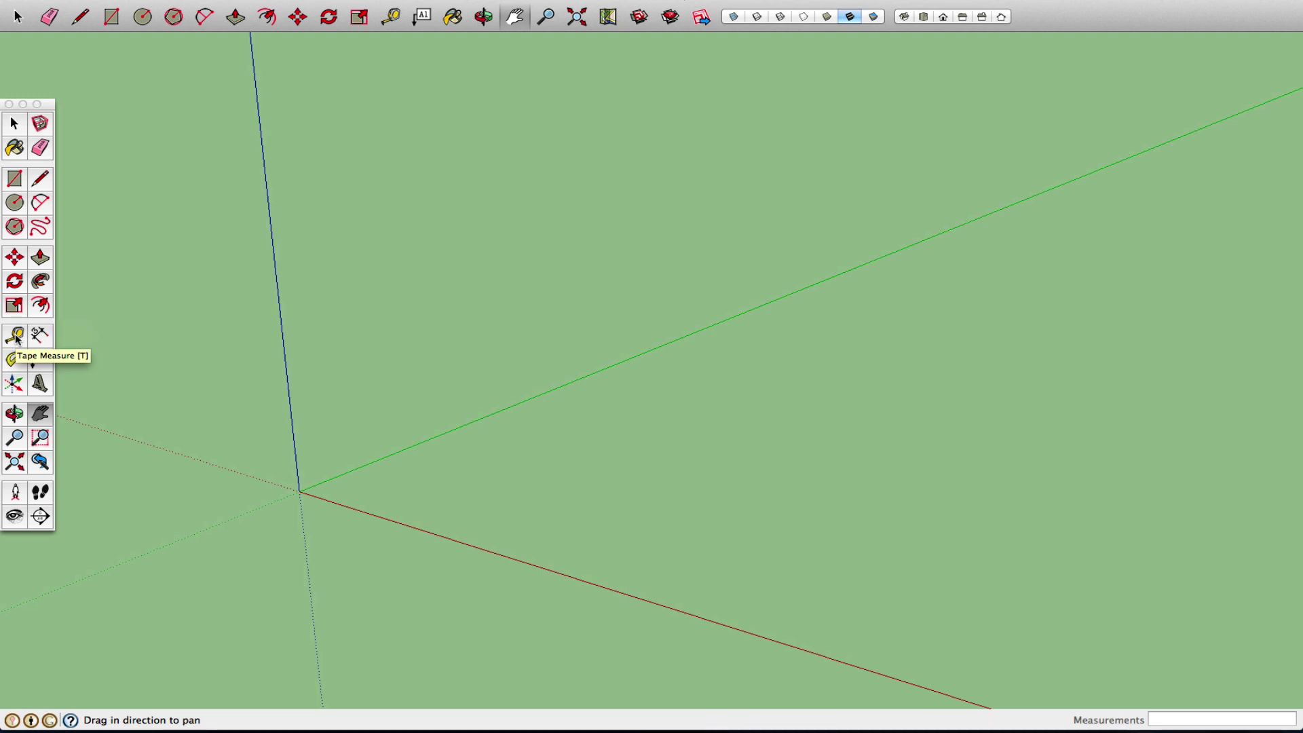
left_click(15, 179)
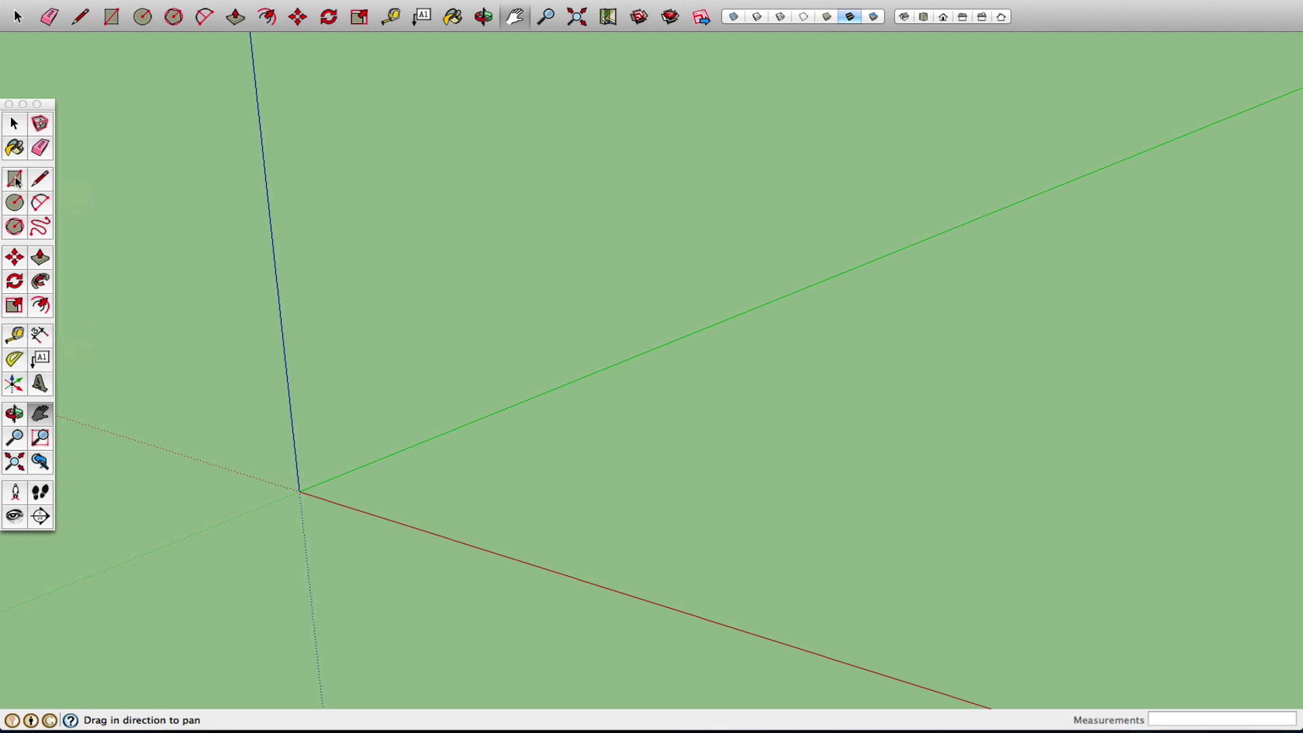
left_click(299, 490)
left_click(851, 462)
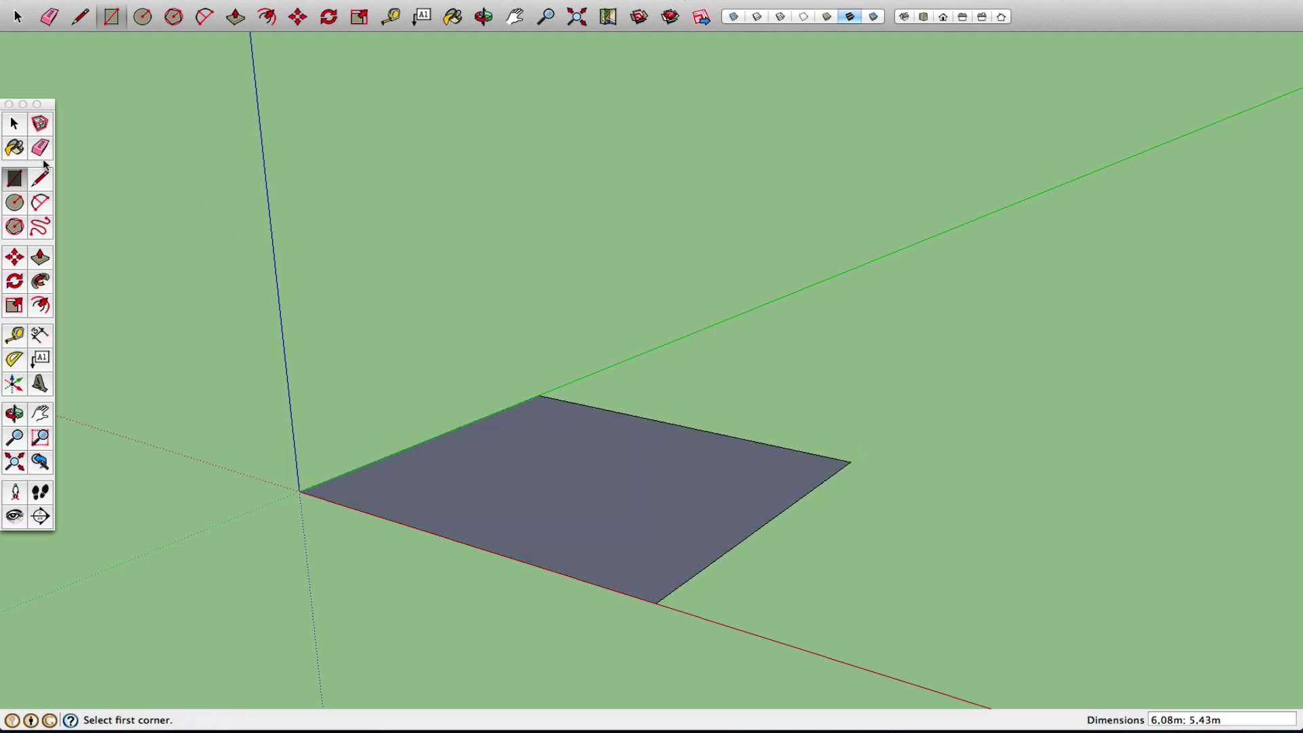
Push/Pull the rectangle upward about 2.85 m to form a box
left_click(40, 257)
left_click(577, 500)
left_click(588, 320)
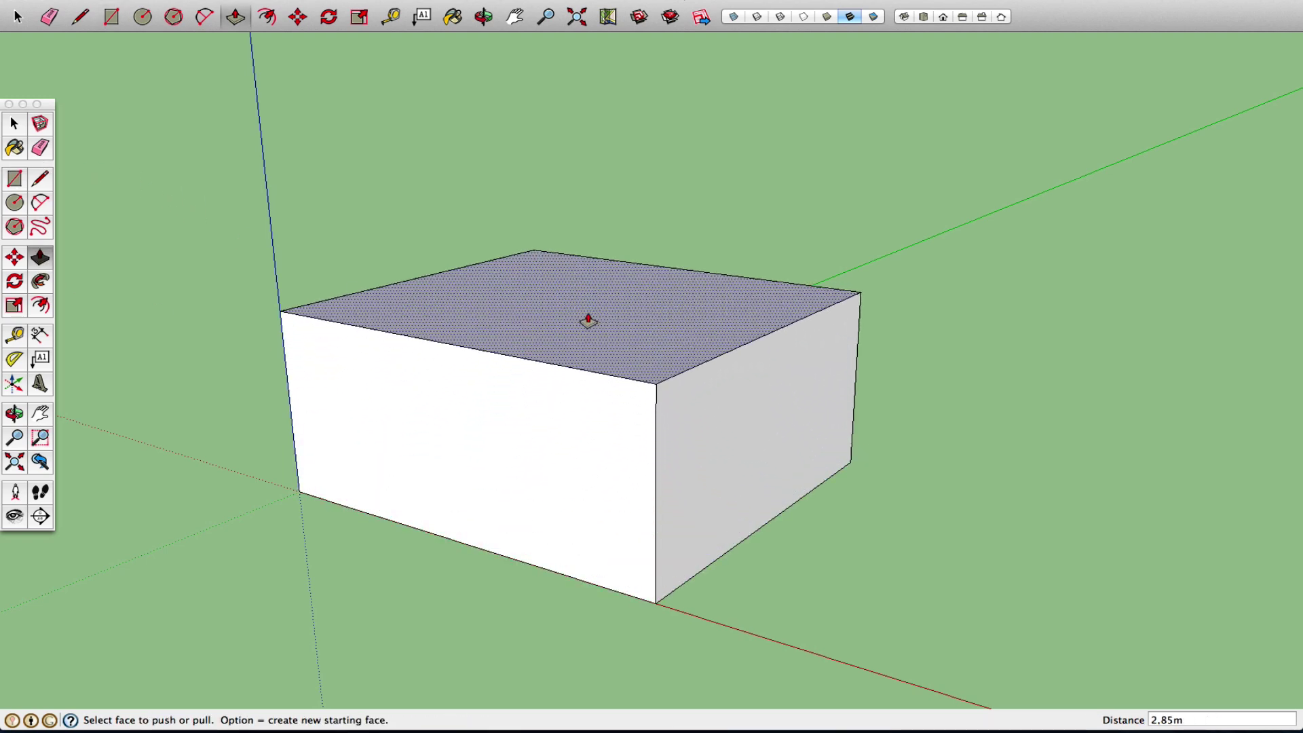
Place a Tape Measure guide line parallel to the box's front bottom edge, about 1.06 m outward, and remove it again
left_click(16, 335)
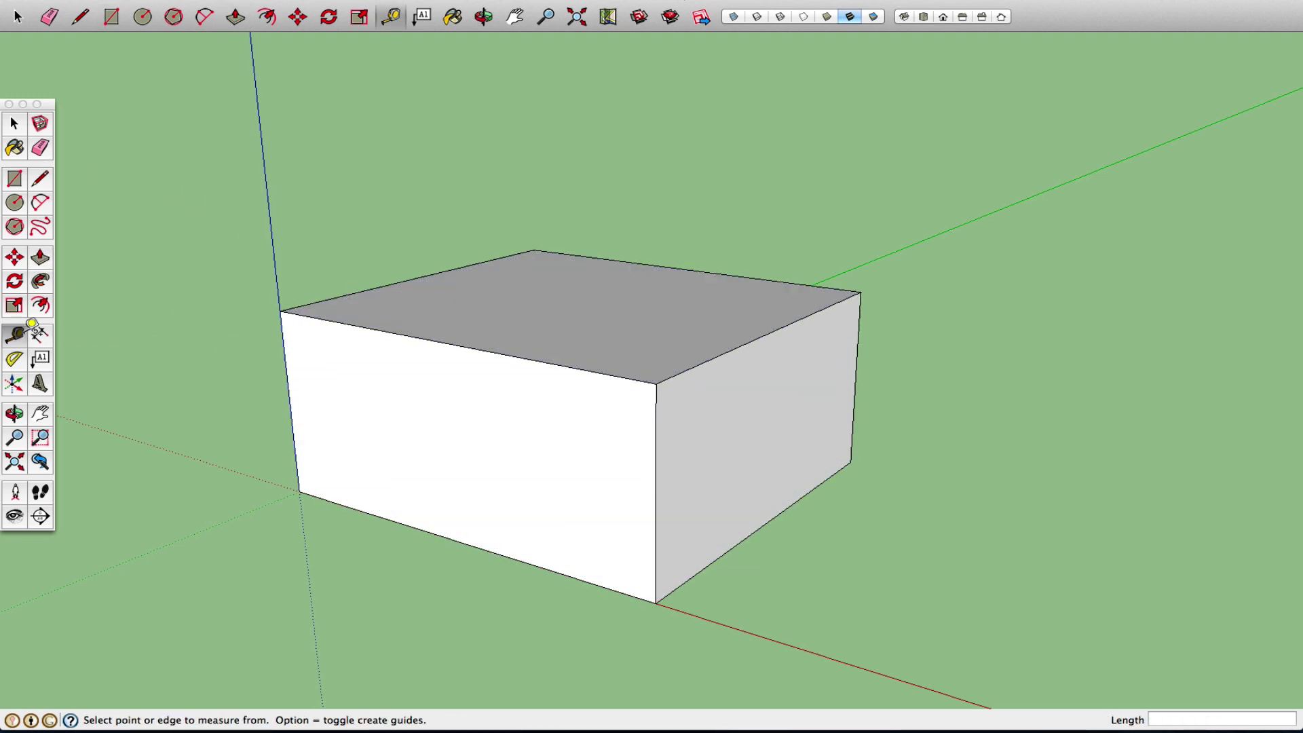
left_click(299, 490)
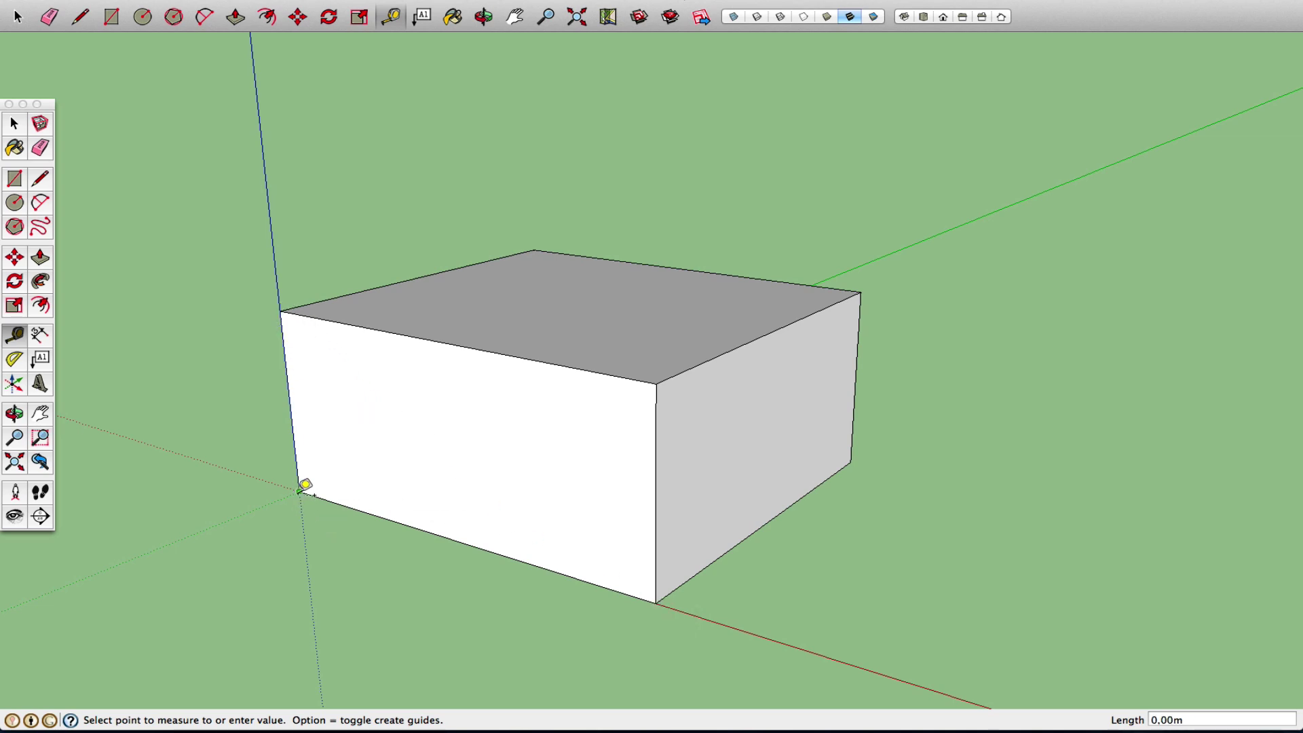
left_click(372, 541)
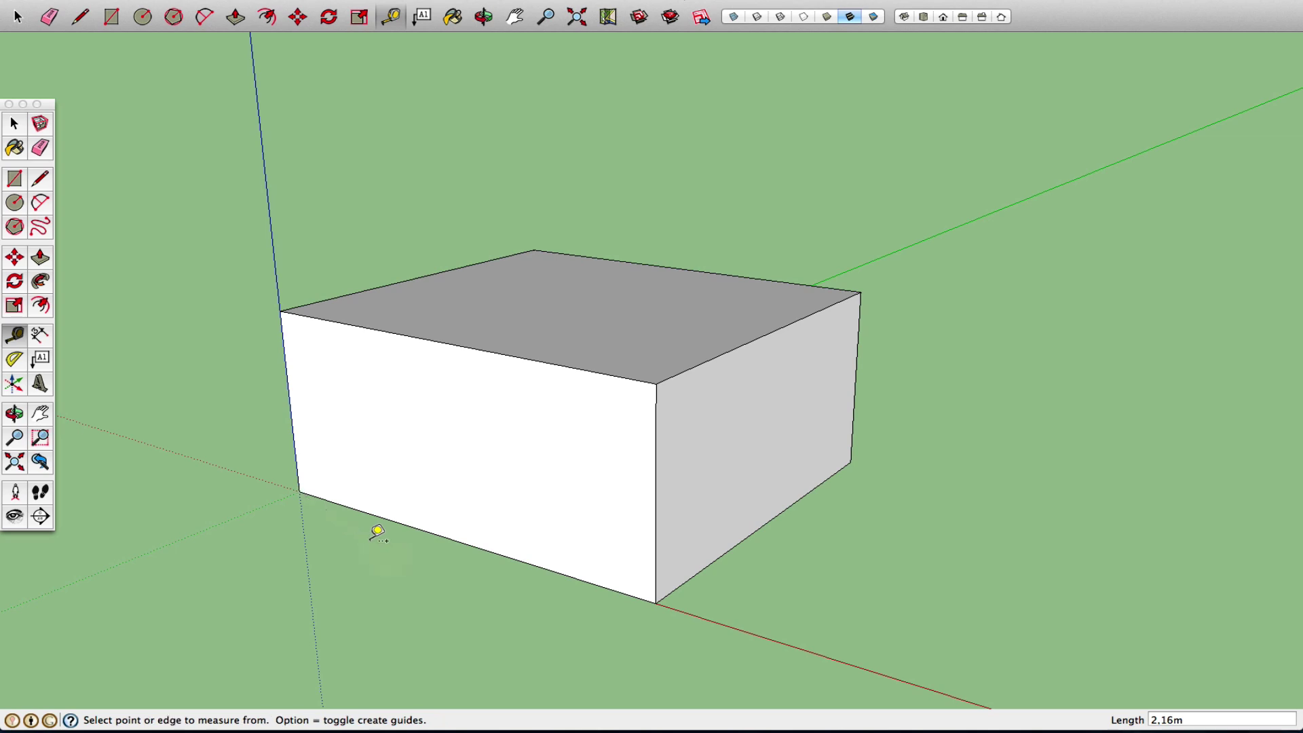
left_click(413, 526)
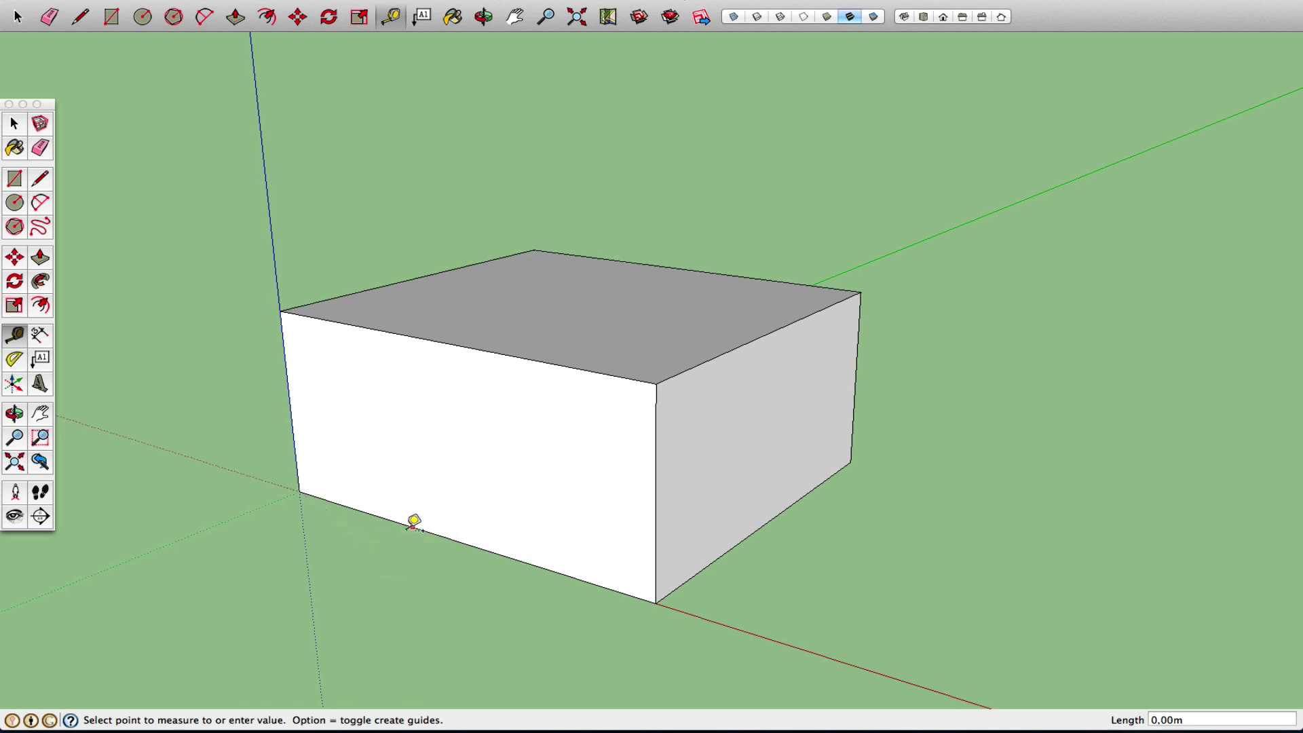
left_click(360, 551)
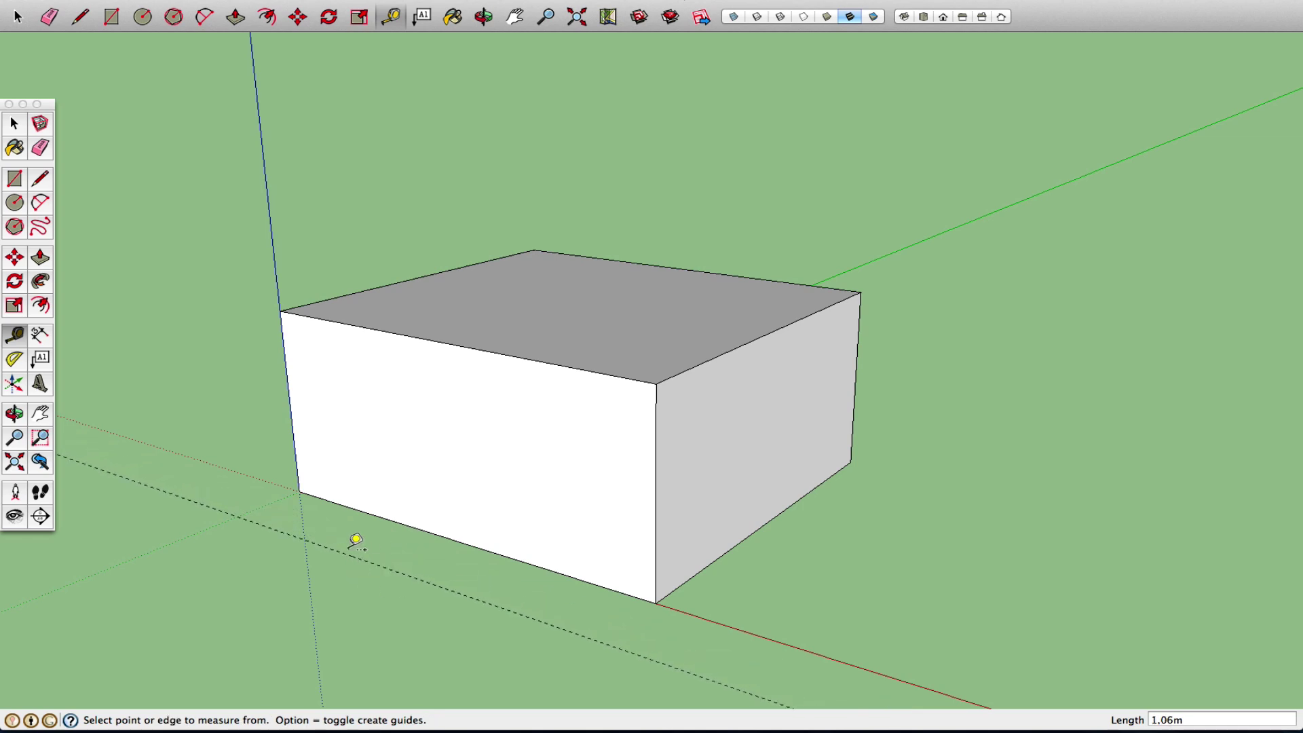
left_click(157, 0)
left_click(168, 0)
Place a vertical guide about 0.32 m long above the box's near top corner and remove it again
left_click(656, 383)
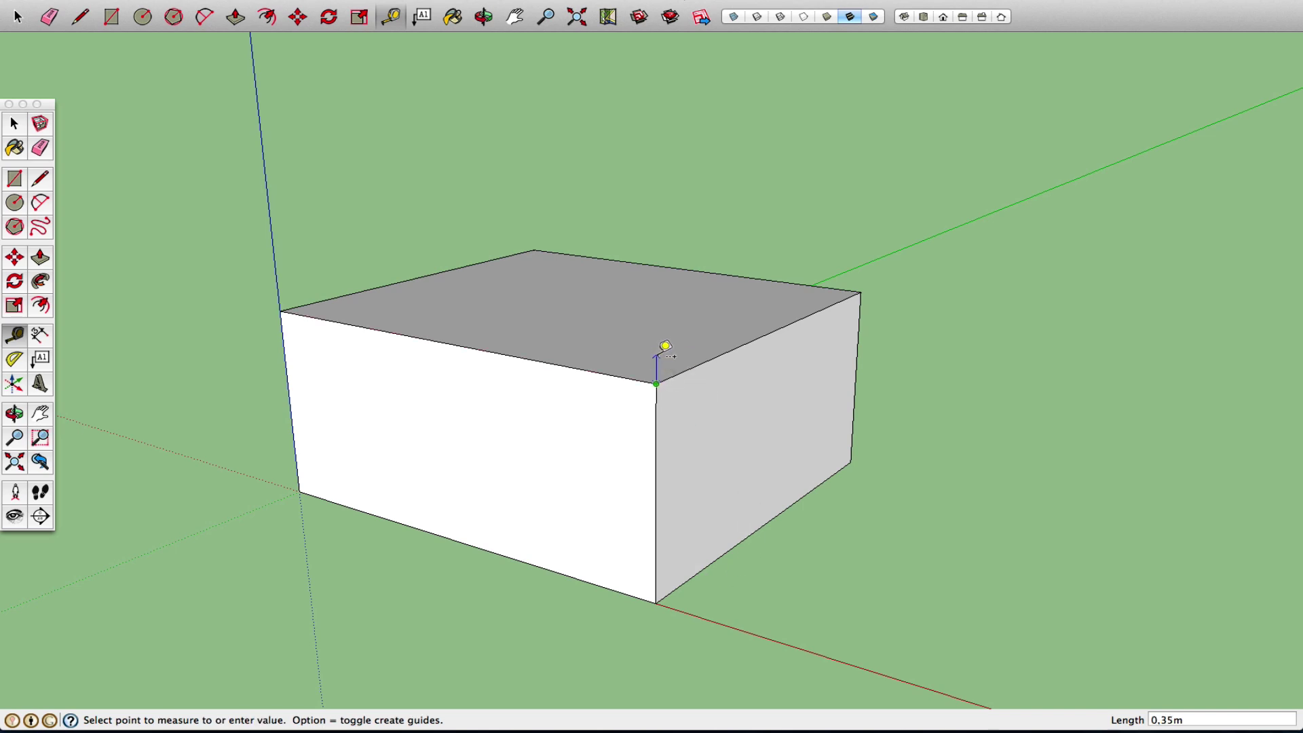
left_click(656, 357)
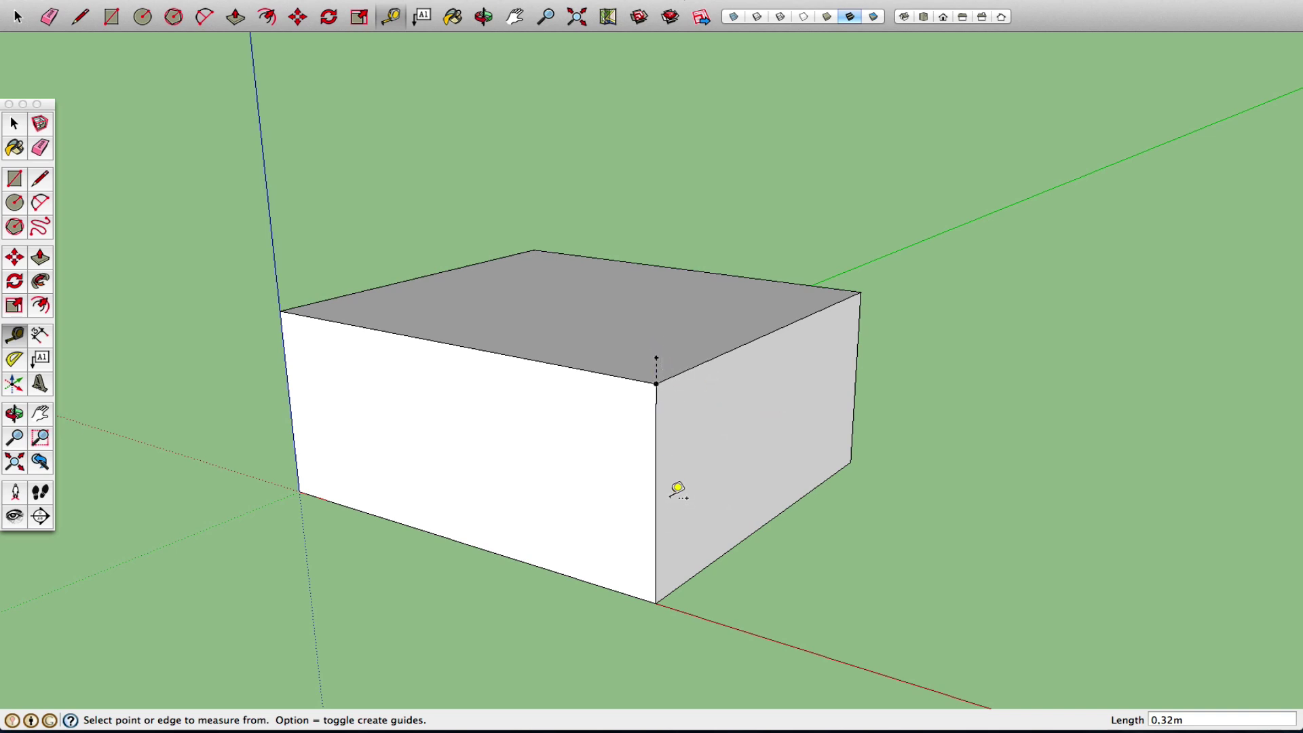
left_click(149, 0)
left_click(189, 102)
Resize the whole model with the Tape Measure so the box's front bottom edge is 4 m long, accepting the resize
left_click(299, 490)
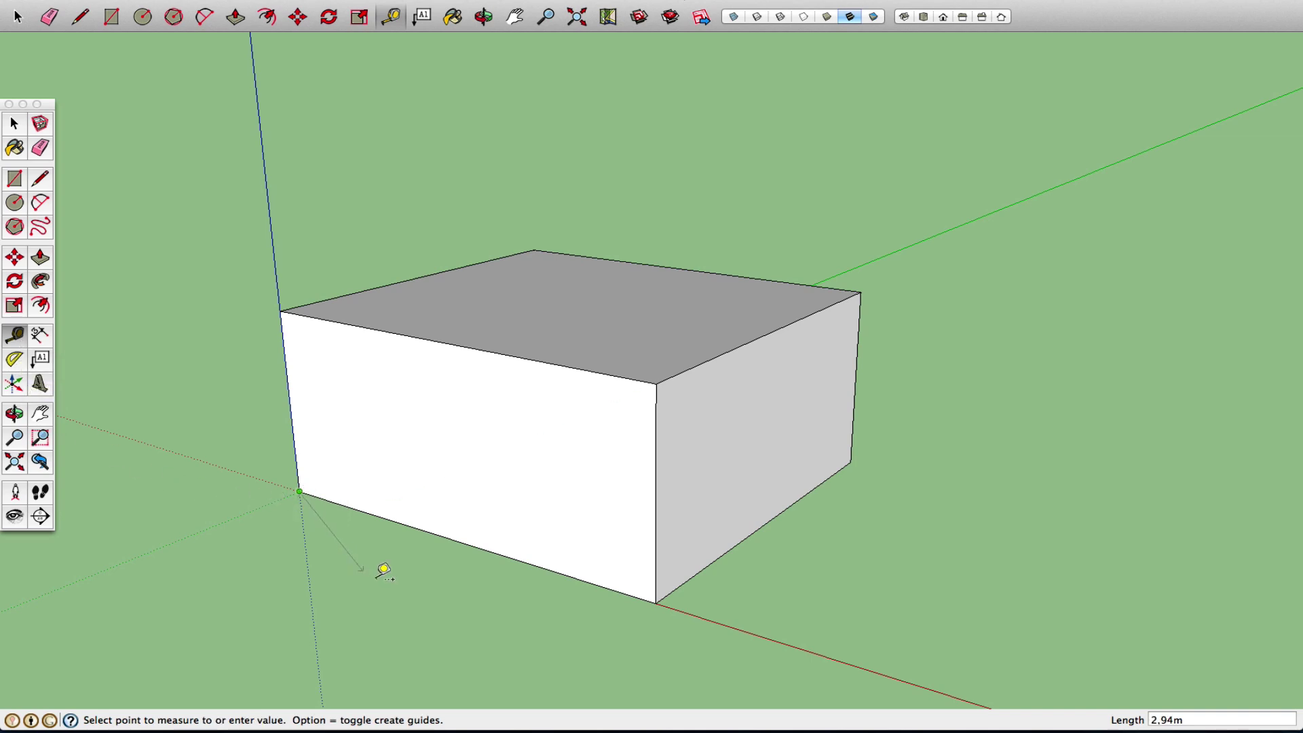
left_click(656, 601)
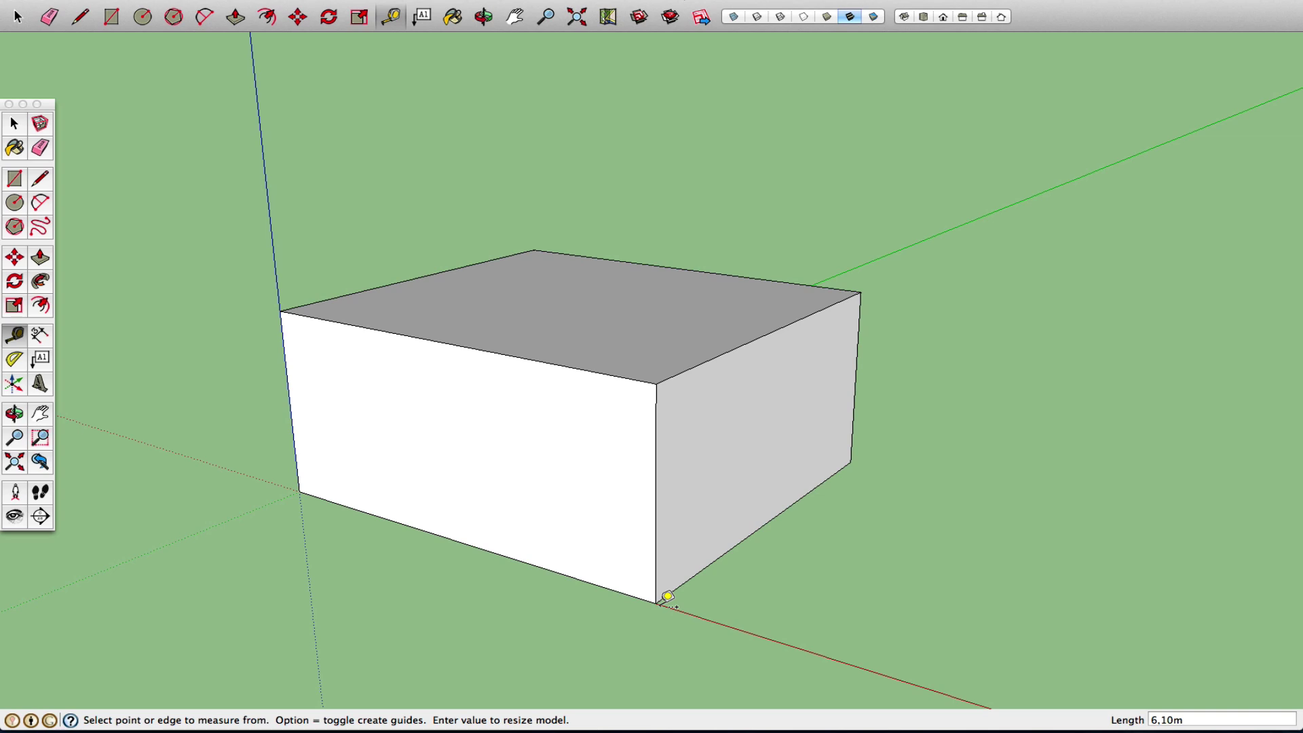
type("4m")
key("Return")
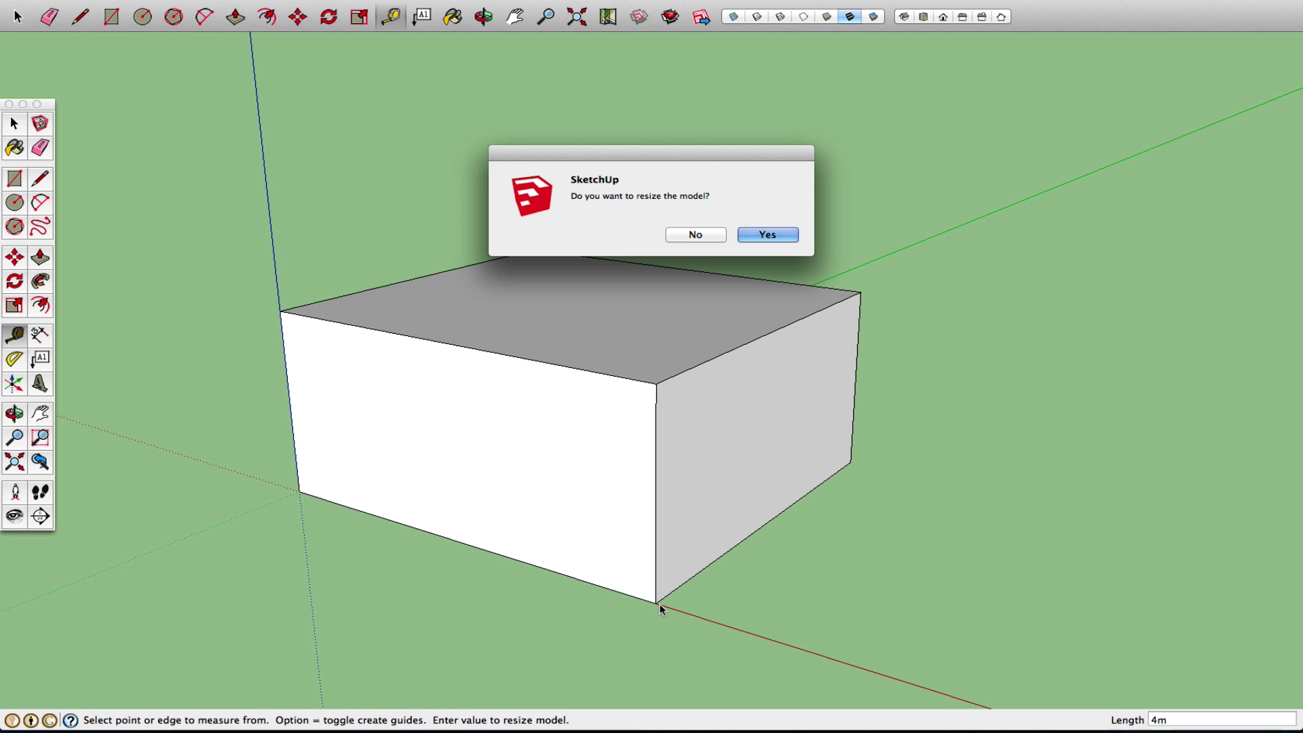
left_click(772, 232)
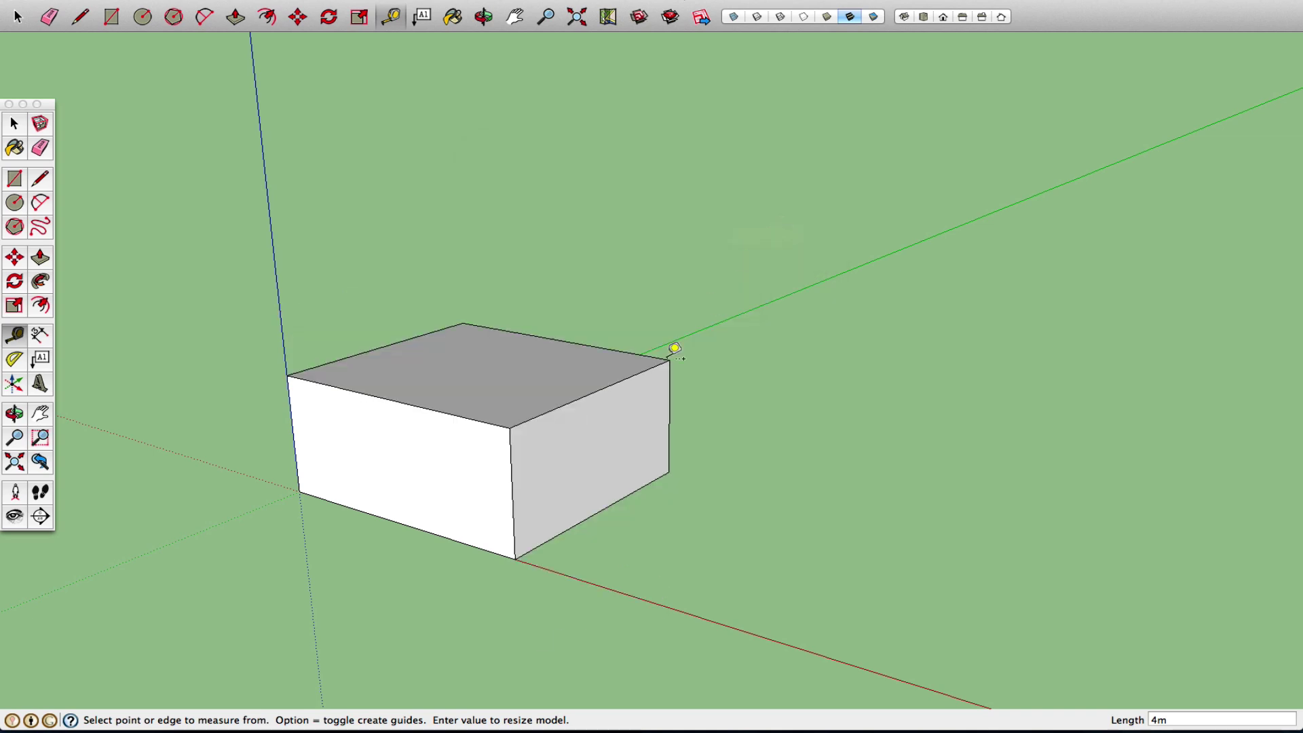
Measure along the resized box's front bottom edge from the origin
left_click(299, 491)
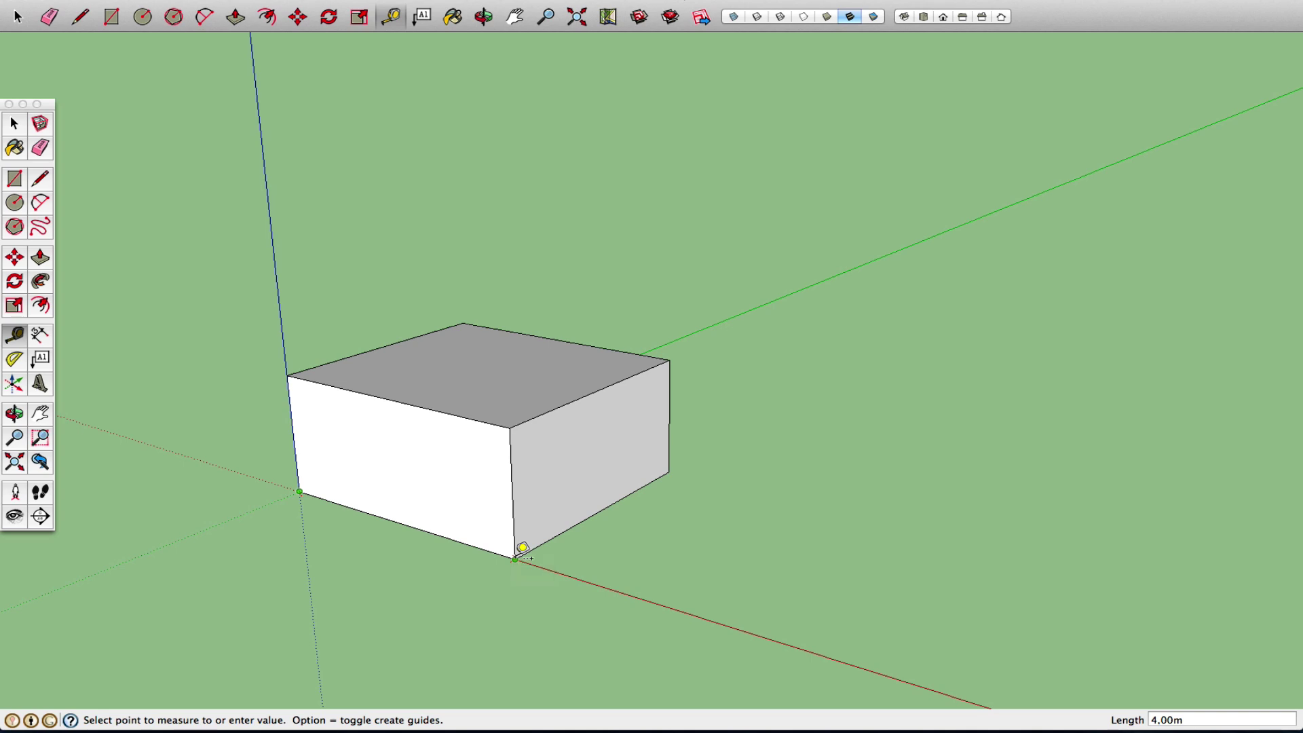
left_click(483, 572)
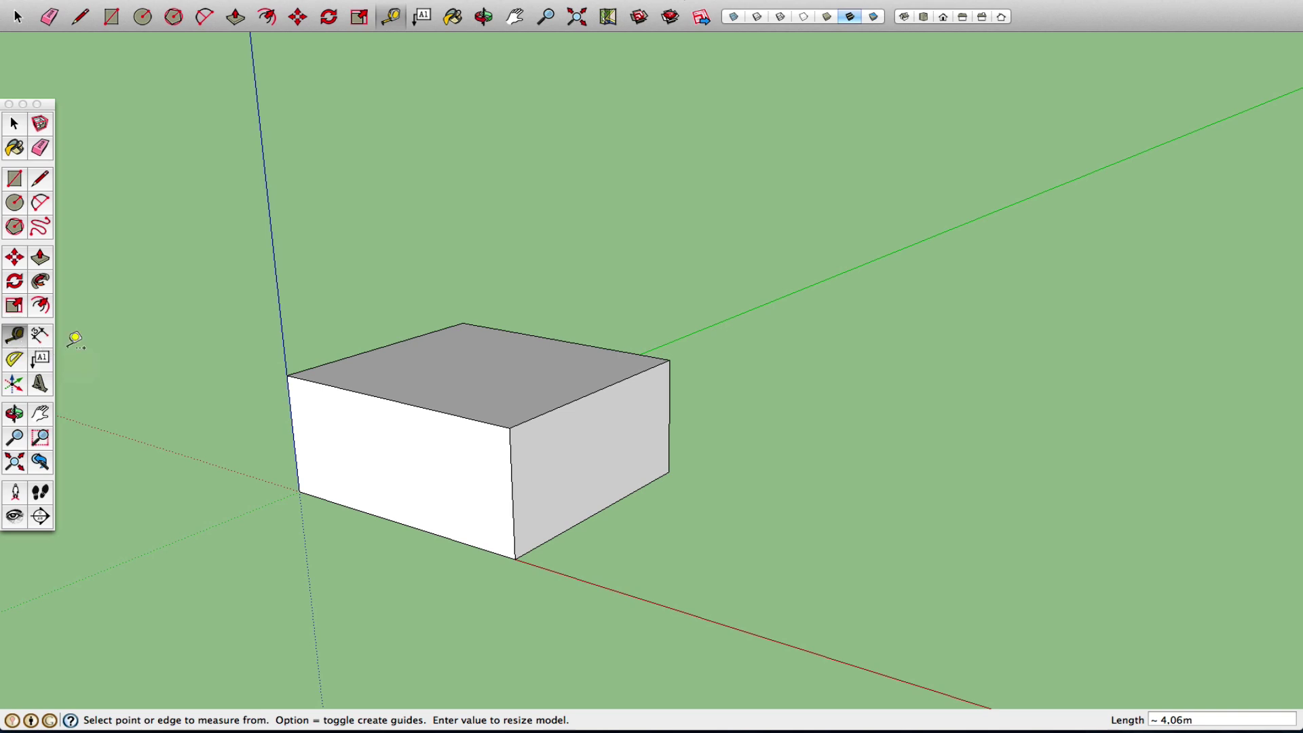
left_click(15, 125)
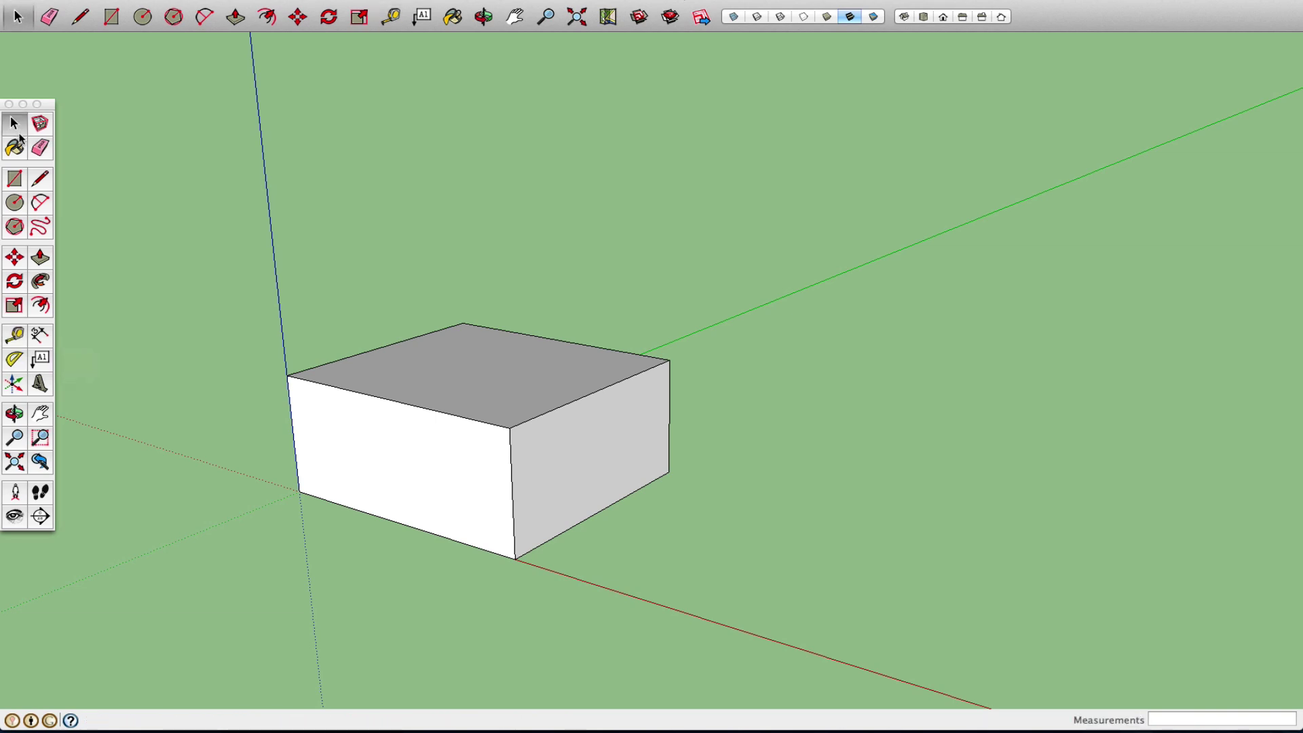
Dimension the box's front bottom edge and its near vertical edge, placing both dimensions outside the box
left_click(38, 336)
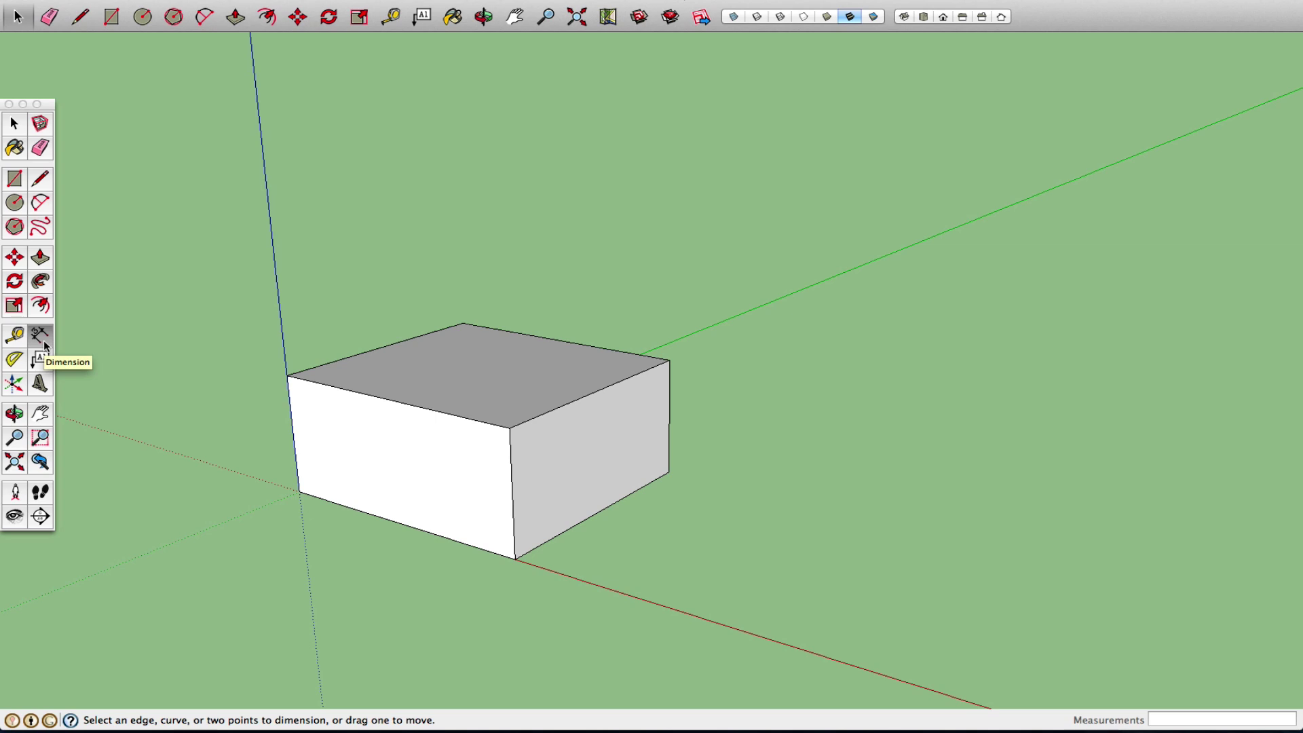
left_click(299, 492)
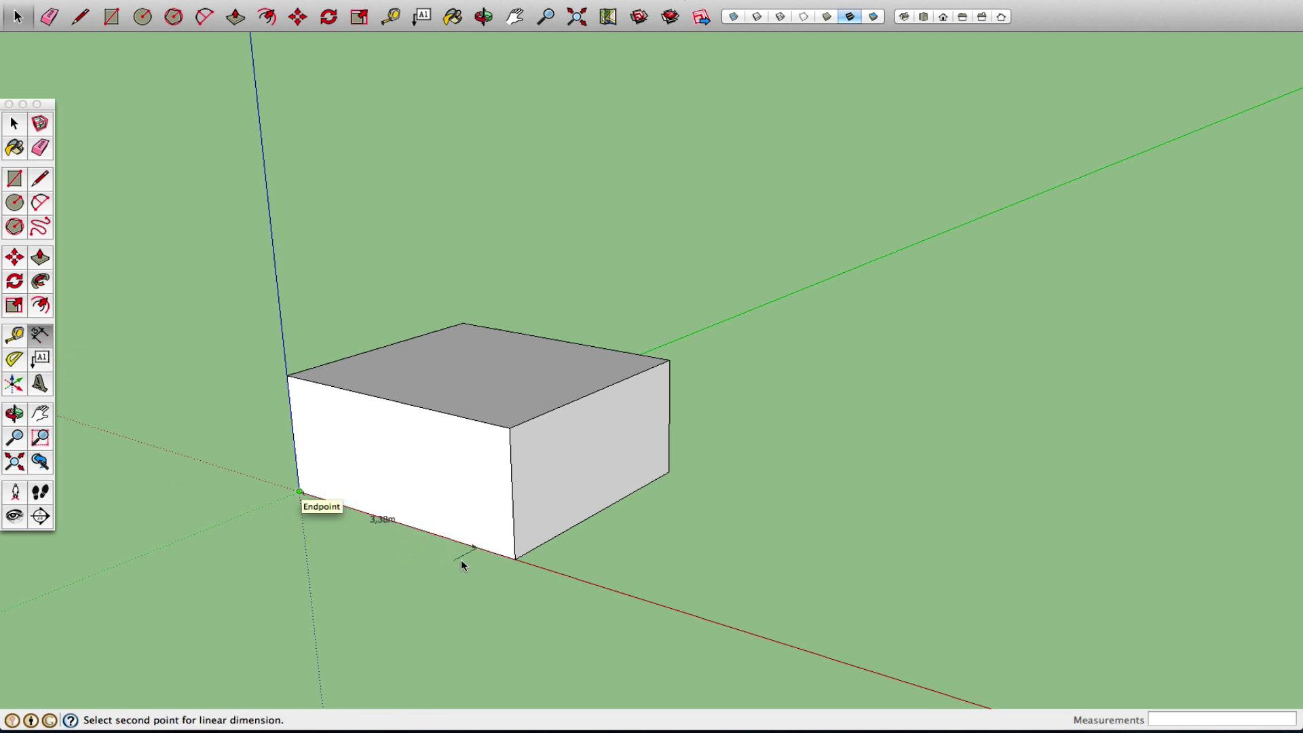
left_click(515, 559)
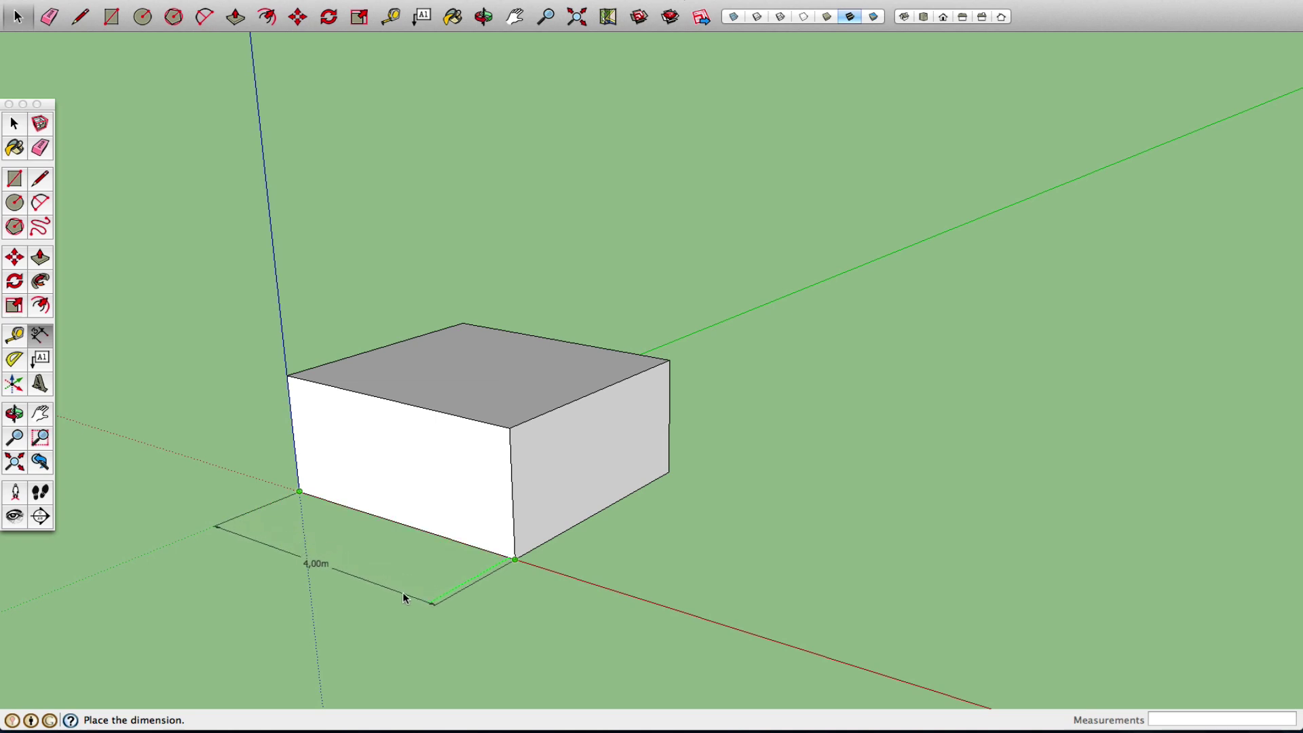
left_click(453, 600)
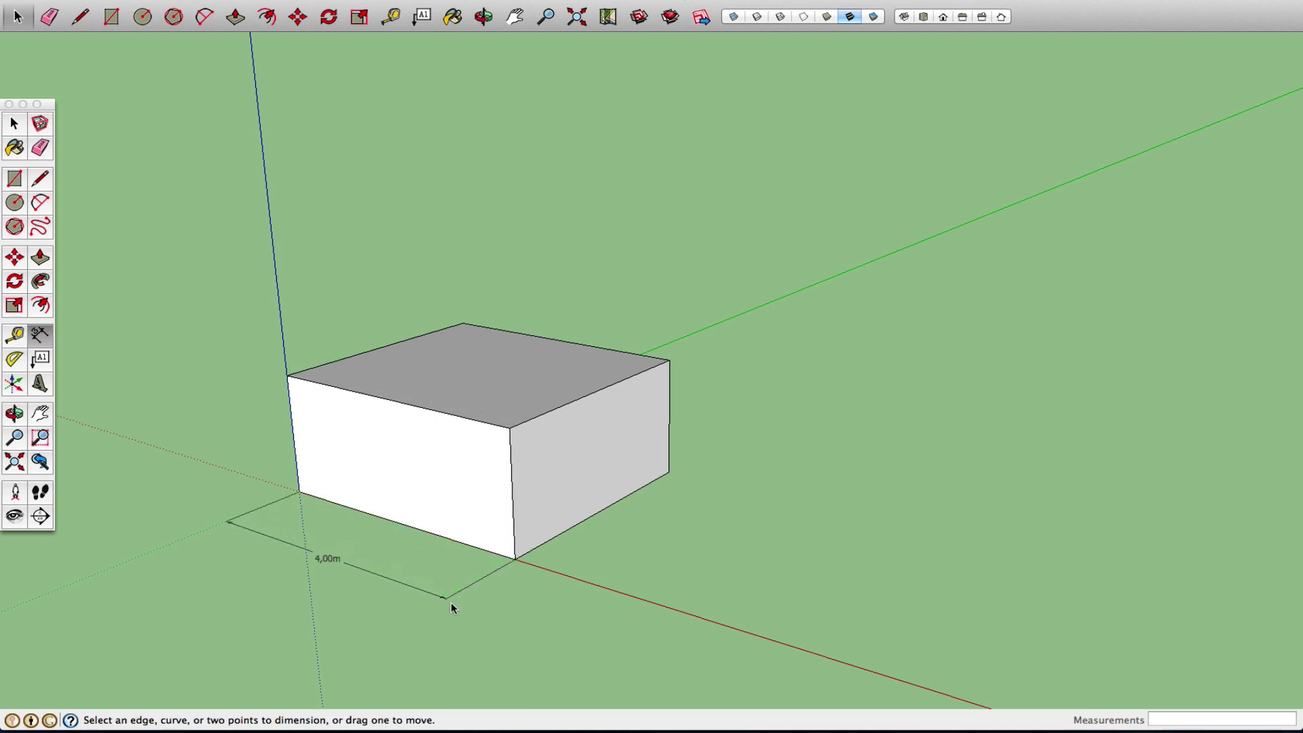
left_click(515, 558)
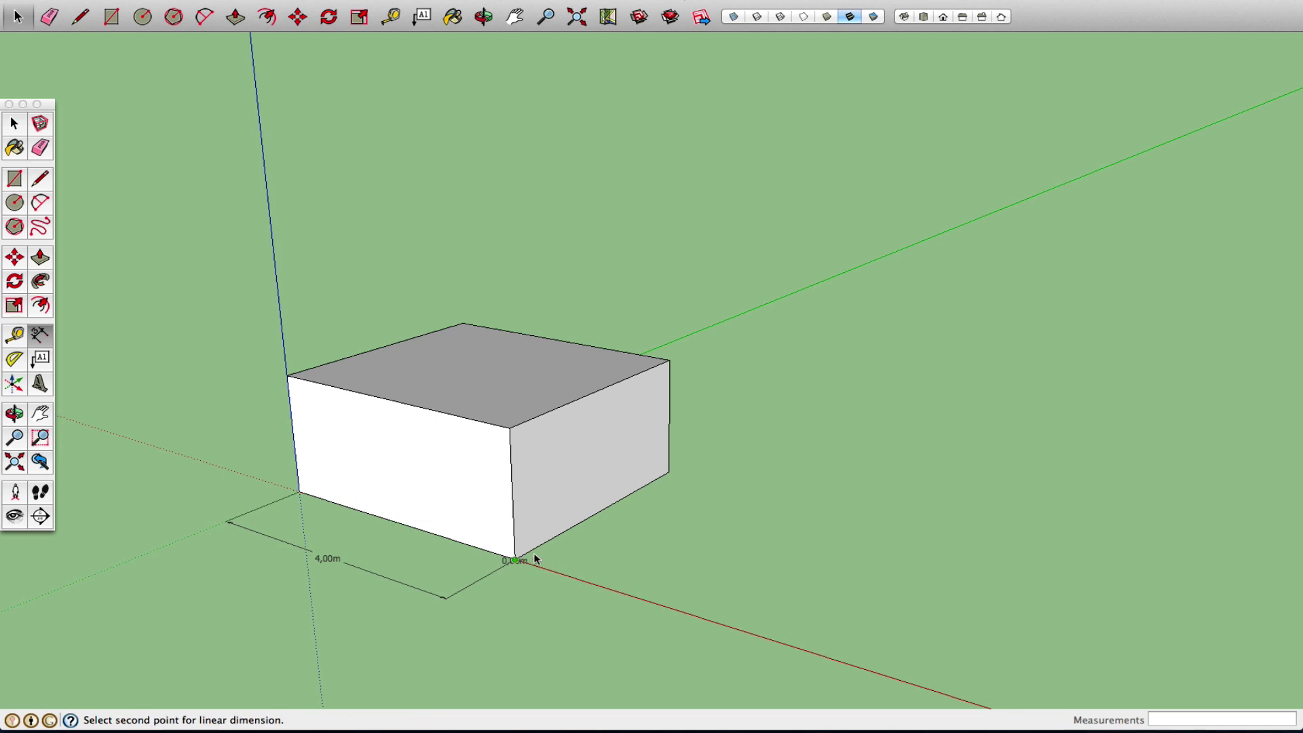
left_click(510, 428)
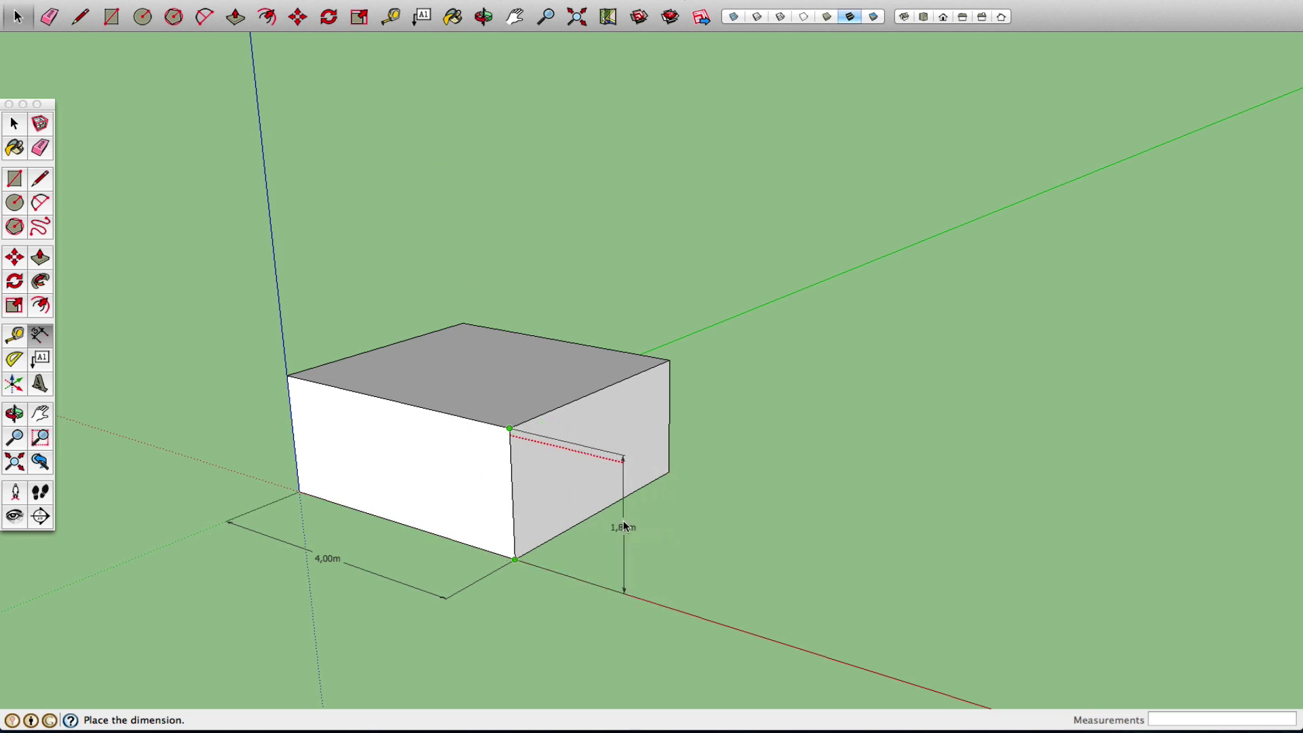
left_click(620, 524)
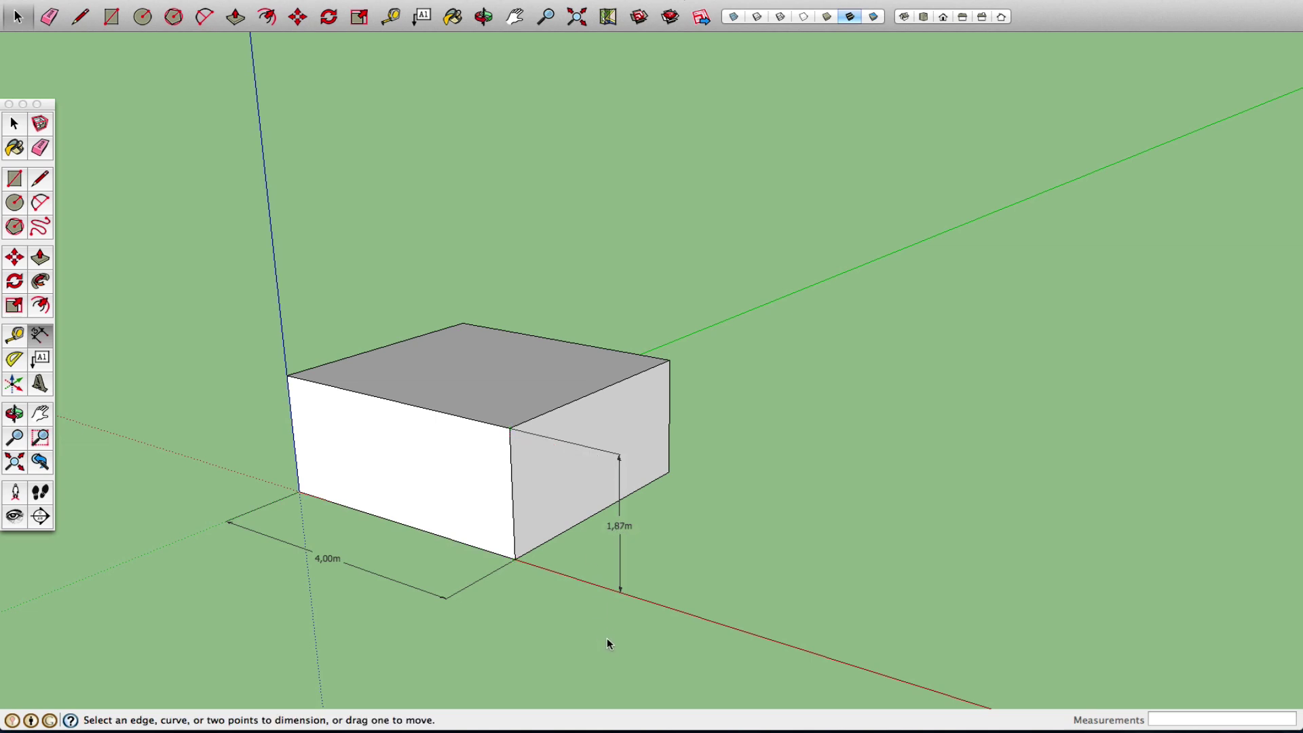
Draw a circle of about 0.54 m radius on the box's front face
left_click(14, 413)
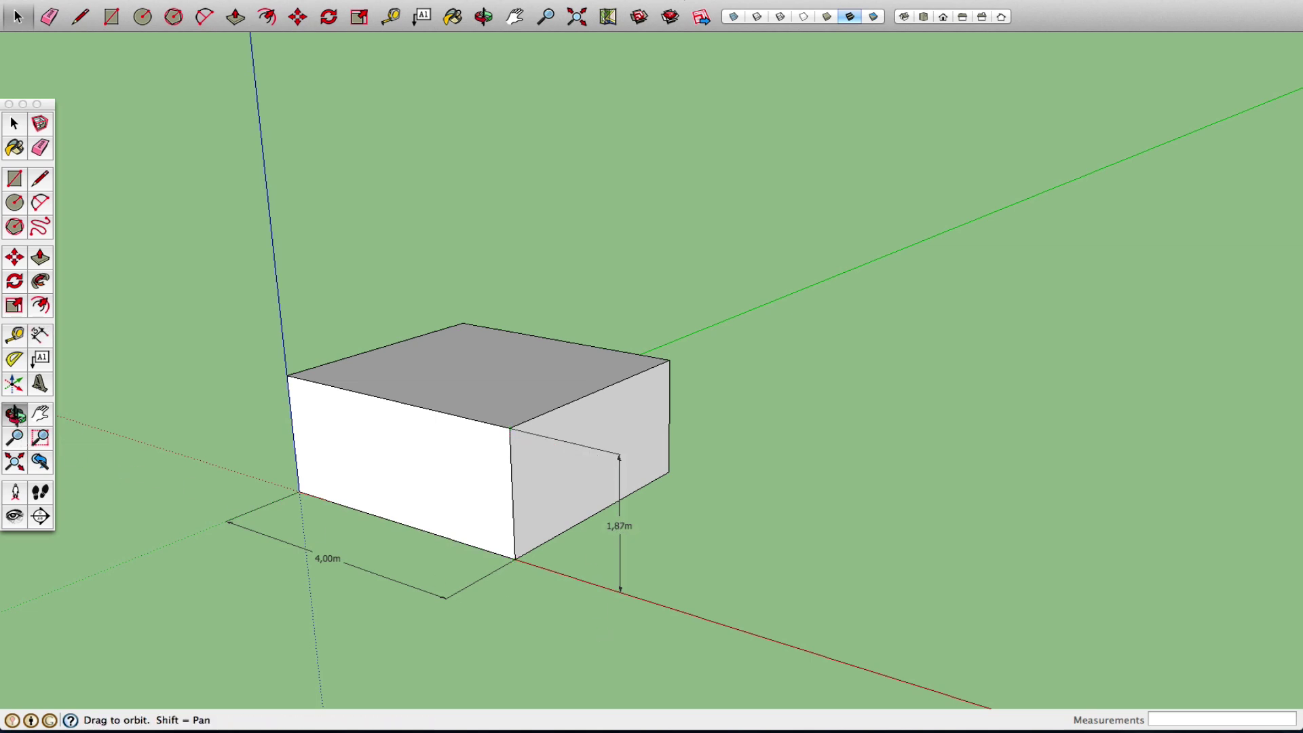
left_click_drag(344, 558, 541, 509)
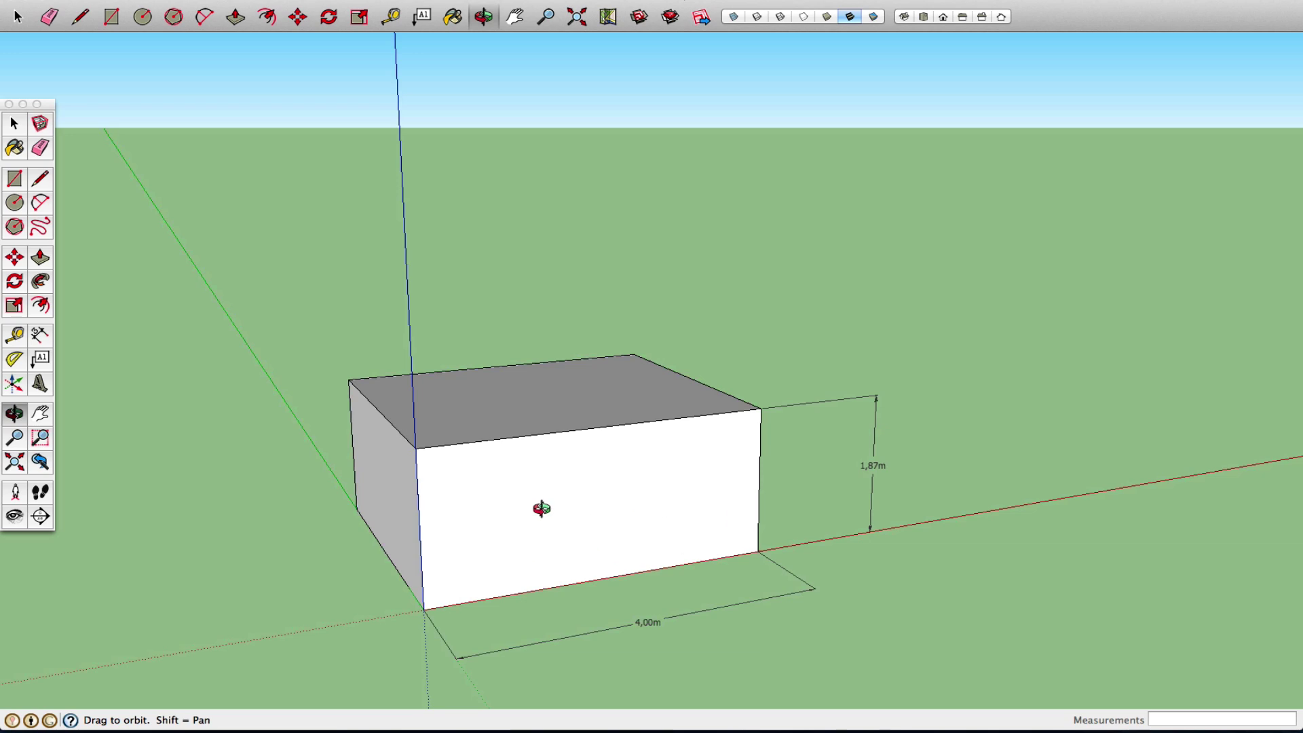
left_click(15, 202)
left_click(563, 501)
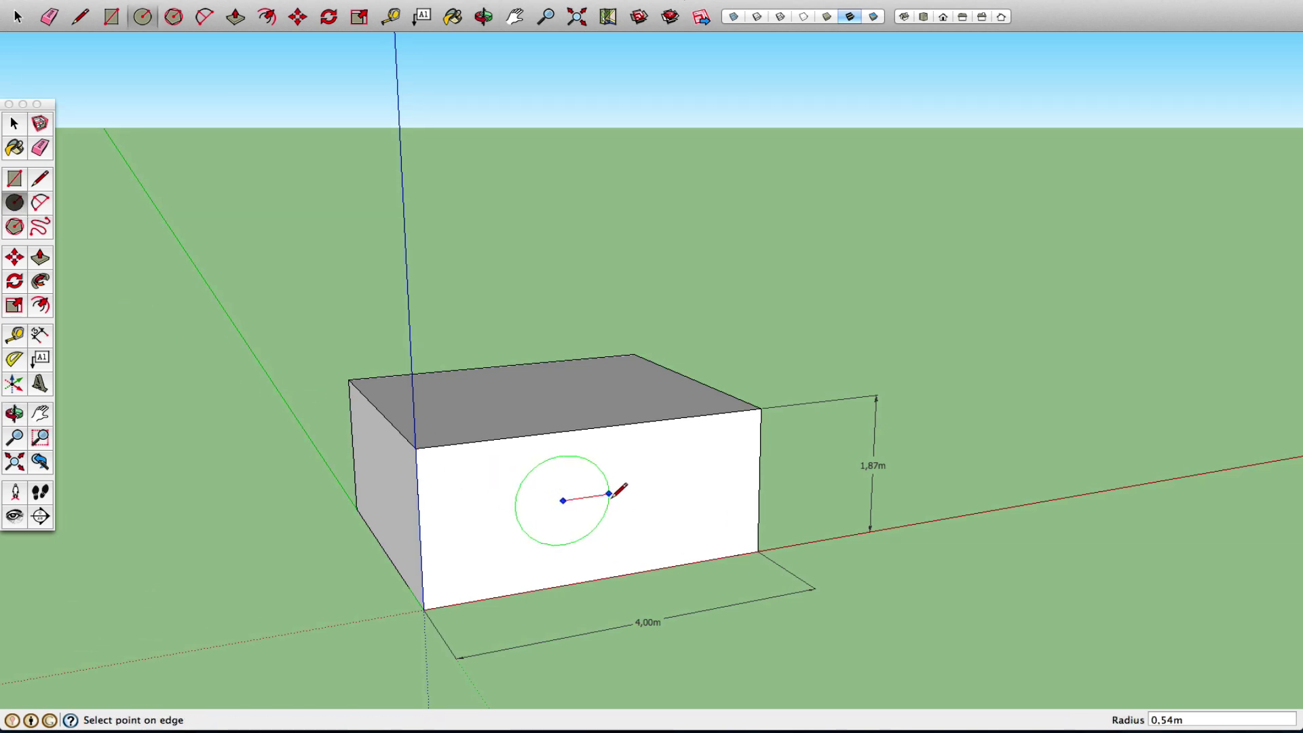
left_click(609, 497)
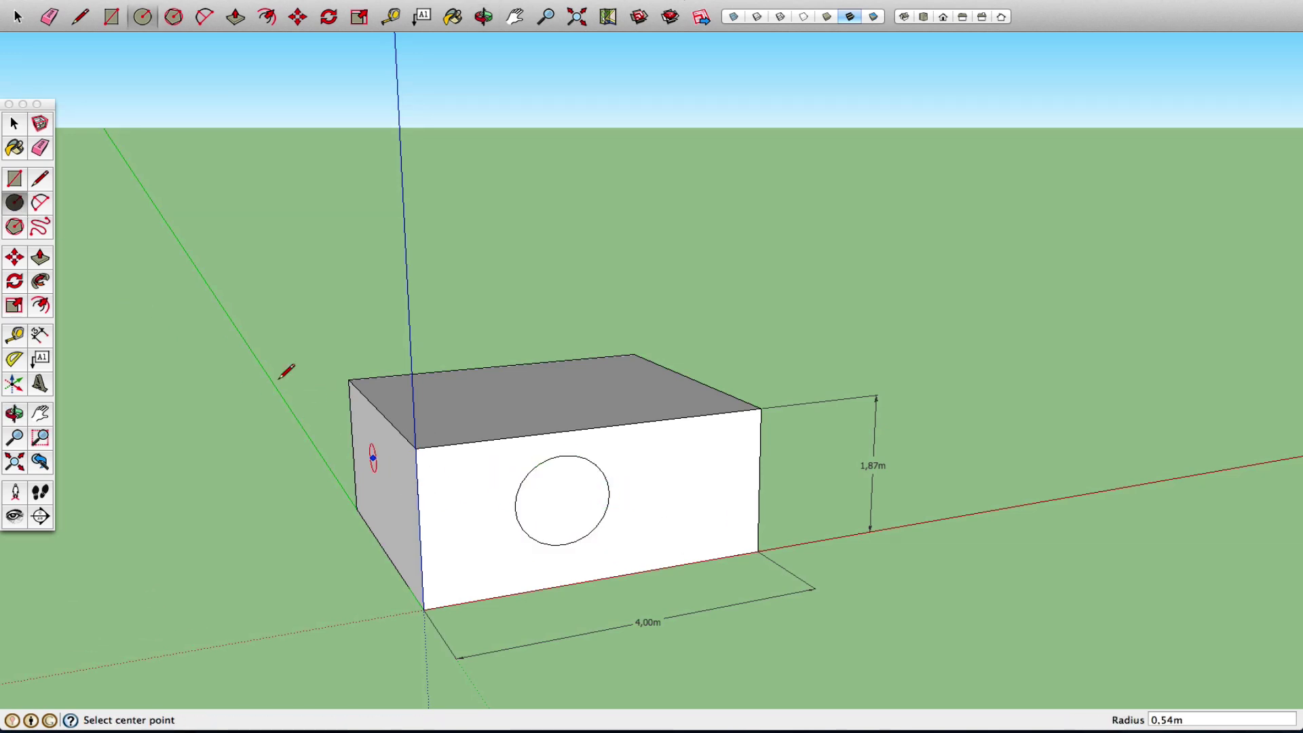
Add a diameter dimension to the circle, placing its label beside the circle's upper edge
left_click(39, 334)
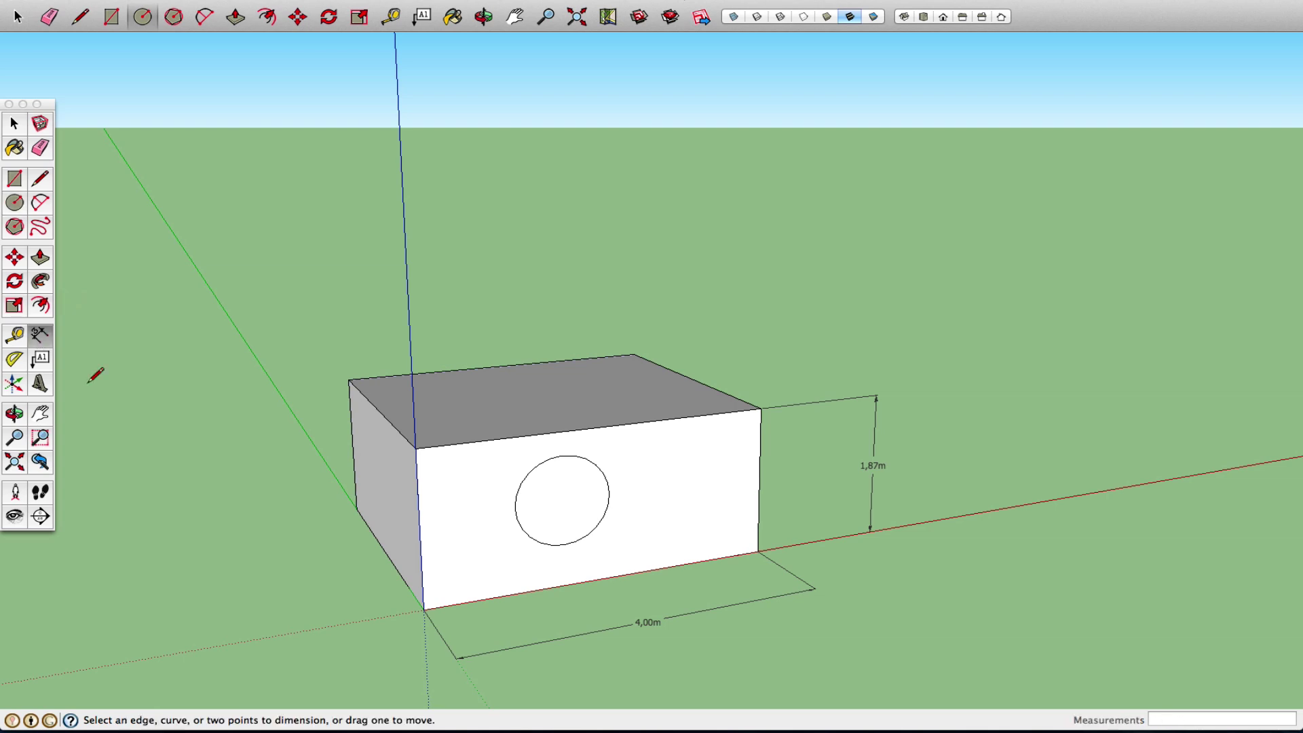
left_click(608, 480)
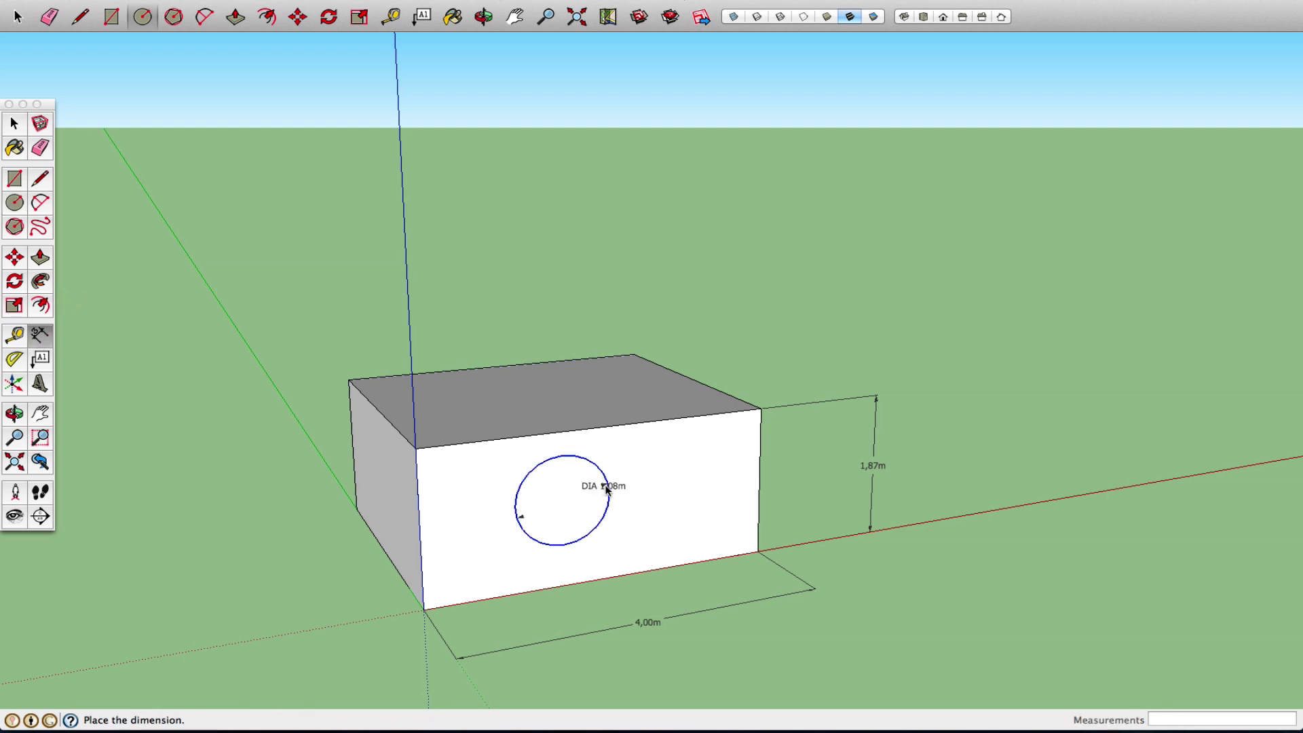
left_click(629, 460)
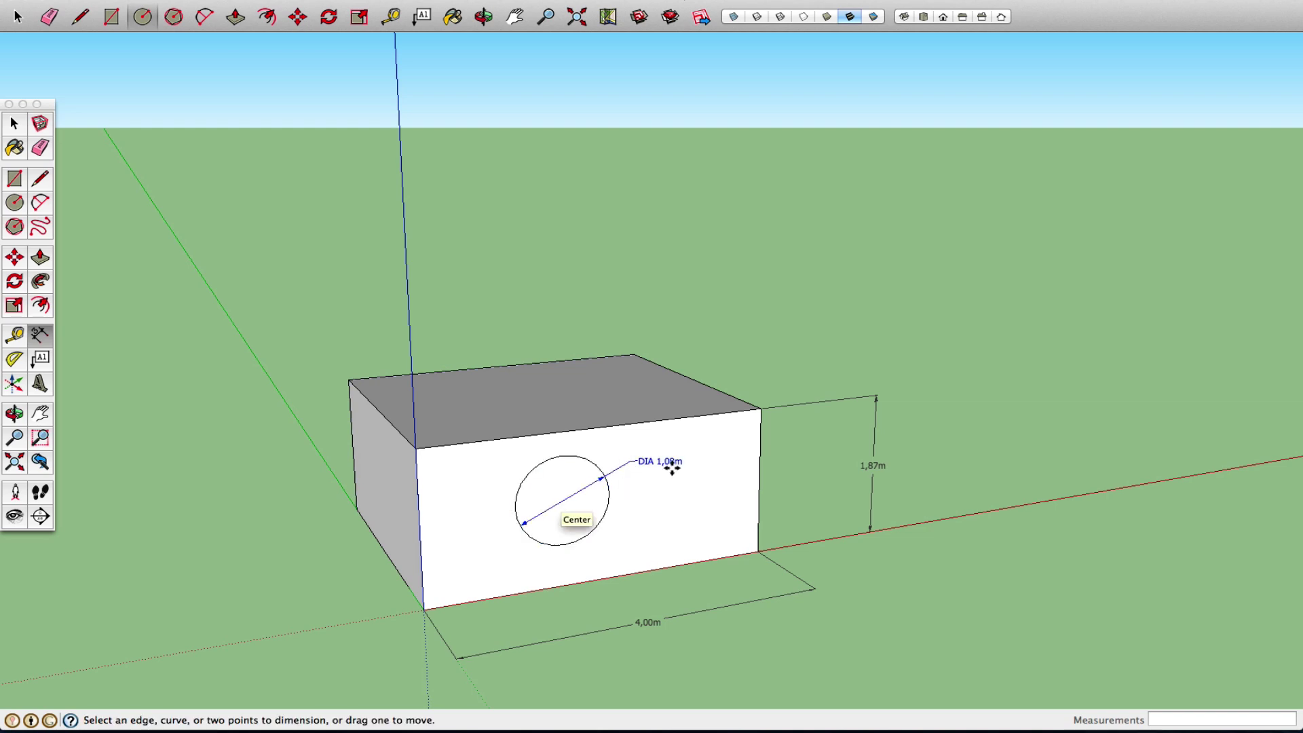
Draw a fillet arc of about 0.58 m radius across the front face's upper corner on the blue axis
left_click(39, 203)
left_click(418, 499)
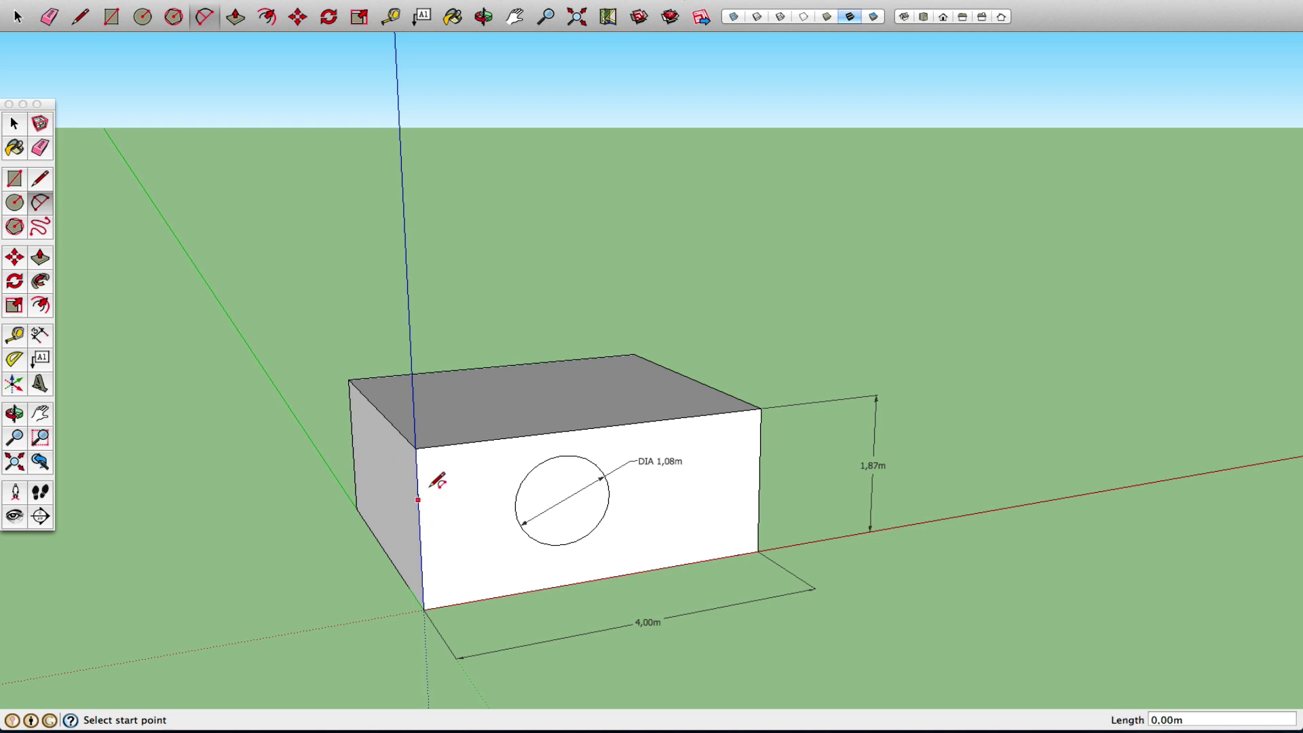
left_click(475, 441)
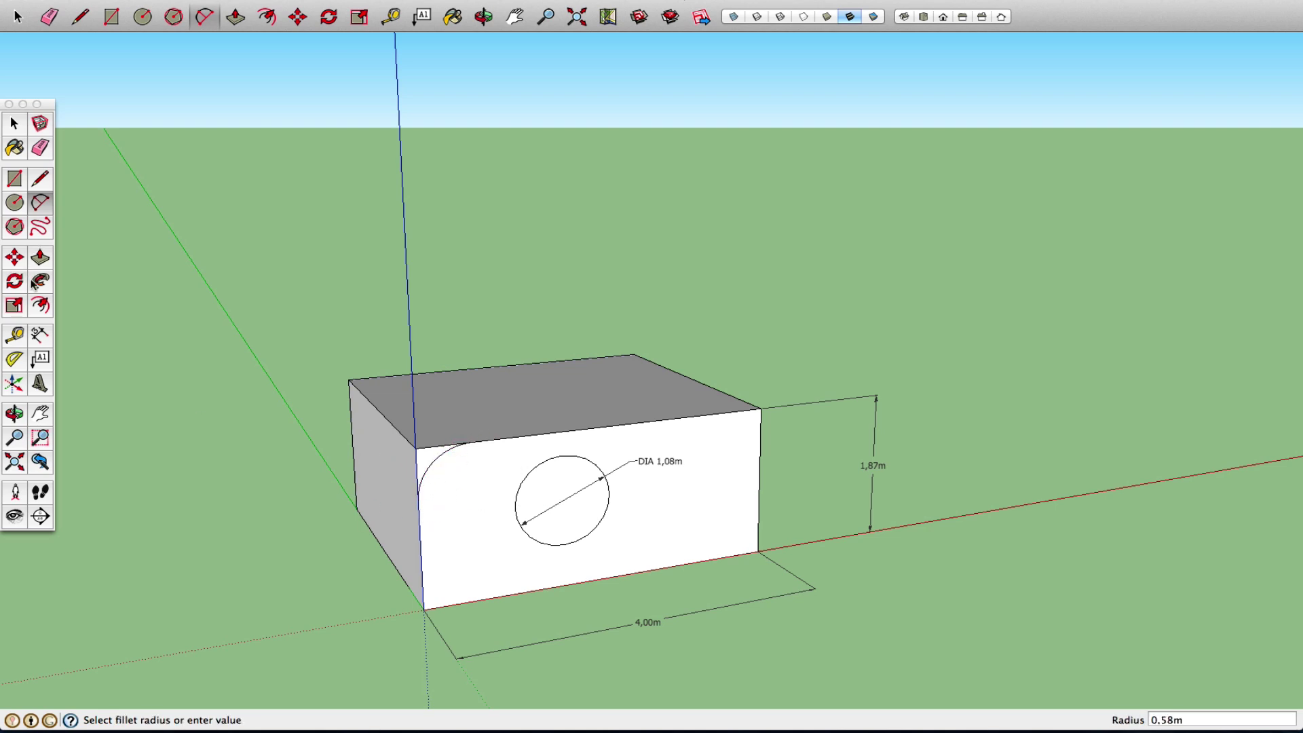
left_click(21, 332)
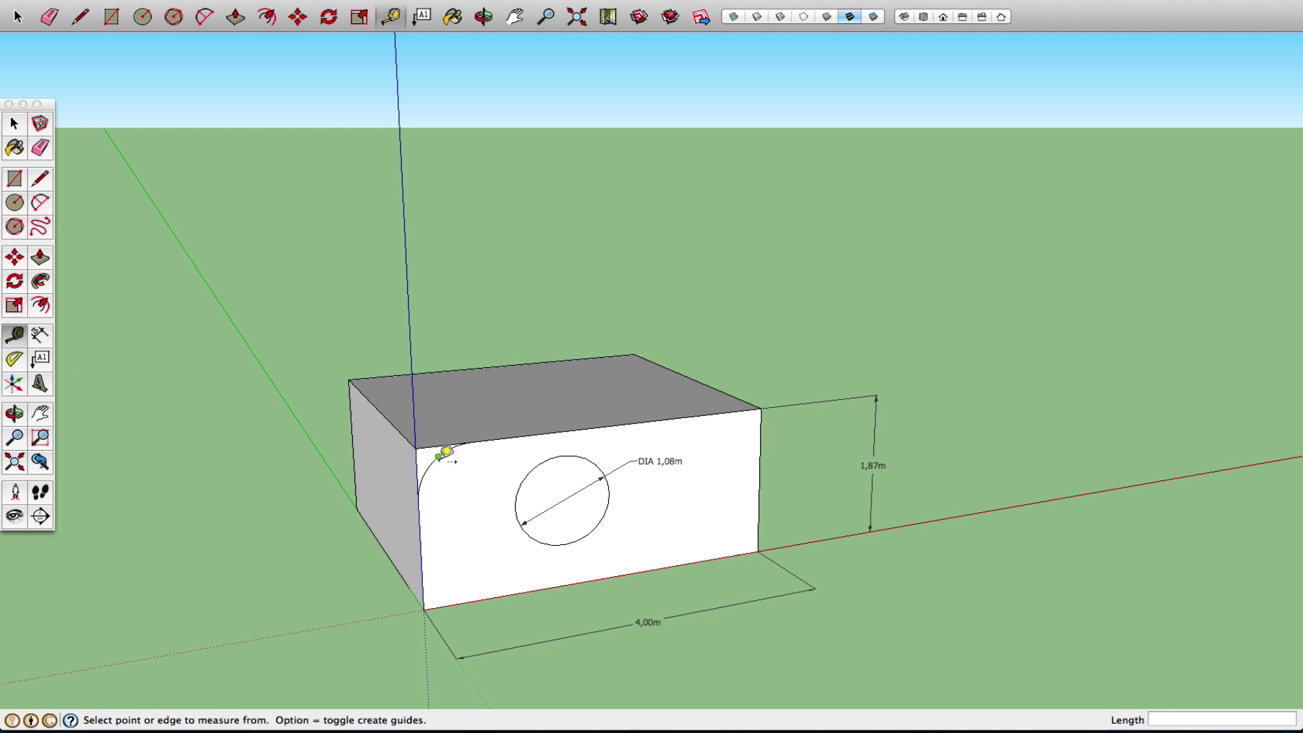
left_click(428, 467)
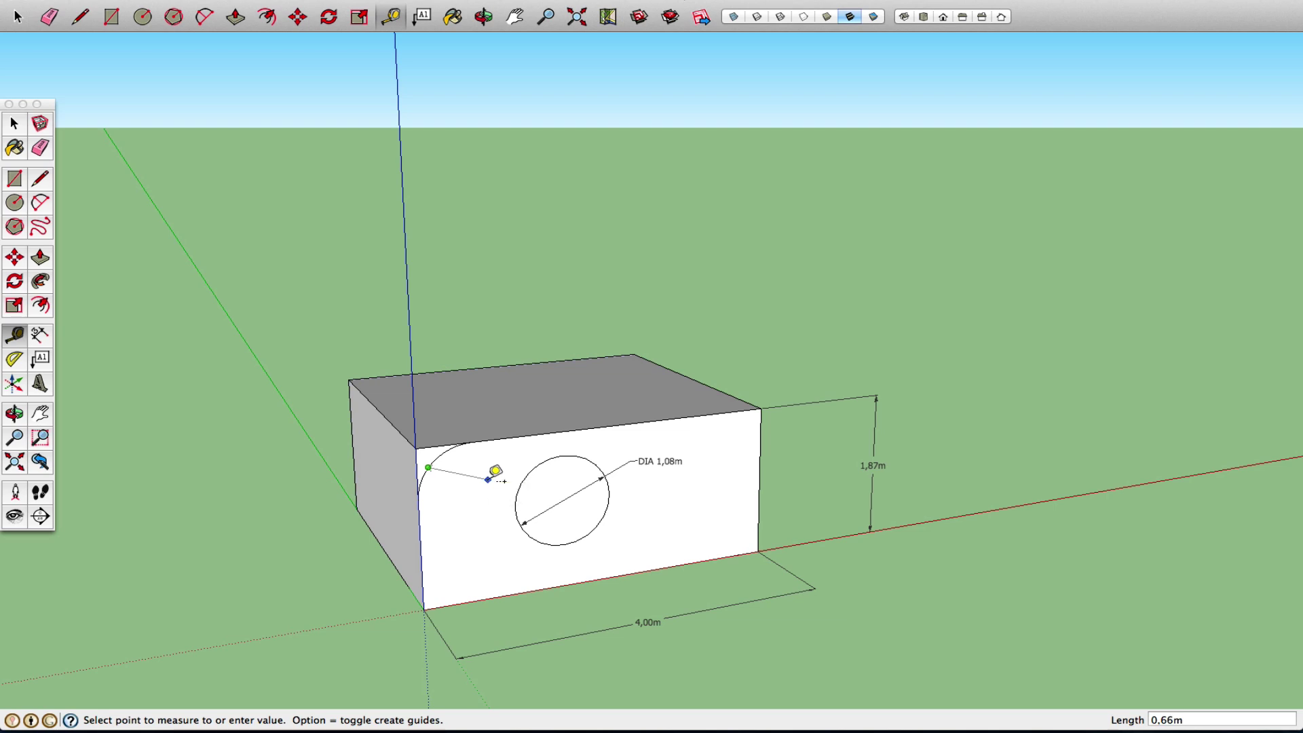
left_click(494, 472)
Add a radius dimension to the fillet arc on the front face, placing its label just inside the arc
left_click(39, 334)
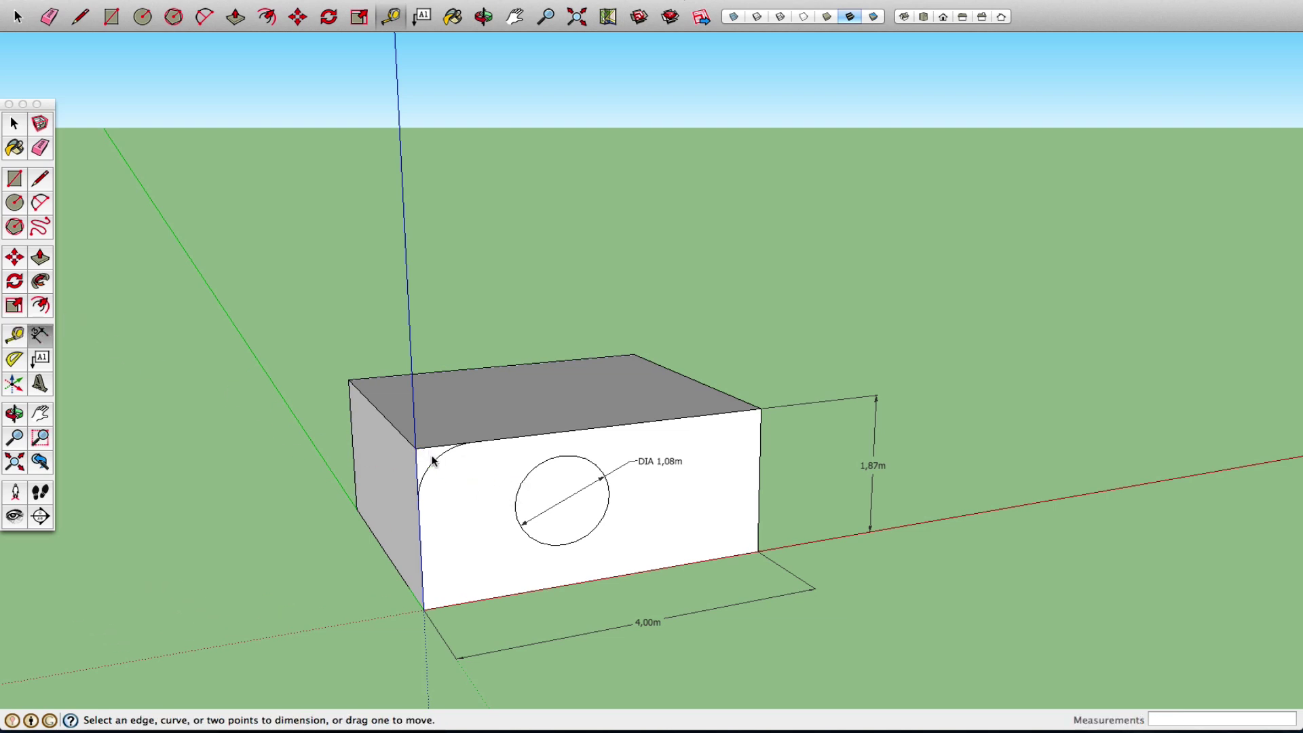
left_click(433, 466)
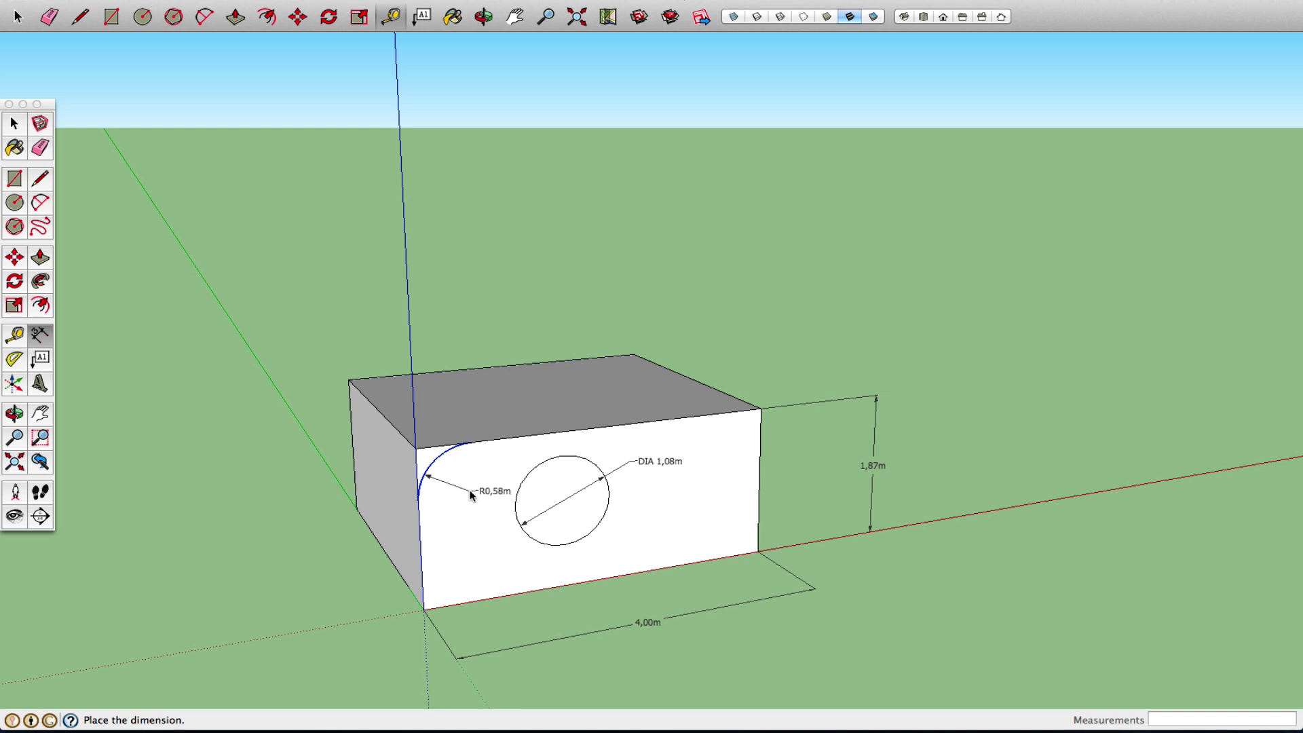
left_click(473, 491)
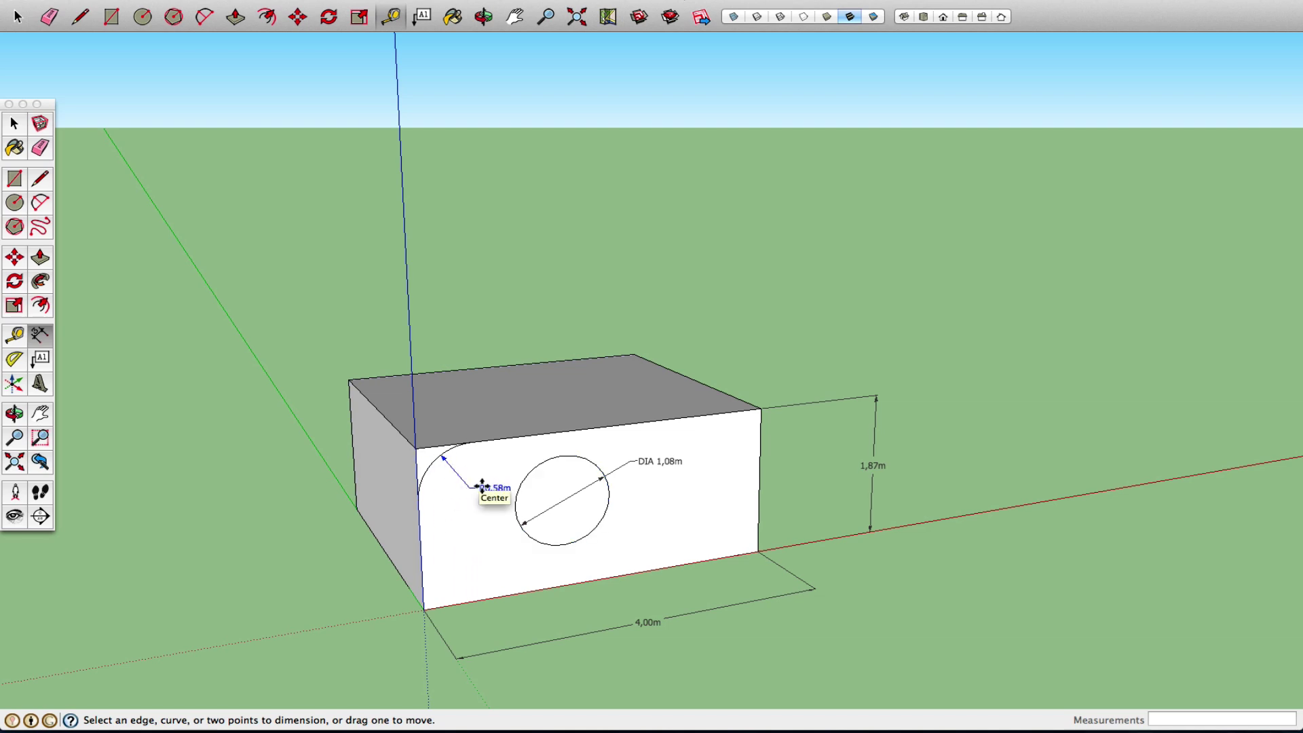
Replace the text of the front bottom edge's dimension with "5 m"
left_click(14, 413)
left_click_drag(645, 490, 544, 561)
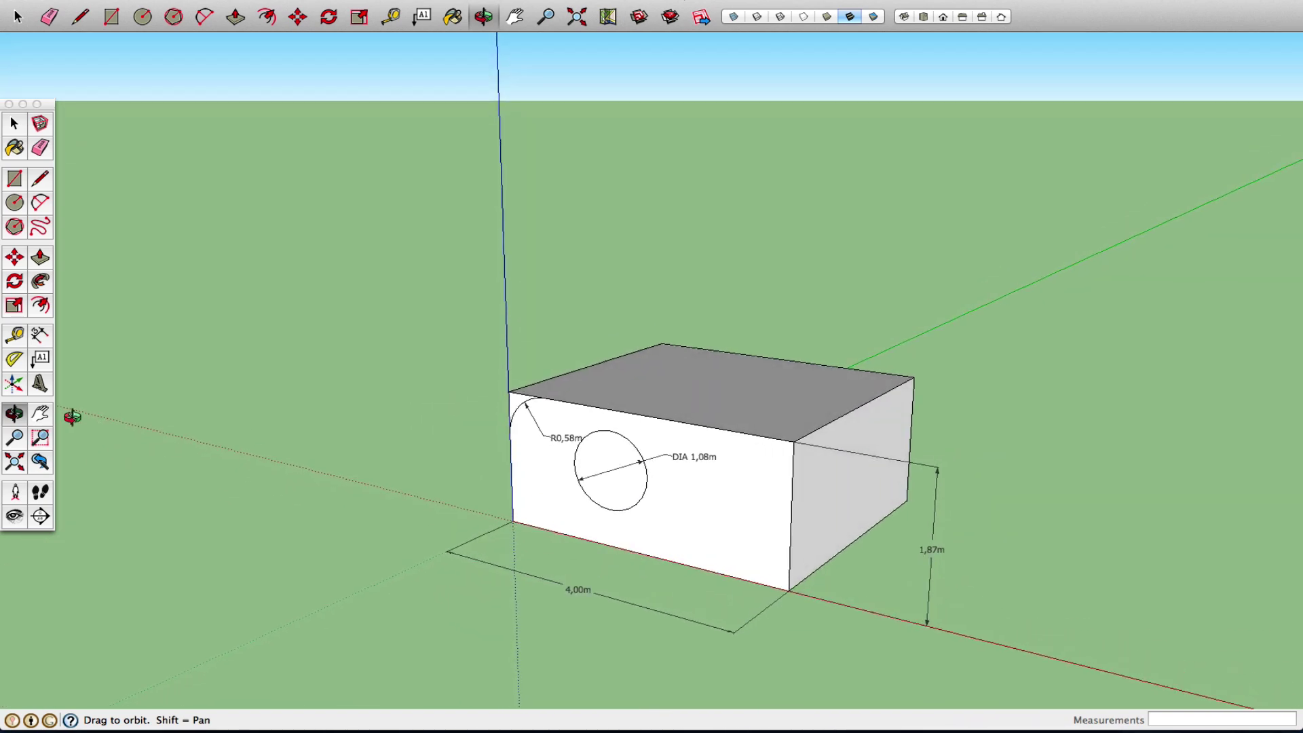
left_click(40, 413)
left_click_drag(652, 438, 480, 393)
right_click(490, 404)
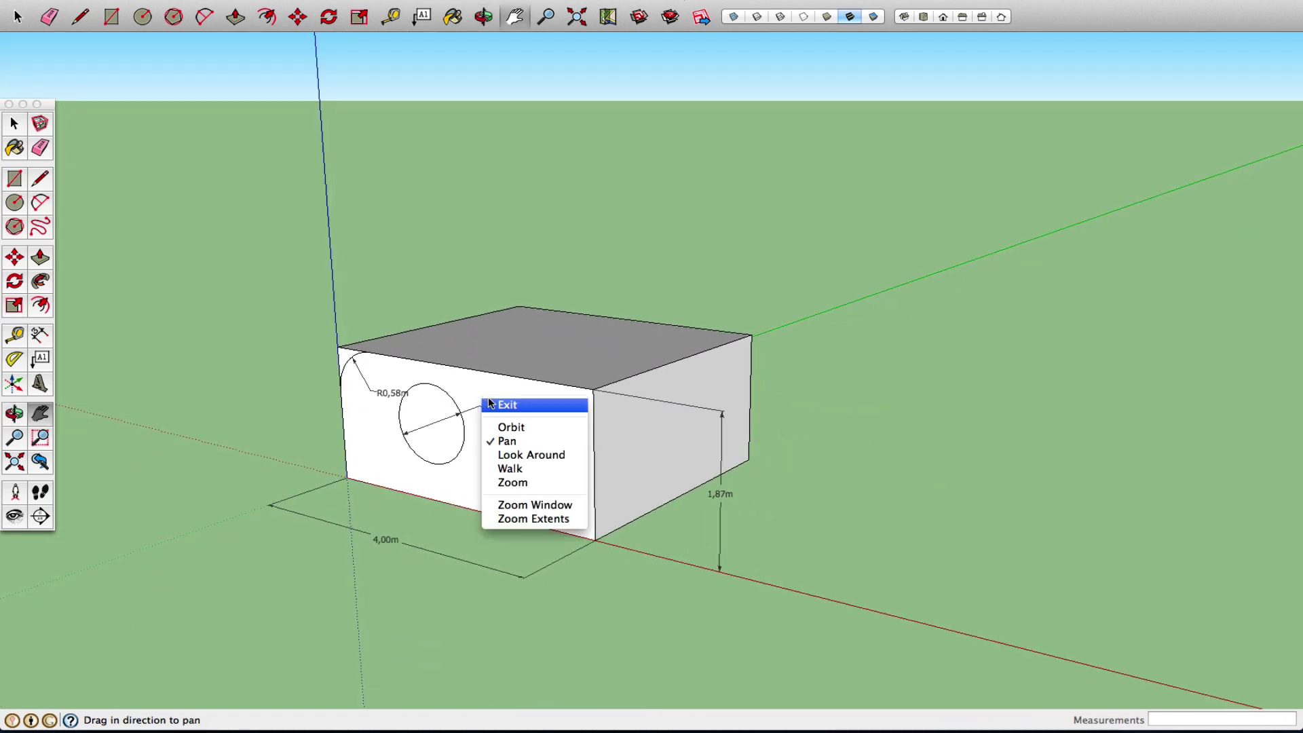
left_click(502, 404)
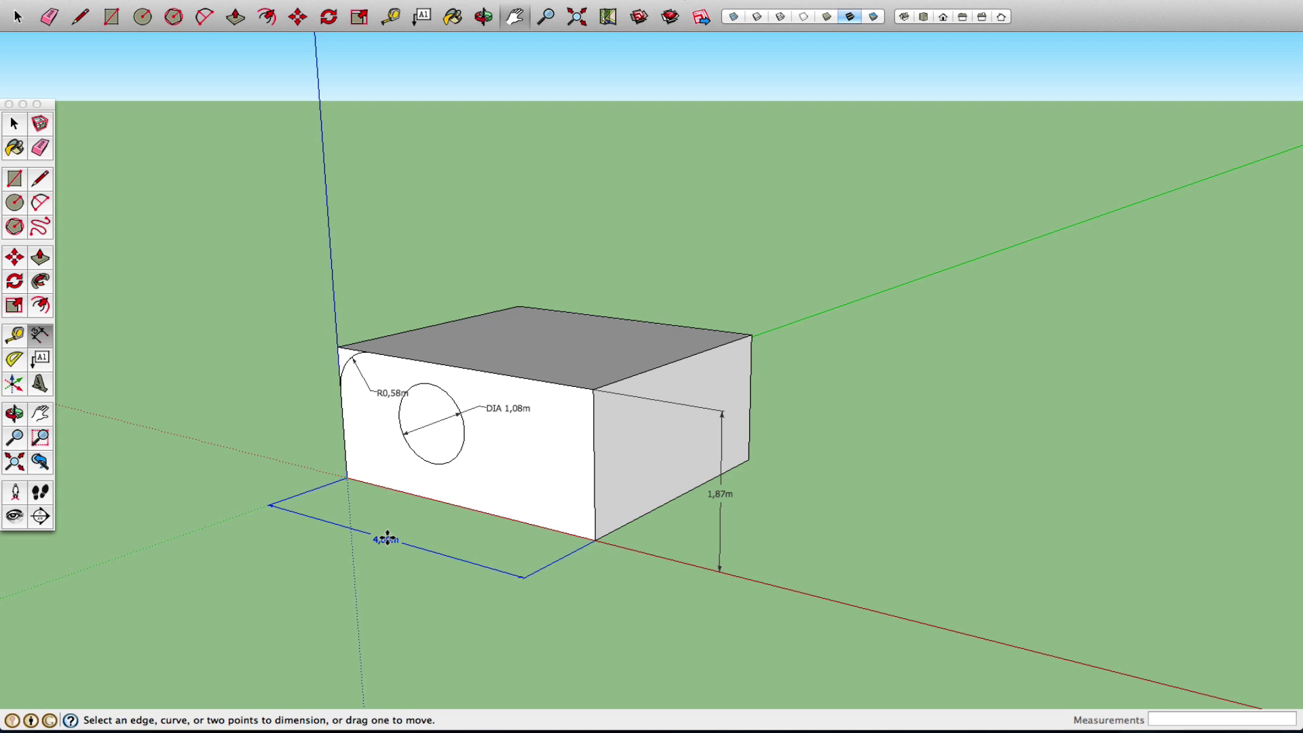
right_click(388, 540)
left_click(13, 127)
left_click(14, 128)
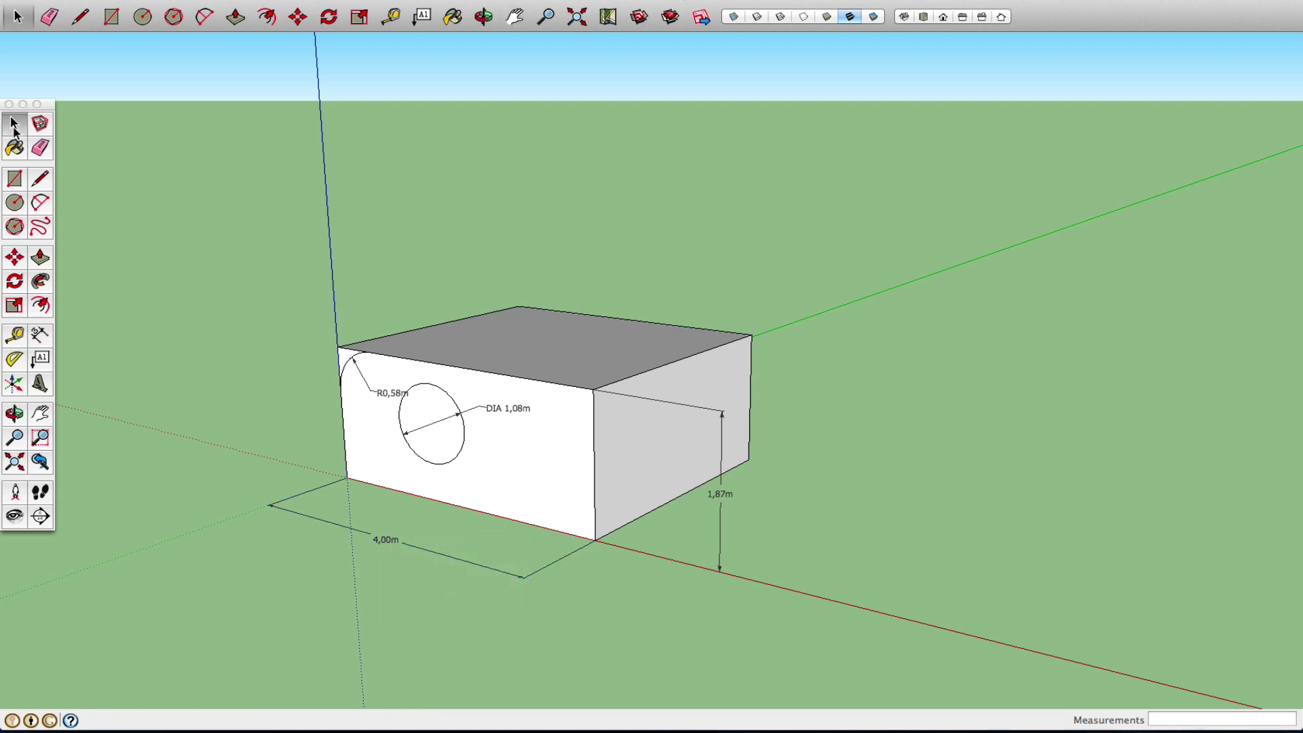
right_click(390, 544)
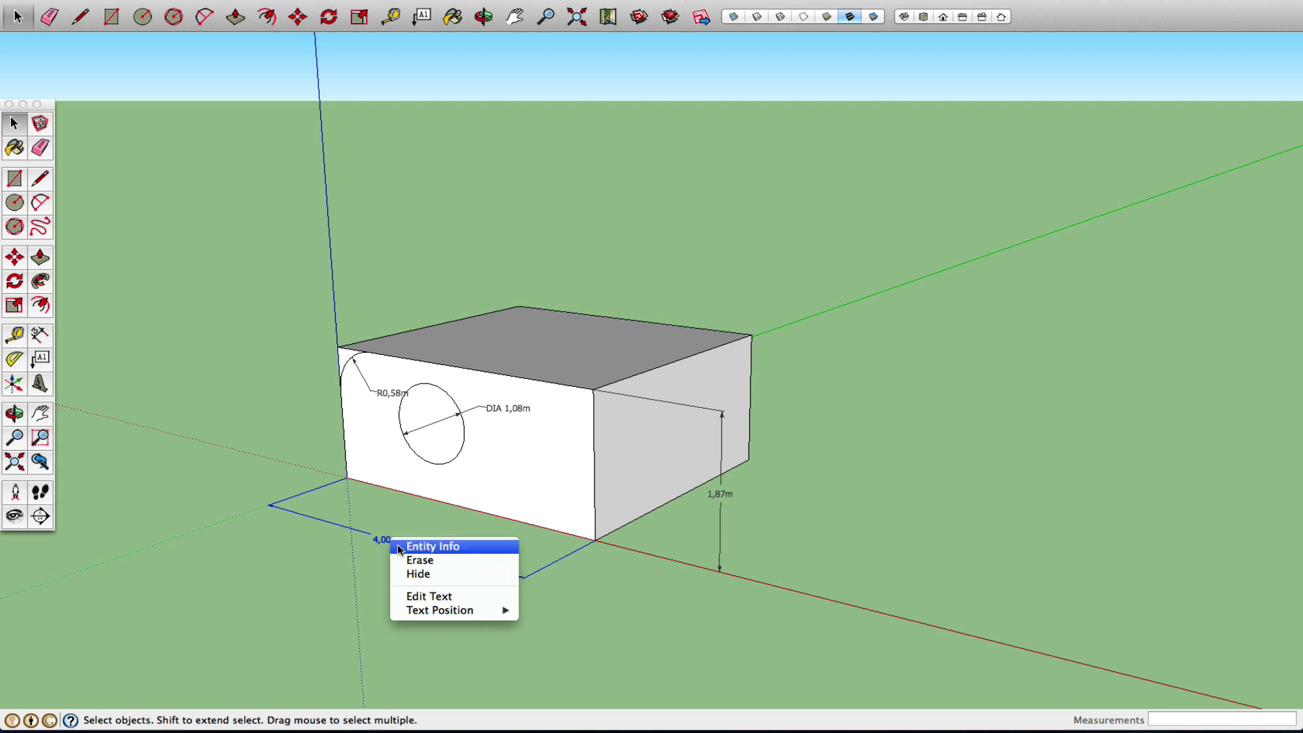
left_click(427, 597)
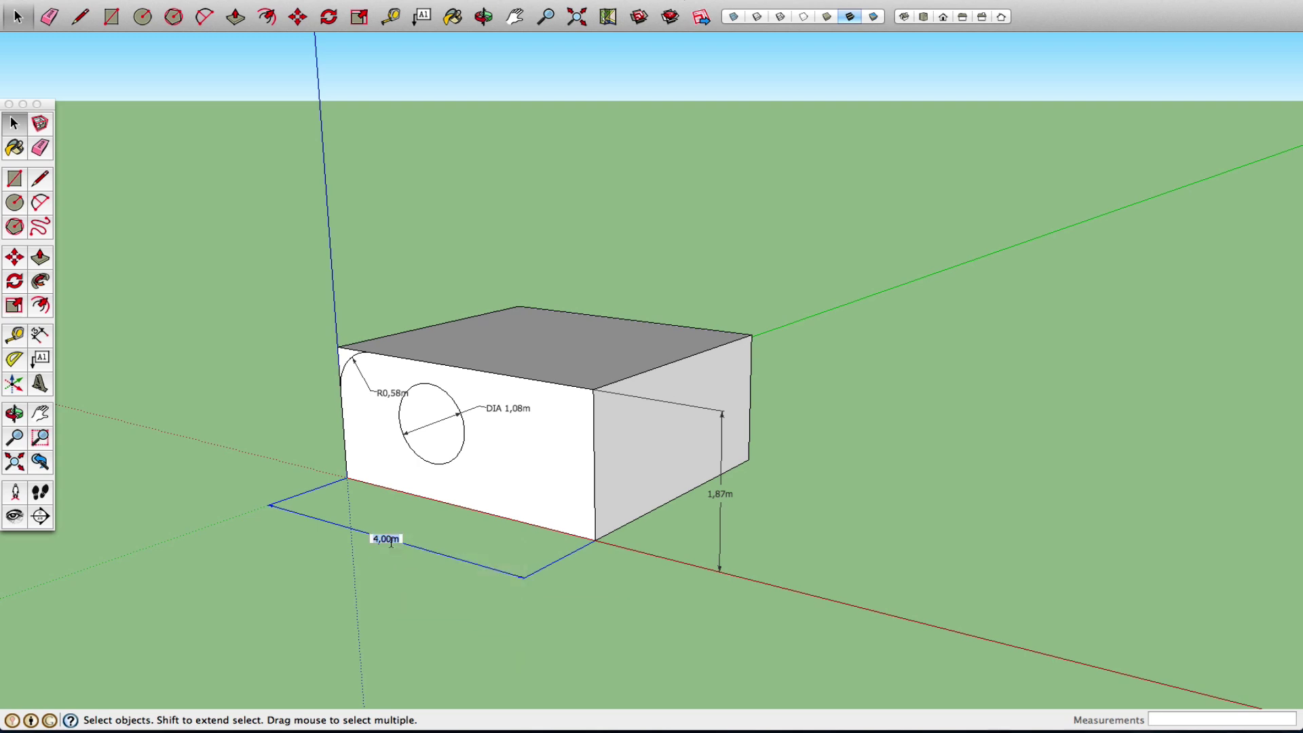
type("5")
key("Return")
Set the bottom edge dimension's text position to Outside Start and return it to Centered
right_click(390, 543)
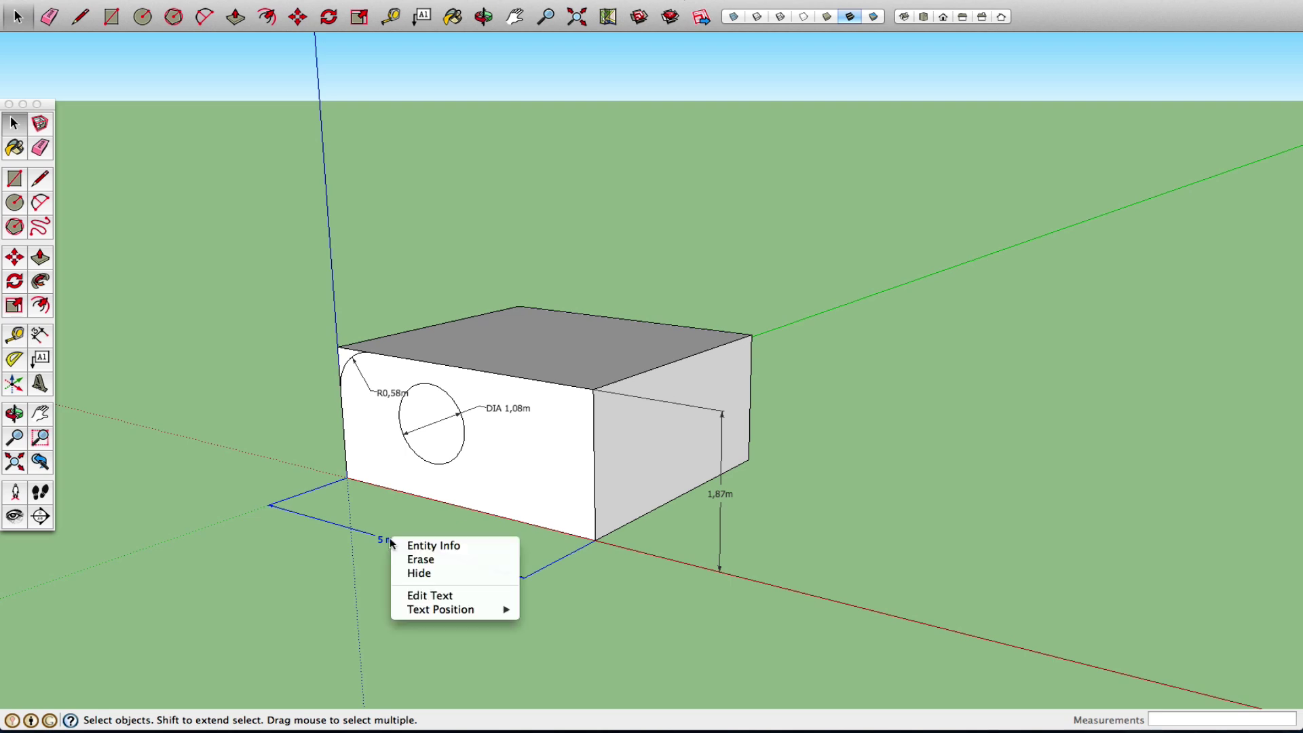
mouse_move(440, 609)
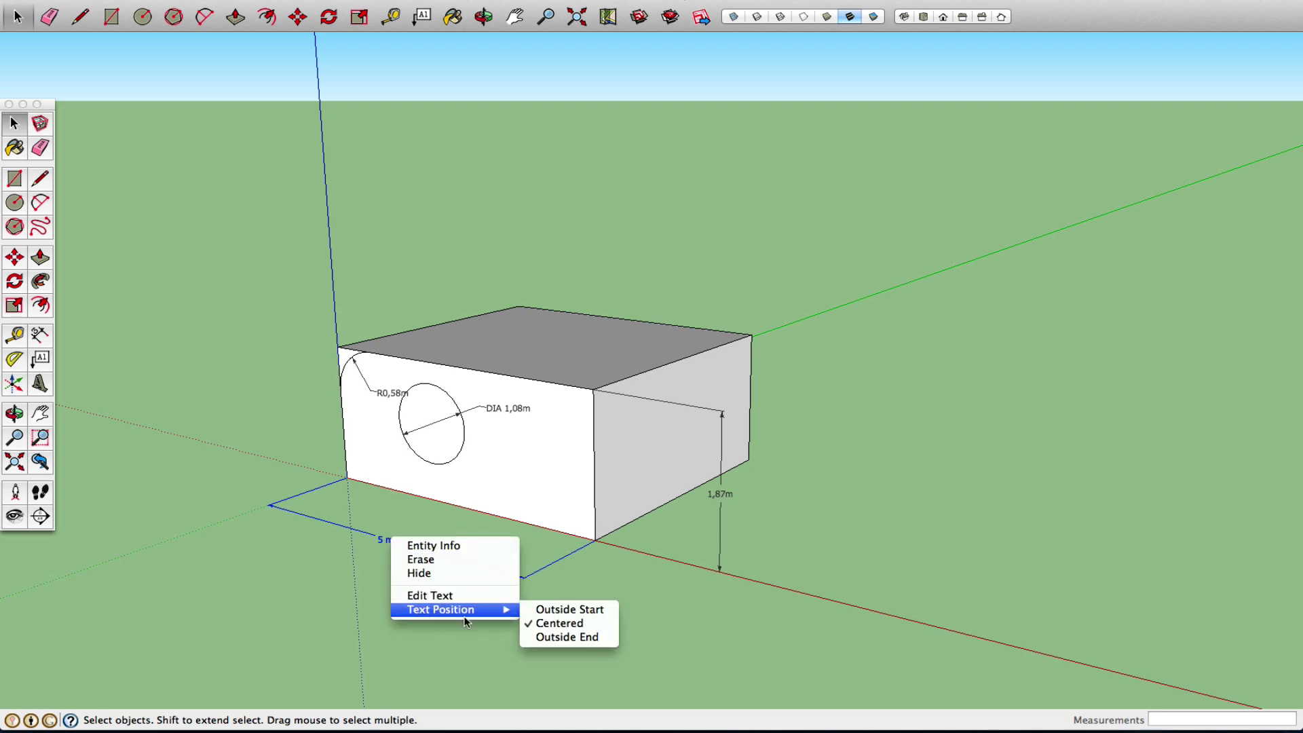
left_click(551, 610)
right_click(438, 557)
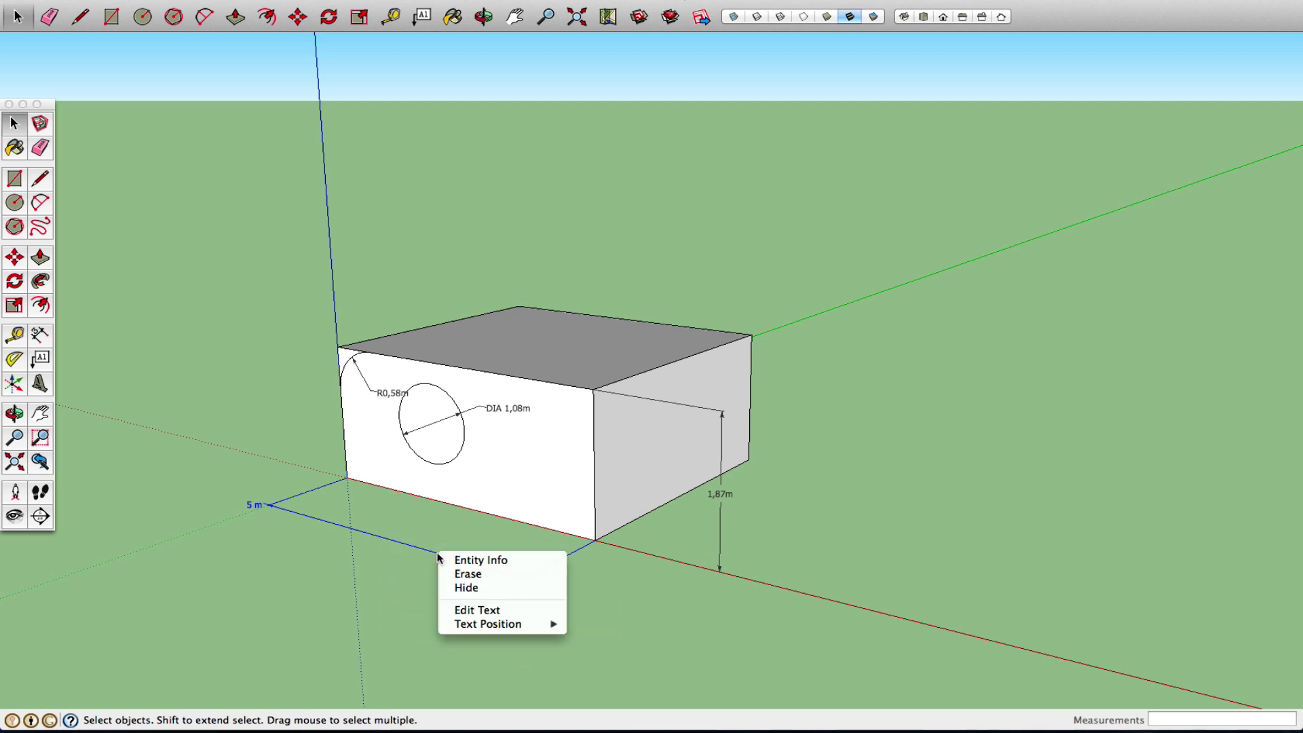
mouse_move(492, 625)
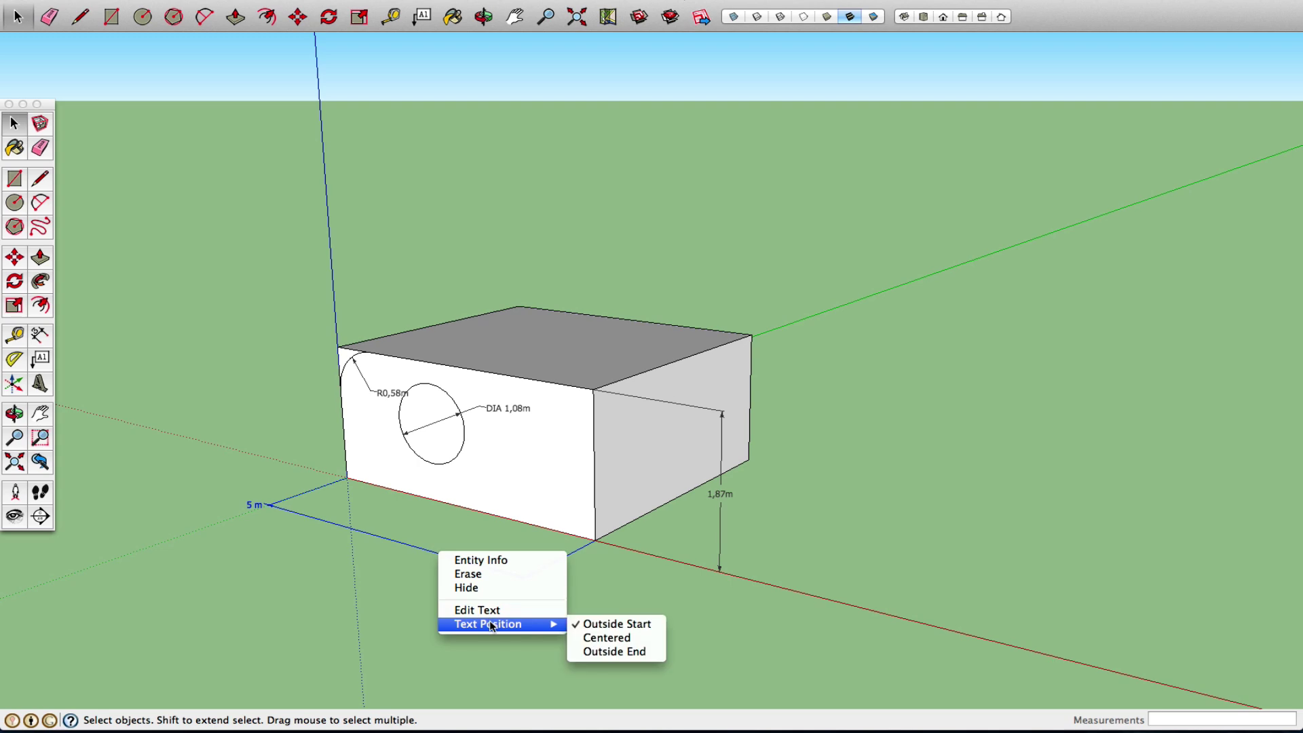
left_click(604, 638)
Try the Outside End text position on the bottom edge dimension and restore Centered
right_click(466, 565)
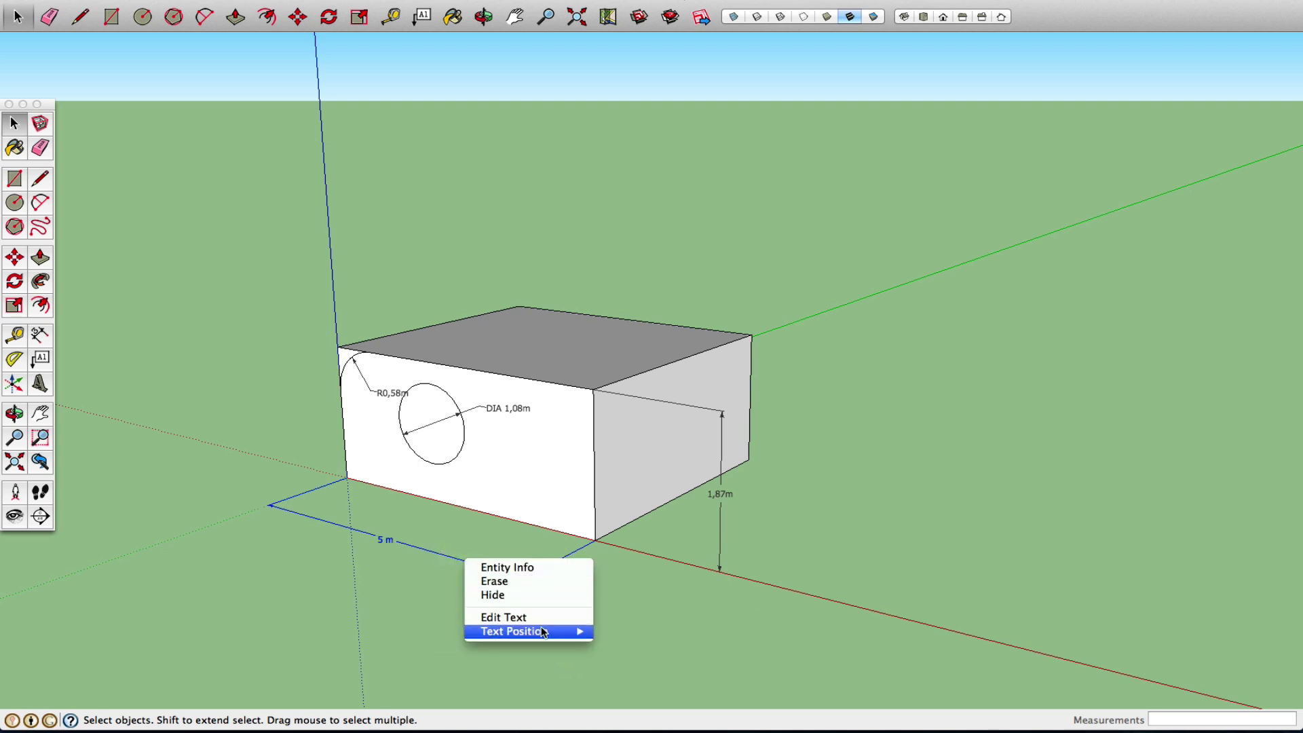
mouse_move(548, 632)
left_click(621, 658)
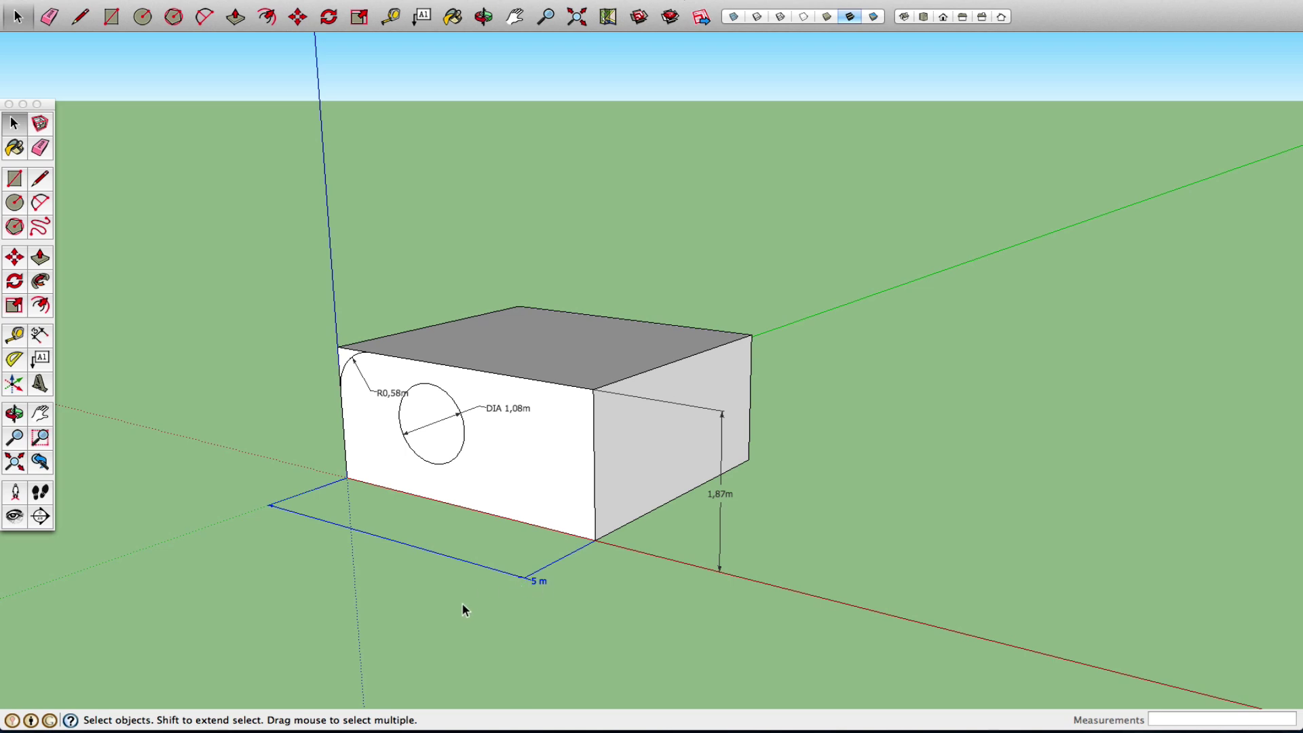
right_click(453, 563)
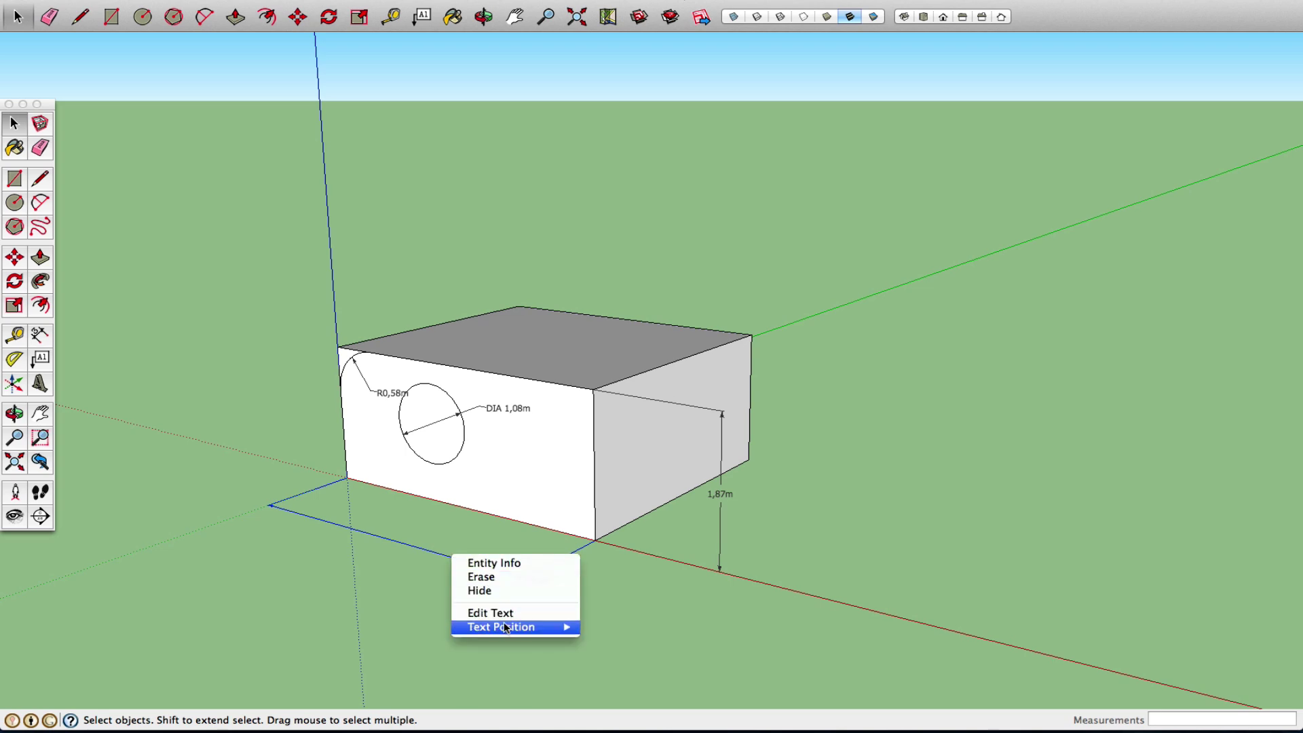
mouse_move(543, 627)
left_click(630, 641)
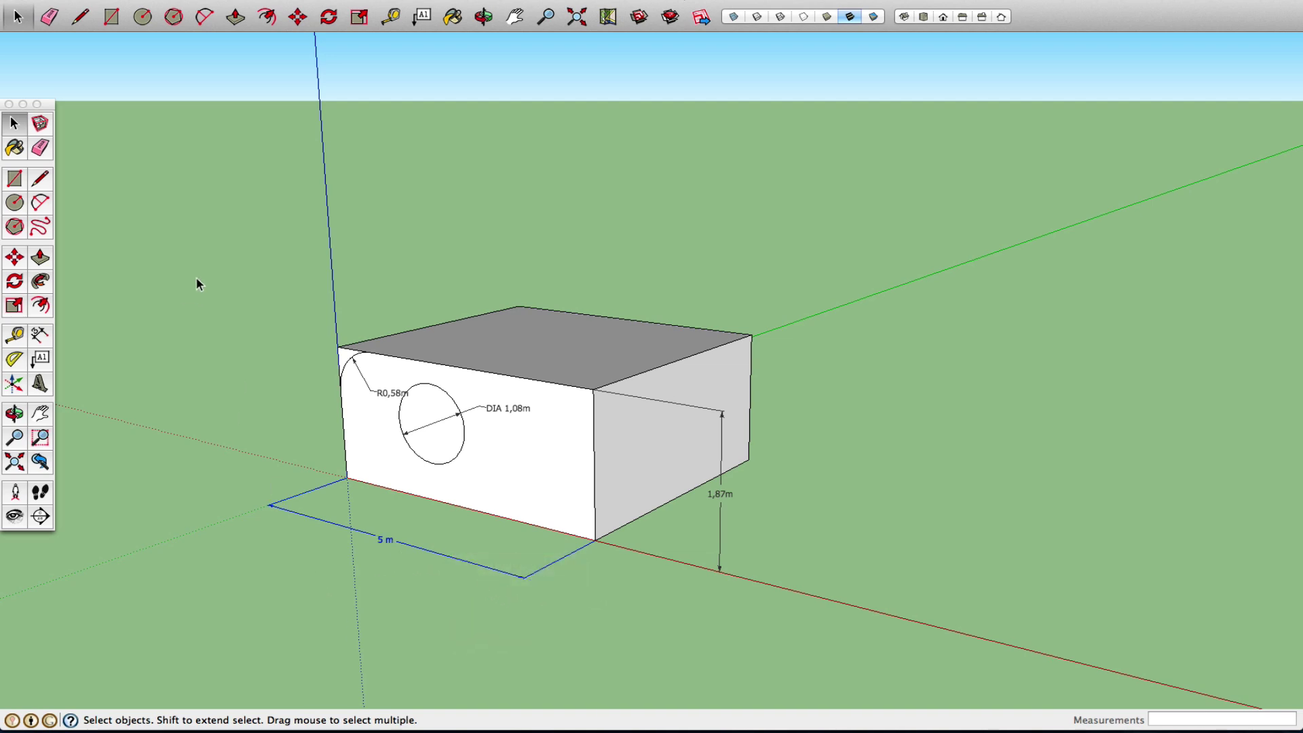
left_click(368, 1)
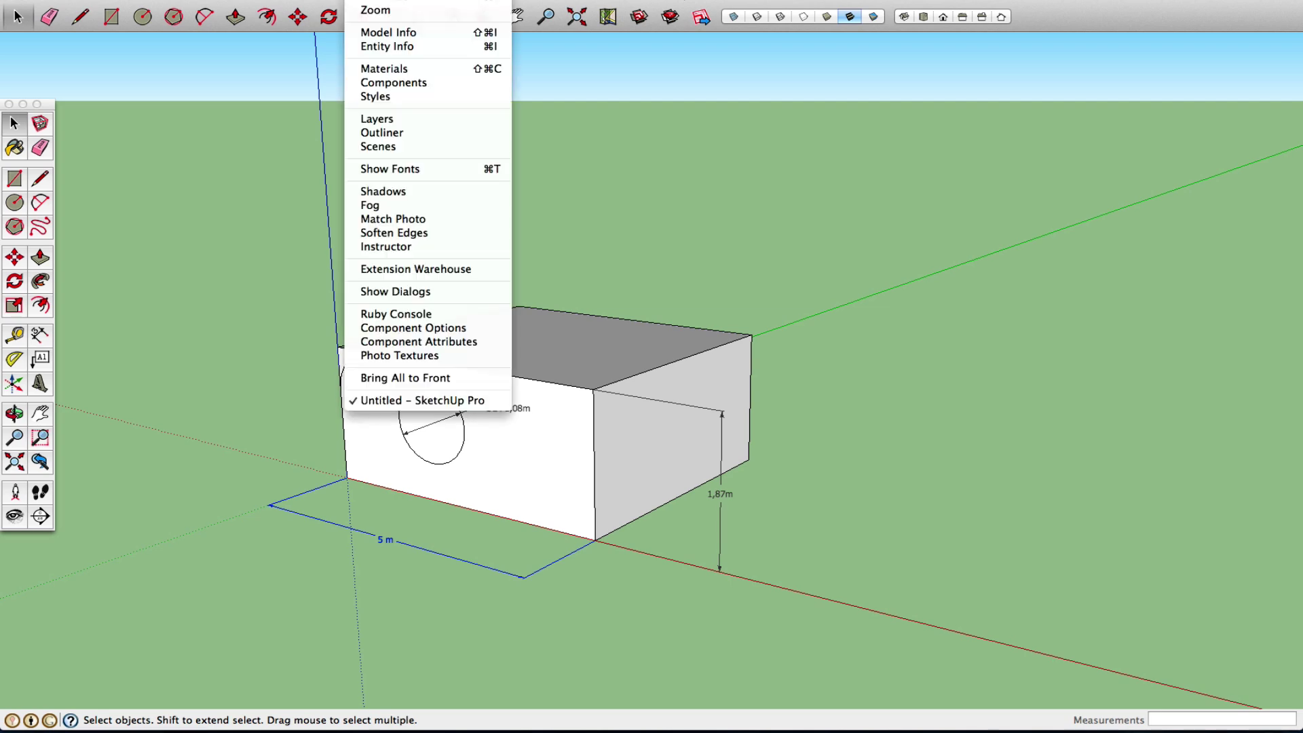
mouse_move(324, 1)
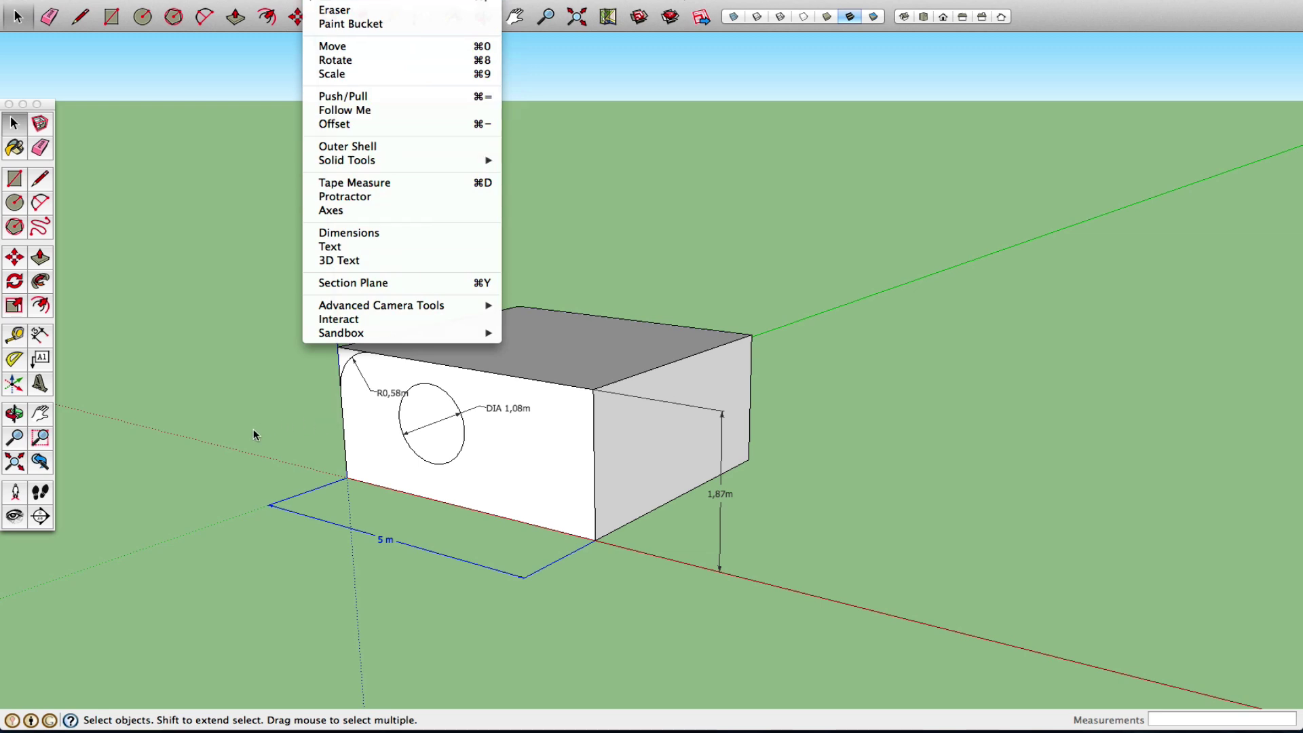
left_click(398, 568)
right_click(384, 544)
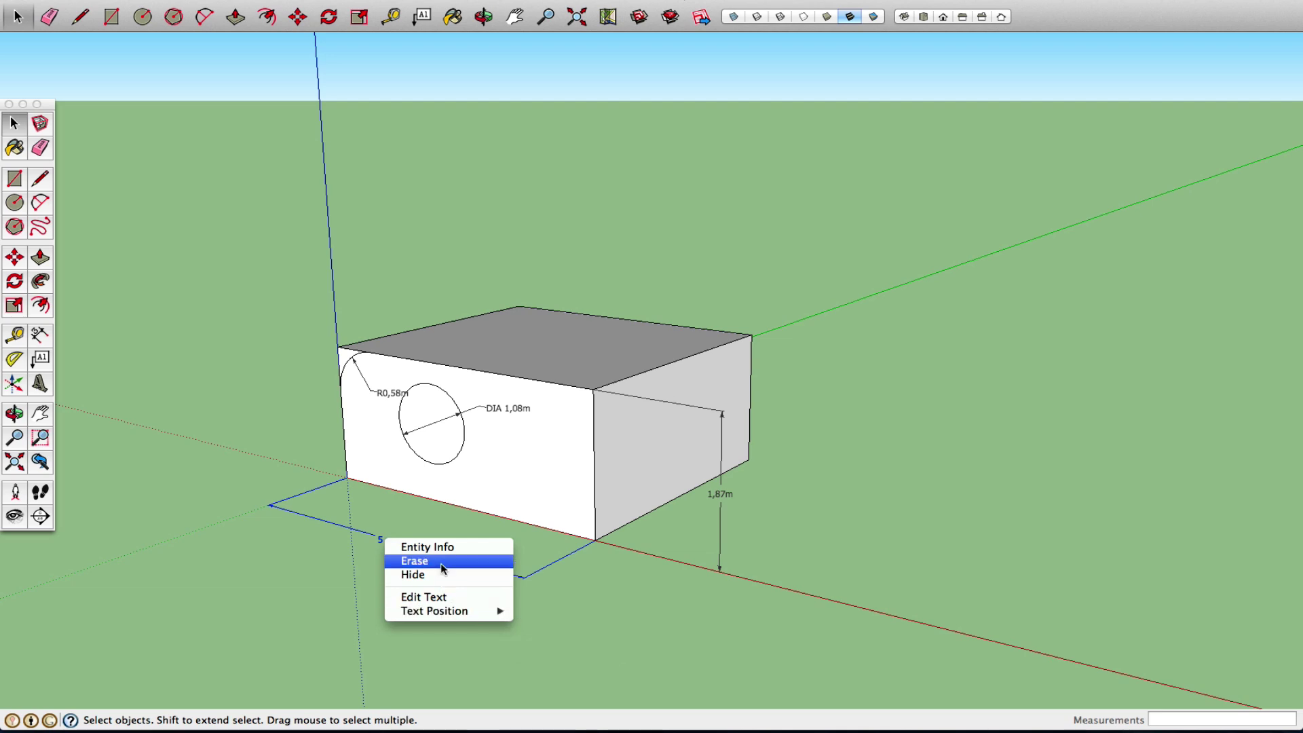
left_click(448, 547)
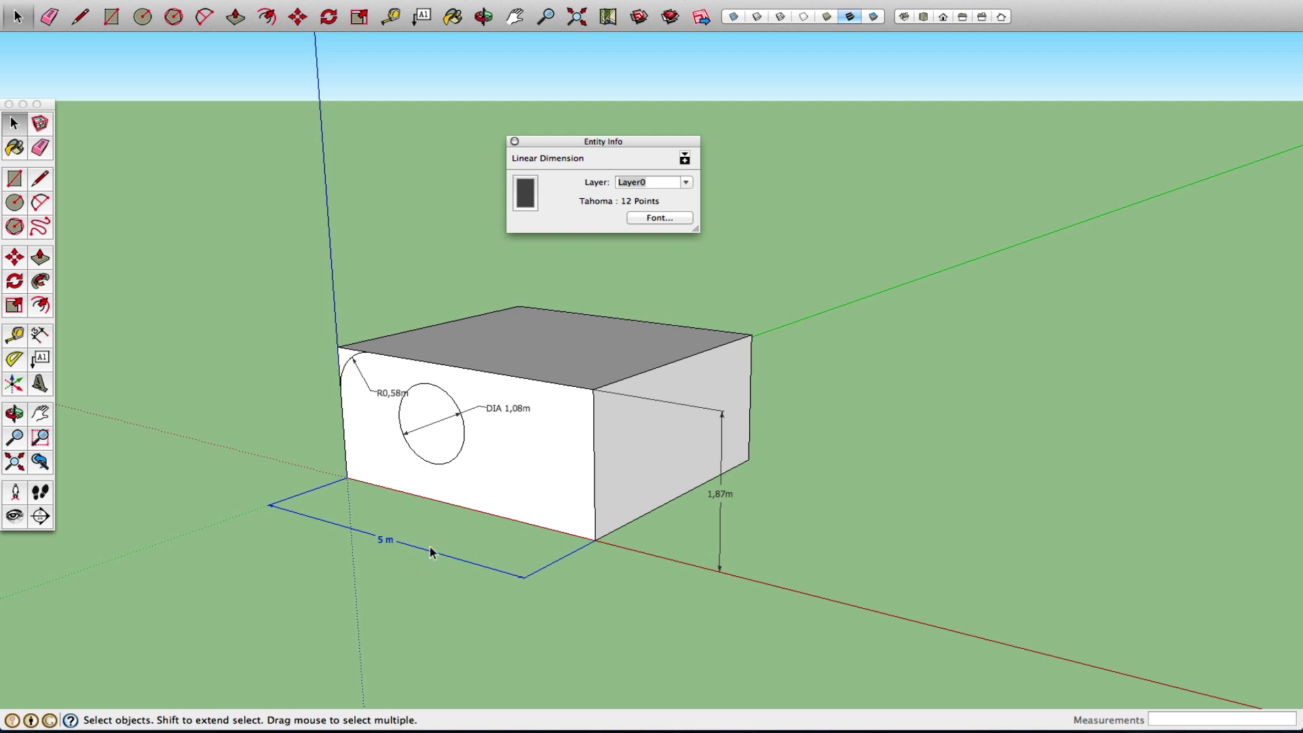
left_click(514, 141)
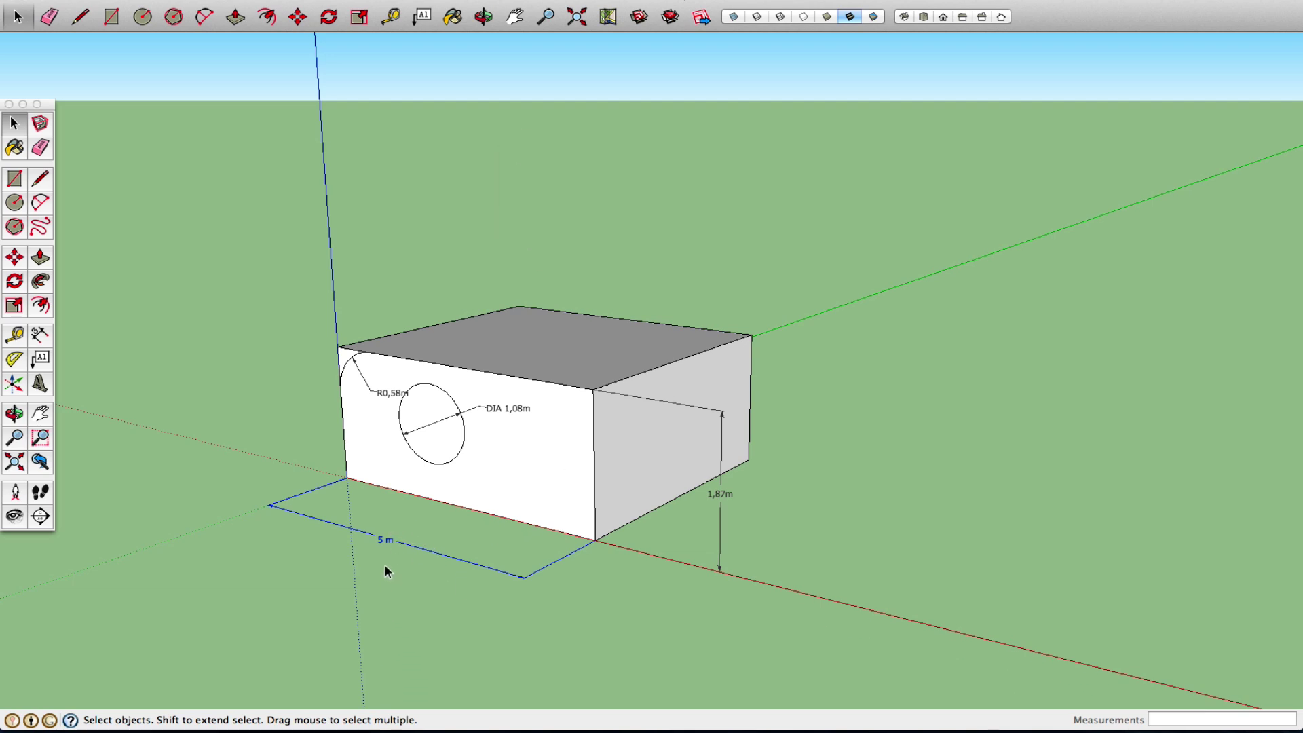
Change the bottom edge dimension's font to Arial Black through its entity information
right_click(385, 539)
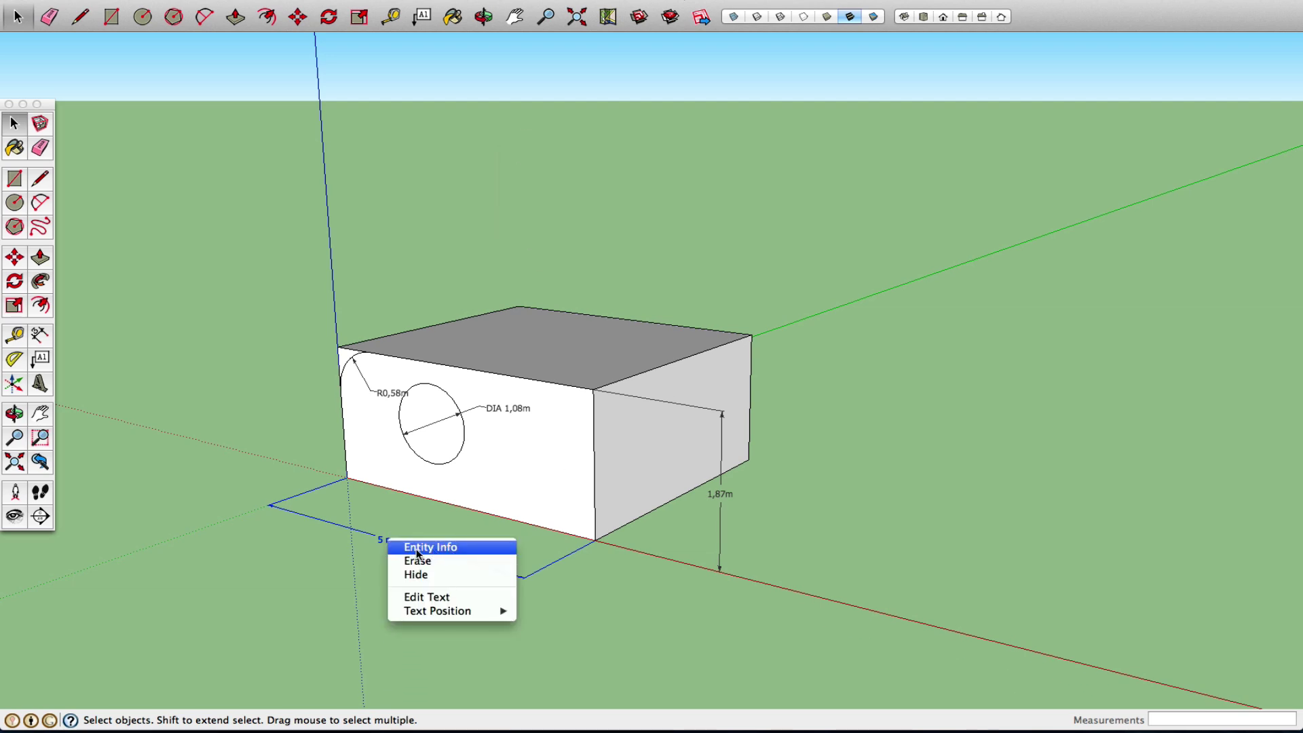
left_click(445, 548)
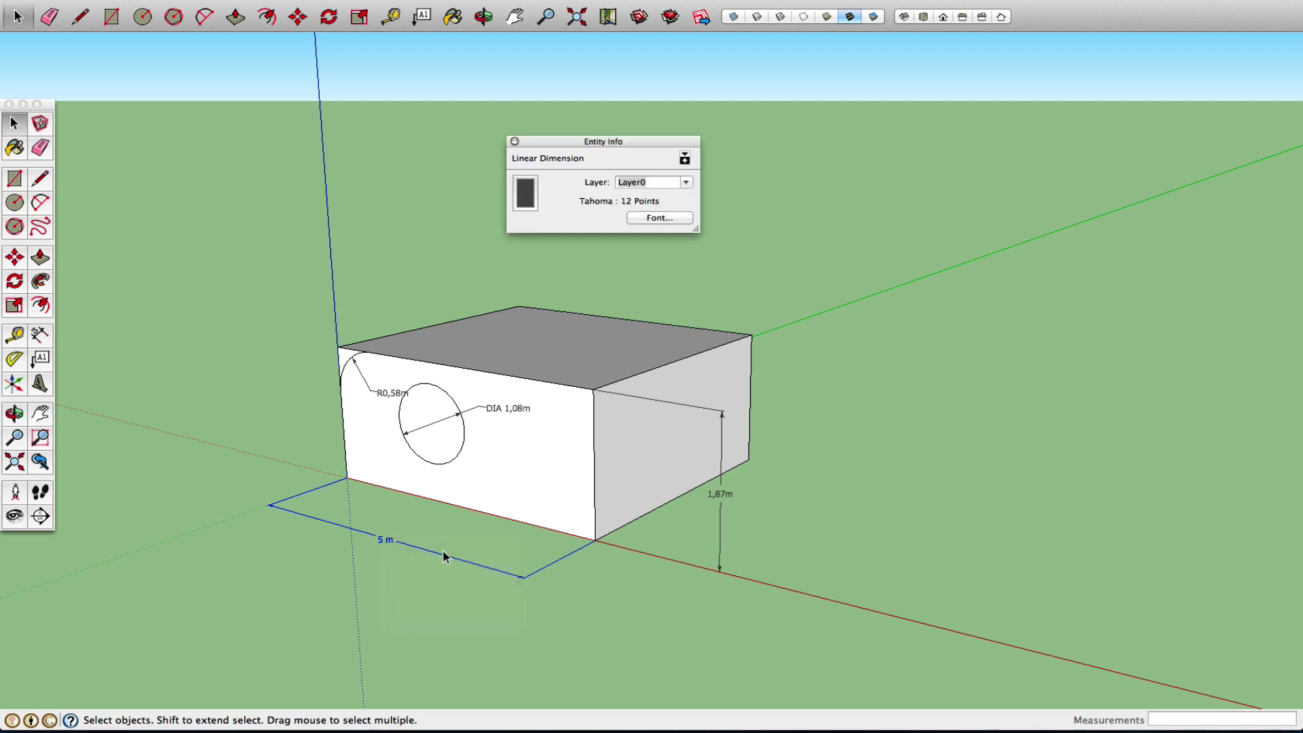
left_click(656, 183)
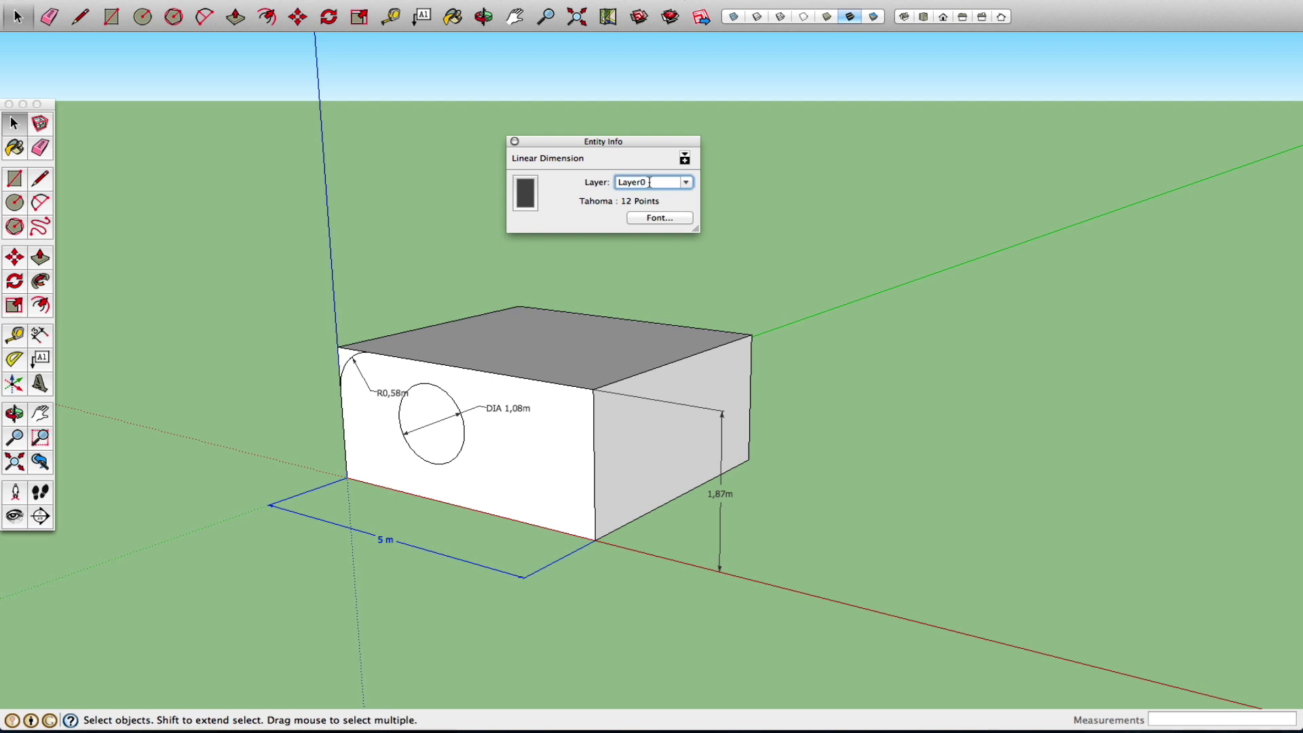
left_click_drag(648, 184, 606, 178)
left_click(660, 218)
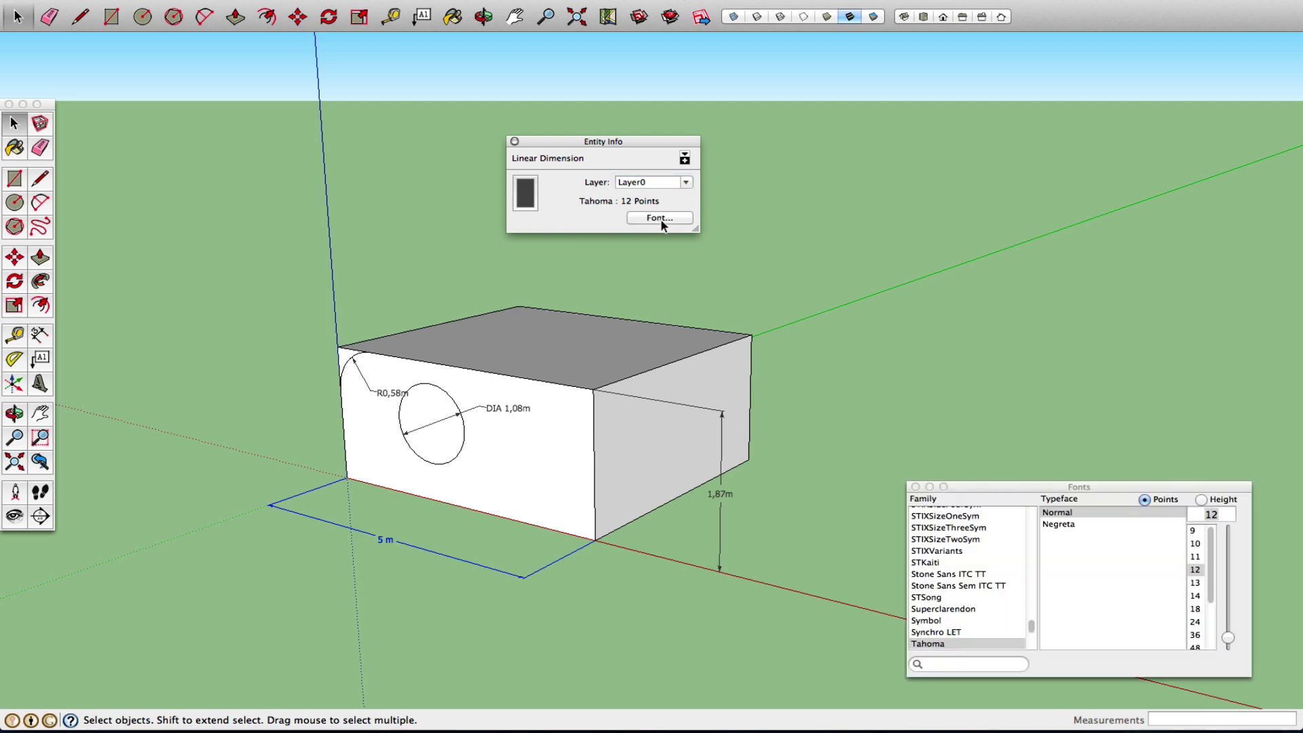
left_click_drag(1017, 487, 871, 240)
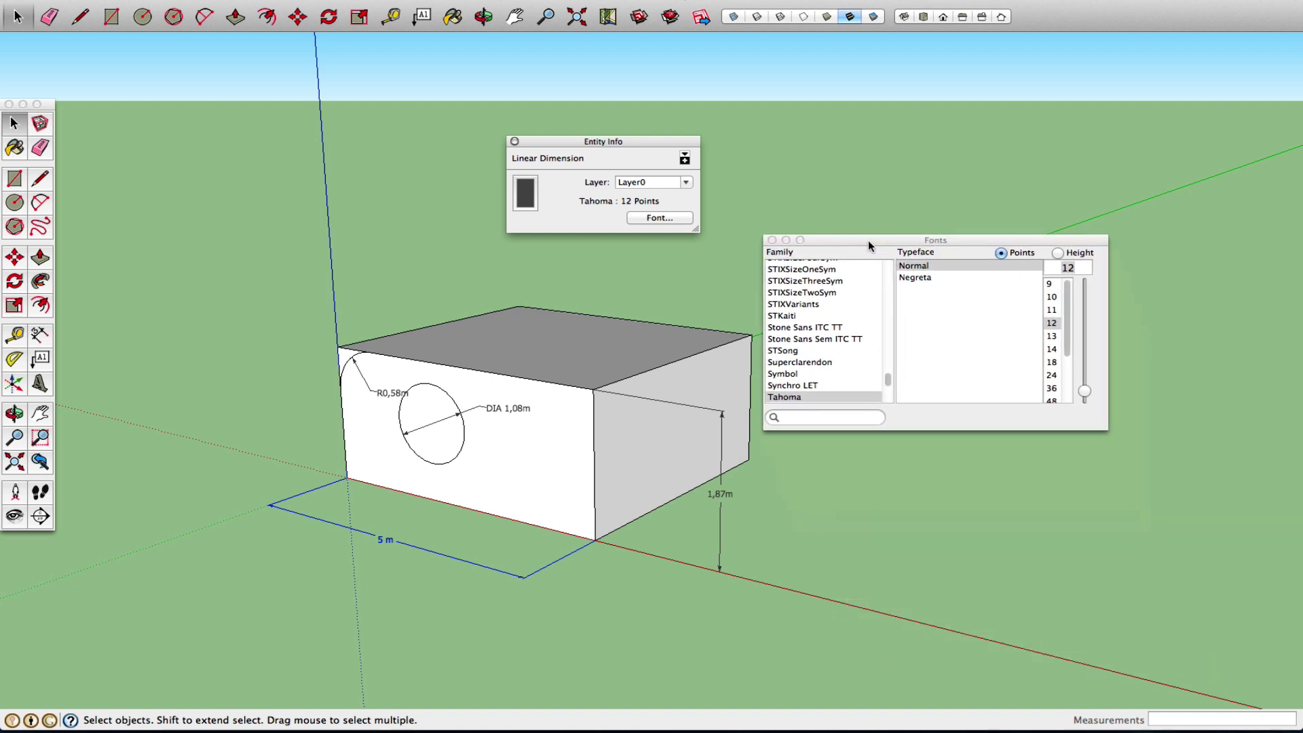
left_click_drag(888, 383, 878, 285)
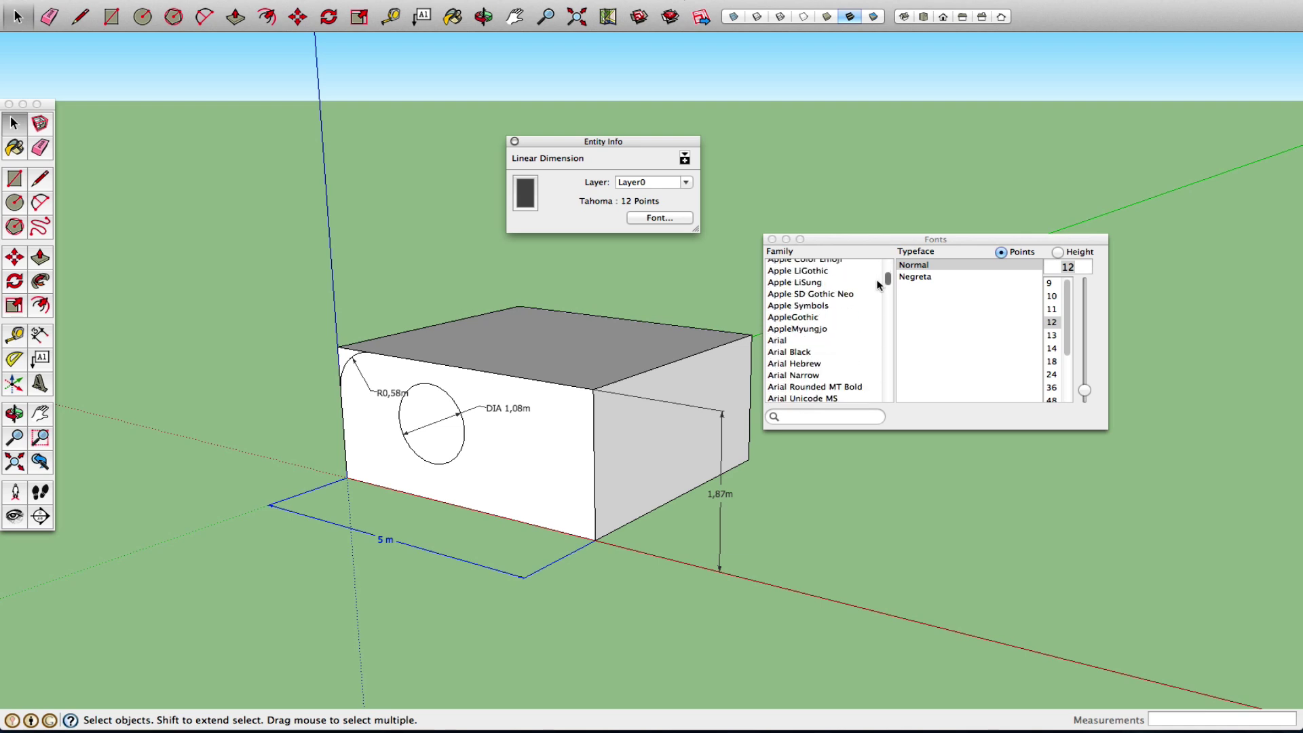
left_click(789, 351)
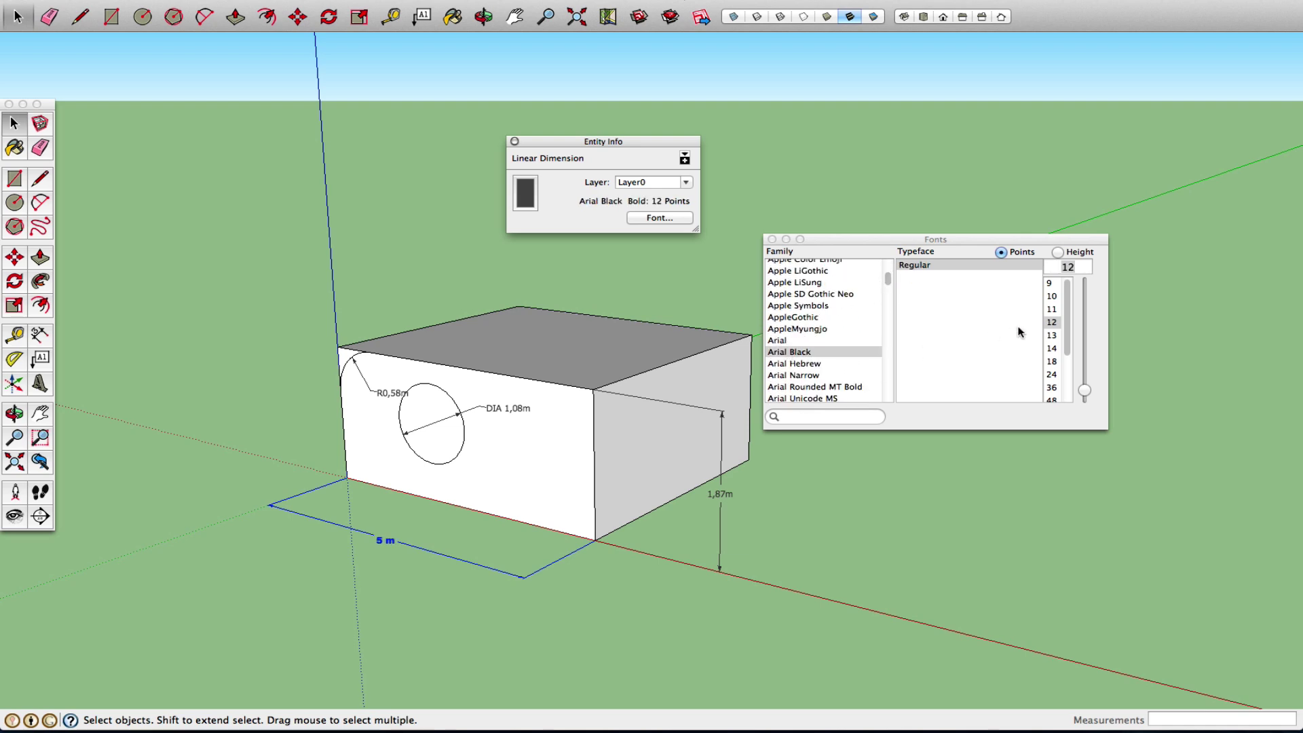
Set the bottom edge dimension's text size to 48 points, trying the Height sizing mode before switching back to Points
left_click_drag(1065, 319, 1070, 368)
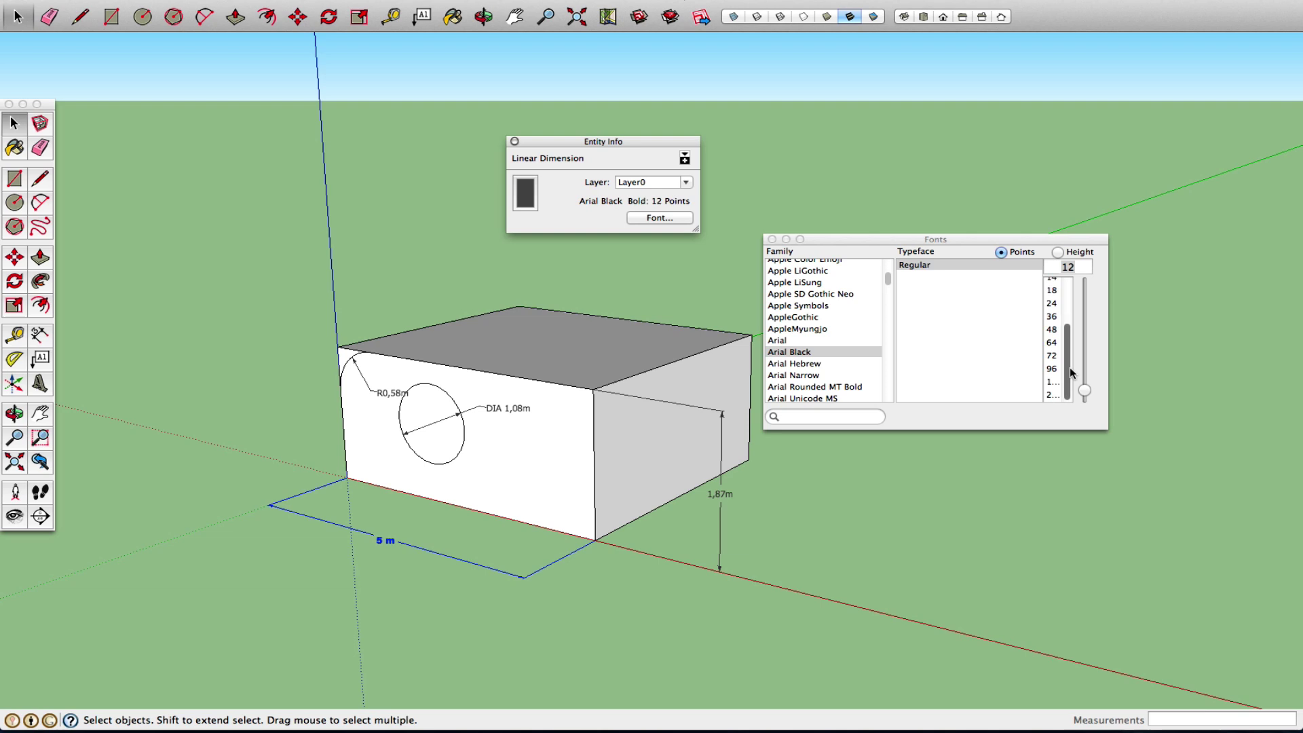
left_click(1053, 330)
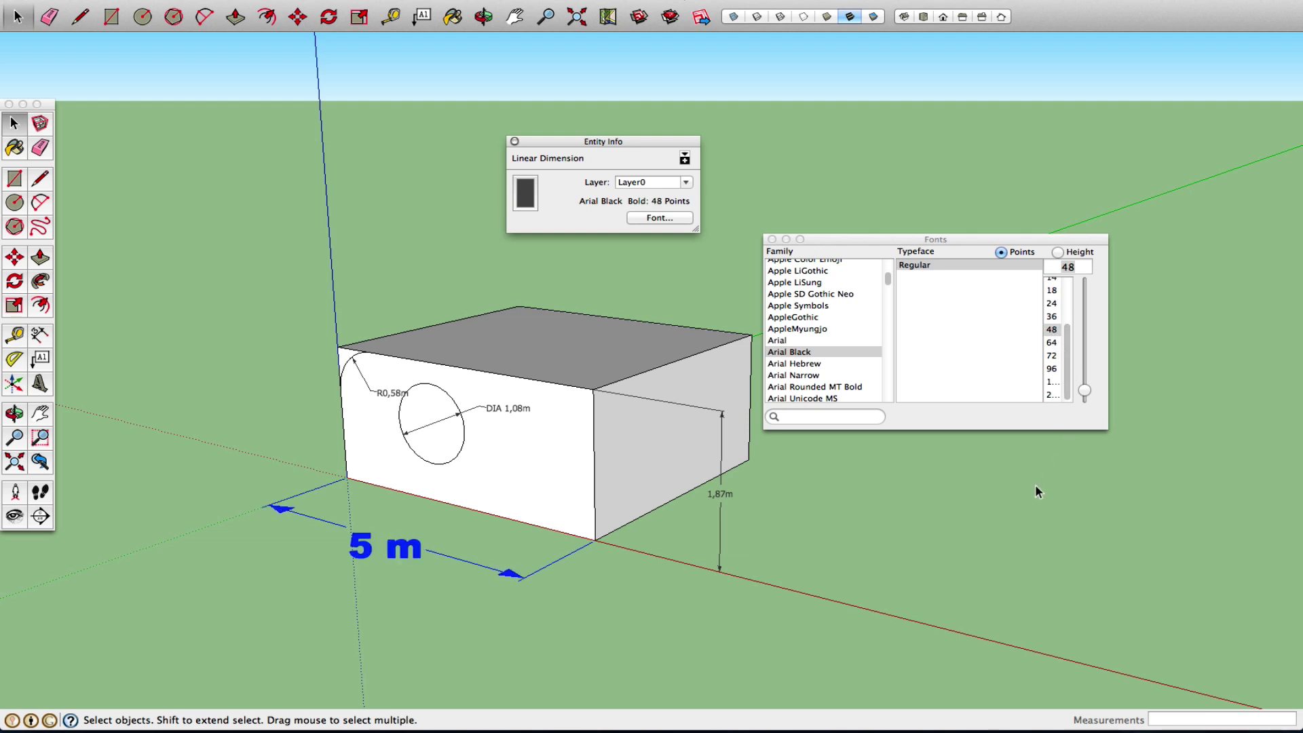
left_click(1059, 253)
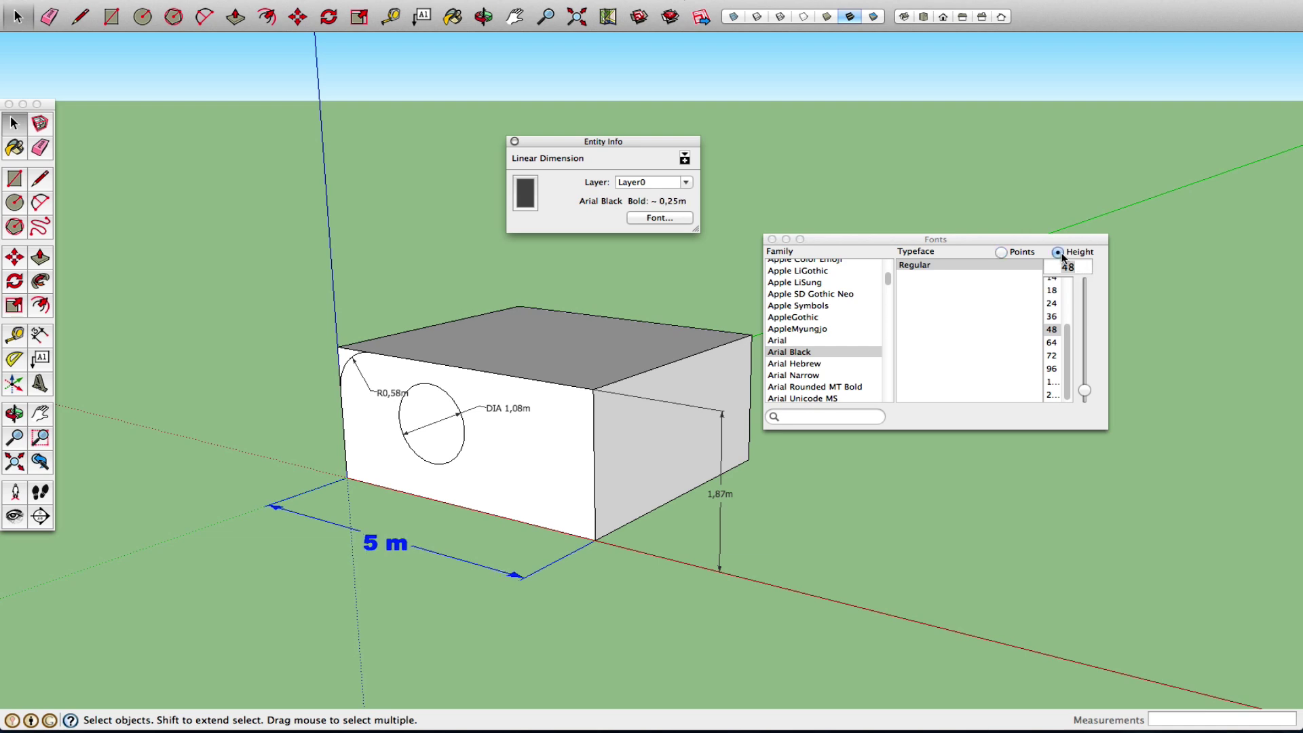
left_click(1003, 252)
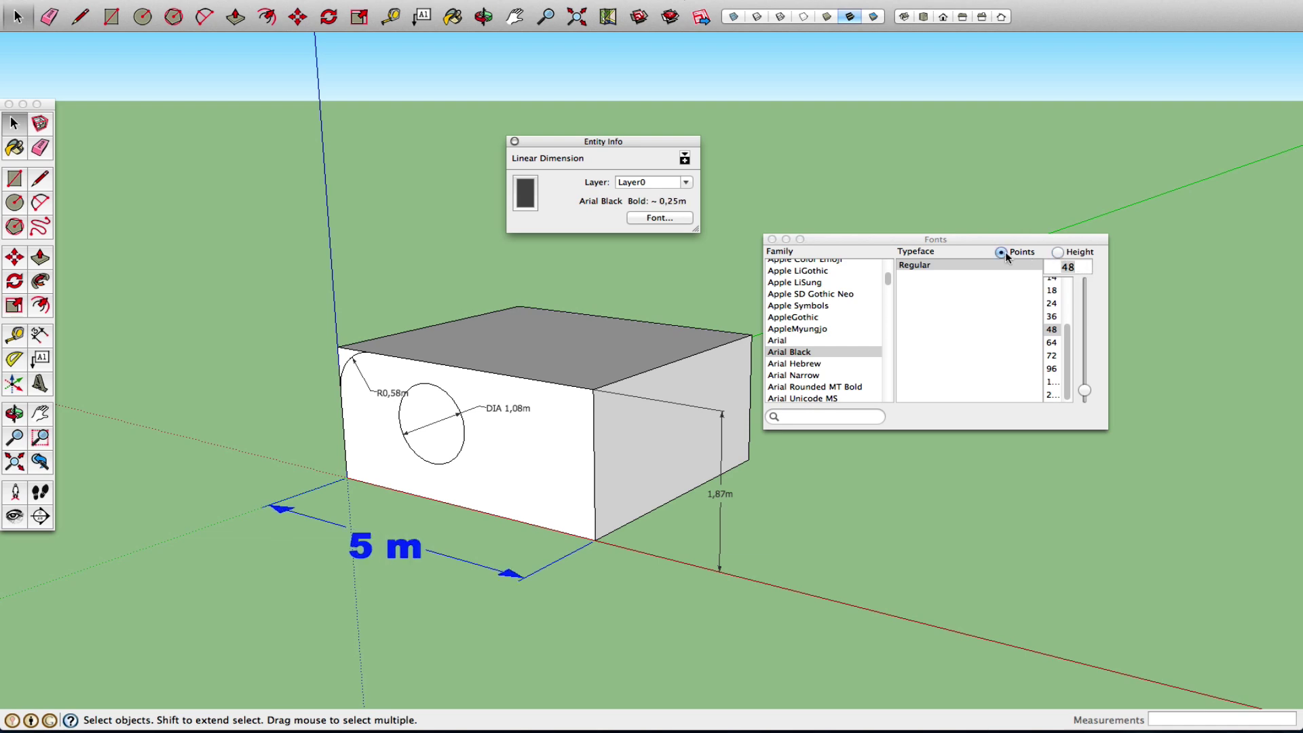
Close the font settings and examine the enlarged bottom edge dimension from different angles around the box
left_click(771, 239)
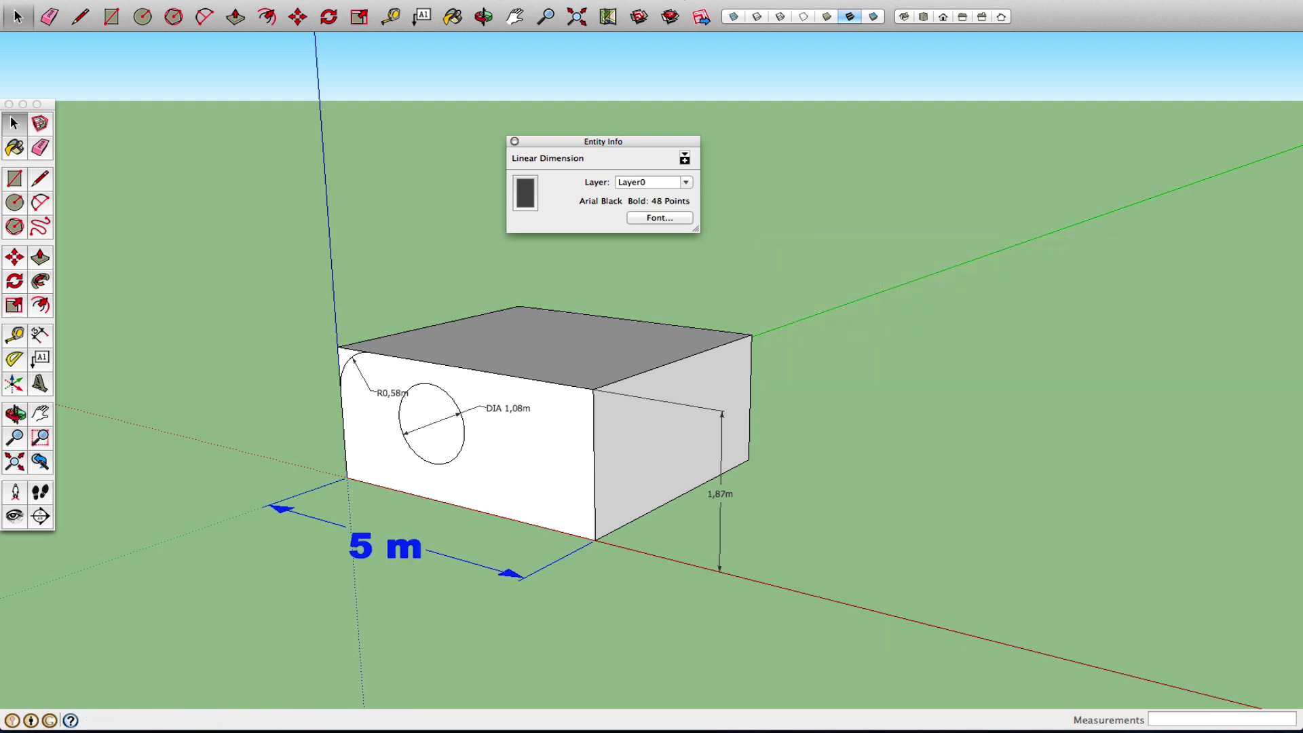
key("o")
left_click_drag(210, 509, 602, 560)
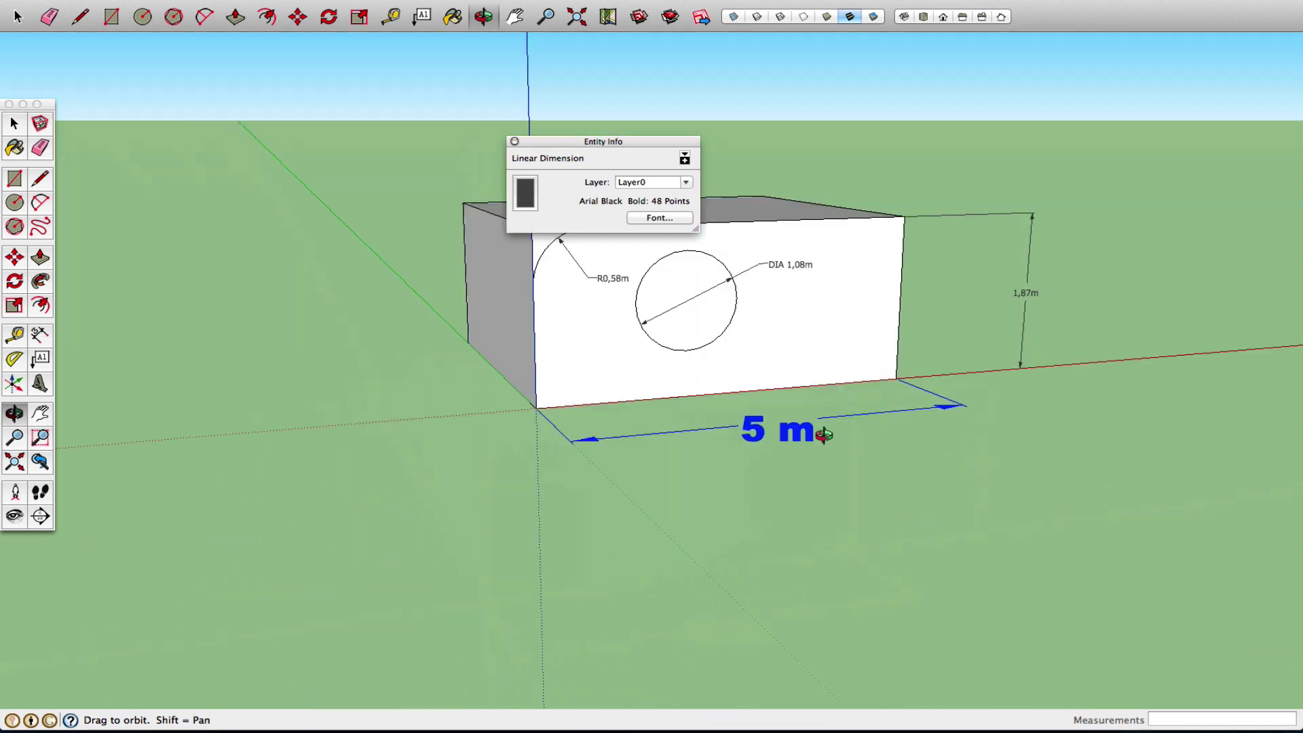
left_click_drag(825, 434, 63, 450)
left_click(40, 413)
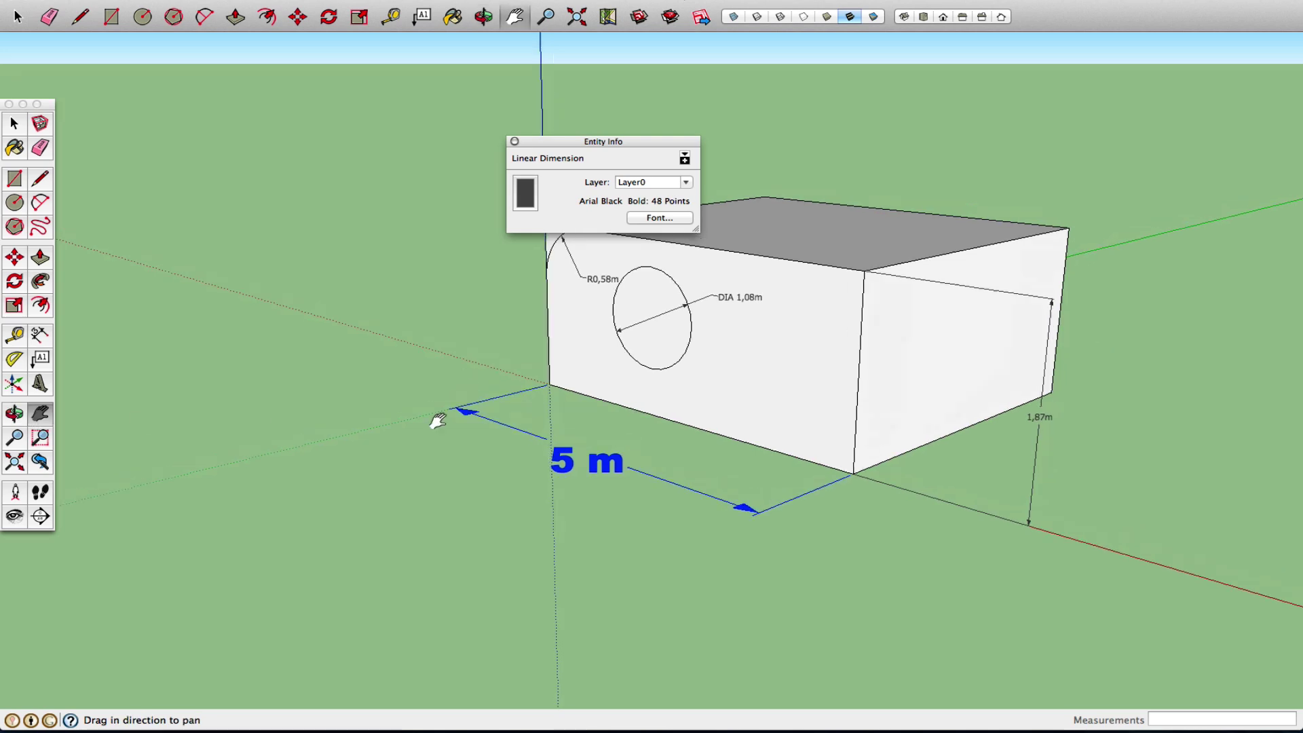
left_click_drag(437, 420, 329, 451)
right_click(339, 448)
left_click(359, 456)
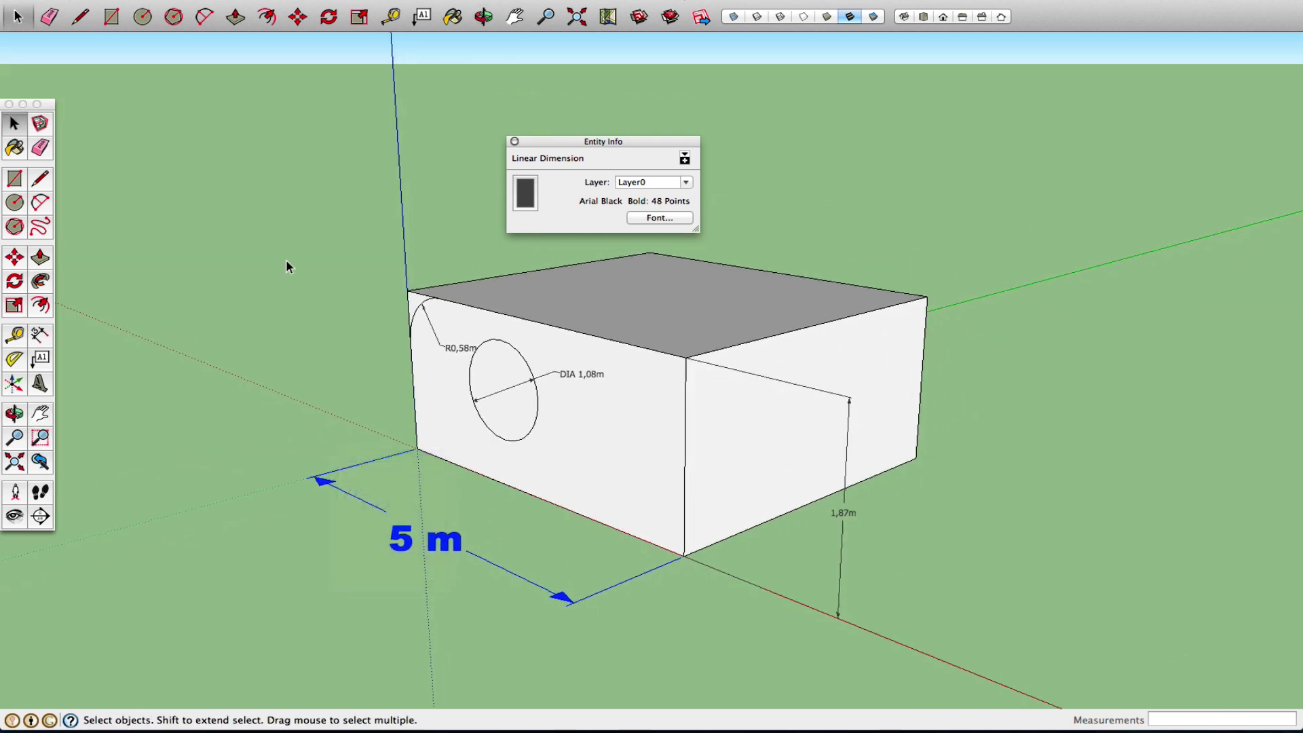
Select the radius, diameter and height dimensions together and inspect their shared entity information
left_click(452, 348)
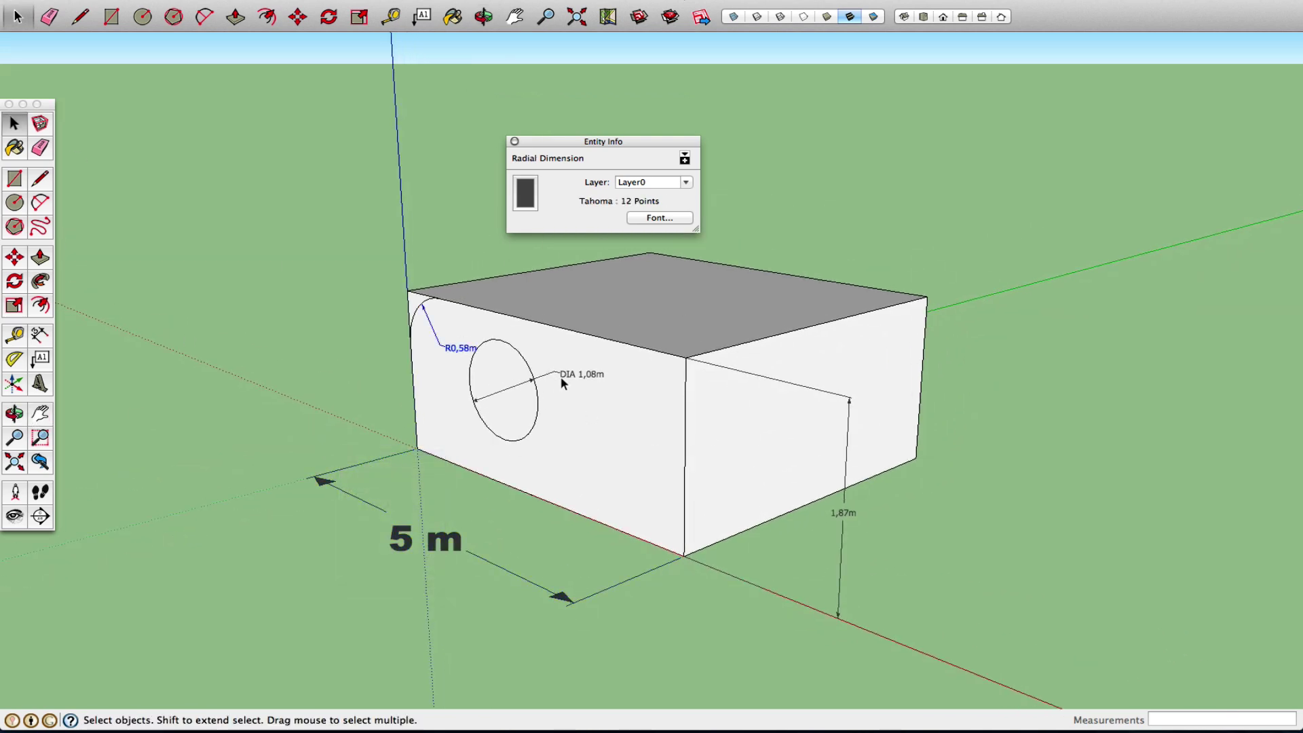
left_click(582, 379, "shift")
left_click(838, 514, "shift")
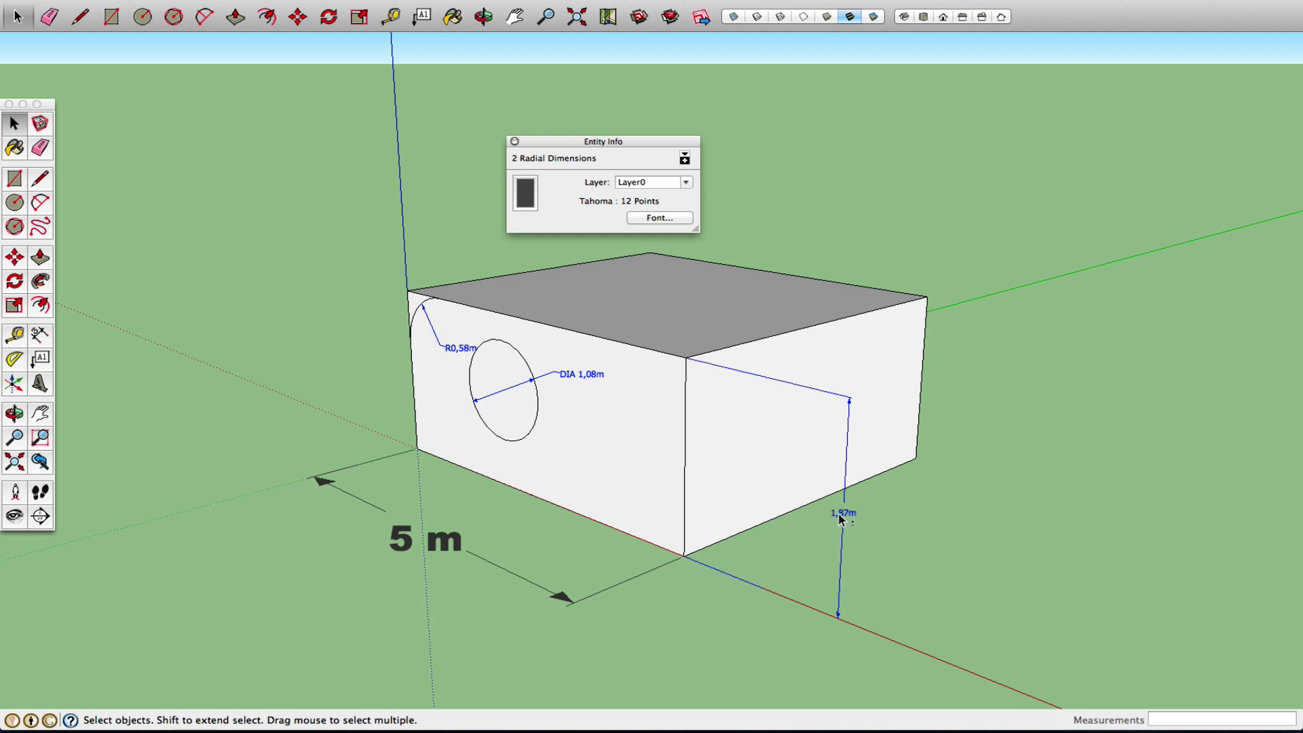
right_click(839, 516)
left_click(879, 519)
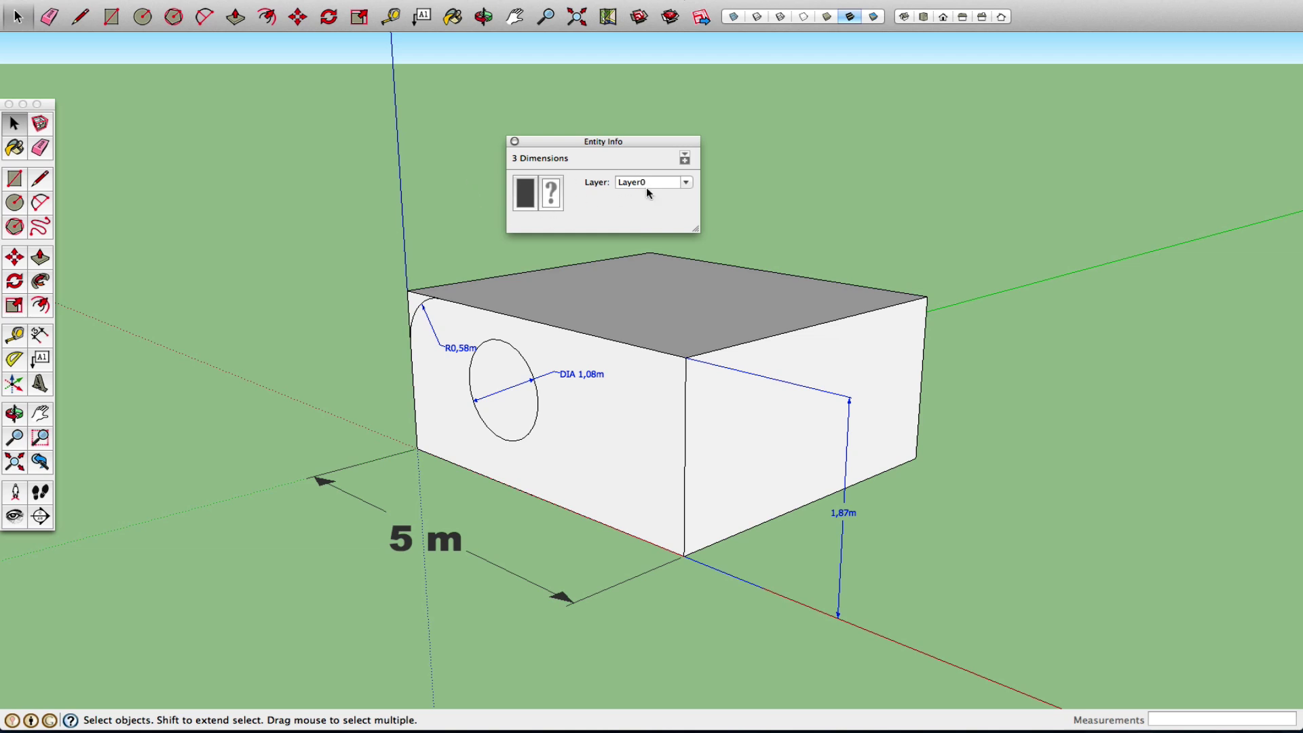
Select the box's height dimension alone, check its font information, and close the entity information
right_click(845, 478)
key("Escape")
left_click(867, 533)
left_click(849, 517)
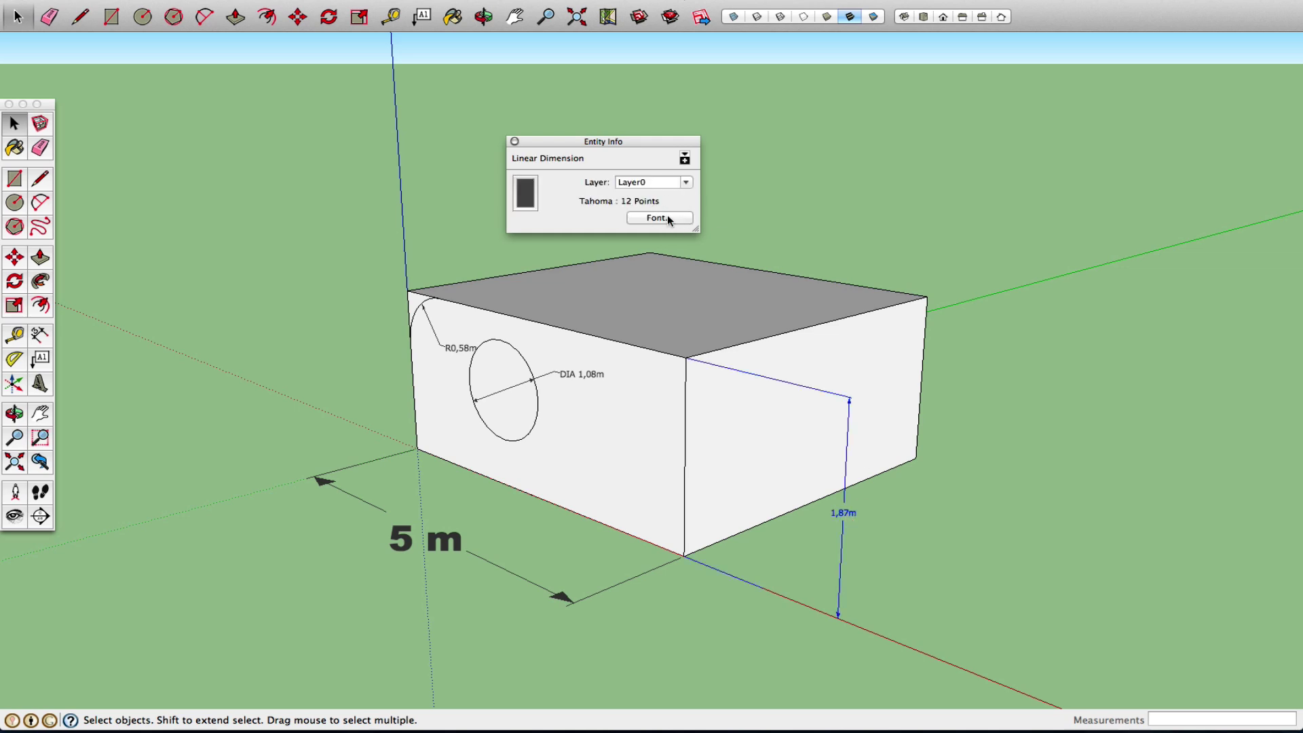
left_click(515, 141)
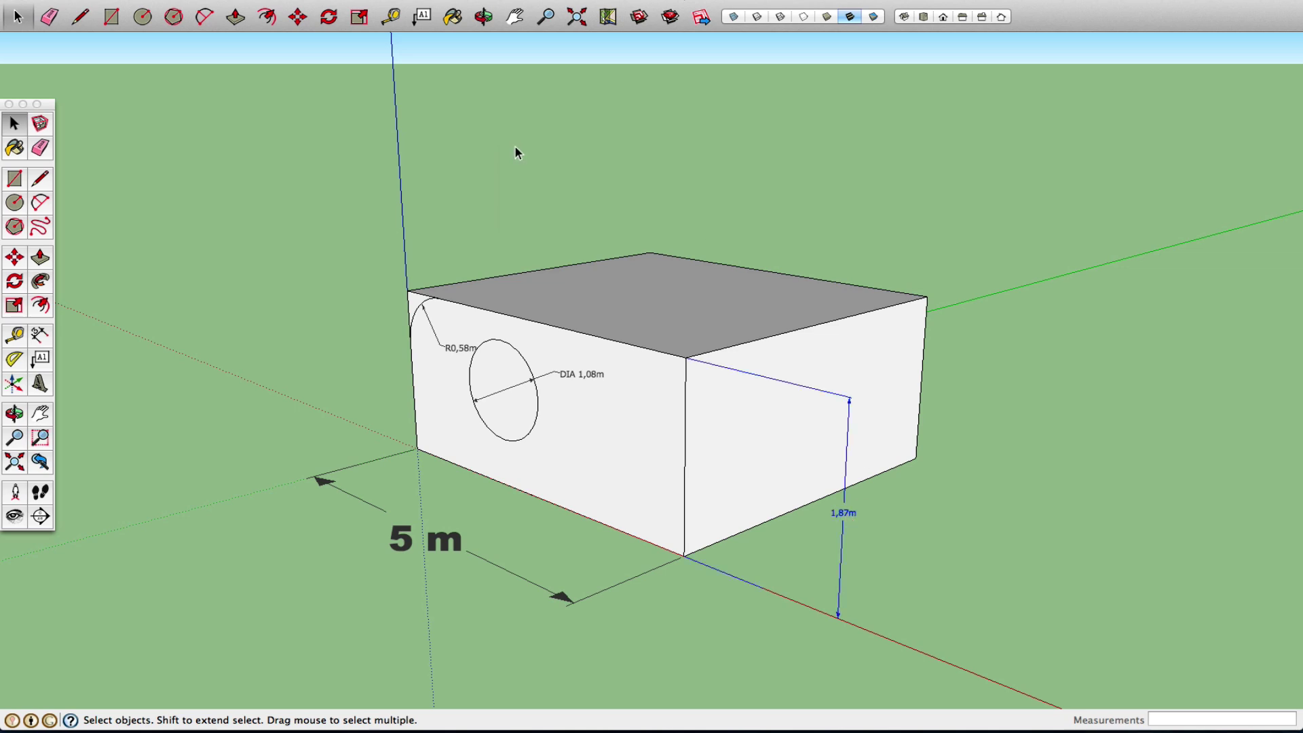
Examine from opposite sides of the box how the dimension texts are oriented towards the viewer
left_click(14, 412)
left_click_drag(394, 475, 853, 527)
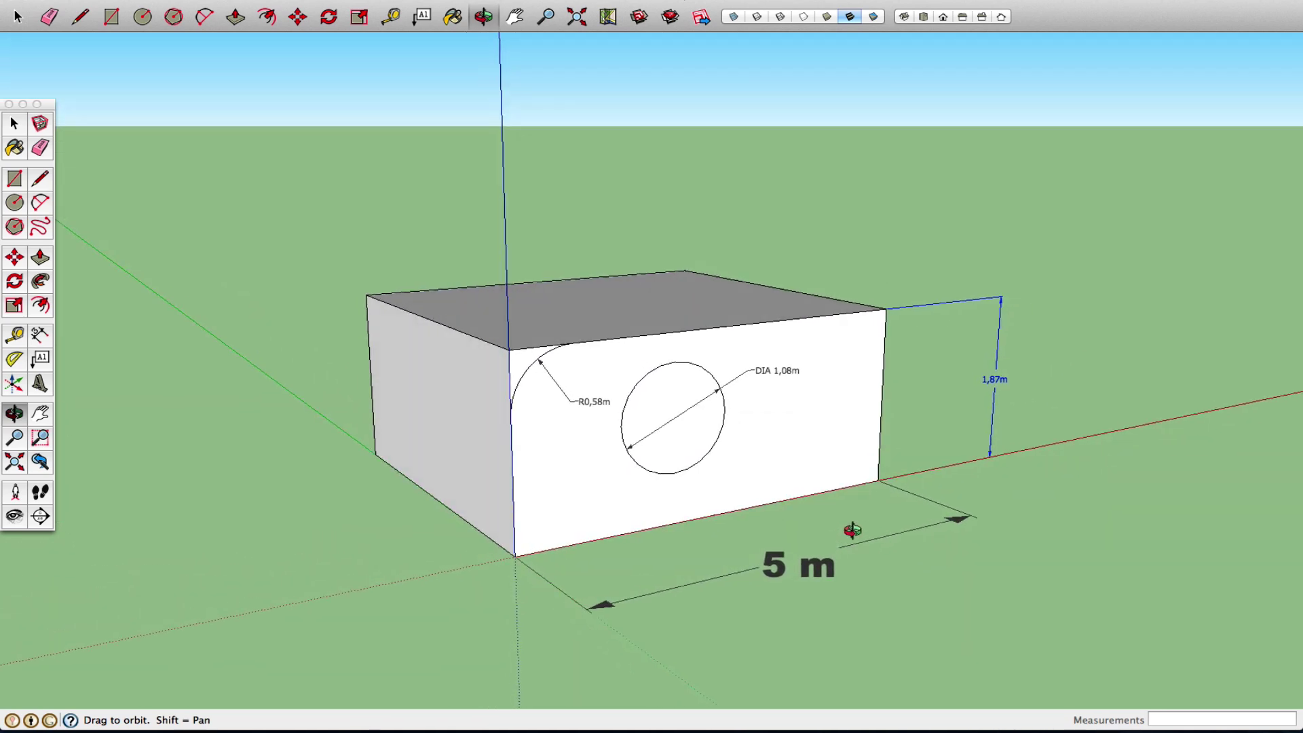
left_click(40, 414)
left_click_drag(837, 399, 651, 380)
right_click(658, 388)
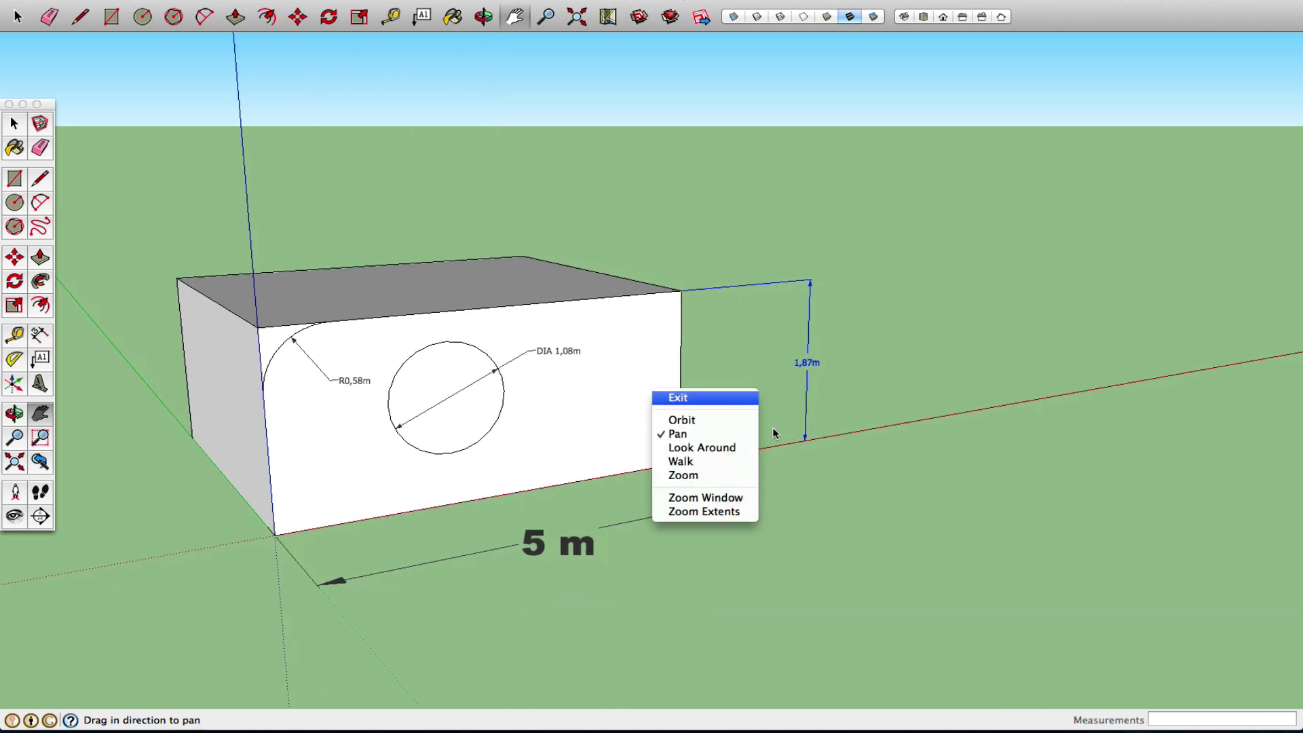
left_click(673, 398)
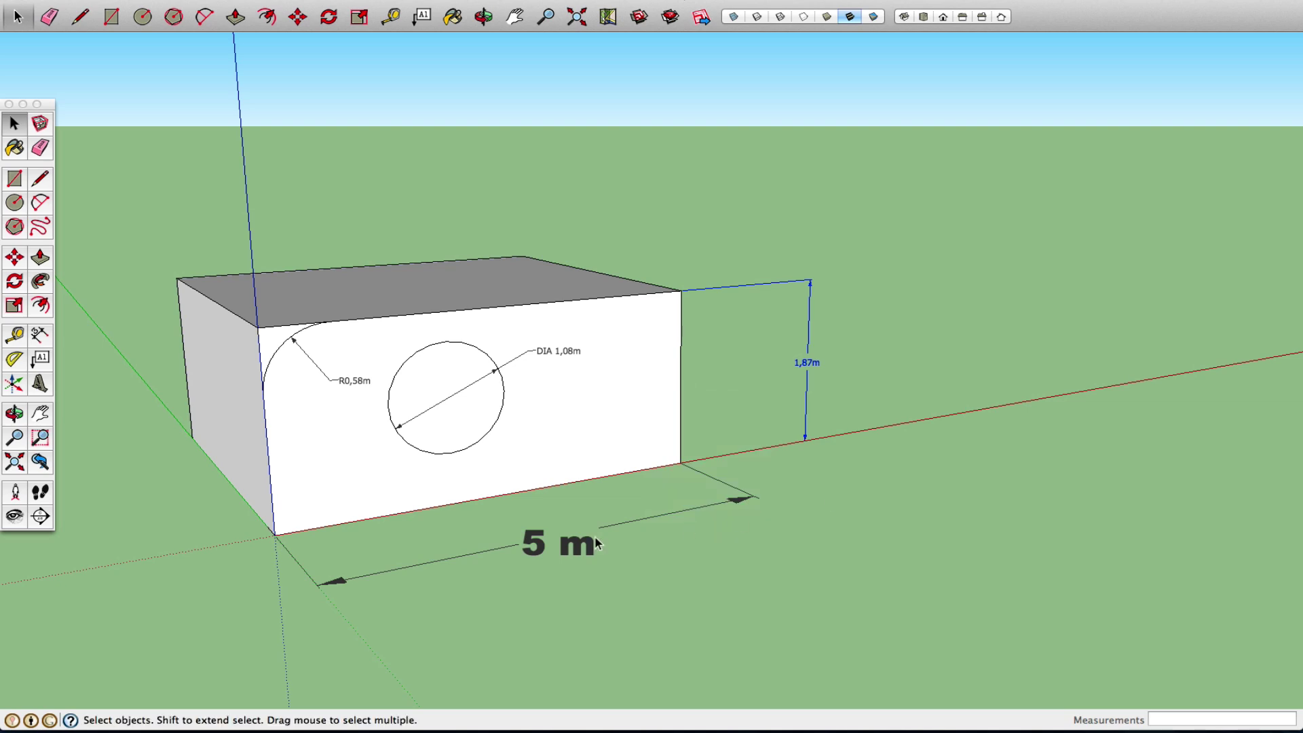
left_click(15, 414)
left_click_drag(687, 531, 558, 561)
right_click(563, 560)
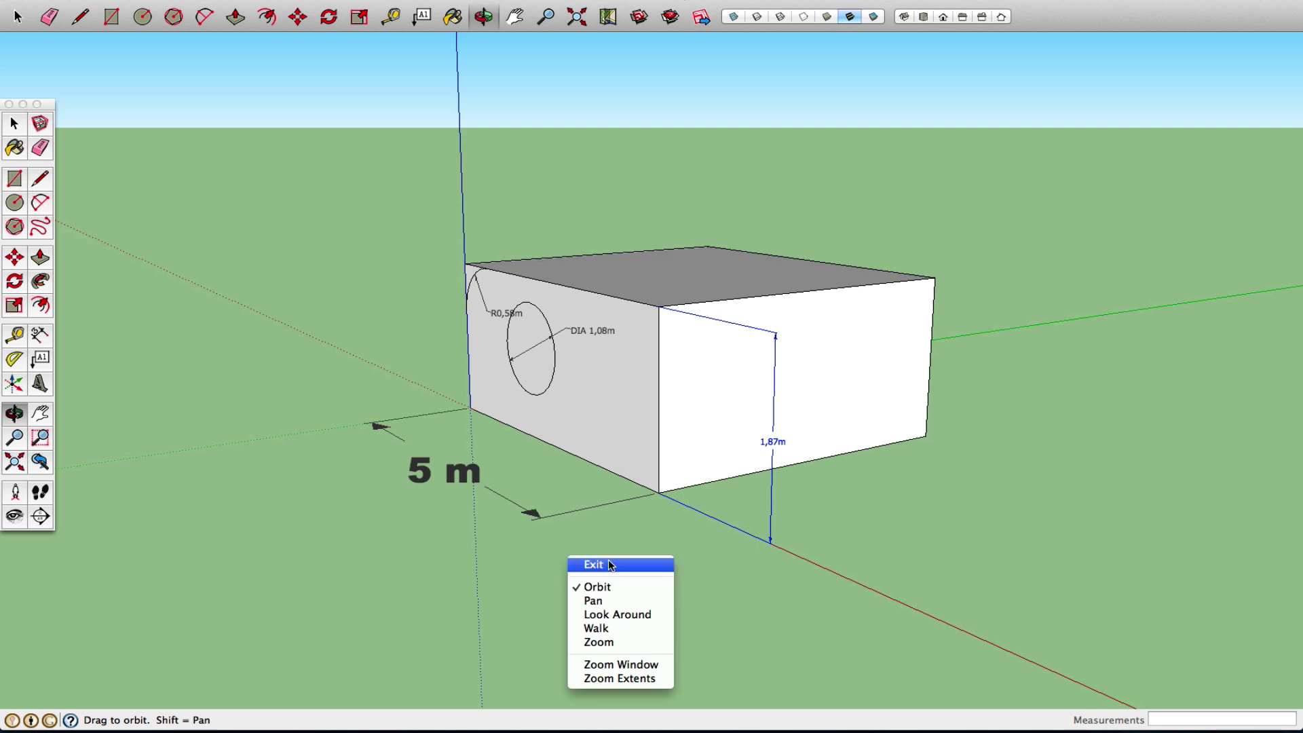
left_click(608, 565)
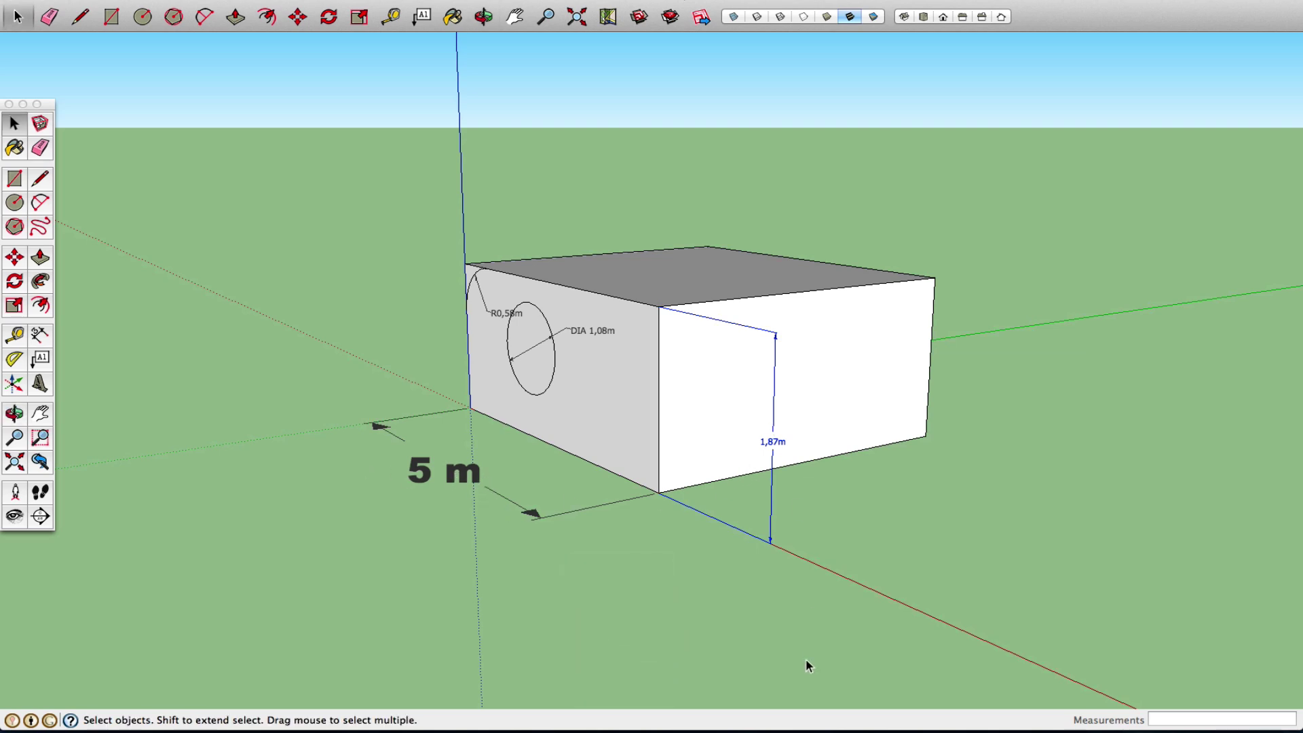
Check the bottom edge dimension's text position options and its expanded entity information, then close the information
right_click(465, 477)
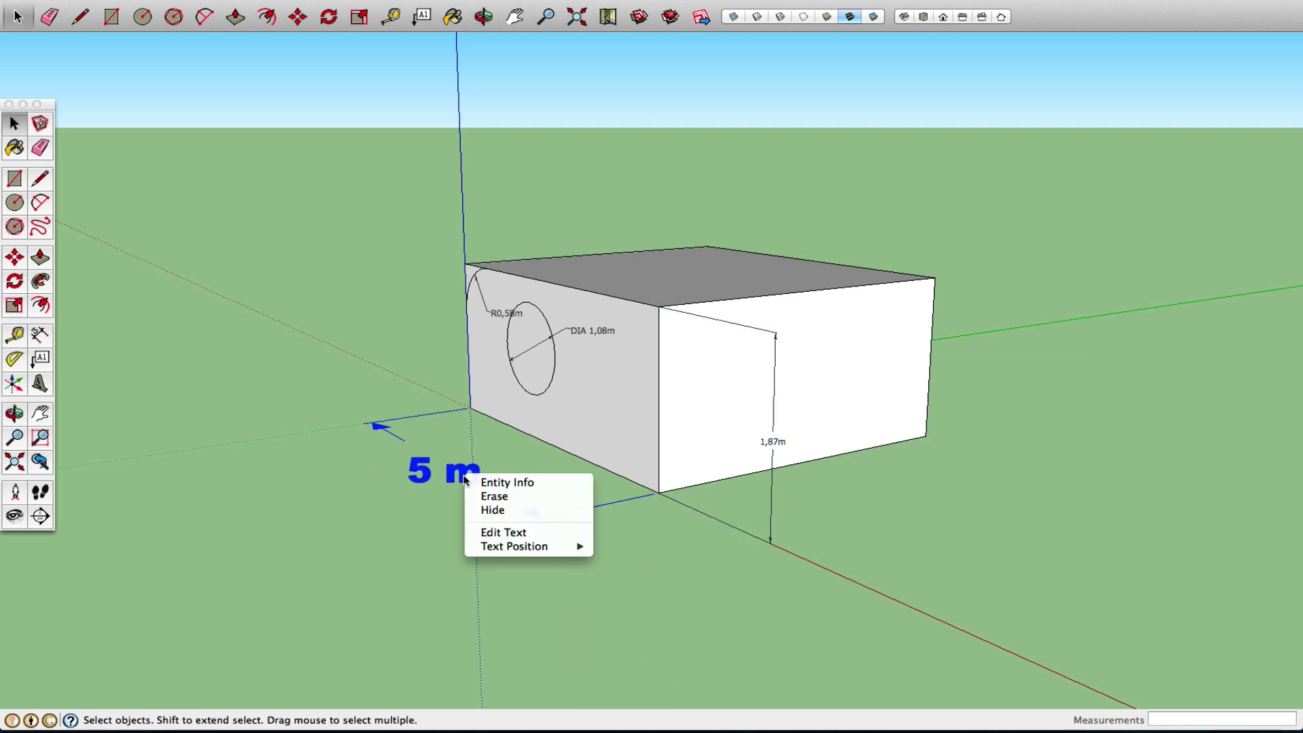
mouse_move(513, 553)
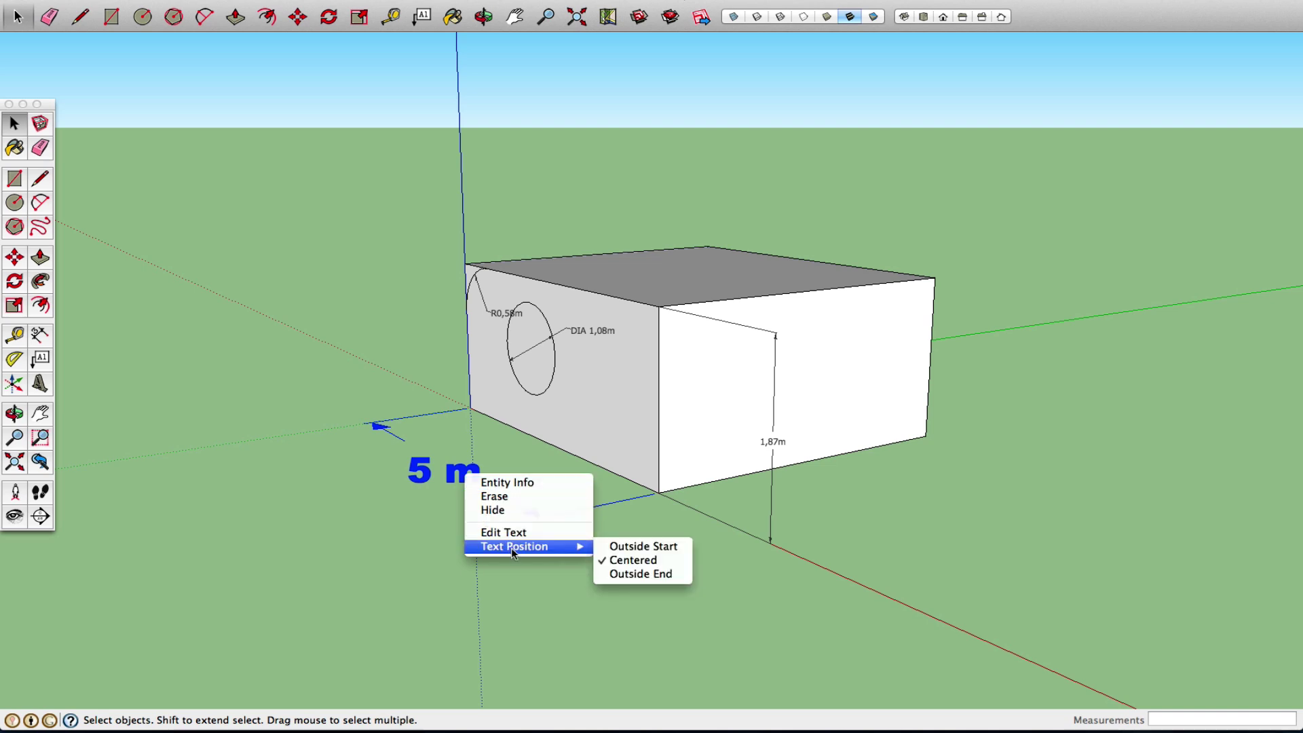
left_click(532, 483)
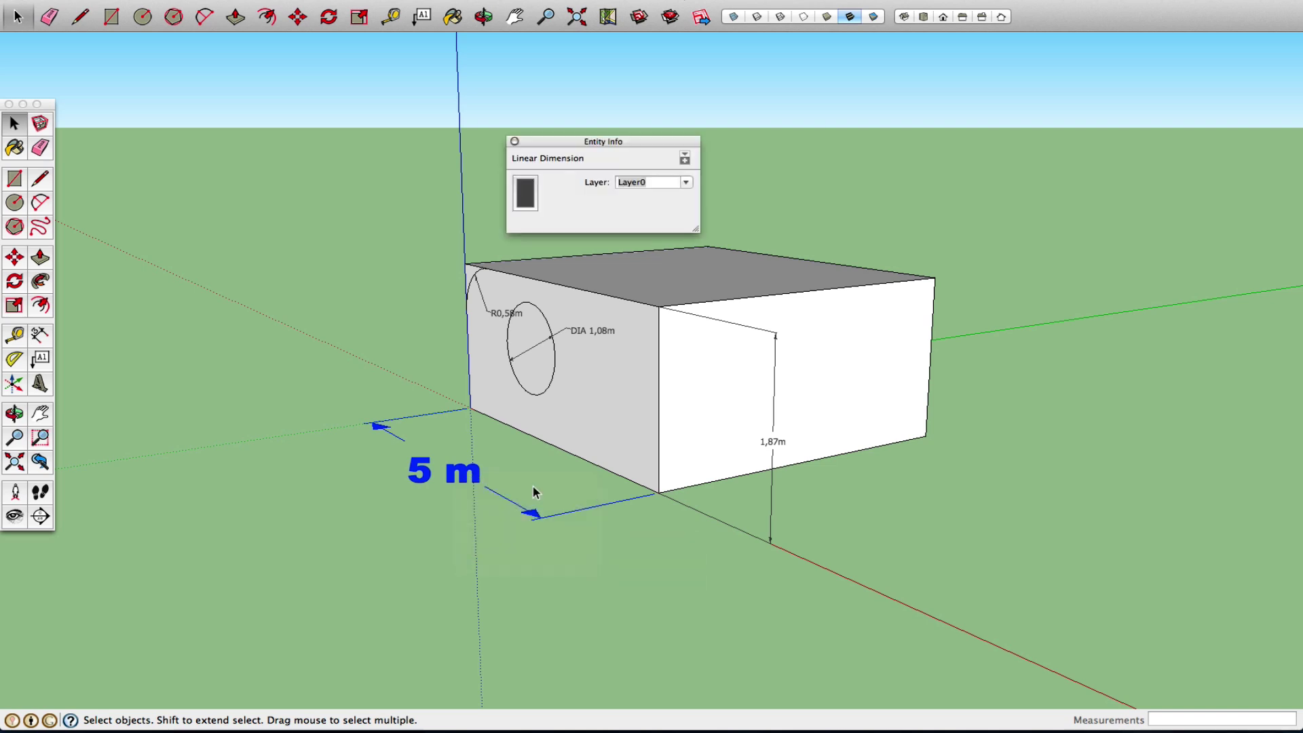
left_click(685, 160)
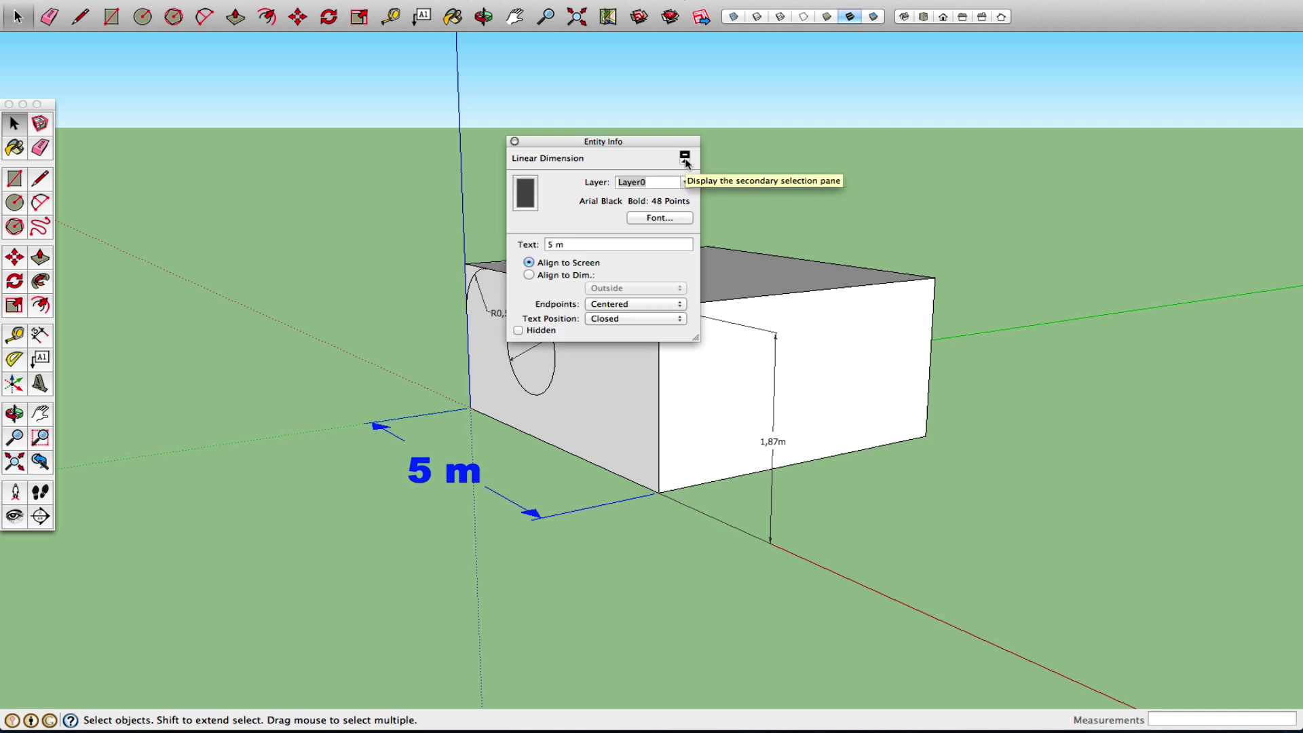
left_click(514, 141)
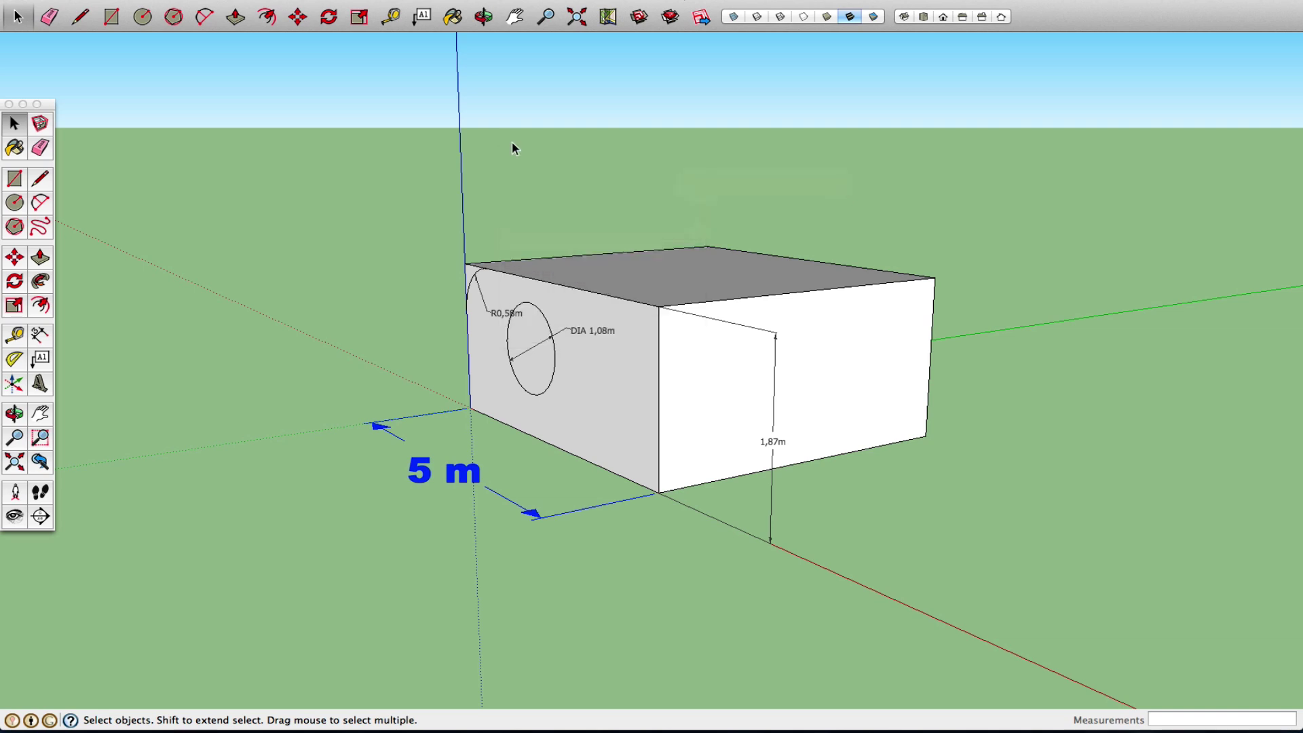
Reopen the bottom edge dimension's entity information and toggle the extra details, leaving them expanded
right_click(461, 475)
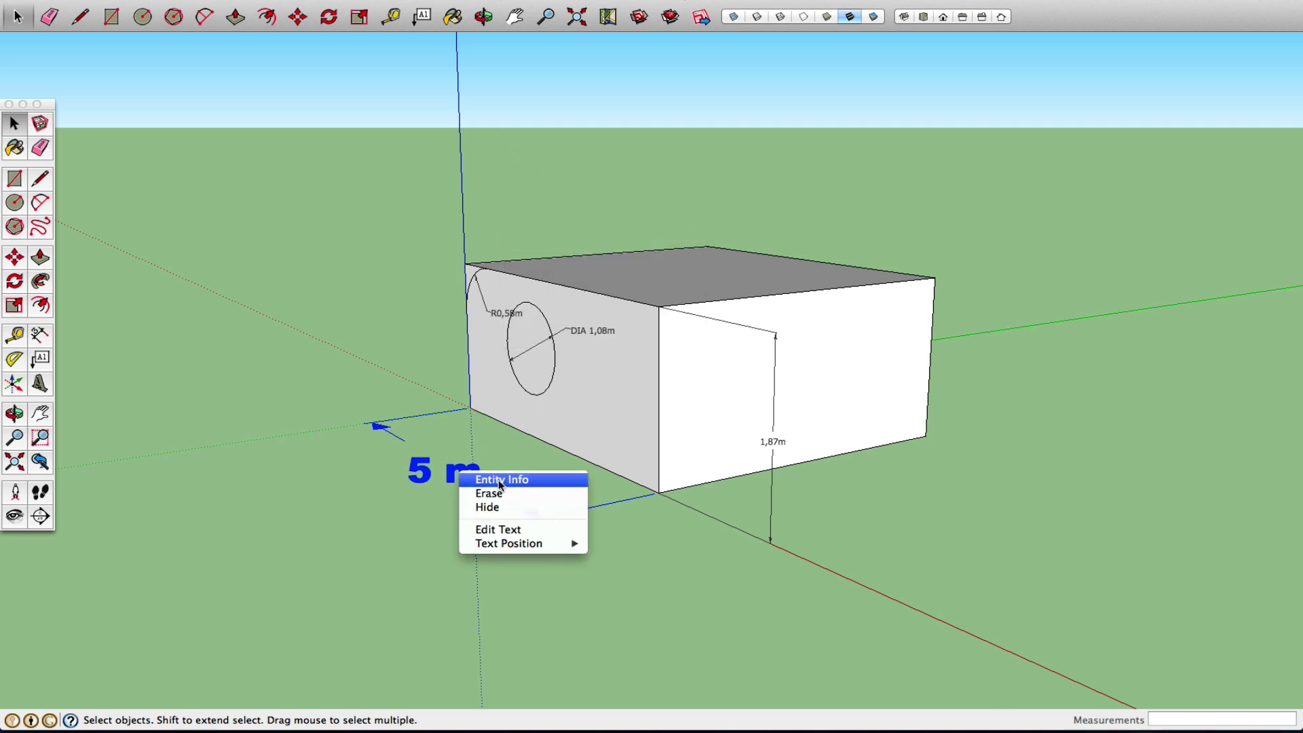
left_click(530, 480)
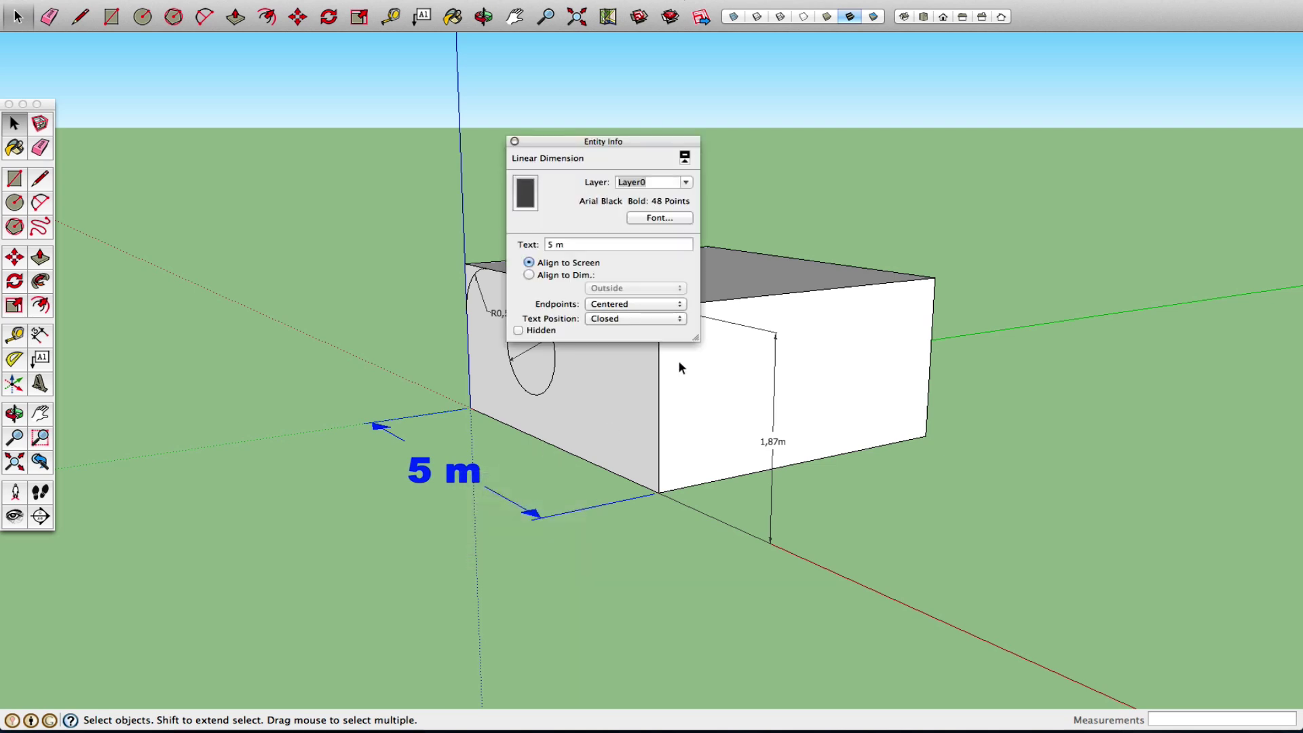
left_click(685, 158)
left_click(685, 157)
left_click(684, 157)
left_click(684, 158)
left_click(685, 159)
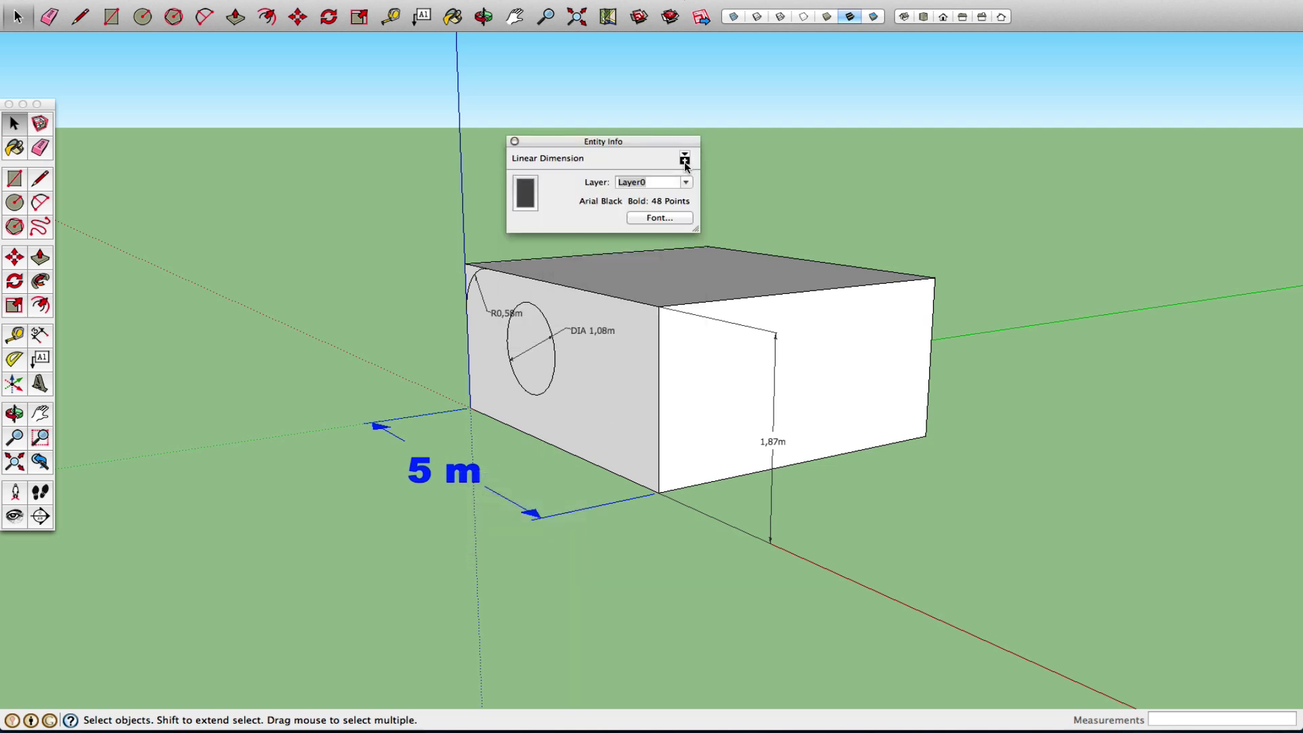
left_click(685, 160)
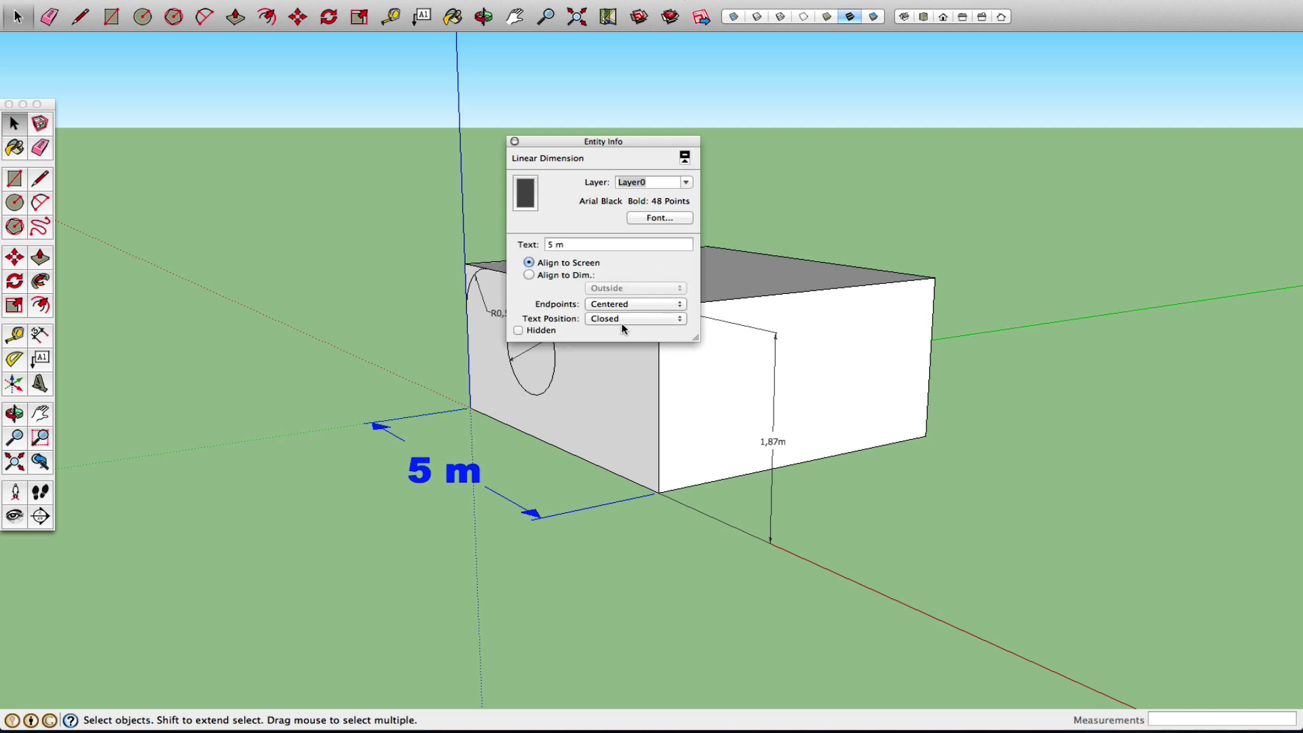
Compare the bottom edge dimension's text editing and text position commands with the settings in its entity information
right_click(476, 472)
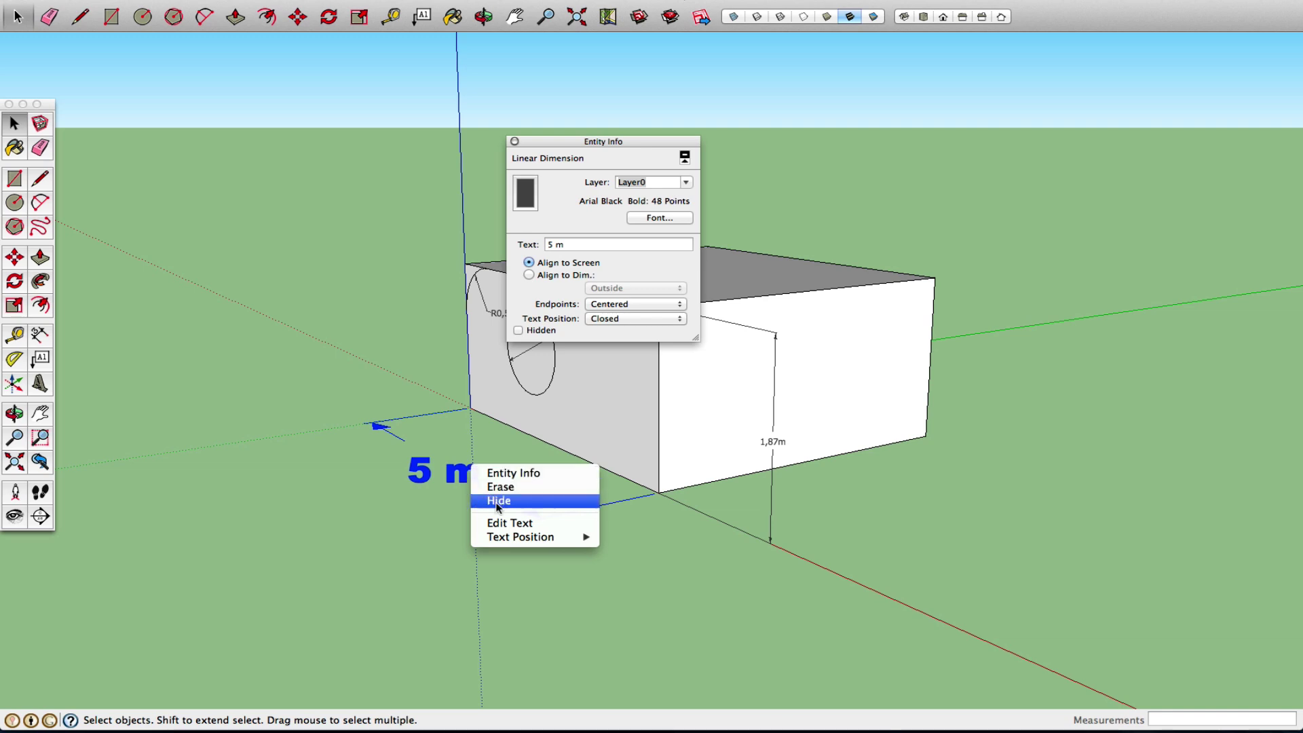
mouse_move(529, 536)
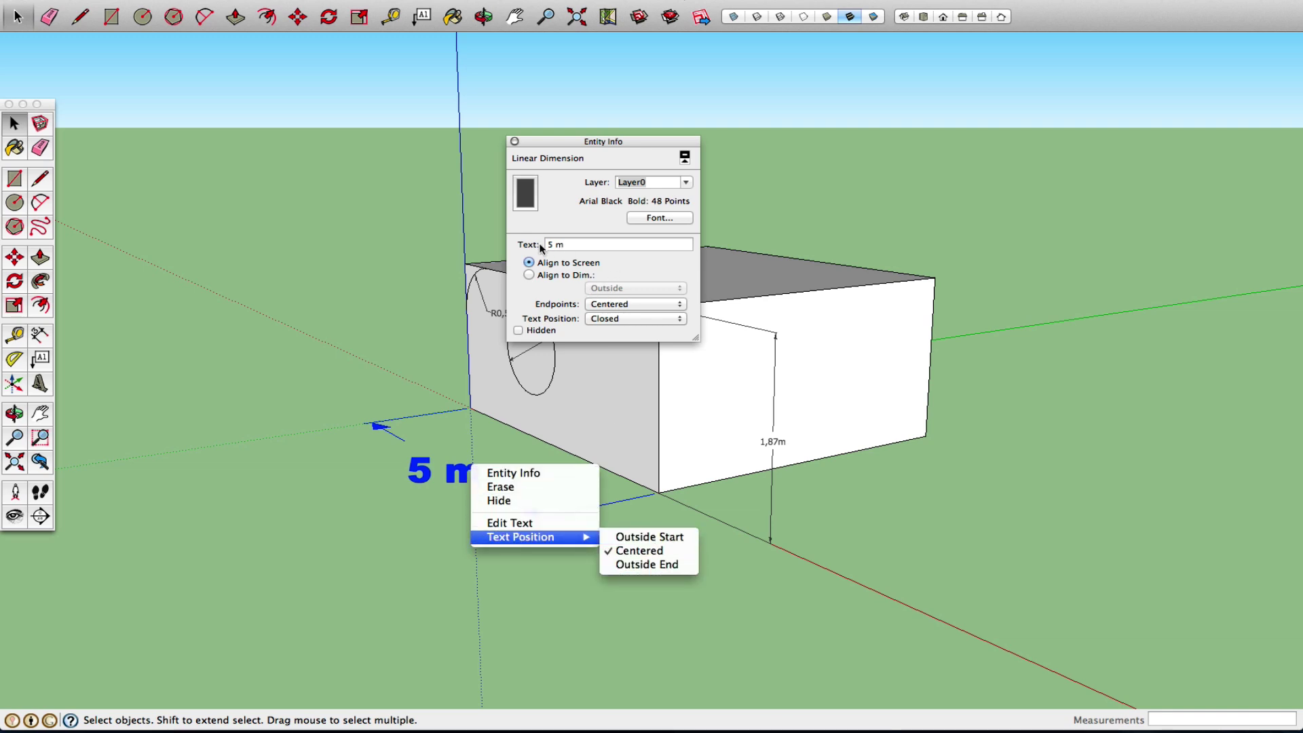
left_click(635, 263)
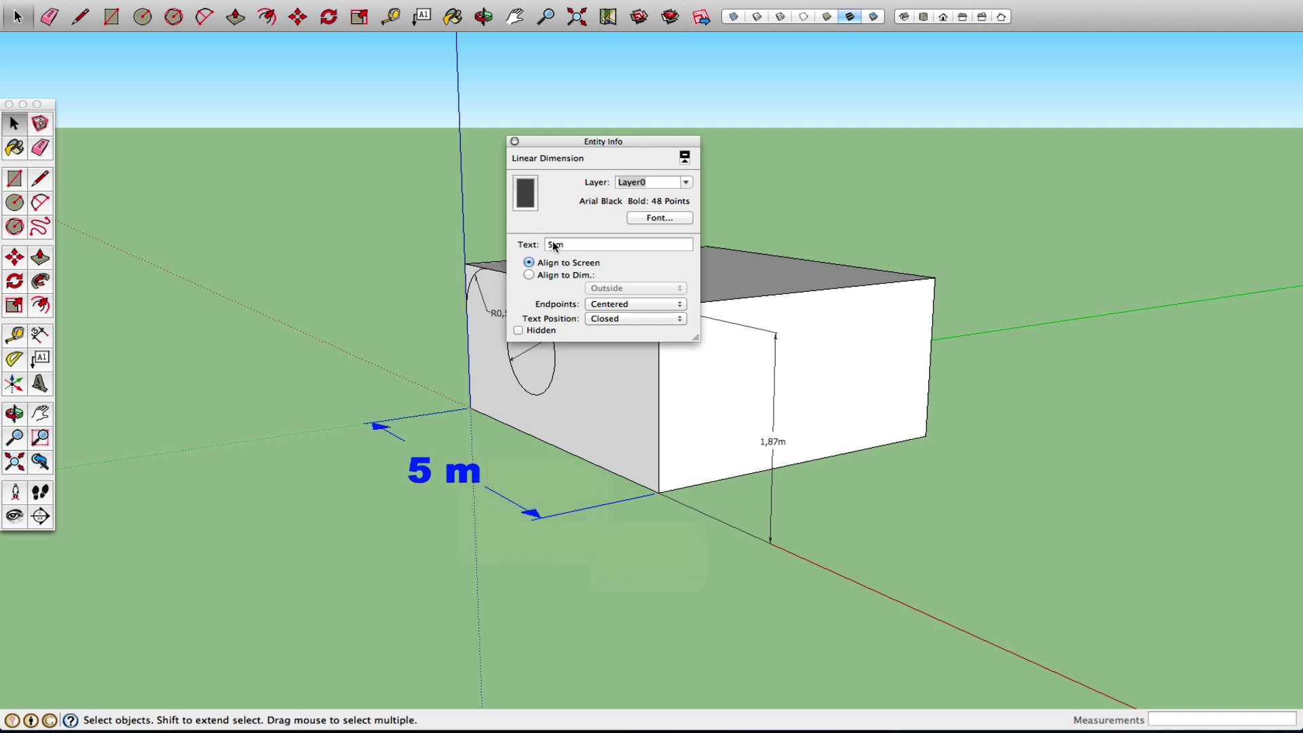
right_click(468, 467)
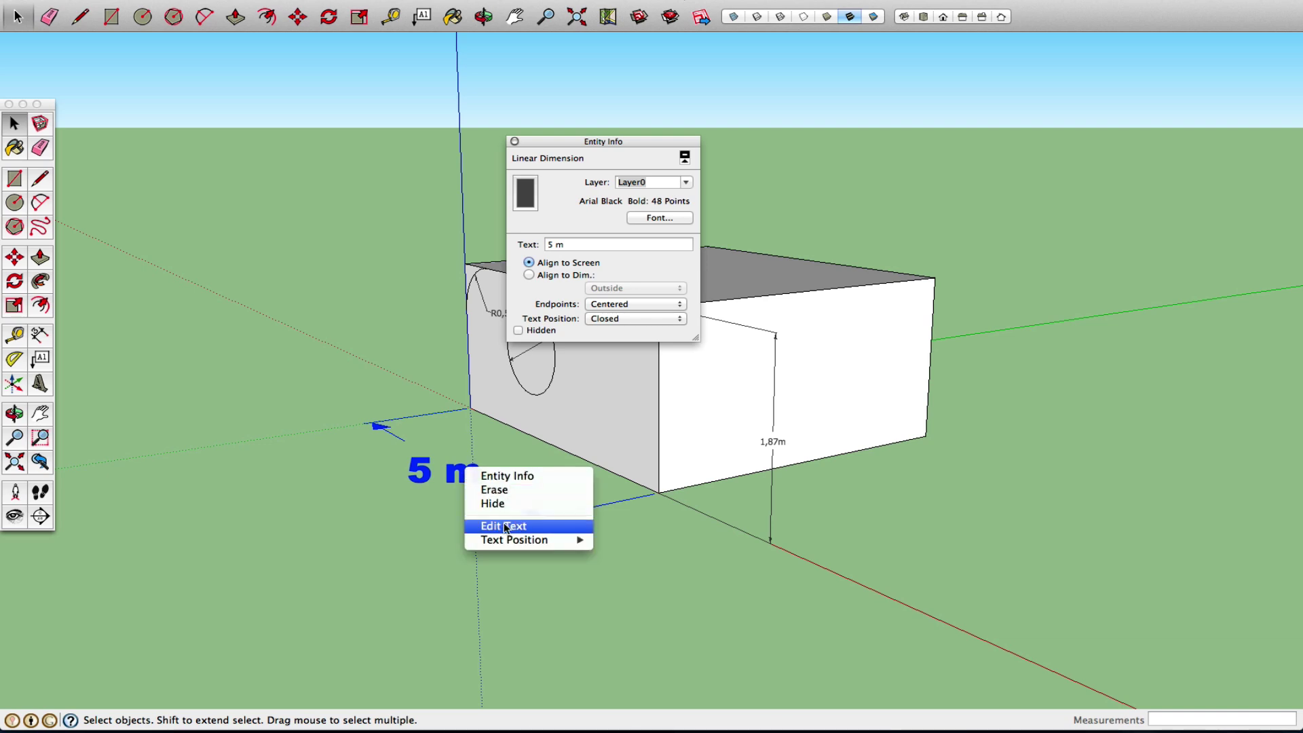
left_click(569, 246)
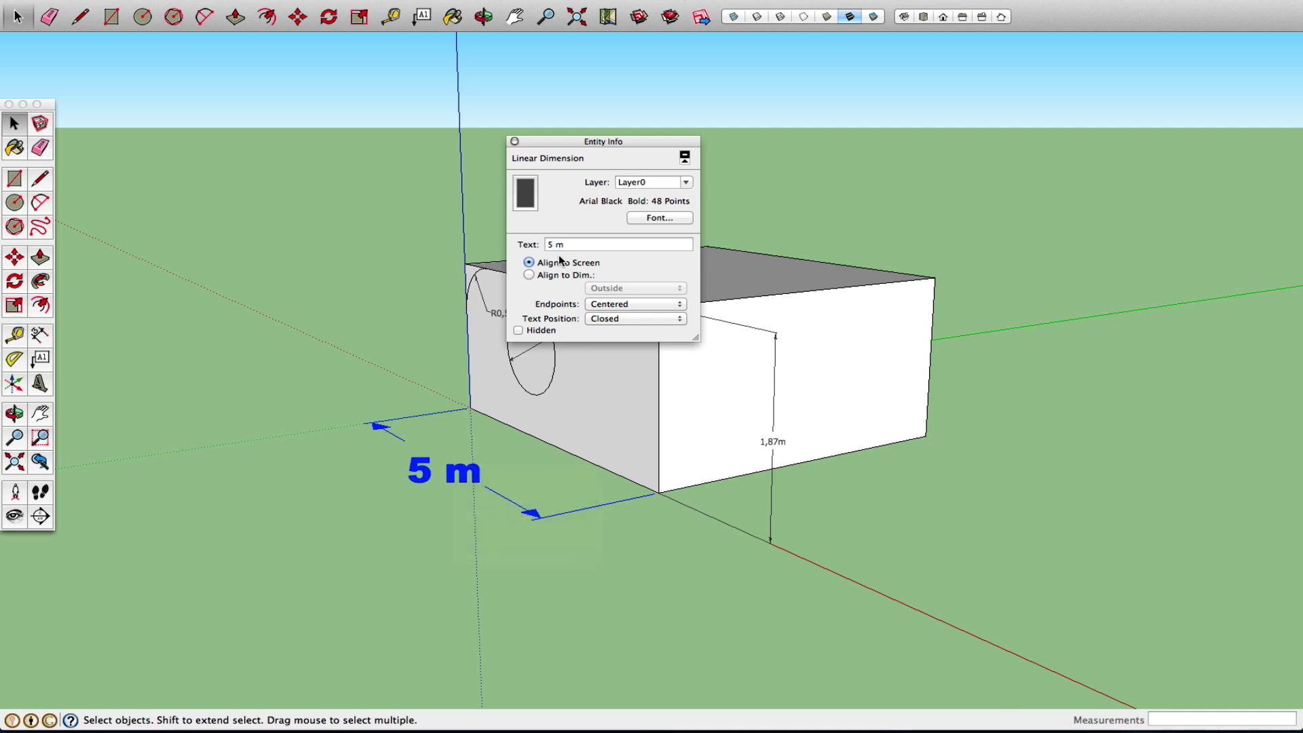
Highlight the bottom edge dimension's text value and review the choices offered for Endpoints and Text Position
double_click(549, 245)
left_click_drag(547, 246, 571, 251)
left_click(575, 247)
left_click_drag(562, 247, 541, 249)
left_click(645, 305)
left_click(619, 332)
left_click(630, 317)
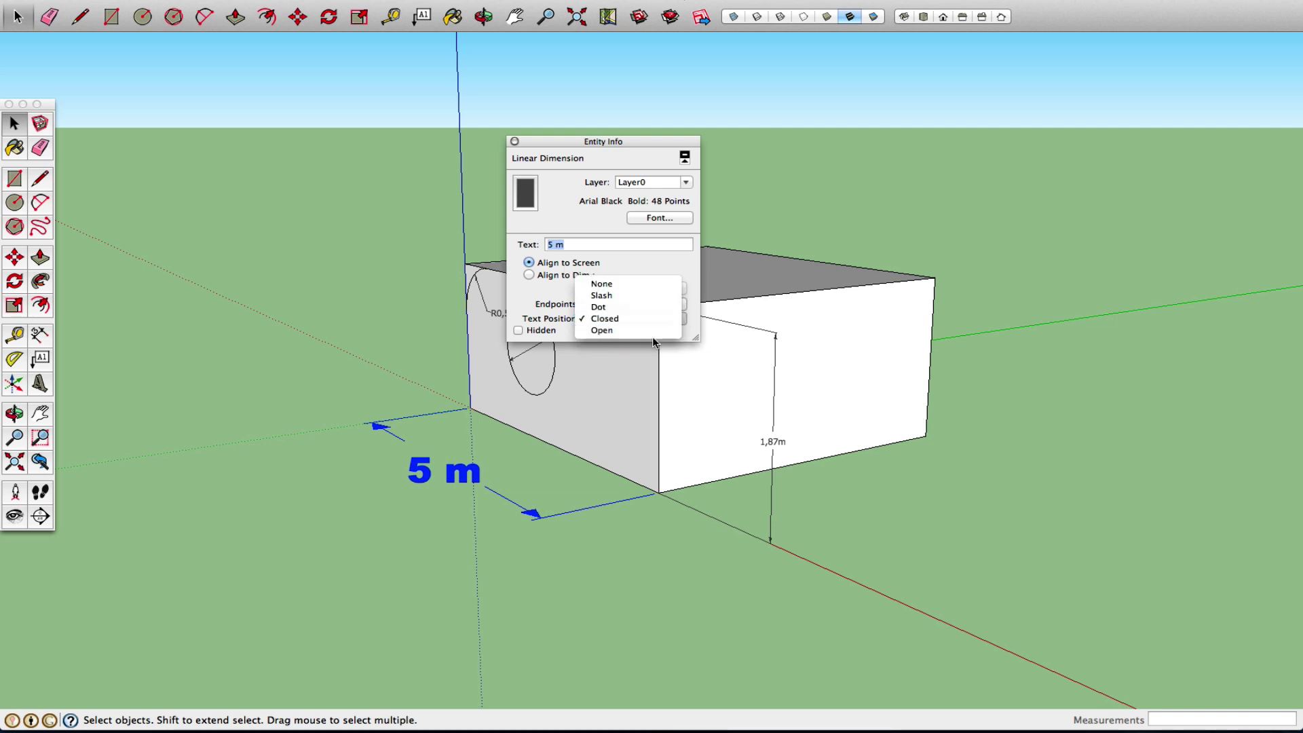
left_click(691, 308)
Set the bottom edge dimension's text to Align to Dim., switching back to Align to Screen once for comparison
left_click(562, 278)
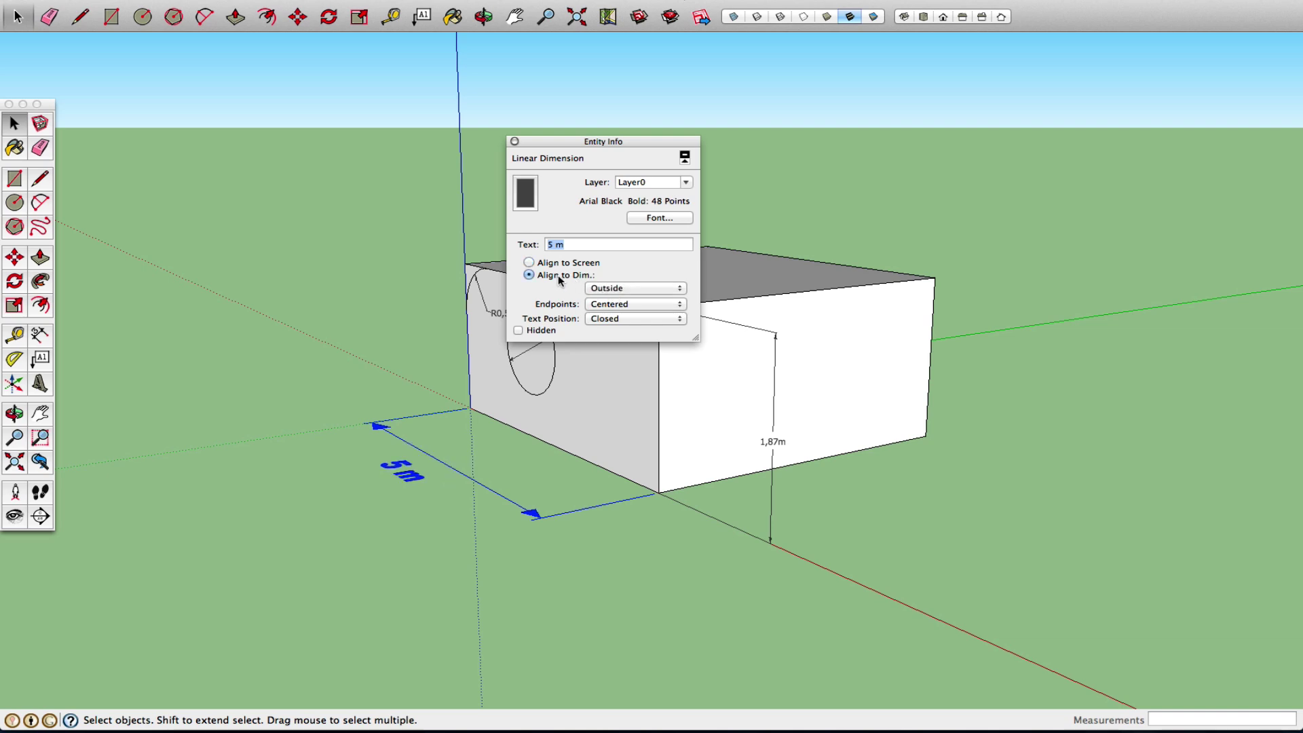
left_click(568, 264)
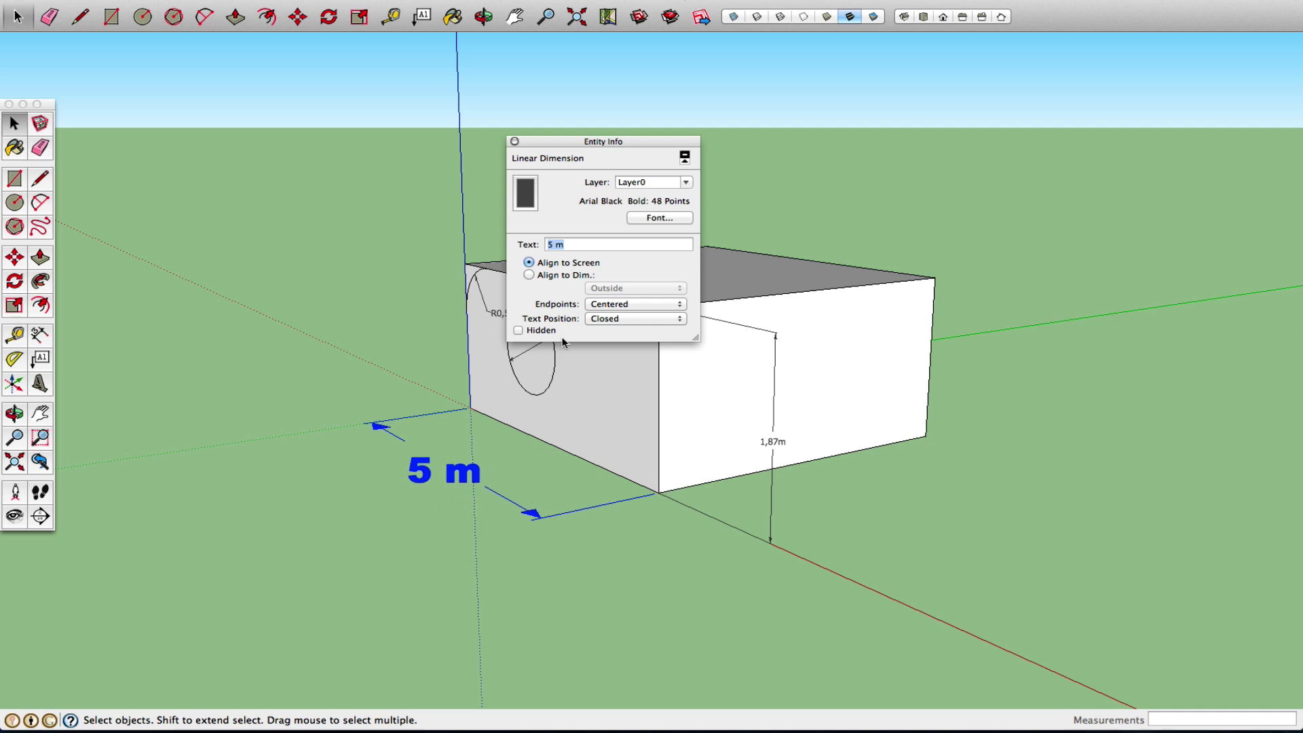
left_click(563, 277)
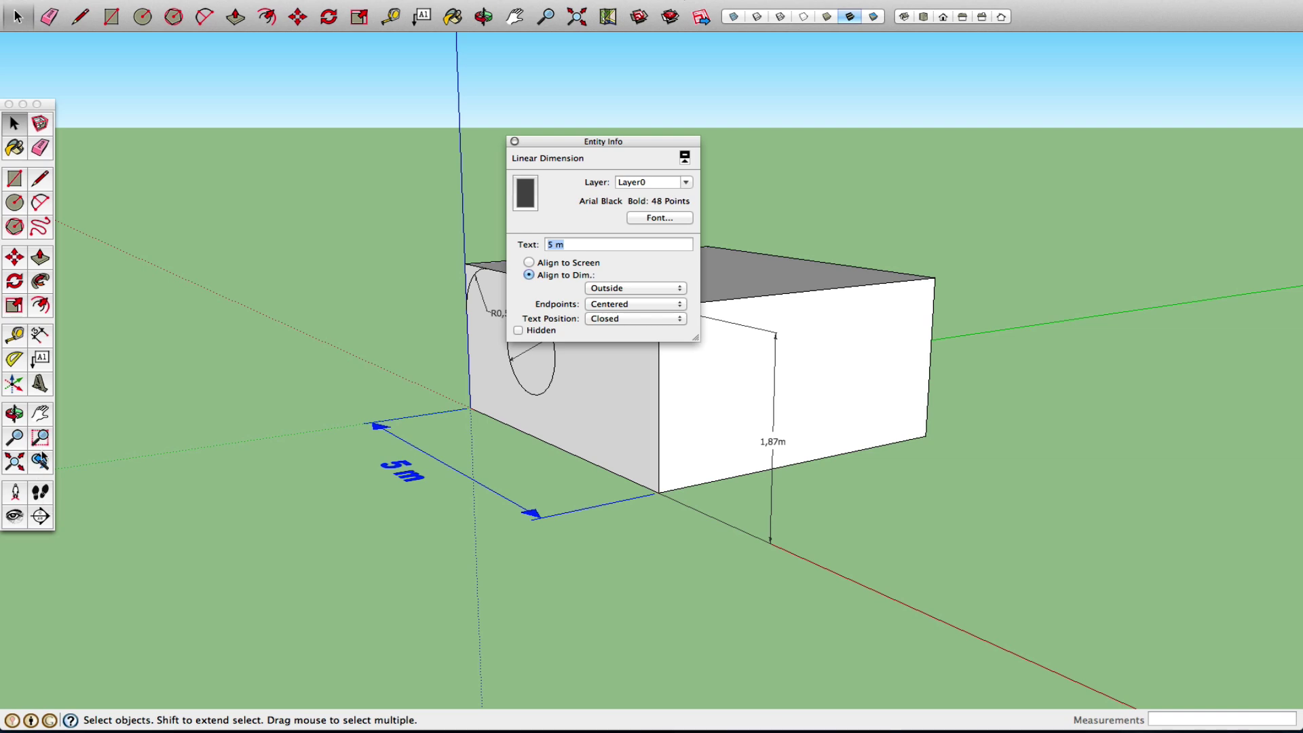
View the box from the front and set the bottom edge dimension's aligned text placement to Centered
left_click(20, 417)
left_click_drag(357, 509, 609, 508)
left_click_drag(427, 490, 713, 572)
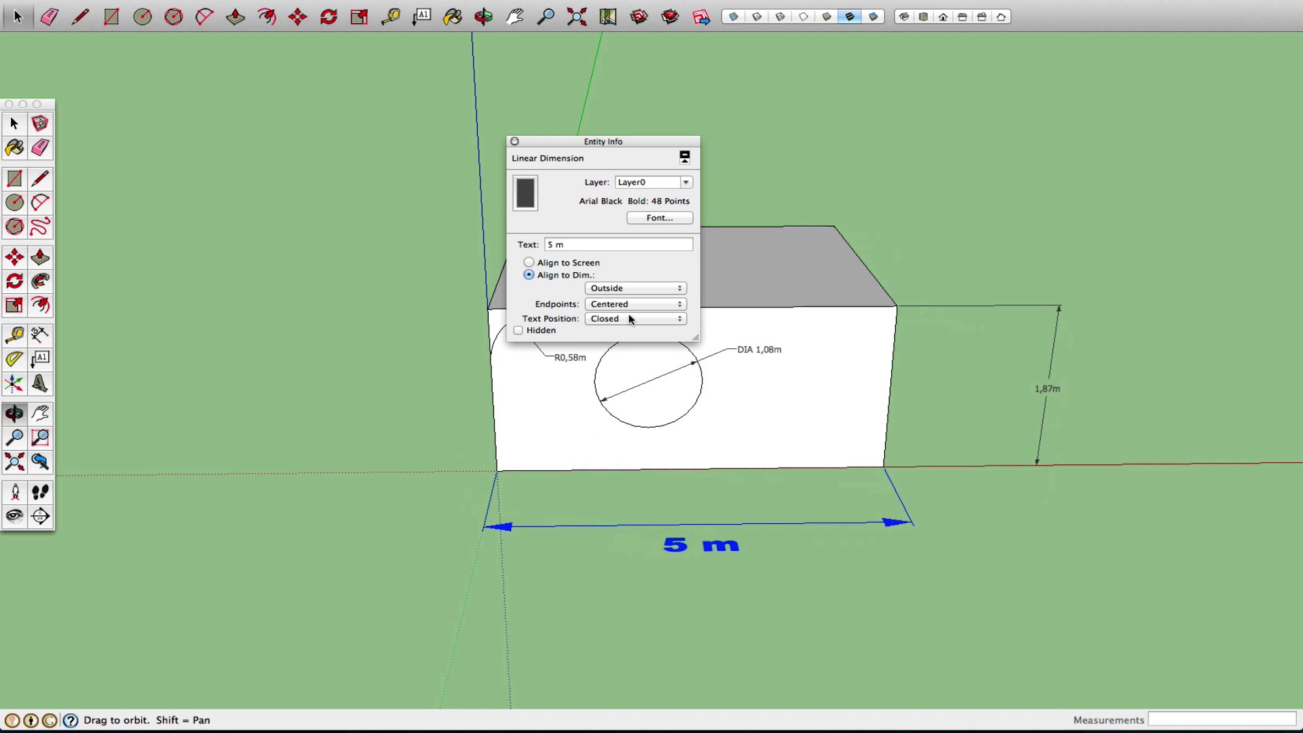
left_click(637, 288)
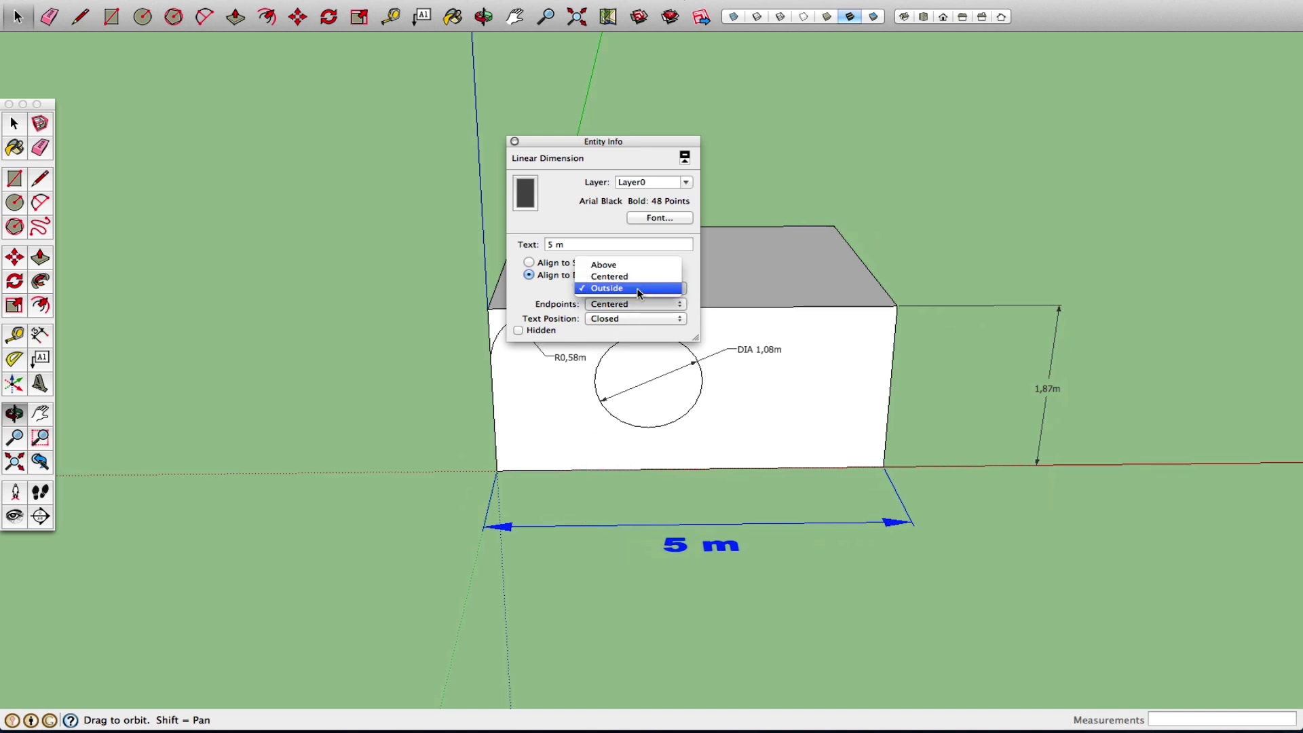
left_click(635, 278)
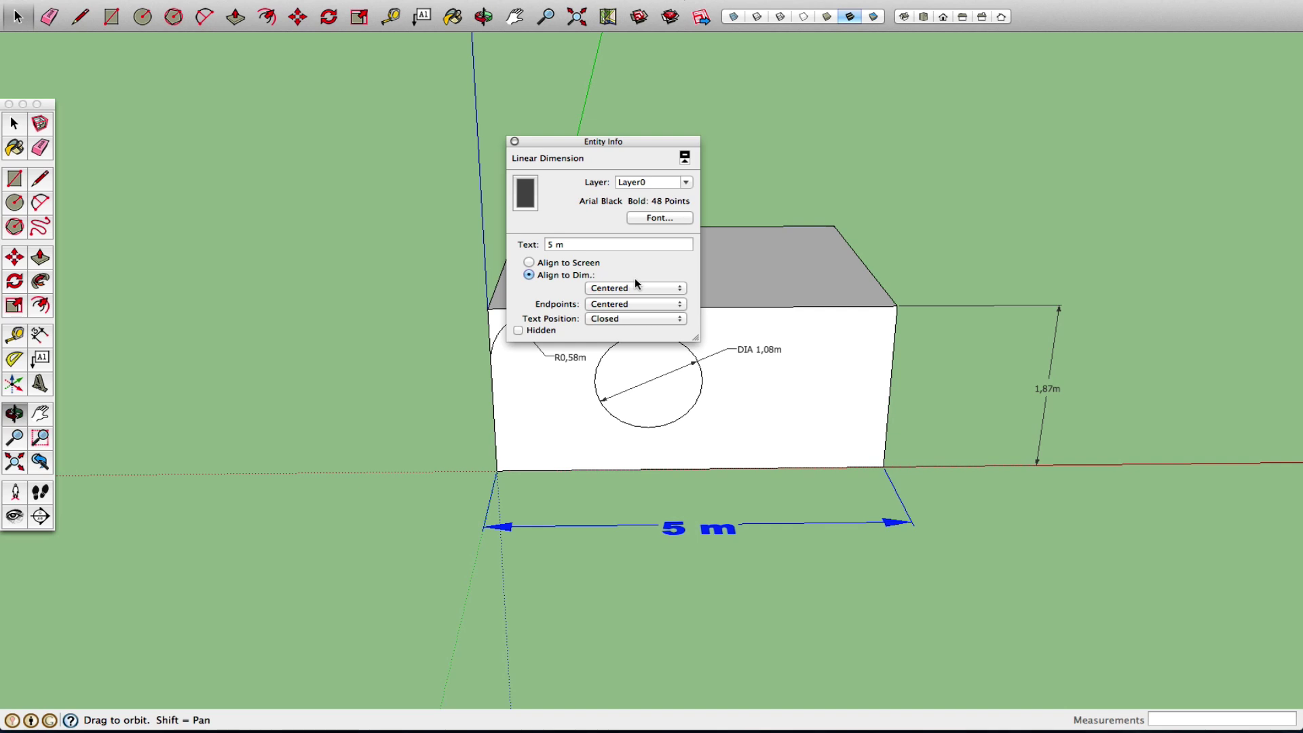
Set the bottom edge dimension's aligned text placement to Above and inspect it on the box from an angled view
left_click(635, 288)
left_click(636, 272)
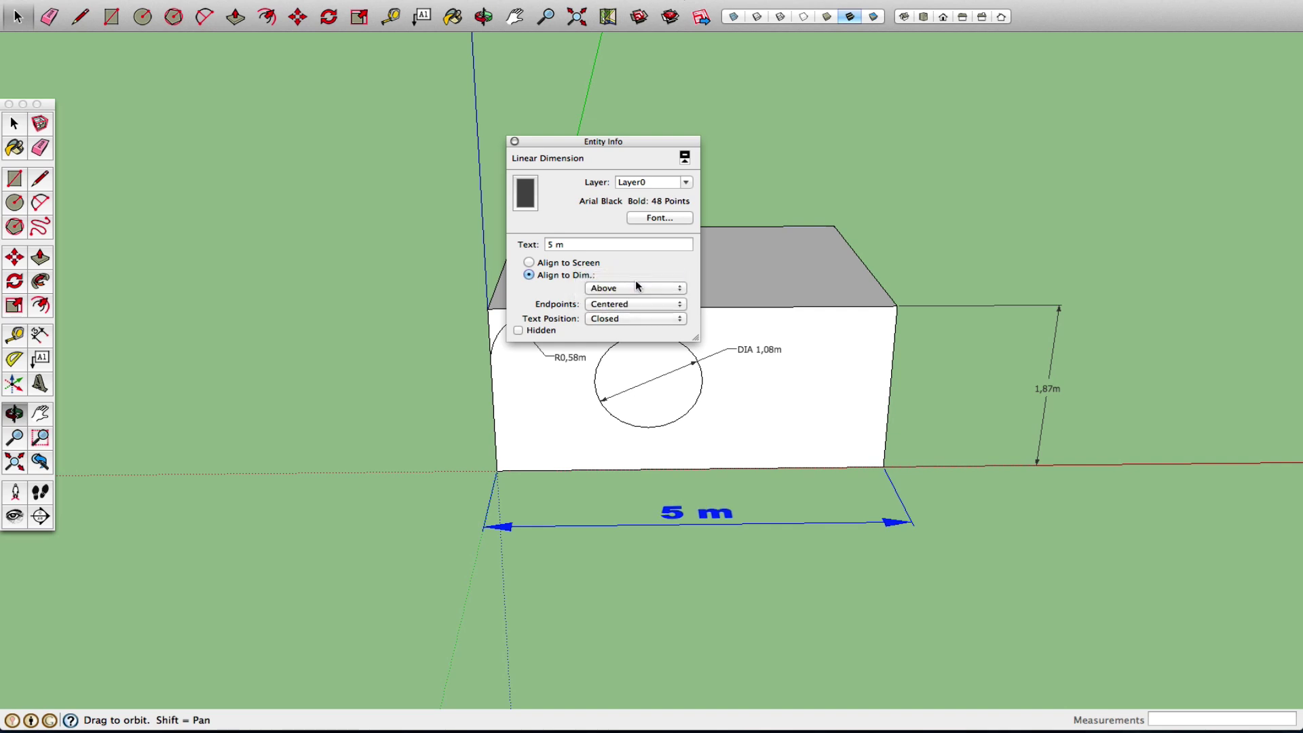
left_click(19, 464)
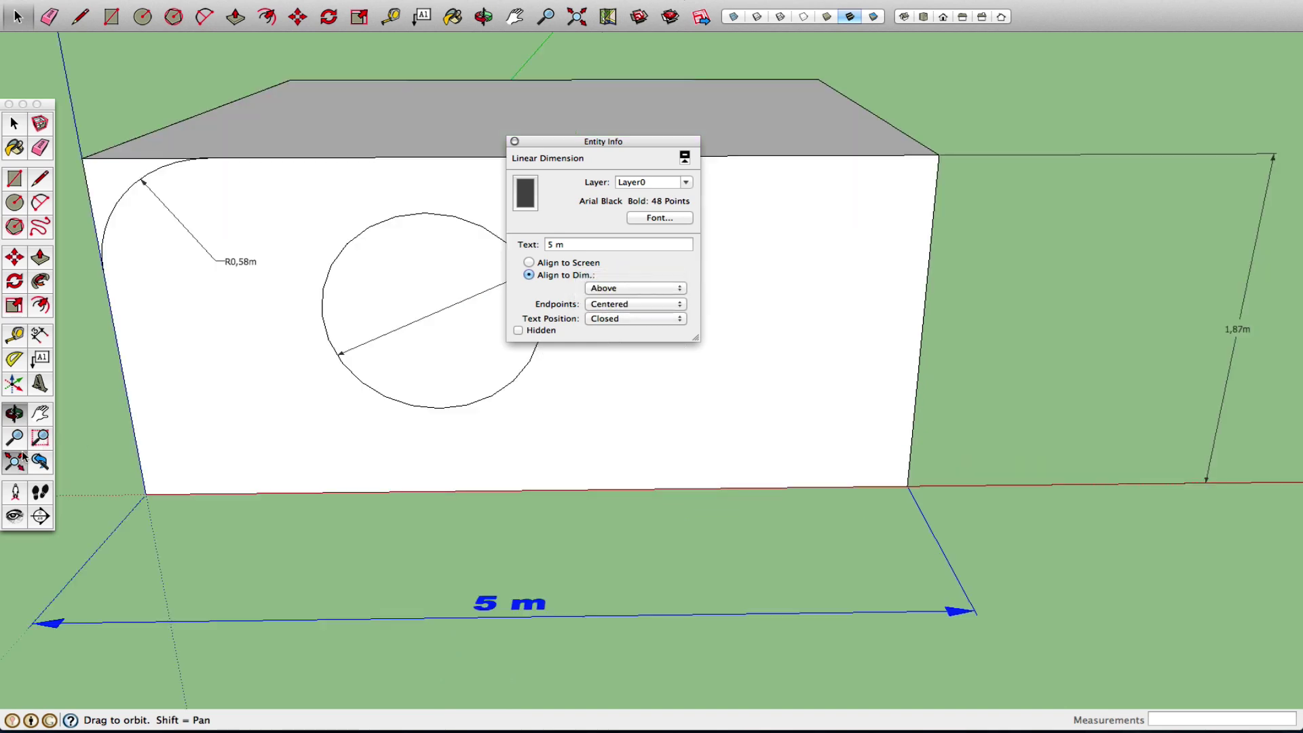
left_click(15, 438)
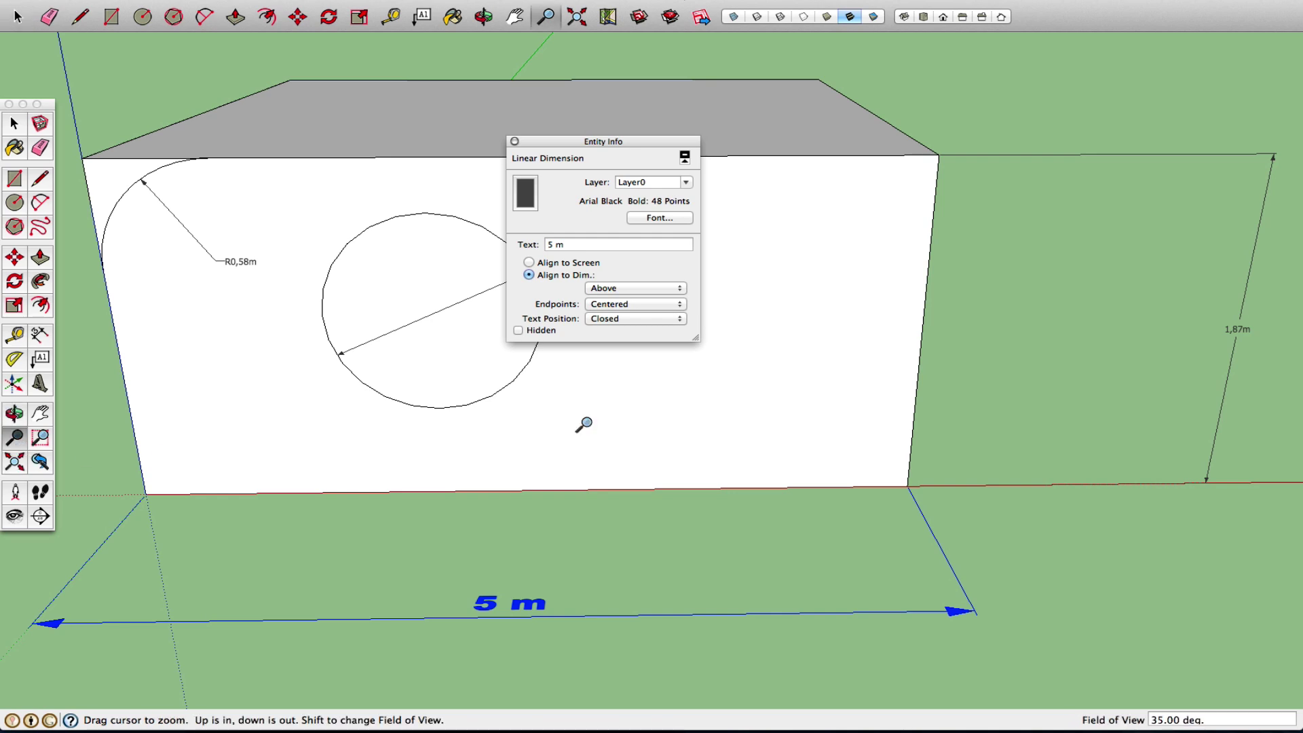
left_click_drag(585, 424, 651, 584)
left_click(15, 413)
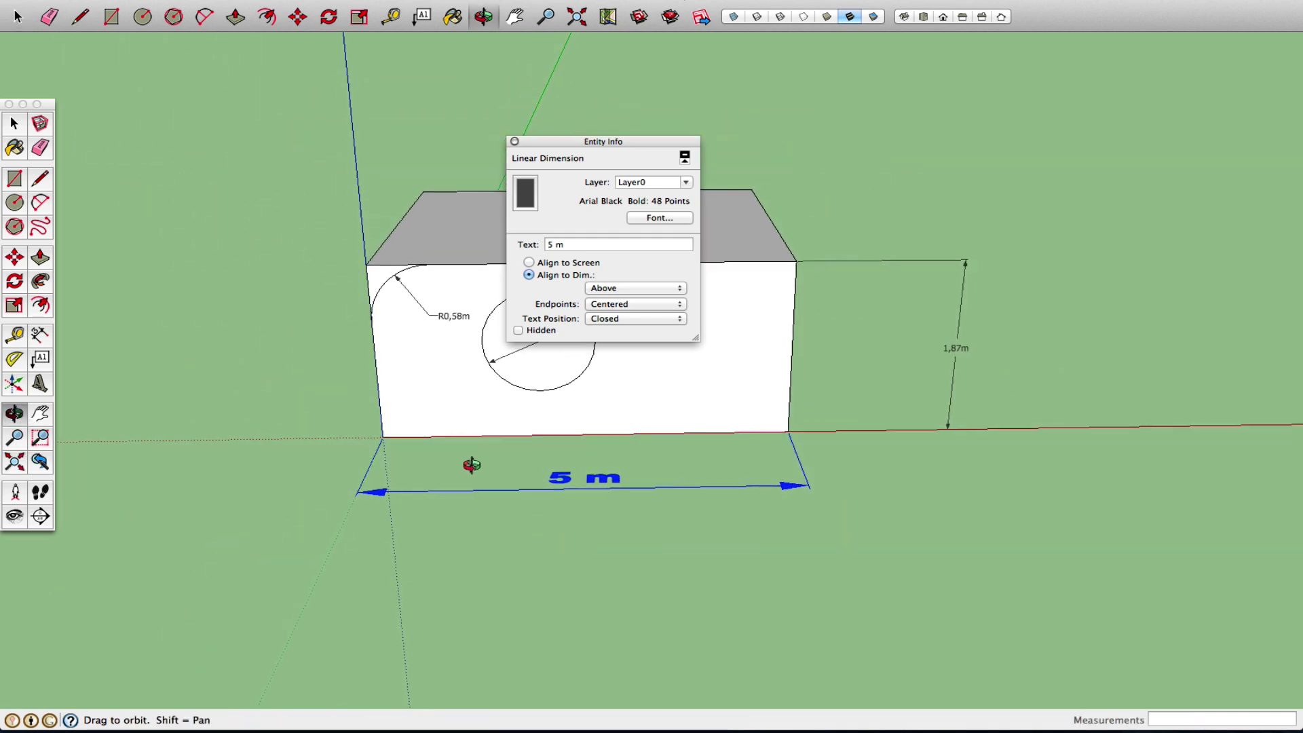
left_click_drag(466, 466, 954, 665)
right_click(856, 586)
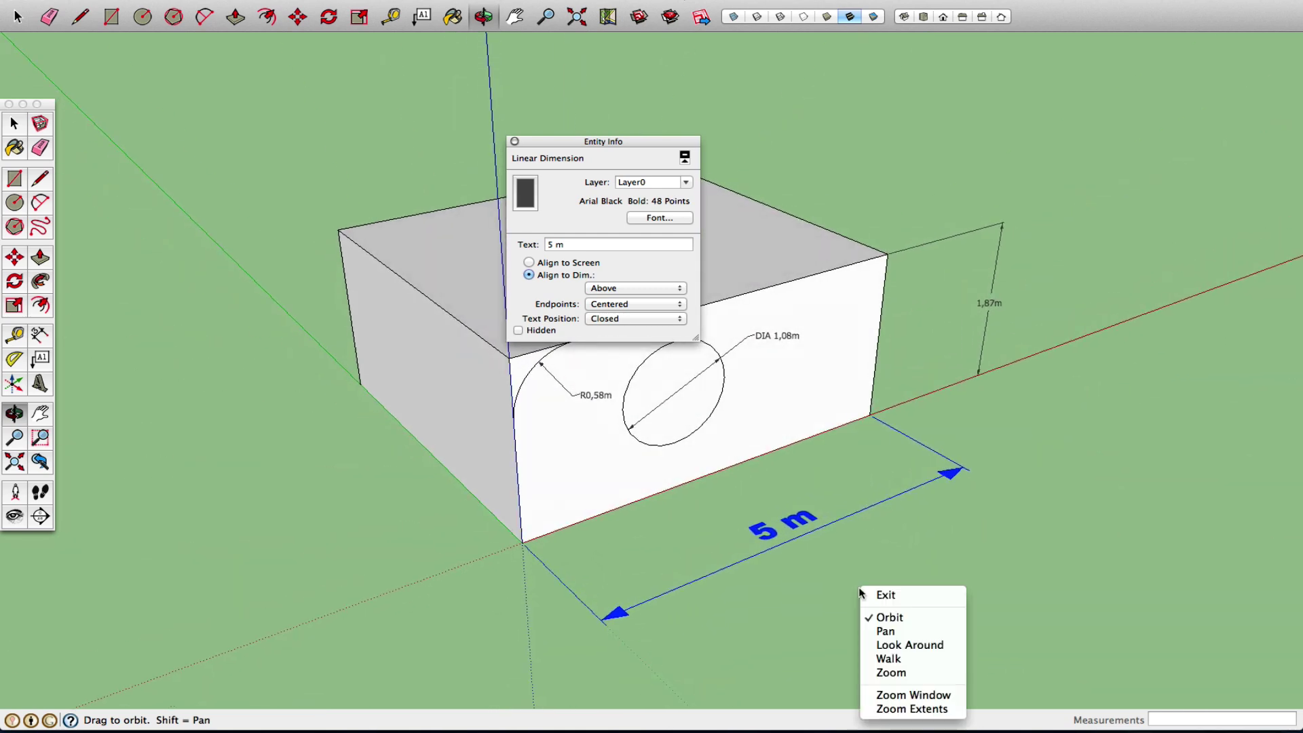
left_click(877, 595)
Review the choices offered for Endpoints and Text Position, leaving both settings as they are
left_click(618, 306)
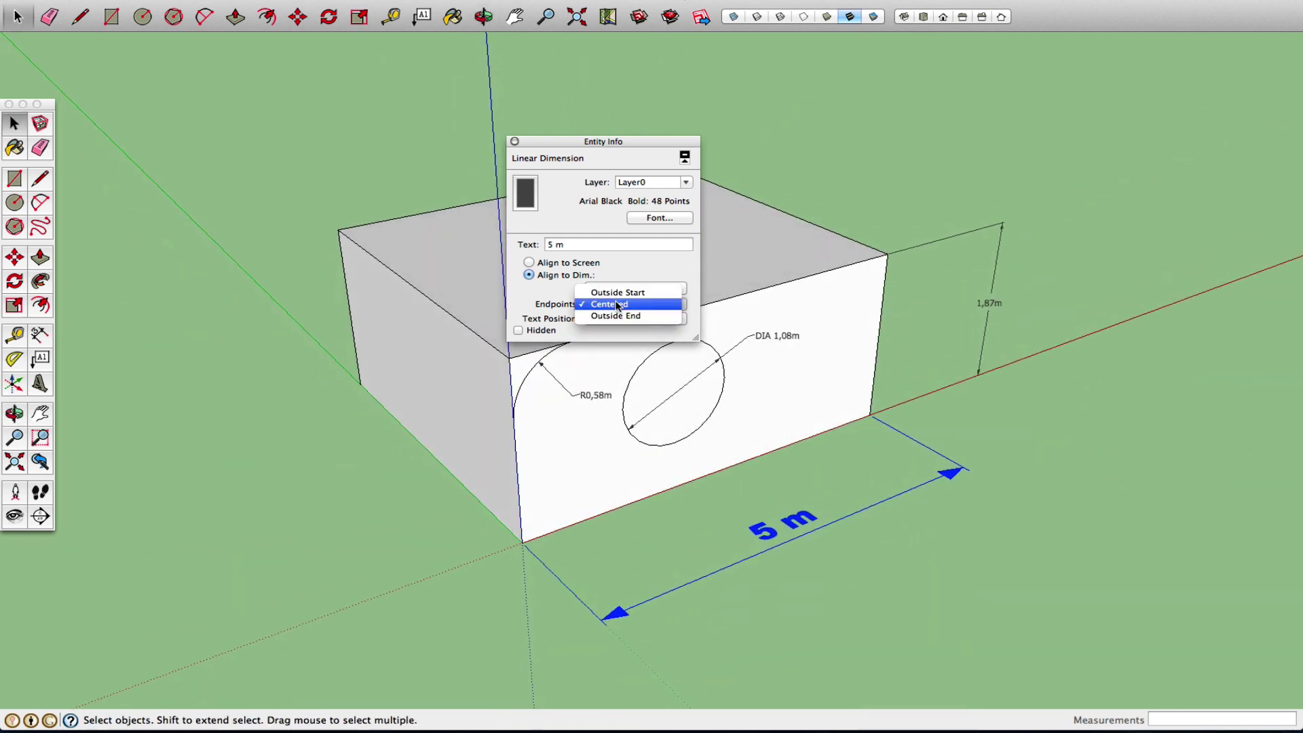
left_click(617, 304)
left_click(618, 318)
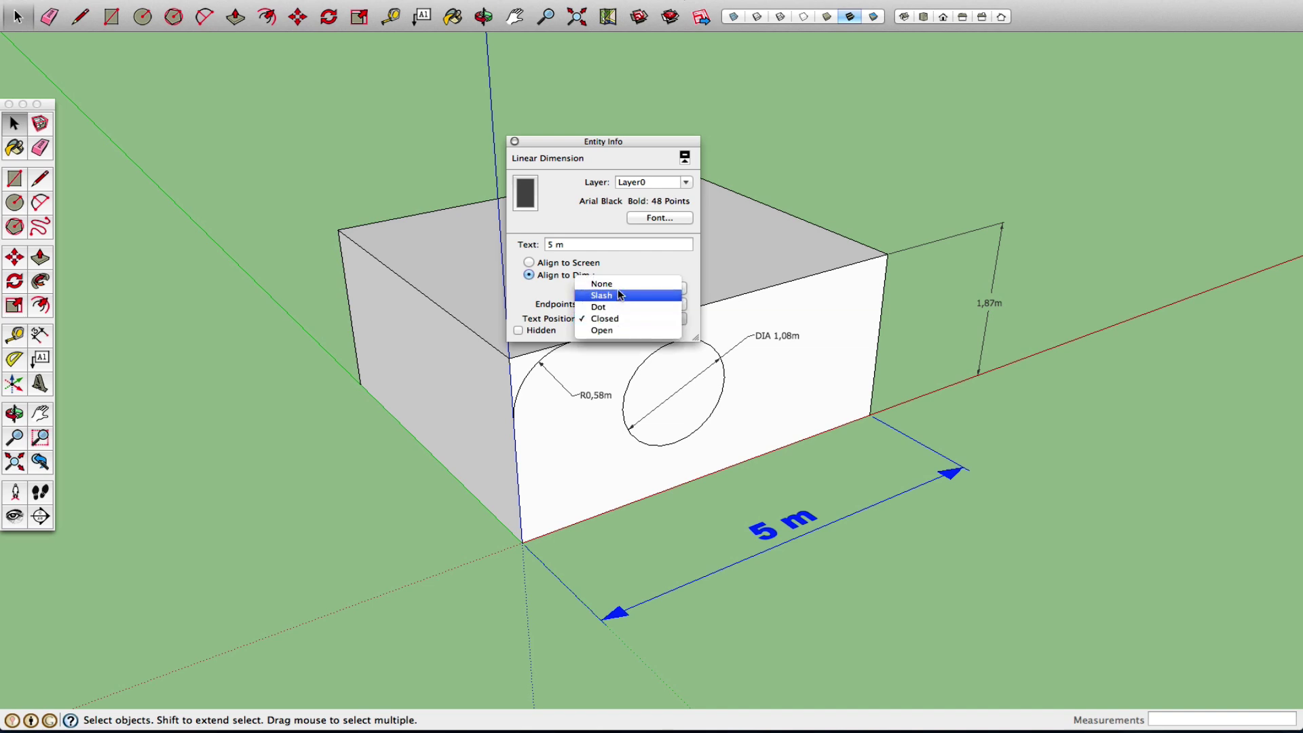
left_click(557, 312)
Switch the bottom edge dimension's text to Align to Screen, compare it from another angle, and restore Align to Dim
left_click(565, 264)
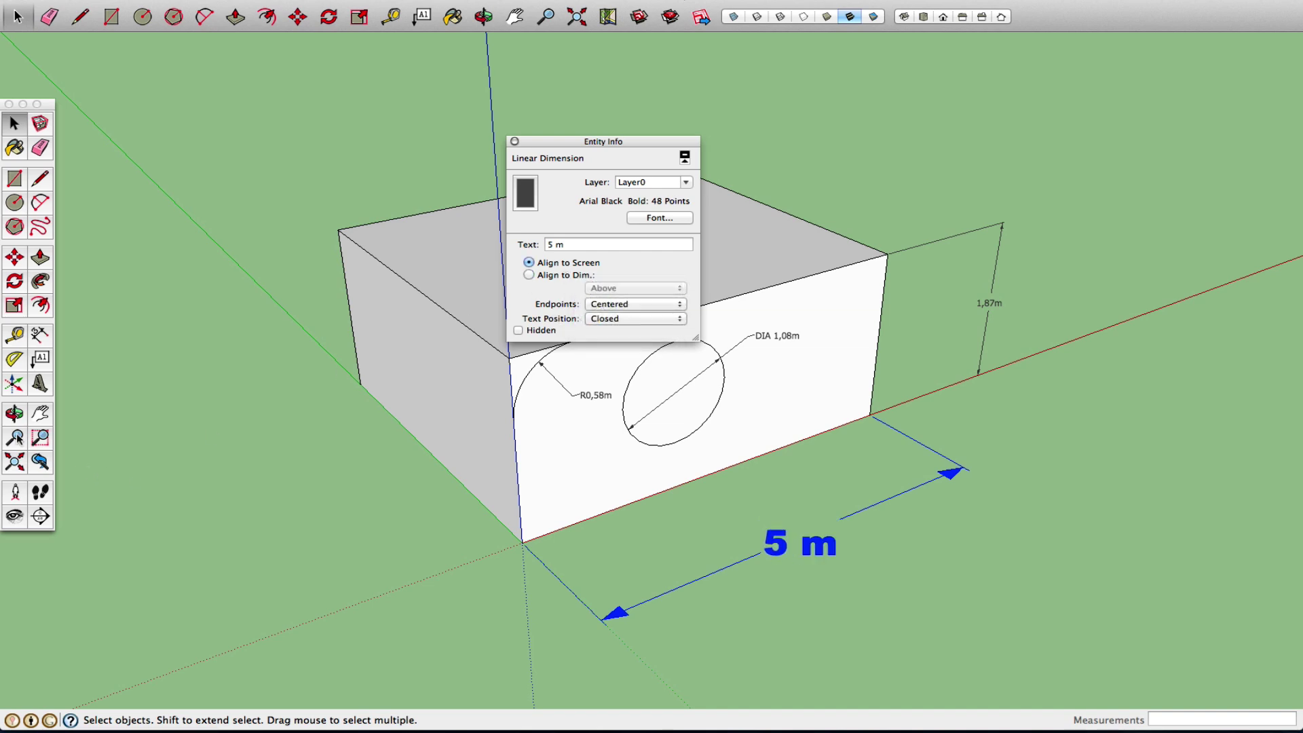
left_click(15, 413)
left_click_drag(880, 536, 844, 572)
right_click(844, 571)
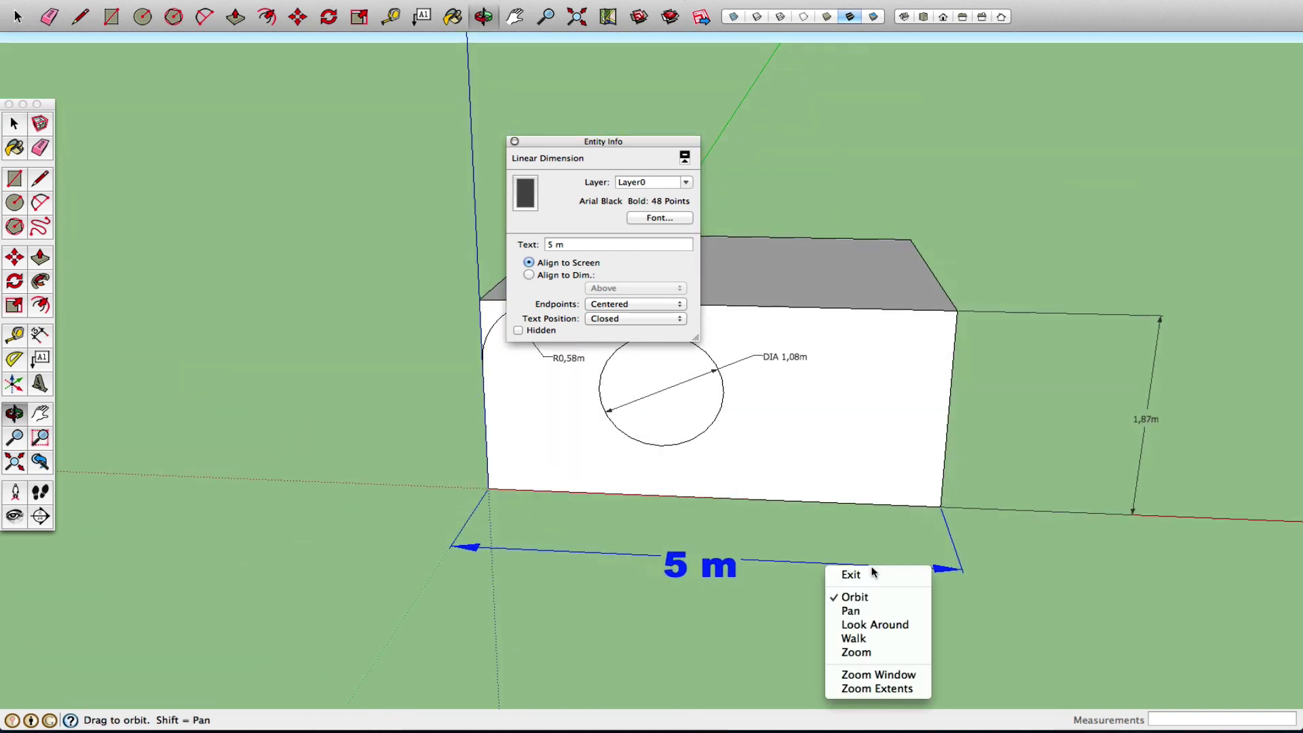
left_click(870, 571)
left_click(570, 274)
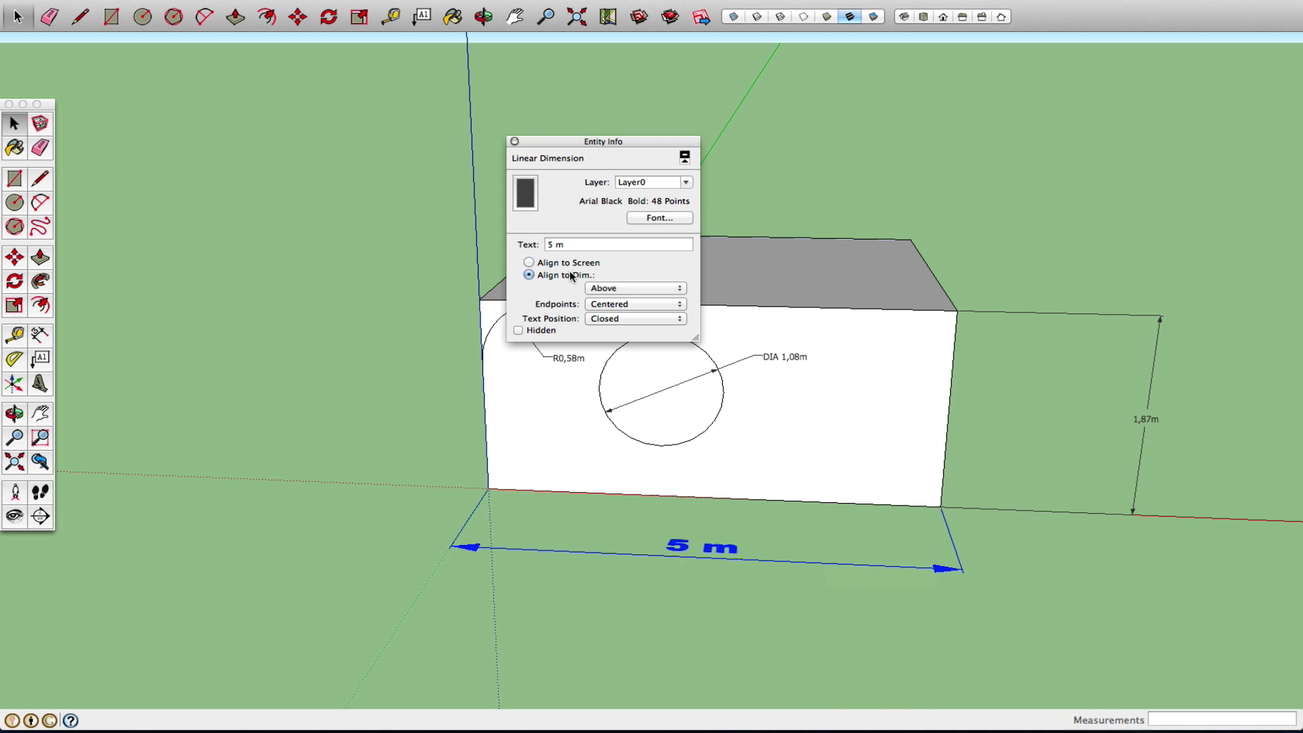
Hide the bottom edge dimension, undoing and redoing the hide once
left_click(544, 331)
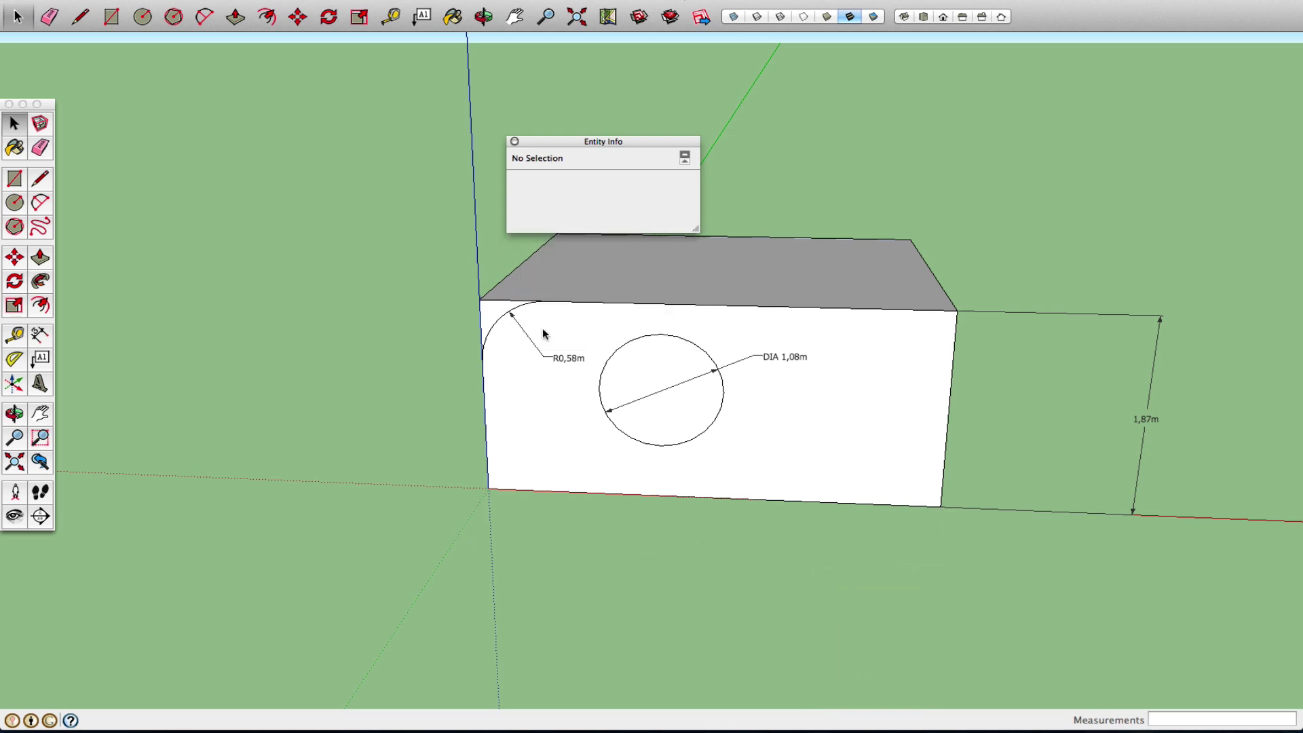
left_click(160, 2)
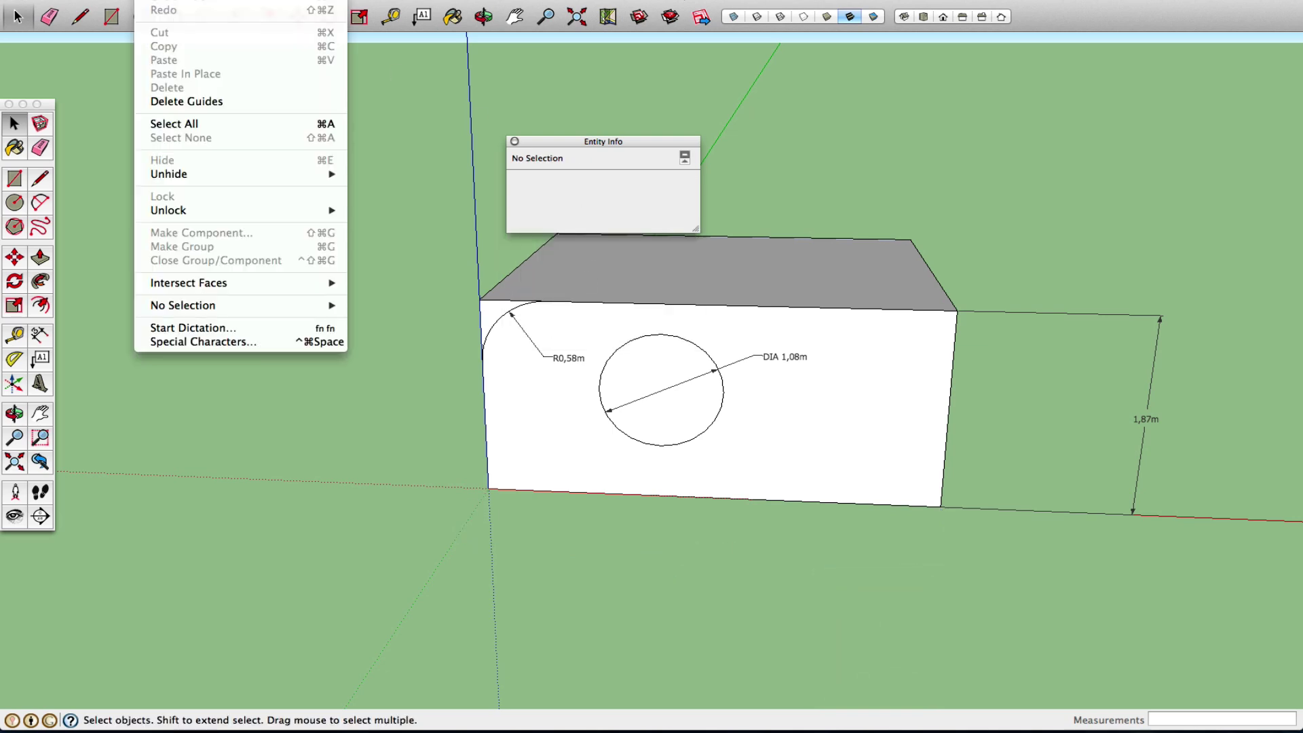
left_click(160, 2)
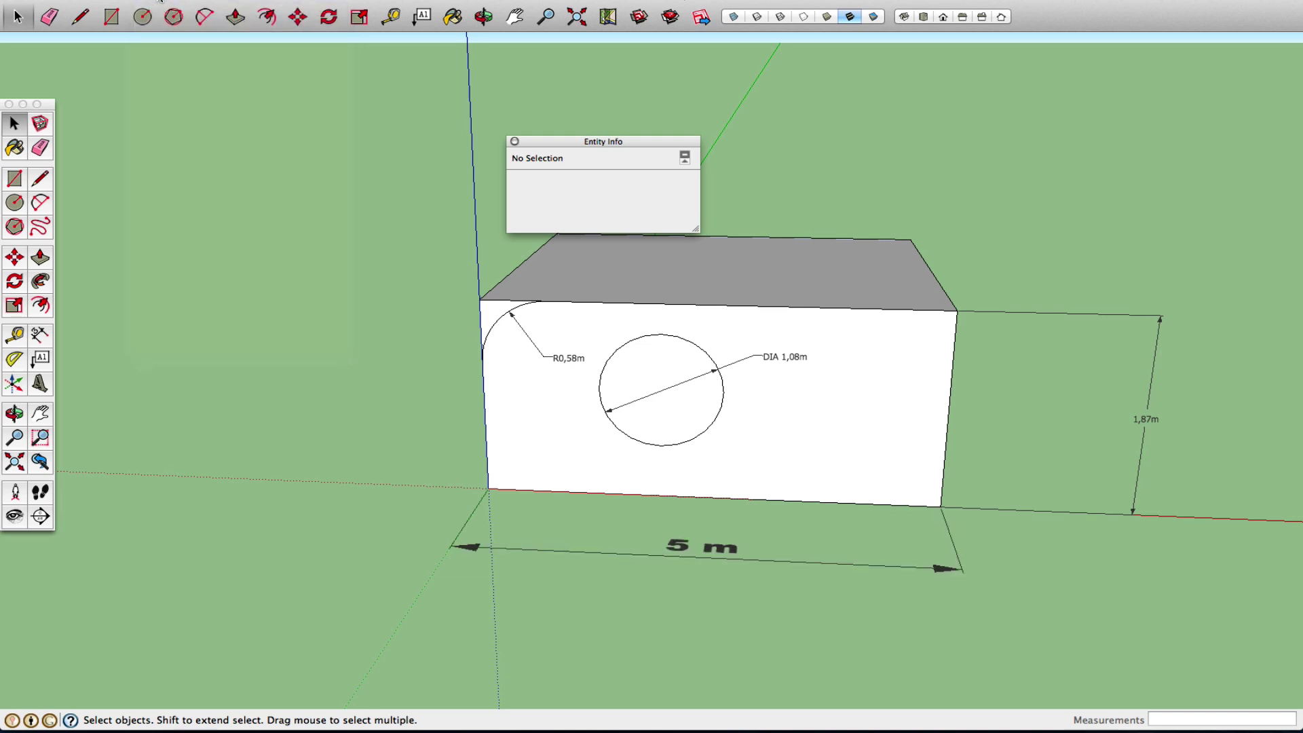
left_click(160, 2)
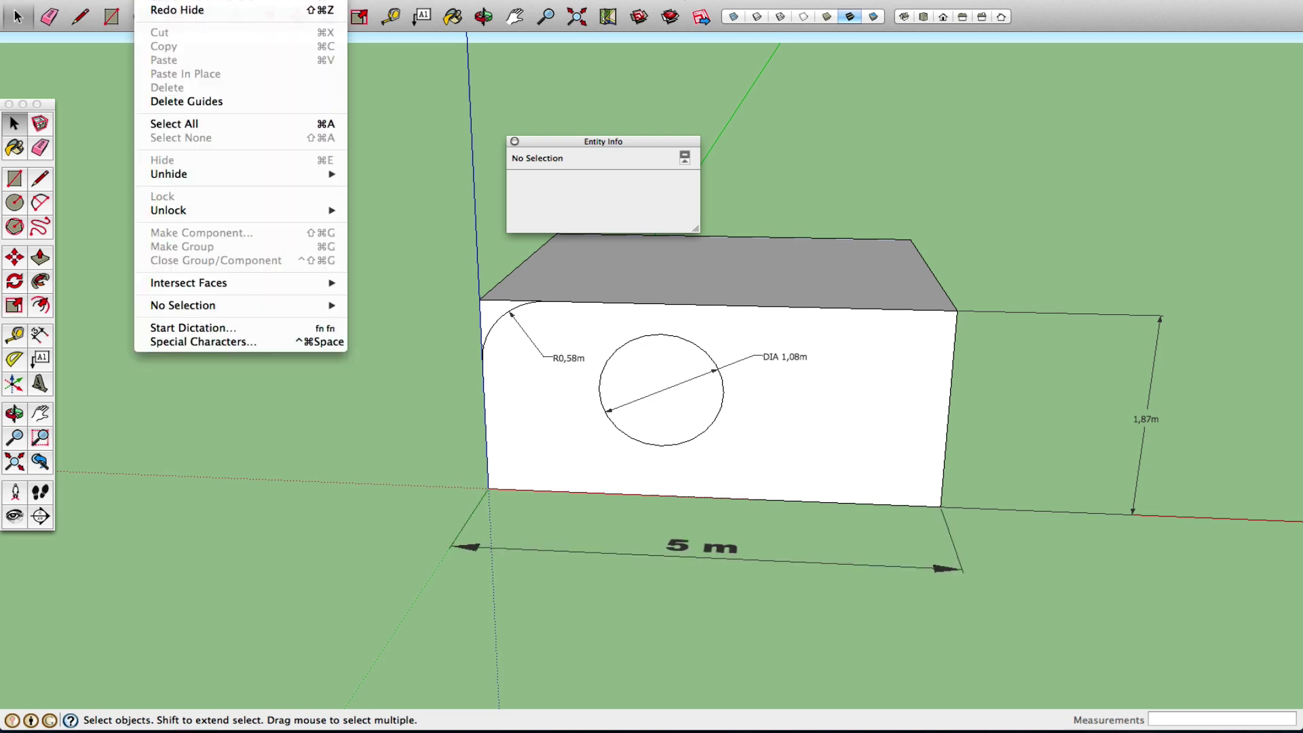
left_click(167, 10)
Unhide all hidden entities to bring back the bottom edge dimension
left_click(184, 3)
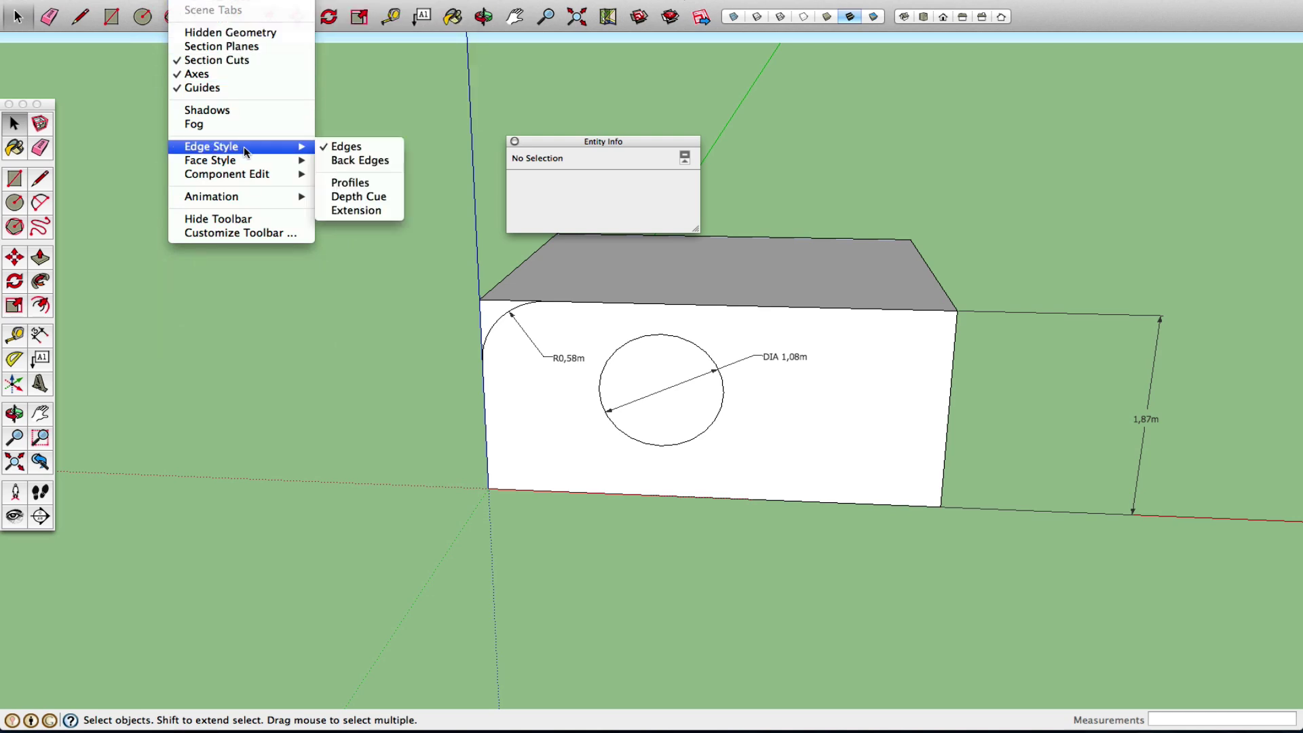
mouse_move(254, 199)
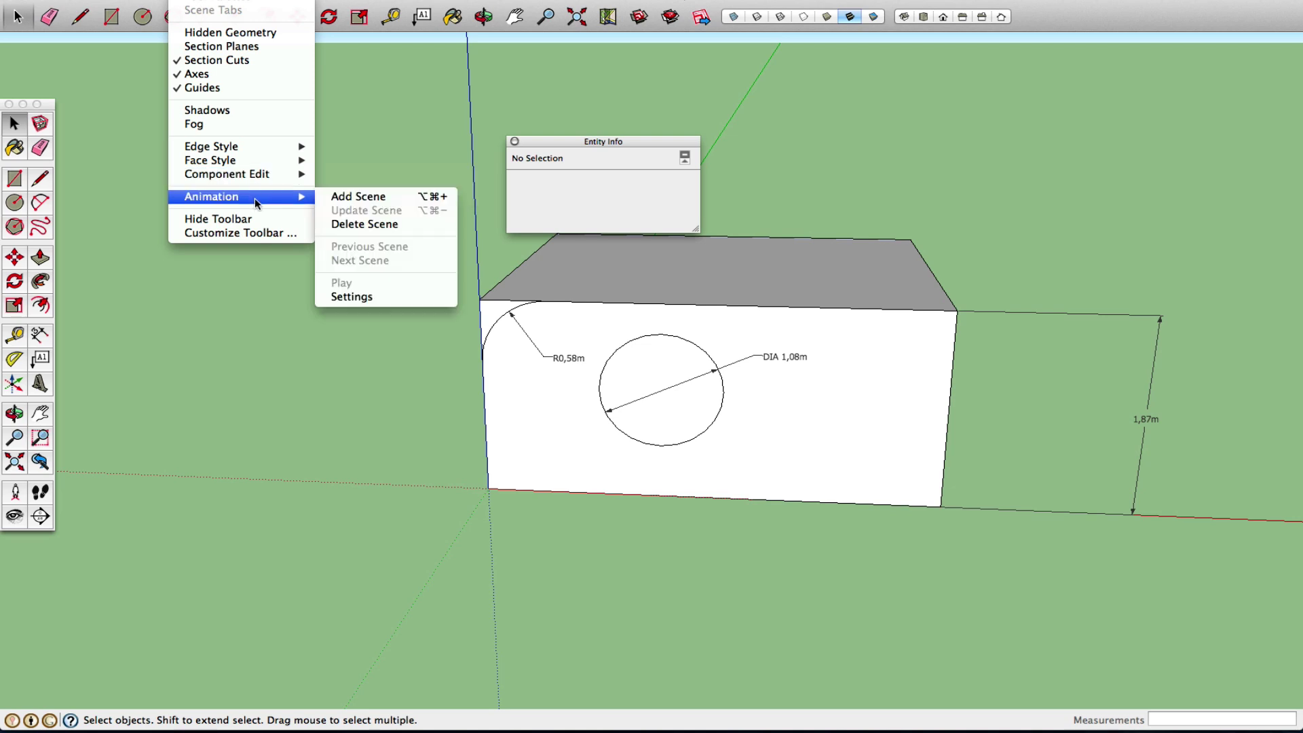
mouse_move(150, 1)
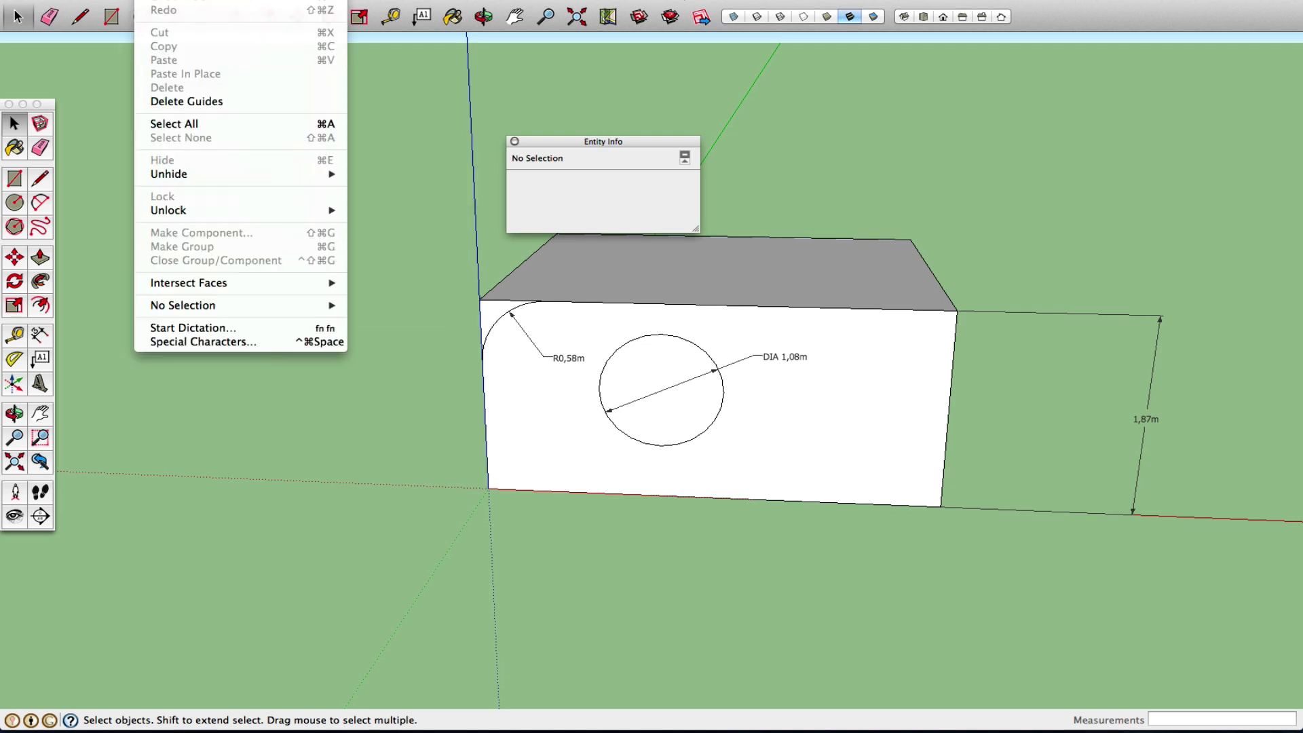
mouse_move(187, 178)
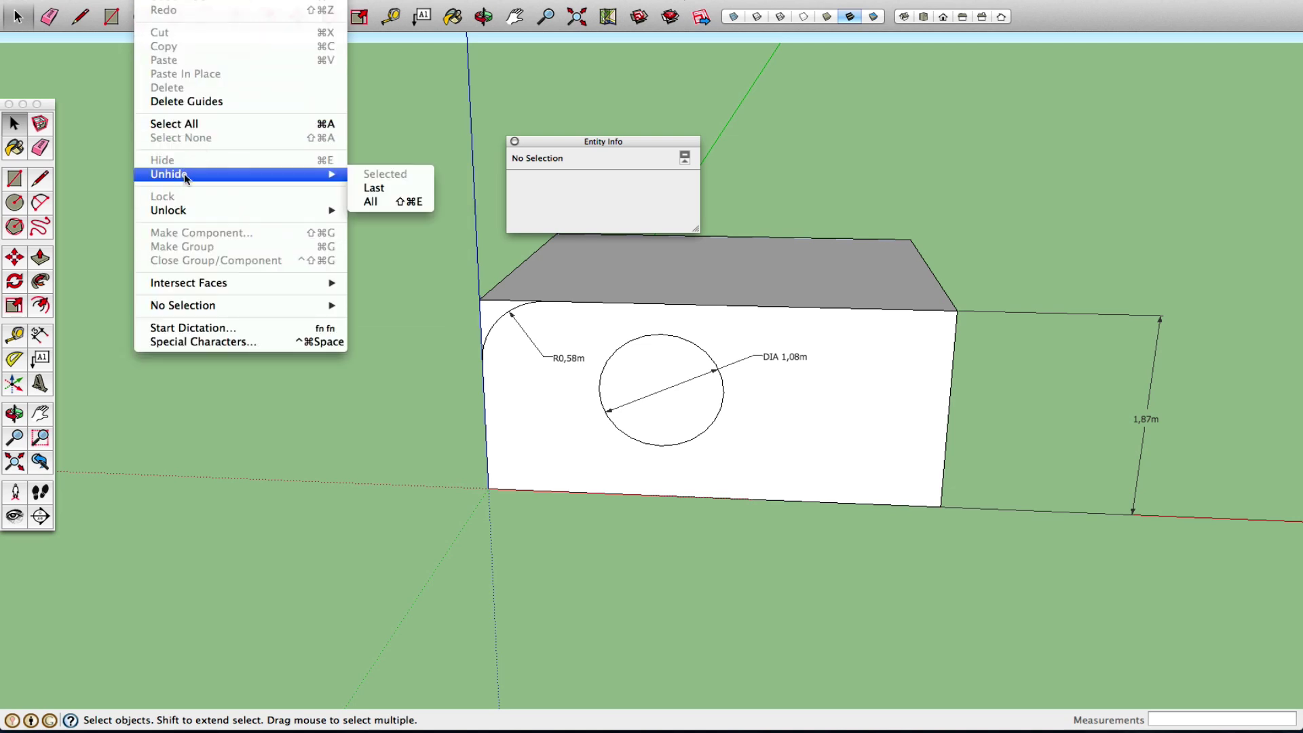
left_click(407, 202)
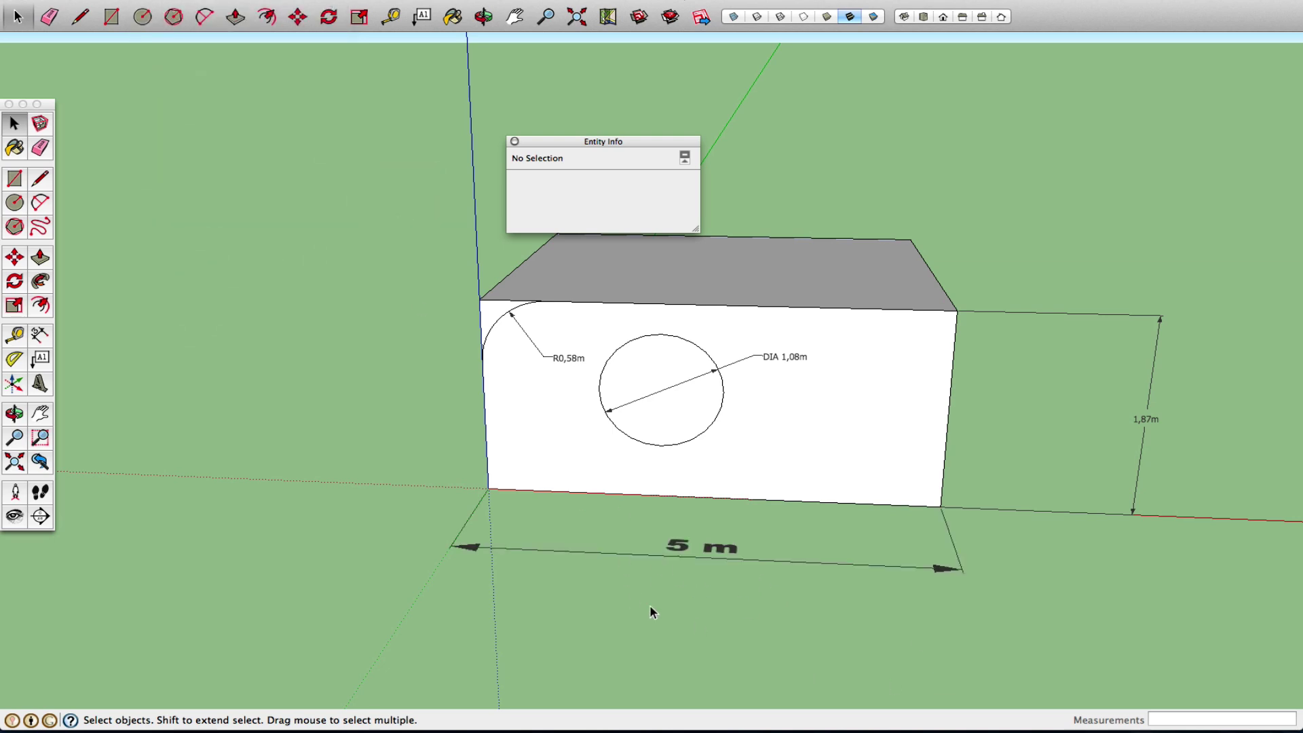
Inspect the selected bottom edge dimension from the box's other corner, deselect it, and close the entity information
left_click(681, 551)
left_click(14, 412)
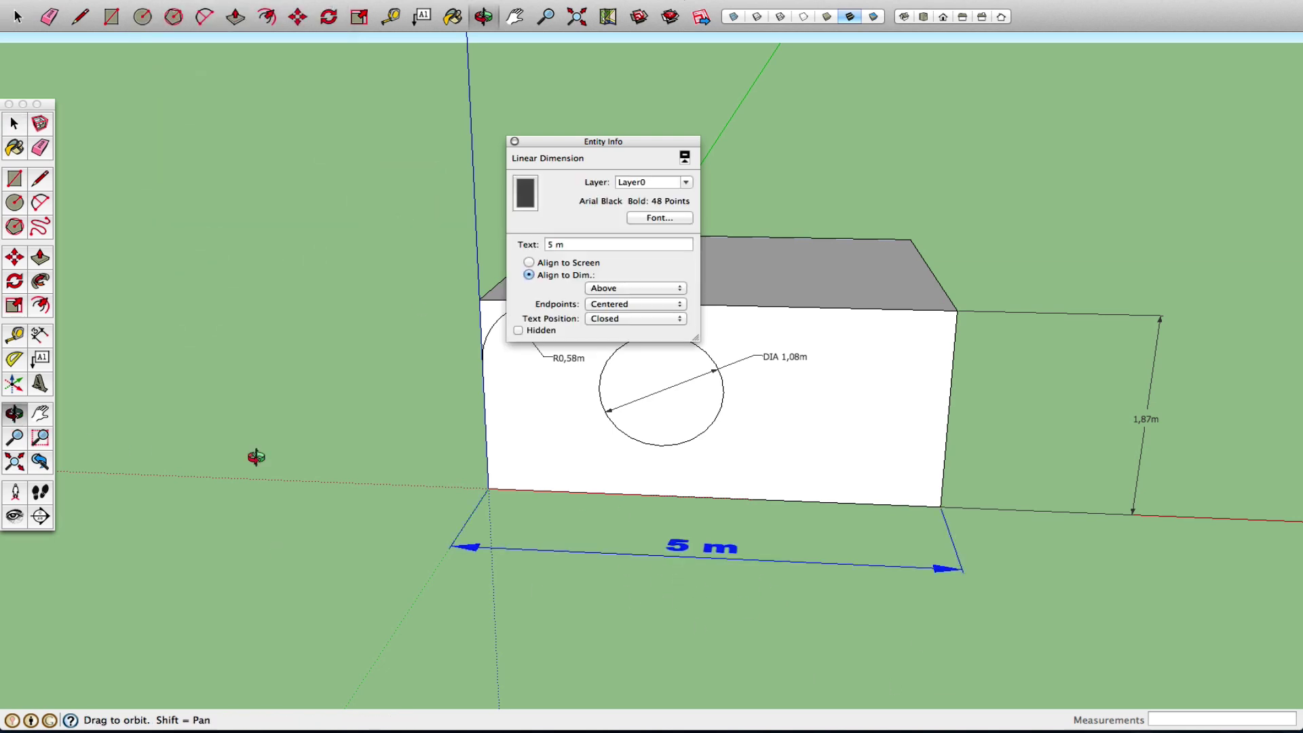
left_click_drag(686, 367, 714, 423)
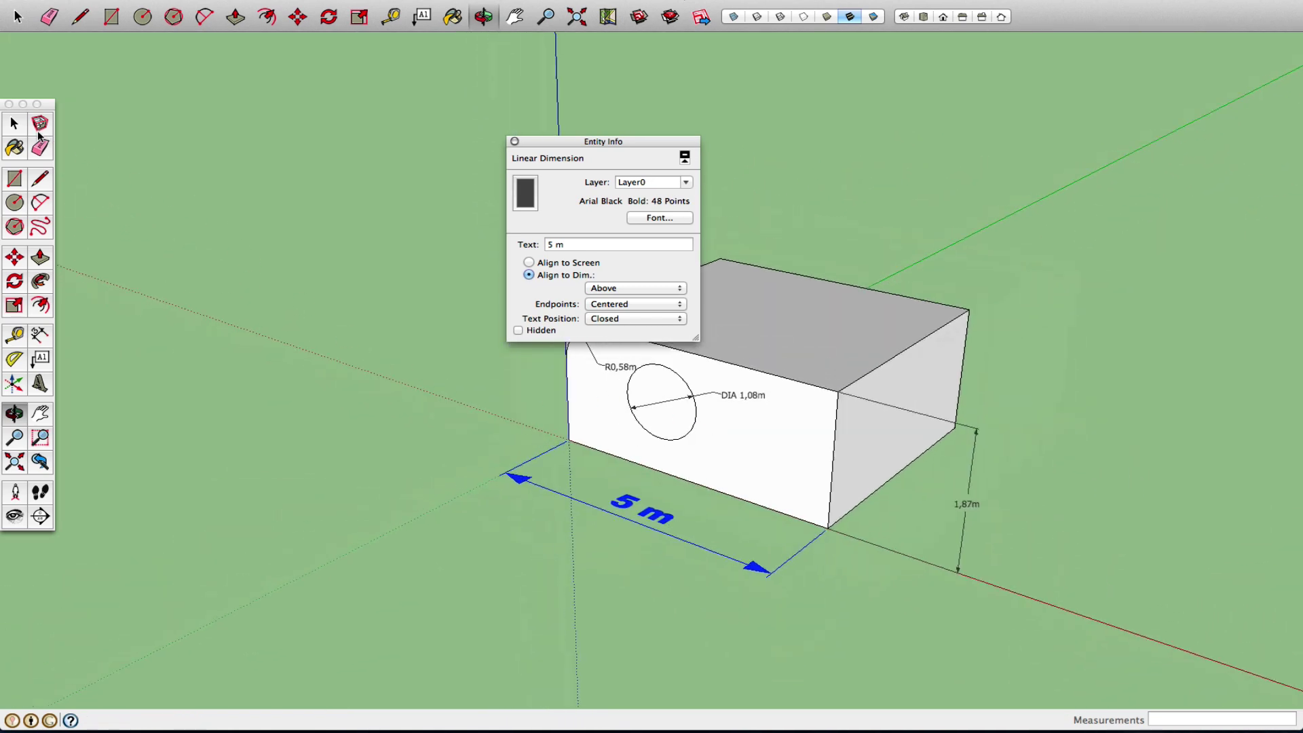
left_click(21, 127)
left_click(445, 334)
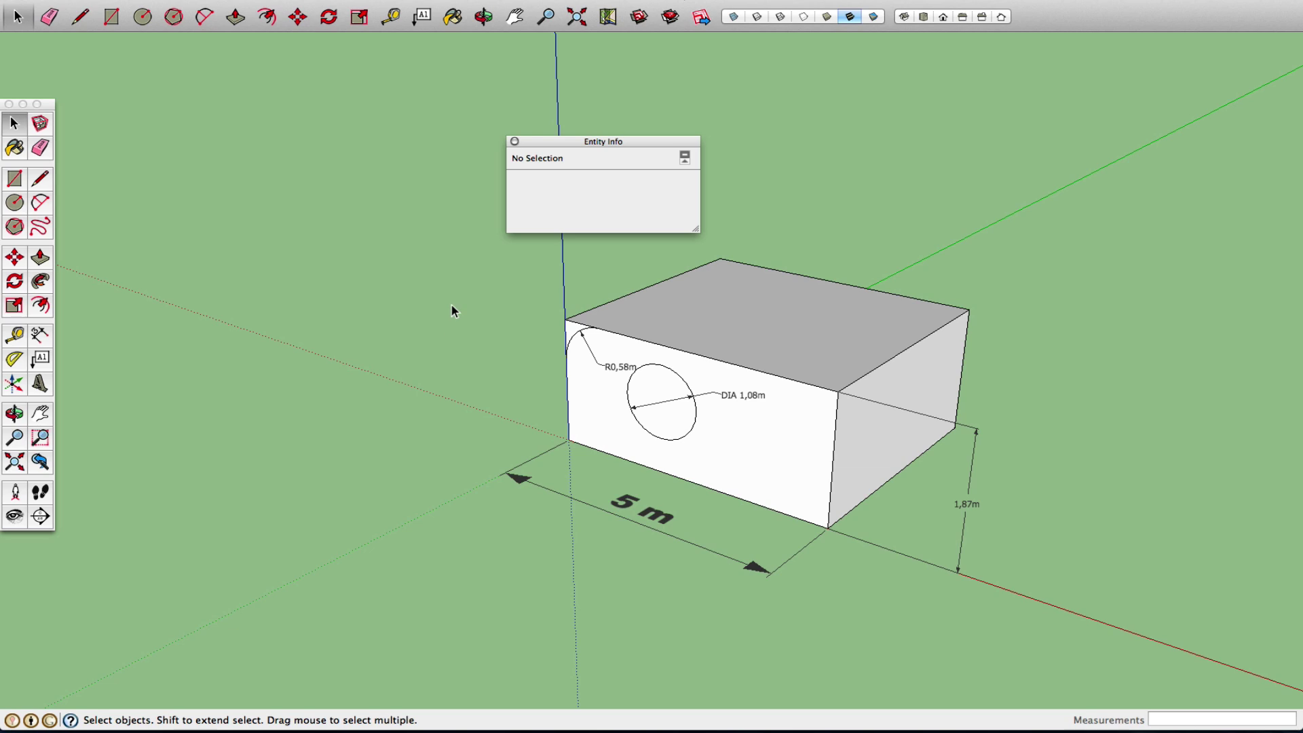
left_click(514, 141)
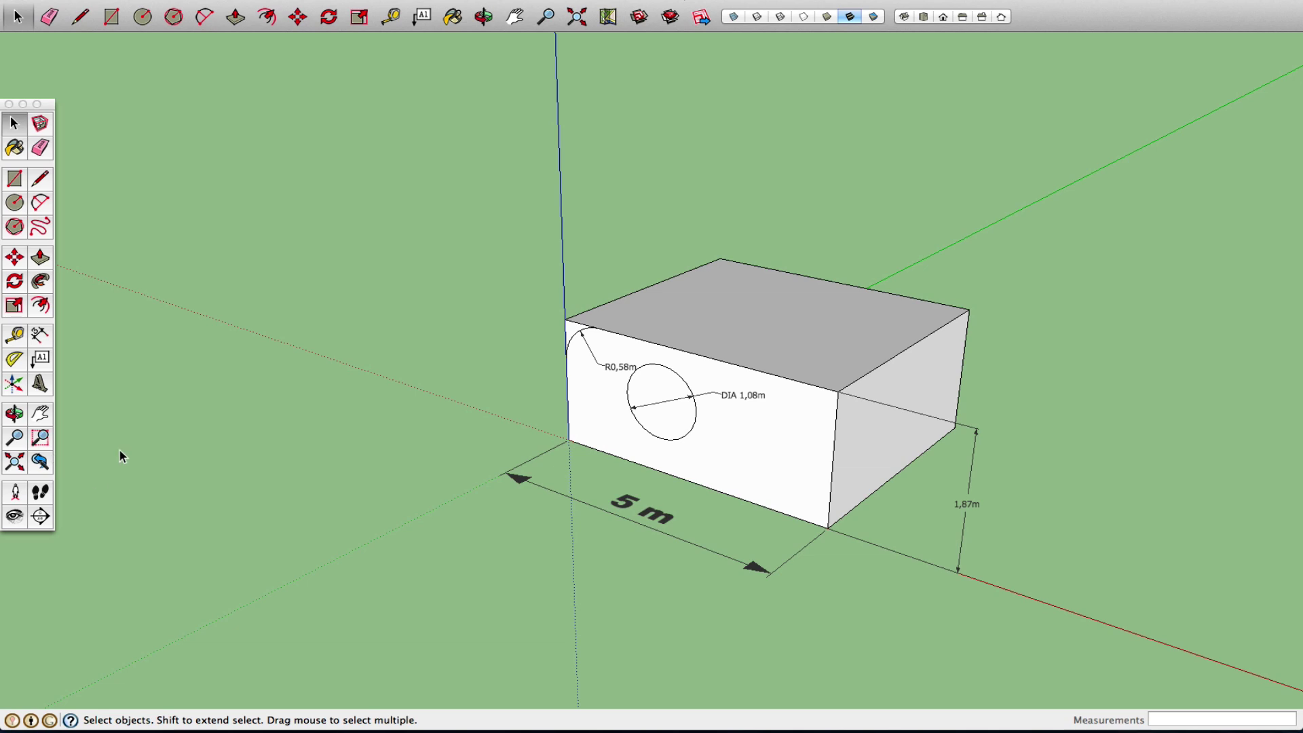
Browse the installed applications for the SketchUp 2013 folder and review its companion programs, including LayOut
mouse_move(1028, 730)
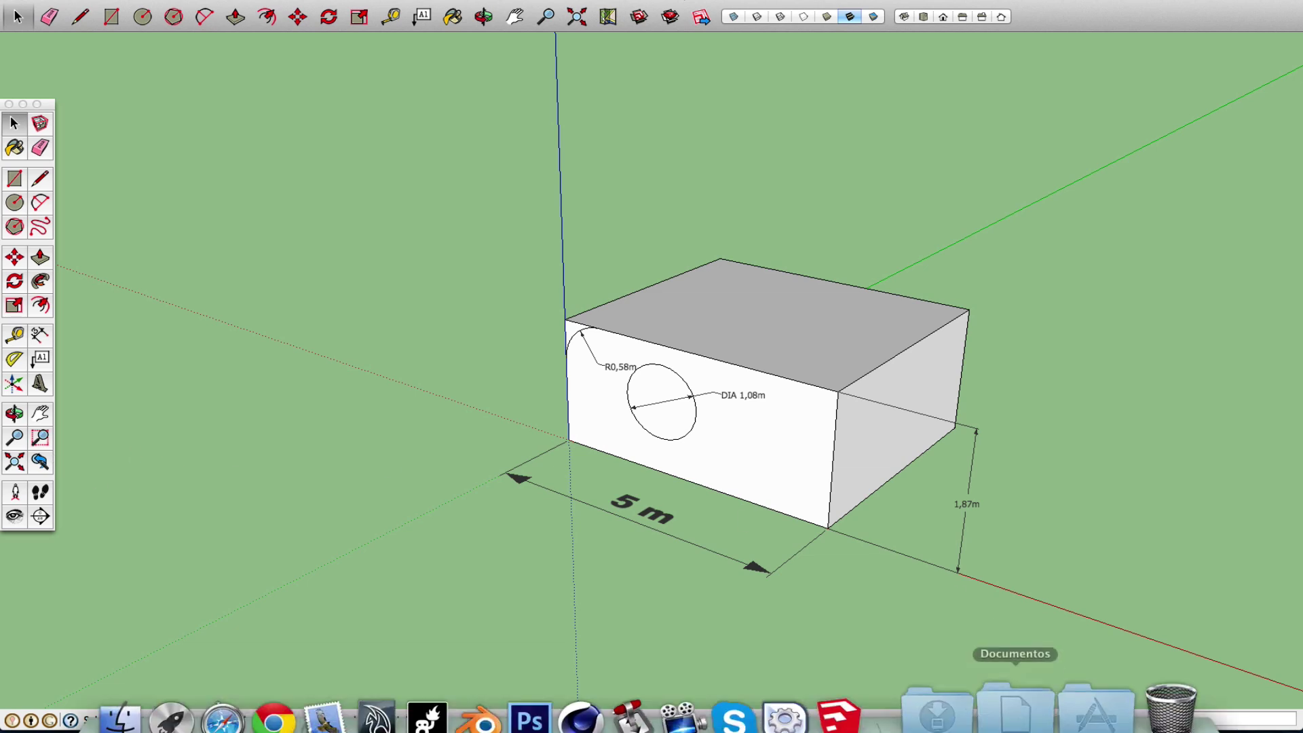
left_click(1078, 699)
scroll(1028, 473, "down", 5)
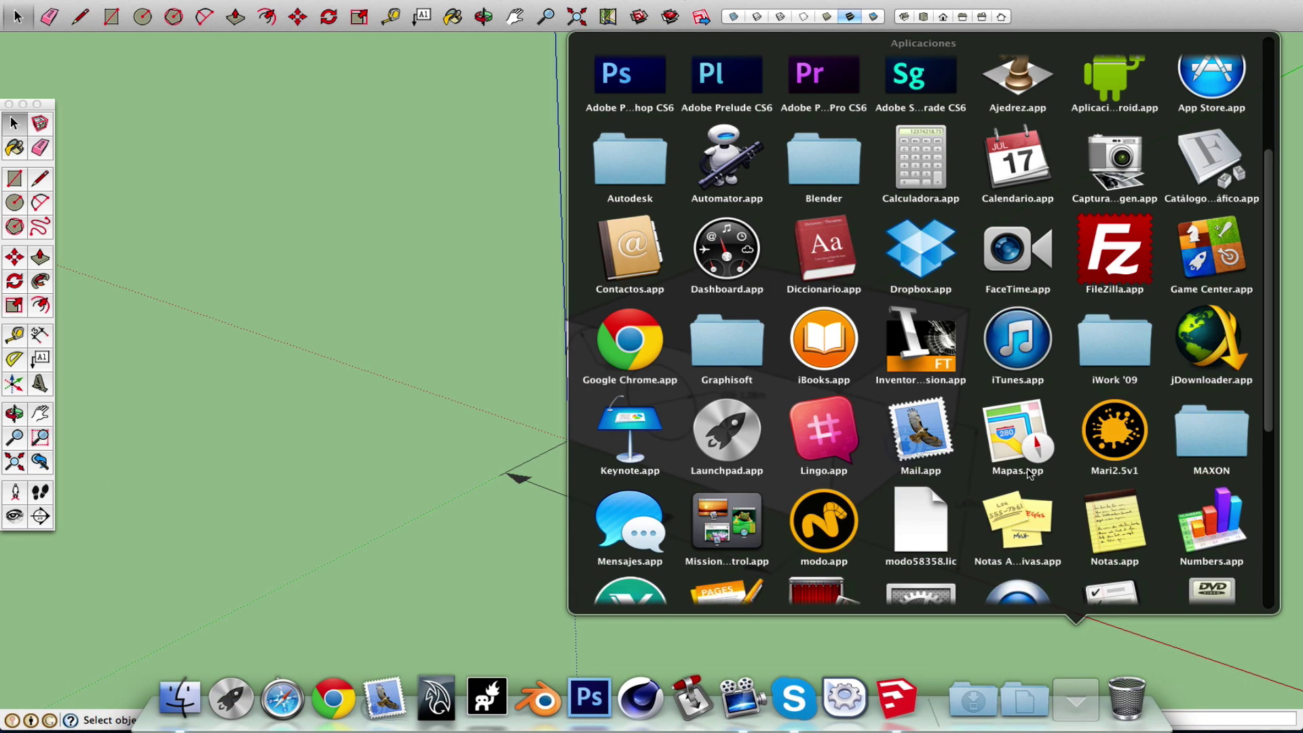
scroll(1030, 473, "down", 2)
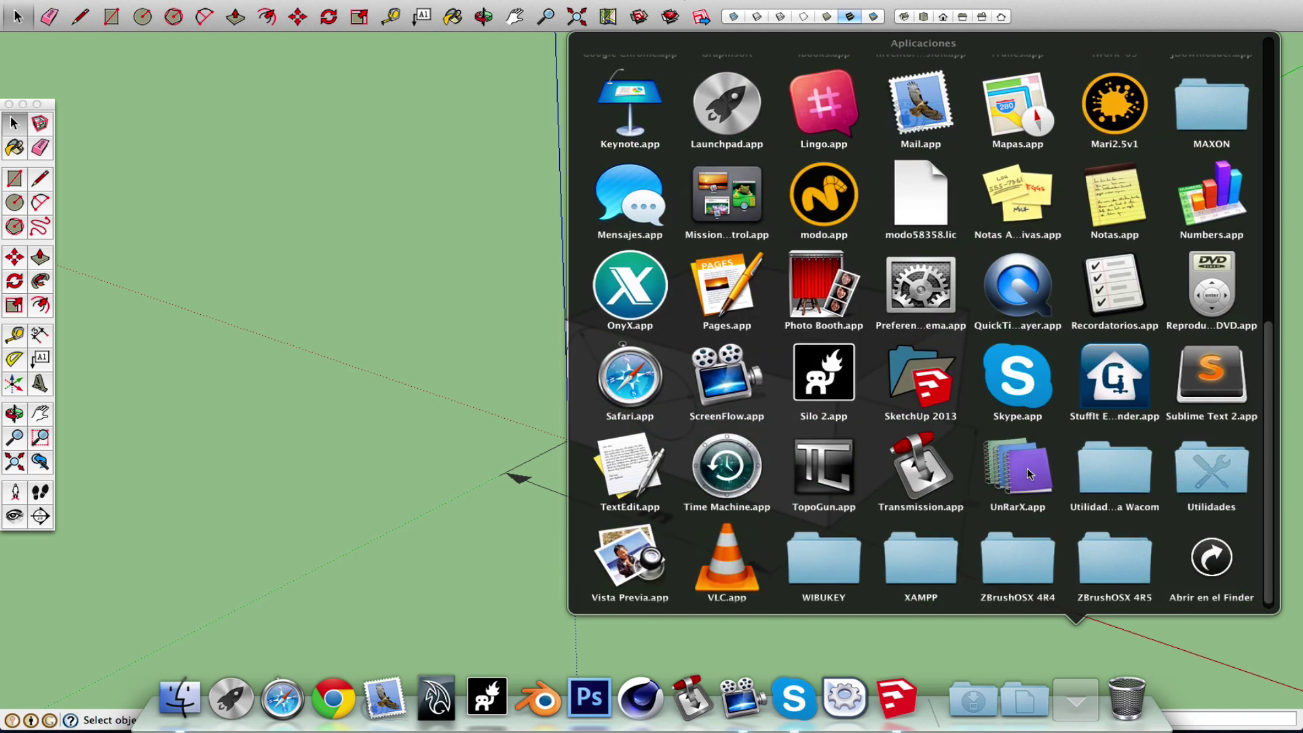
left_click(942, 394)
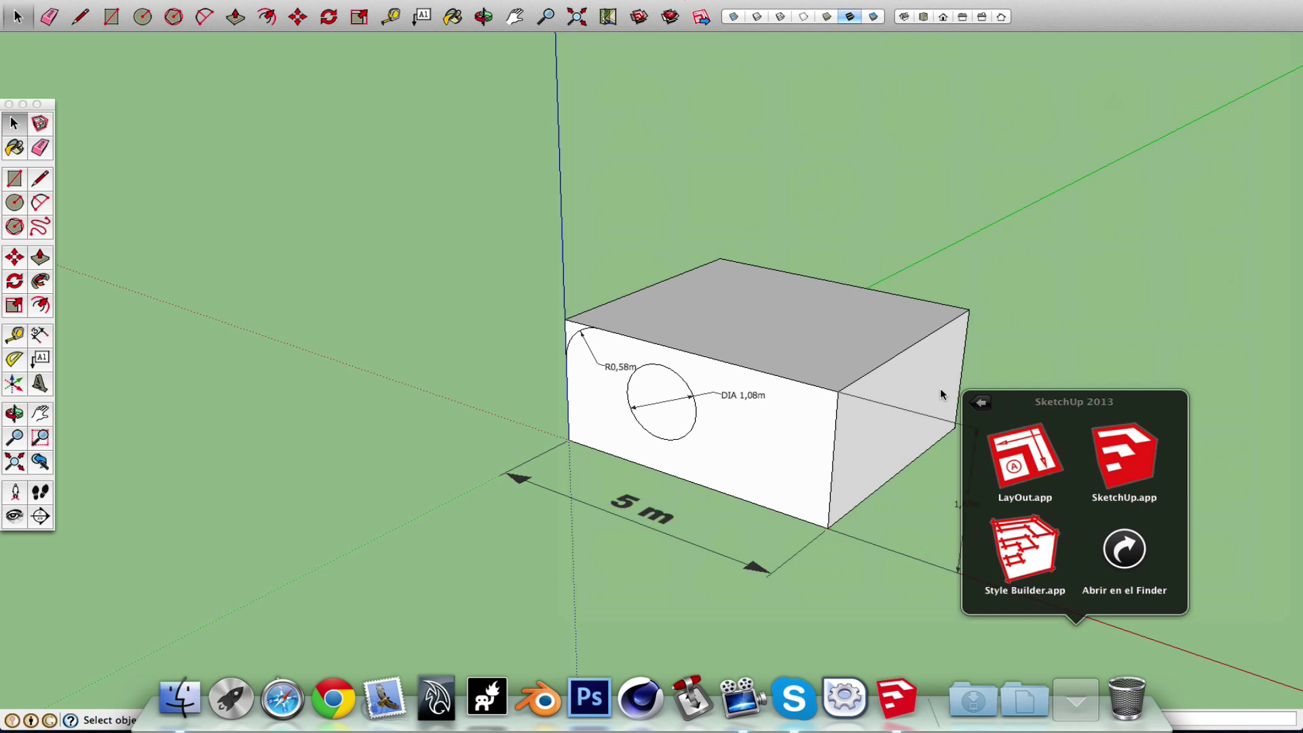
left_click(1007, 4)
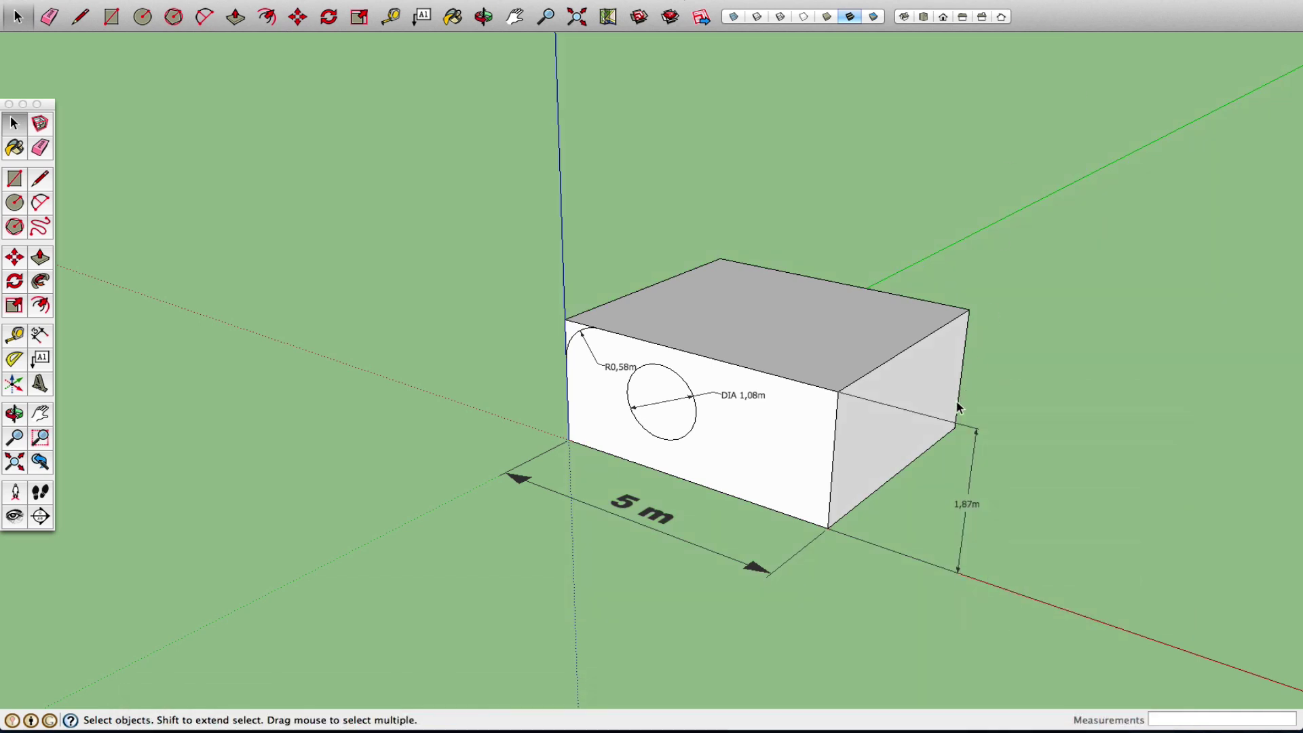
Point out the box's height, diameter, bottom edge and radius dimensions one after another and view them from a lower angle
left_click(978, 440)
left_click(683, 395)
left_click(622, 376)
left_click(640, 503)
left_click(742, 396)
left_click(611, 367)
left_click(14, 413)
left_click_drag(743, 404, 509, 466)
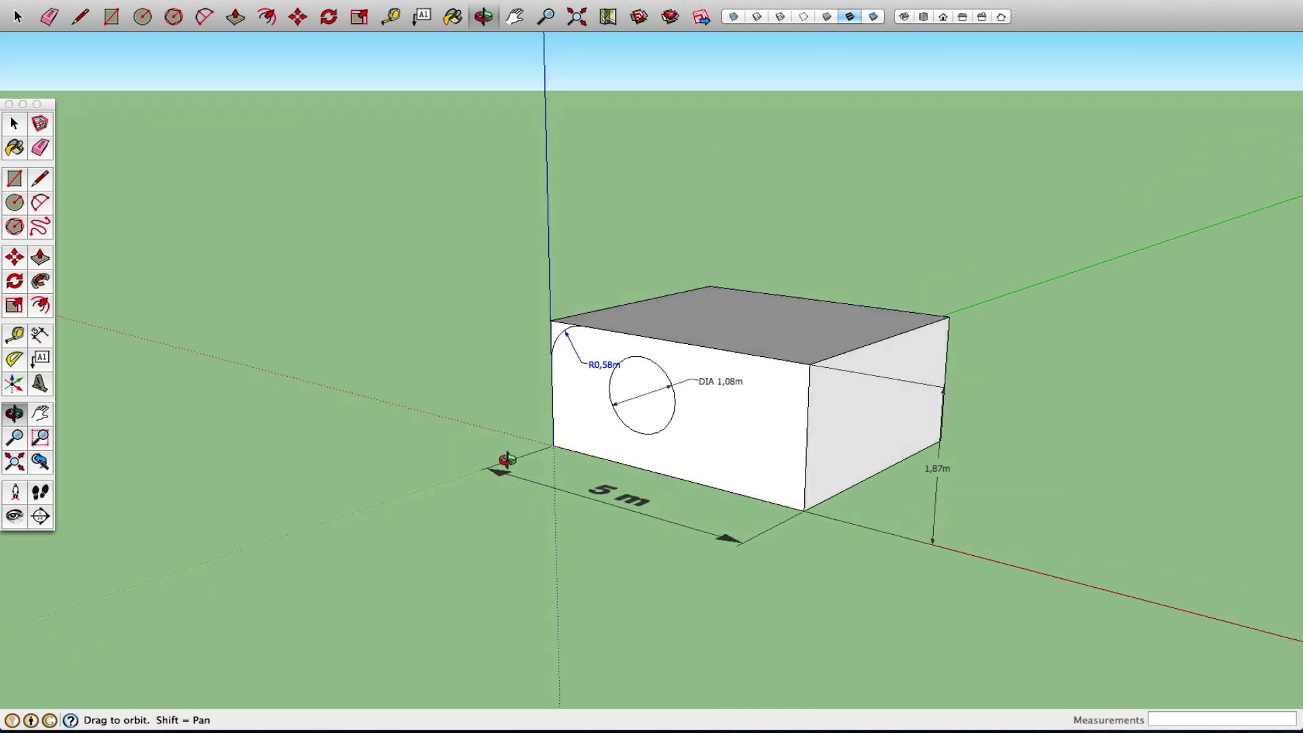
Delete the box together with all its dimensions
left_click(14, 125)
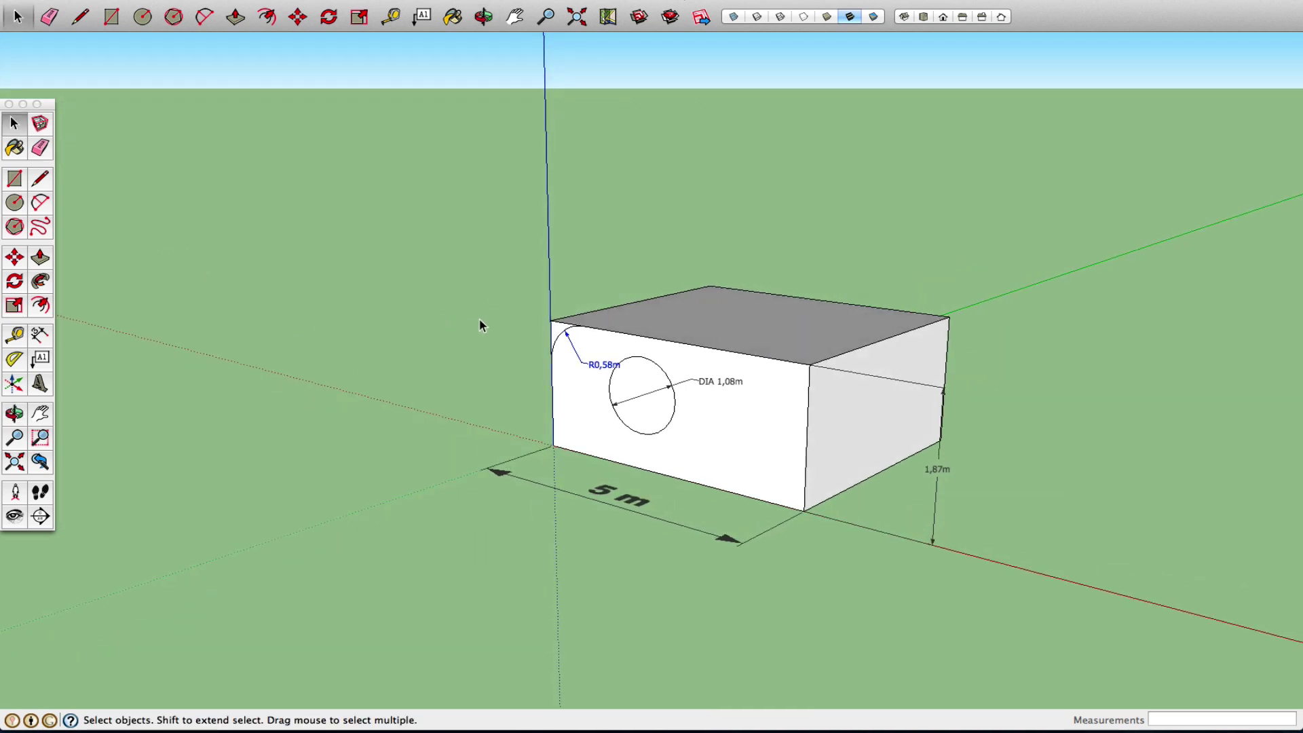
left_click_drag(479, 326, 1030, 582)
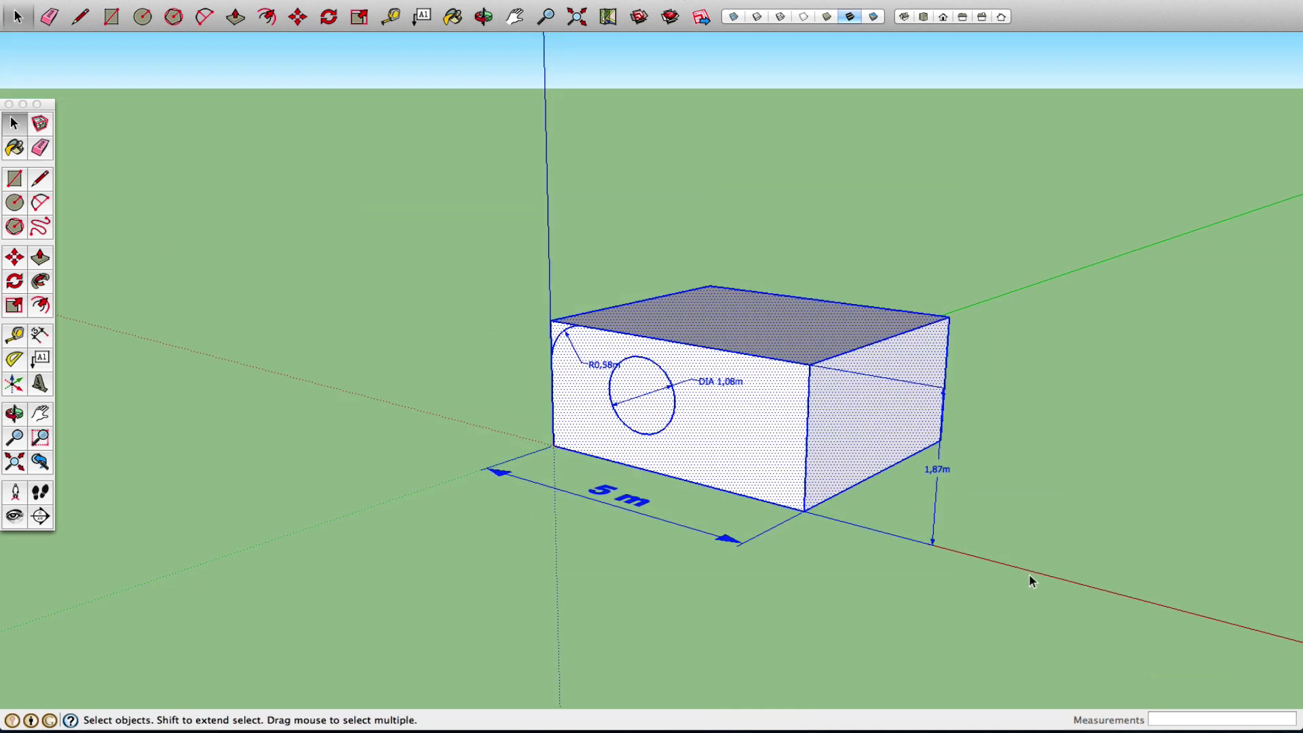
key("Delete")
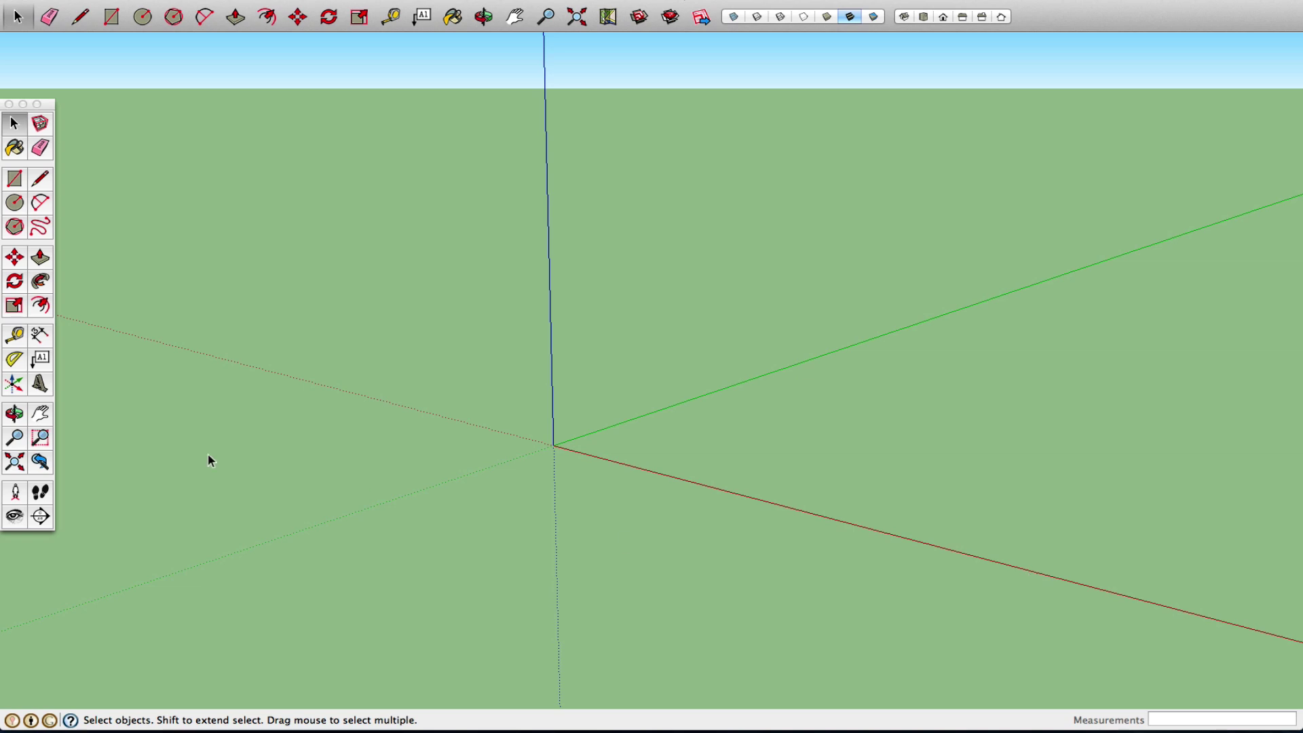
Draw a ground rectangle about 5.58 by 2.91 m from the origin and extrude it about 2.19 m upward
left_click(40, 414)
left_click_drag(450, 430, 219, 432)
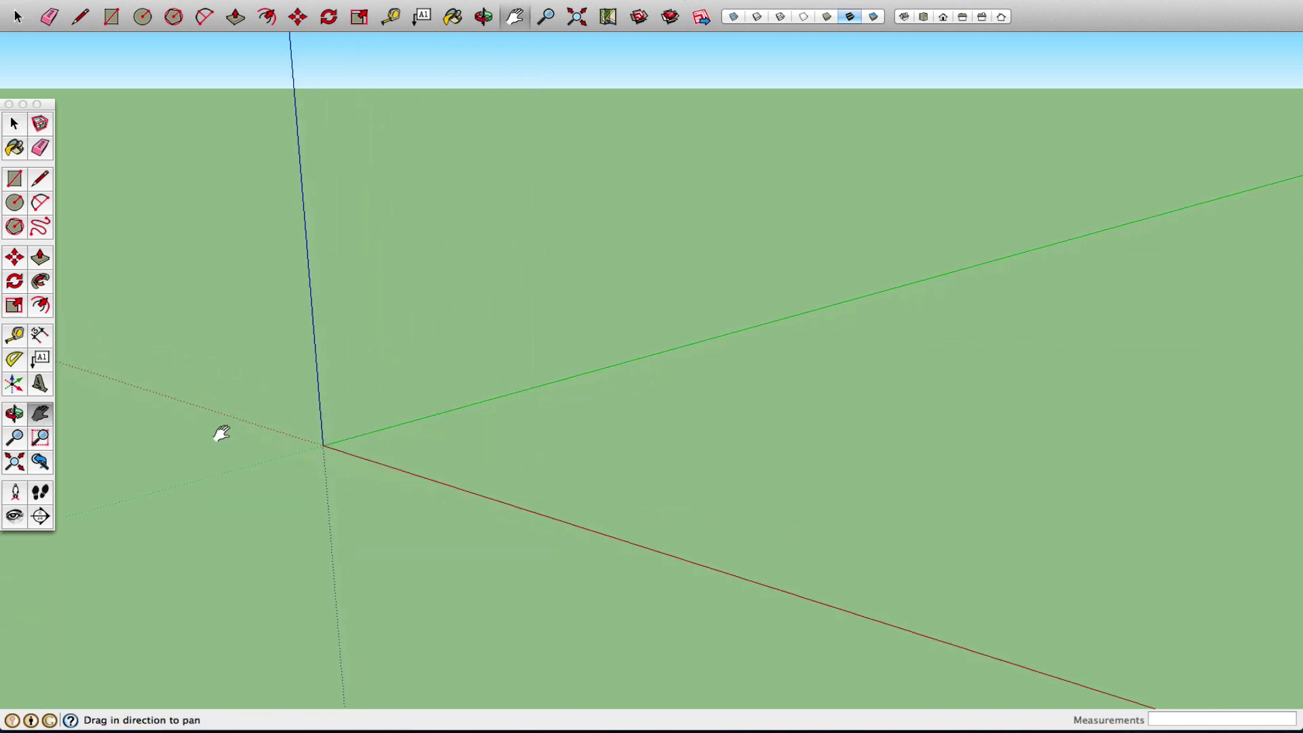
right_click(225, 433)
left_click(252, 443)
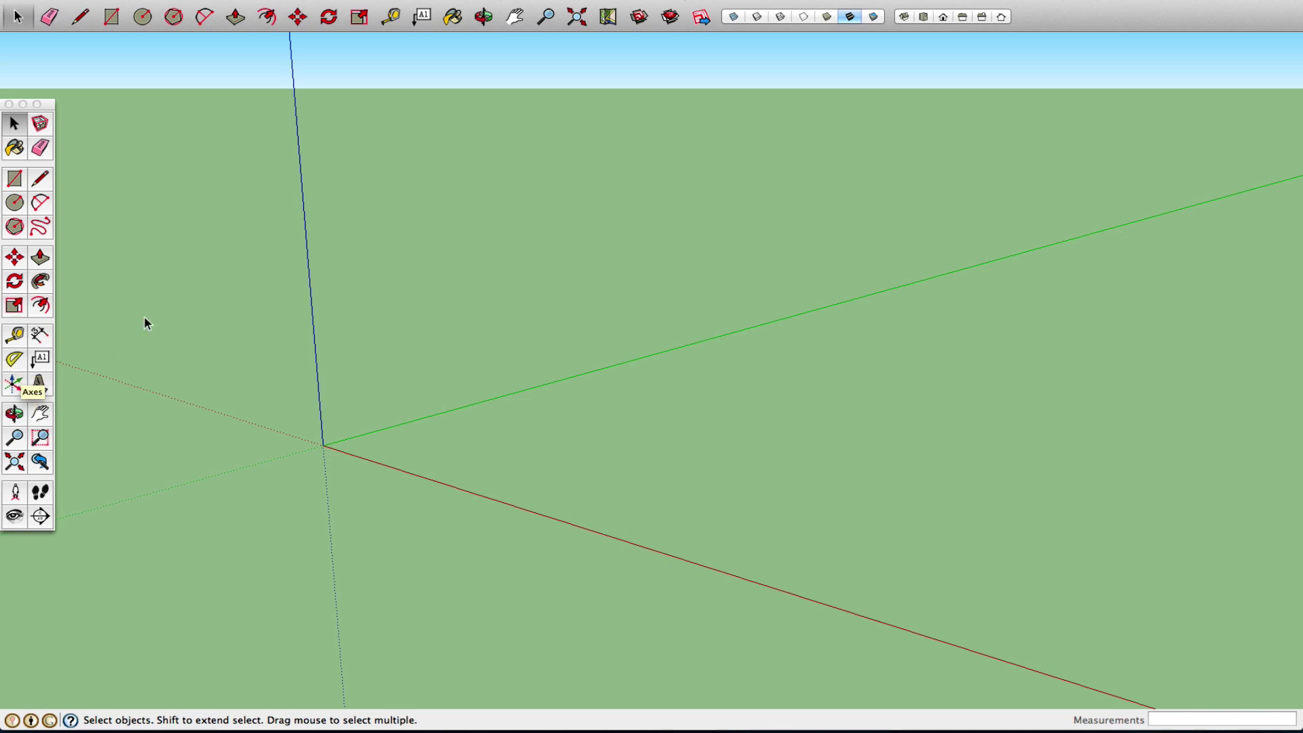
left_click(16, 180)
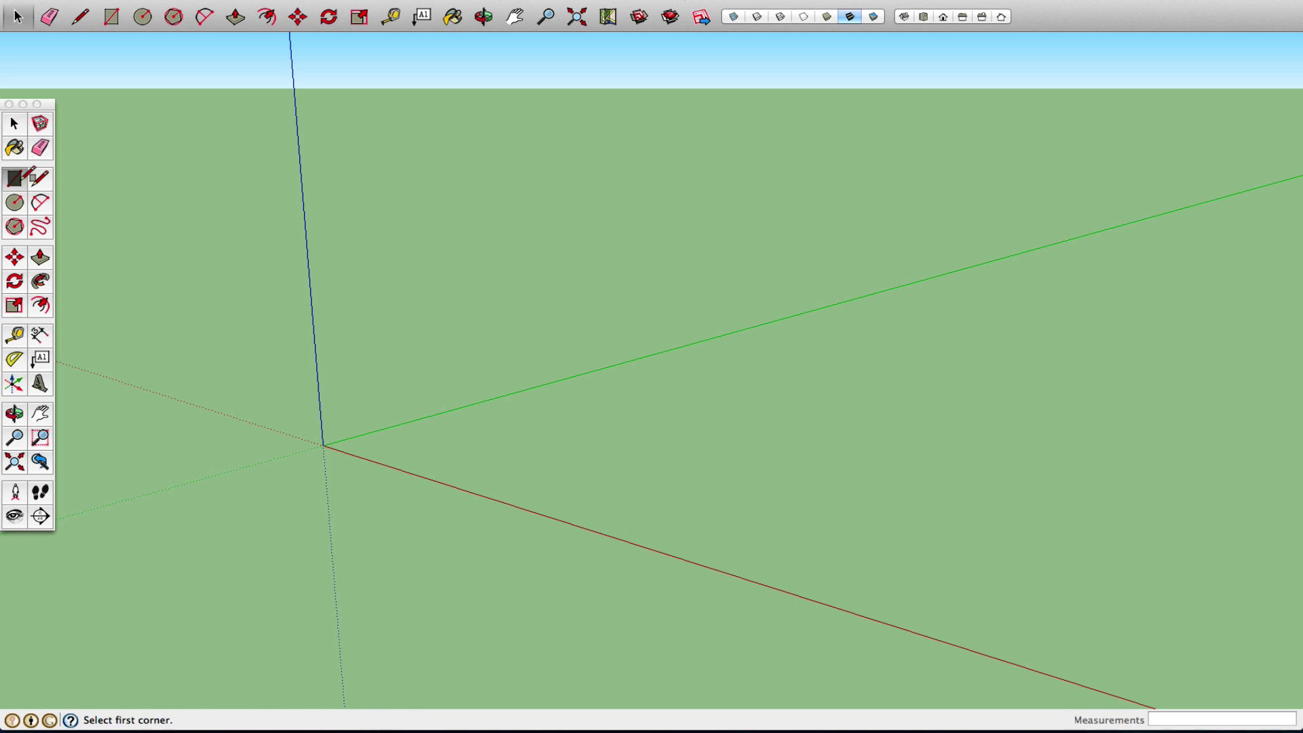
left_click(323, 446)
left_click(786, 475)
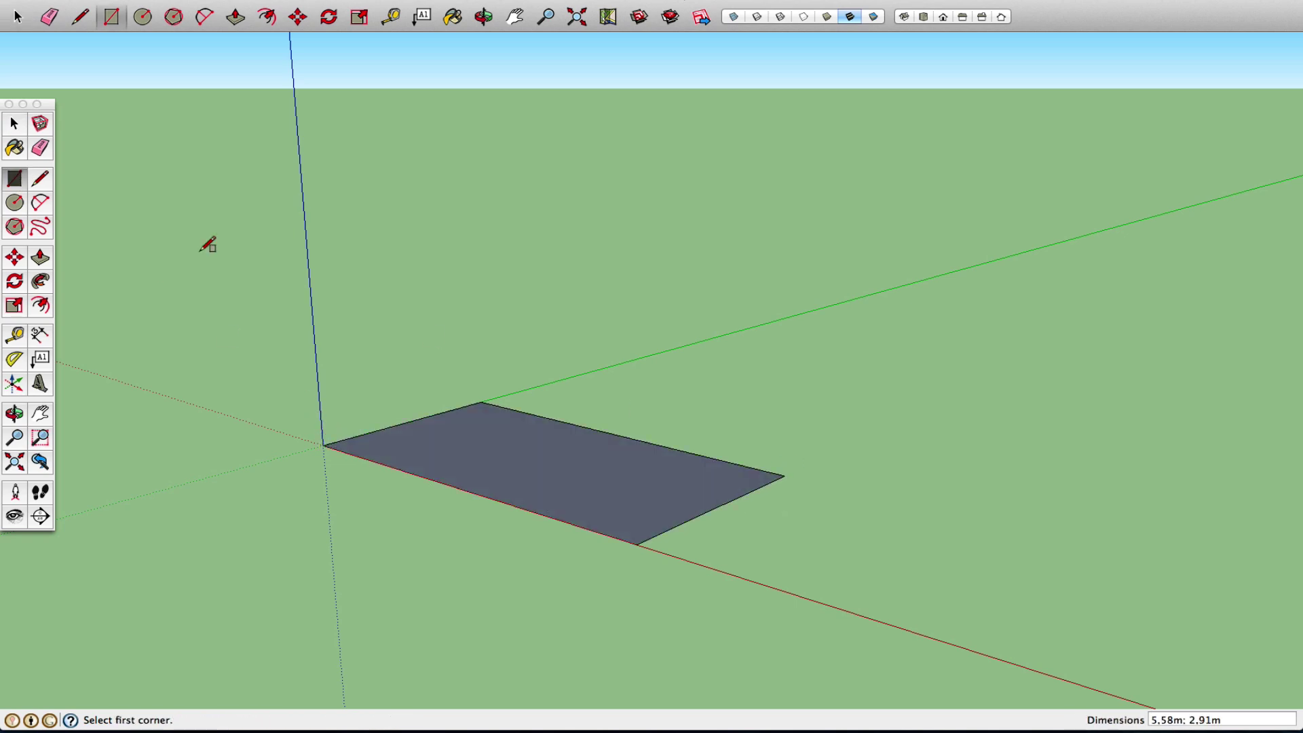
left_click(40, 257)
left_click_drag(596, 509, 582, 337)
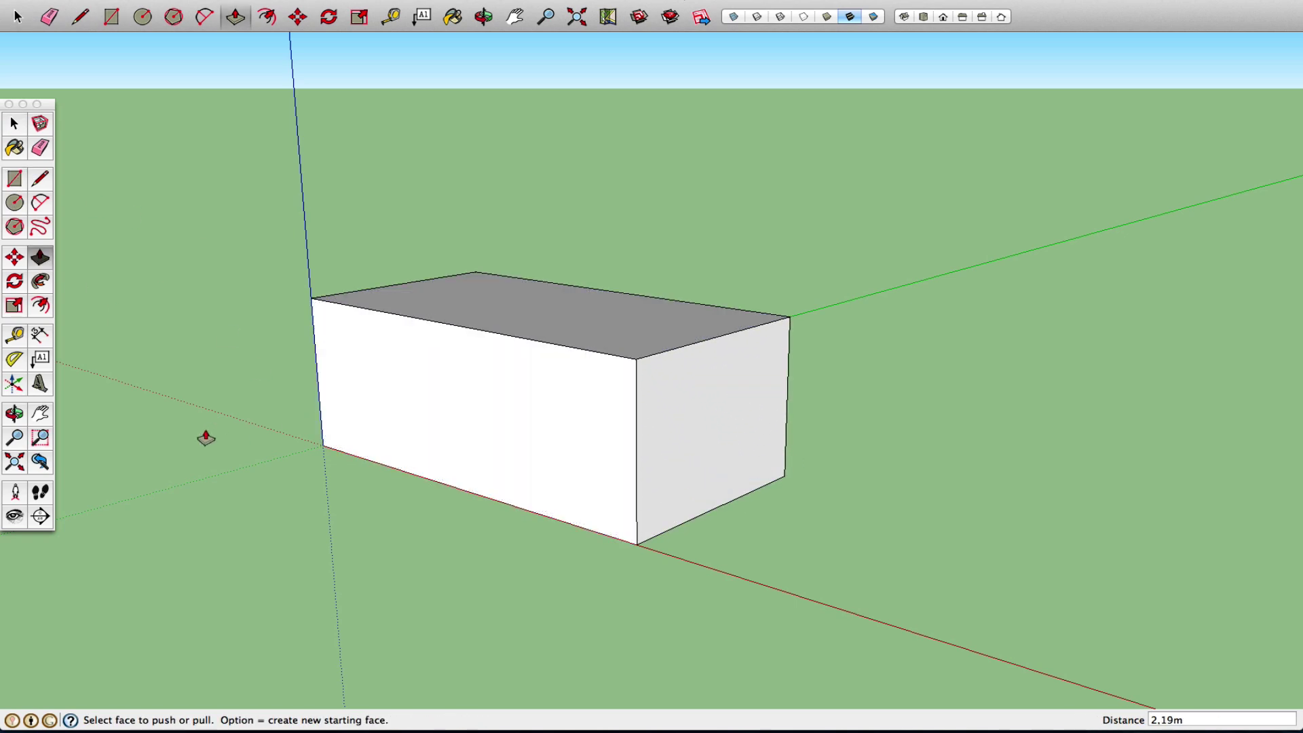
Draw a second rectangle about 5.71 by 1.28 m behind the box and extrude it about 3.75 m upward
left_click(16, 413)
left_click_drag(116, 425, 656, 500)
scroll(656, 500, "down", 3)
scroll(552, 436, "down", 2)
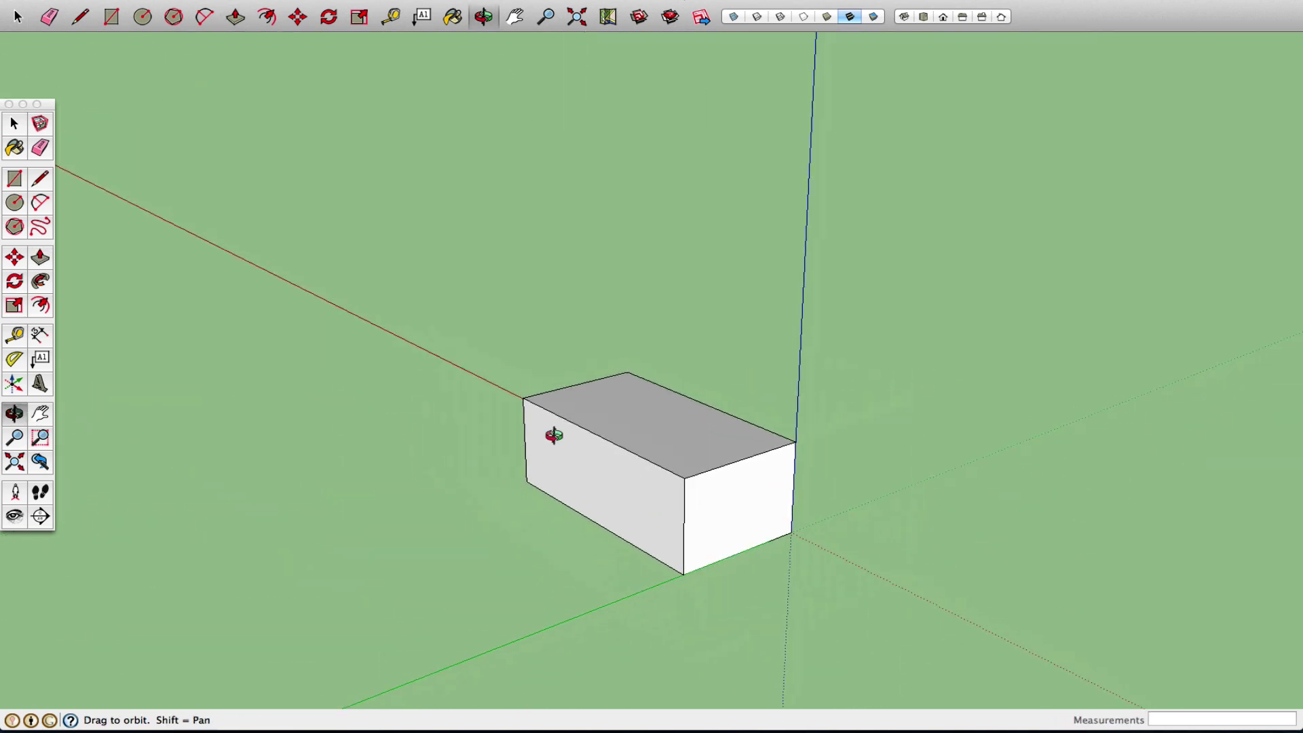
key("r")
left_click(526, 531)
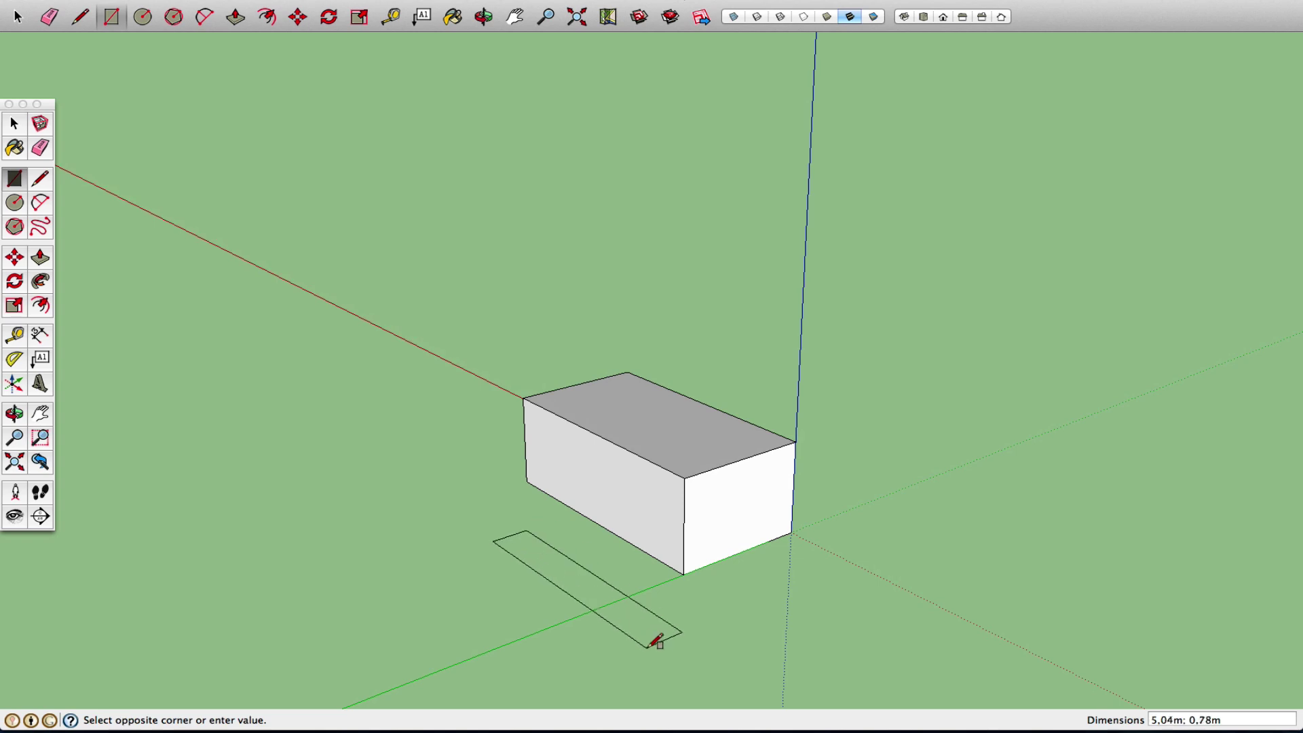
left_click(649, 674)
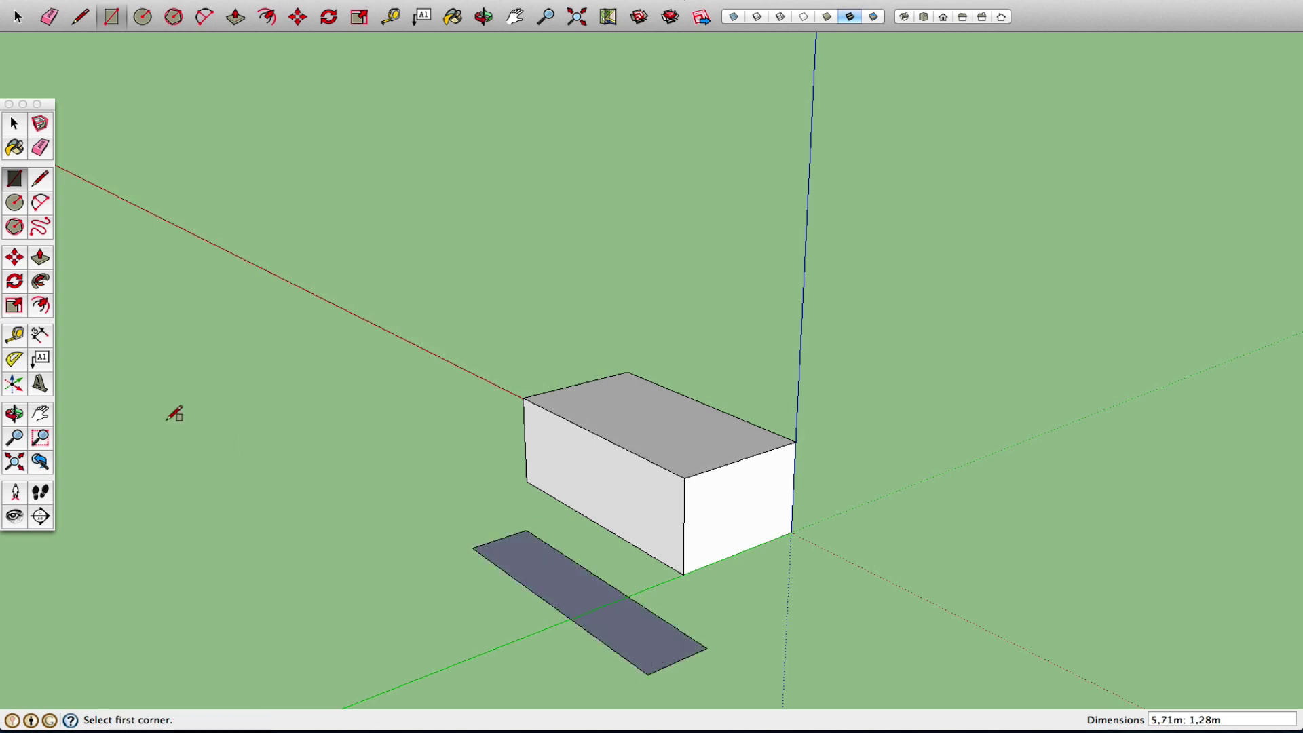
left_click(40, 257)
left_click_drag(492, 543, 548, 432)
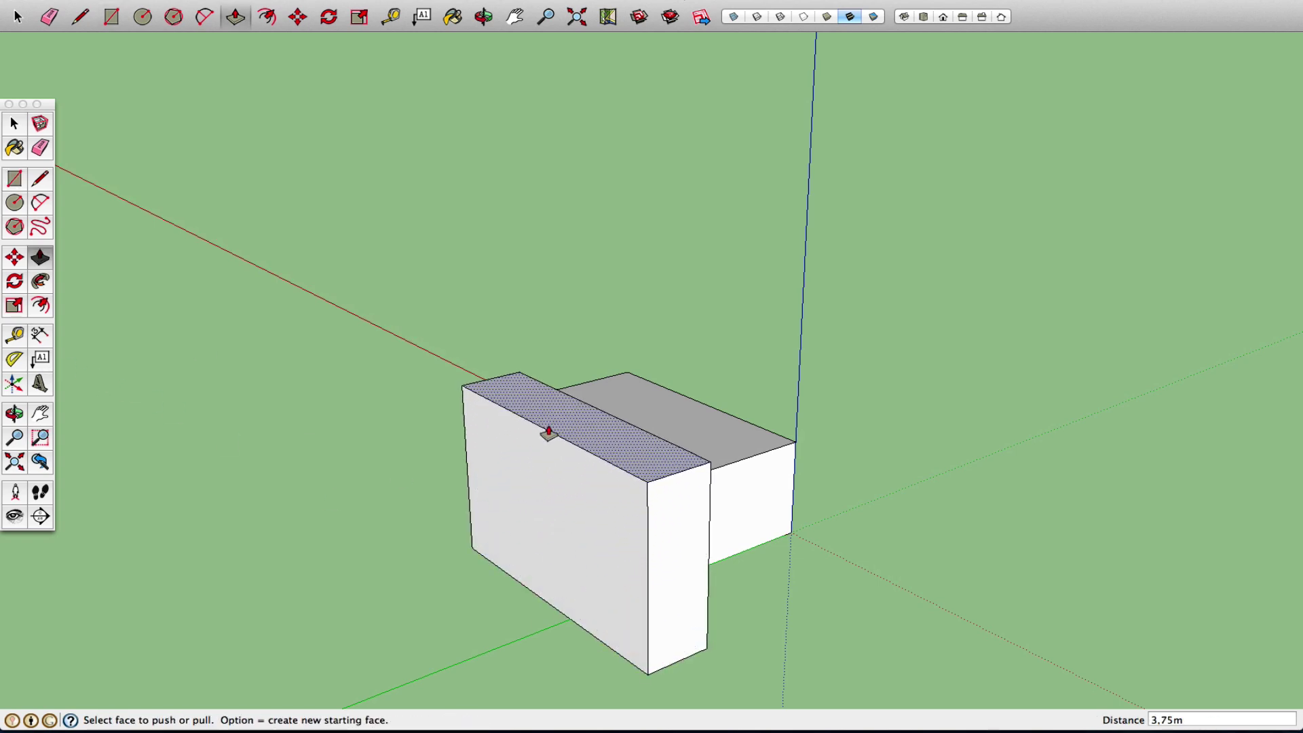
Examine how the front box covers the taller block behind it, selecting their front faces in turn, and clear the selection
left_click(14, 413)
left_click_drag(285, 543, 442, 564)
scroll(622, 509, "down", 2)
scroll(621, 509, "up", 3)
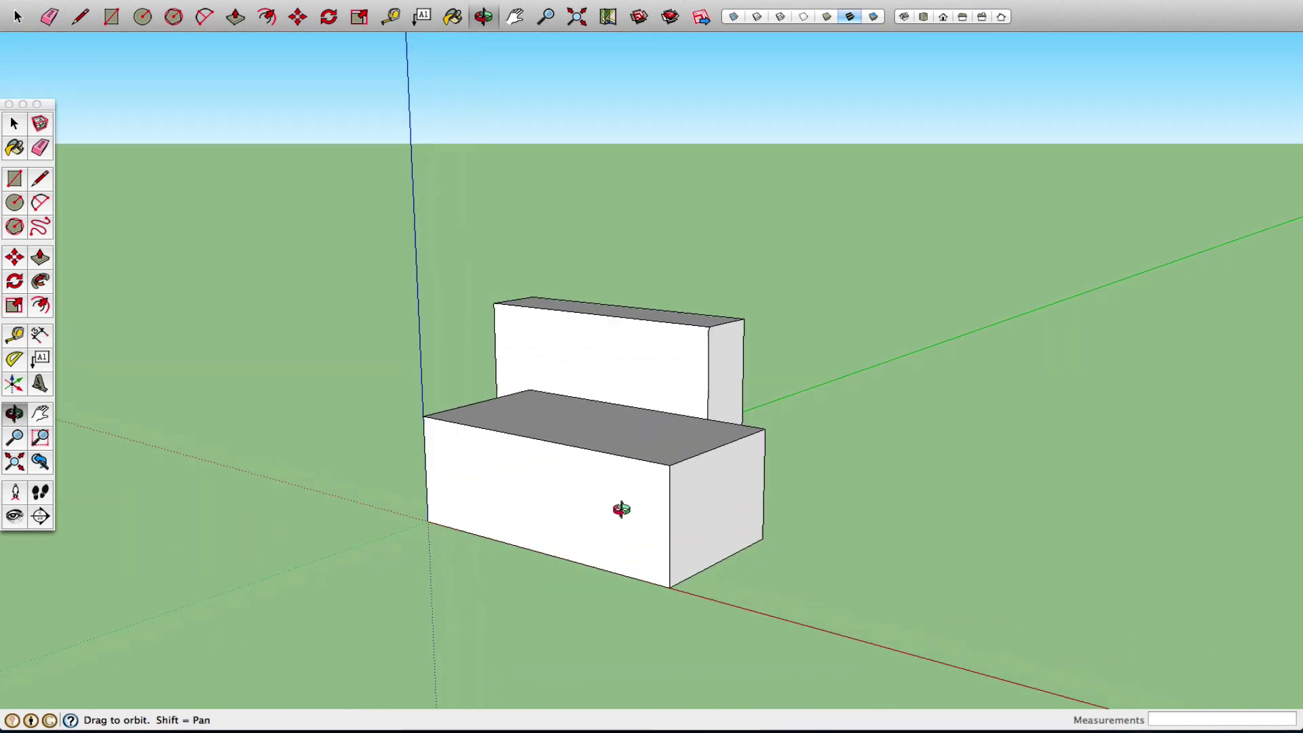
scroll(621, 509, "up", 2)
key("space")
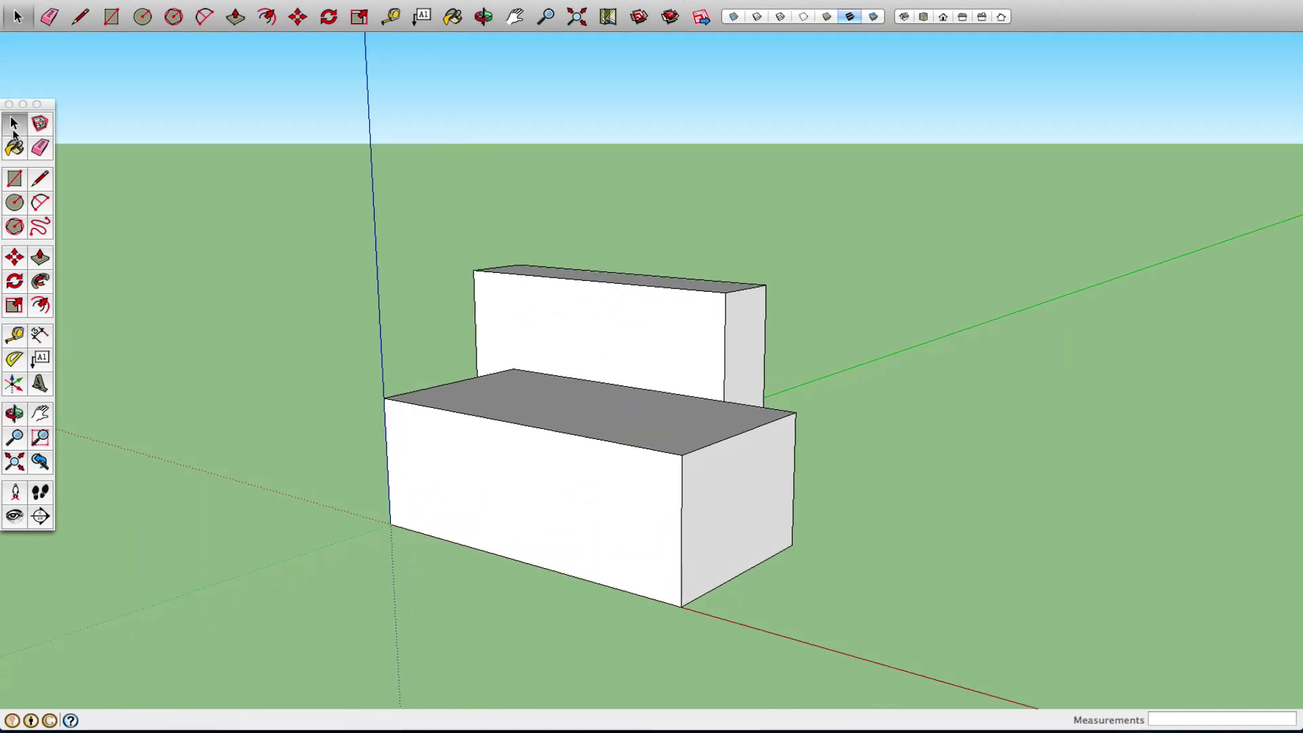
left_click(572, 521)
left_click(670, 349)
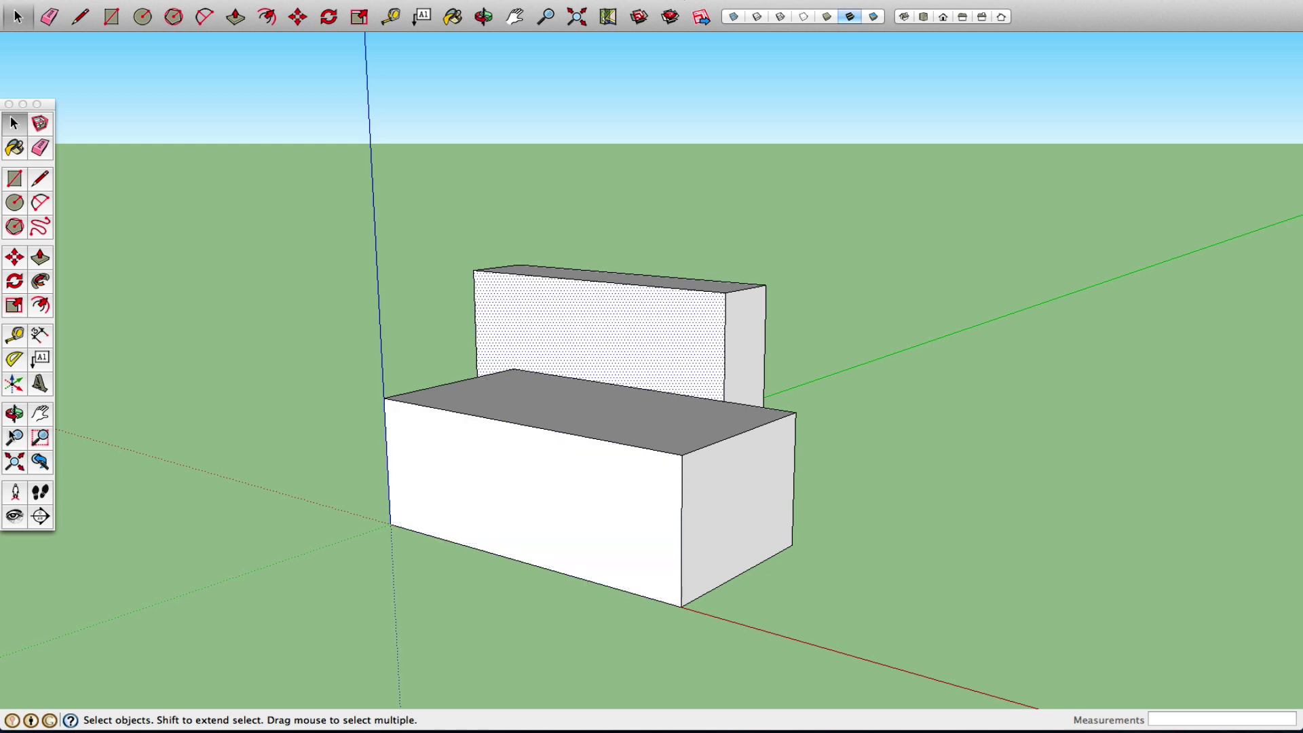
key("o")
left_click_drag(540, 432, 657, 490)
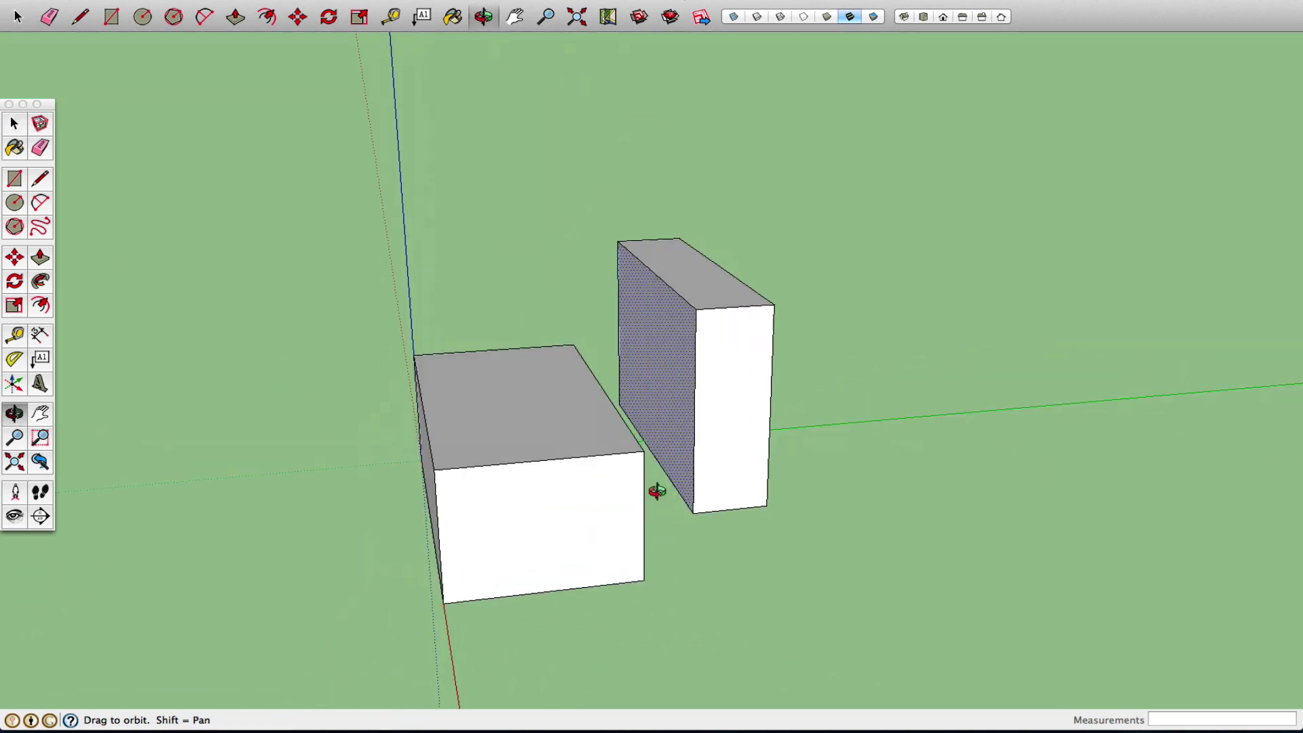
left_click_drag(442, 486, 666, 483)
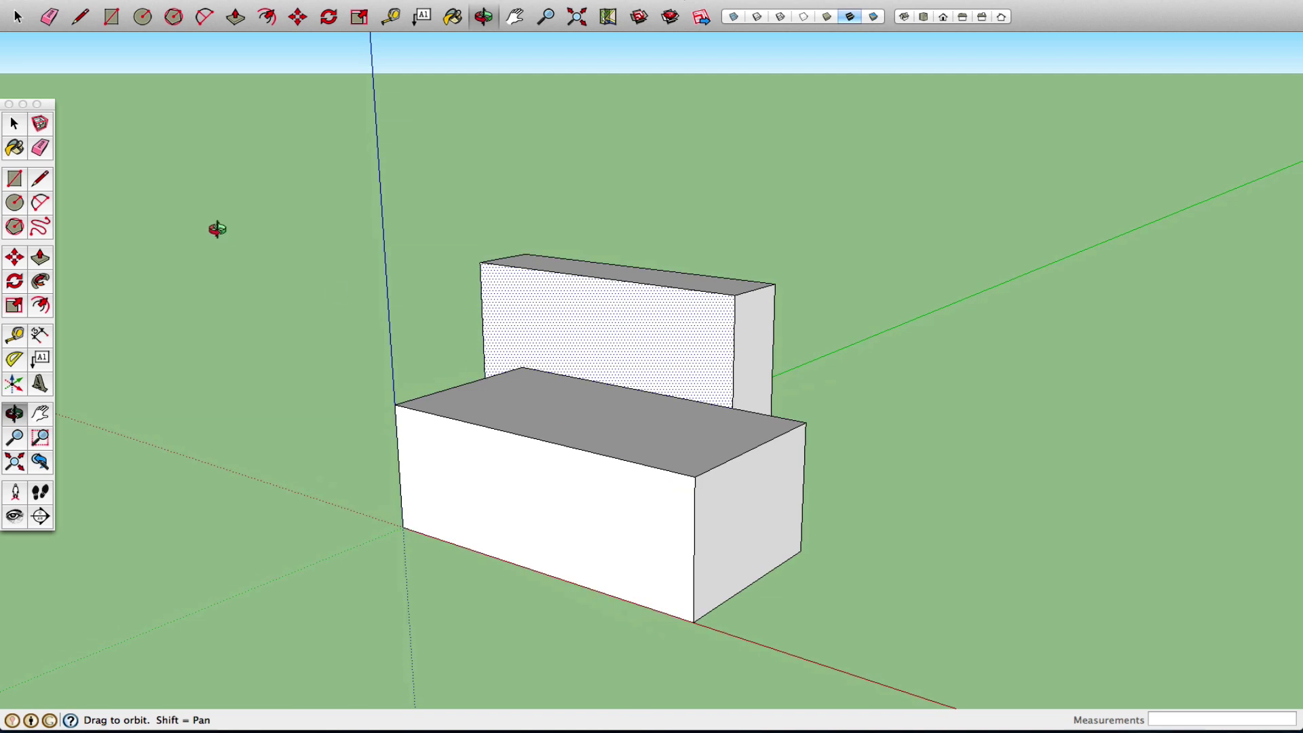
key("space")
left_click(286, 323)
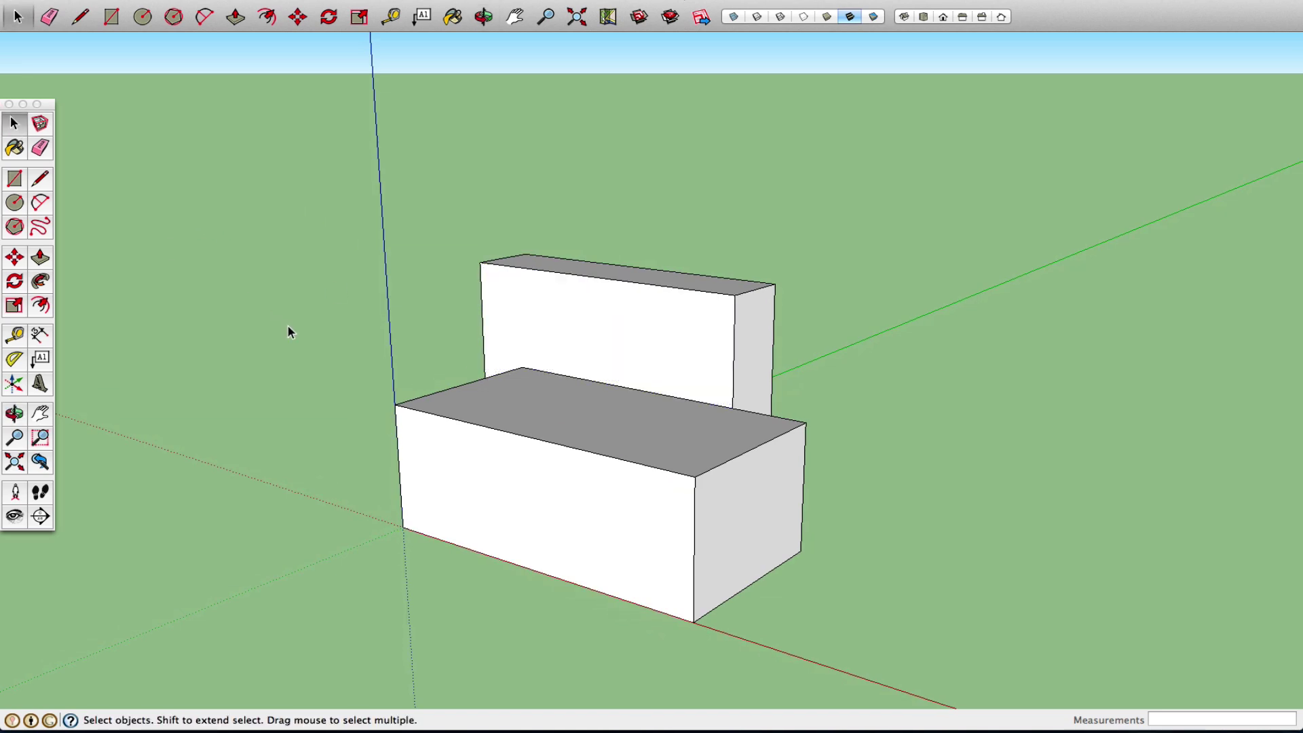
Select the entire front box with all its faces and edges and hide it
triple_click(521, 424)
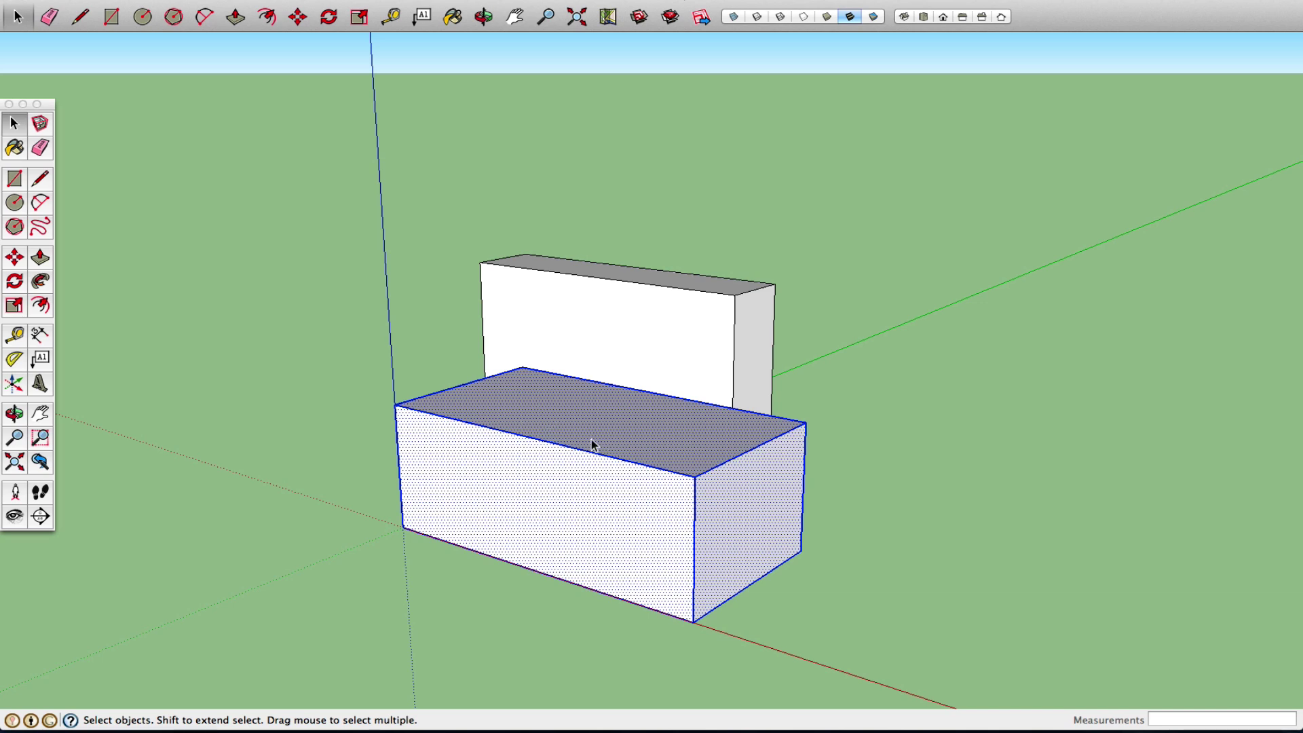
right_click(570, 435)
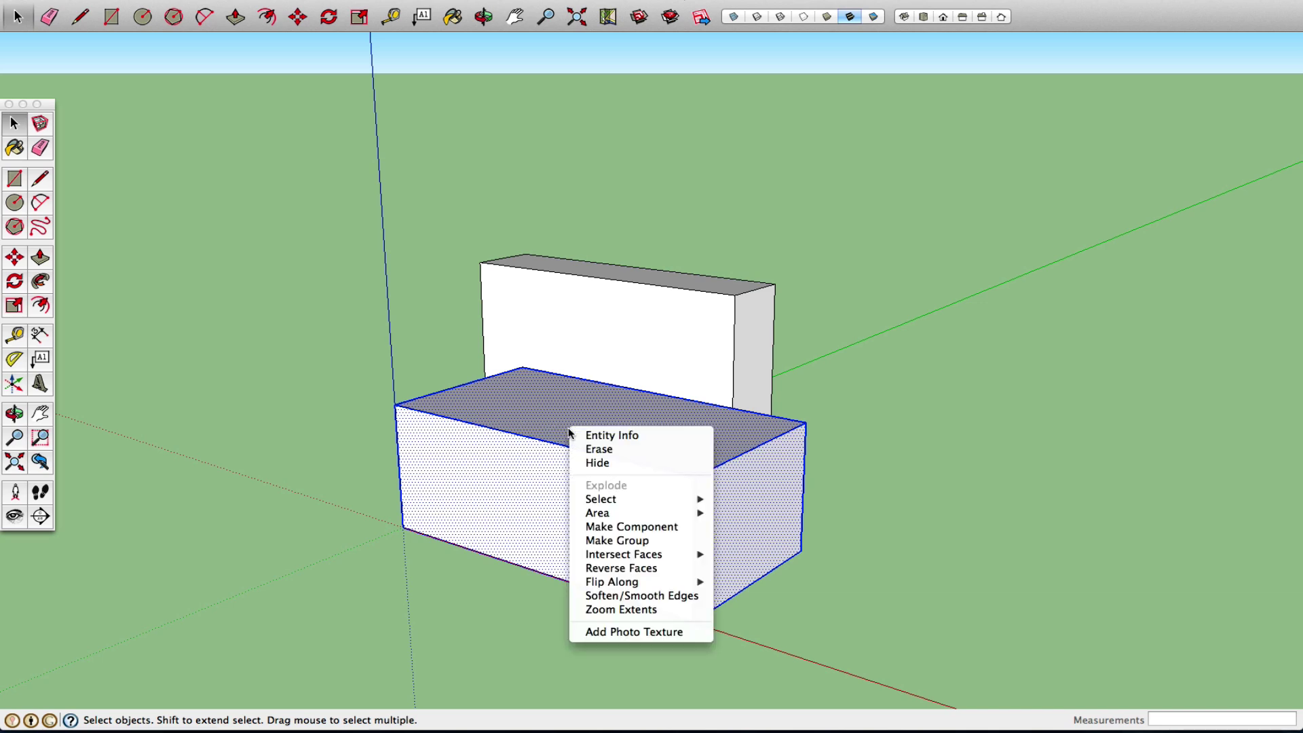
left_click(606, 463)
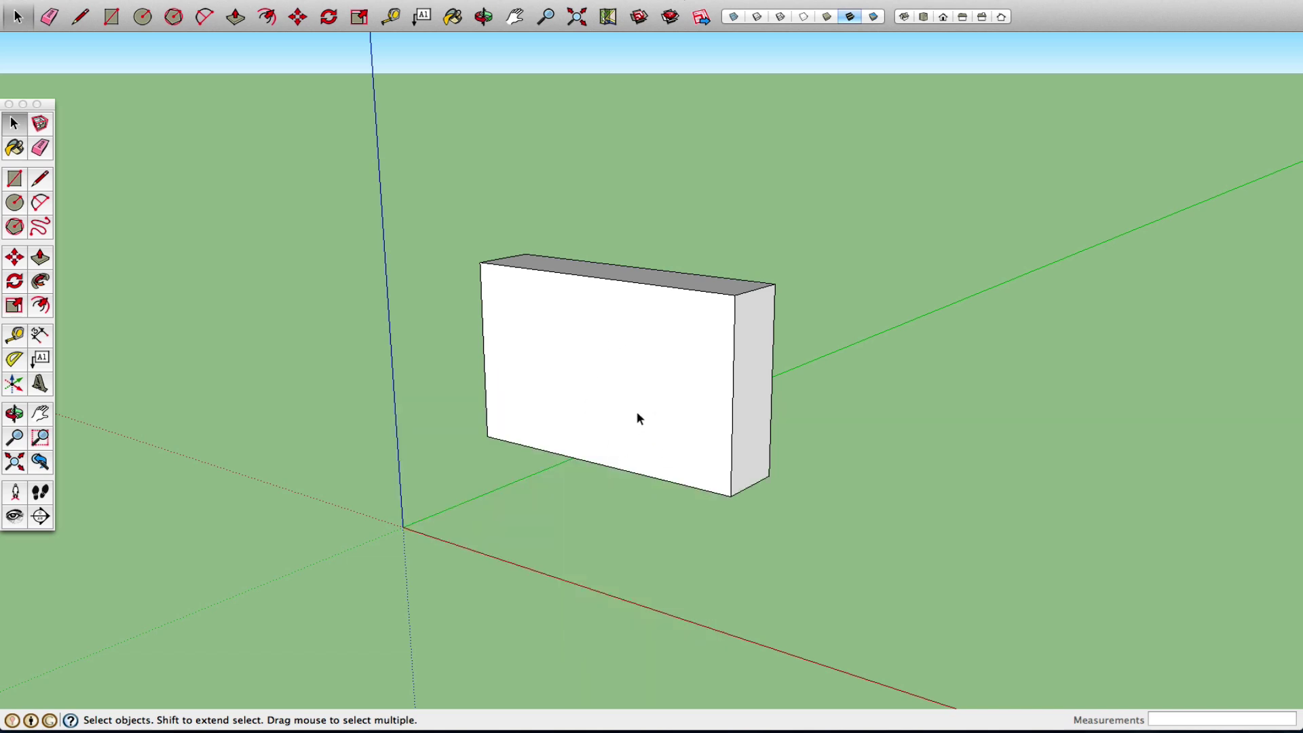
Outline a slanted-sided area at the block's lower front corner with two lines and push it in about 0.58 m
left_click(621, 350)
left_click(294, 372)
left_click(40, 179)
left_click(564, 454)
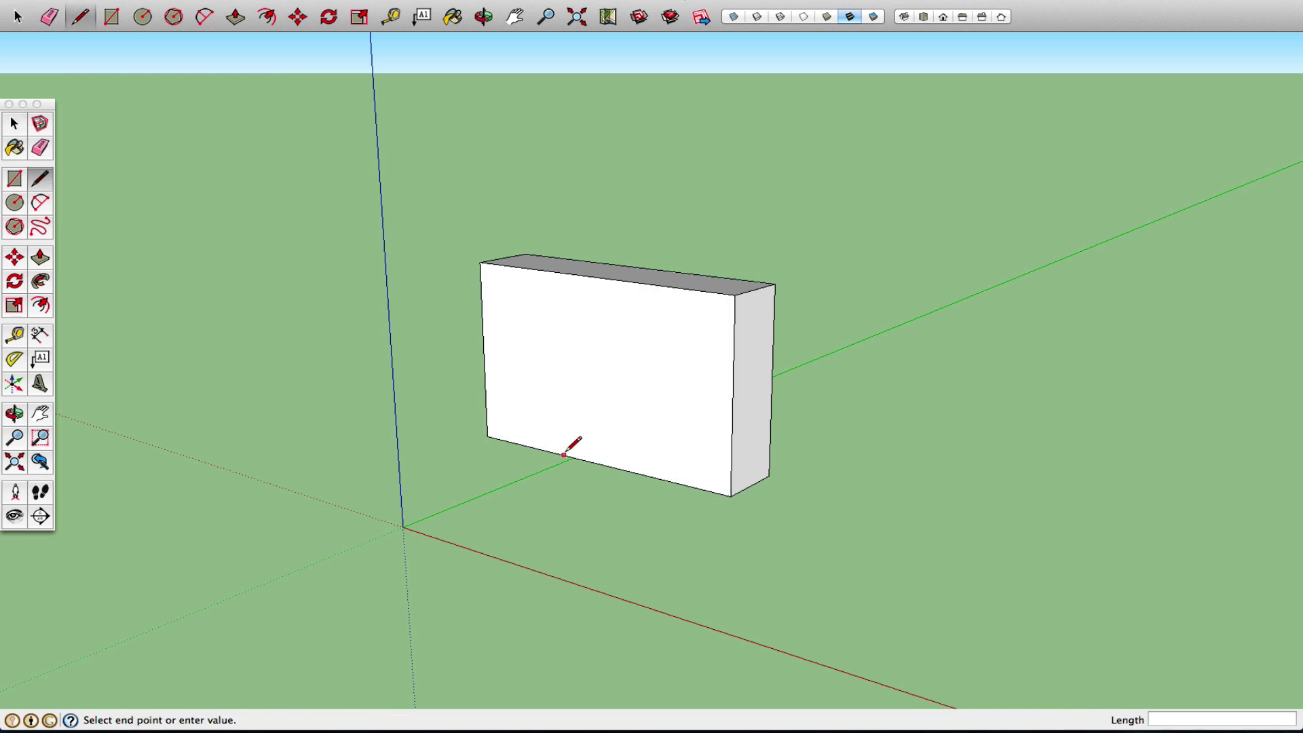
left_click(603, 367)
left_click(733, 397)
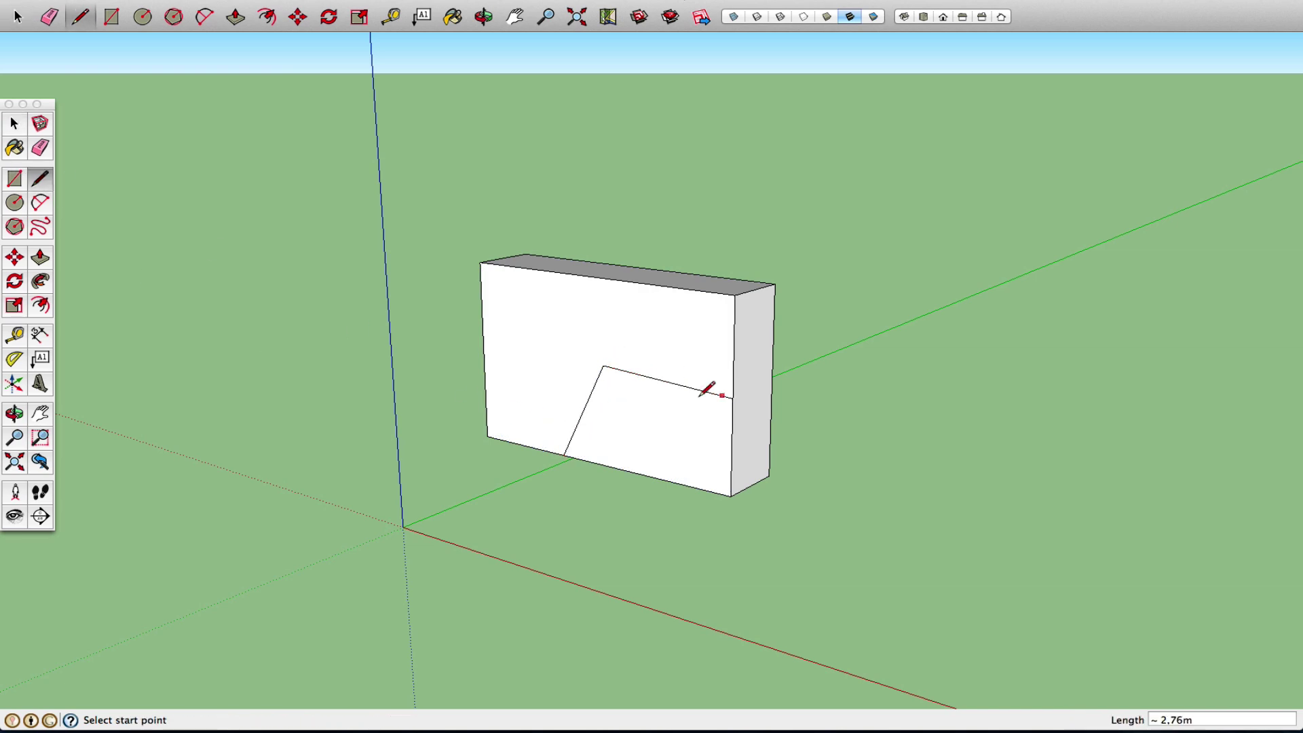
left_click(40, 257)
left_click_drag(634, 451, 655, 443)
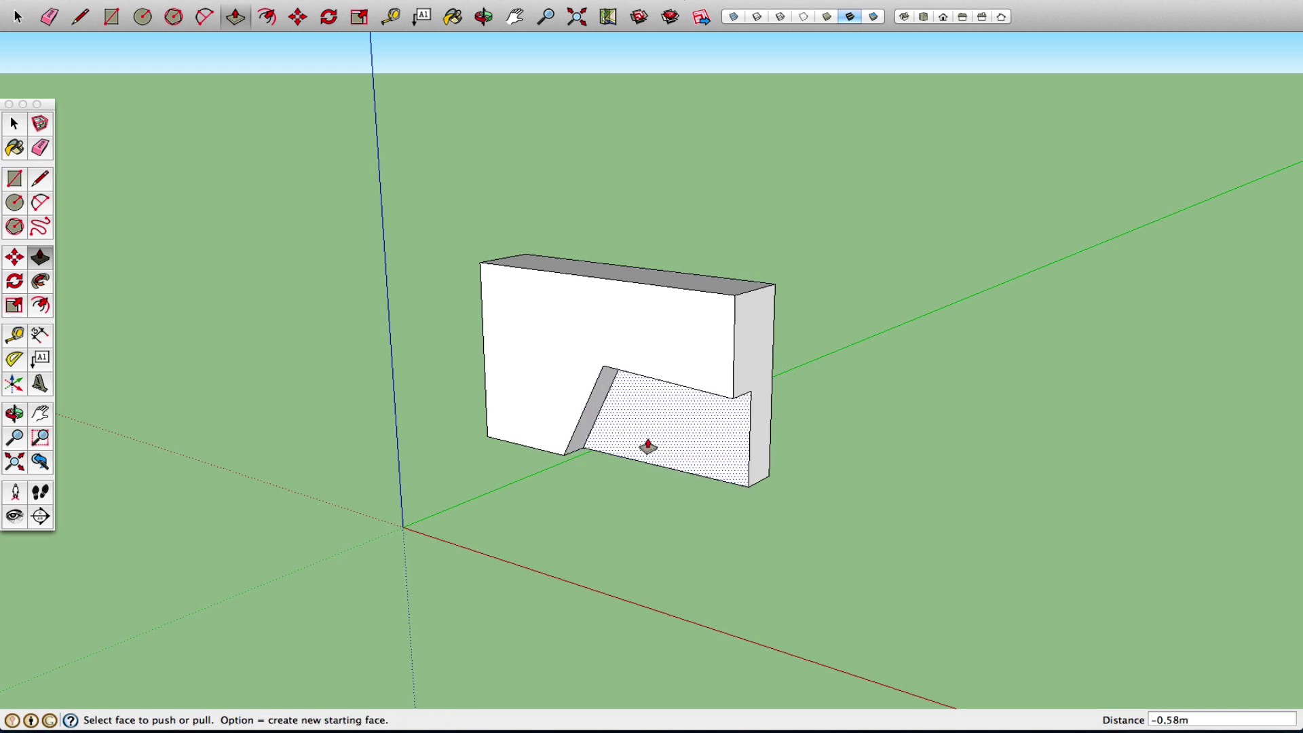
left_click(14, 124)
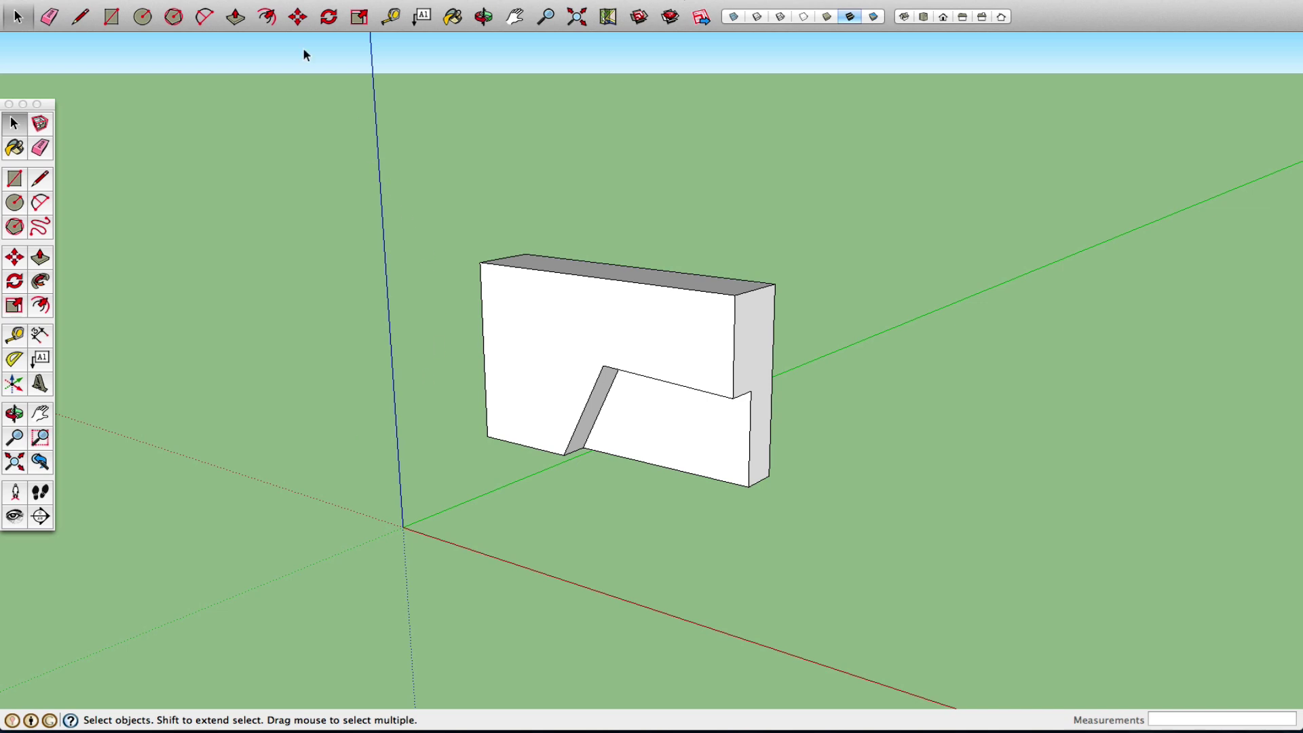
Unhide all hidden geometry and view both blocks together from a slightly different angle
left_click(148, 0)
mouse_move(184, 173)
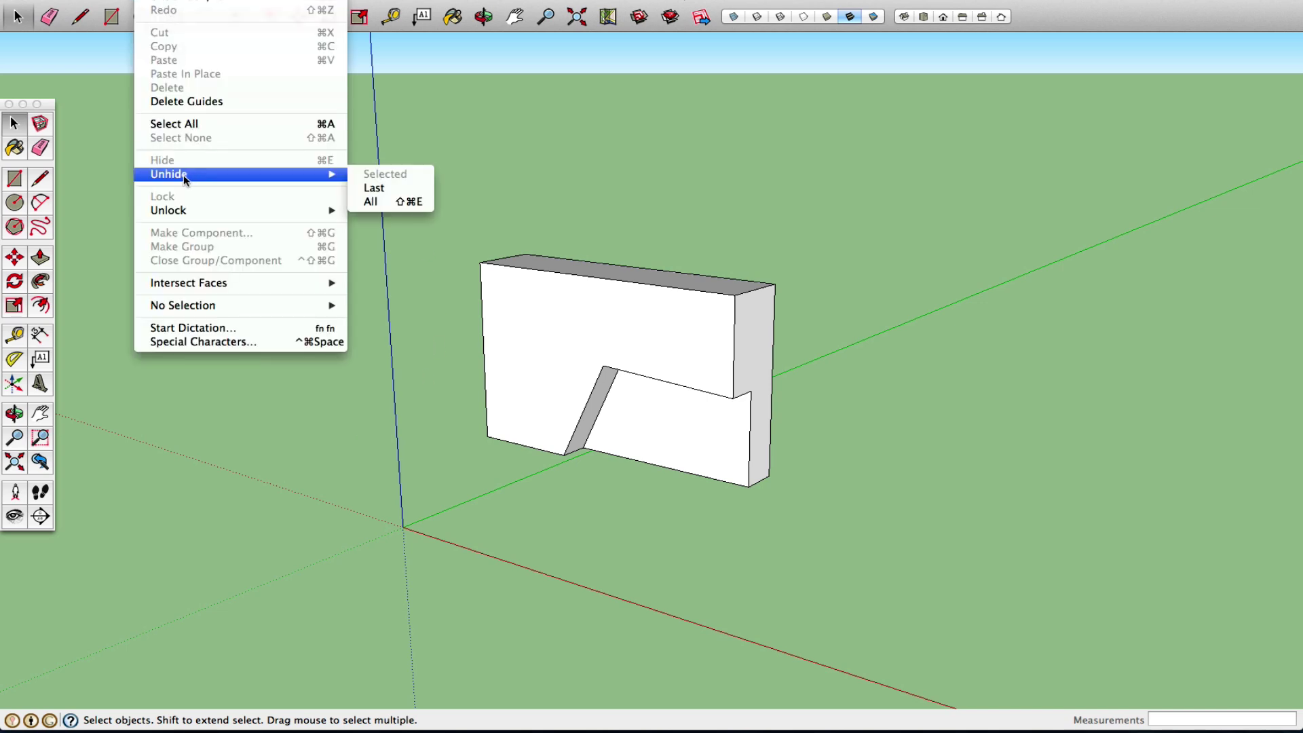
left_click(380, 205)
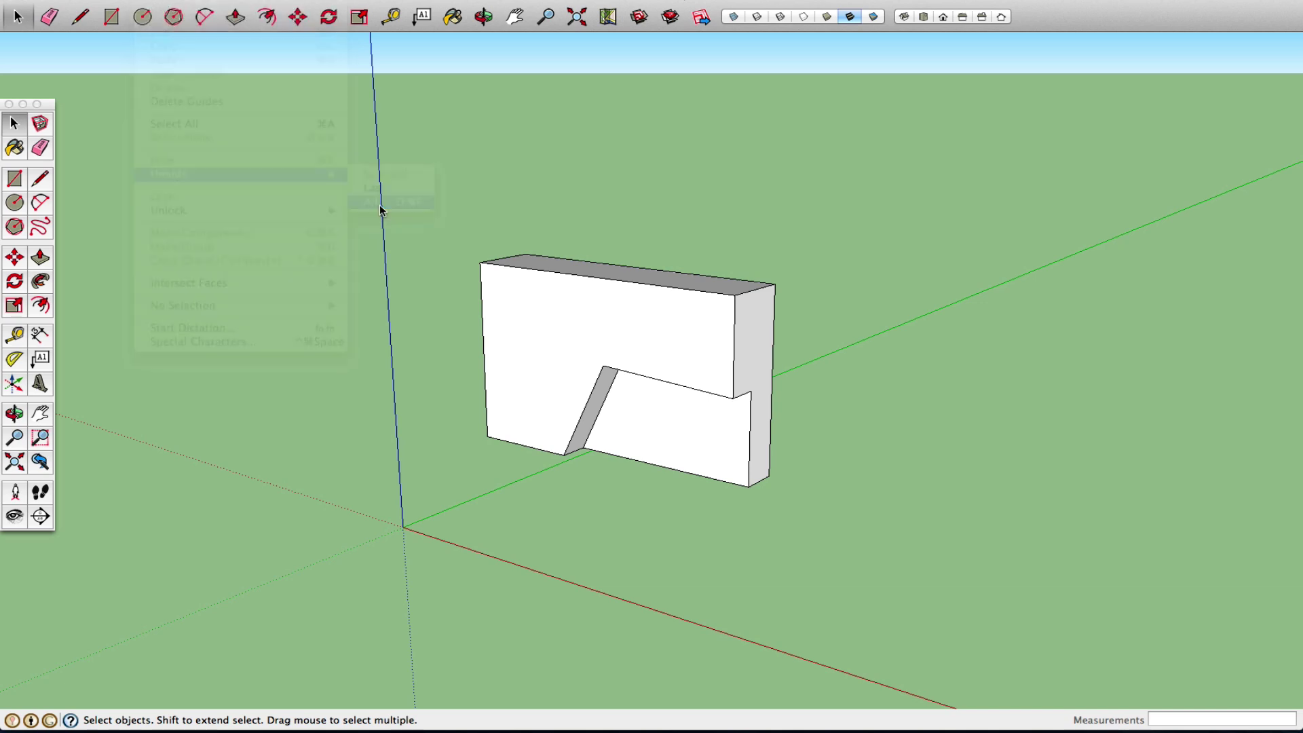
left_click(15, 413)
left_click_drag(791, 430, 686, 461)
right_click(686, 461)
left_click(707, 468)
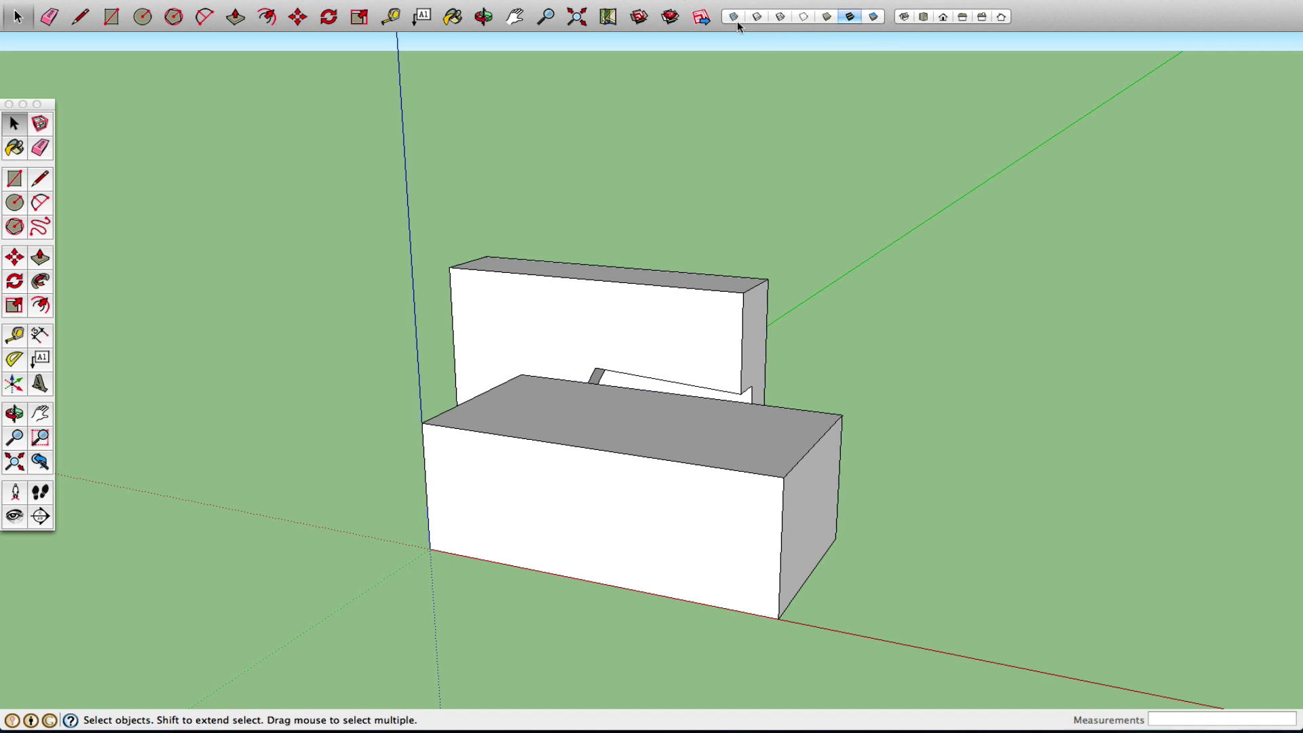
Review the toolbar customization items and available tool palettes, show how the Styles set goes into the toolbar, and finish customizing
right_click(1027, 19)
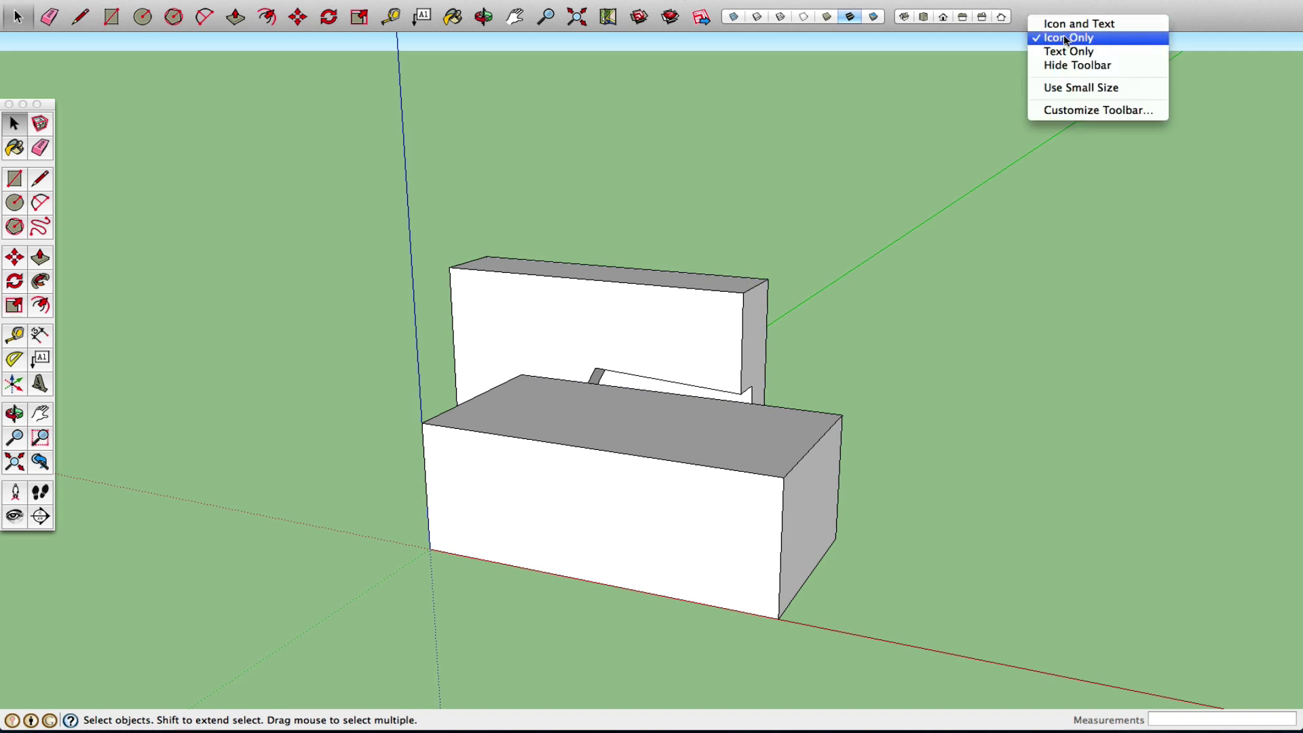
left_click(1107, 111)
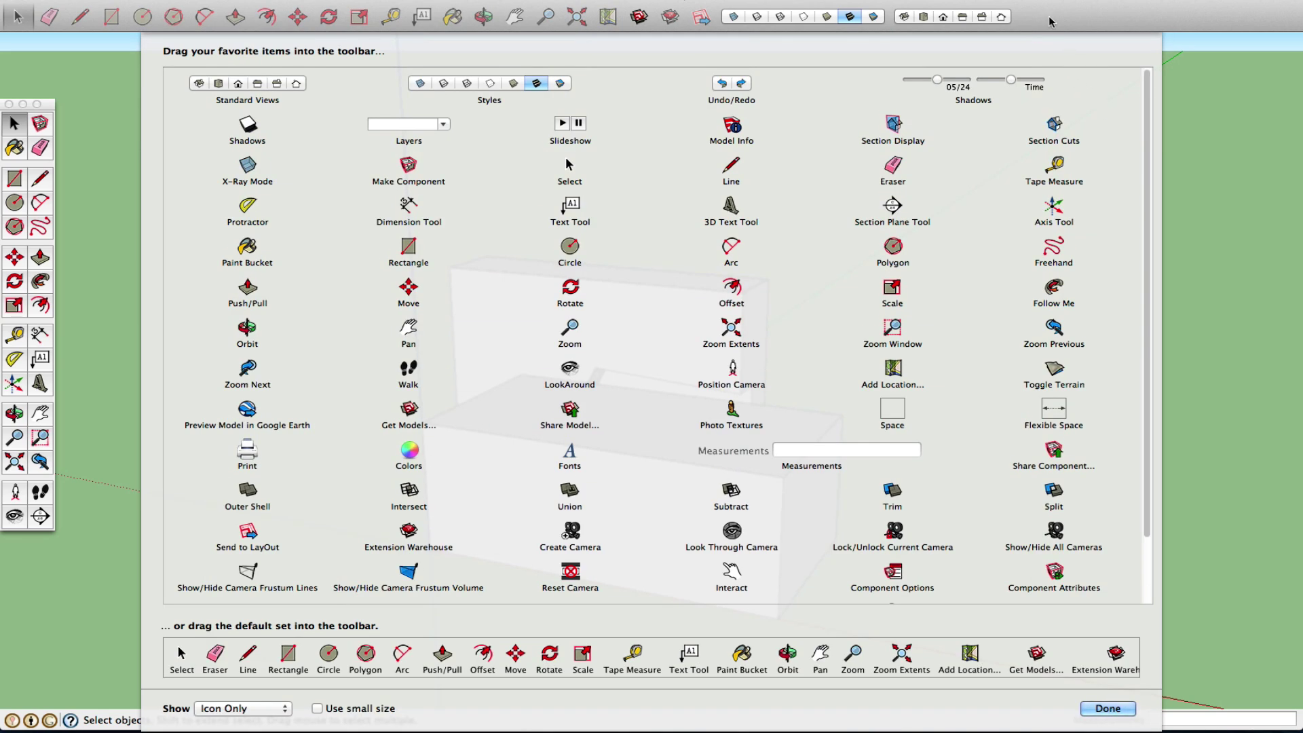
left_click(185, 0)
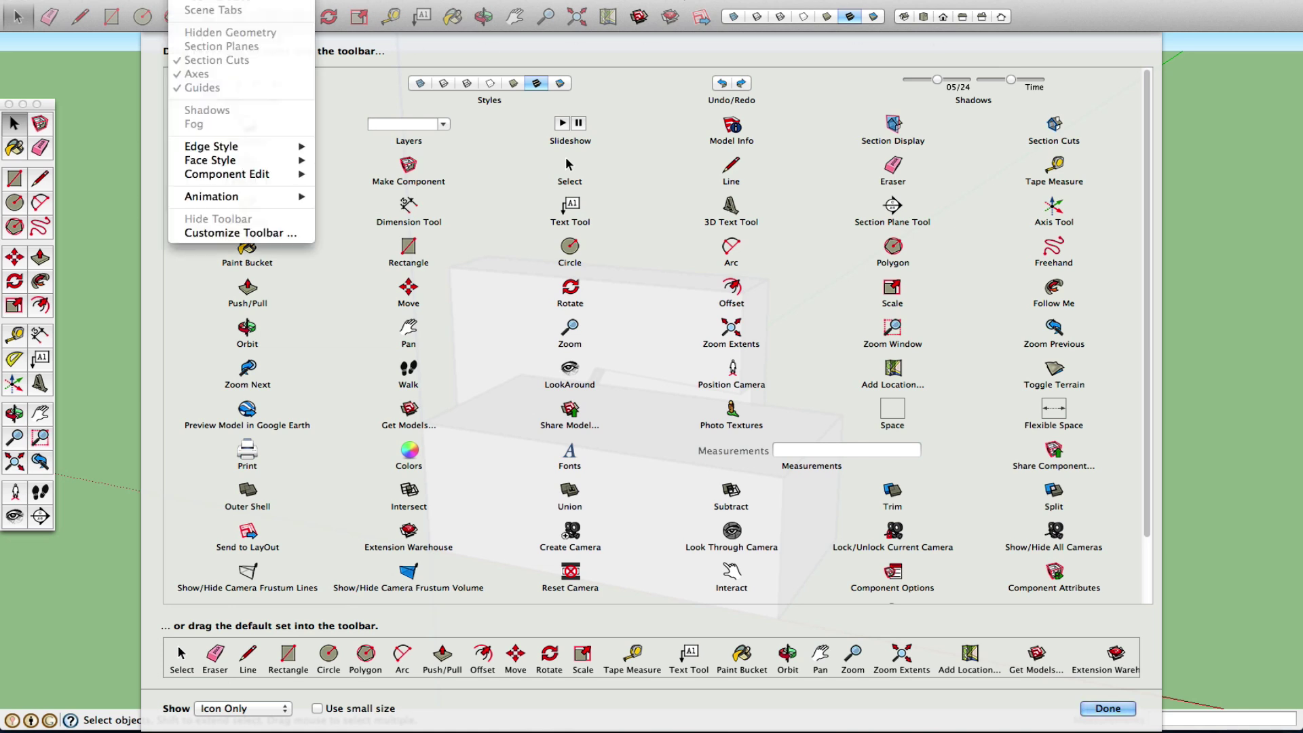
mouse_move(272, 1)
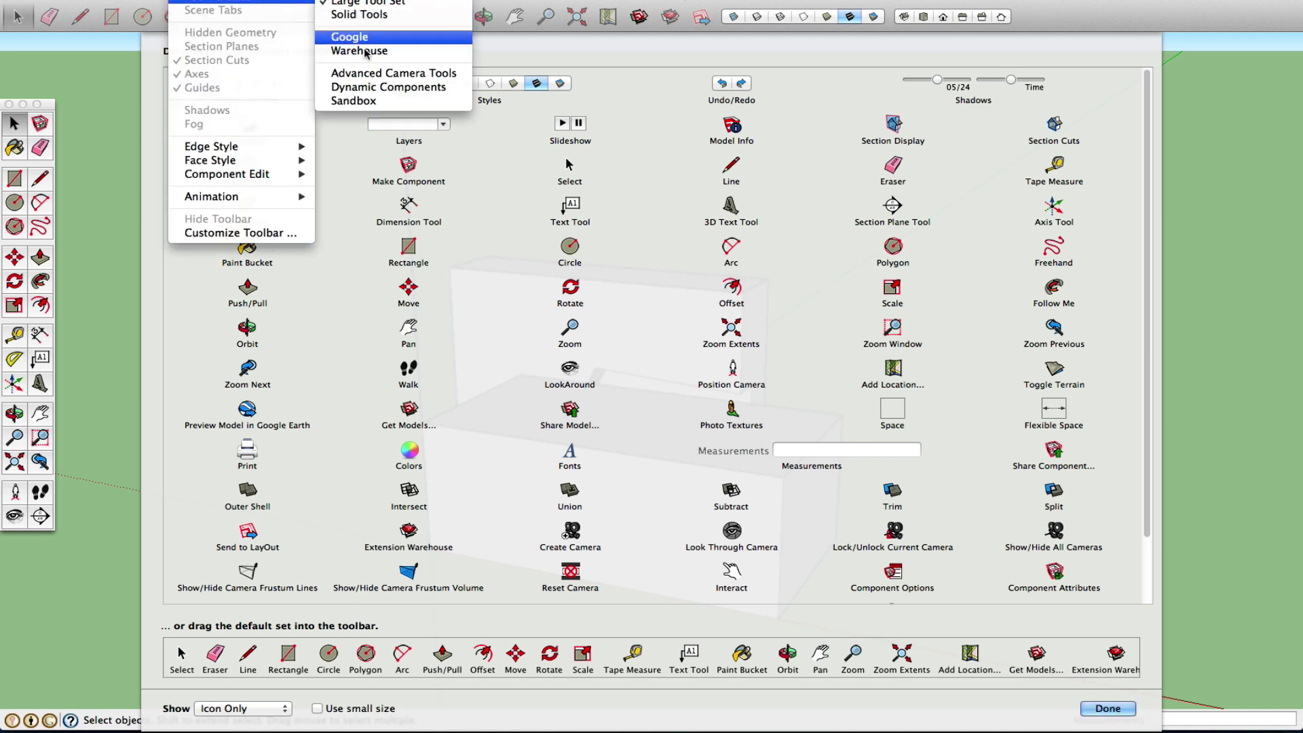
left_click(617, 14)
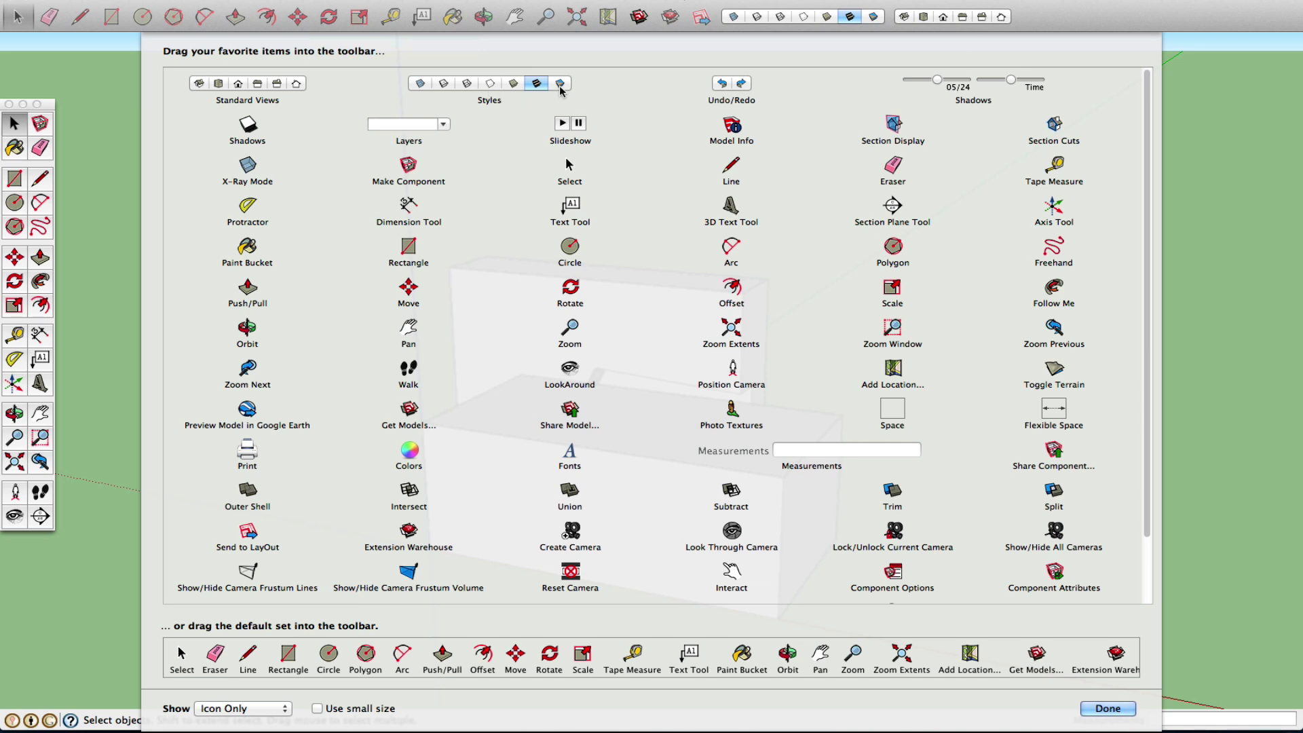
left_click_drag(561, 86, 828, 24)
left_click(1112, 708)
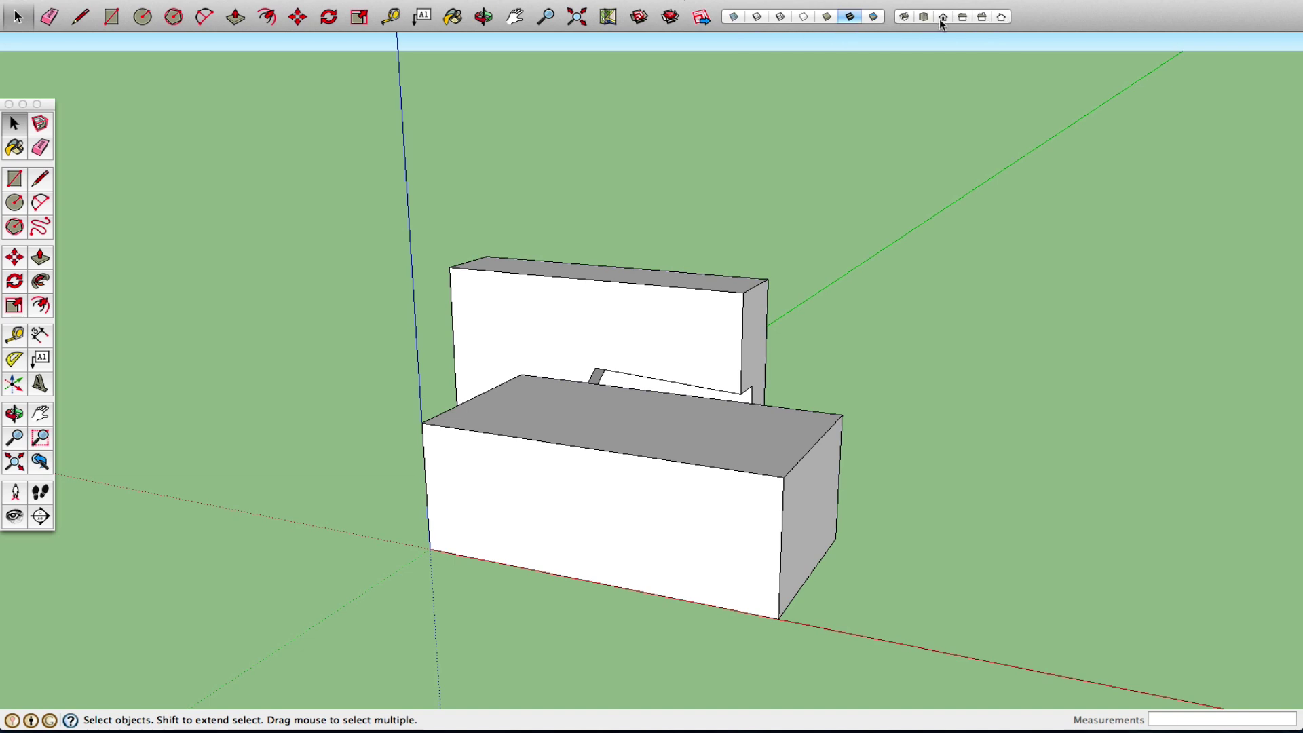
Show the blocks in the isometric view and switch to the Front standard view
left_click(905, 17)
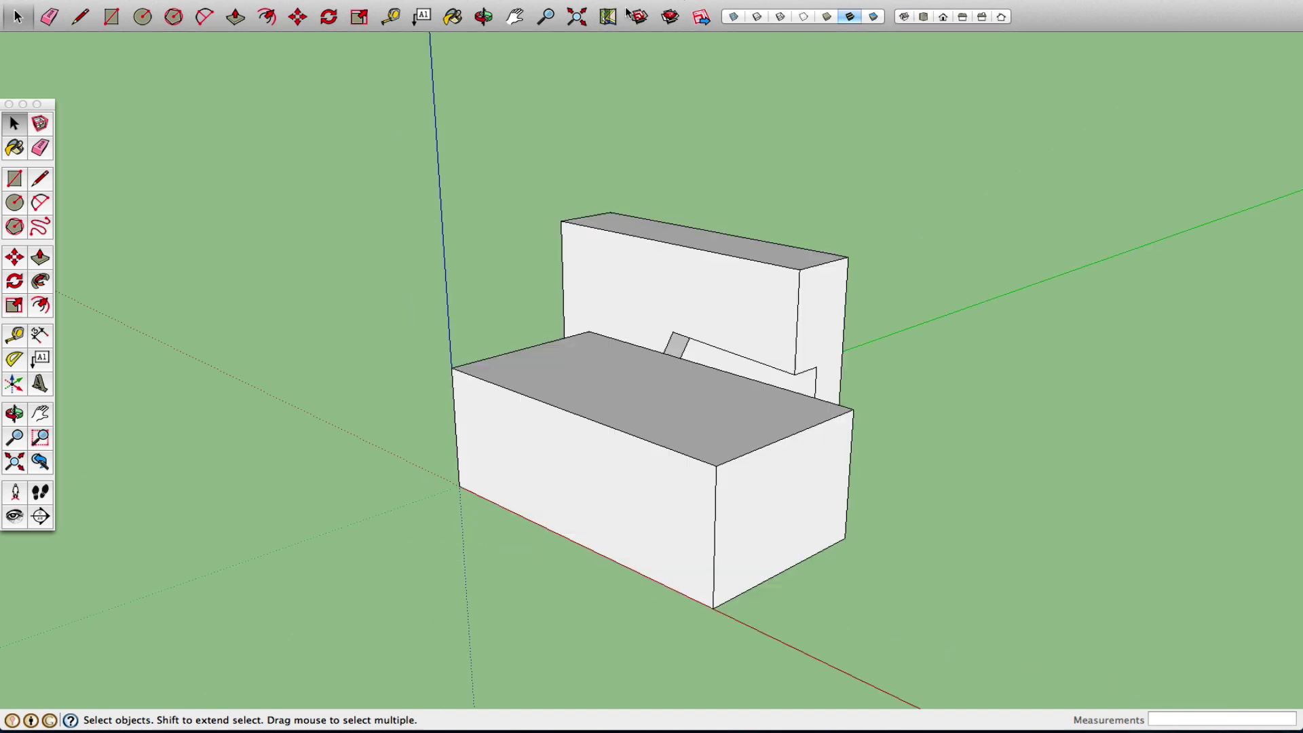
left_click(183, 0)
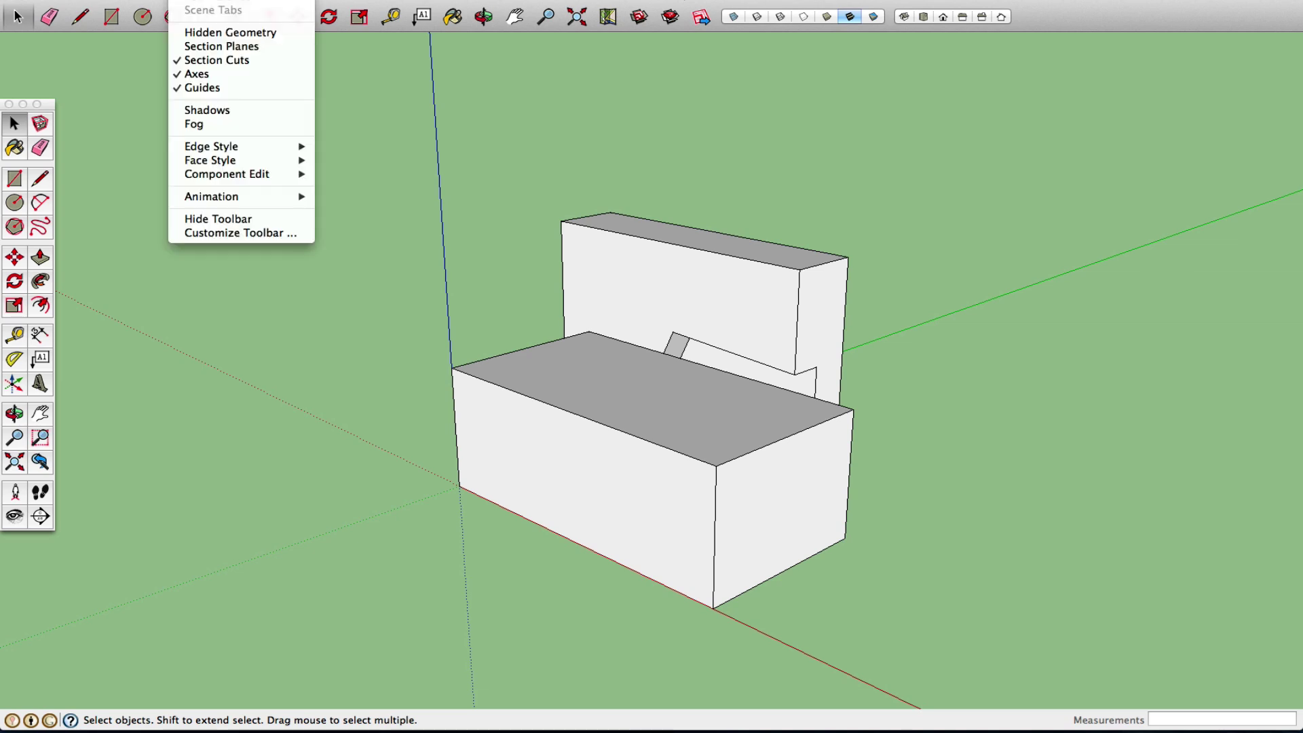
mouse_move(271, 0)
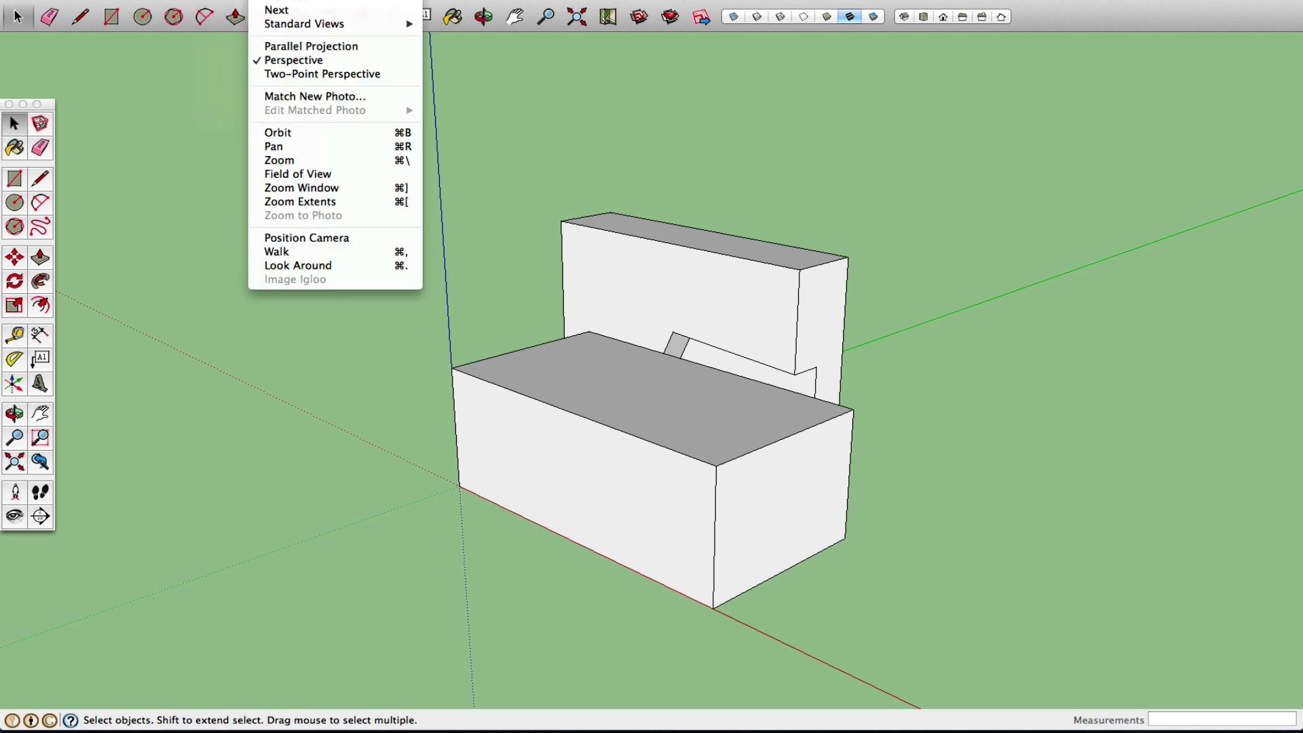
mouse_move(316, 27)
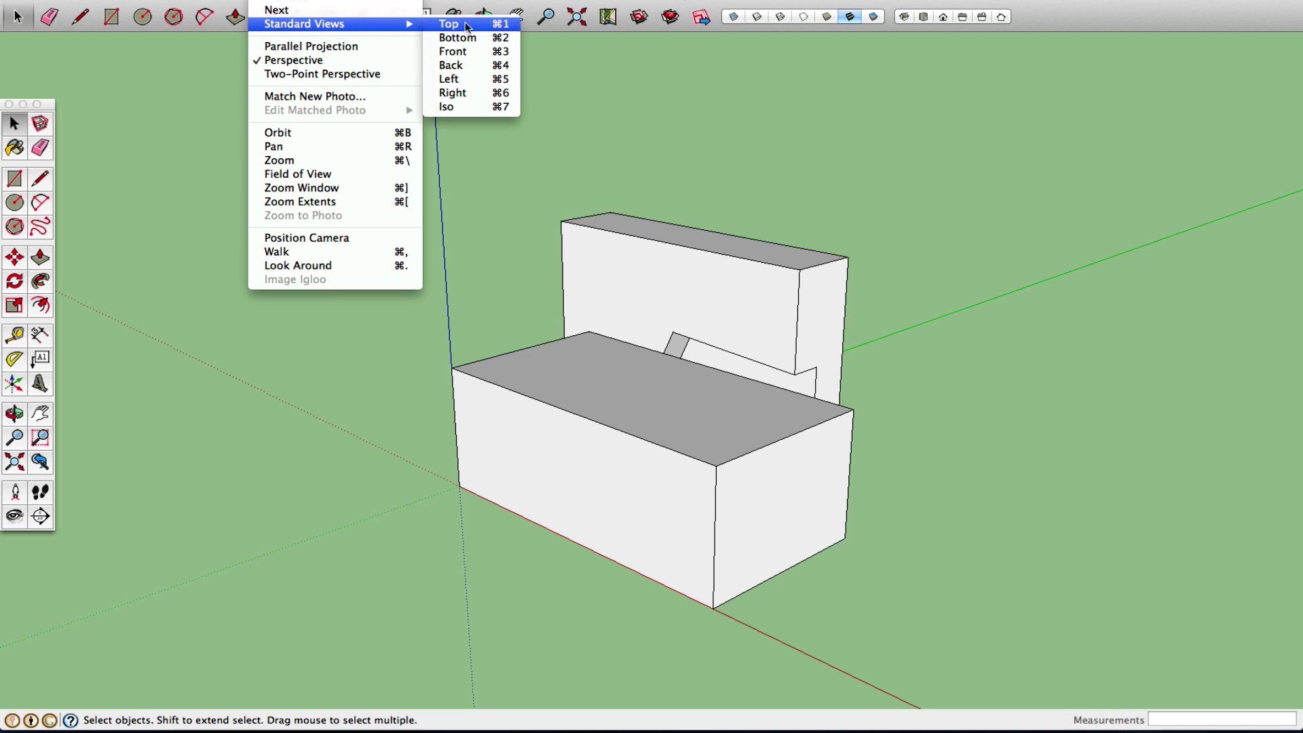
left_click(466, 57)
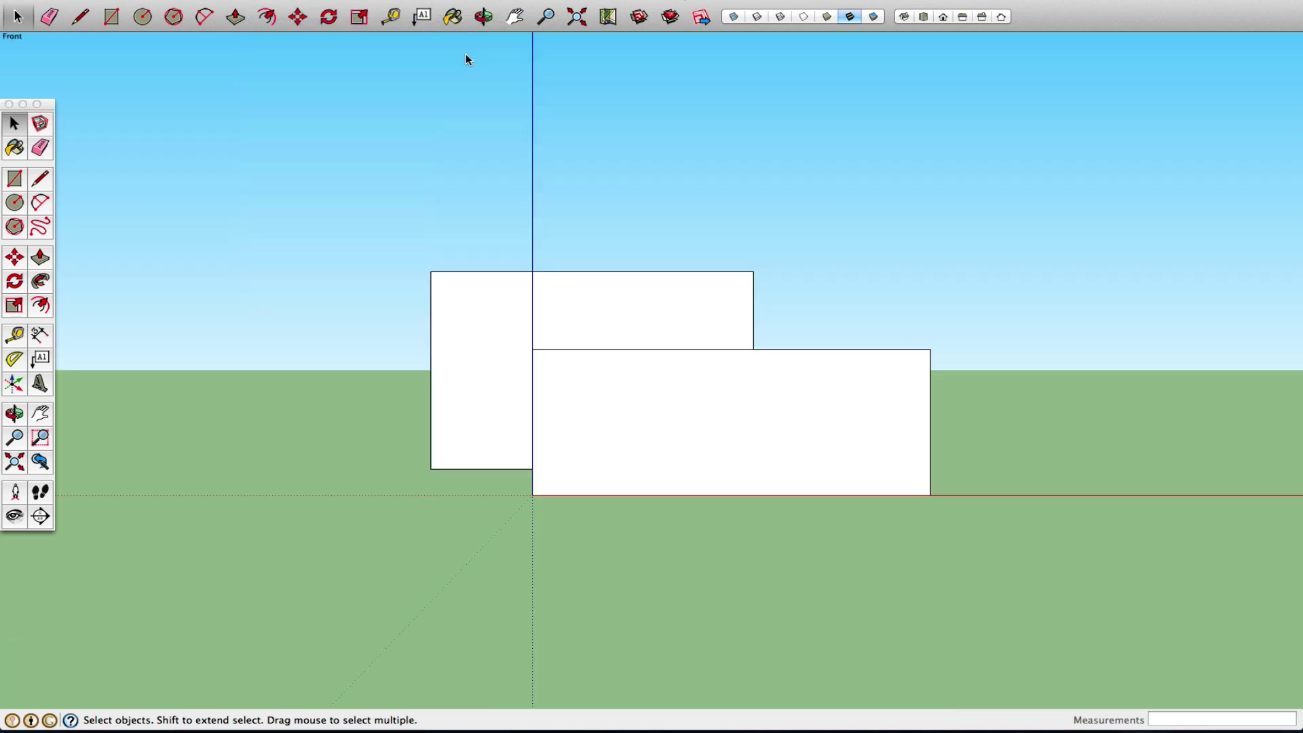
Orbit out of the Front view to an angled view of both blocks and exit Orbit
left_click(323, 1)
mouse_move(272, 0)
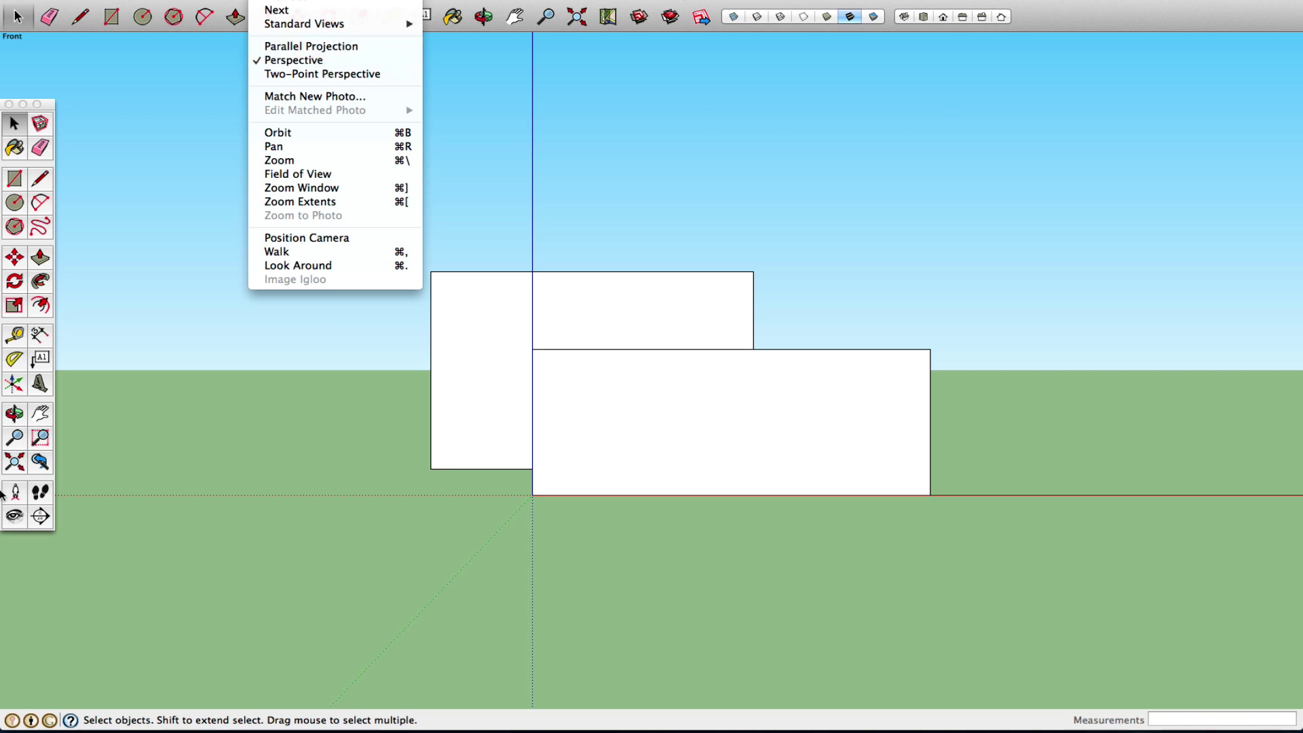
left_click(22, 424)
left_click(15, 414)
left_click_drag(805, 301, 551, 381)
right_click(551, 381)
left_click(563, 383)
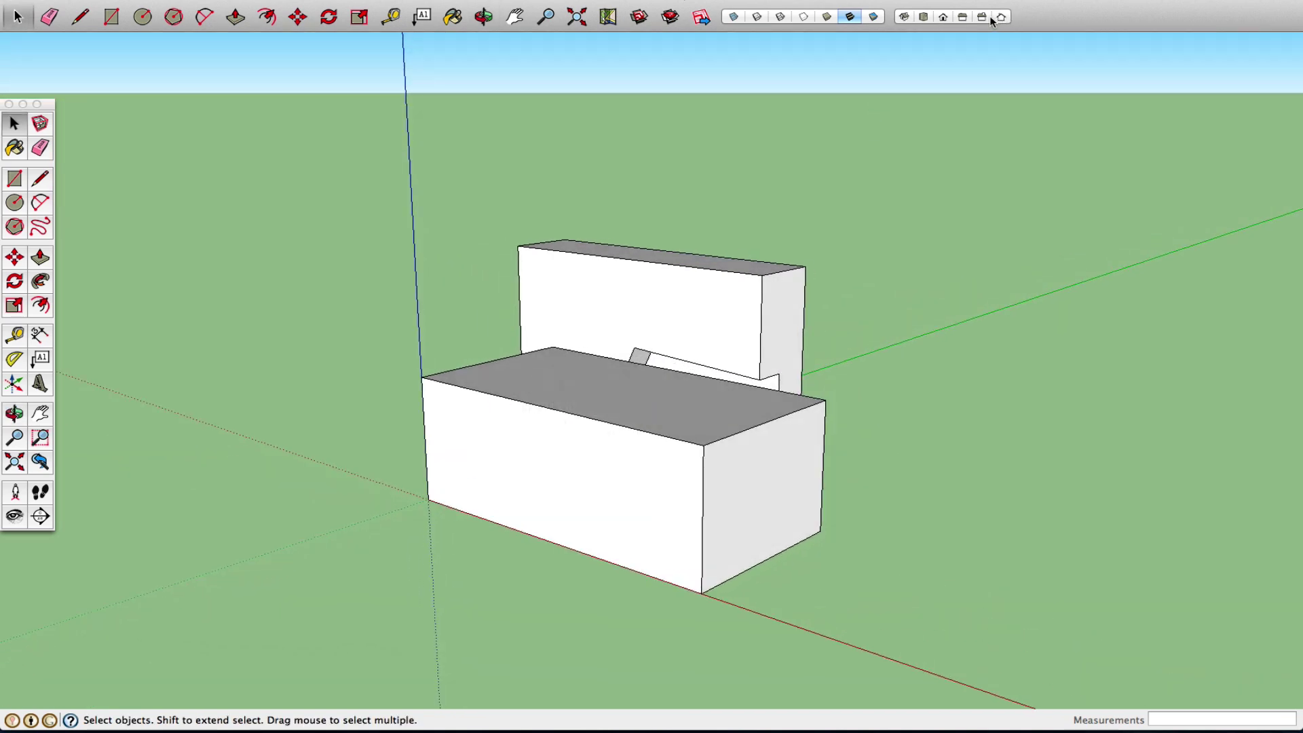
Go through the Front and Top views and compare the Top view in parallel projection and in perspective
left_click(943, 17)
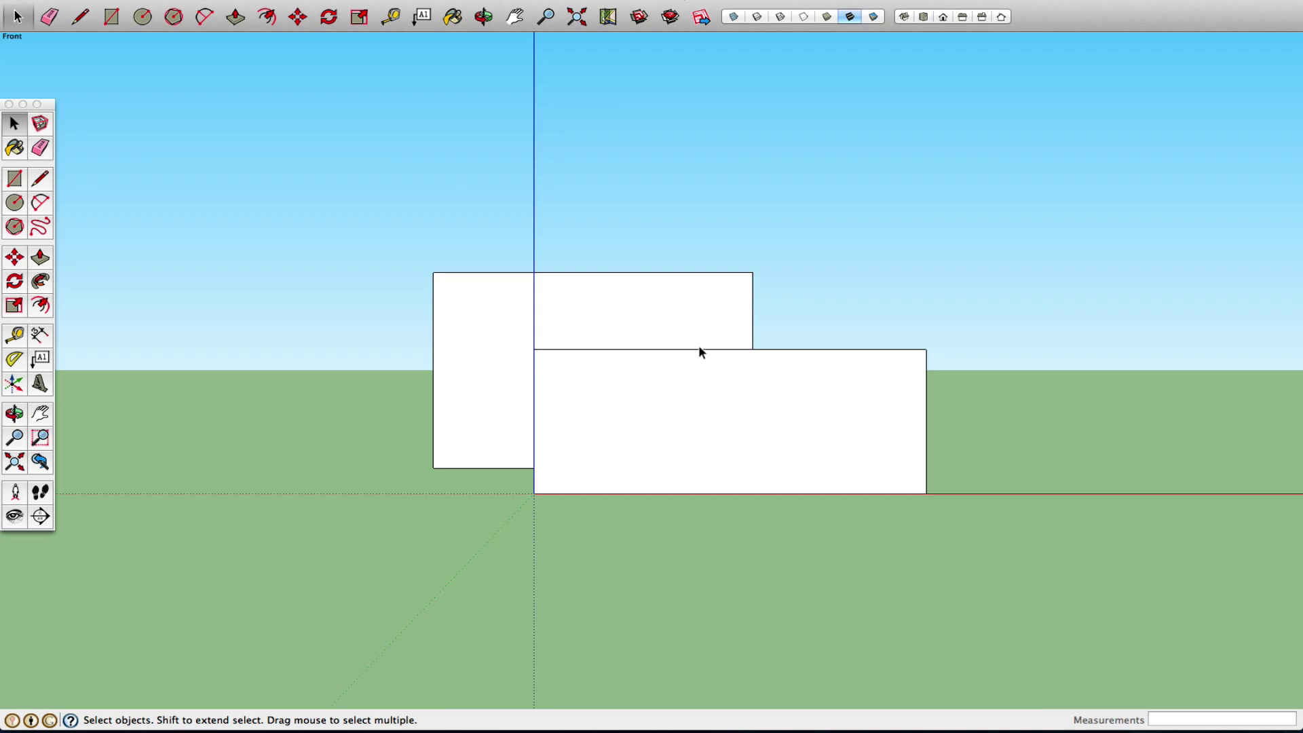
left_click(924, 18)
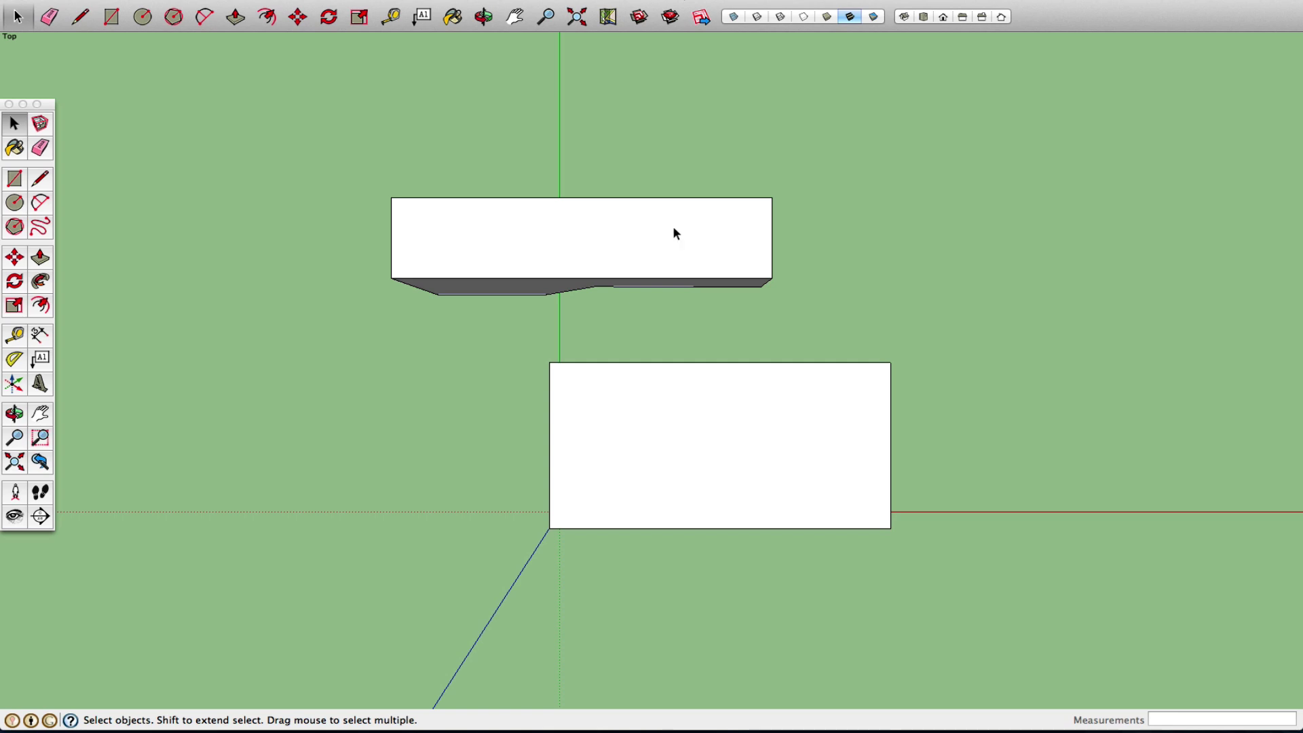
left_click(268, 0)
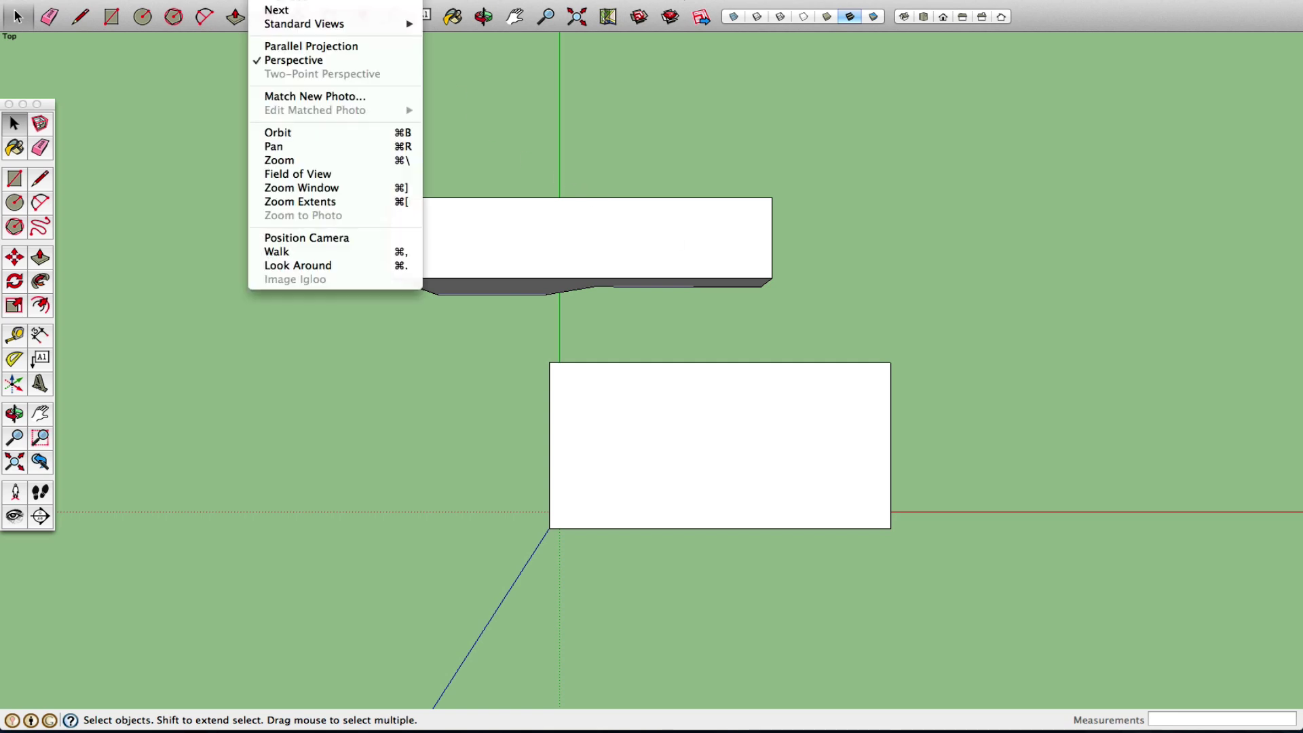
left_click(309, 47)
left_click(309, 2)
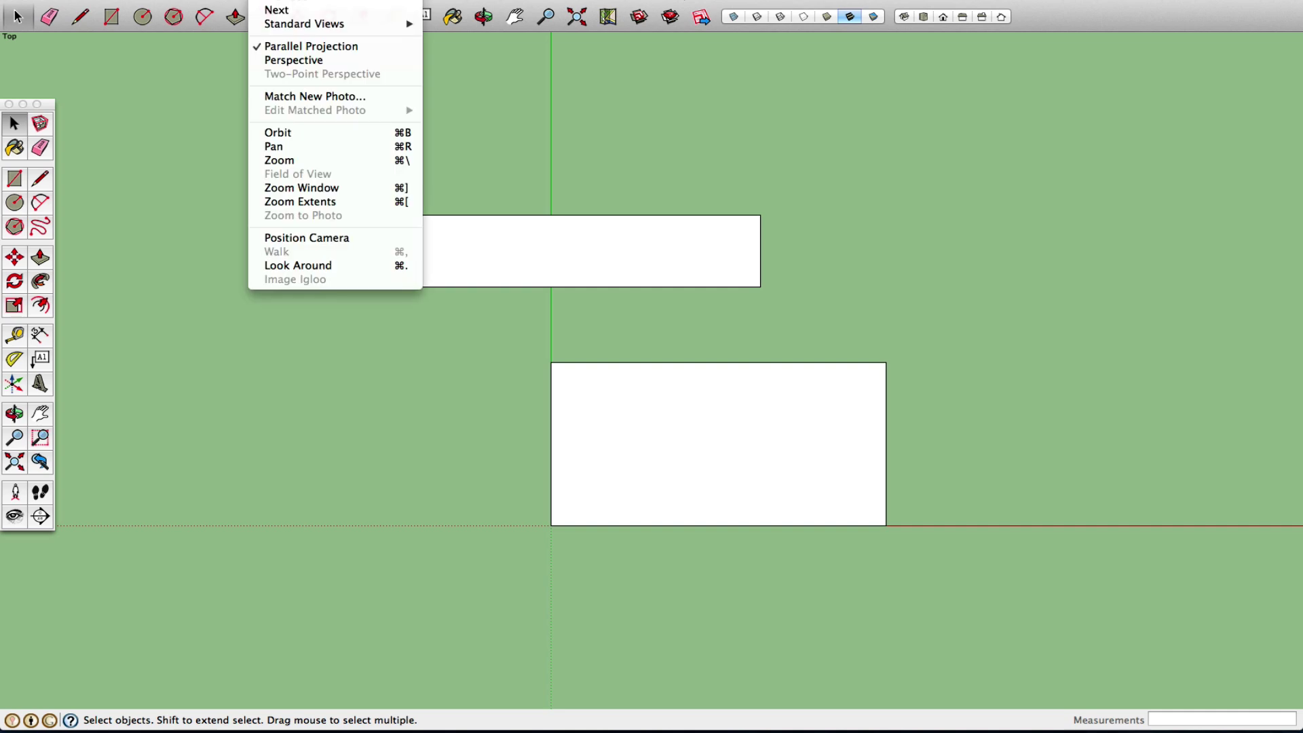
left_click(310, 62)
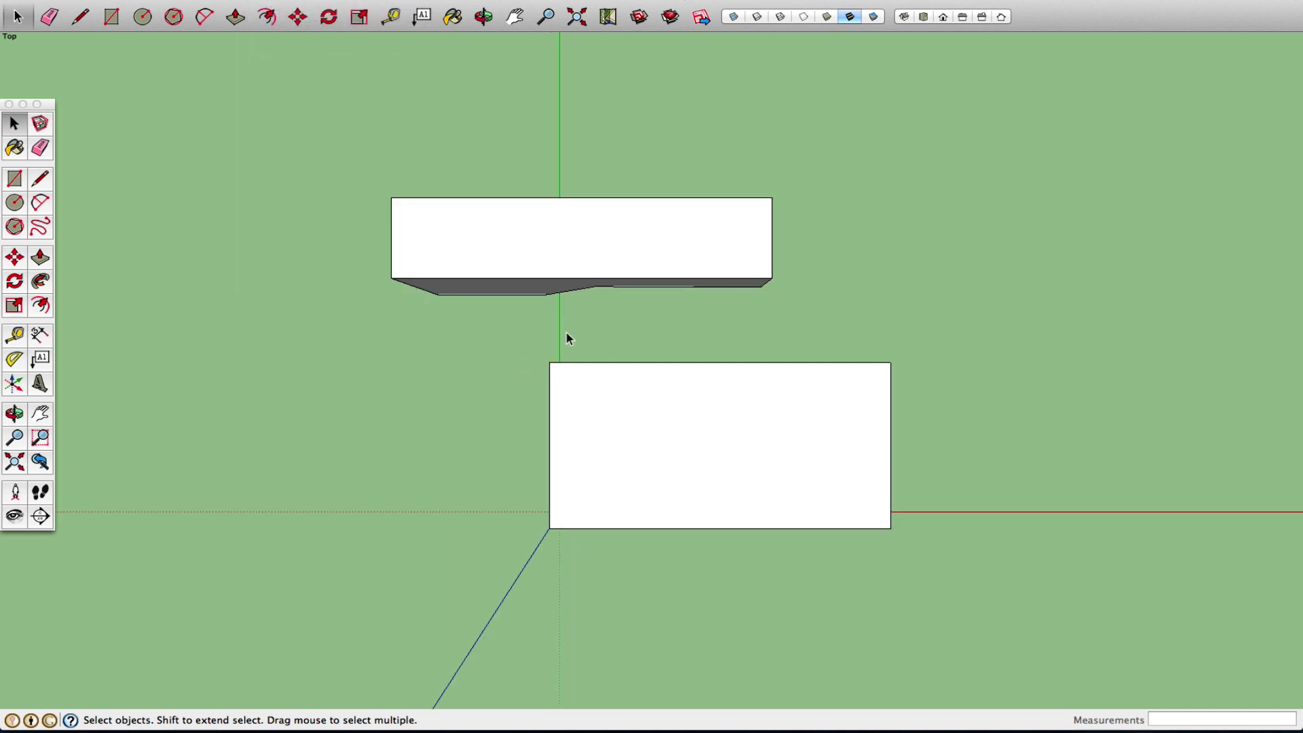
Step through the standard elevation views, including Back and Left, starting and ending in the isometric view
left_click(905, 18)
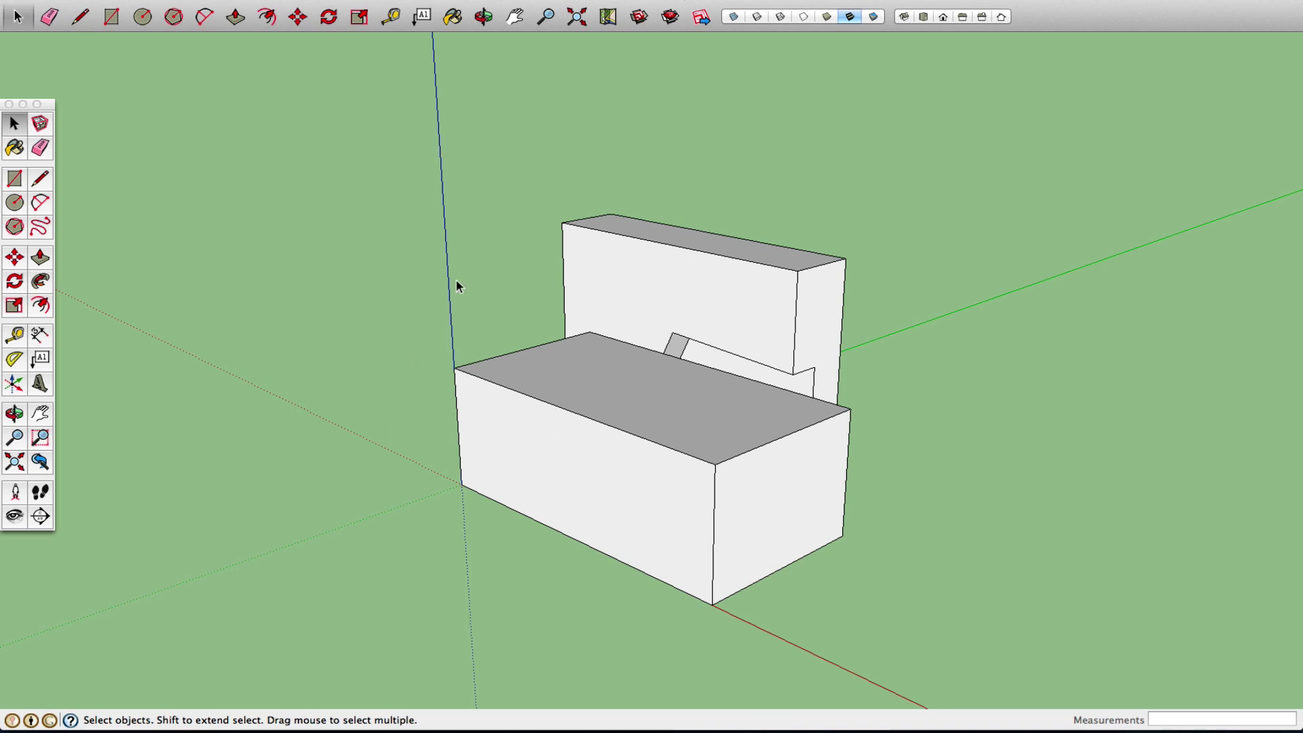
left_click(1004, 18)
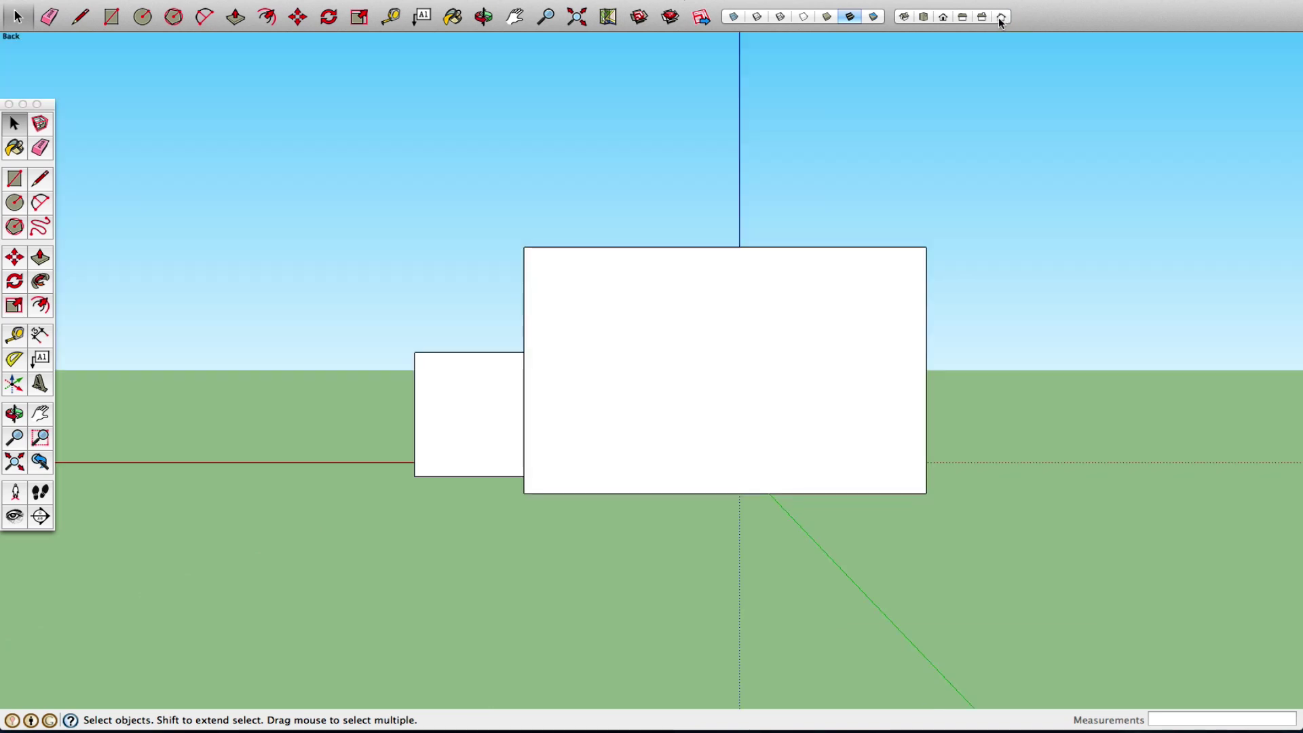
left_click(984, 17)
left_click(962, 16)
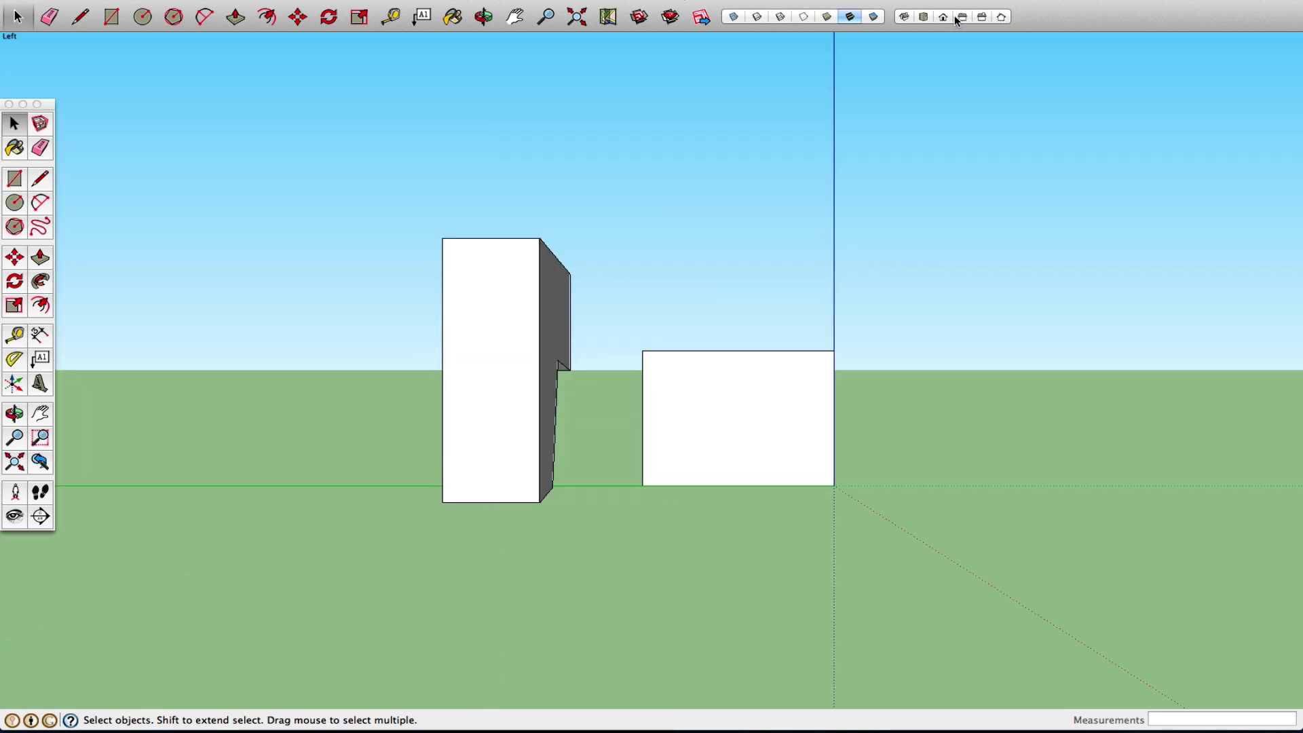
left_click(942, 19)
left_click(906, 17)
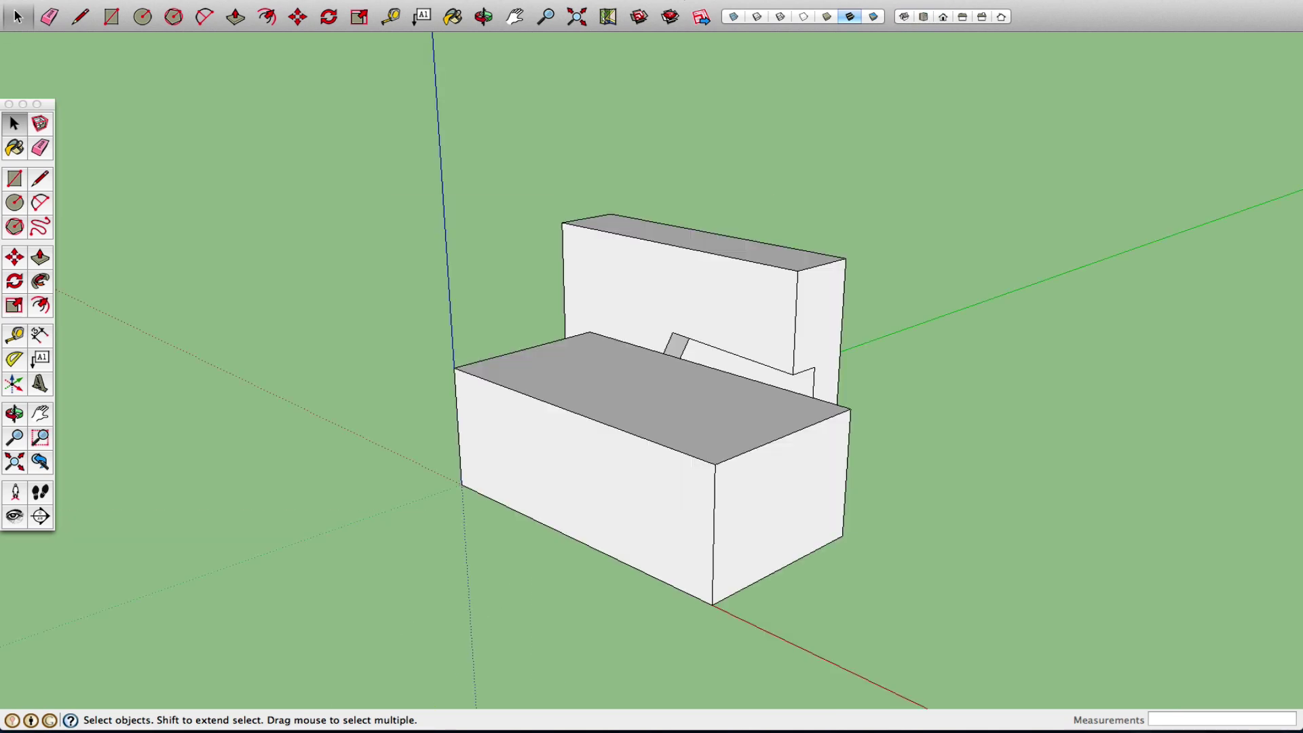
left_click(185, 0)
mouse_move(269, 0)
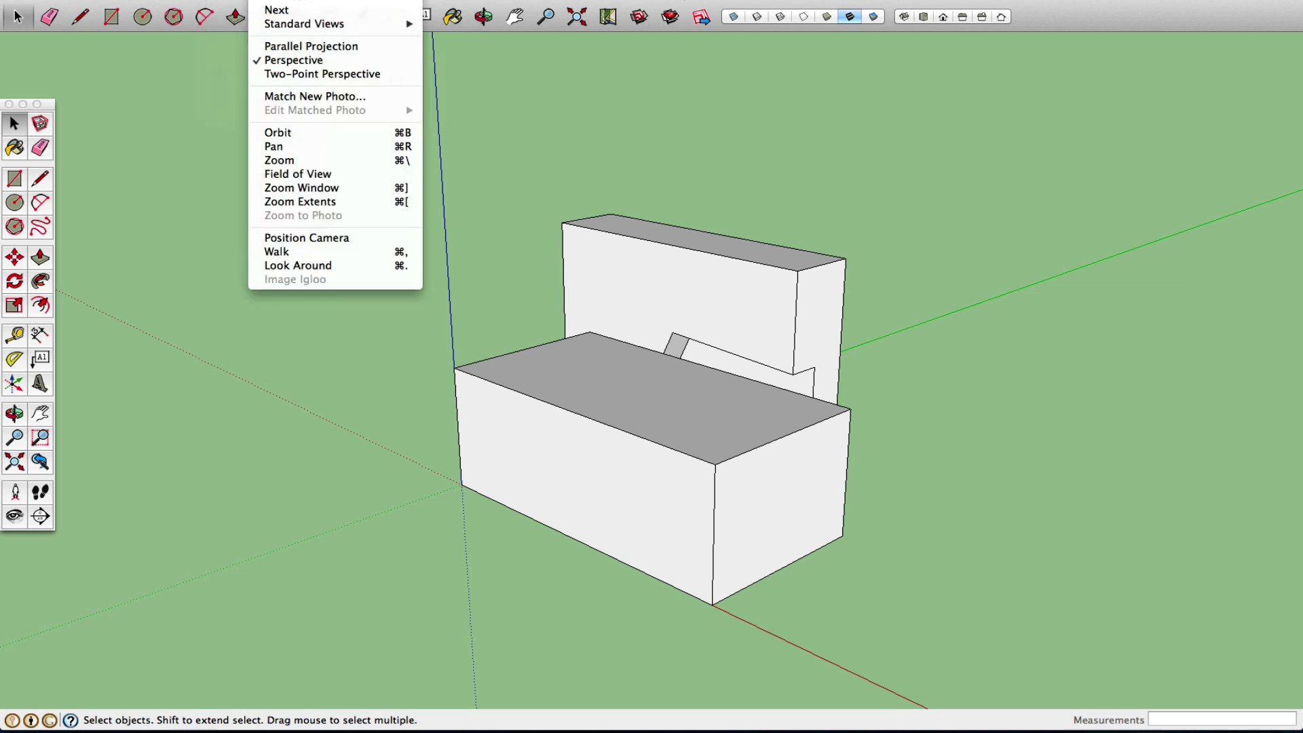
mouse_move(336, 24)
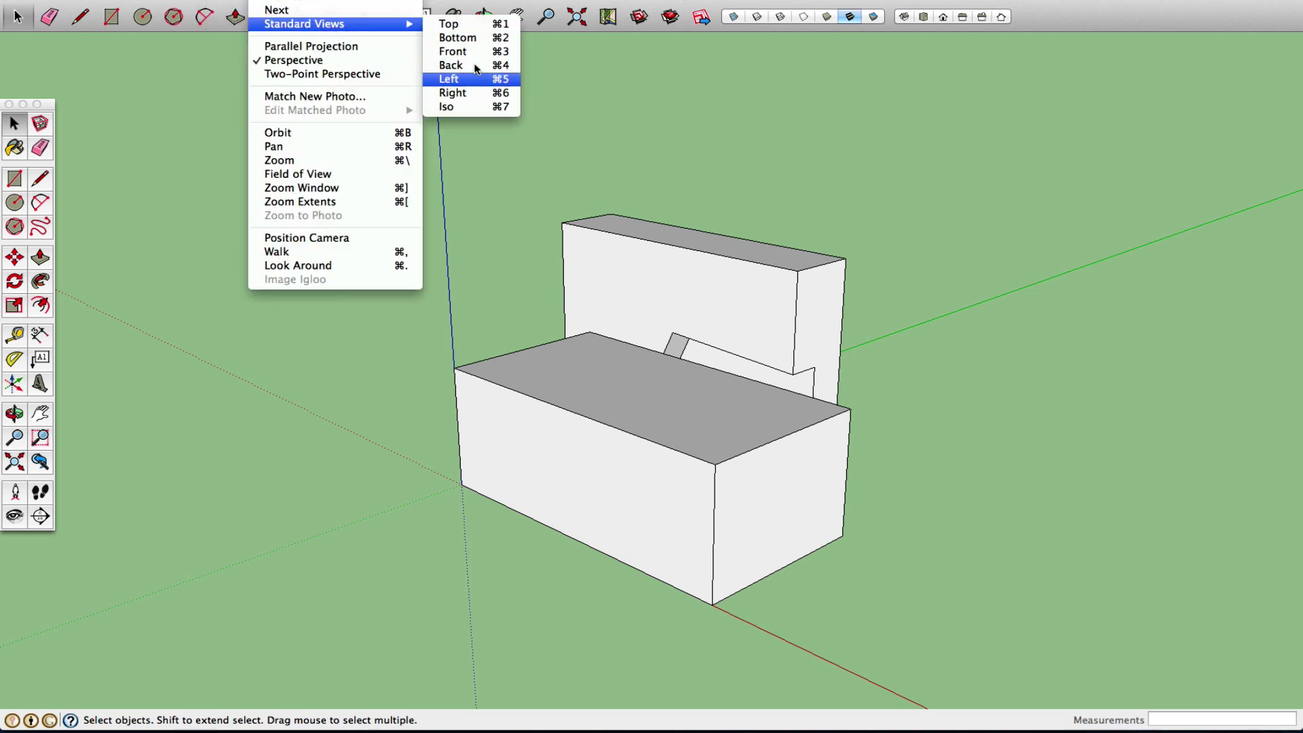
mouse_move(226, 0)
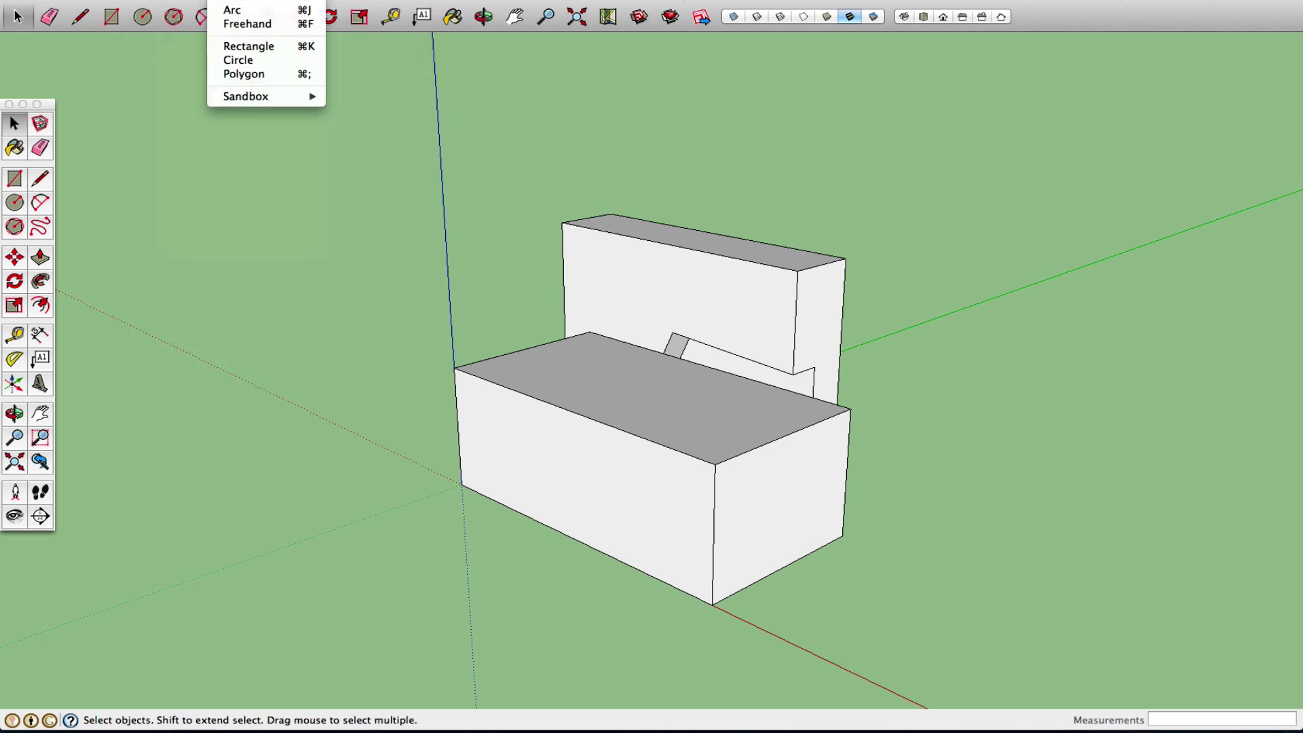
mouse_move(185, 0)
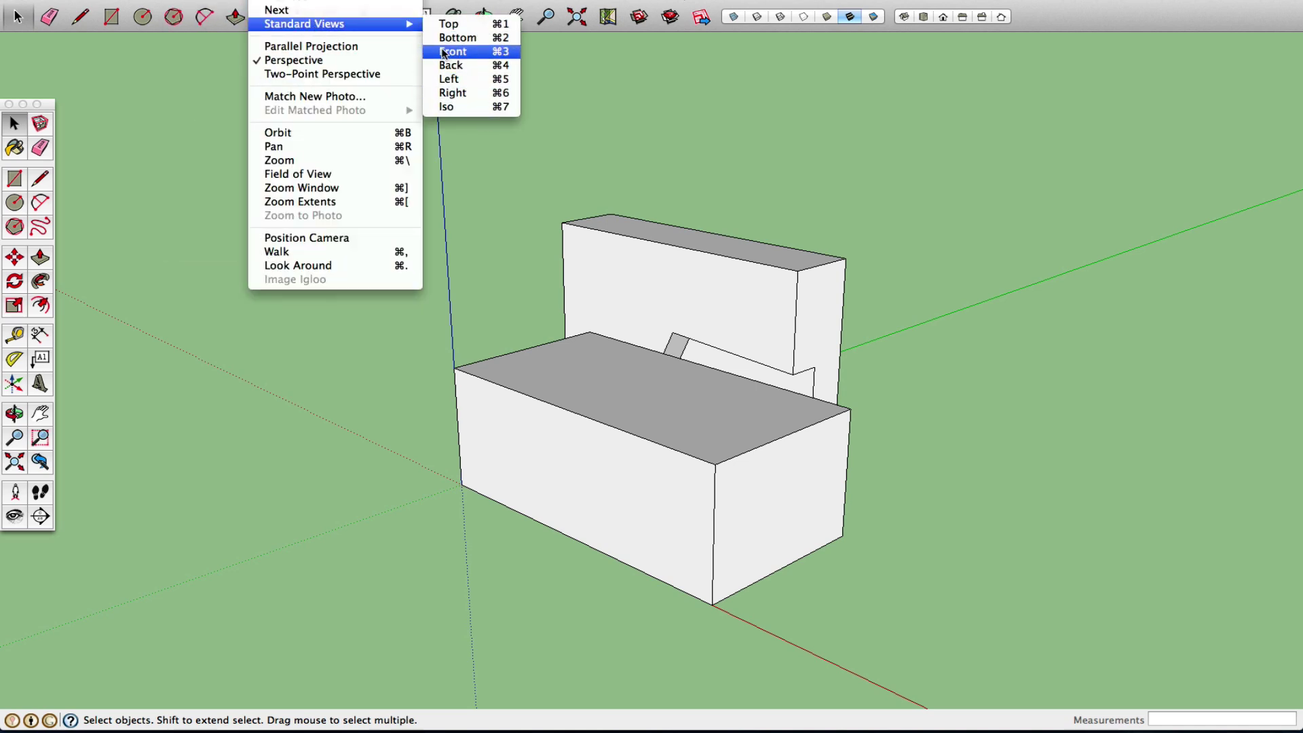
left_click(1037, 20)
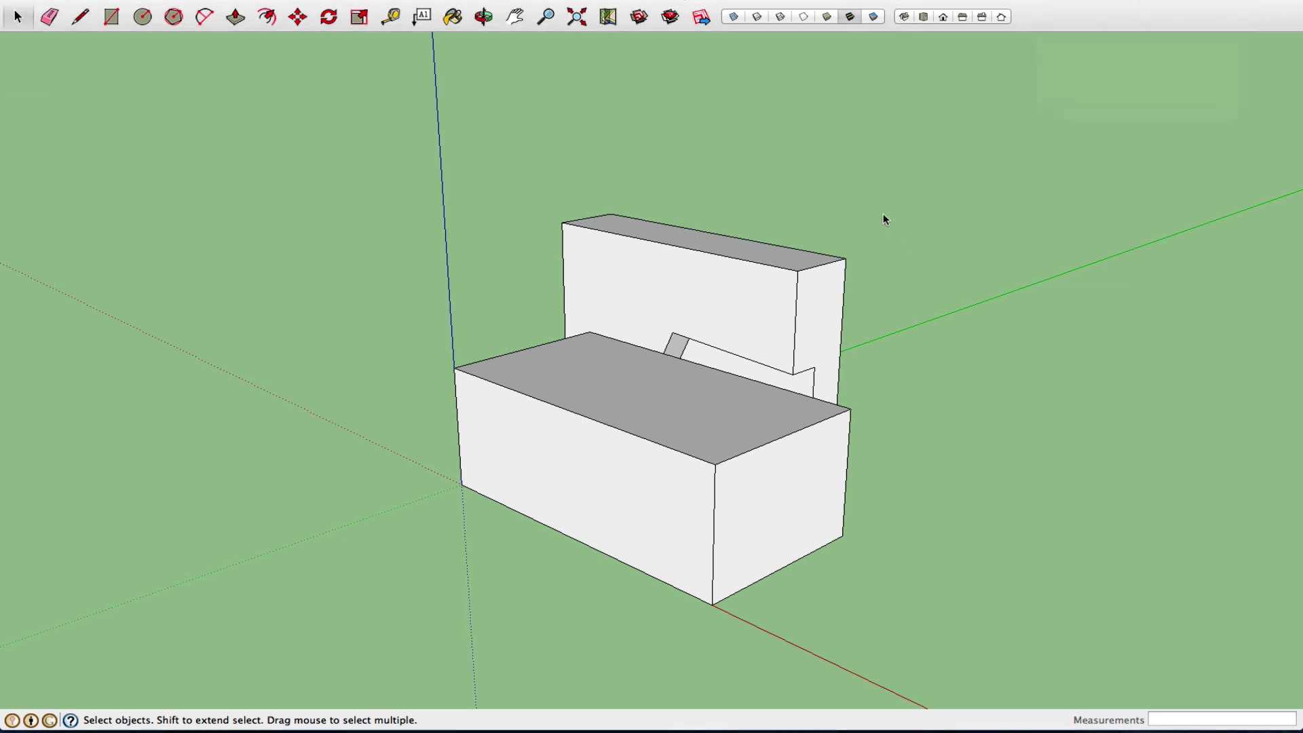
Turn on the X-Ray face style and orbit around the two blocks to a lower angle
left_click(850, 18)
left_click(739, 19)
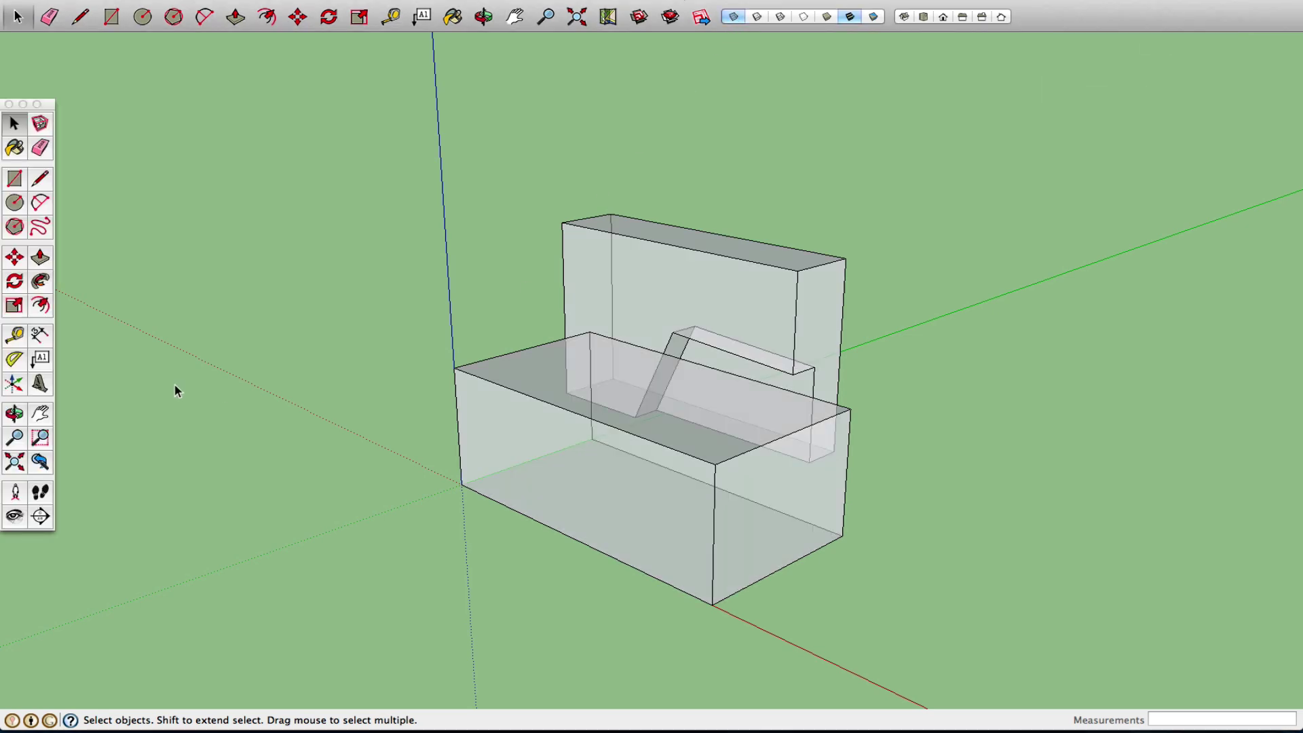
left_click(14, 414)
left_click_drag(393, 460, 537, 469)
right_click(537, 469)
left_click(592, 482)
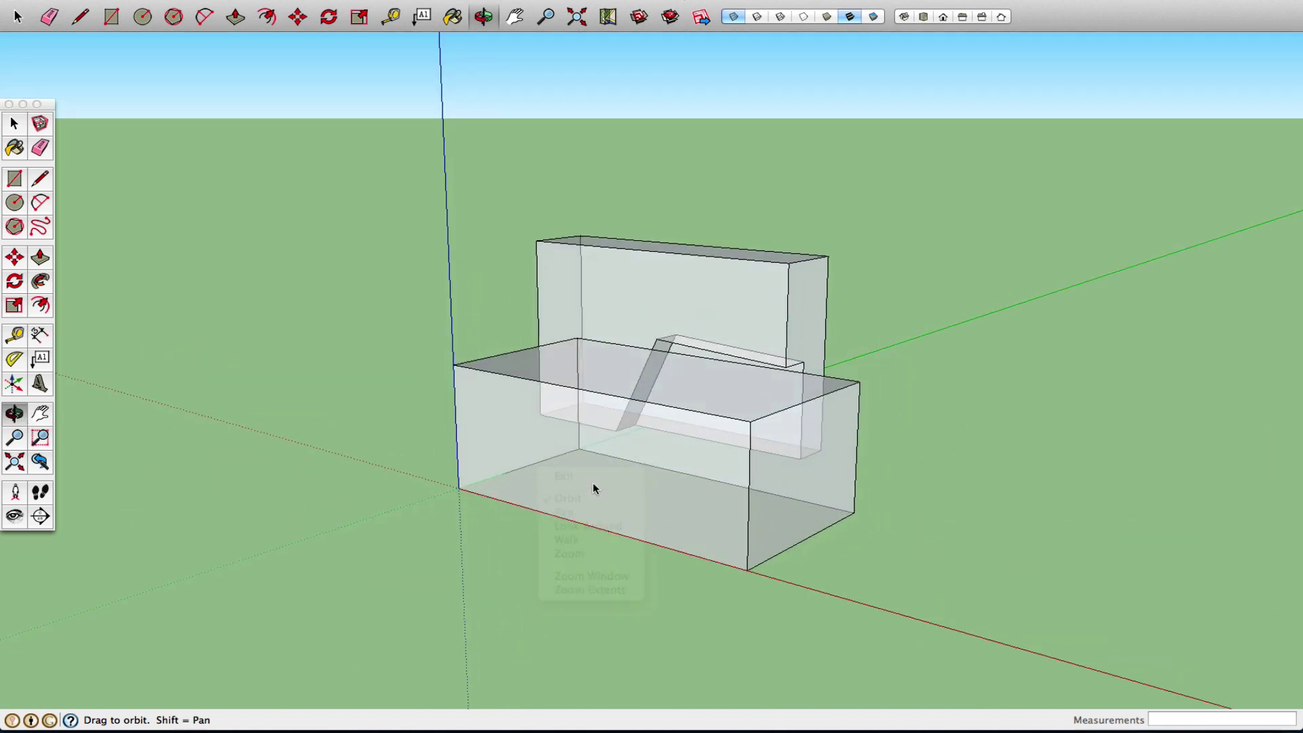
right_click(591, 475)
left_click(626, 481)
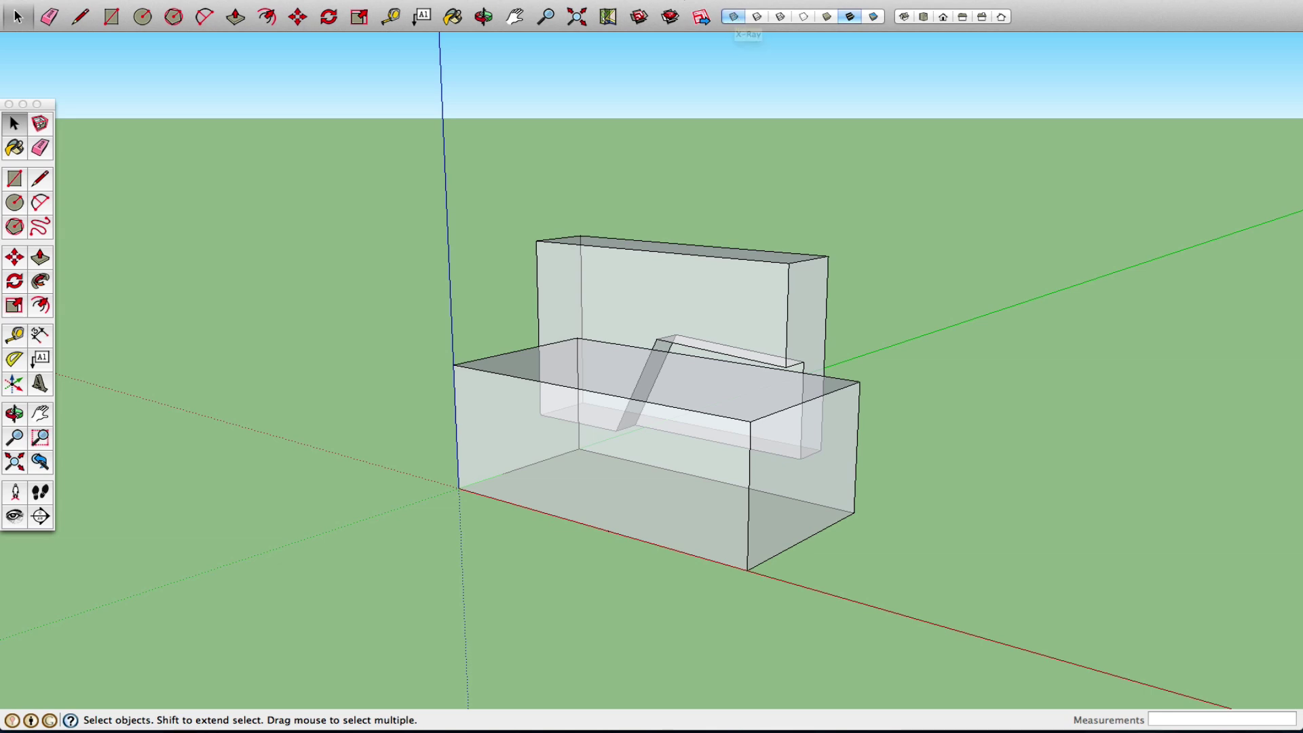
Review the edge and face style options and examine the X-ray blocks from a slightly different angle
left_click(183, 0)
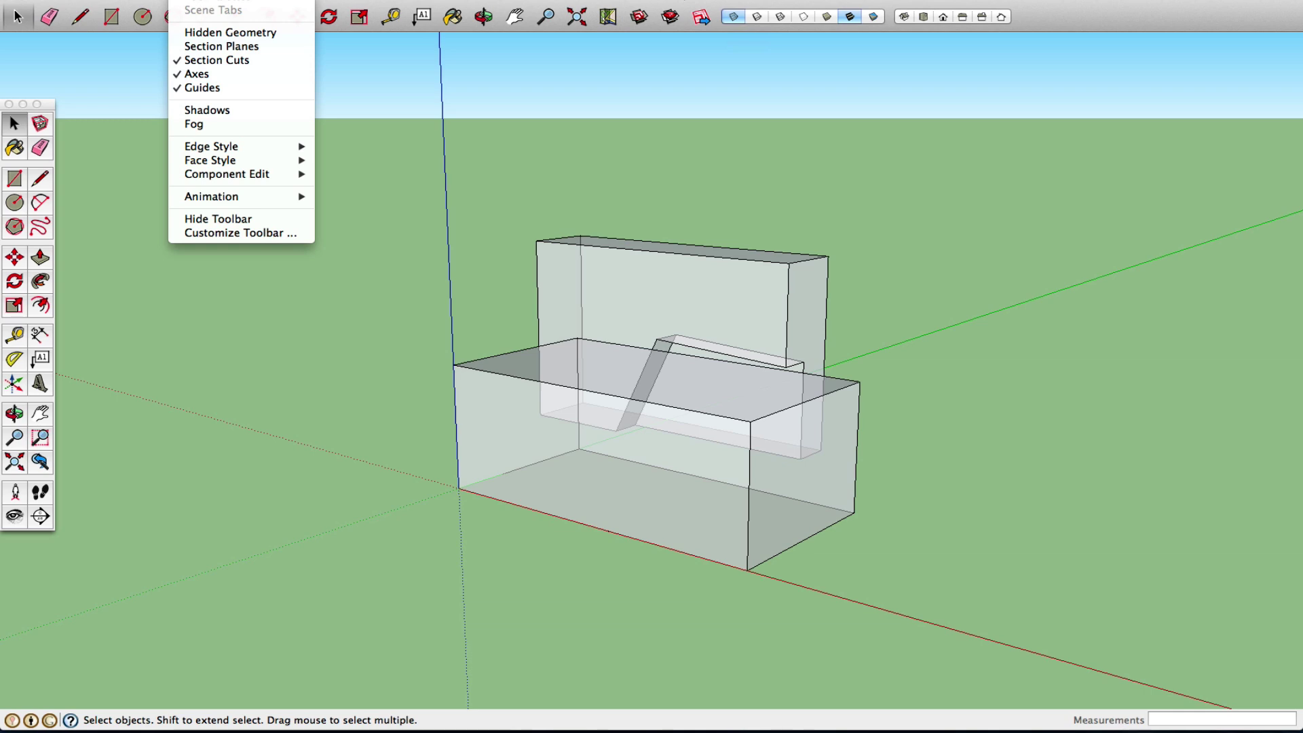
mouse_move(253, 161)
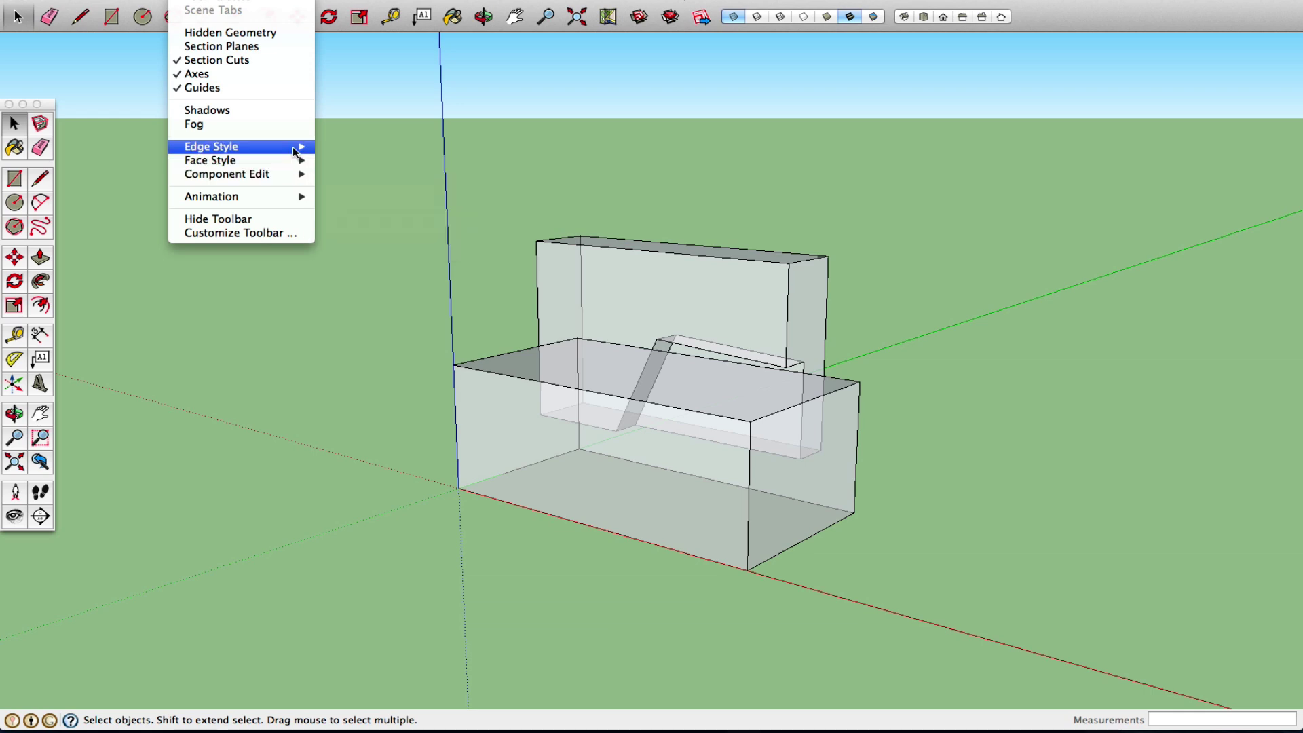
mouse_move(292, 147)
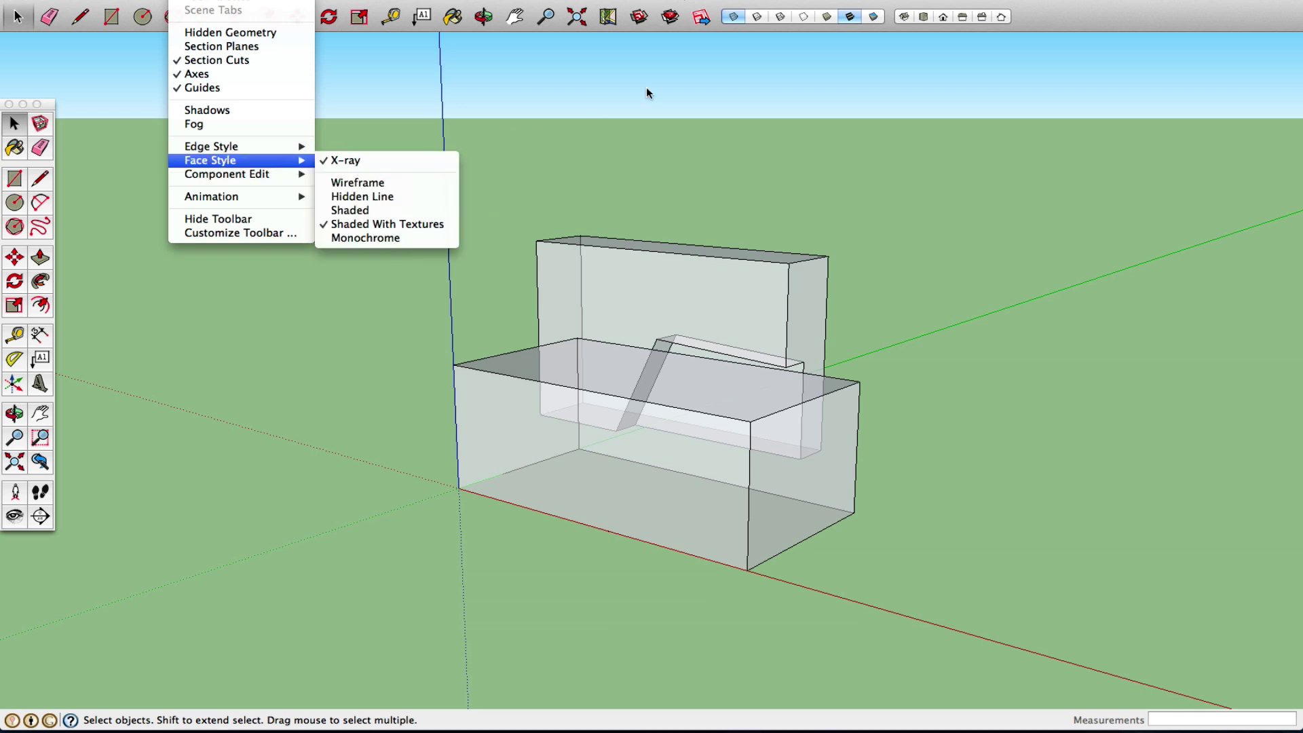
left_click(733, 11)
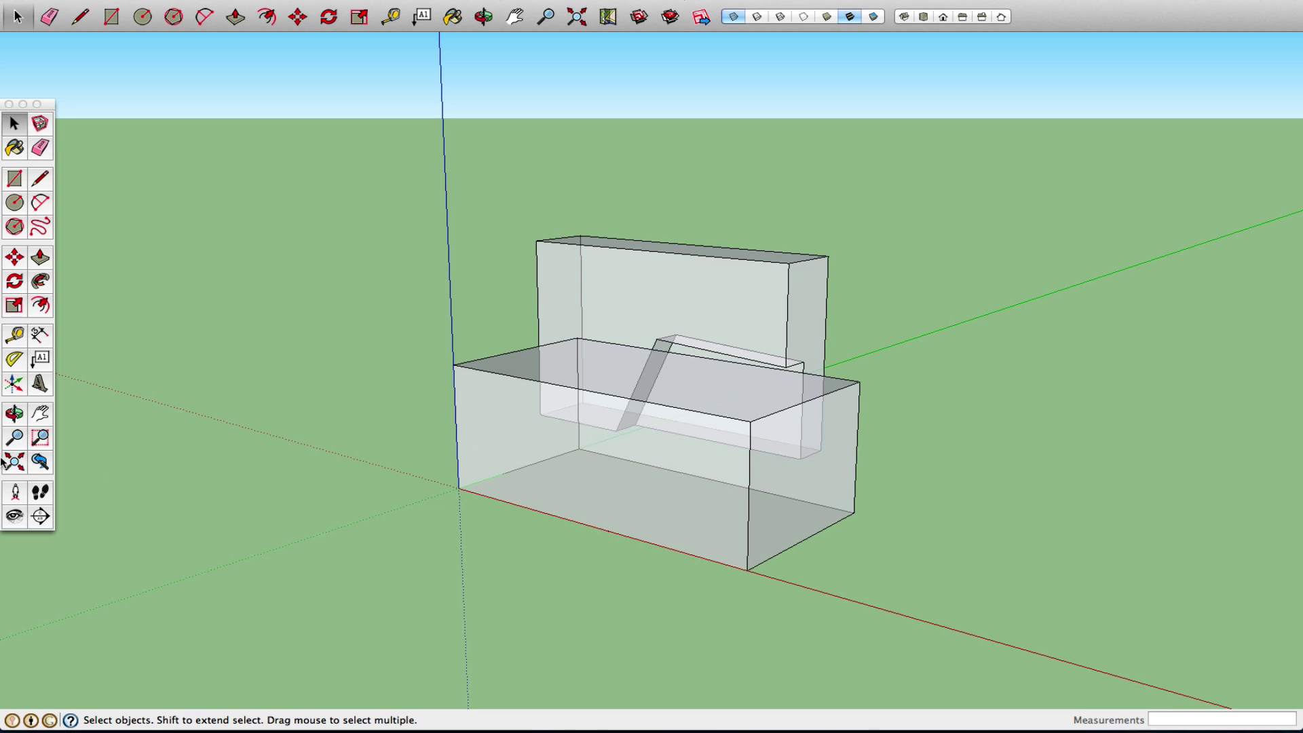
left_click(14, 412)
mouse_move(612, 458)
left_mouse_down()
mouse_move(552, 460)
mouse_move(808, 459)
mouse_move(653, 480)
mouse_move(619, 450)
mouse_move(582, 471)
mouse_move(594, 466)
left_mouse_up()
right_click(594, 465)
left_click(649, 475)
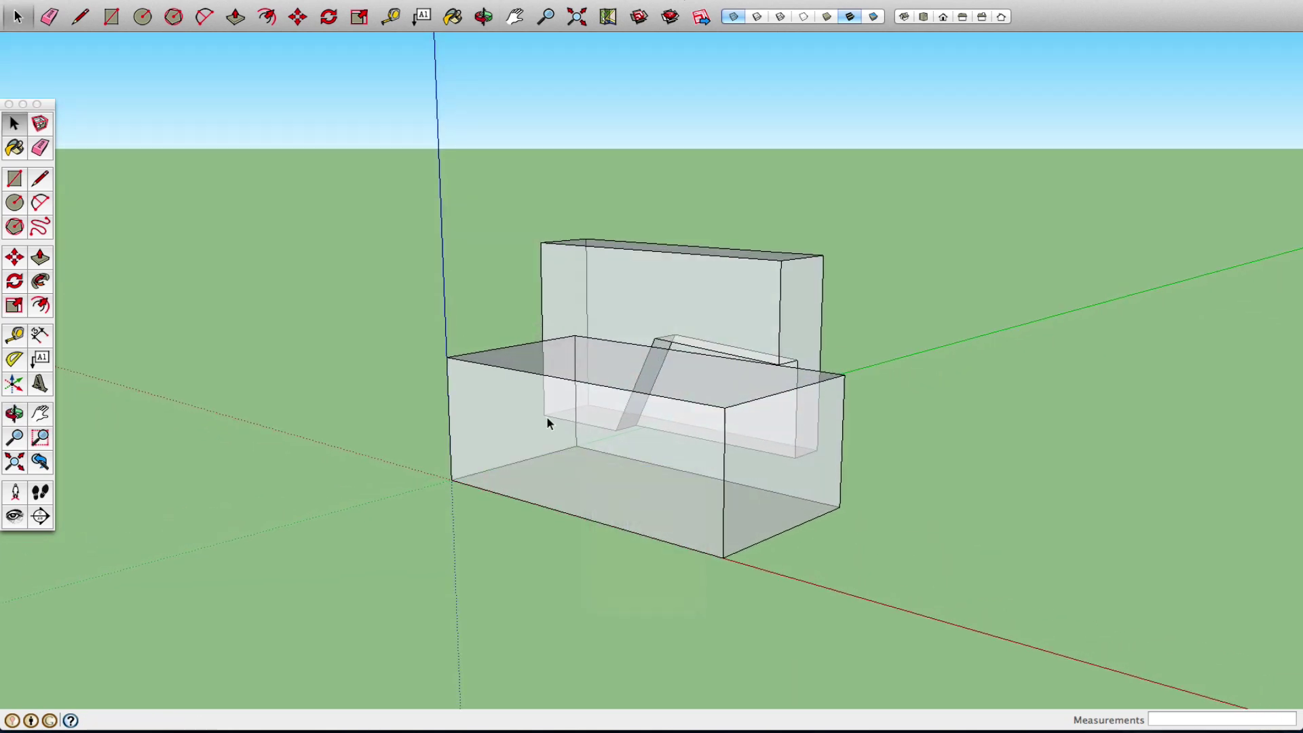
Try selecting the front box's front face and the entire box, and clear the selection without applying any command
left_click(536, 474)
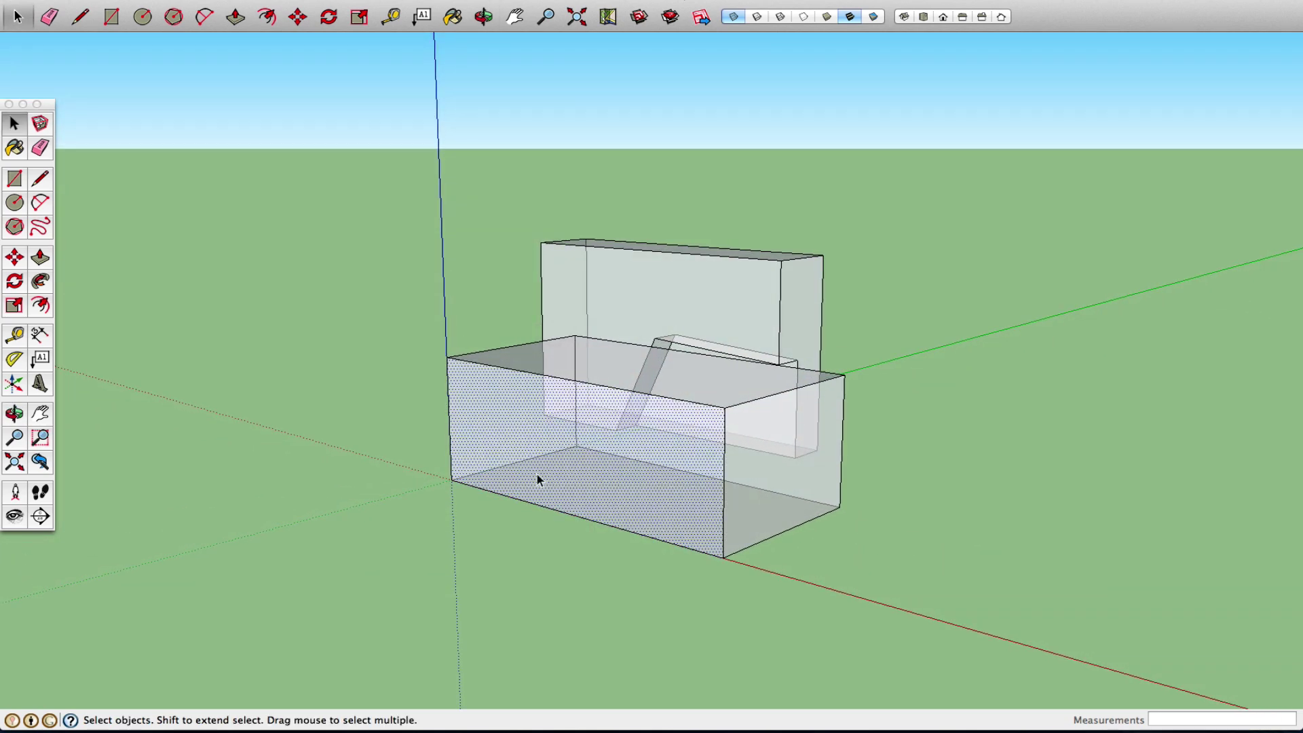
left_click(609, 559)
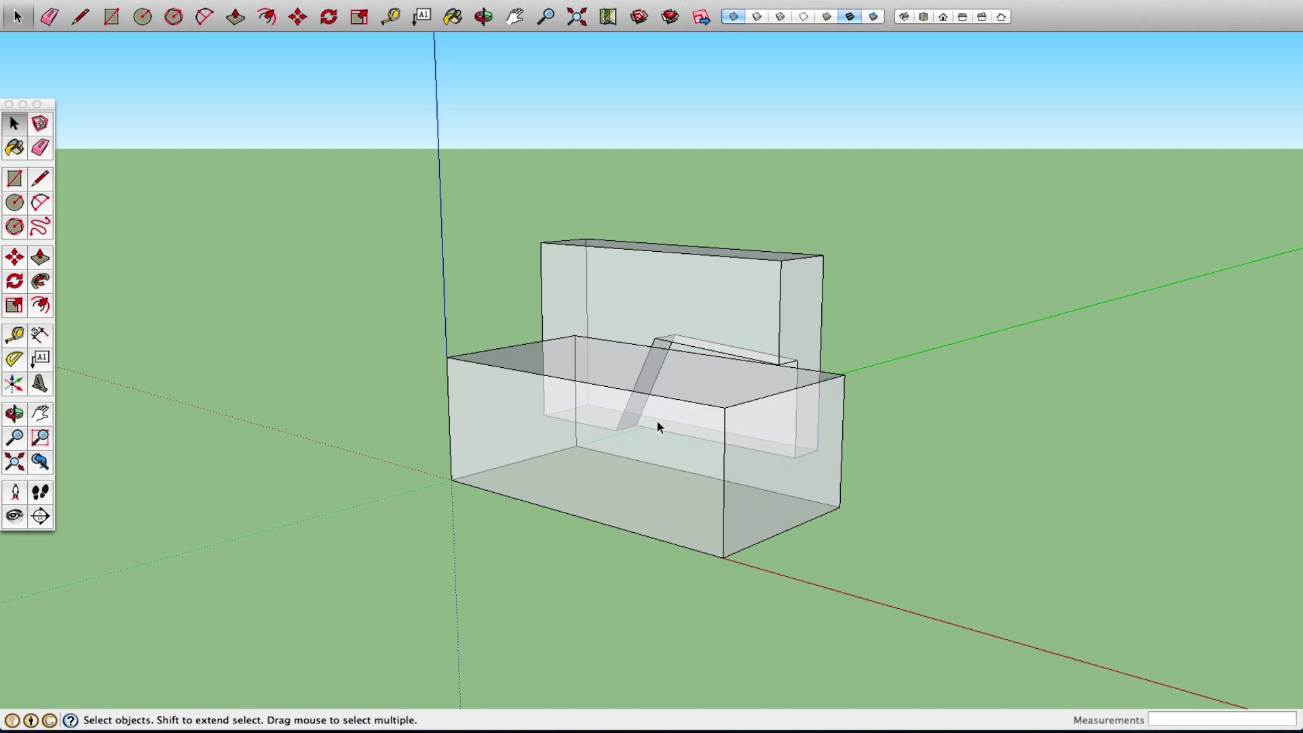
triple_click(534, 469)
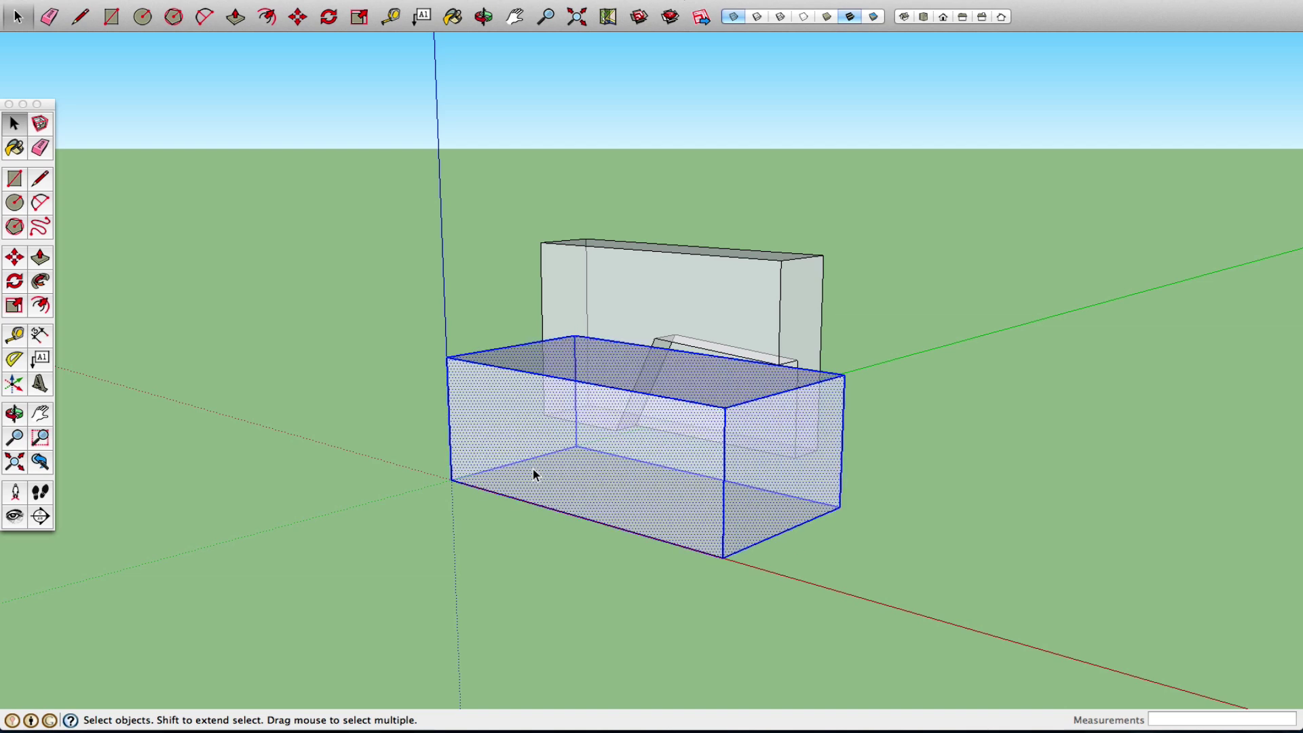
right_click(534, 468)
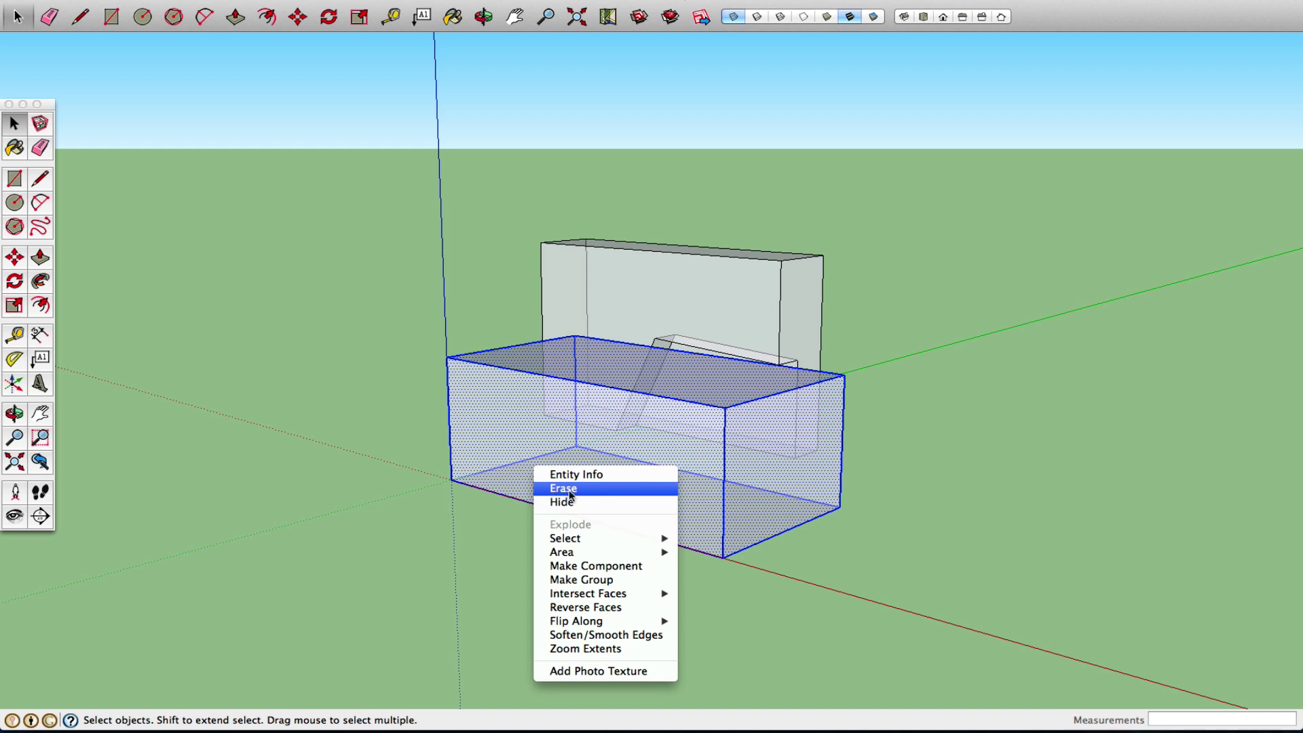
left_click(470, 548)
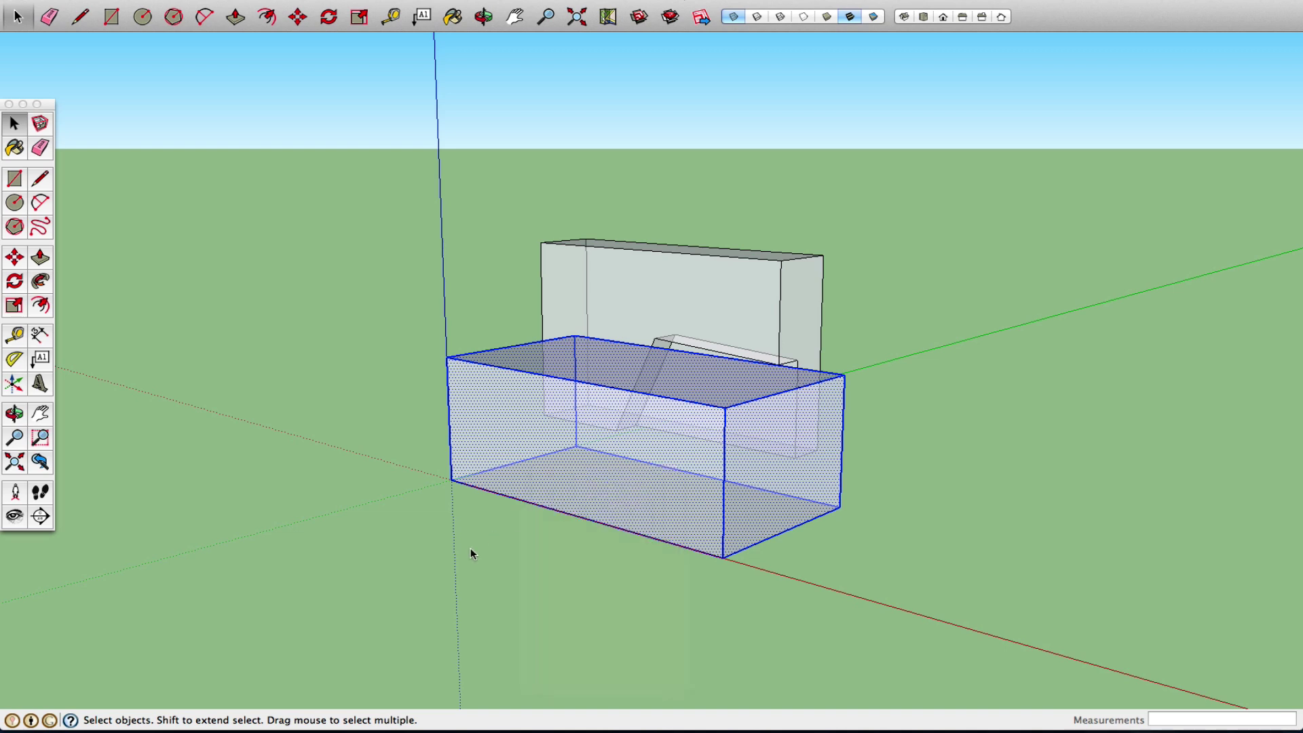
left_click(456, 287)
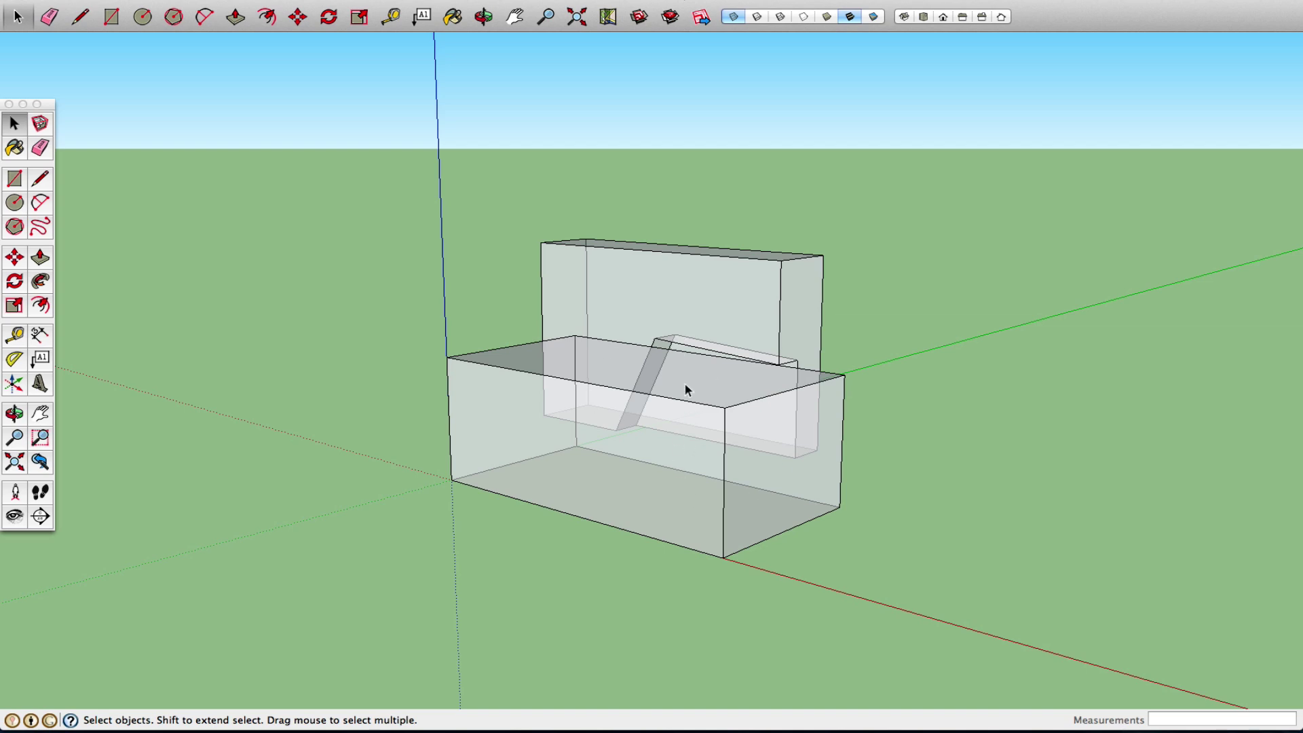
Orbit the X-Ray blocks to a slightly different angle and display them with Back Edges instead of X-Ray
left_click(14, 413)
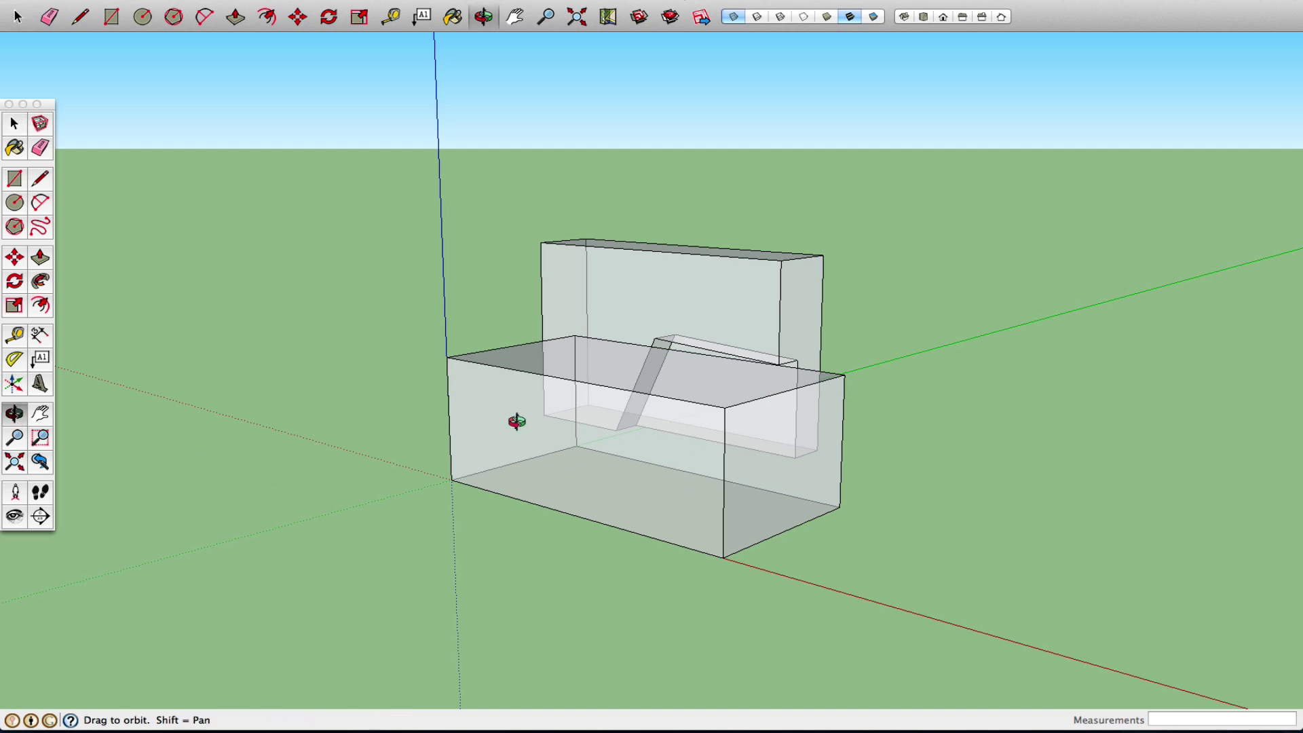
mouse_move(511, 421)
left_mouse_down()
mouse_move(407, 369)
mouse_move(419, 304)
mouse_move(562, 369)
mouse_move(544, 407)
mouse_move(547, 314)
mouse_move(529, 430)
mouse_move(533, 414)
left_mouse_up()
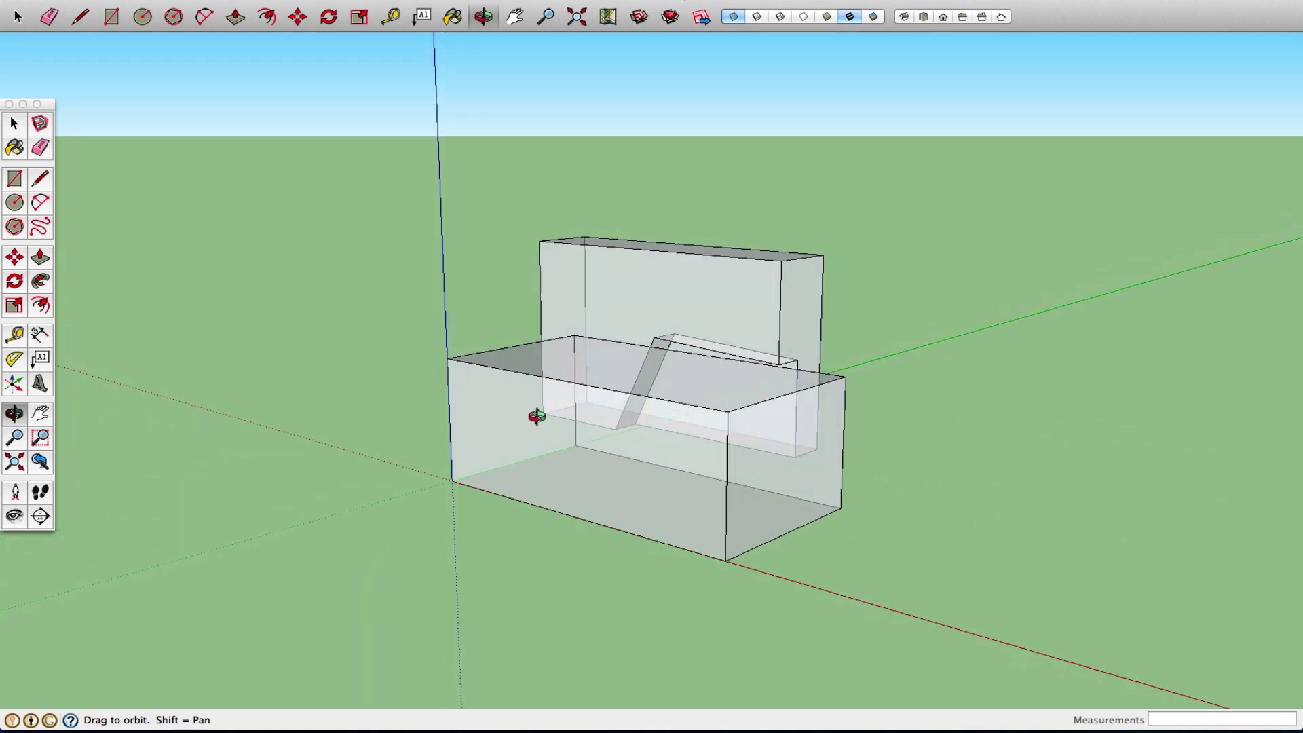
right_click(536, 413)
left_click(563, 421)
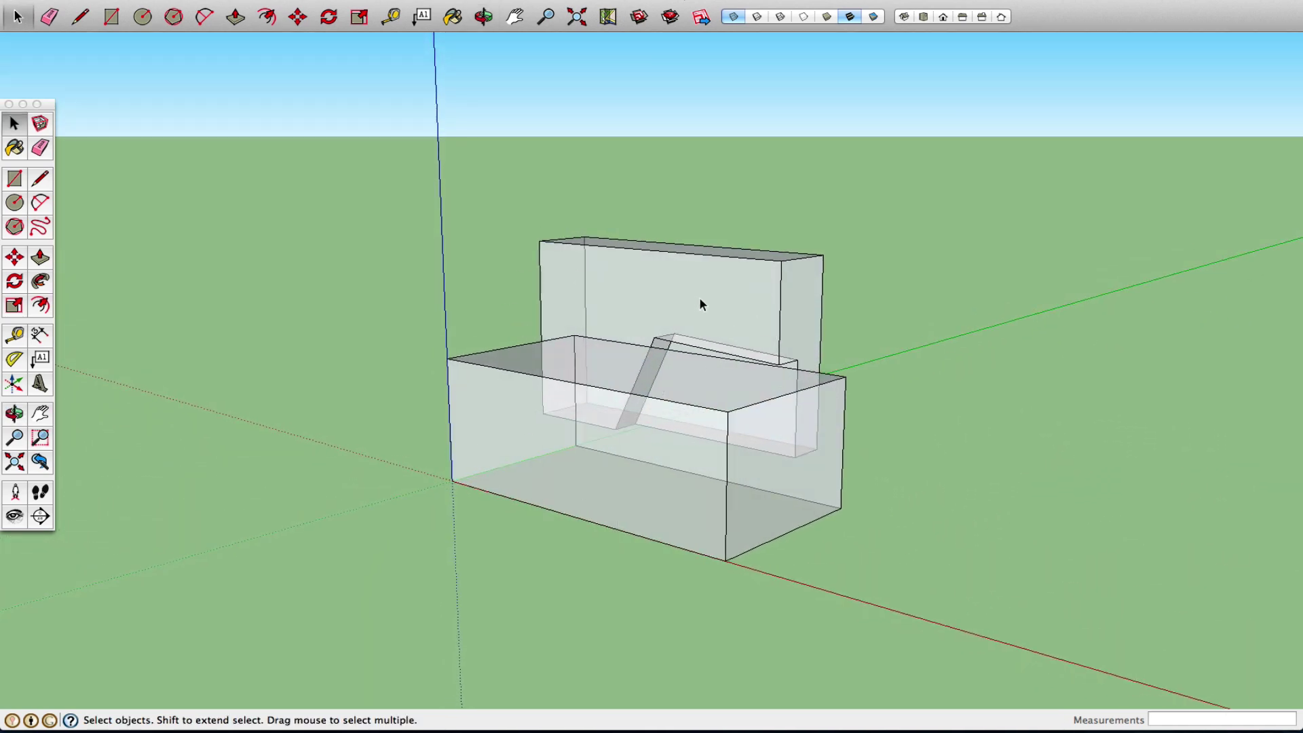
left_click(758, 17)
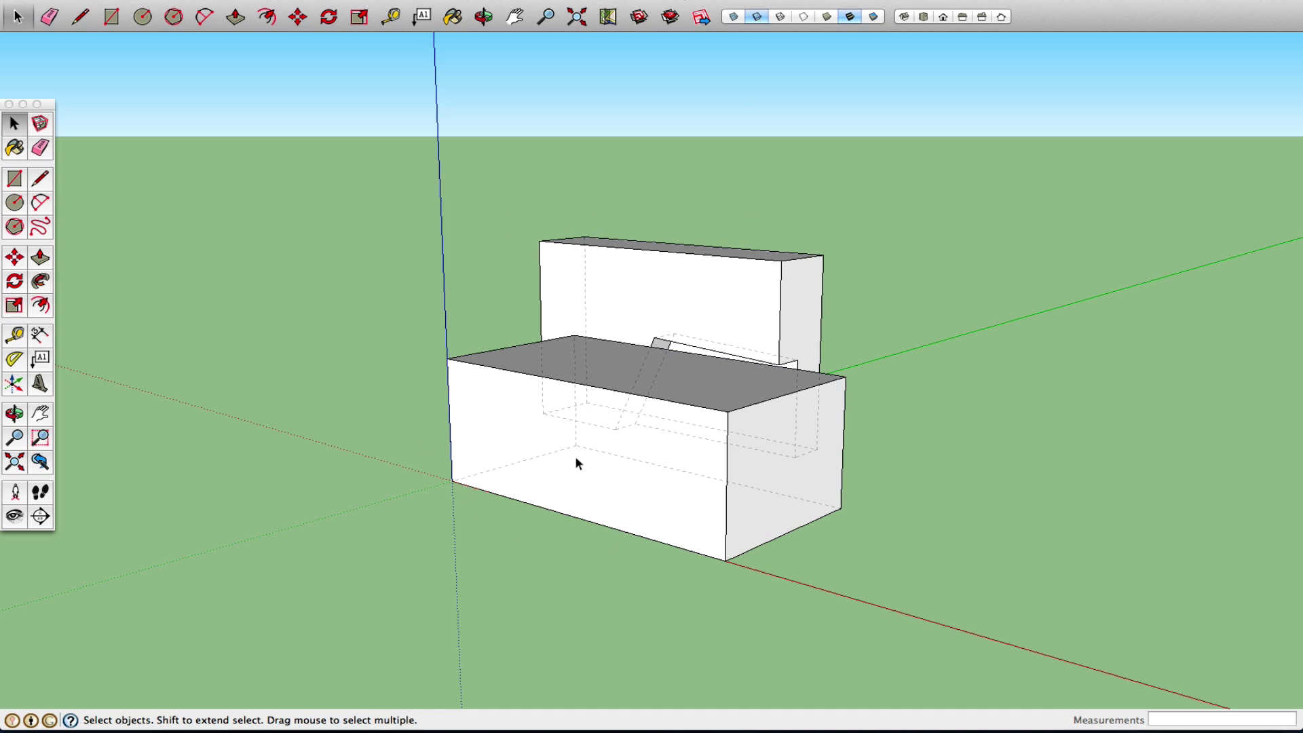
Orbit and pan around the two blocks to examine their dashed back edges, keeping the model centred in the view
left_click(13, 413)
left_click_drag(380, 462, 512, 468)
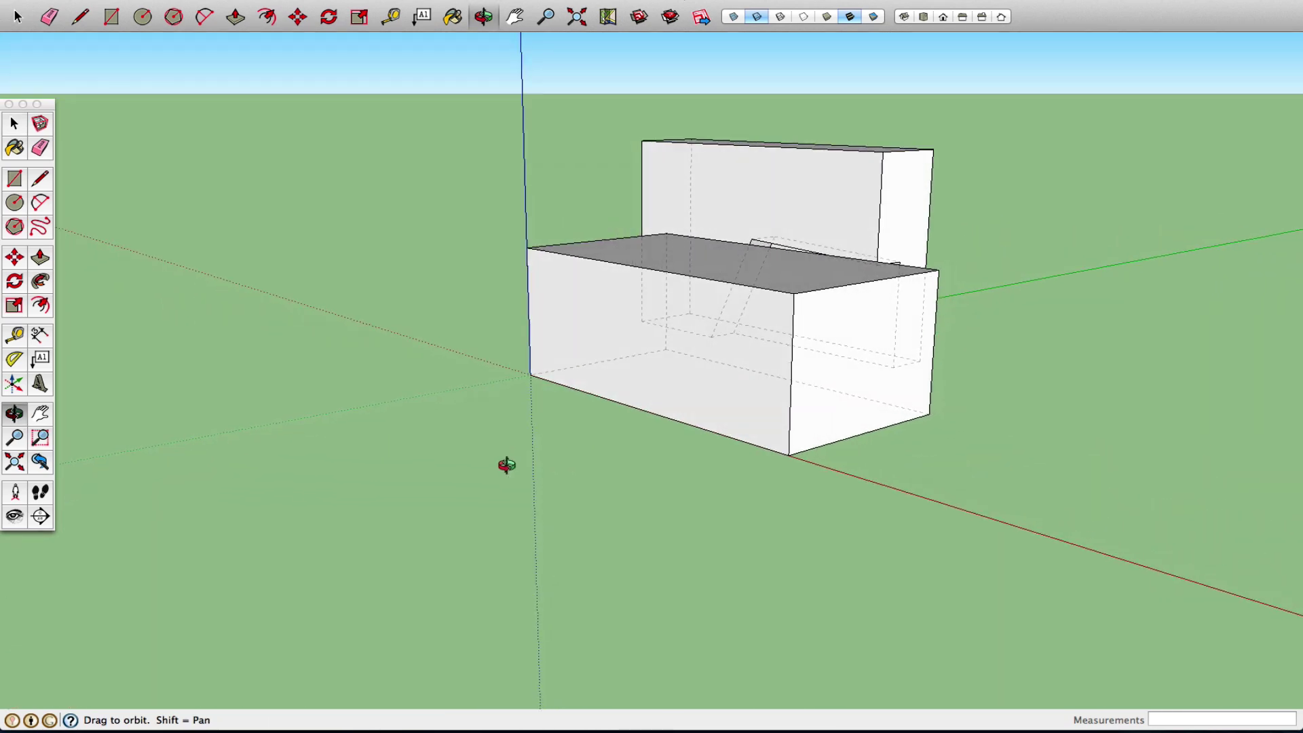
left_click(41, 416)
left_click_drag(649, 298, 501, 382)
left_click(14, 414)
left_click_drag(366, 475, 486, 465)
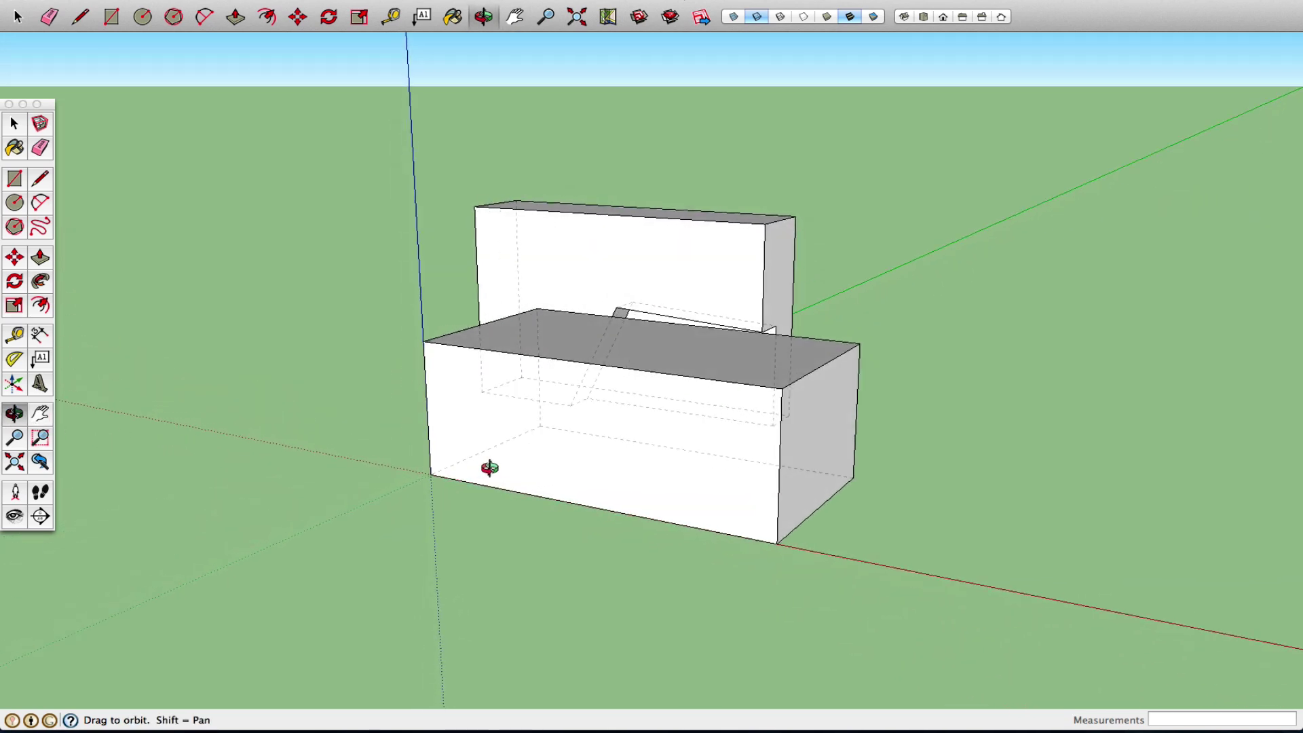
right_click(495, 466)
left_click(517, 471)
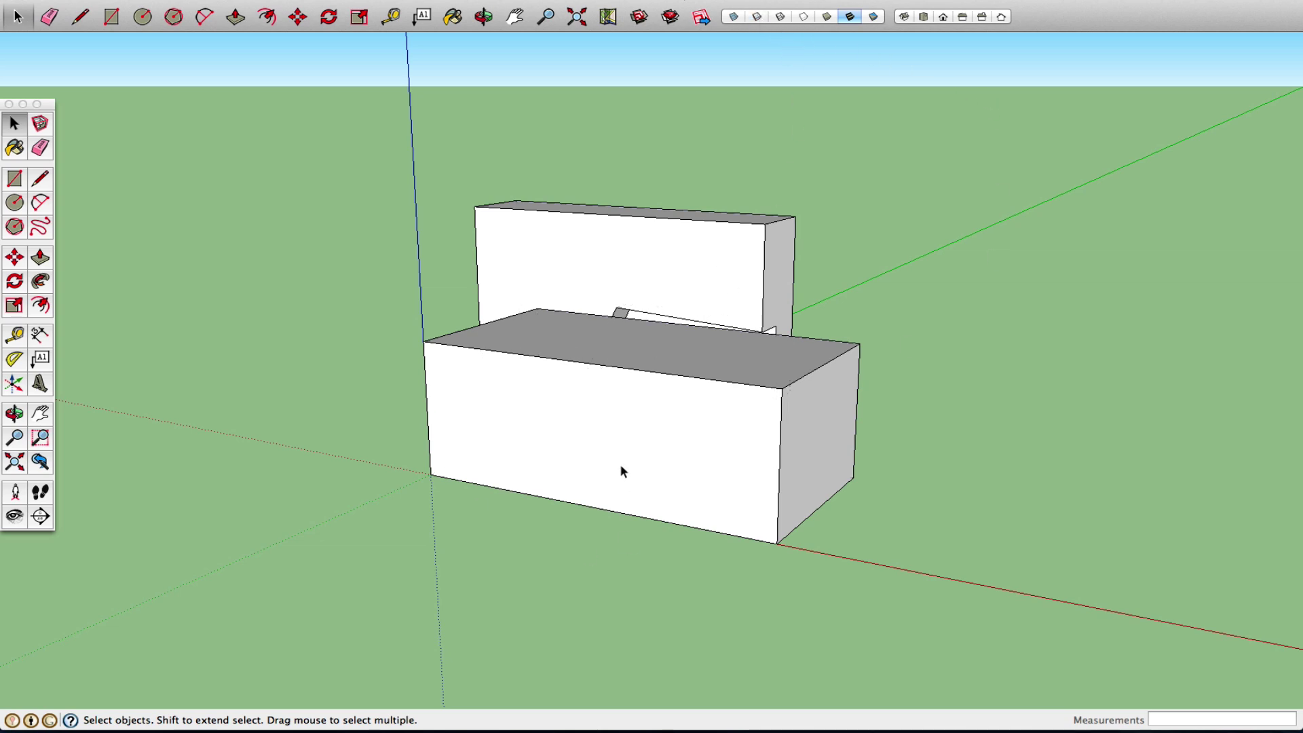
Turn off Back Edges and preview the blocks in Wireframe before switching to the Shaded style
left_click(756, 16)
left_click(782, 19)
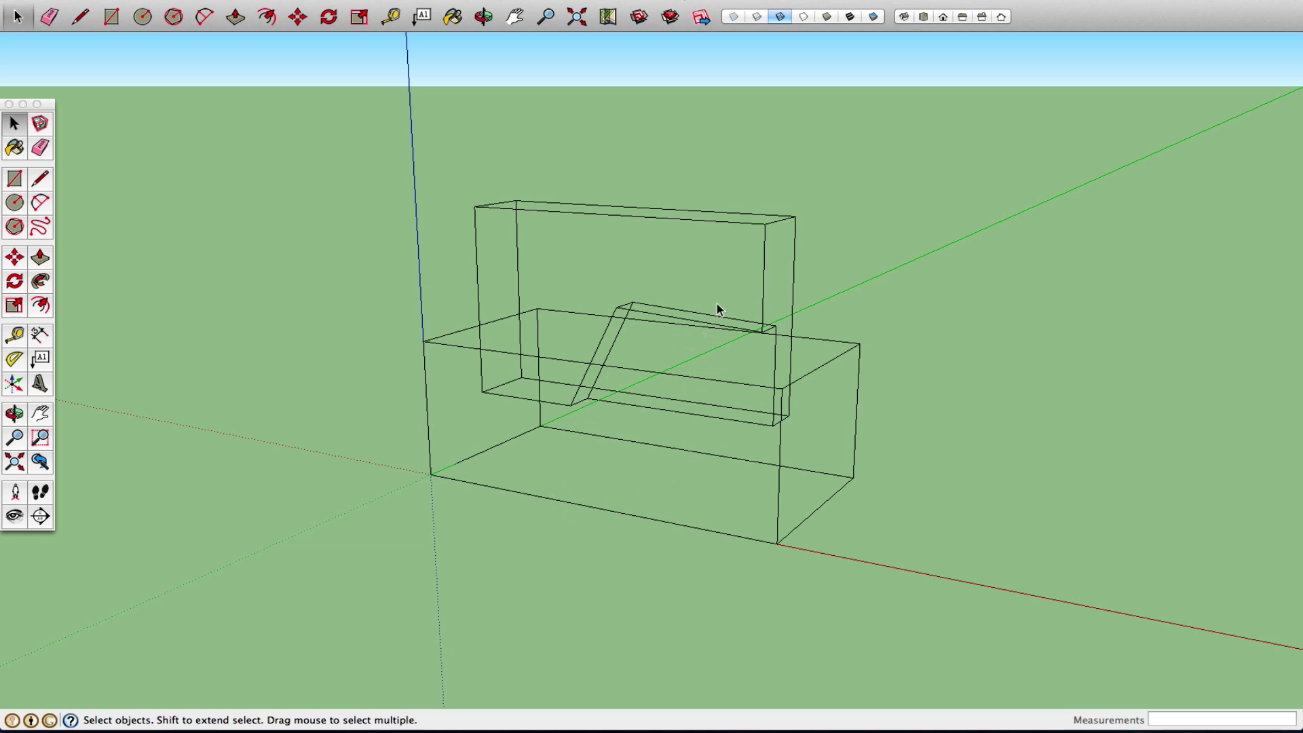
left_click(826, 17)
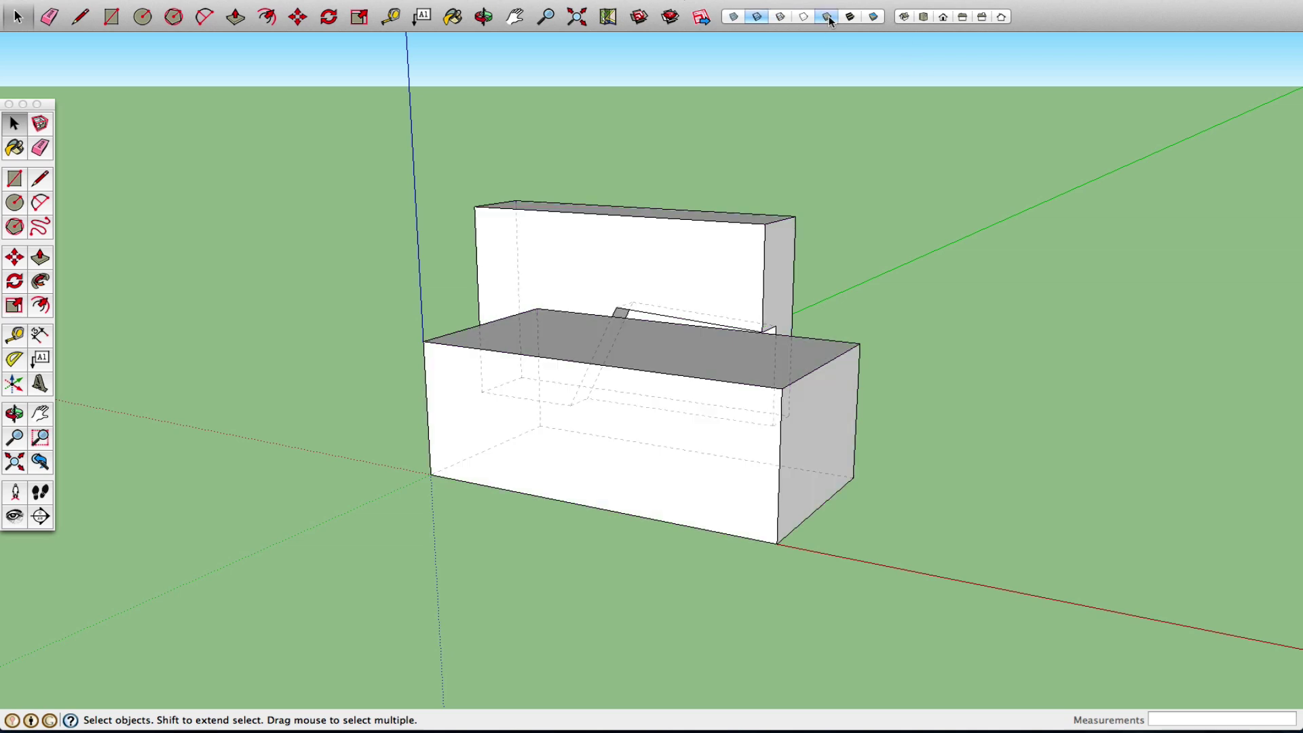
Compare X-Ray with Back Edges on the shaded blocks, ending with Back Edges on
left_click(756, 16)
left_click(735, 18)
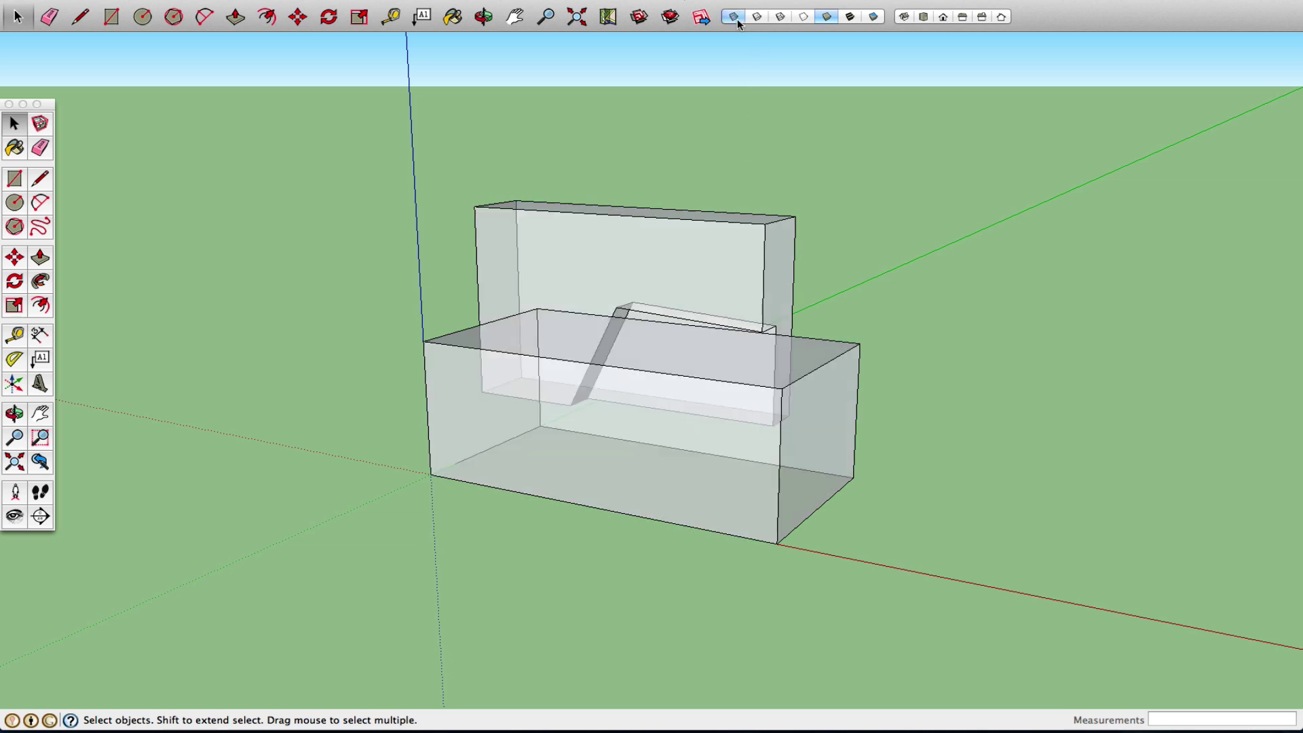
left_click(757, 17)
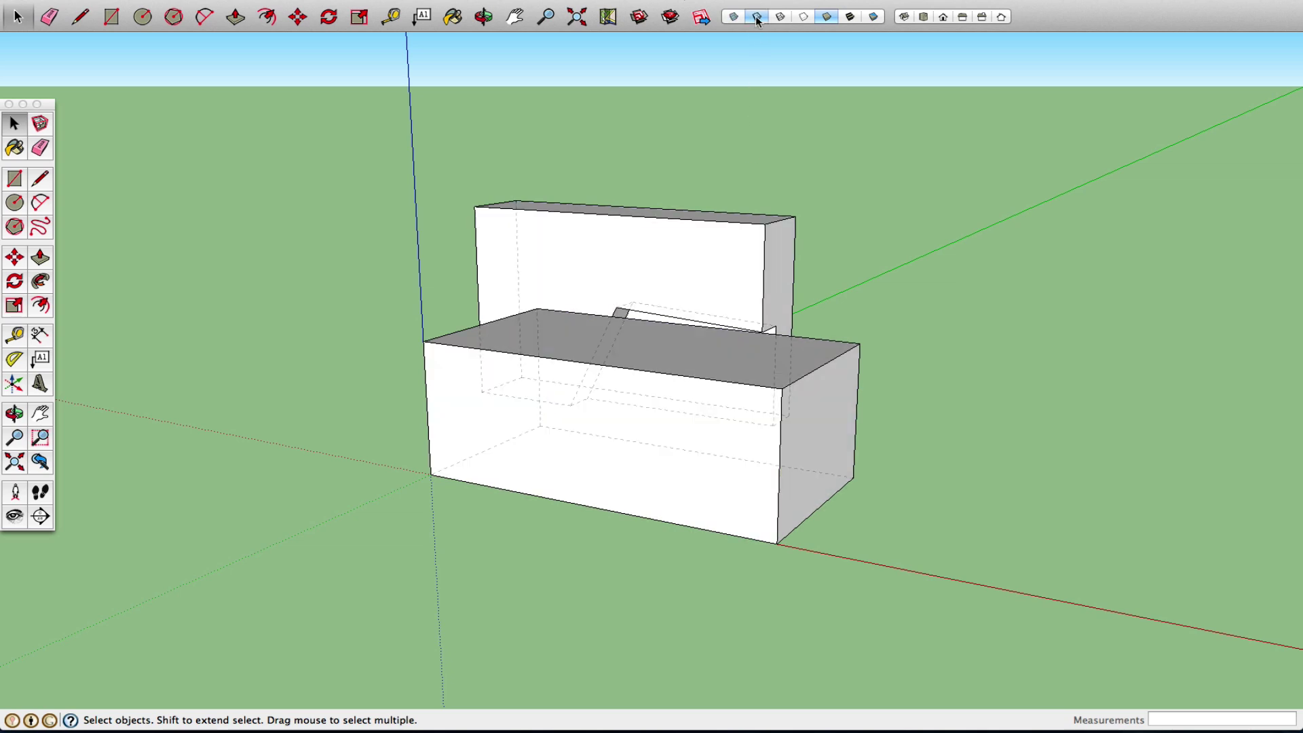
Preview the Wireframe and Hidden Line styles, ending in Shaded without Back Edges, seen from a slightly higher angle
left_click(780, 16)
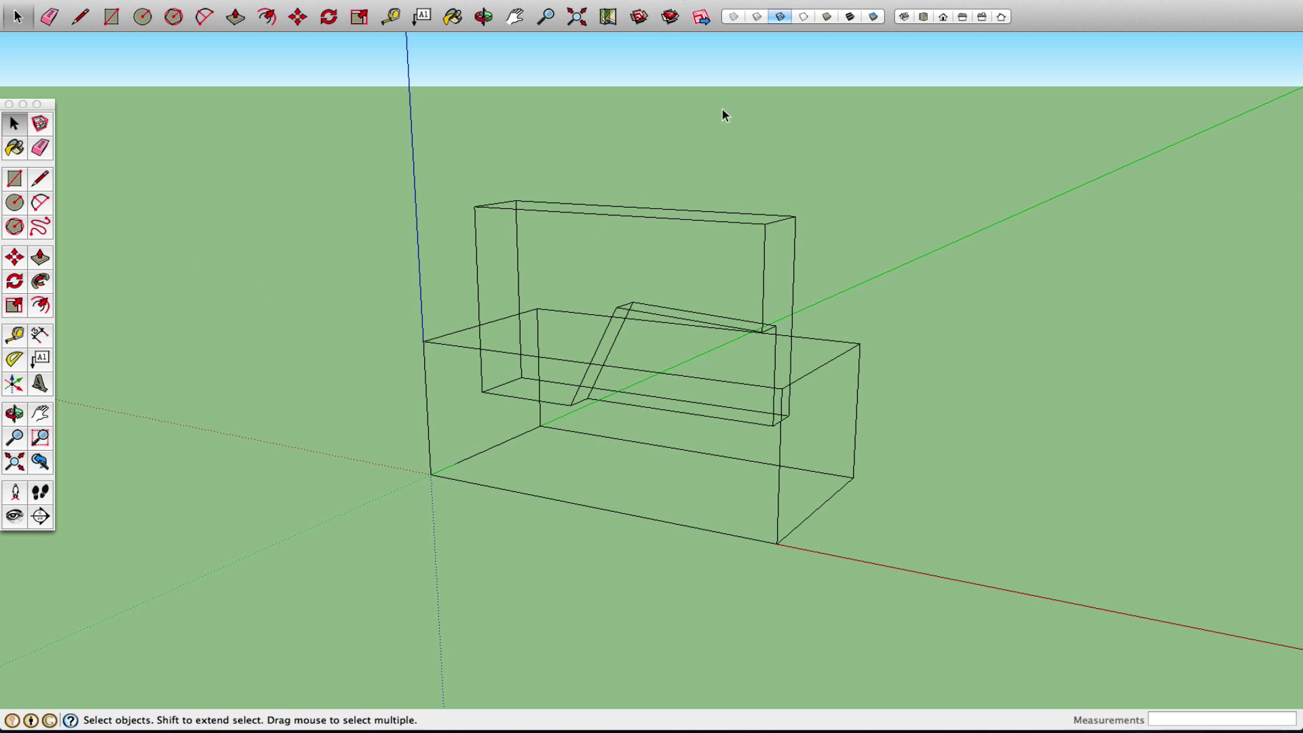
left_click(804, 17)
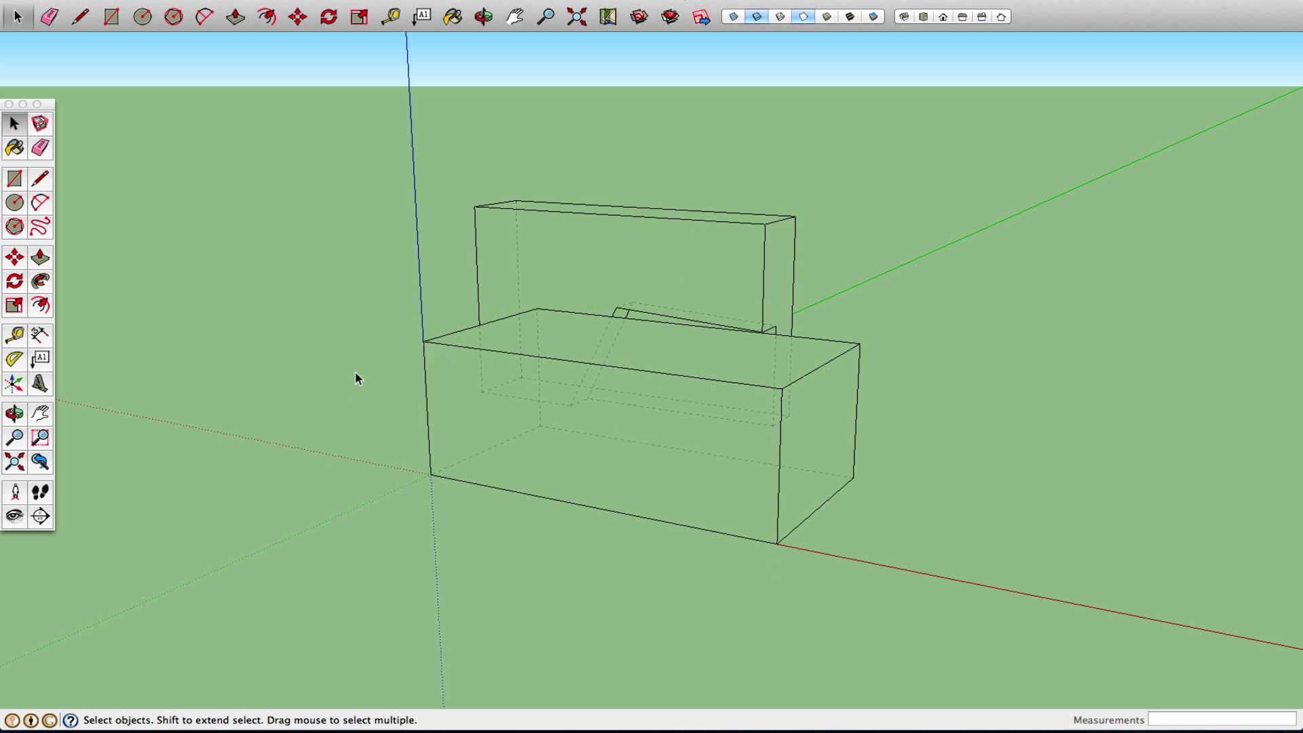
left_click(757, 18)
left_click(827, 17)
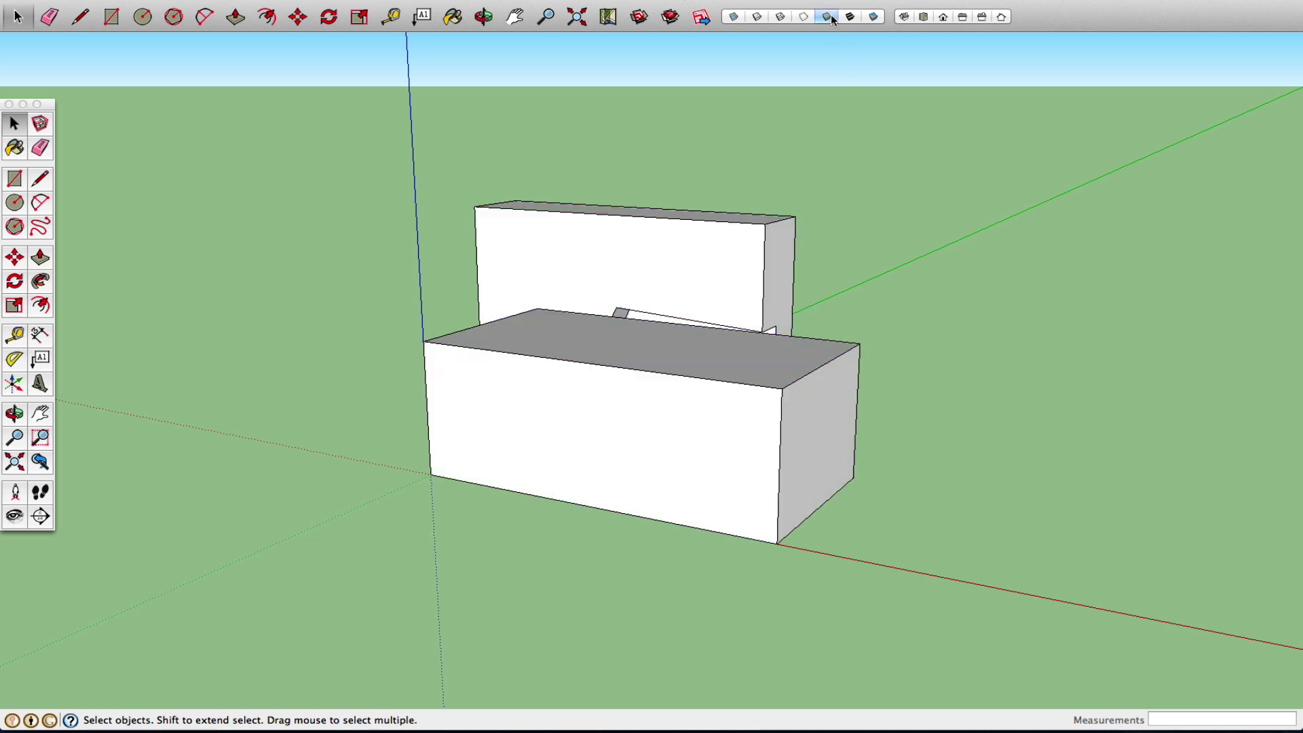
left_click(14, 413)
left_click_drag(643, 374, 563, 391)
right_click(593, 390)
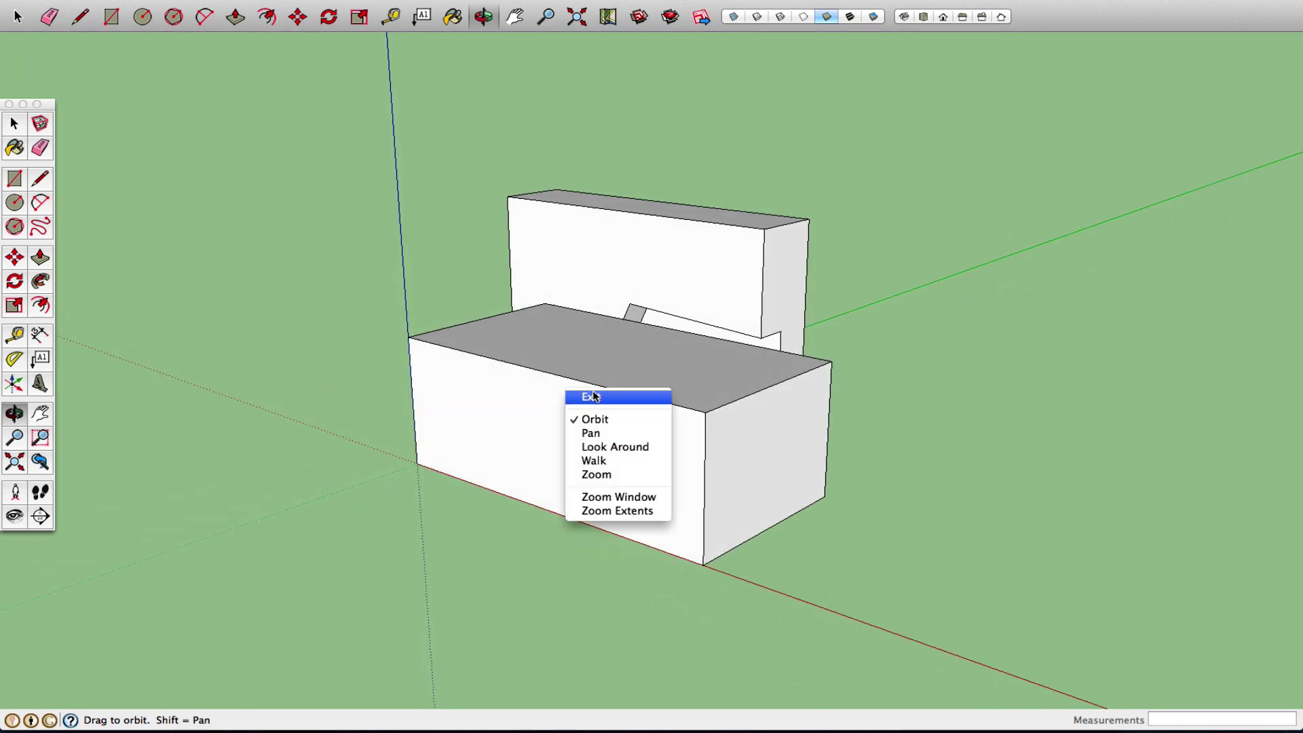
left_click(592, 390)
Compare the Shaded With Textures, Shaded and Monochrome face styles, ending on Shaded With Textures
left_click(850, 17)
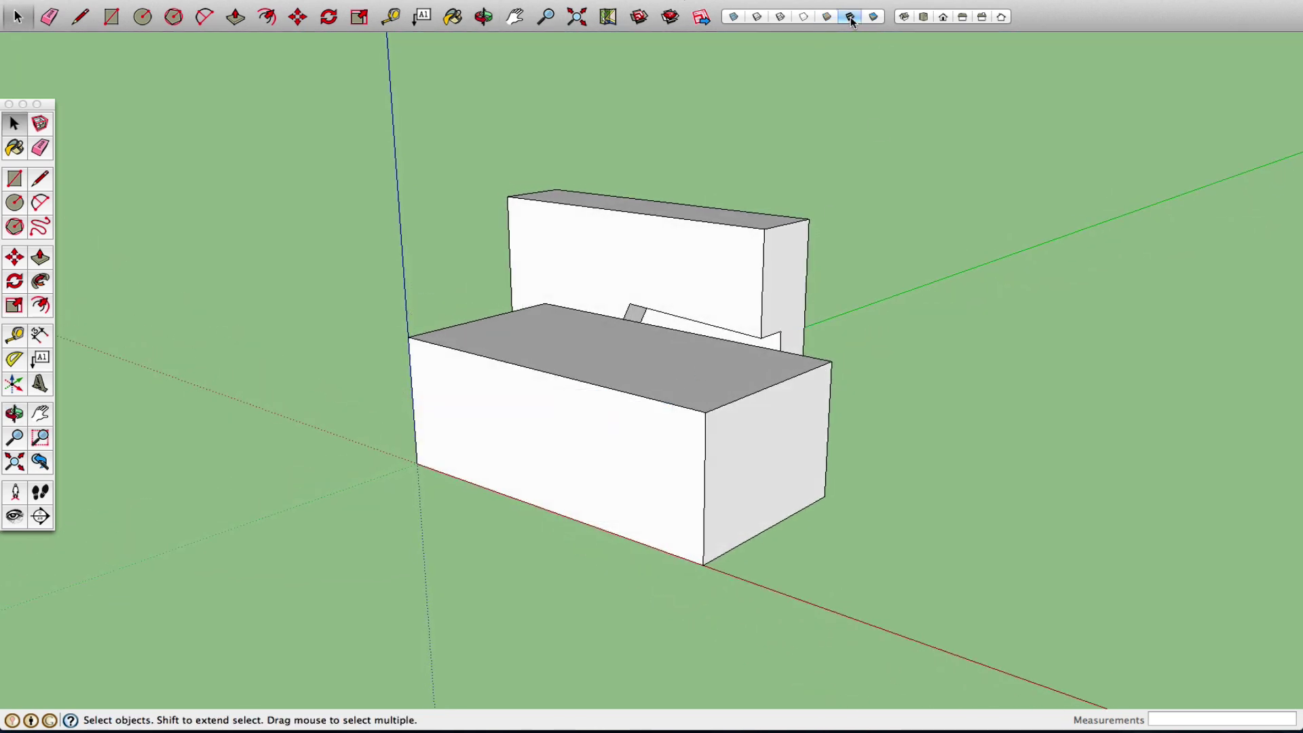
left_click(832, 17)
left_click(848, 17)
left_click(873, 21)
left_click(851, 18)
Cycle the blocks through the X-Ray, Back Edges, Wireframe and Hidden Line display styles
left_click(734, 18)
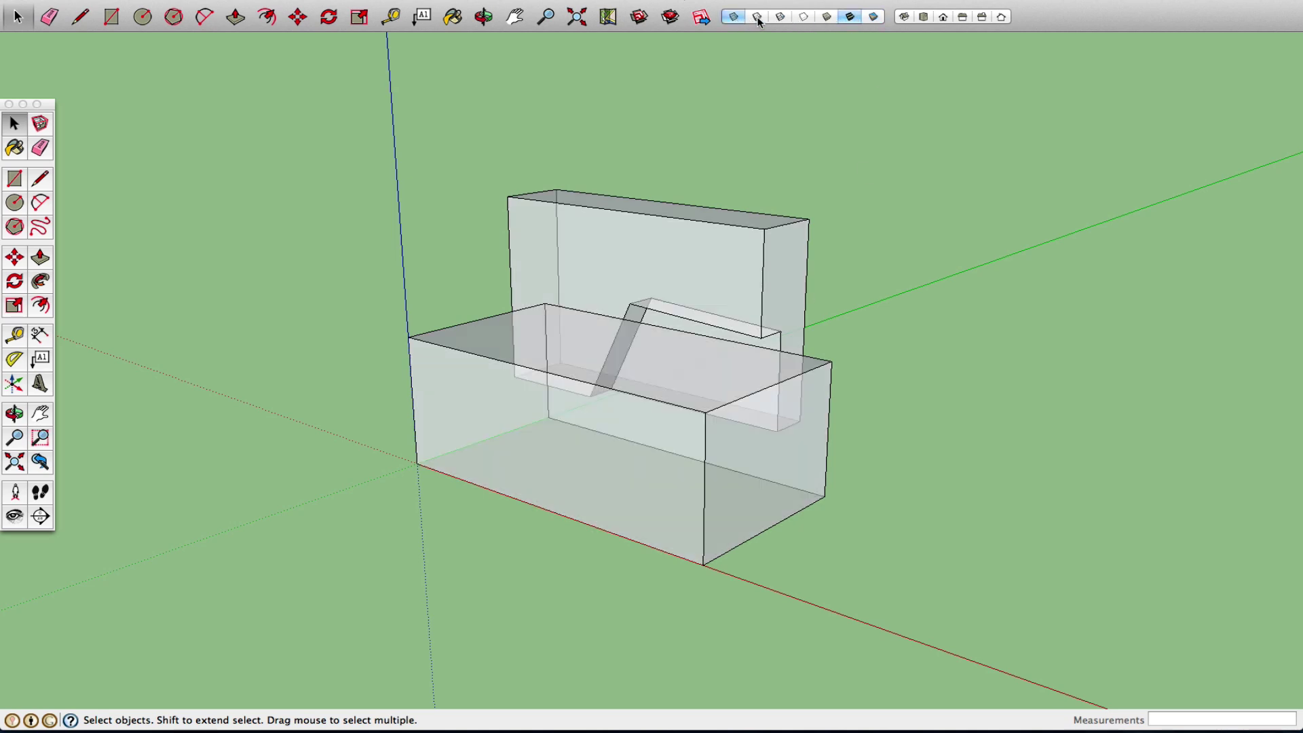
left_click(758, 18)
left_click(779, 19)
left_click(803, 18)
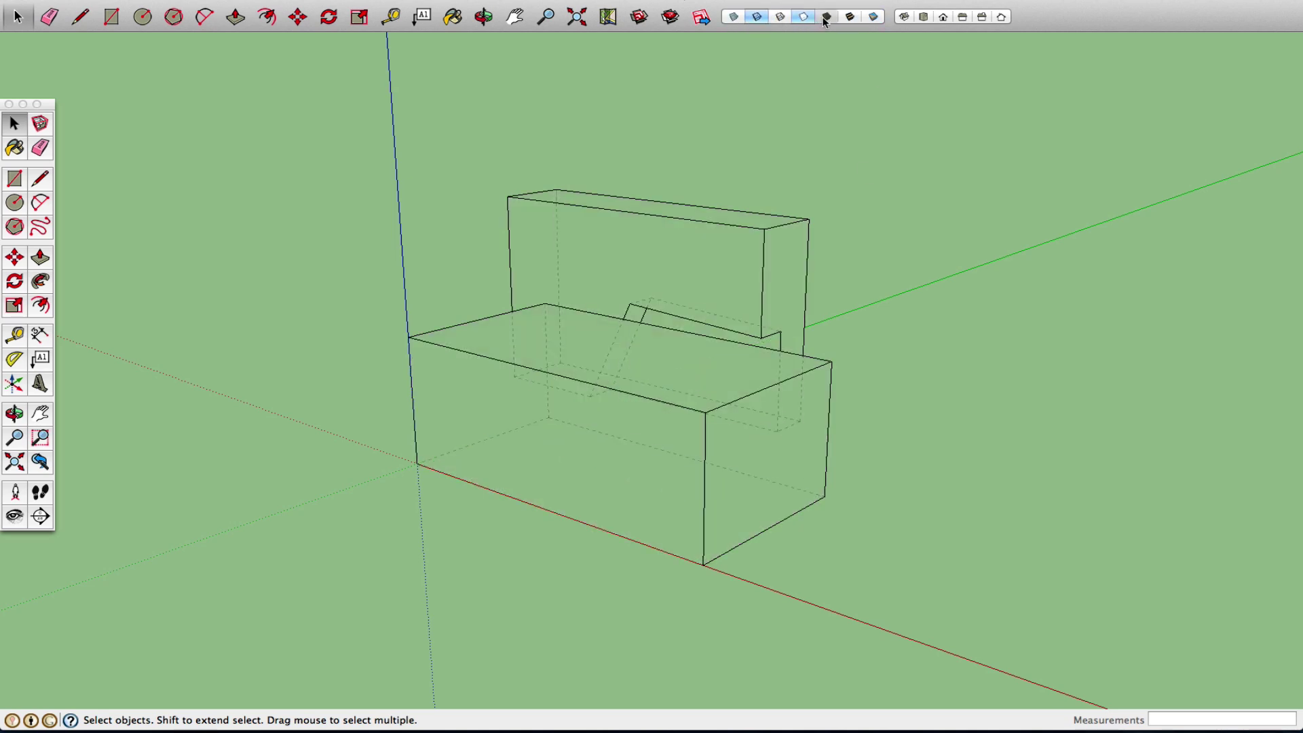
Compare Shaded with Shaded With Textures, settle on Shaded with Back Edges off, and orbit the blocks slightly
left_click(827, 17)
left_click(849, 18)
left_click(826, 17)
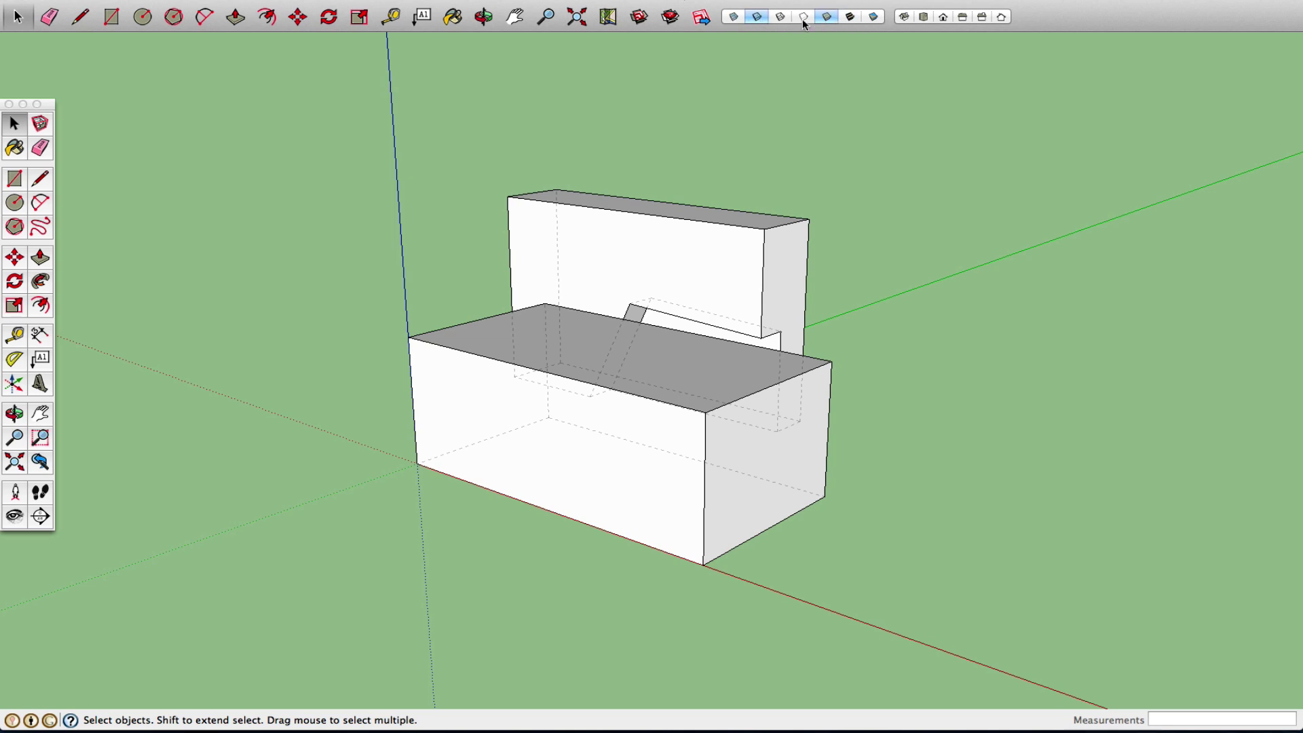
left_click(756, 18)
left_click(15, 412)
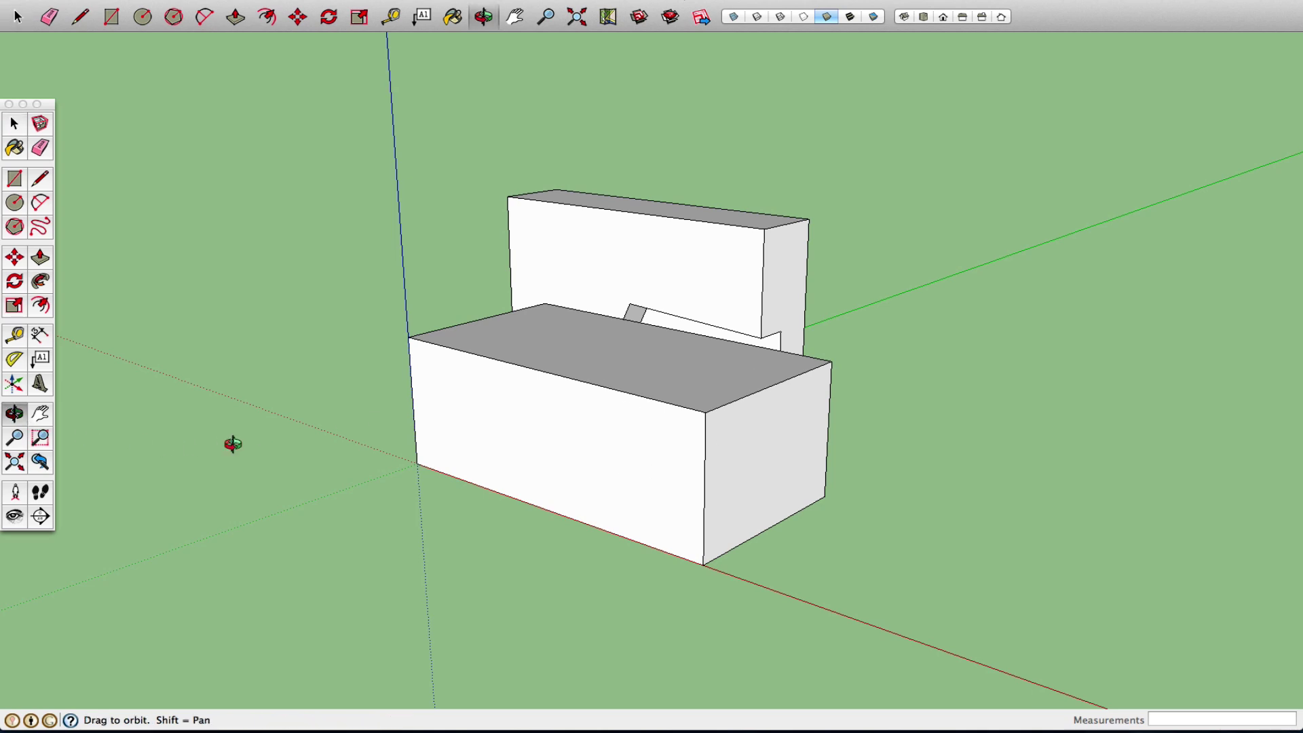
left_click_drag(564, 397, 625, 451)
right_click(602, 452)
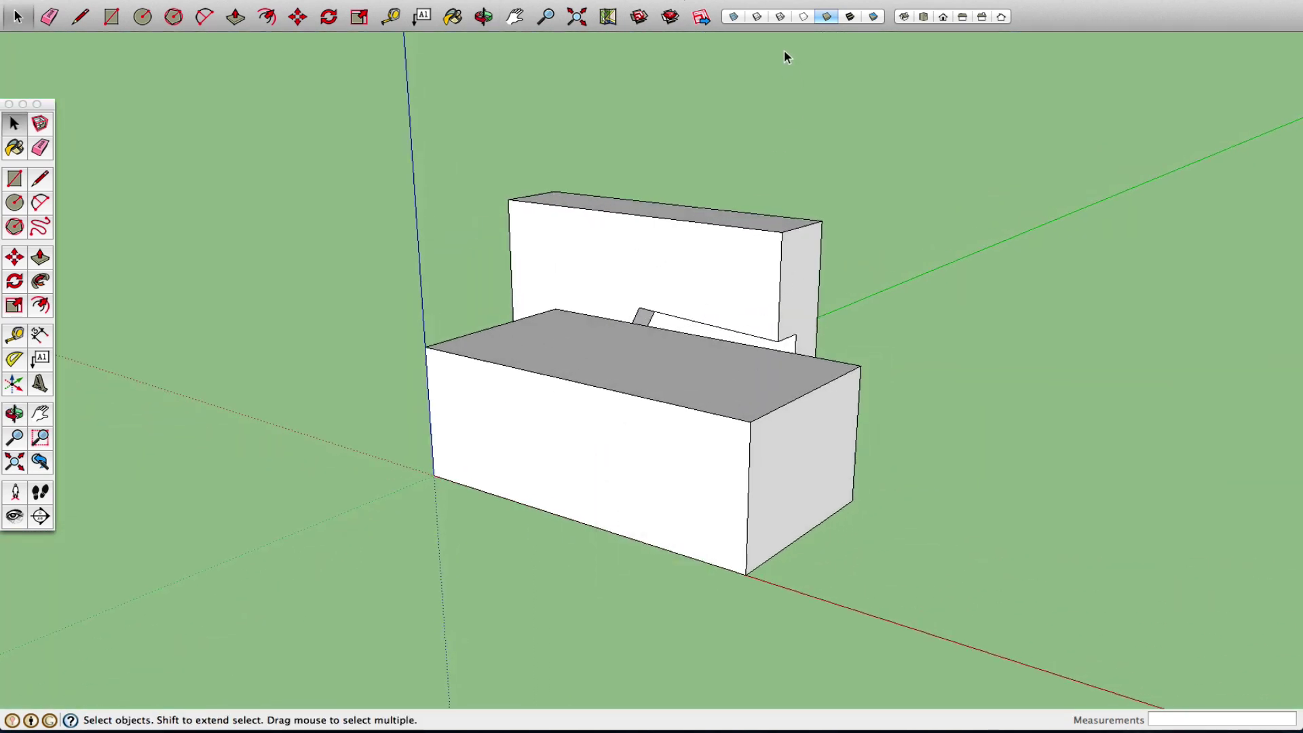
Turn on Back Edges and switch the blocks to Wireframe and back to the Shaded style
left_click(757, 16)
left_click(781, 16)
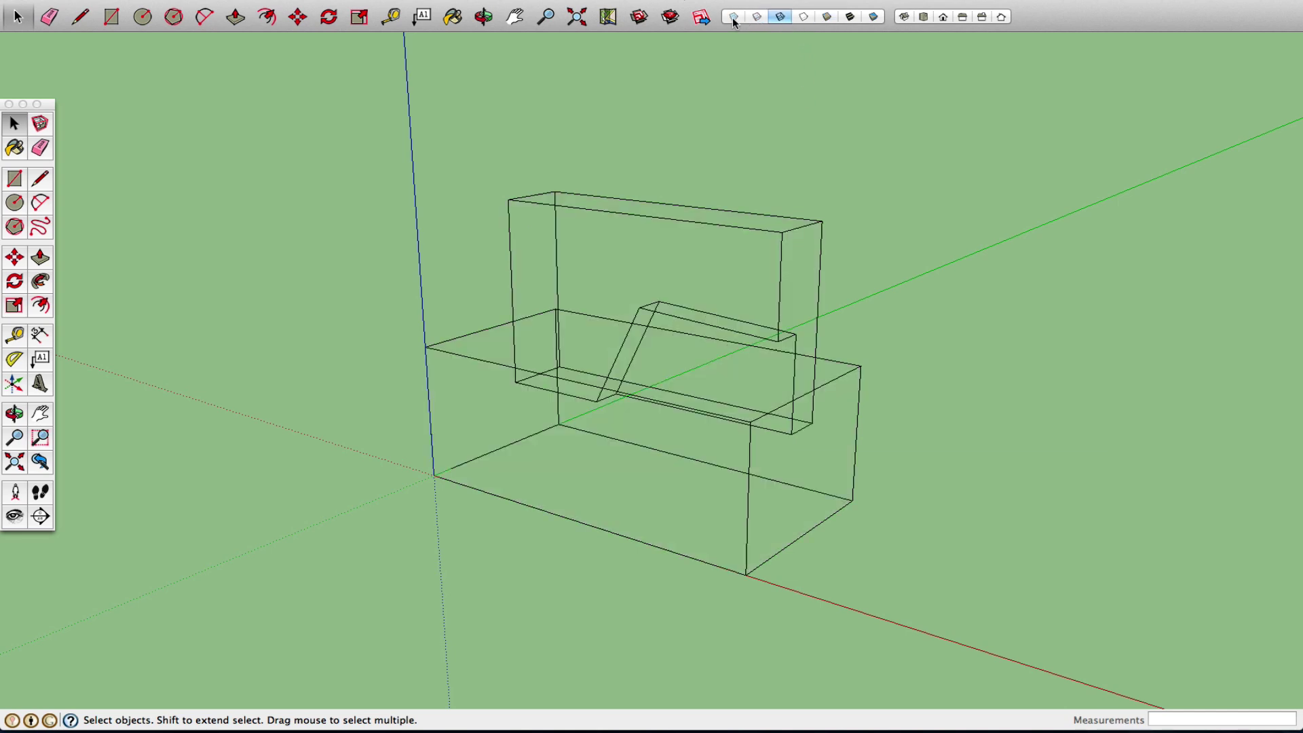
left_click(827, 16)
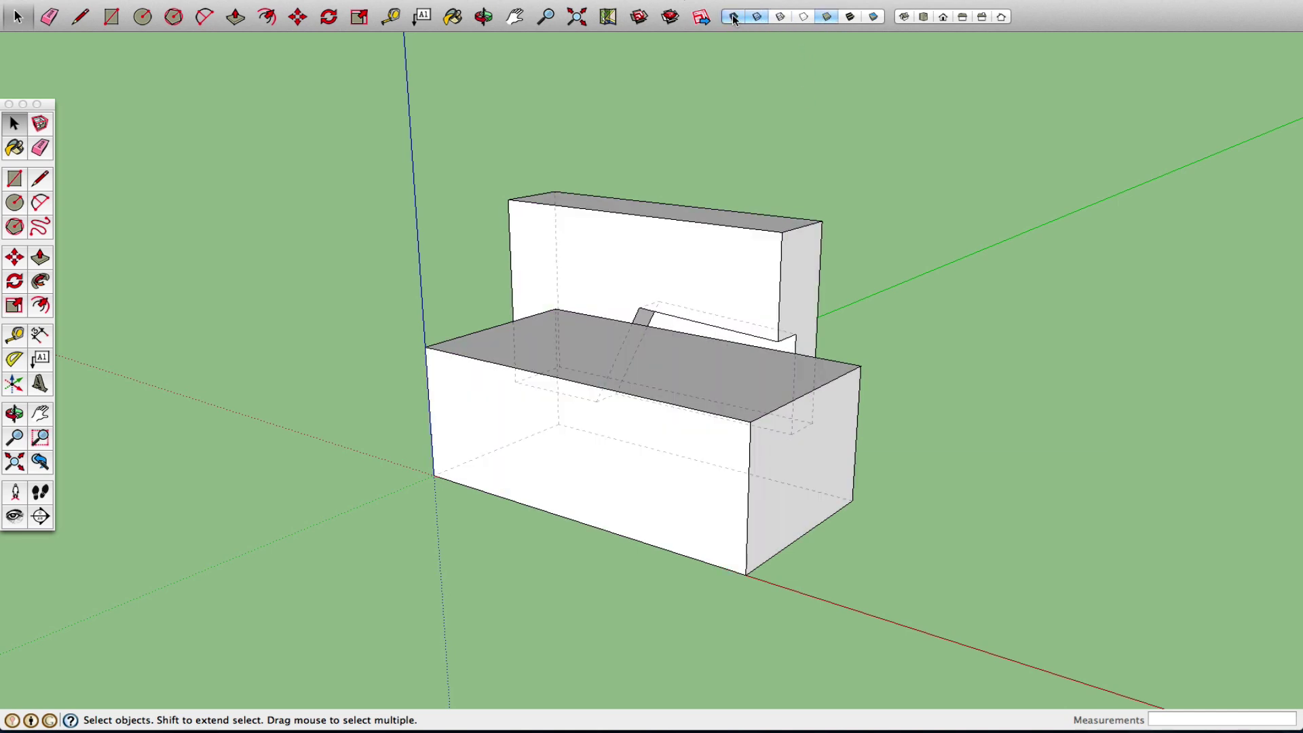
Alternate between X-Ray and Back Edges on the shaded blocks, ending with both turned off
left_click(733, 16)
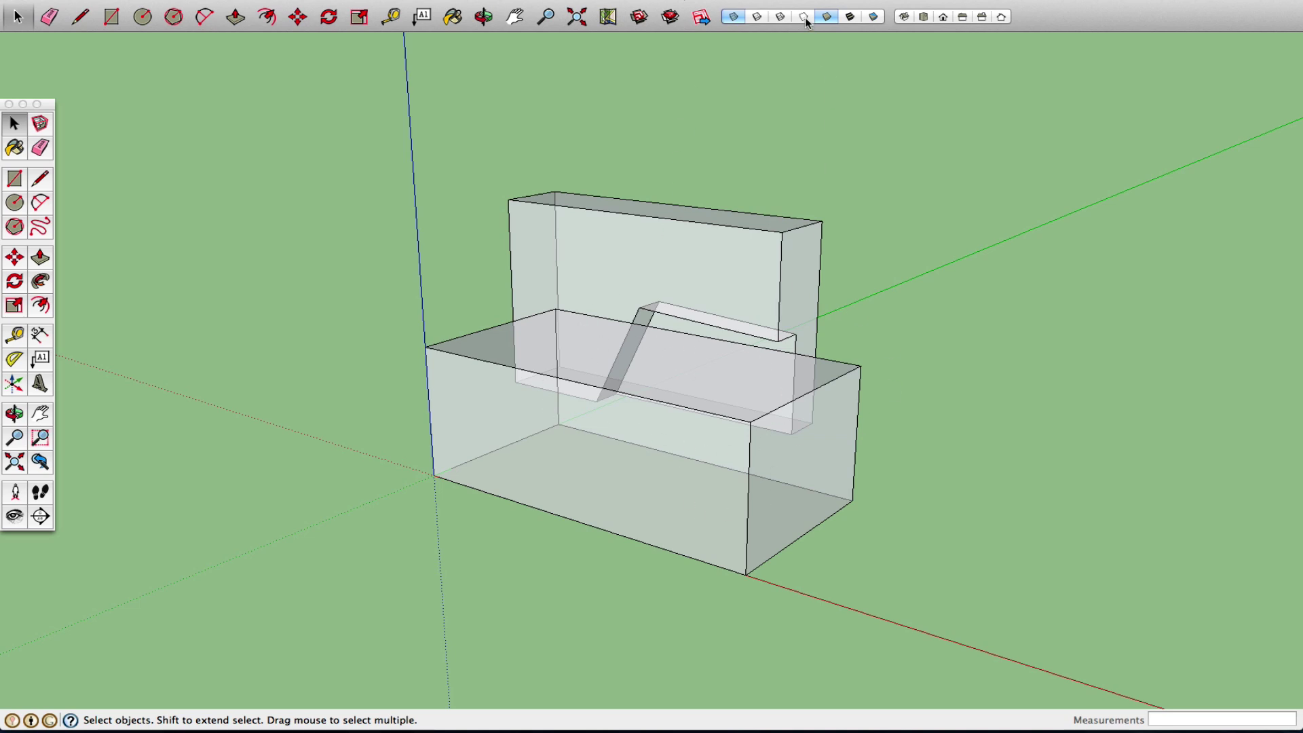
left_click(758, 17)
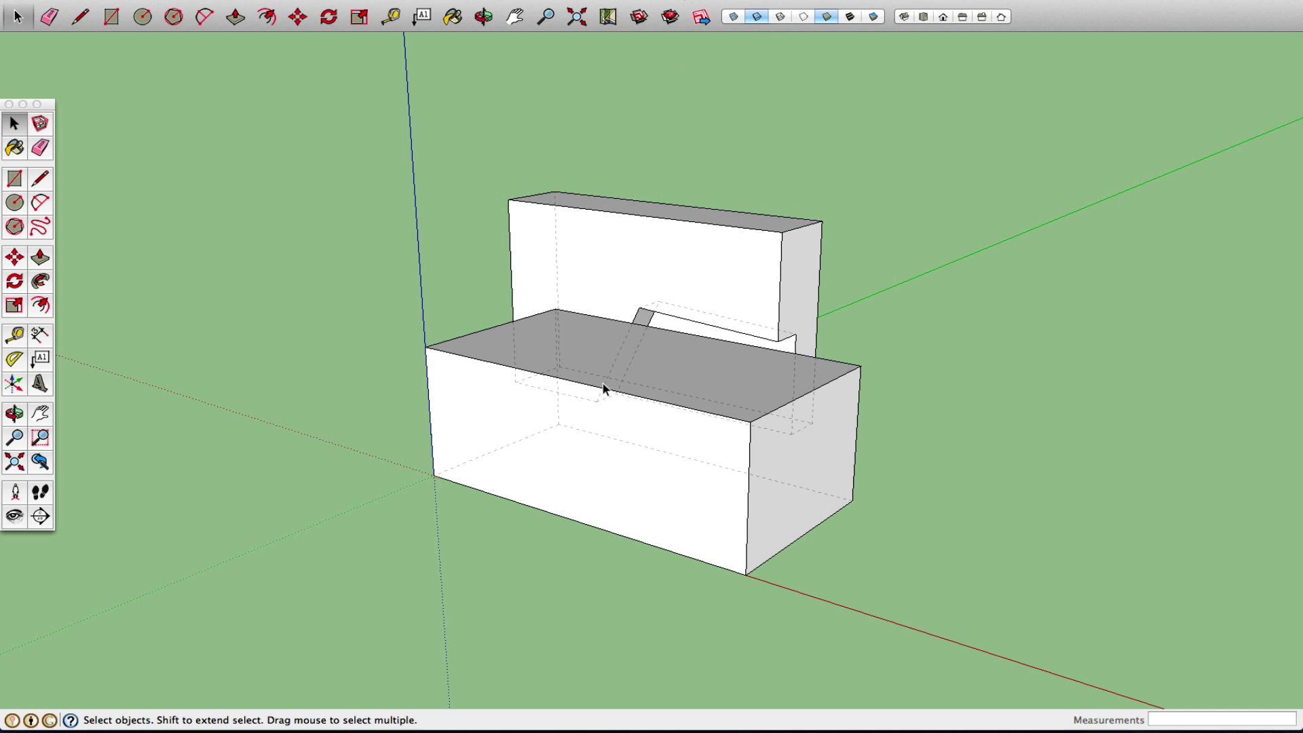
left_click(733, 17)
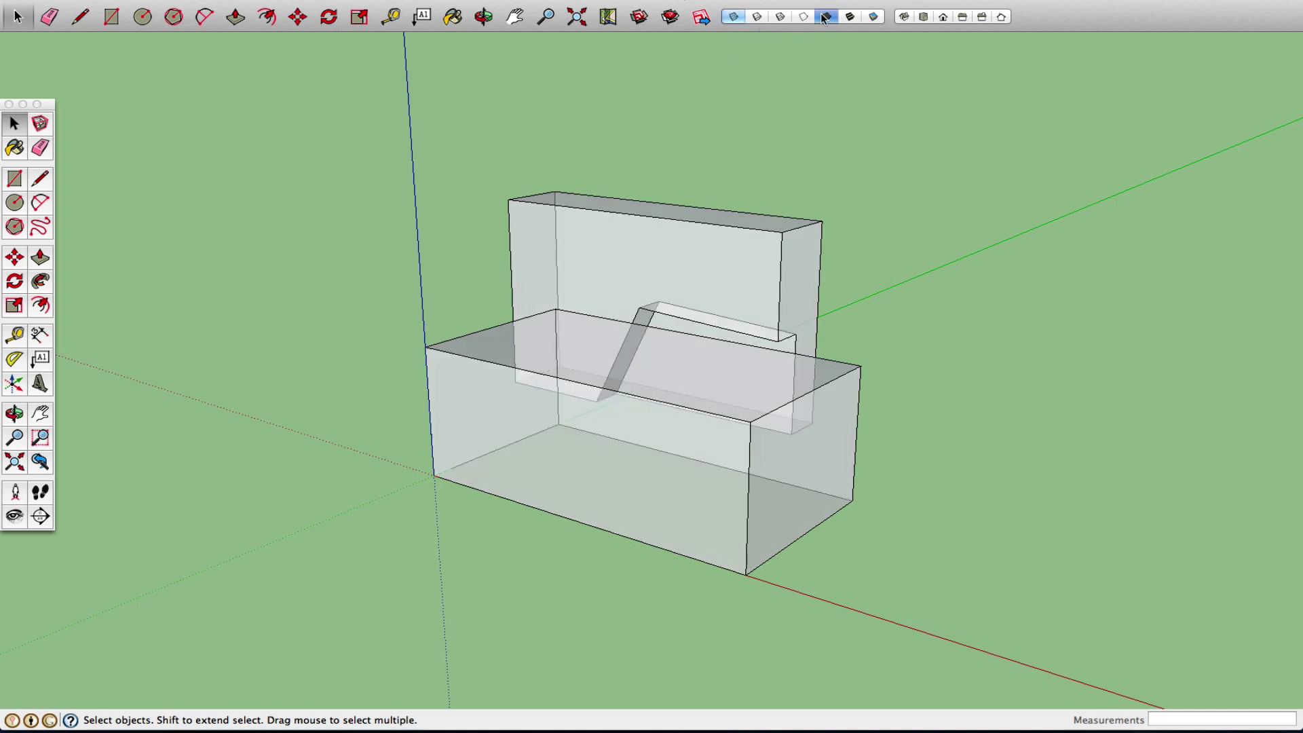
left_click(741, 19)
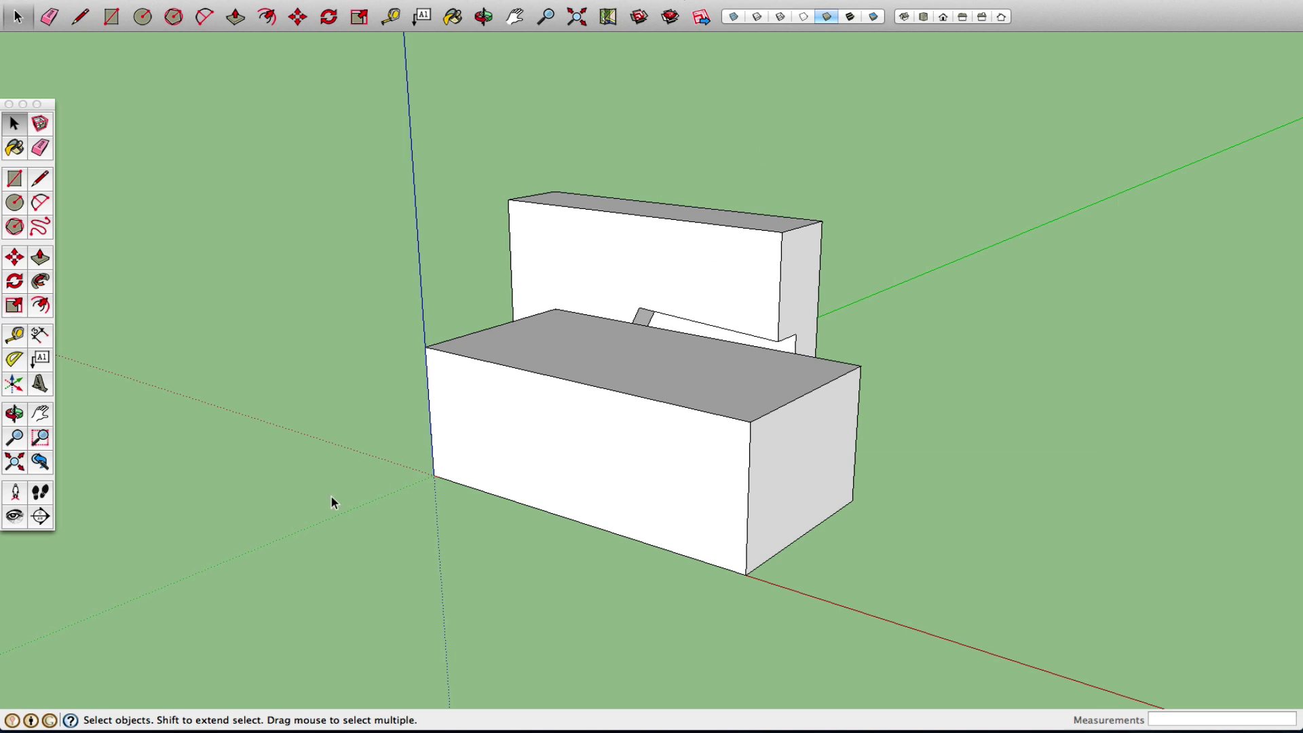
Orbit around the plain shaded blocks to view them more from the front
left_click(15, 413)
left_click_drag(482, 445, 864, 430)
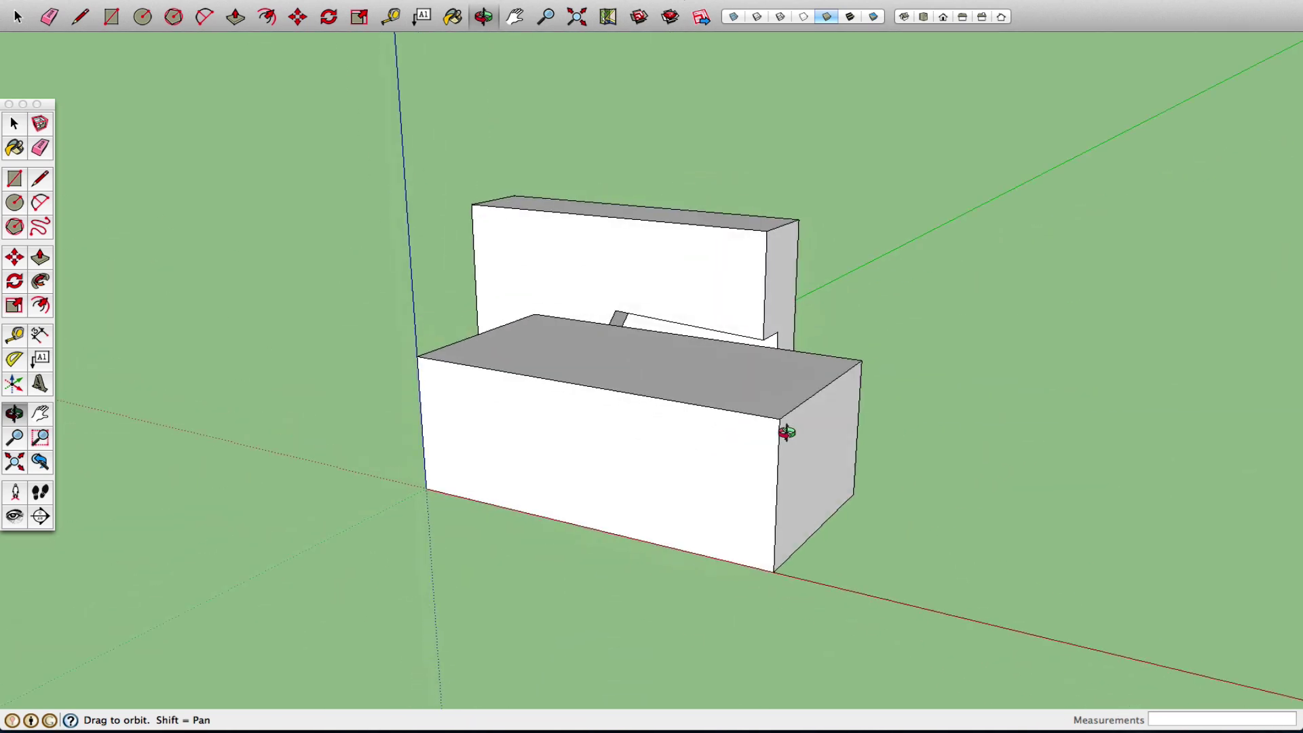
right_click(780, 430)
left_click(814, 435)
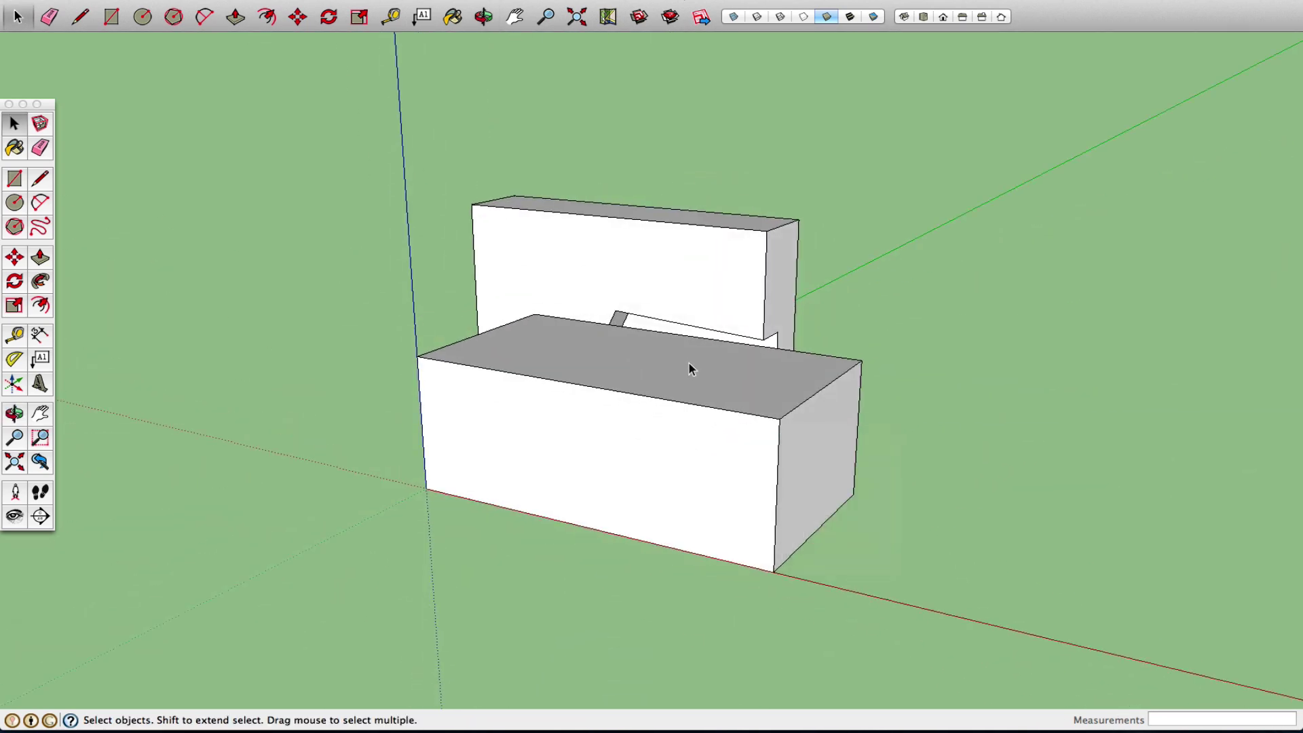